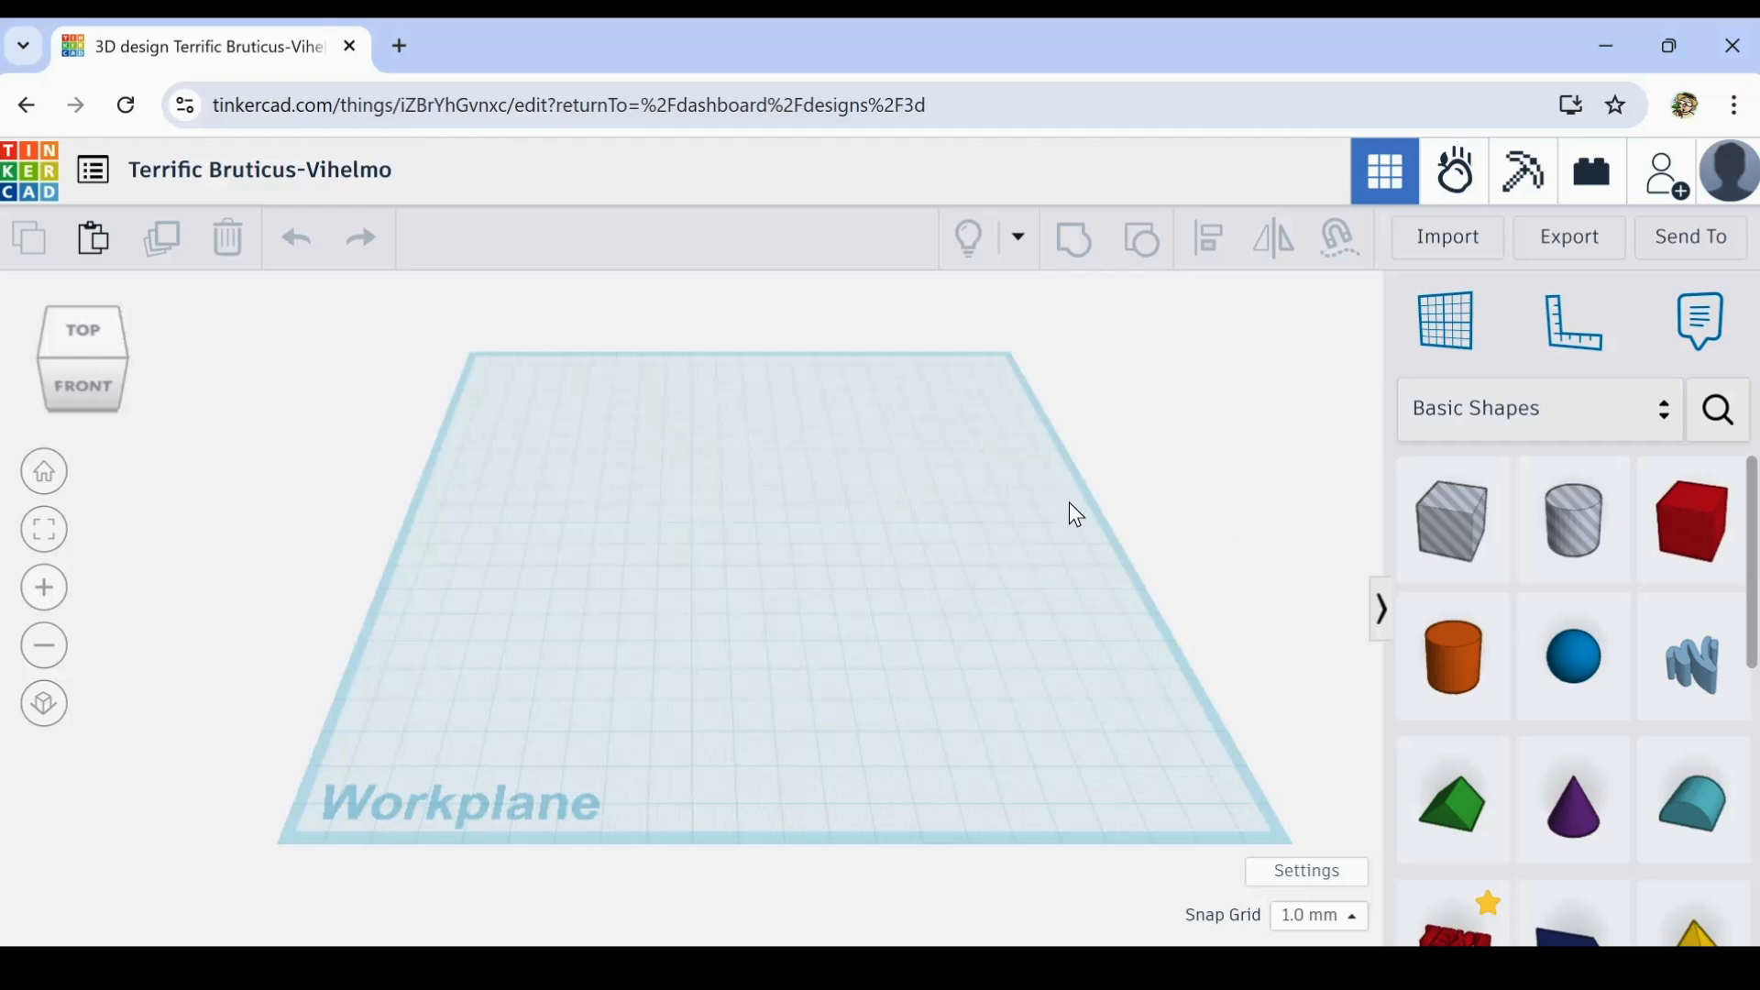
pyautogui.scroll(2, 906, 581)
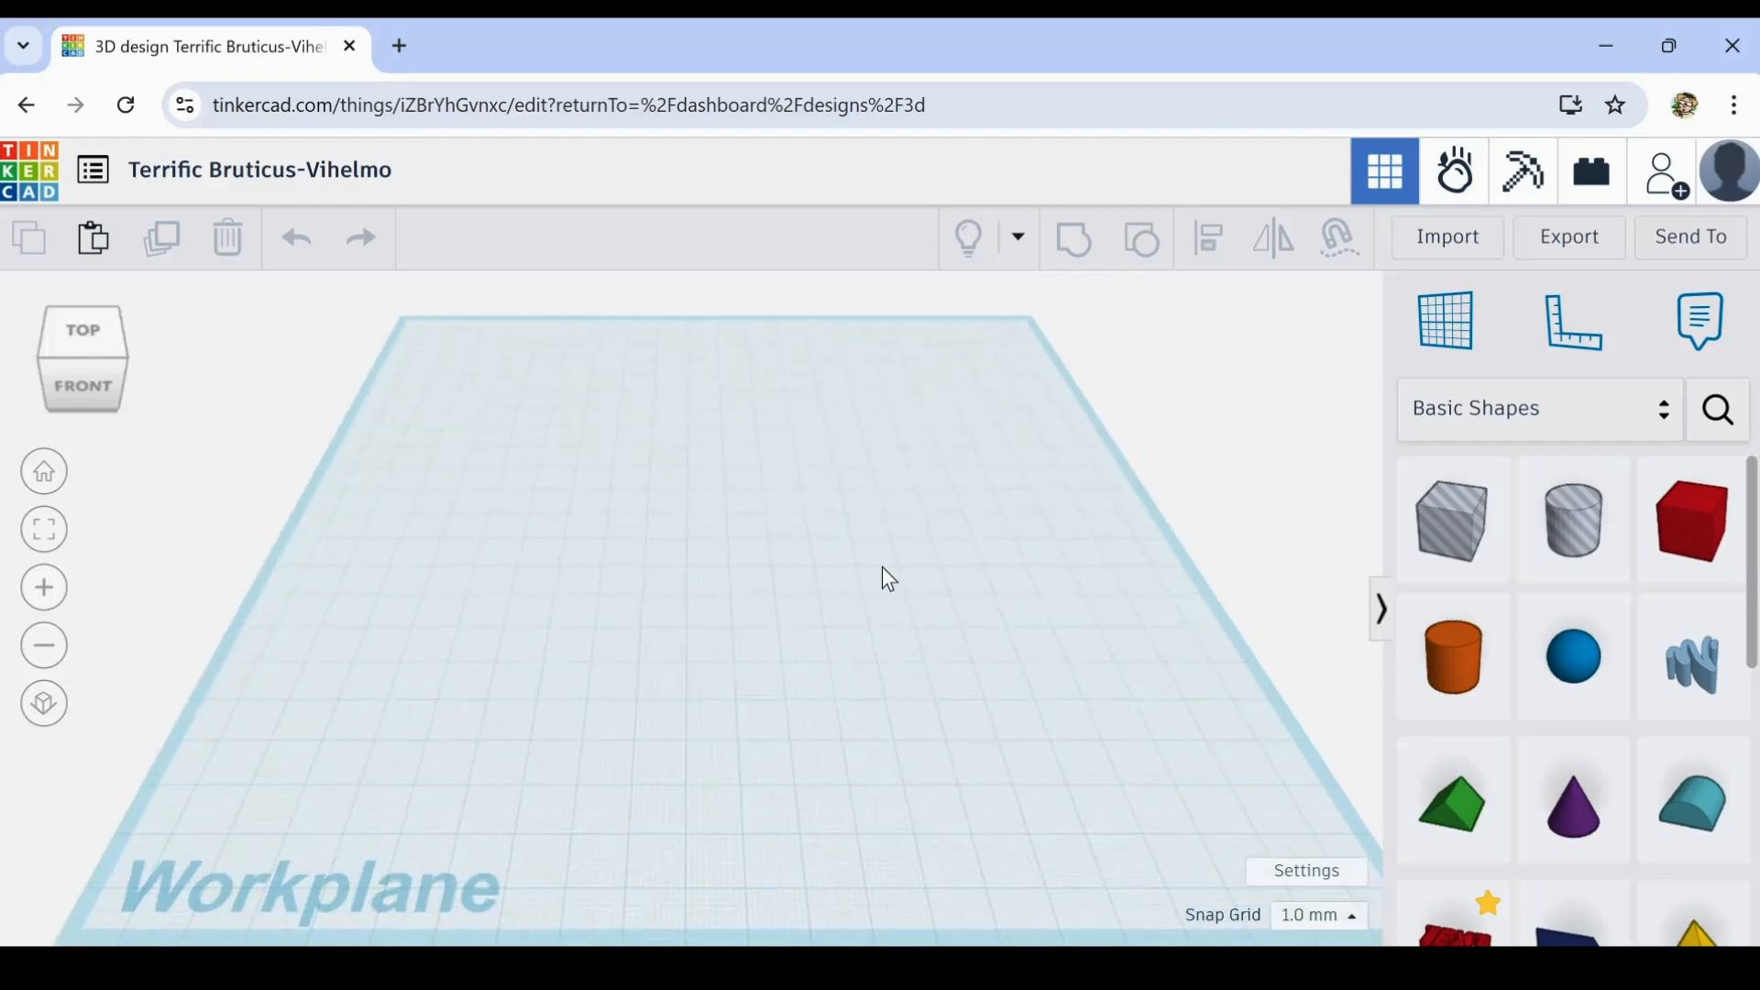
pyautogui.moveTo(739, 531); pyautogui.dragTo(698, 486, button='middle')
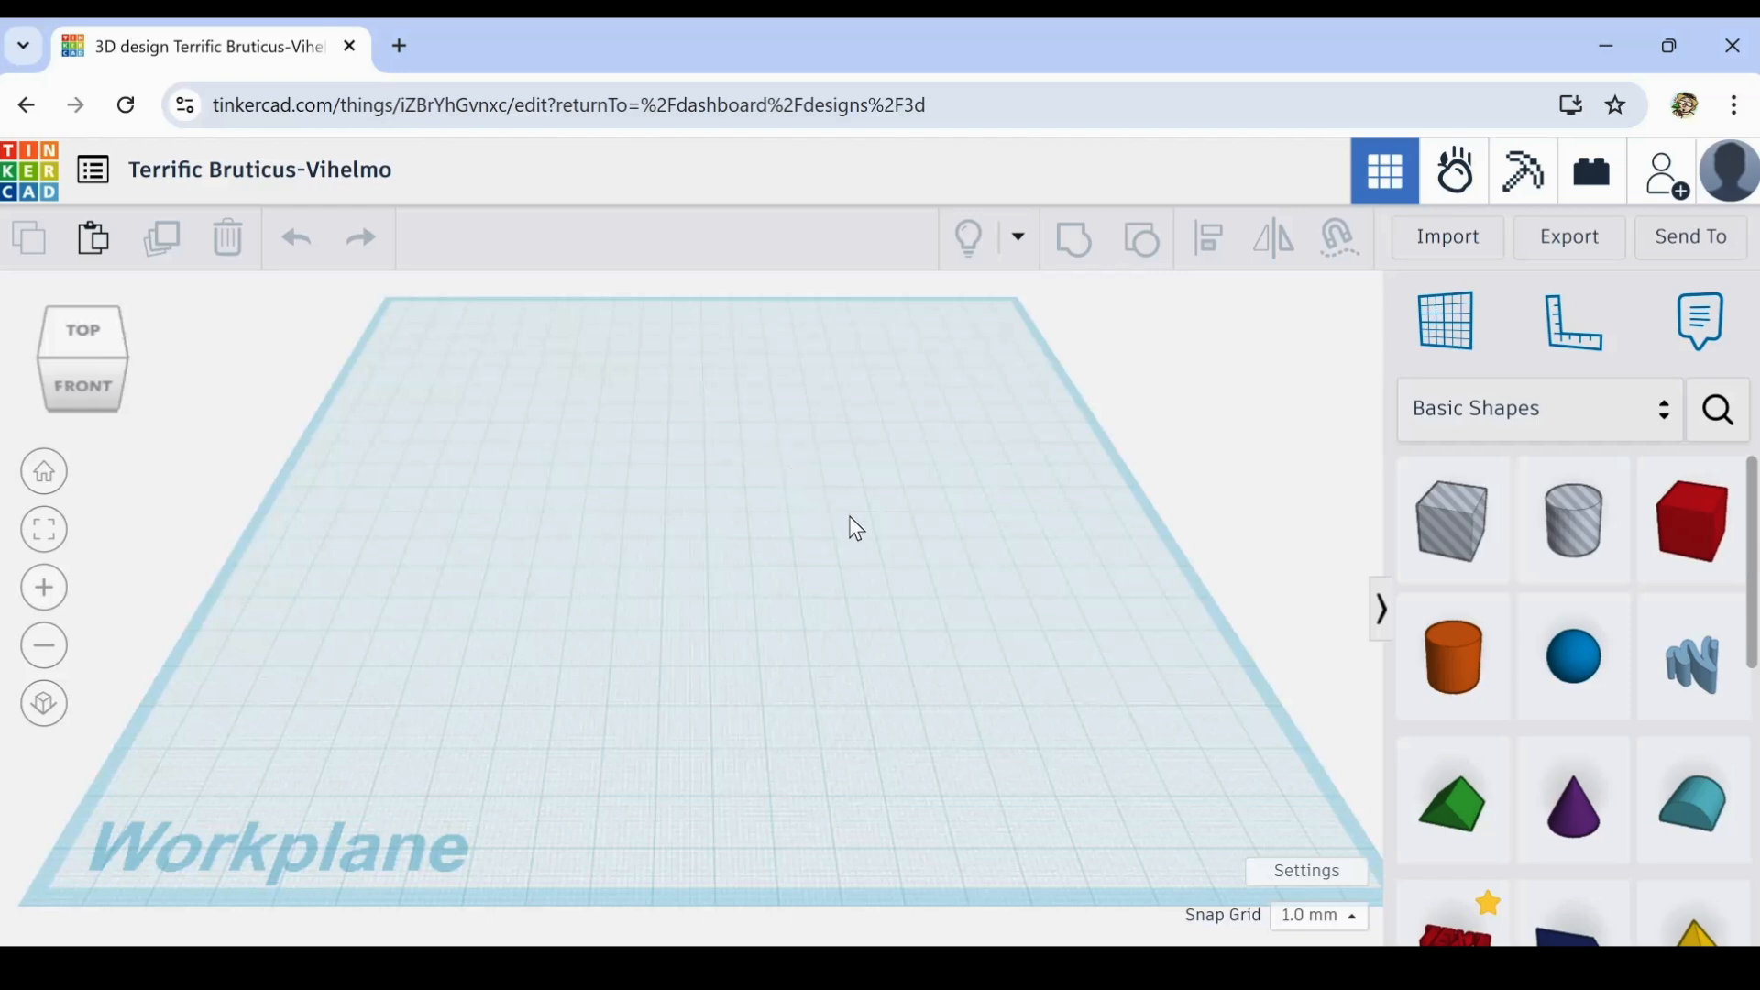
pyautogui.moveTo(856, 527)
pyautogui.mouseDown(button='right')
pyautogui.moveTo(892, 566)
pyautogui.moveTo(872, 522)
pyautogui.moveTo(851, 527)
pyautogui.mouseUp(button='right')
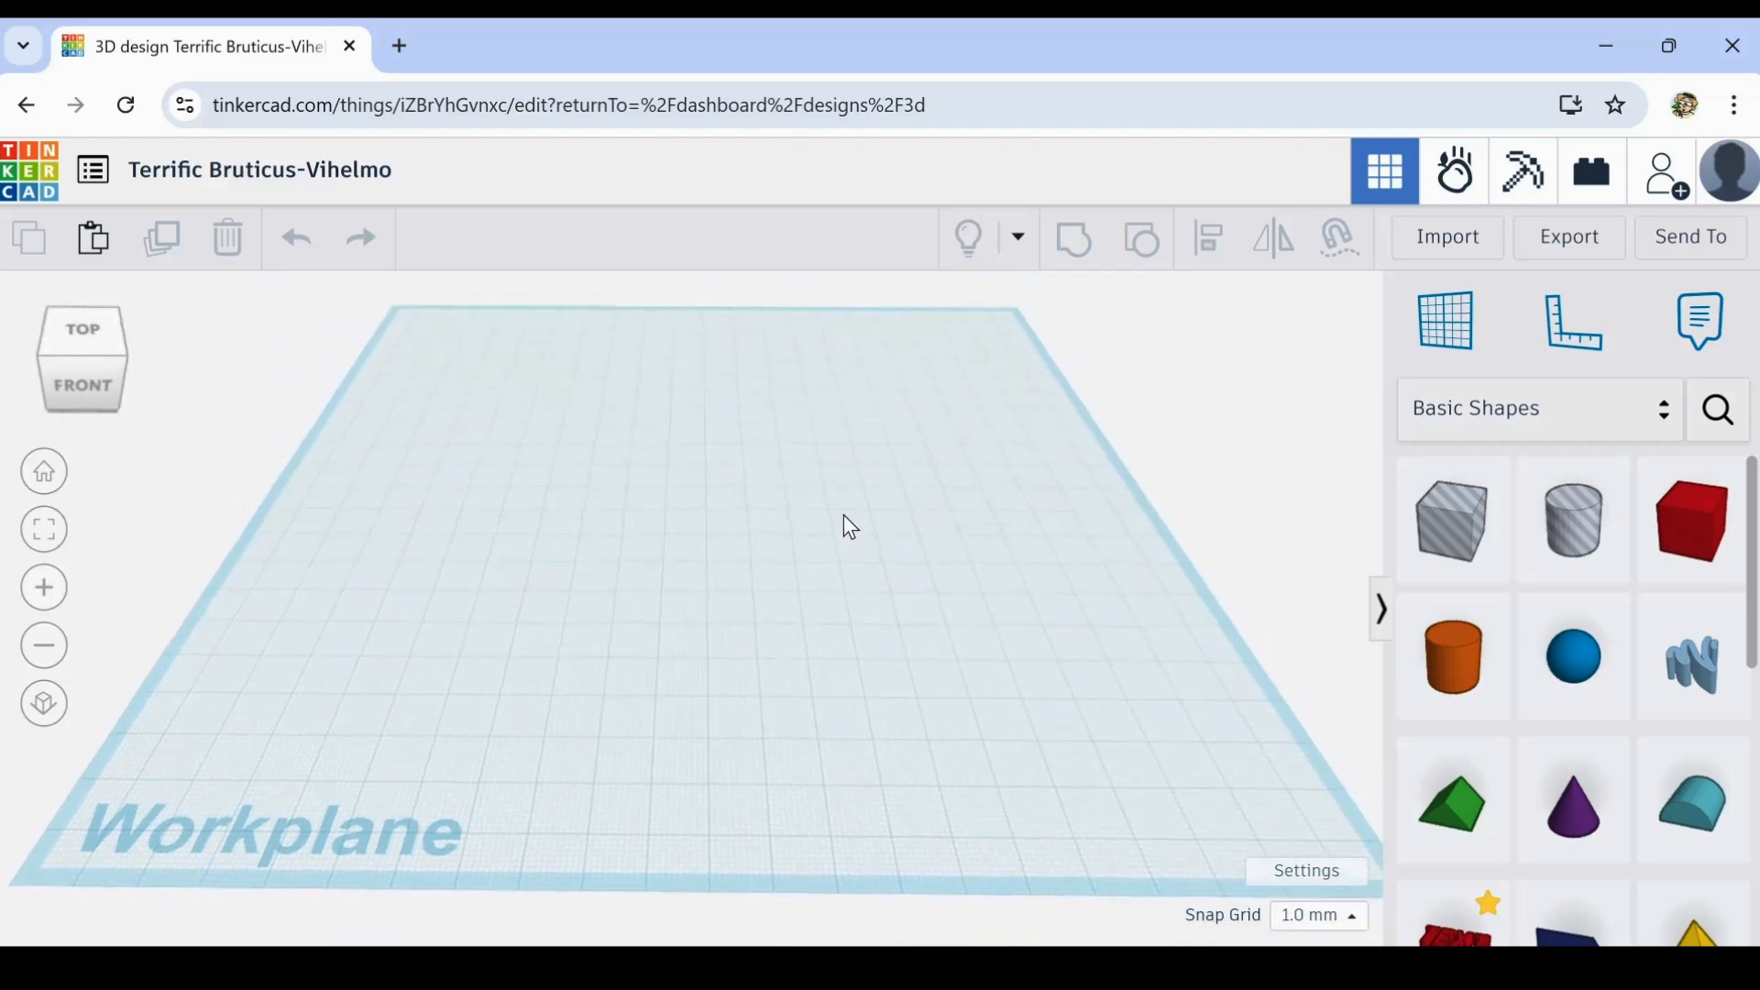
pyautogui.moveTo(810, 495); pyautogui.dragTo(869, 508, button='middle')
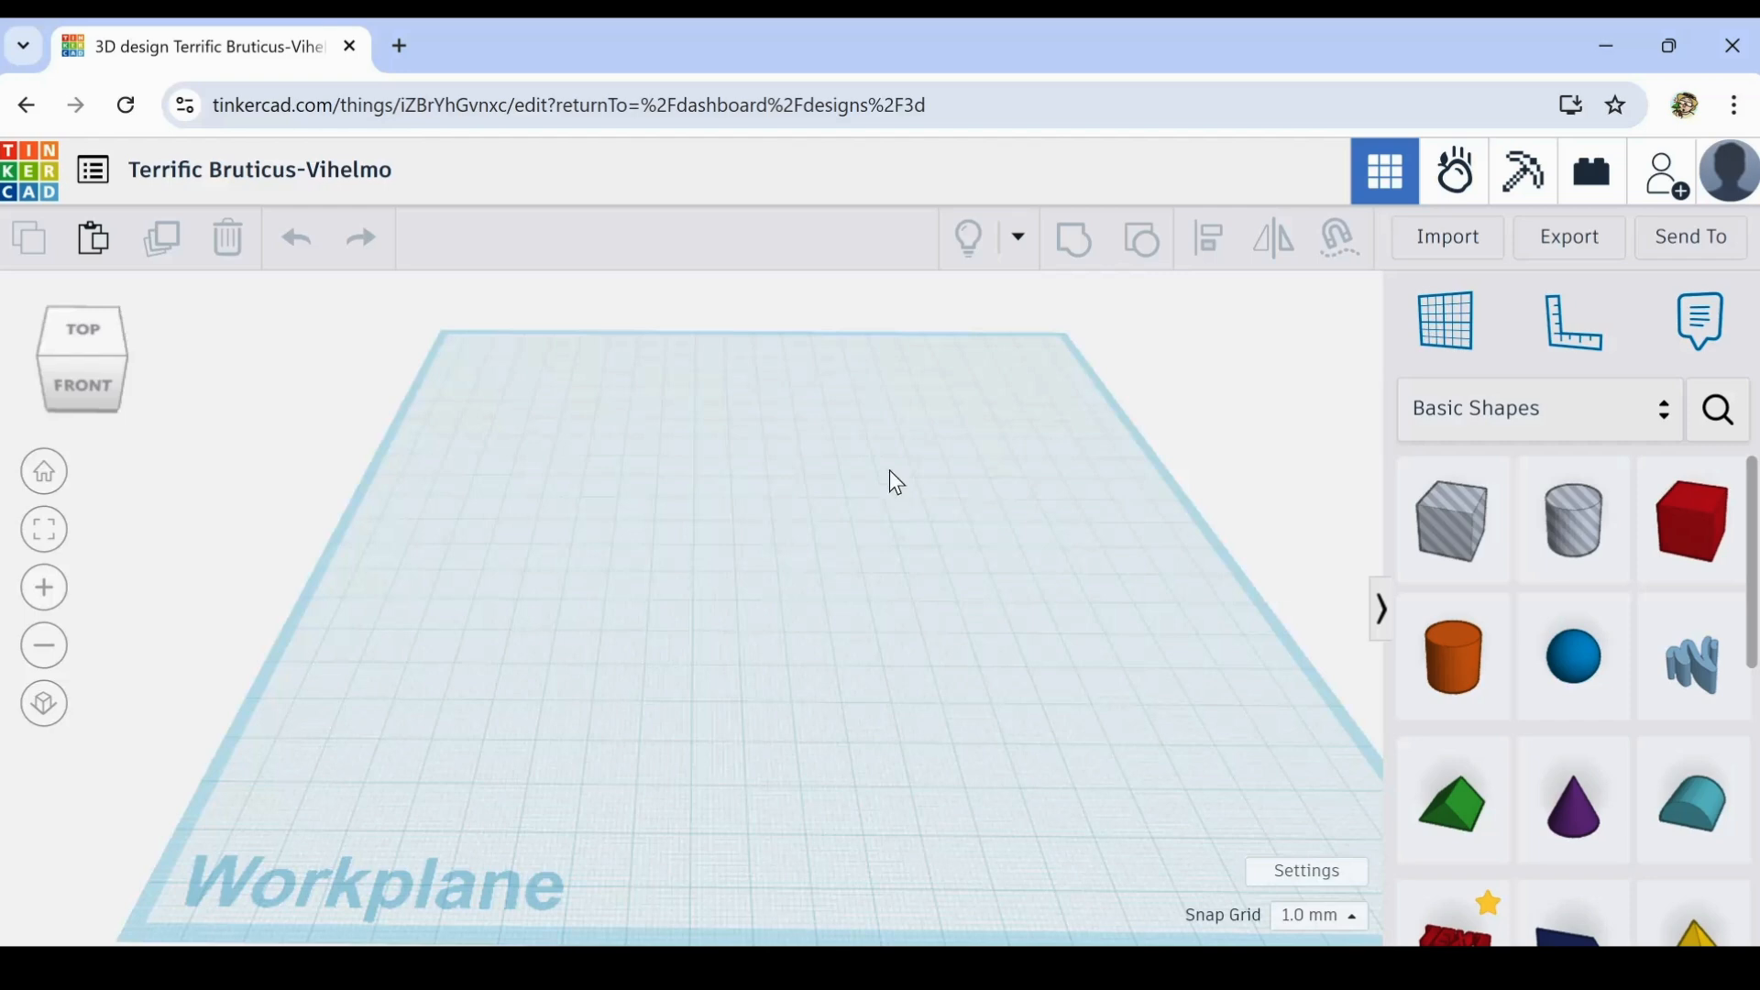
pyautogui.moveTo(911, 534); pyautogui.dragTo(806, 507, button='middle')
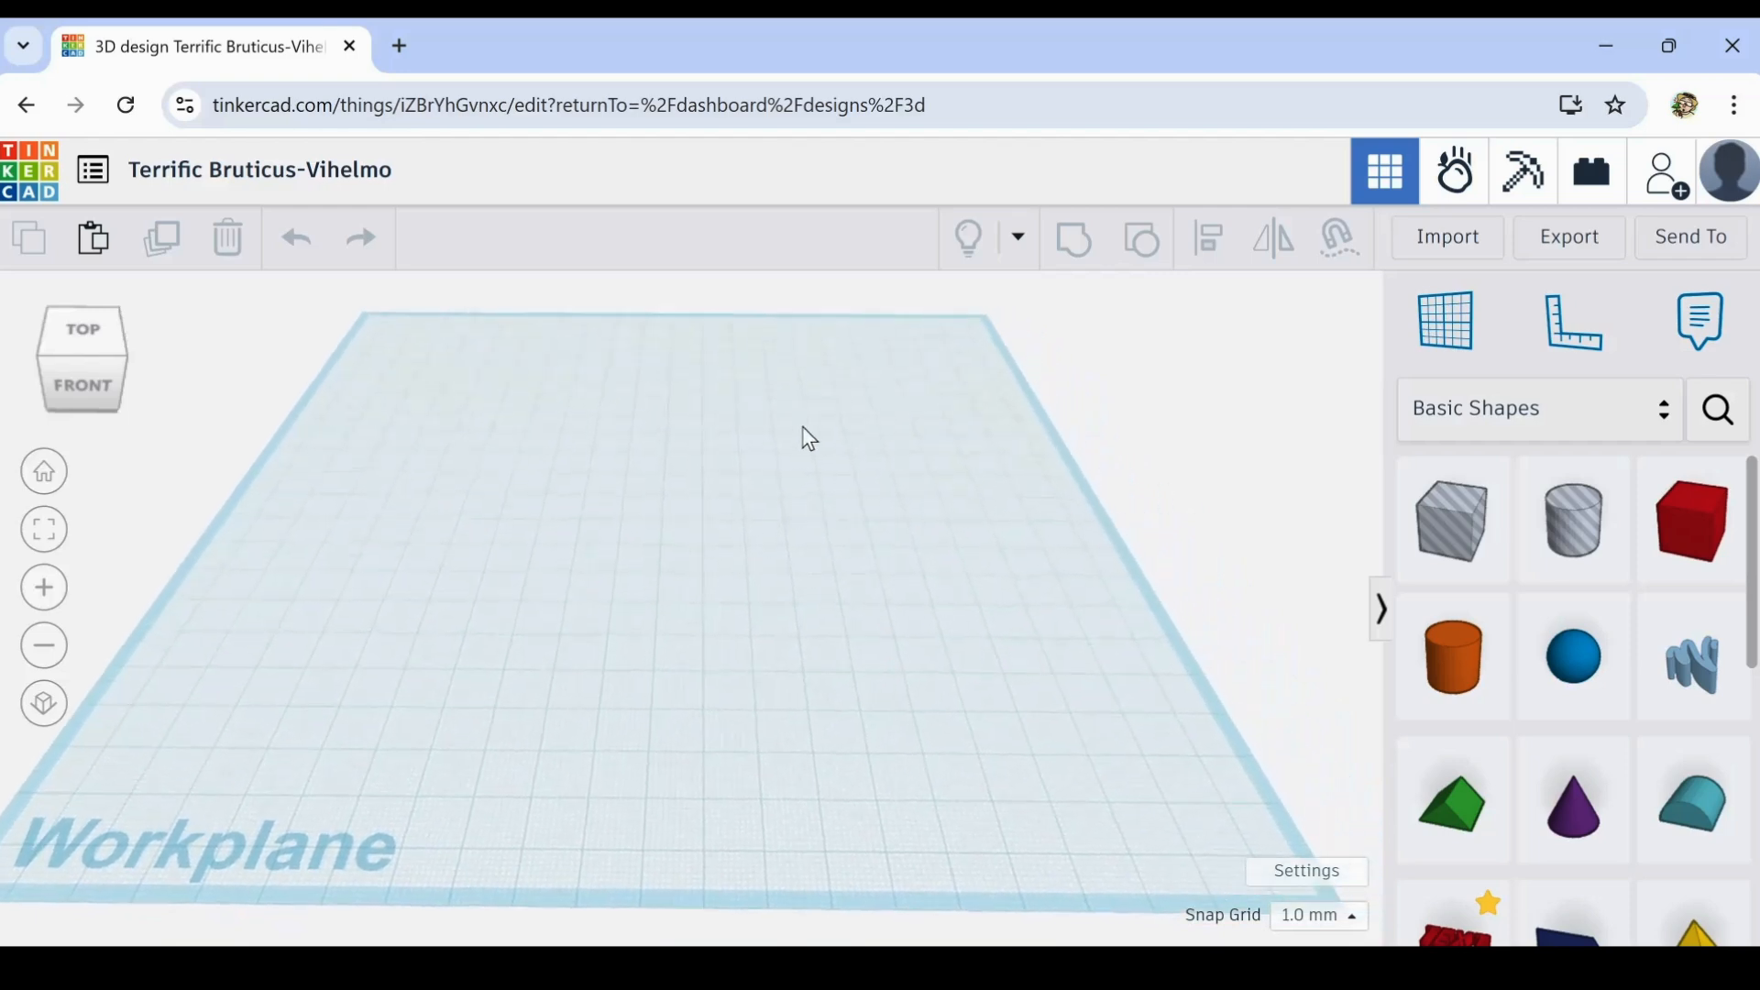
pyautogui.moveTo(757, 495); pyautogui.dragTo(809, 474, button='middle')
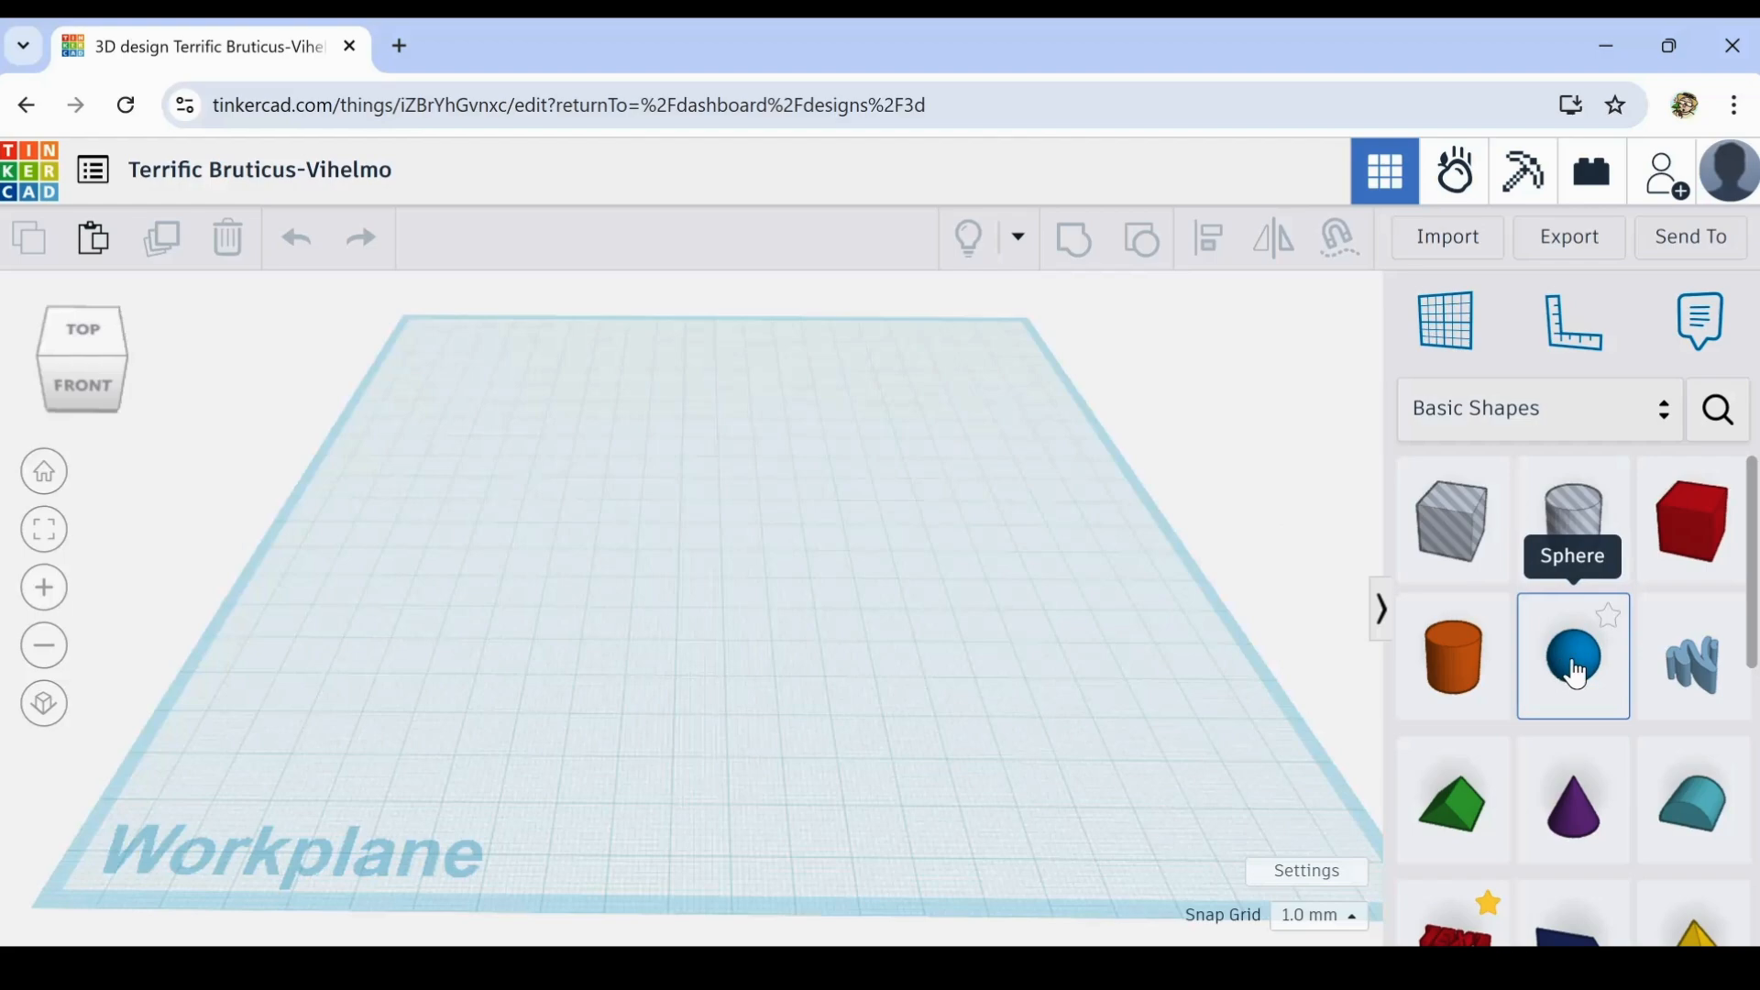
# - Place a solid sphere from the basic shapes near the middle of the workplane
pyautogui.moveTo(1578, 679); pyautogui.dragTo(731, 548)
pyautogui.scroll(5, 757, 466)
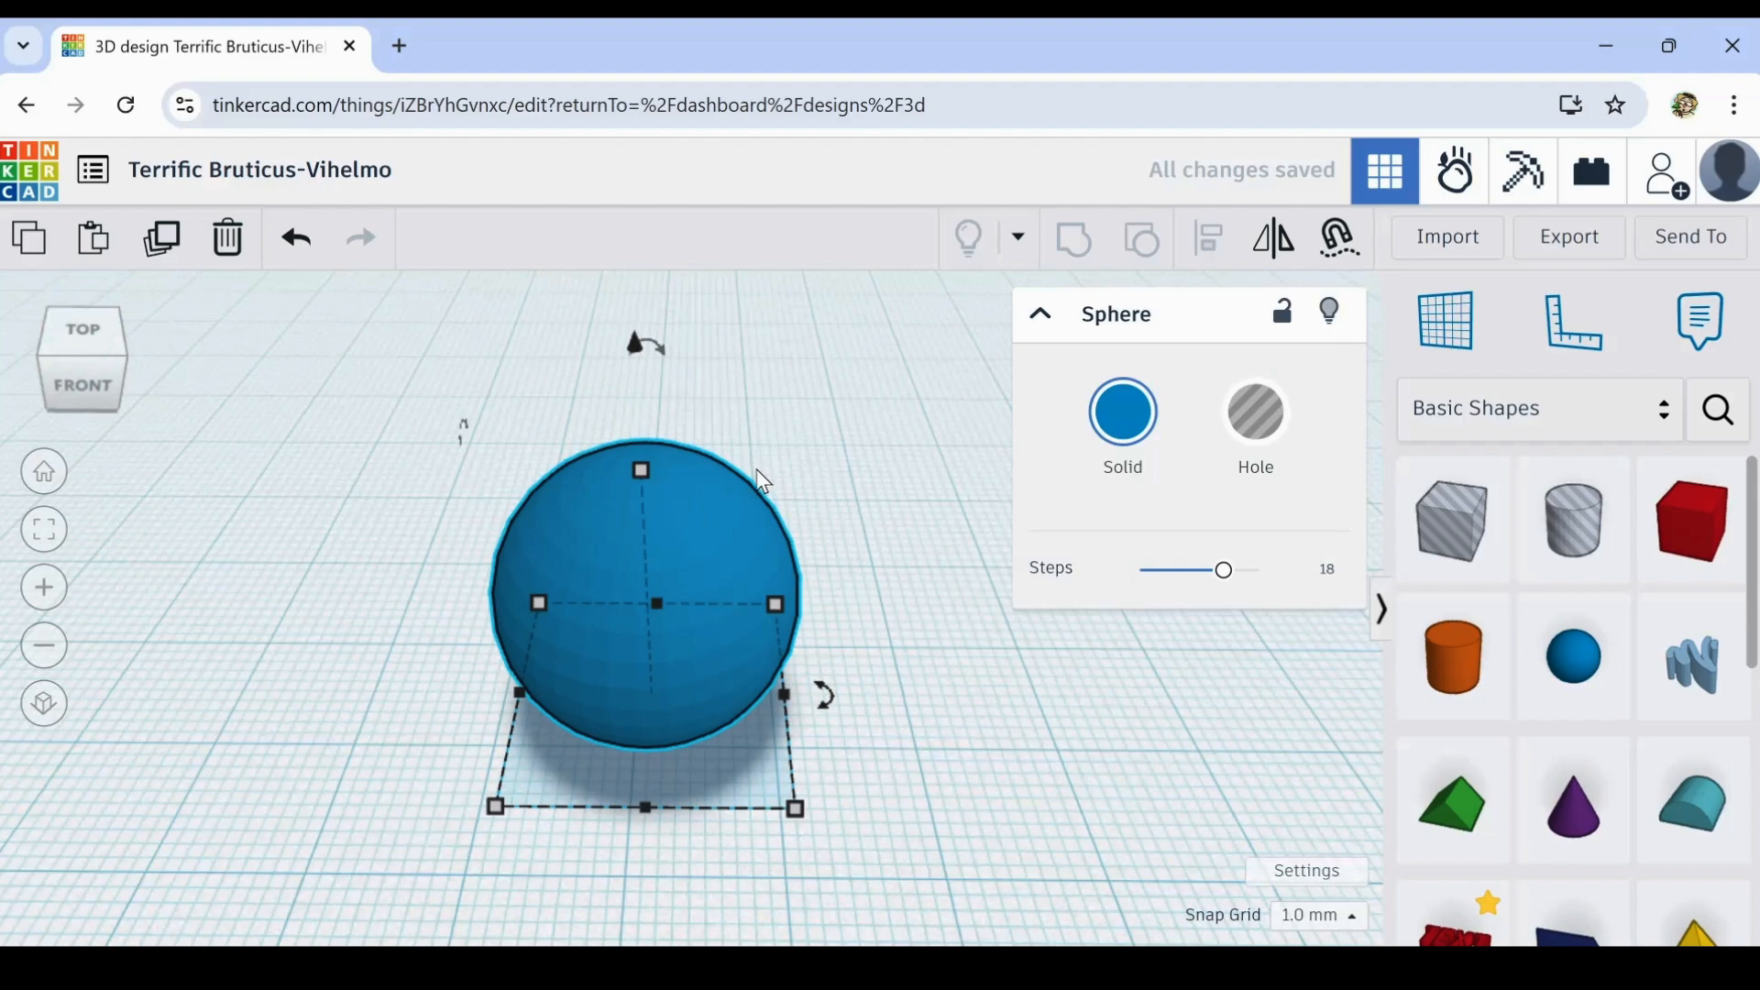
pyautogui.moveTo(814, 548); pyautogui.dragTo(930, 633, button='right')
pyautogui.moveTo(904, 565); pyautogui.dragTo(936, 586, button='right')
pyautogui.scroll(-3, 949, 602)
pyautogui.scroll(4, 888, 588)
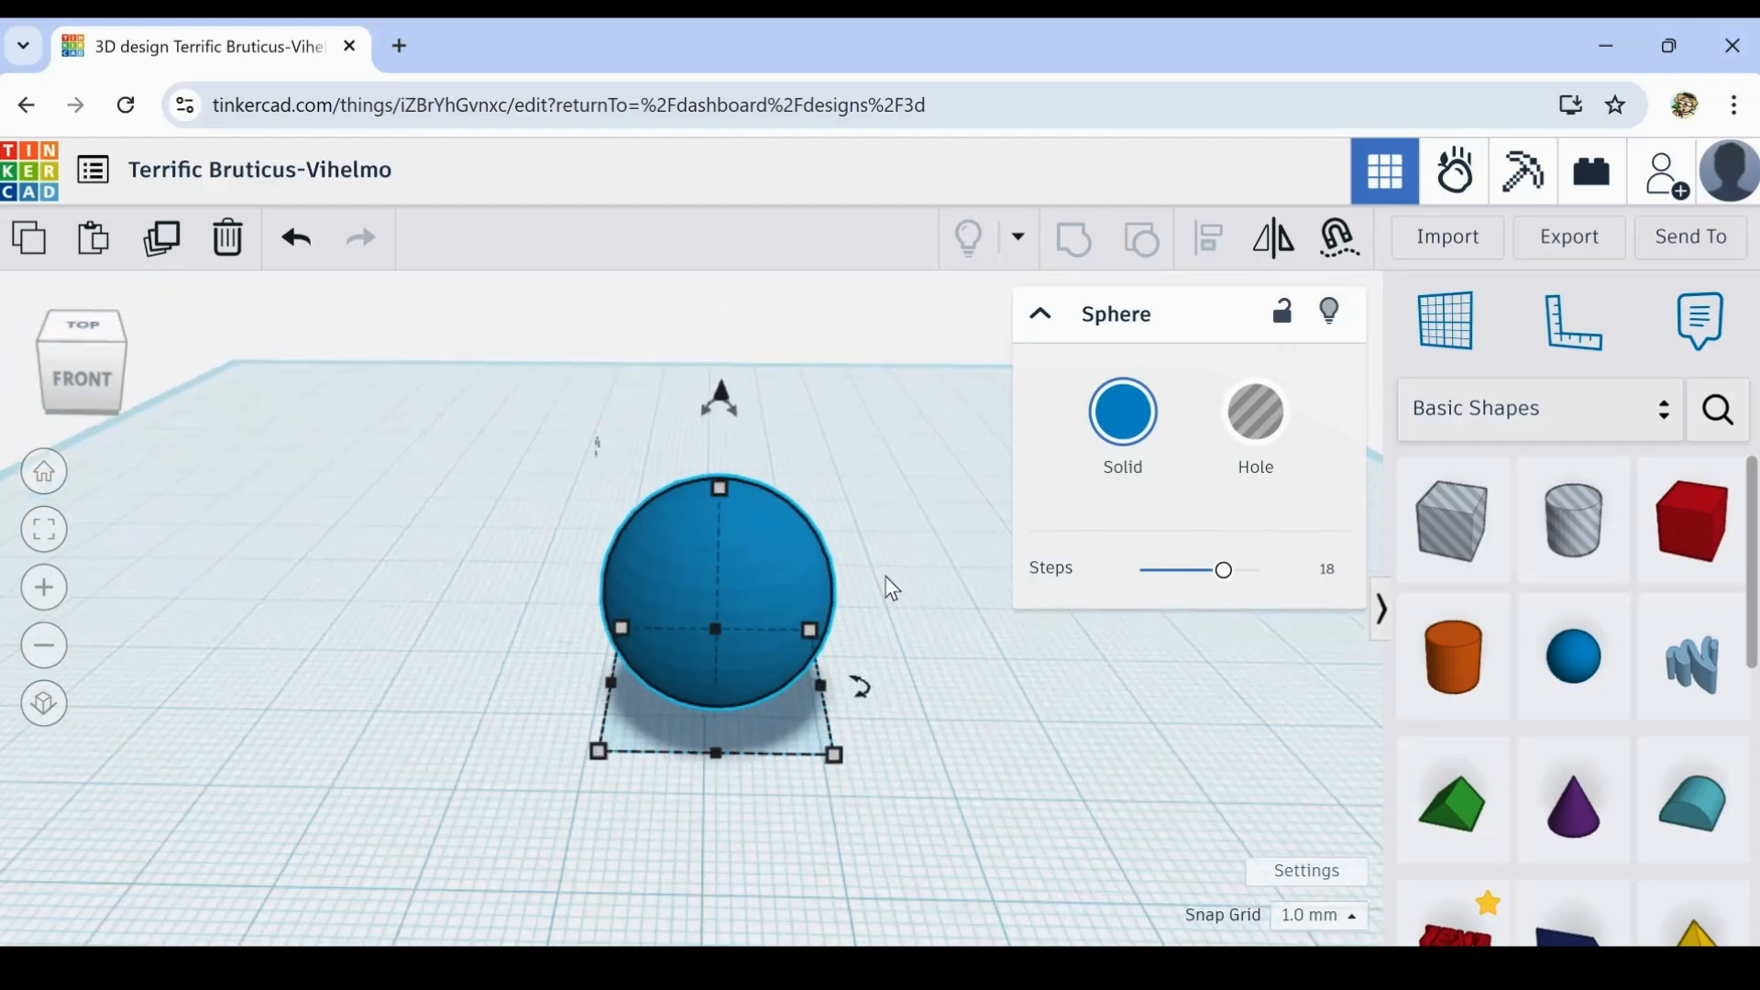
pyautogui.scroll(-3, 880, 589)
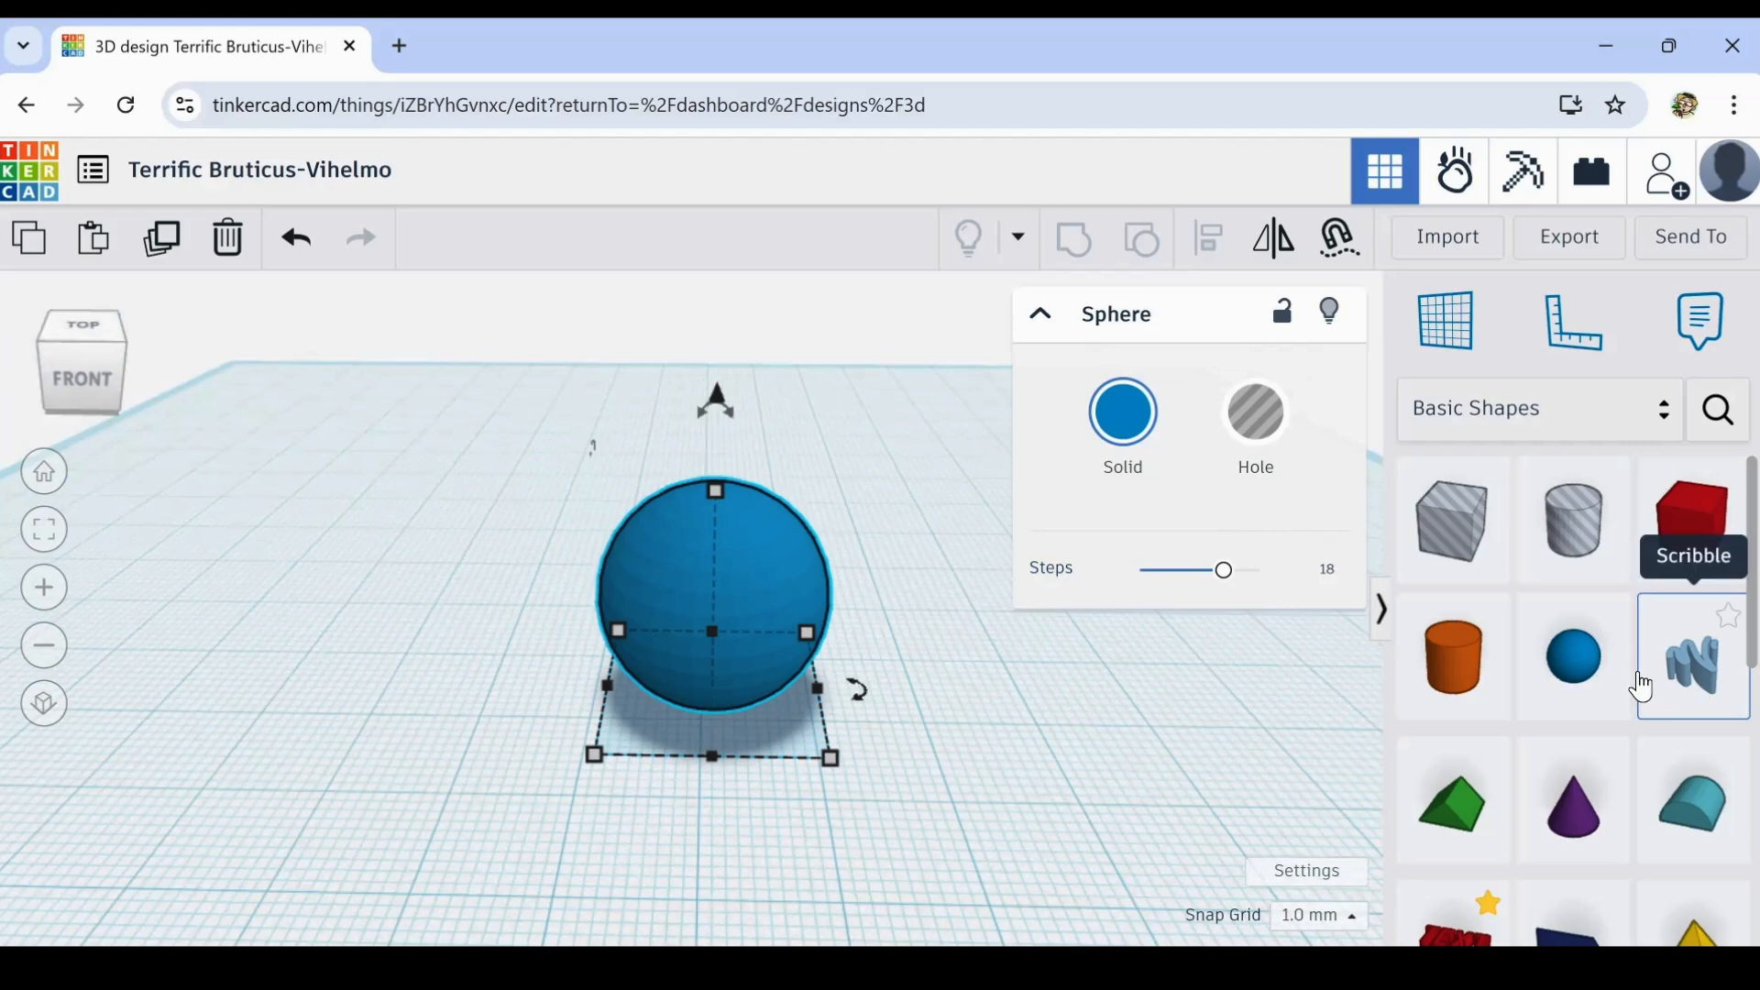
pyautogui.moveTo(1004, 685)
pyautogui.mouseDown(button='right')
pyautogui.moveTo(953, 717)
pyautogui.moveTo(797, 640)
pyautogui.moveTo(845, 679)
pyautogui.moveTo(1115, 699)
pyautogui.moveTo(985, 685)
pyautogui.mouseUp(button='right')
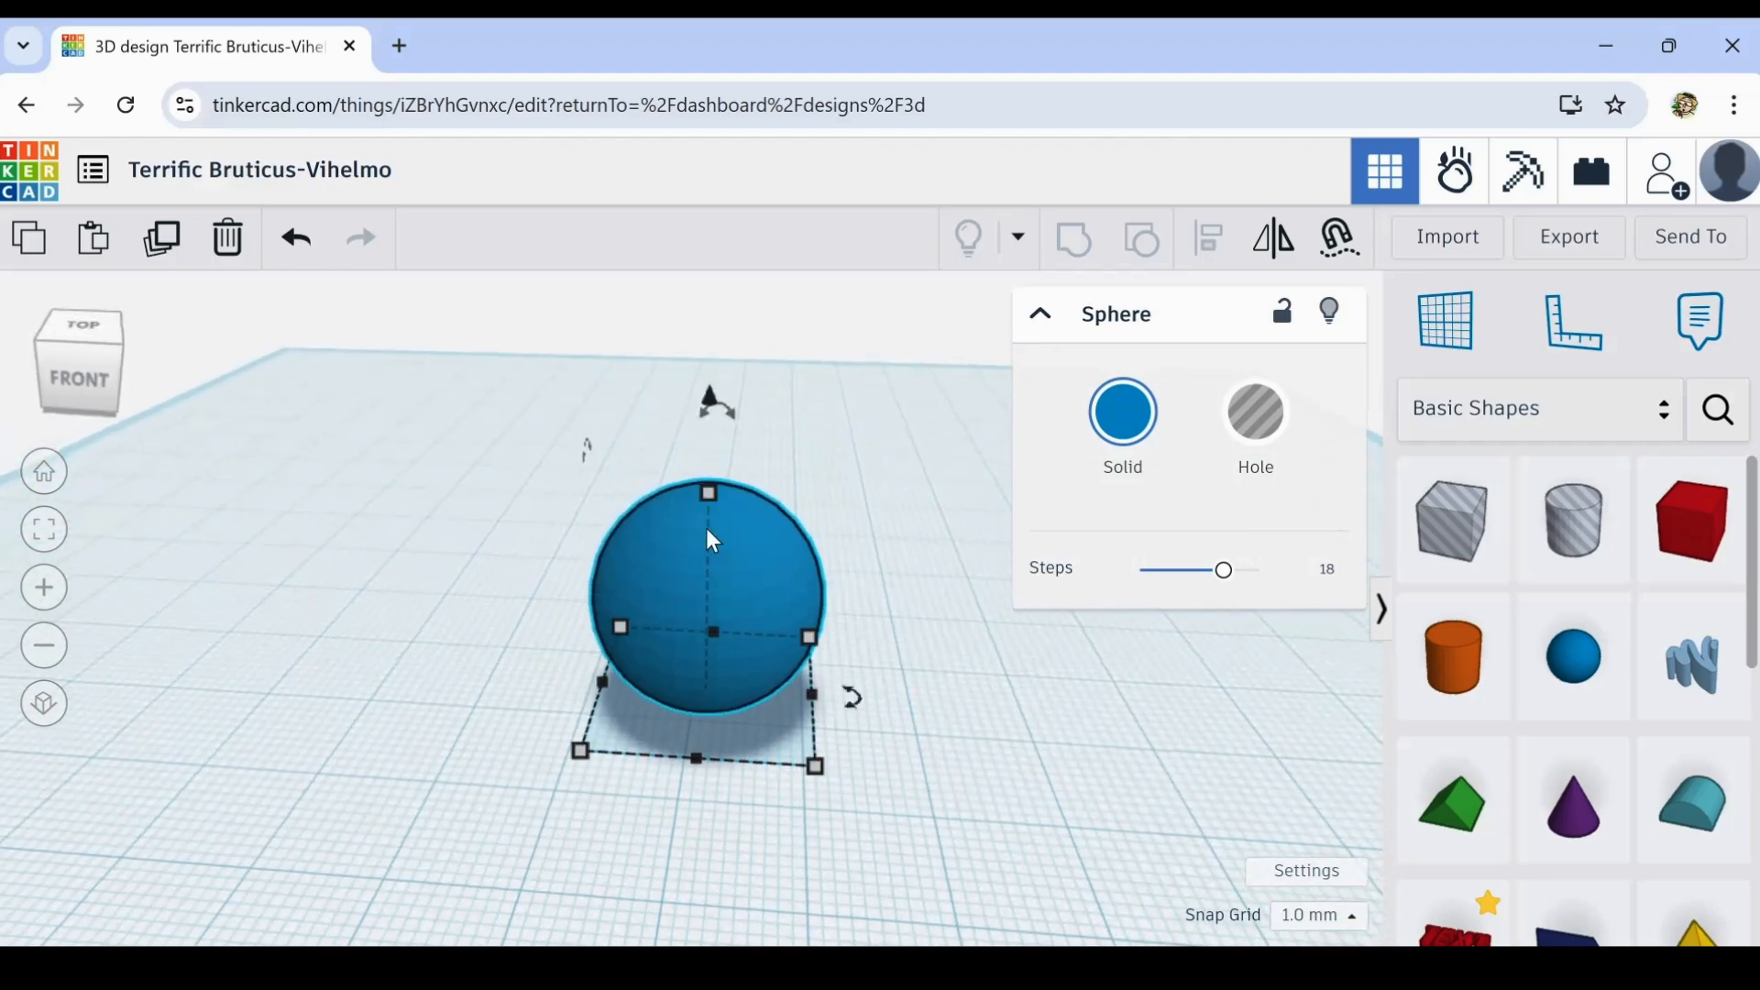
# - Set the sphere's Steps value to 9
pyautogui.scroll(3, 796, 637)
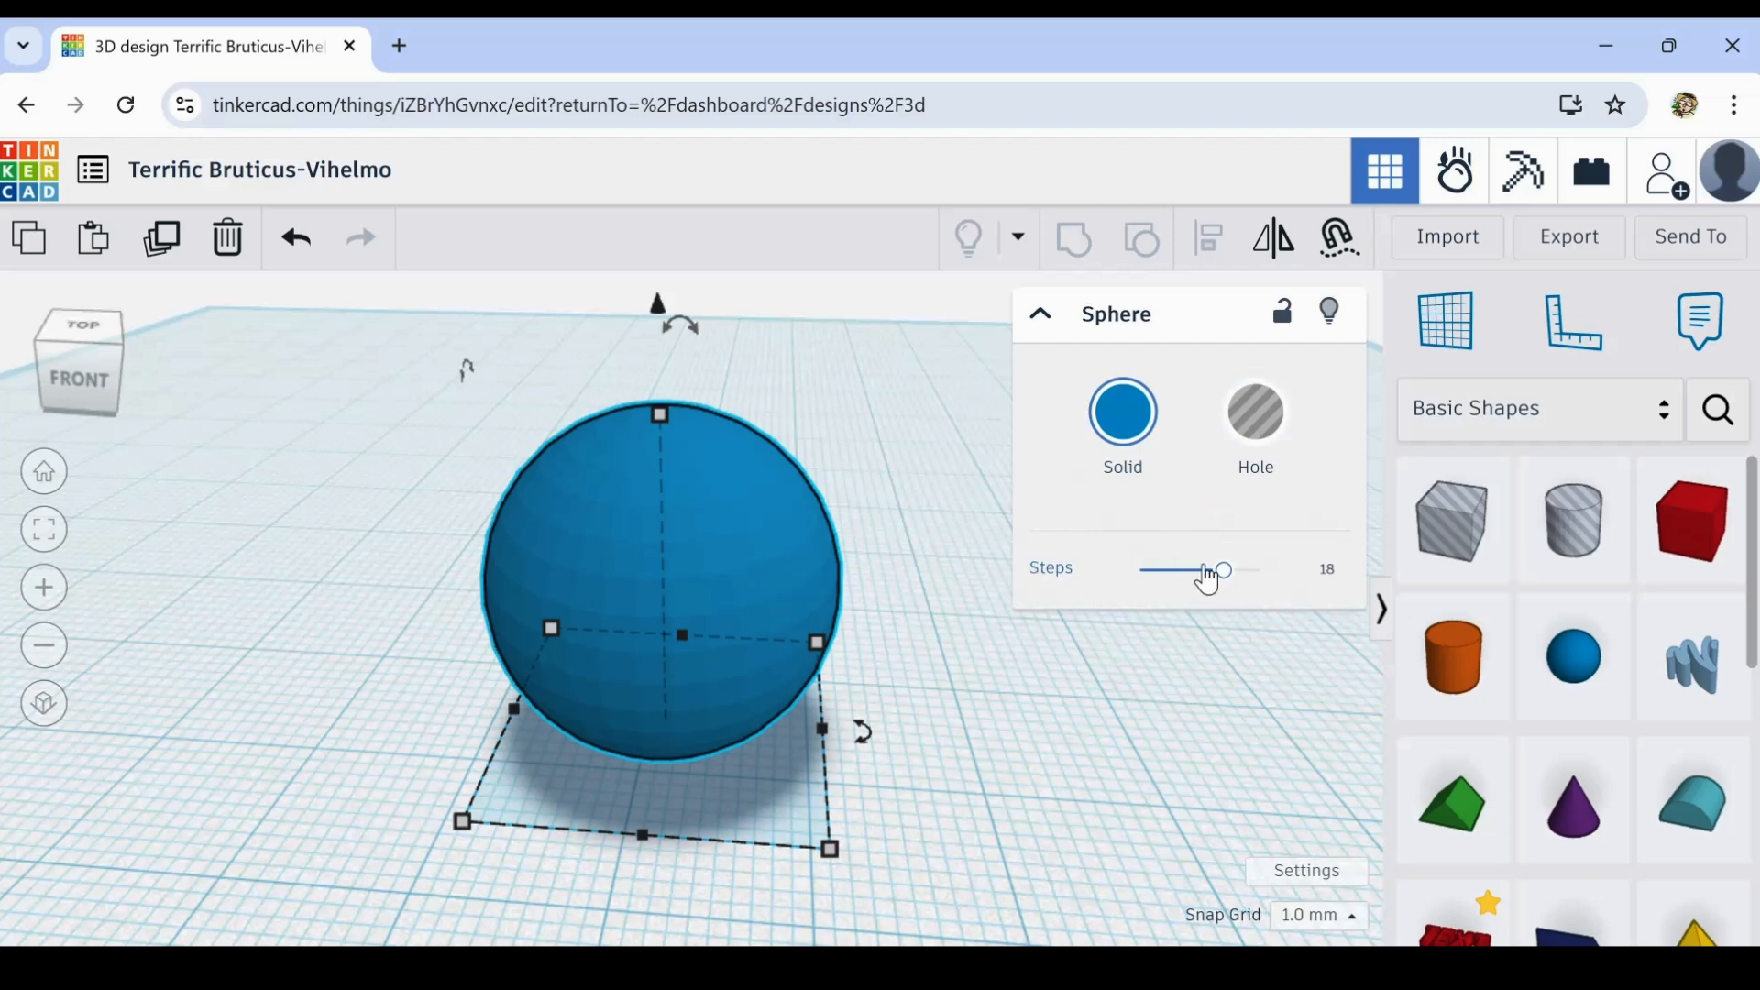
pyautogui.moveTo(1206, 581); pyautogui.dragTo(1173, 594)
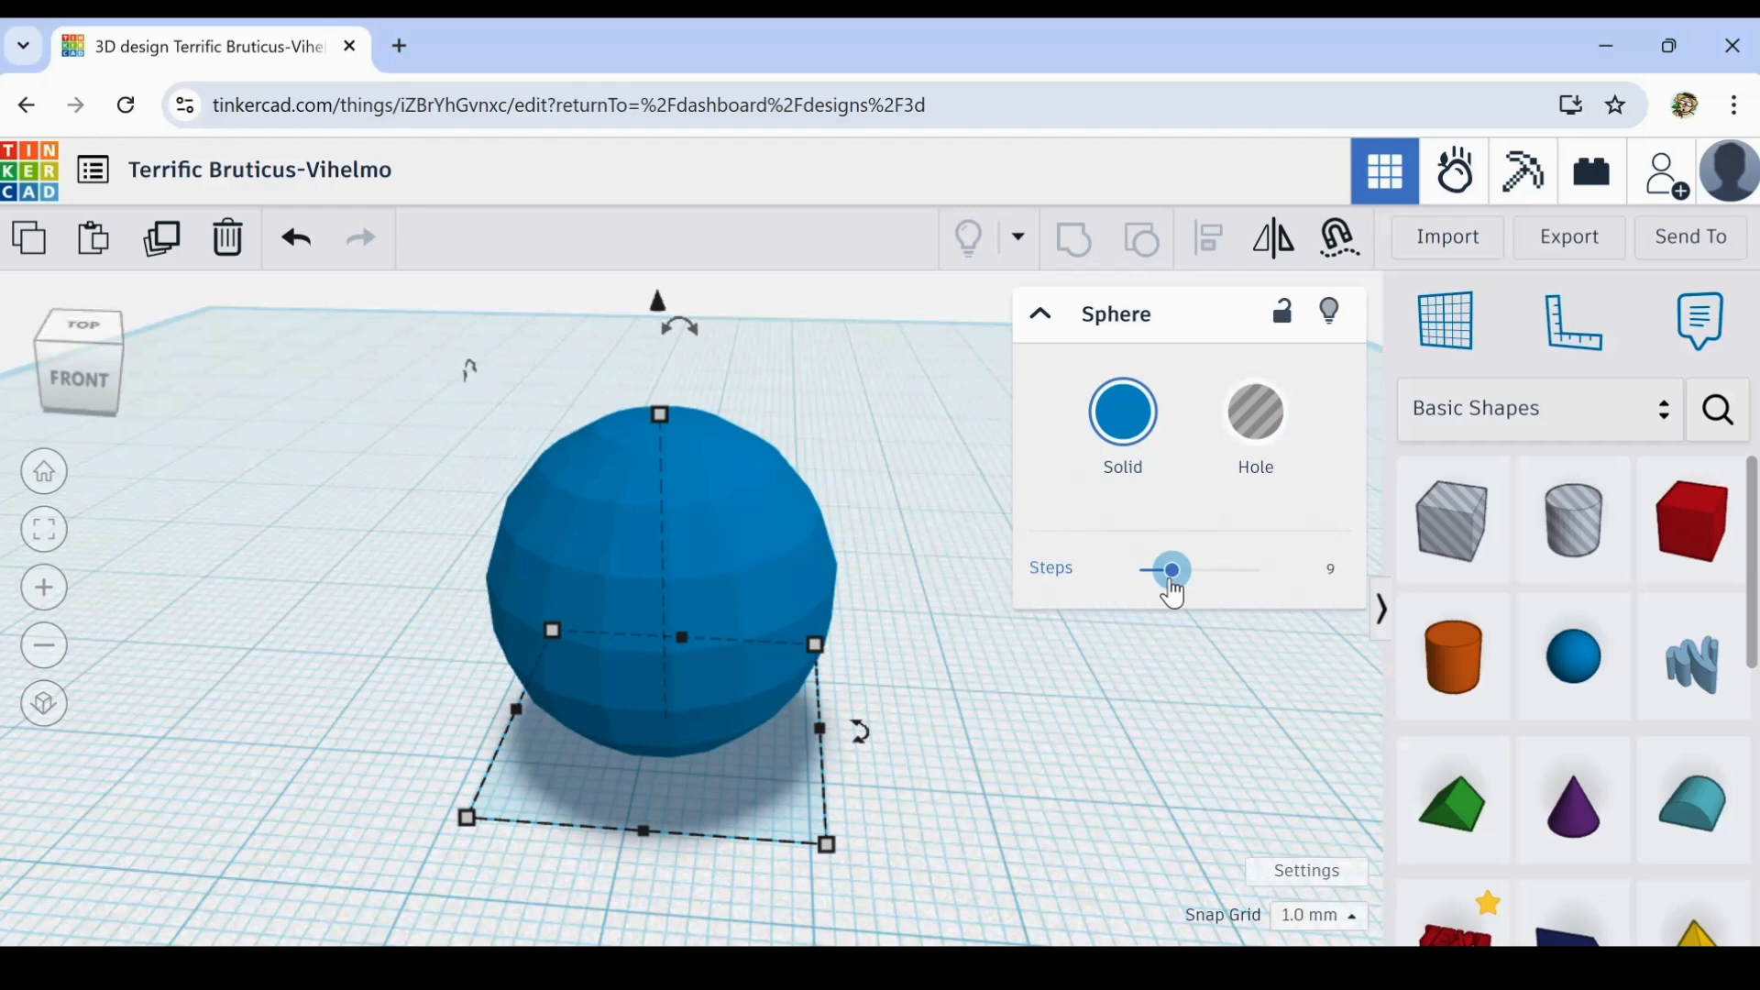
pyautogui.moveTo(1174, 594); pyautogui.dragTo(1173, 594)
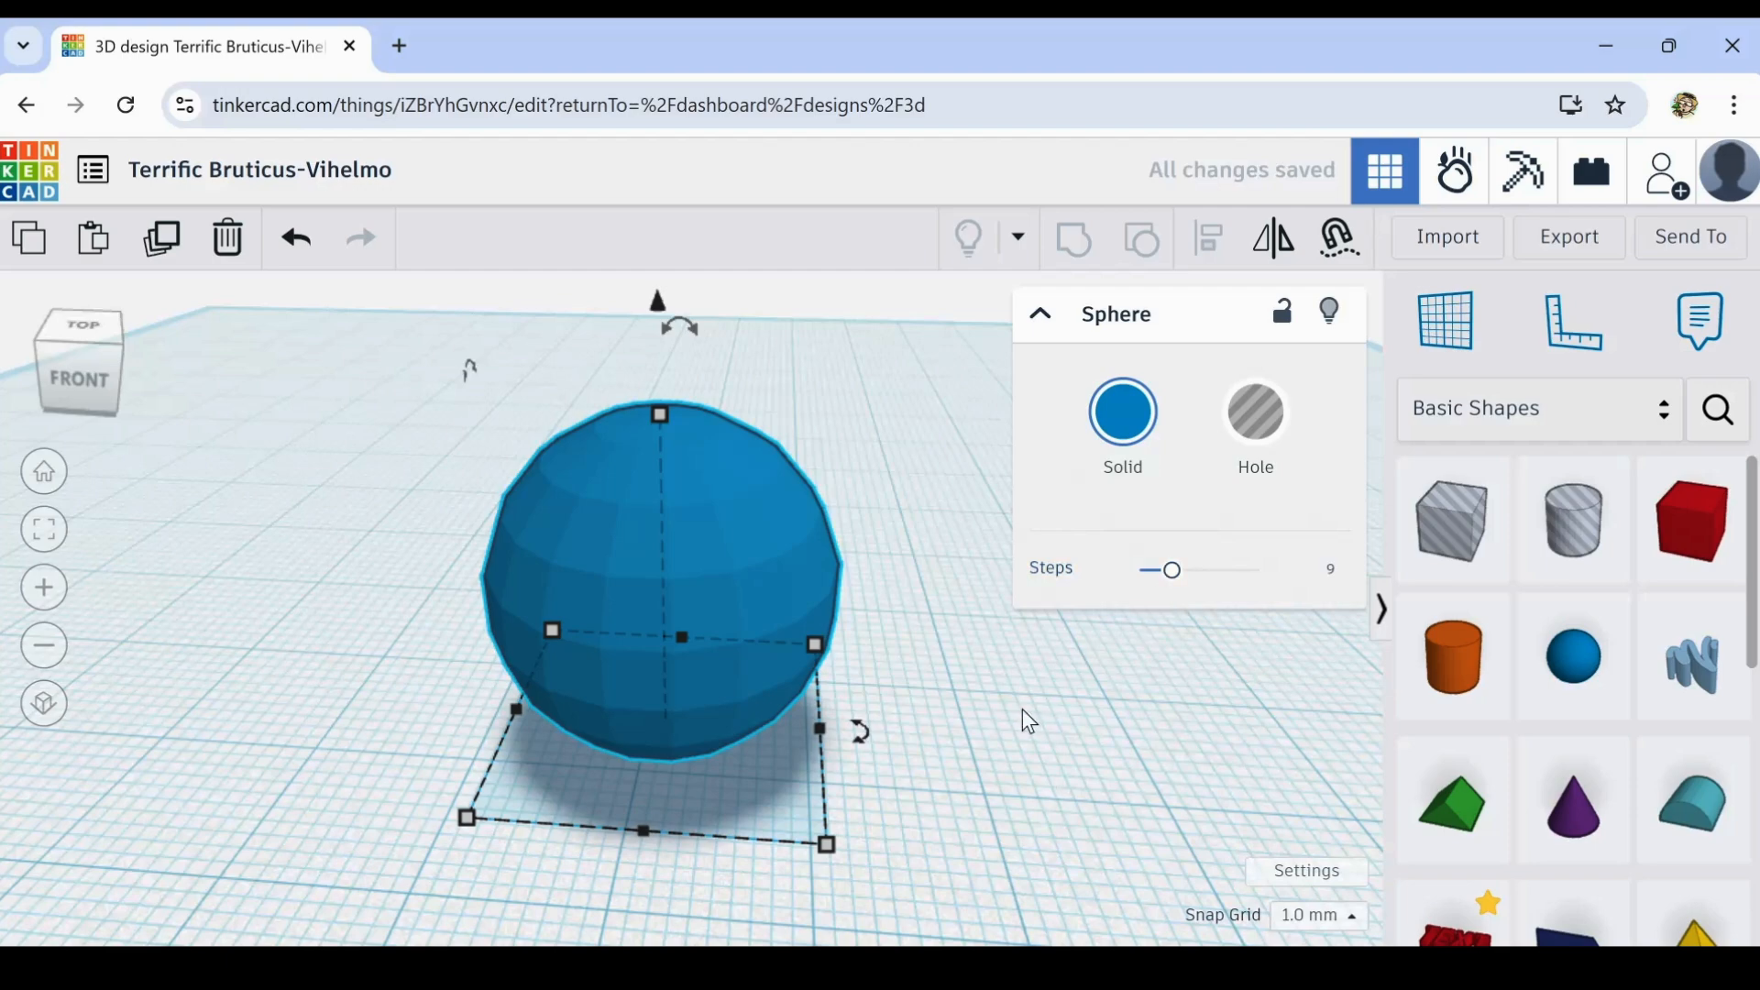
# - Examine the sphere's facets from the side and from below, including where its underside meets the workplane
pyautogui.moveTo(1029, 719); pyautogui.dragTo(875, 614, button='right')
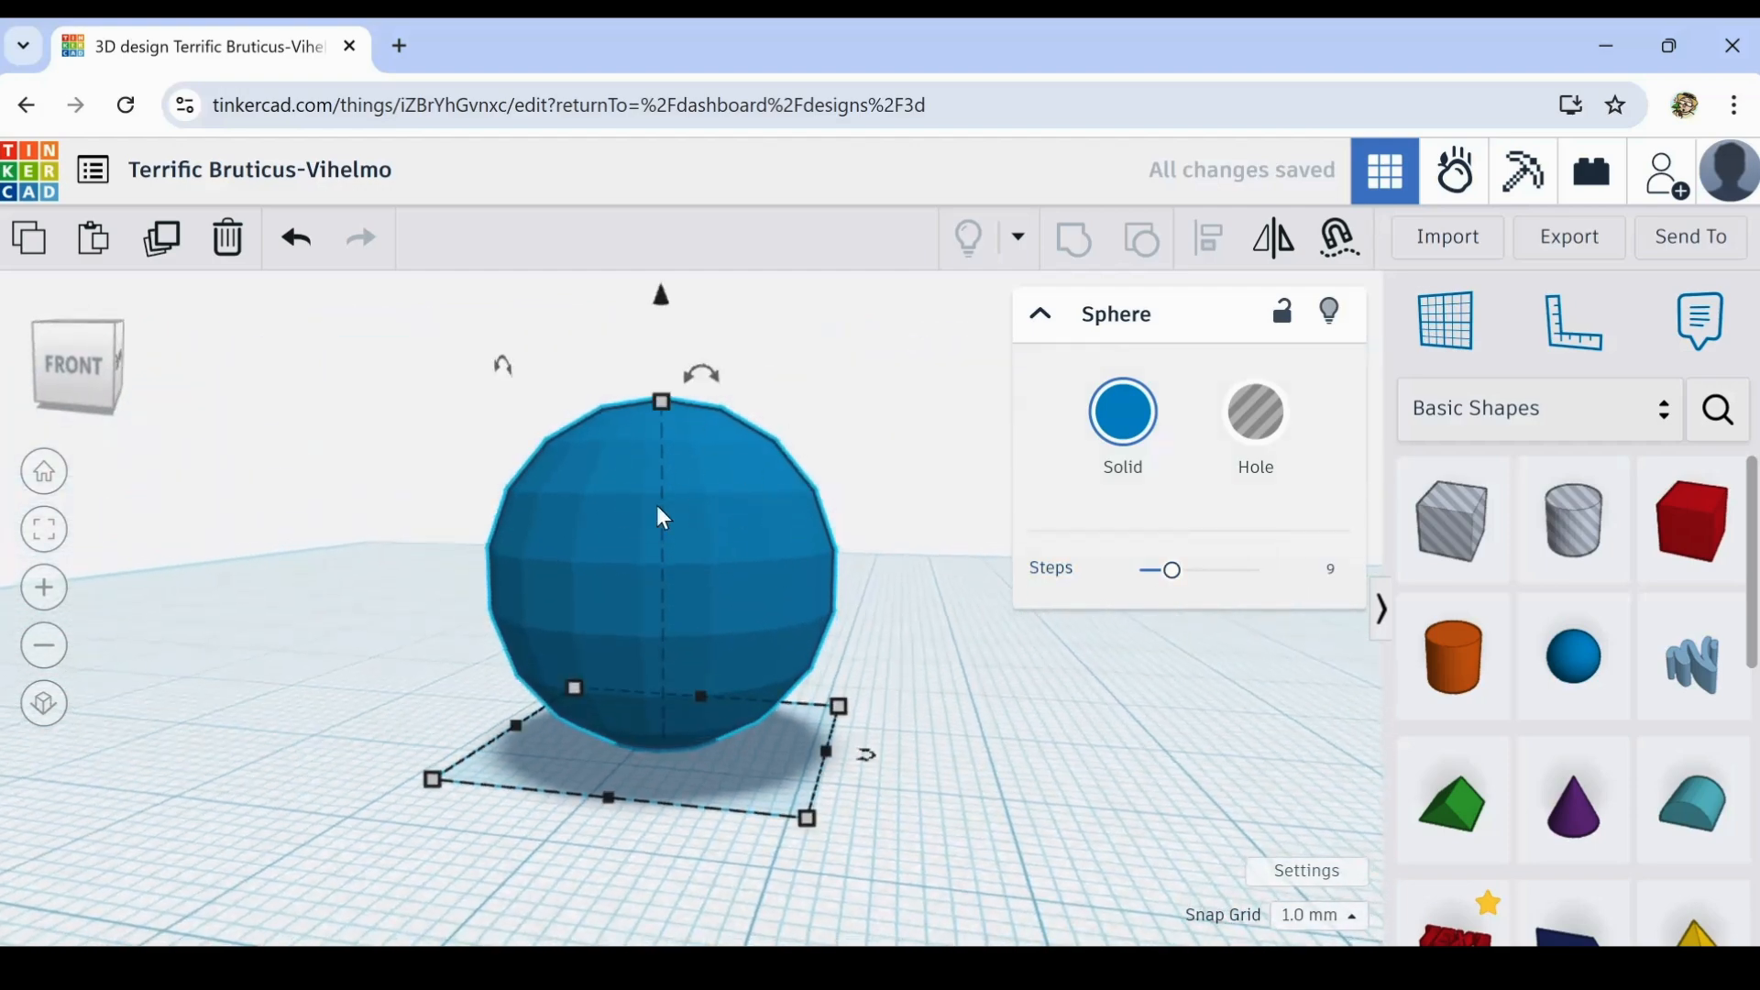
pyautogui.moveTo(774, 706); pyautogui.dragTo(770, 587, button='right')
pyautogui.scroll(5, 667, 701)
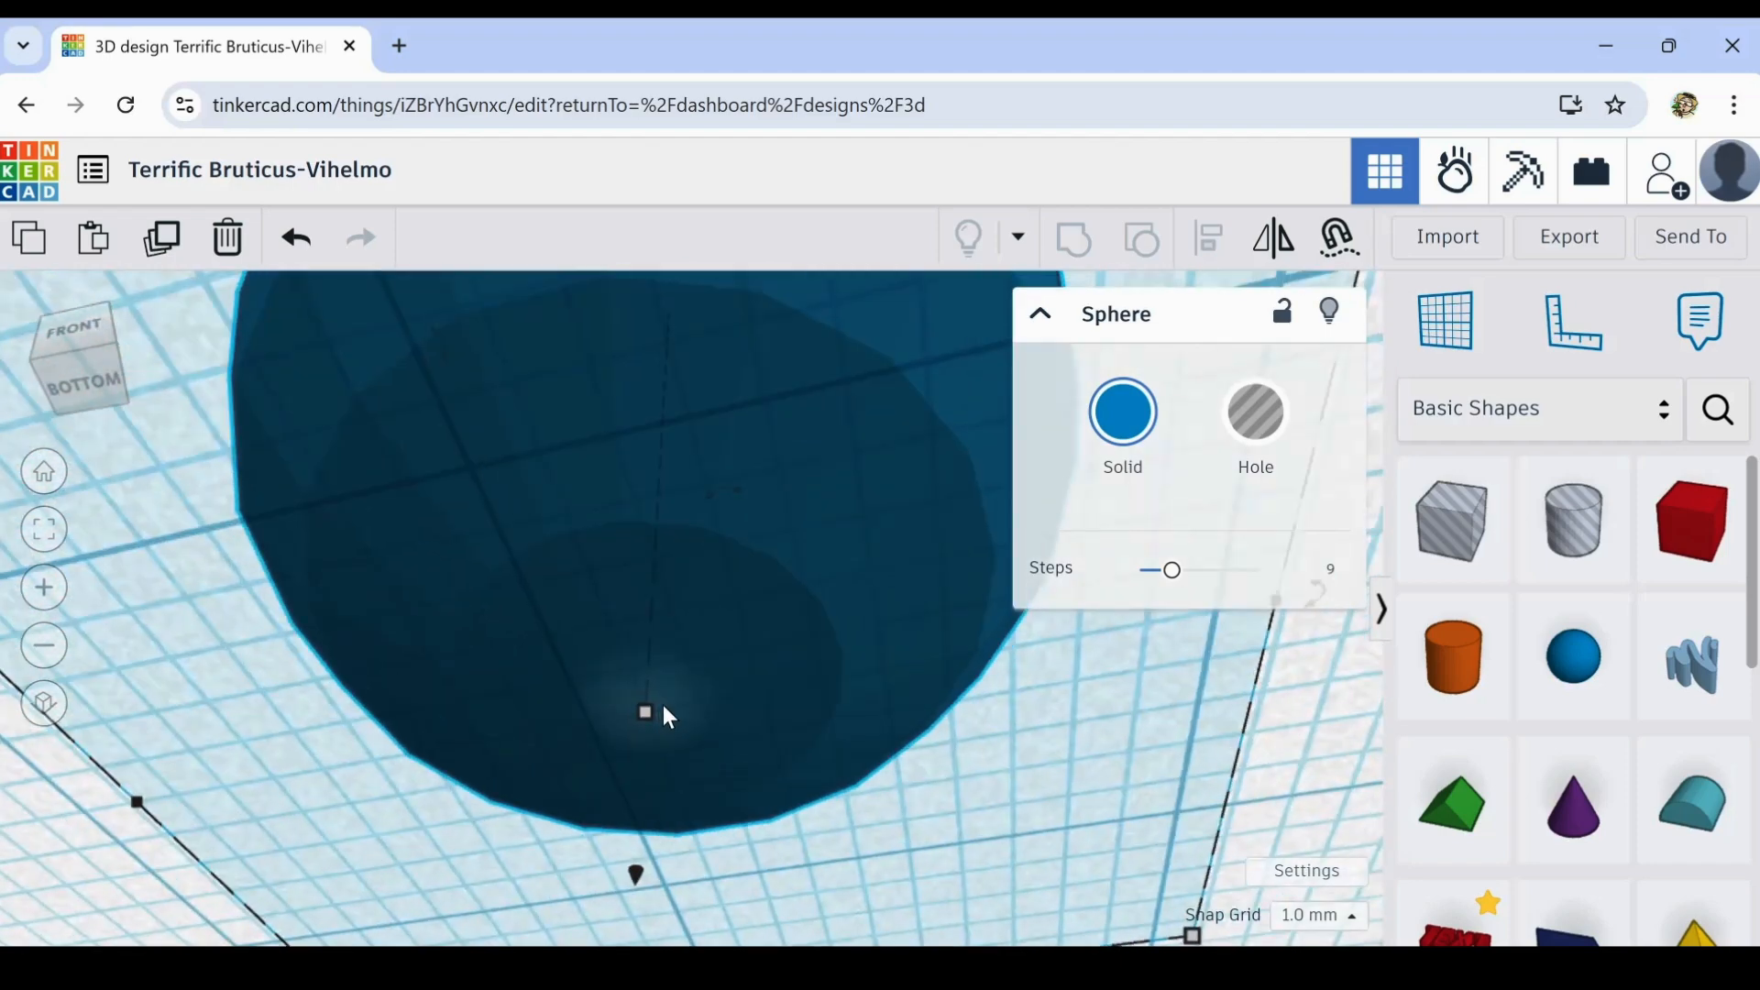
pyautogui.scroll(-5, 663, 705)
pyautogui.moveTo(663, 706); pyautogui.dragTo(706, 775, button='right')
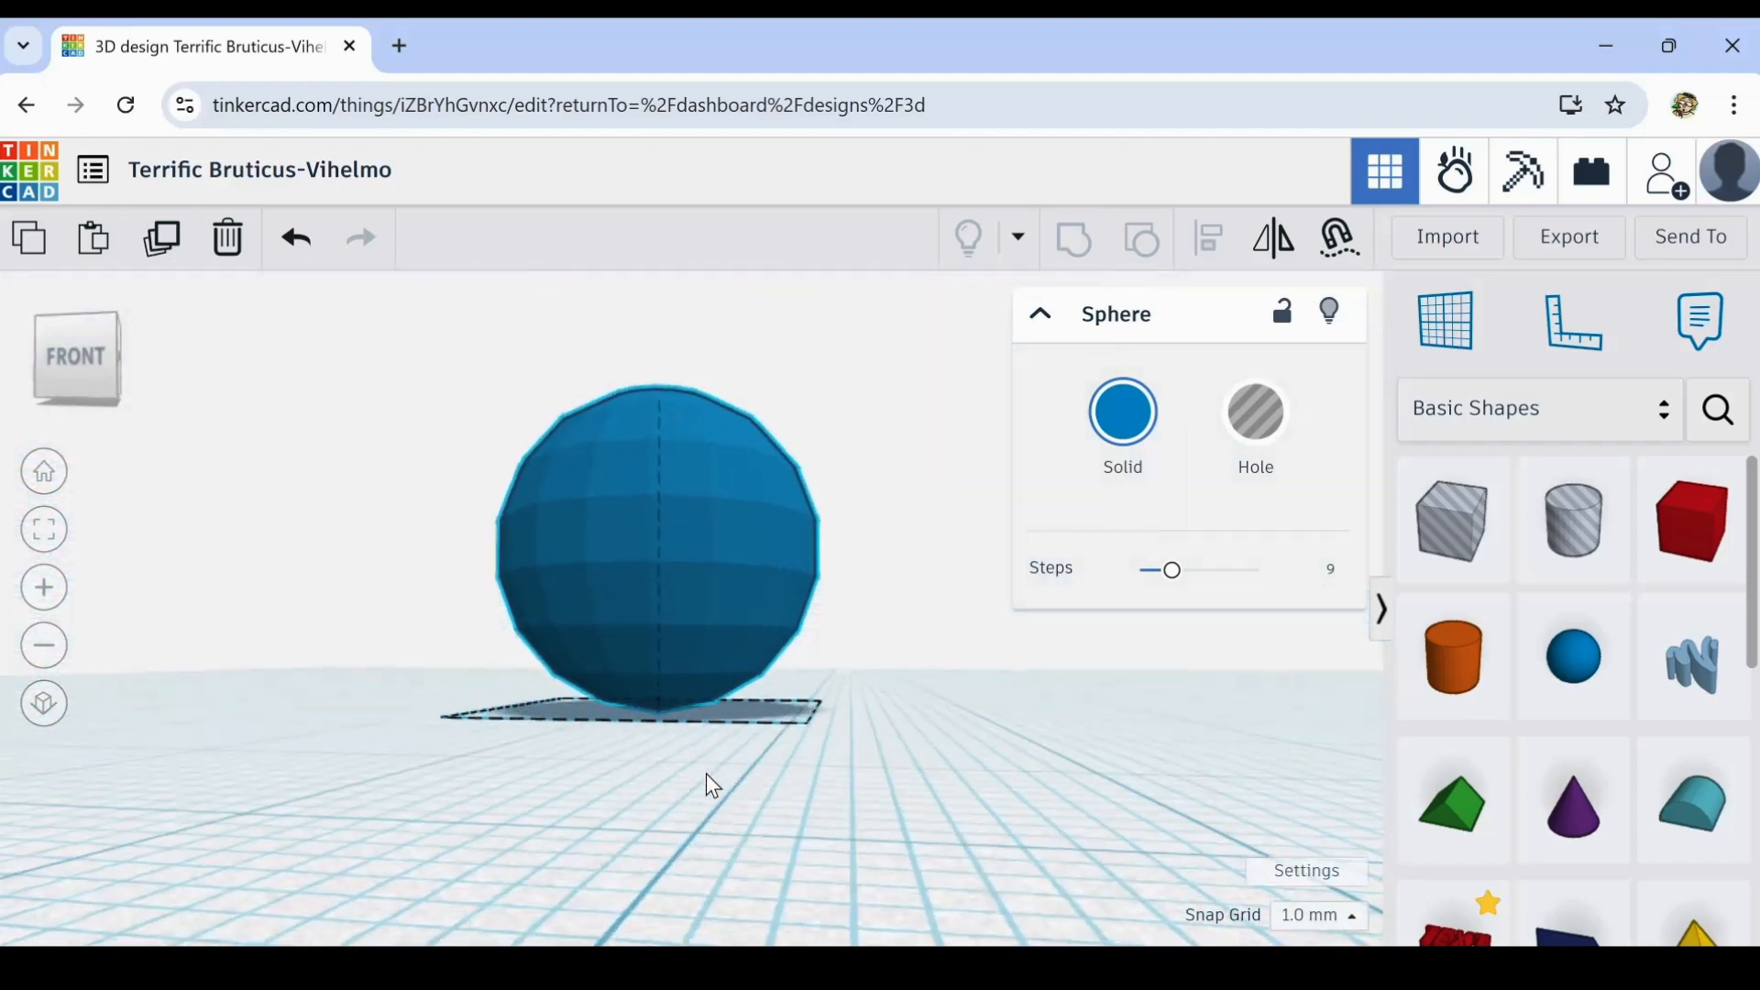
pyautogui.scroll(5, 672, 719)
pyautogui.scroll(-6, 668, 708)
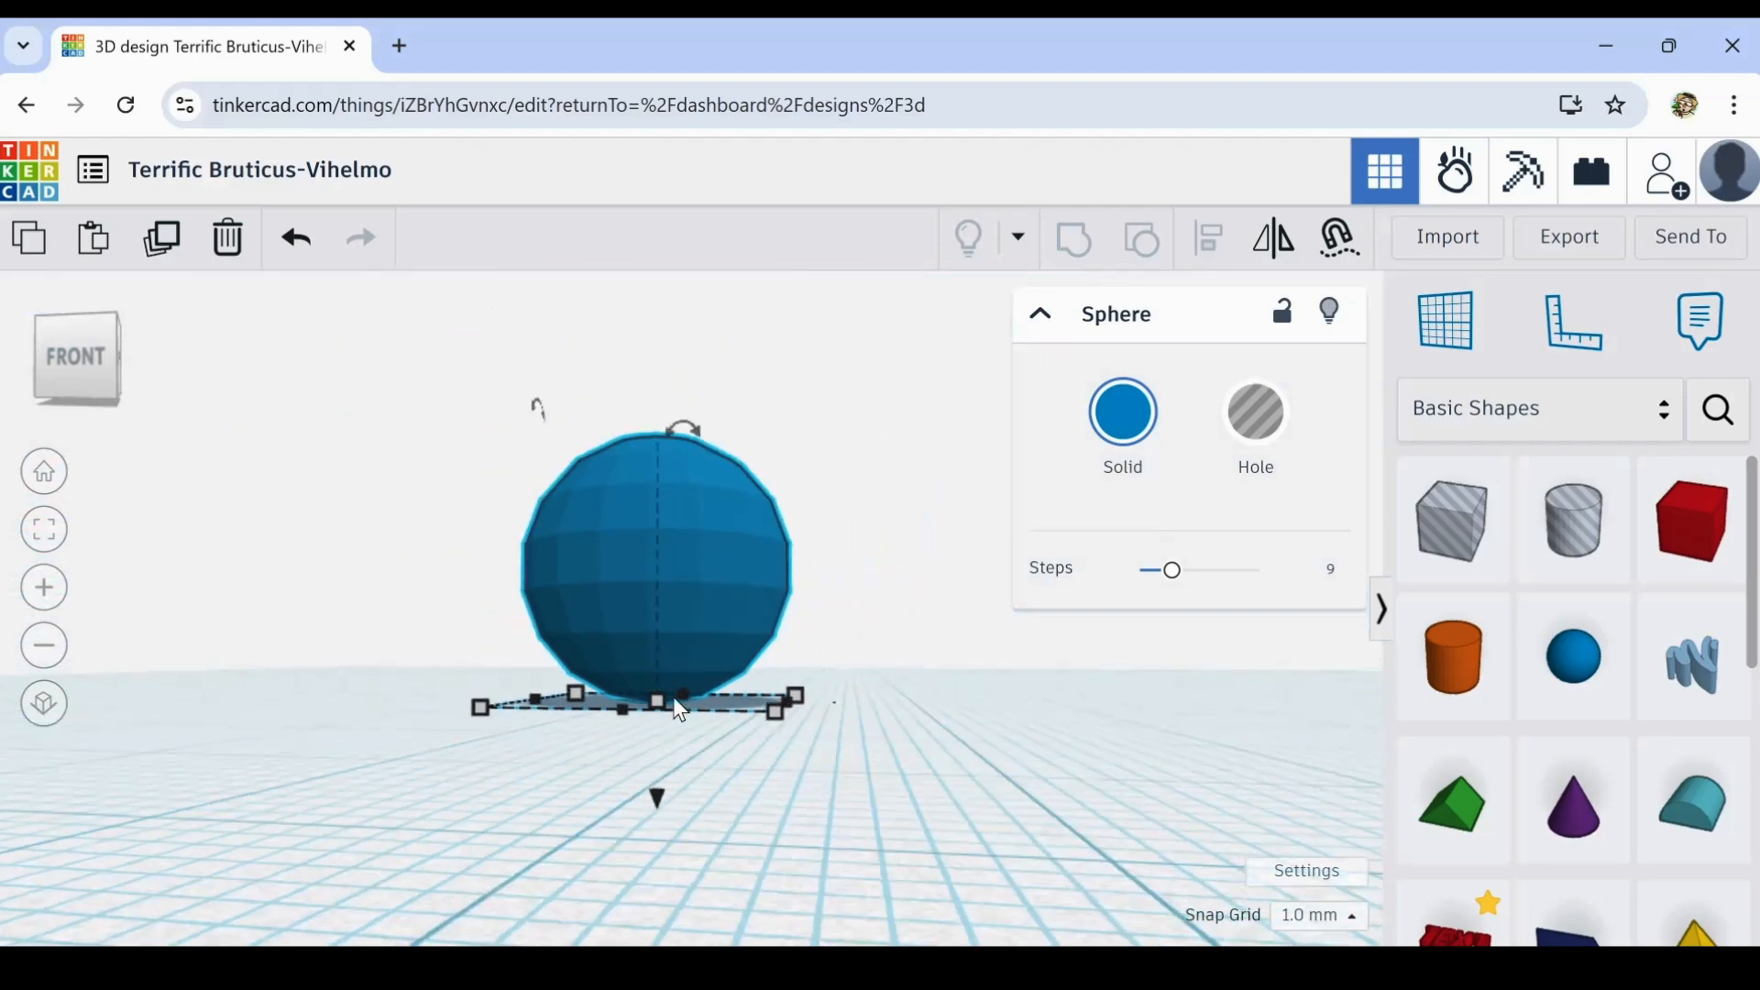
pyautogui.moveTo(877, 652); pyautogui.dragTo(884, 727, button='right')
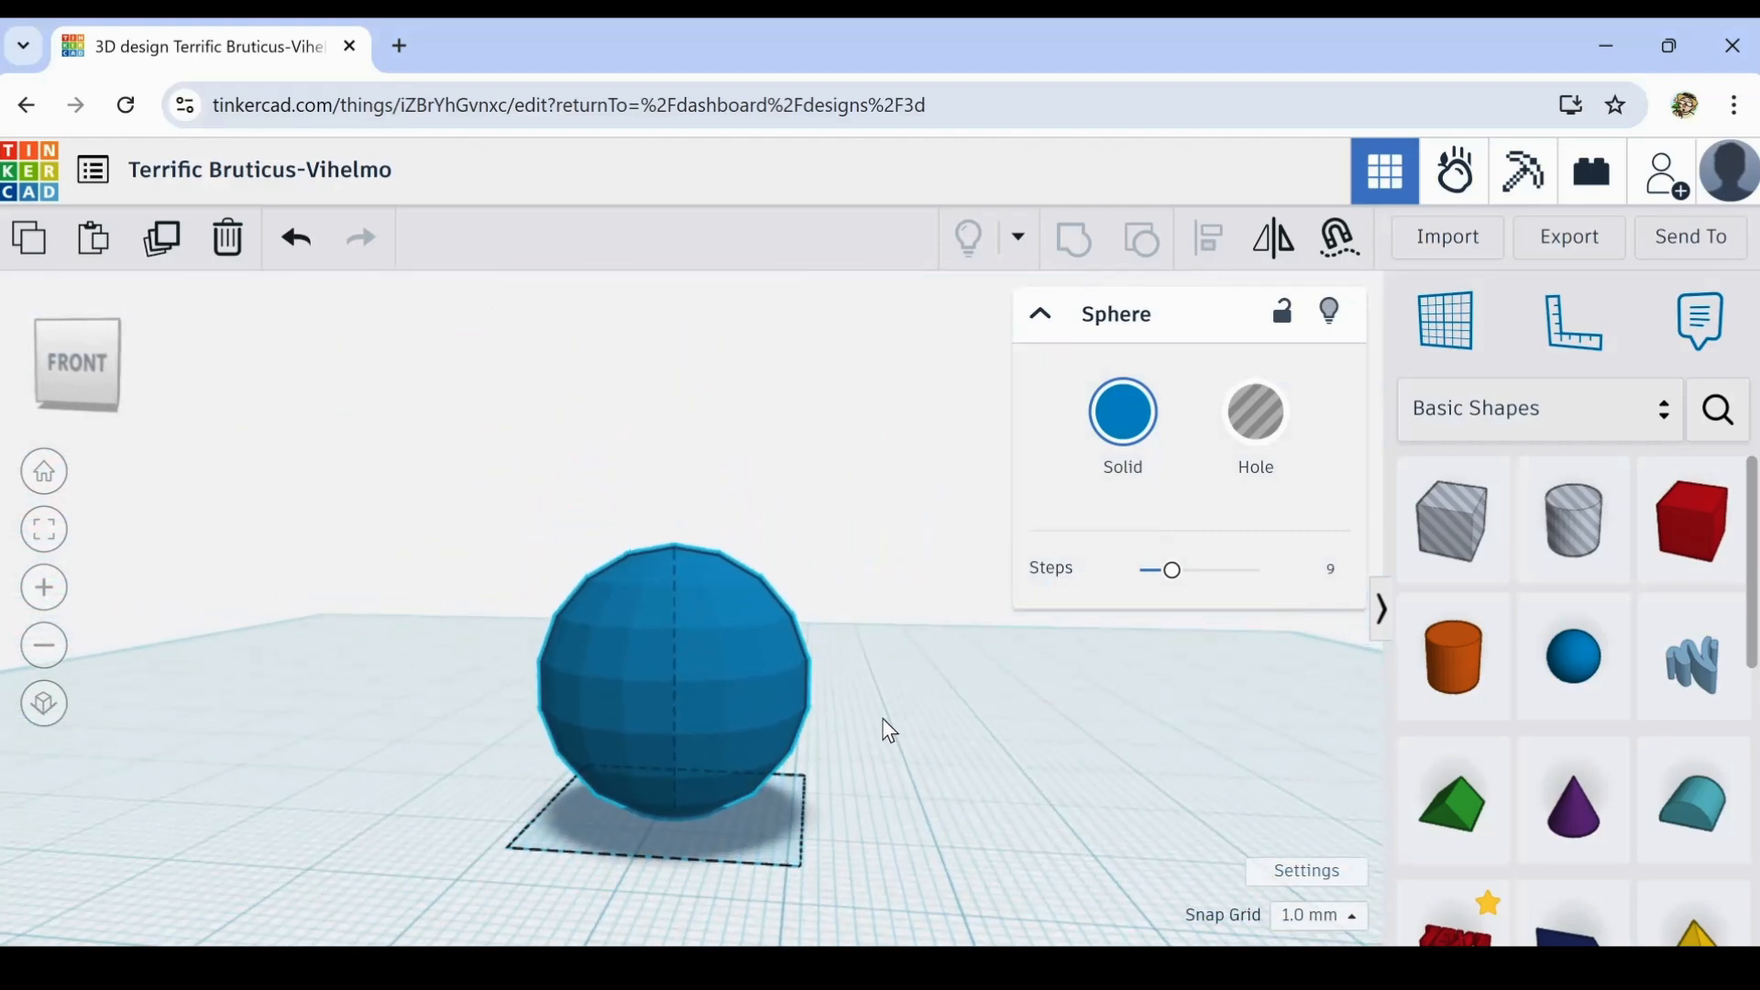
pyautogui.scroll(3, 693, 687)
pyautogui.scroll(-1, 693, 688)
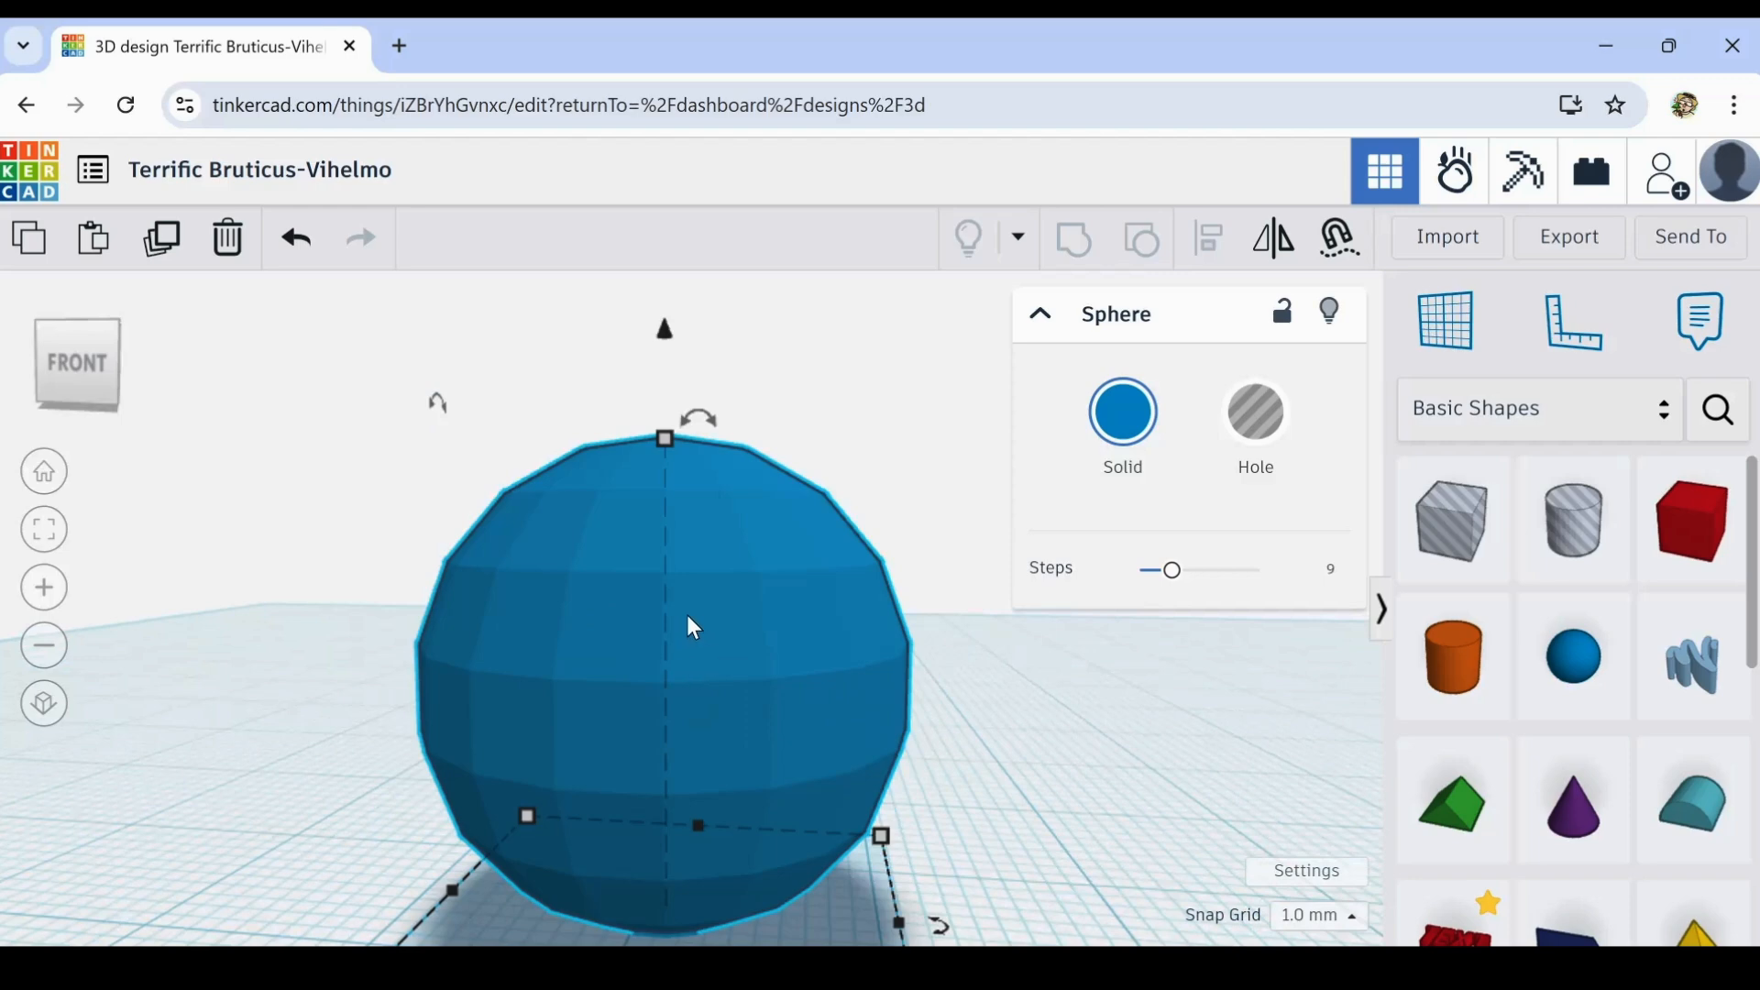
pyautogui.scroll(-3, 977, 697)
pyautogui.moveTo(977, 760); pyautogui.dragTo(956, 722, button='right')
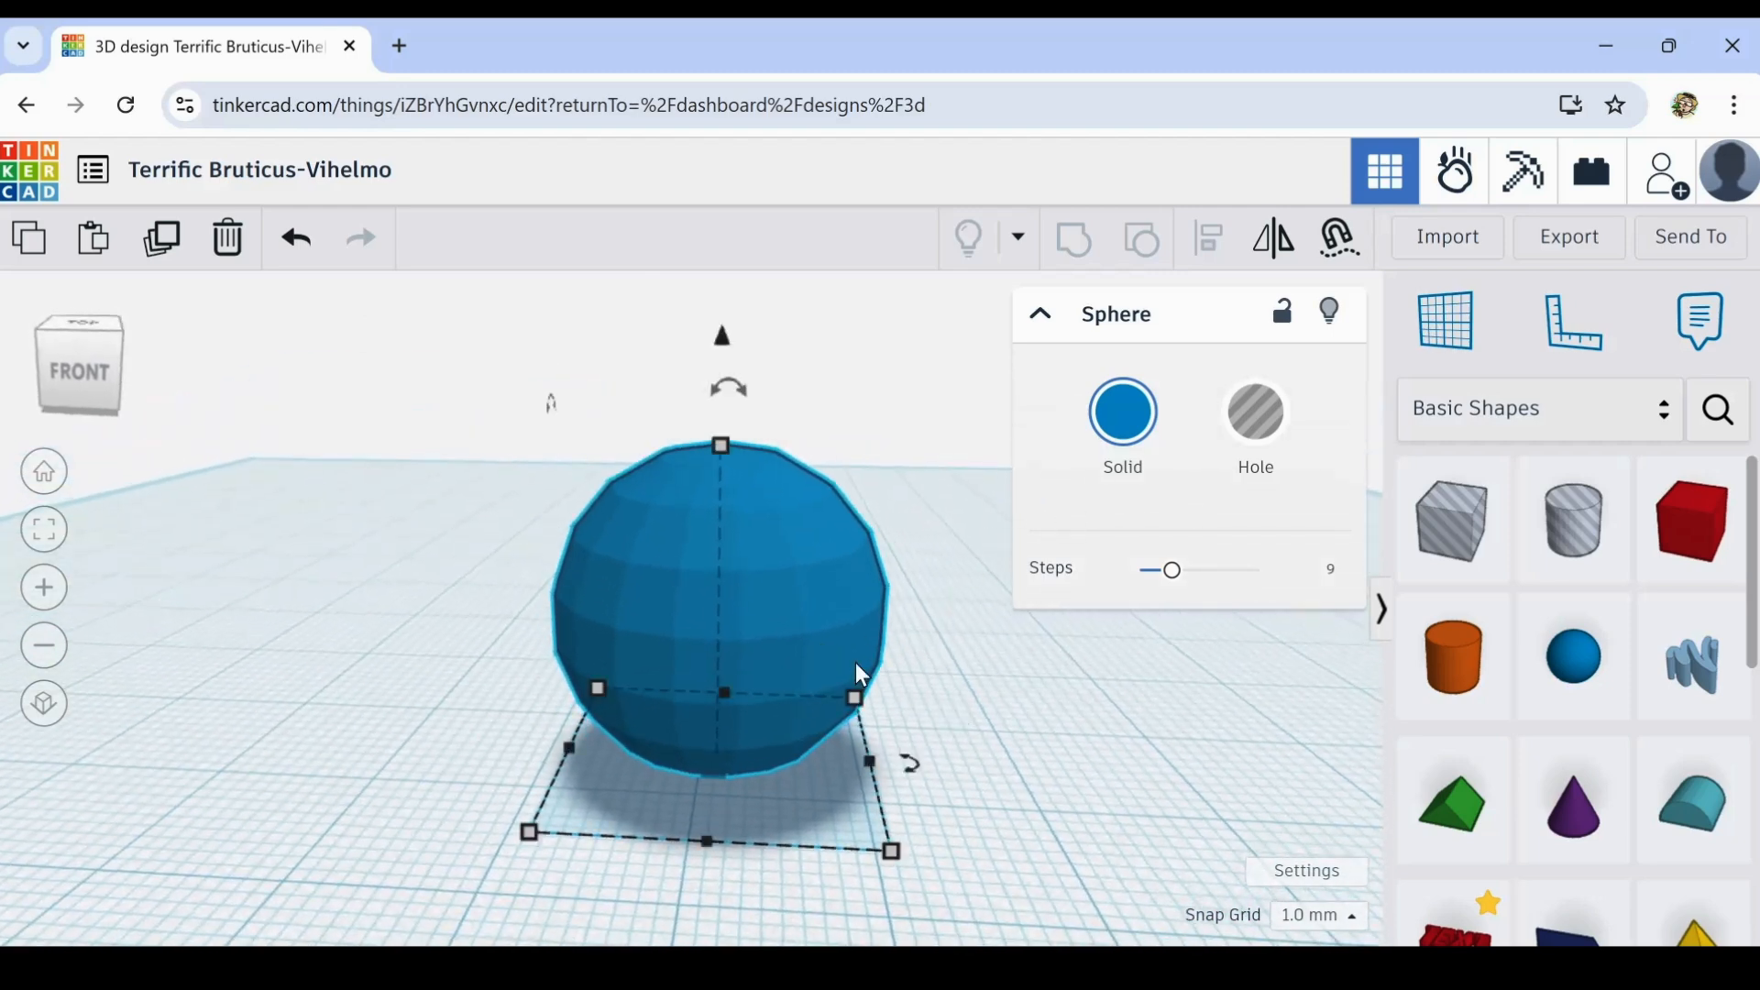
# - Duplicate the faceted sphere and move the copy clear of the original on its right side
pyautogui.click(161, 240)
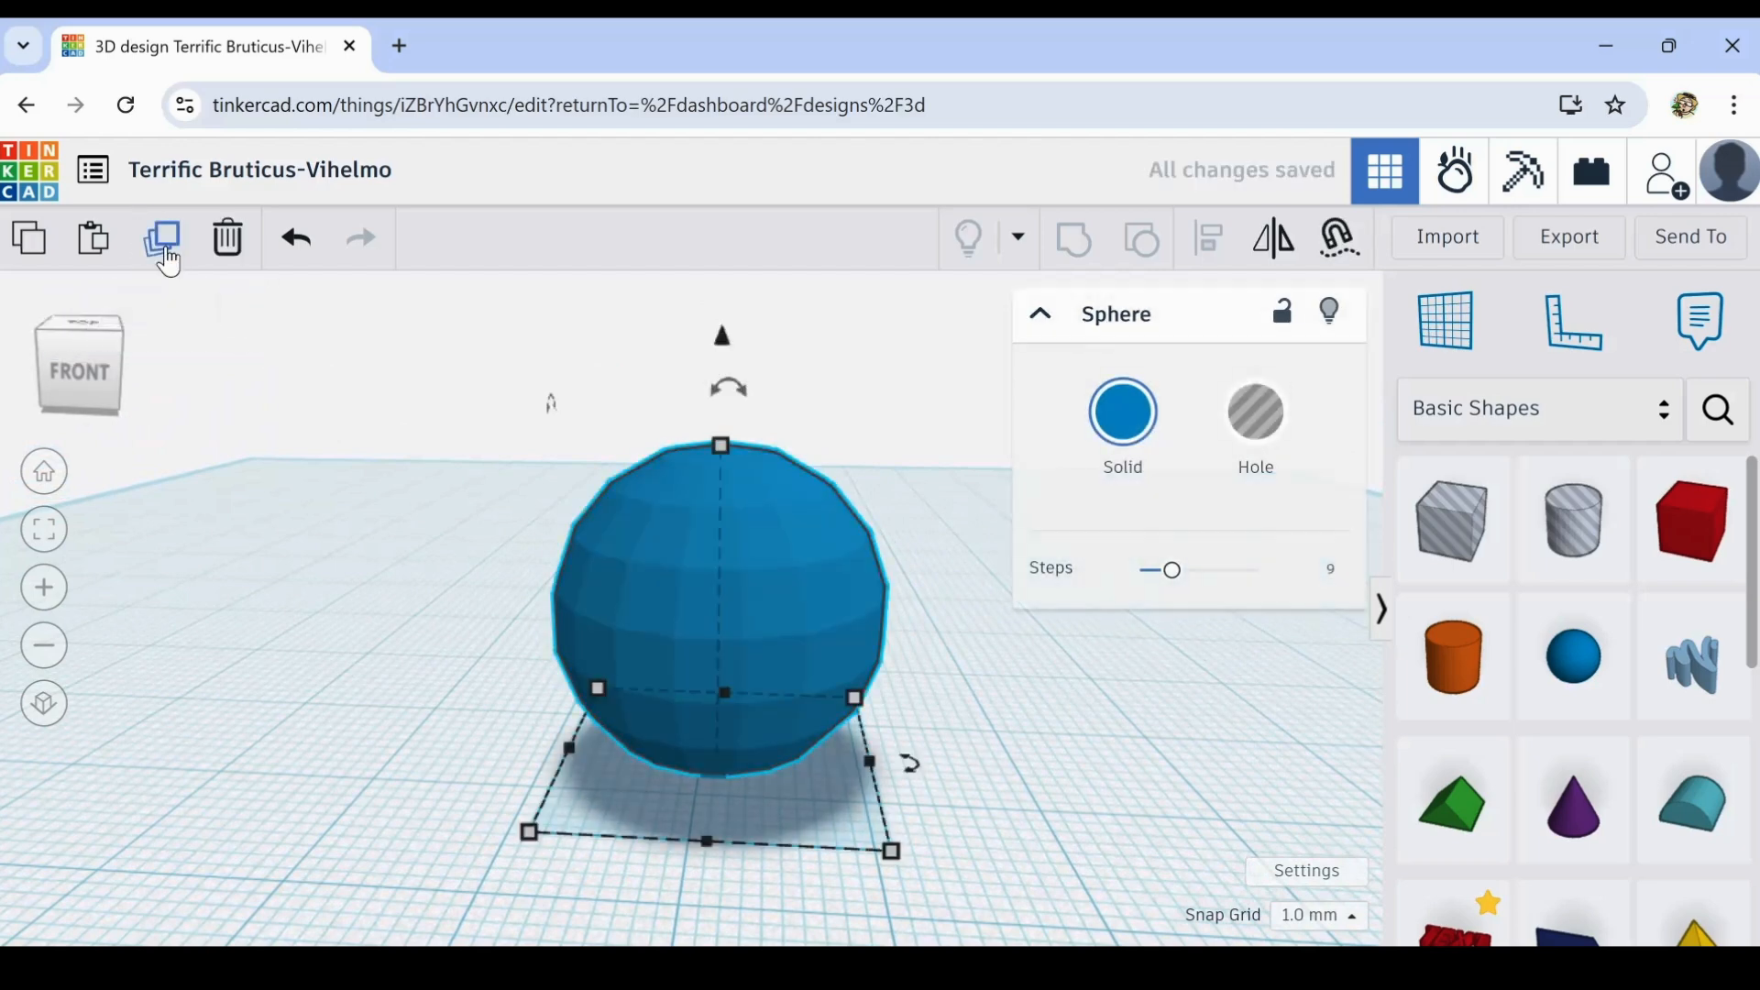
pyautogui.hotkey('shift', 'Right')
pyautogui.hotkey('shift', 'Right')
pyautogui.hotkey('shift', 'Right')
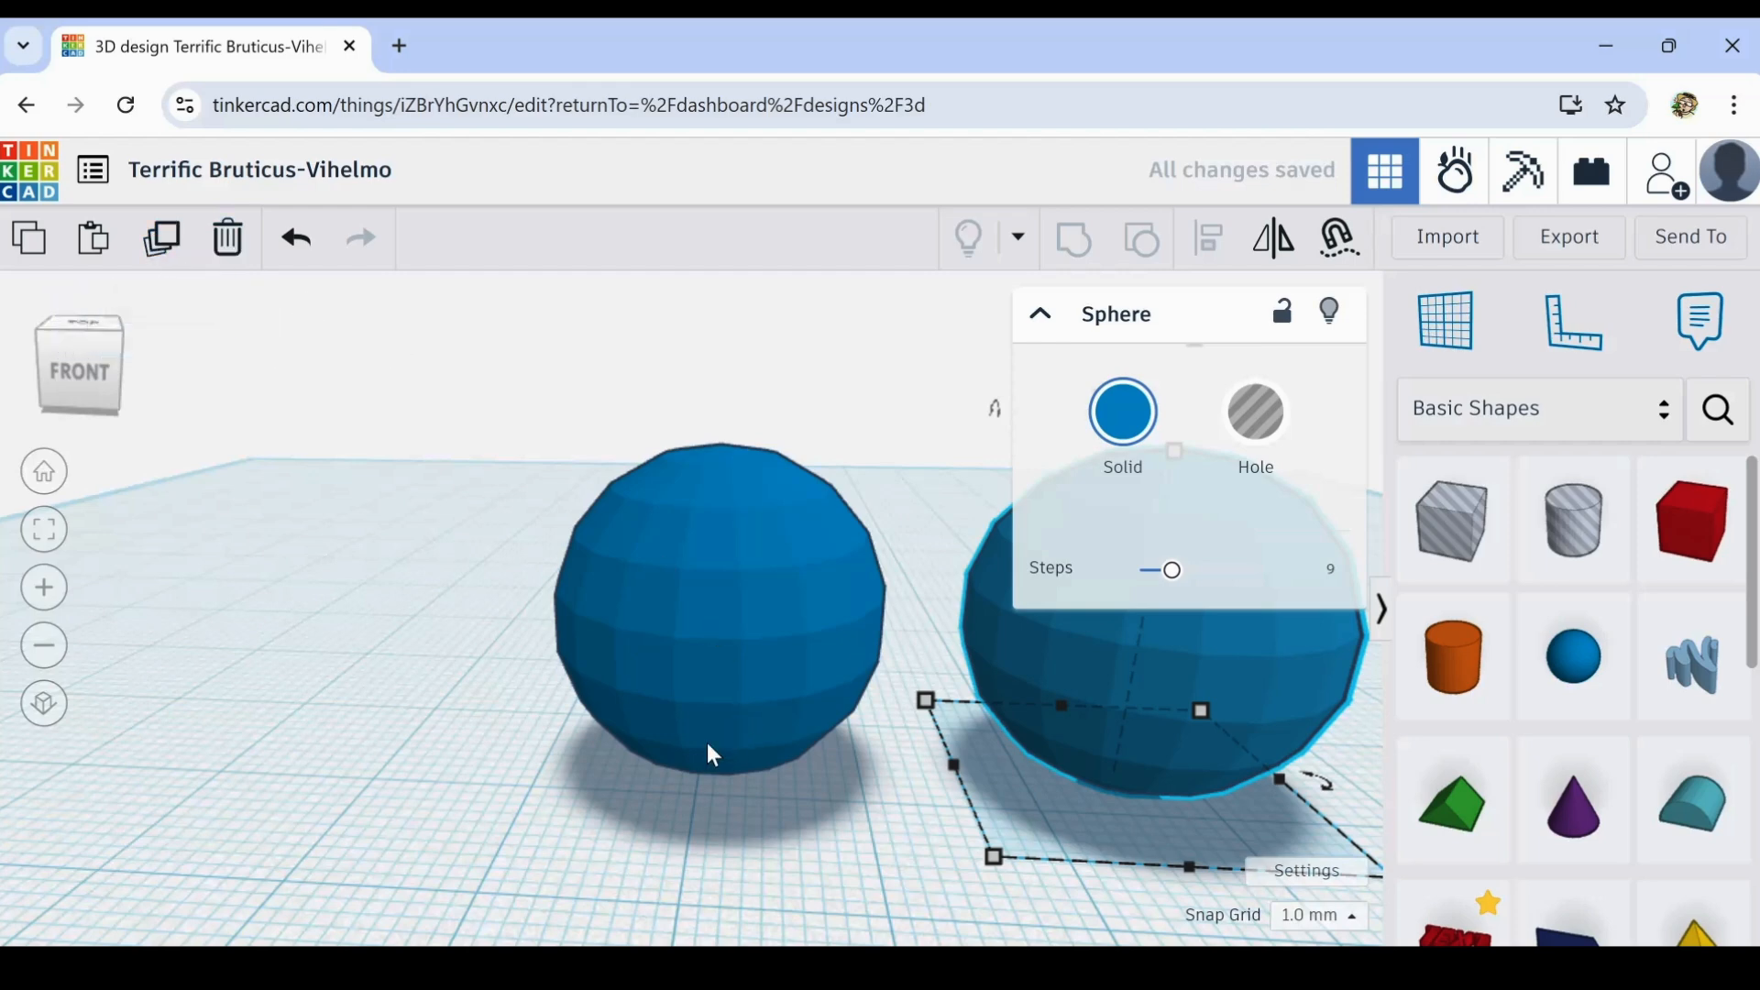
pyautogui.moveTo(774, 825); pyautogui.dragTo(678, 592, button='right')
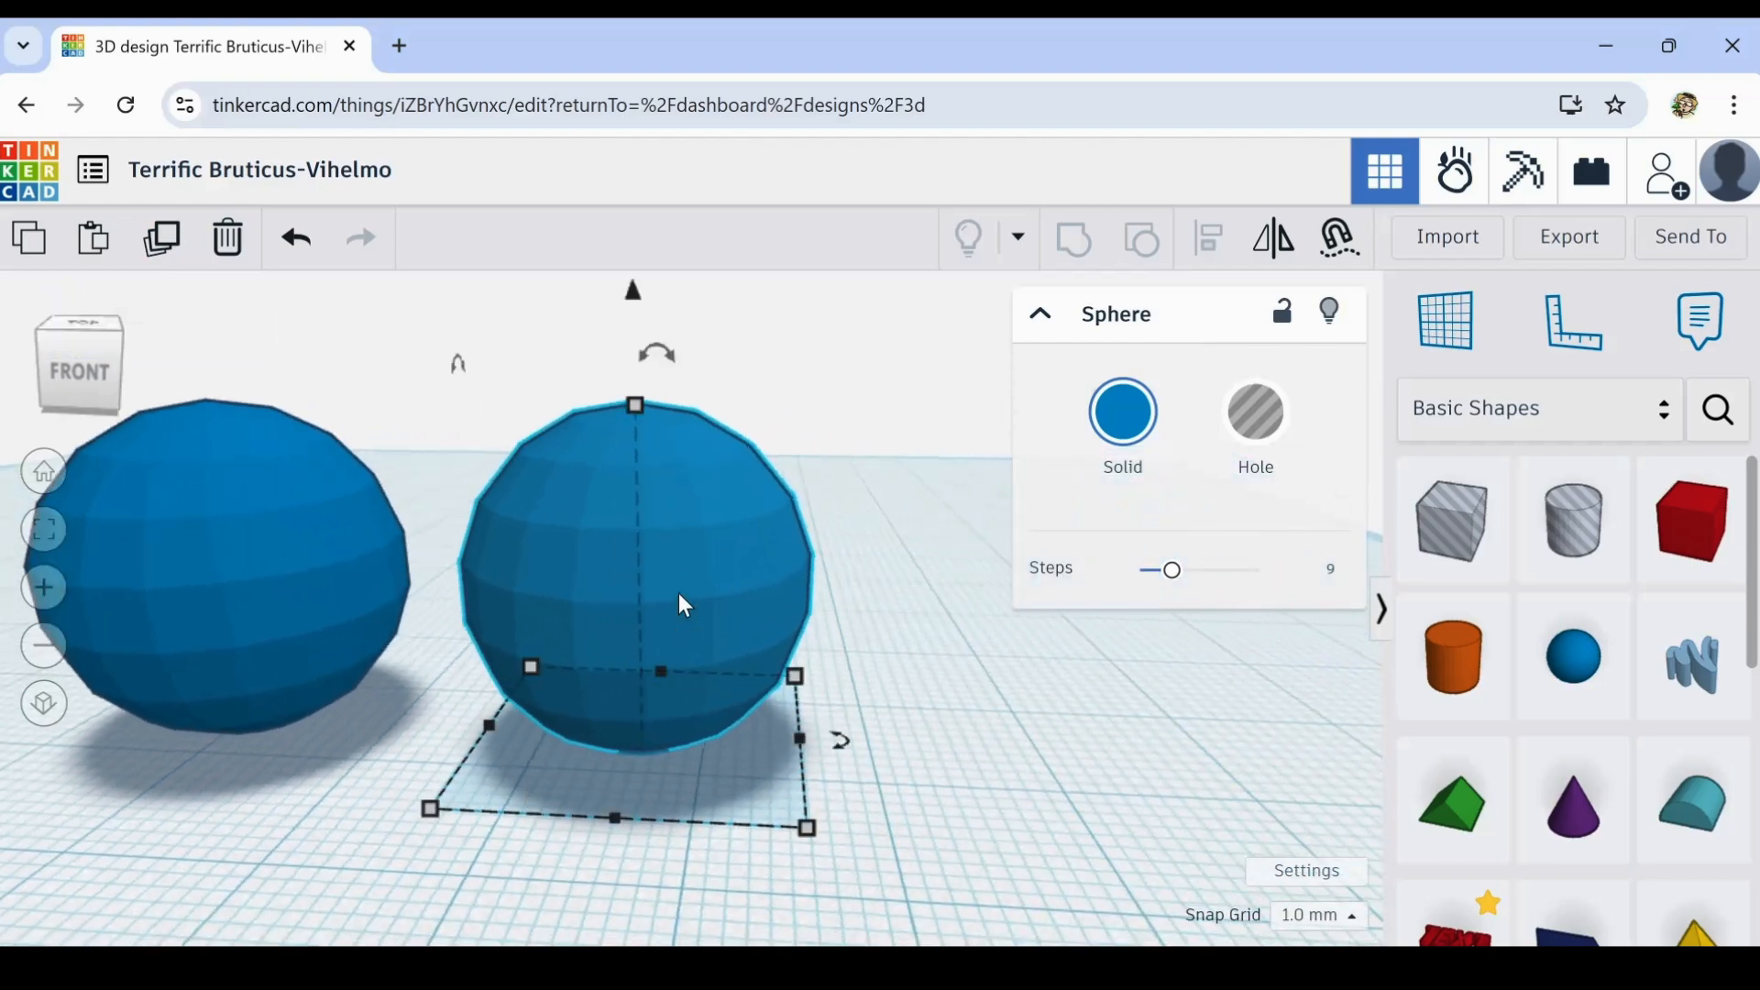
# - Set the copied sphere's Steps value to 24 and check its surface up close
pyautogui.click(1181, 574)
pyautogui.moveTo(1181, 586); pyautogui.dragTo(1272, 573)
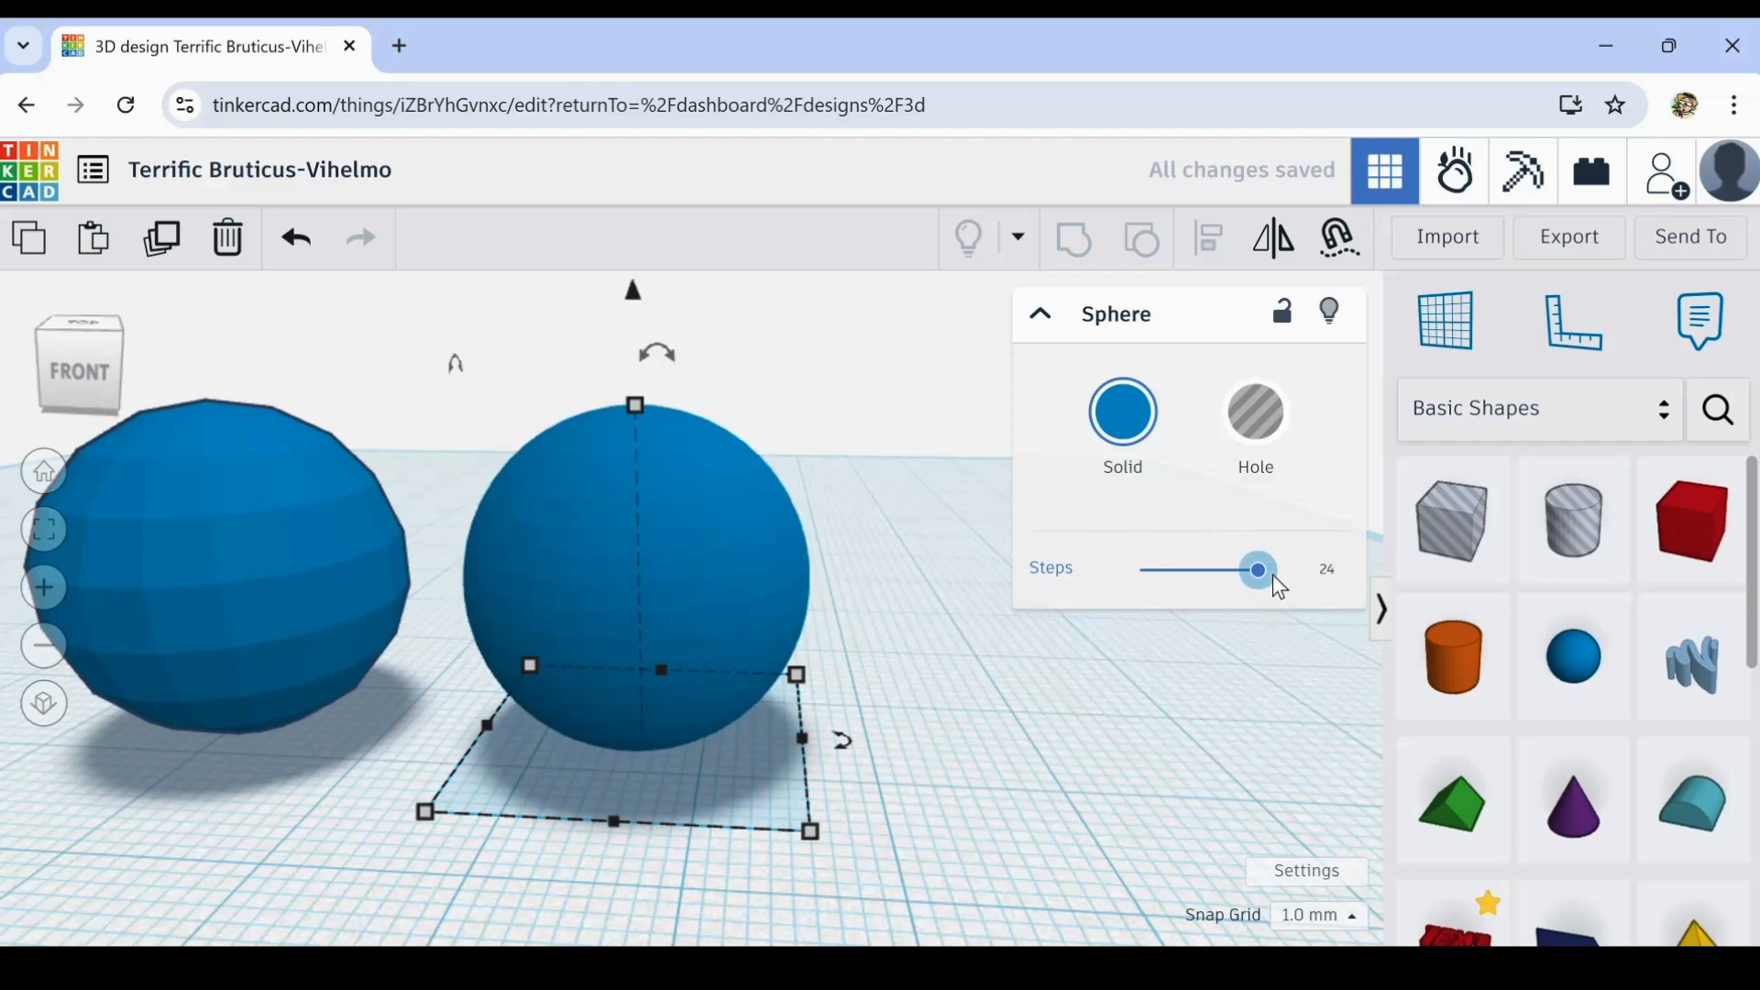
pyautogui.moveTo(900, 640); pyautogui.dragTo(955, 667, button='right')
pyautogui.scroll(2, 748, 647)
pyautogui.scroll(1, 742, 637)
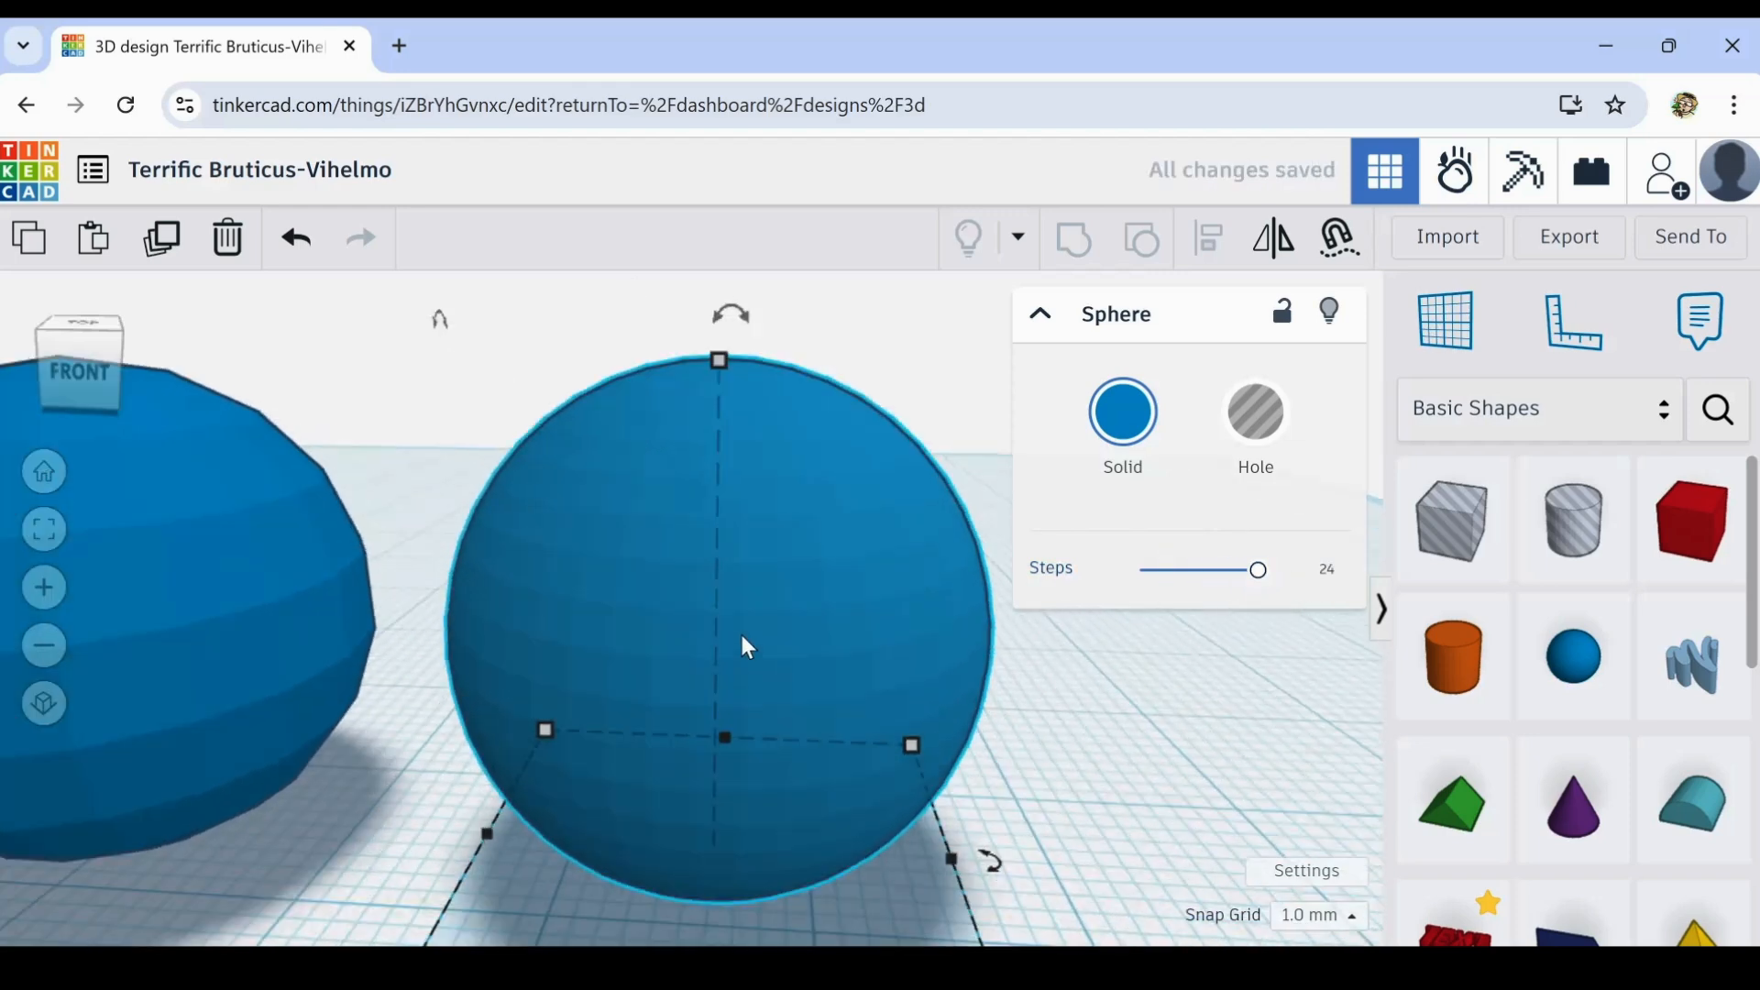
pyautogui.scroll(-3, 742, 641)
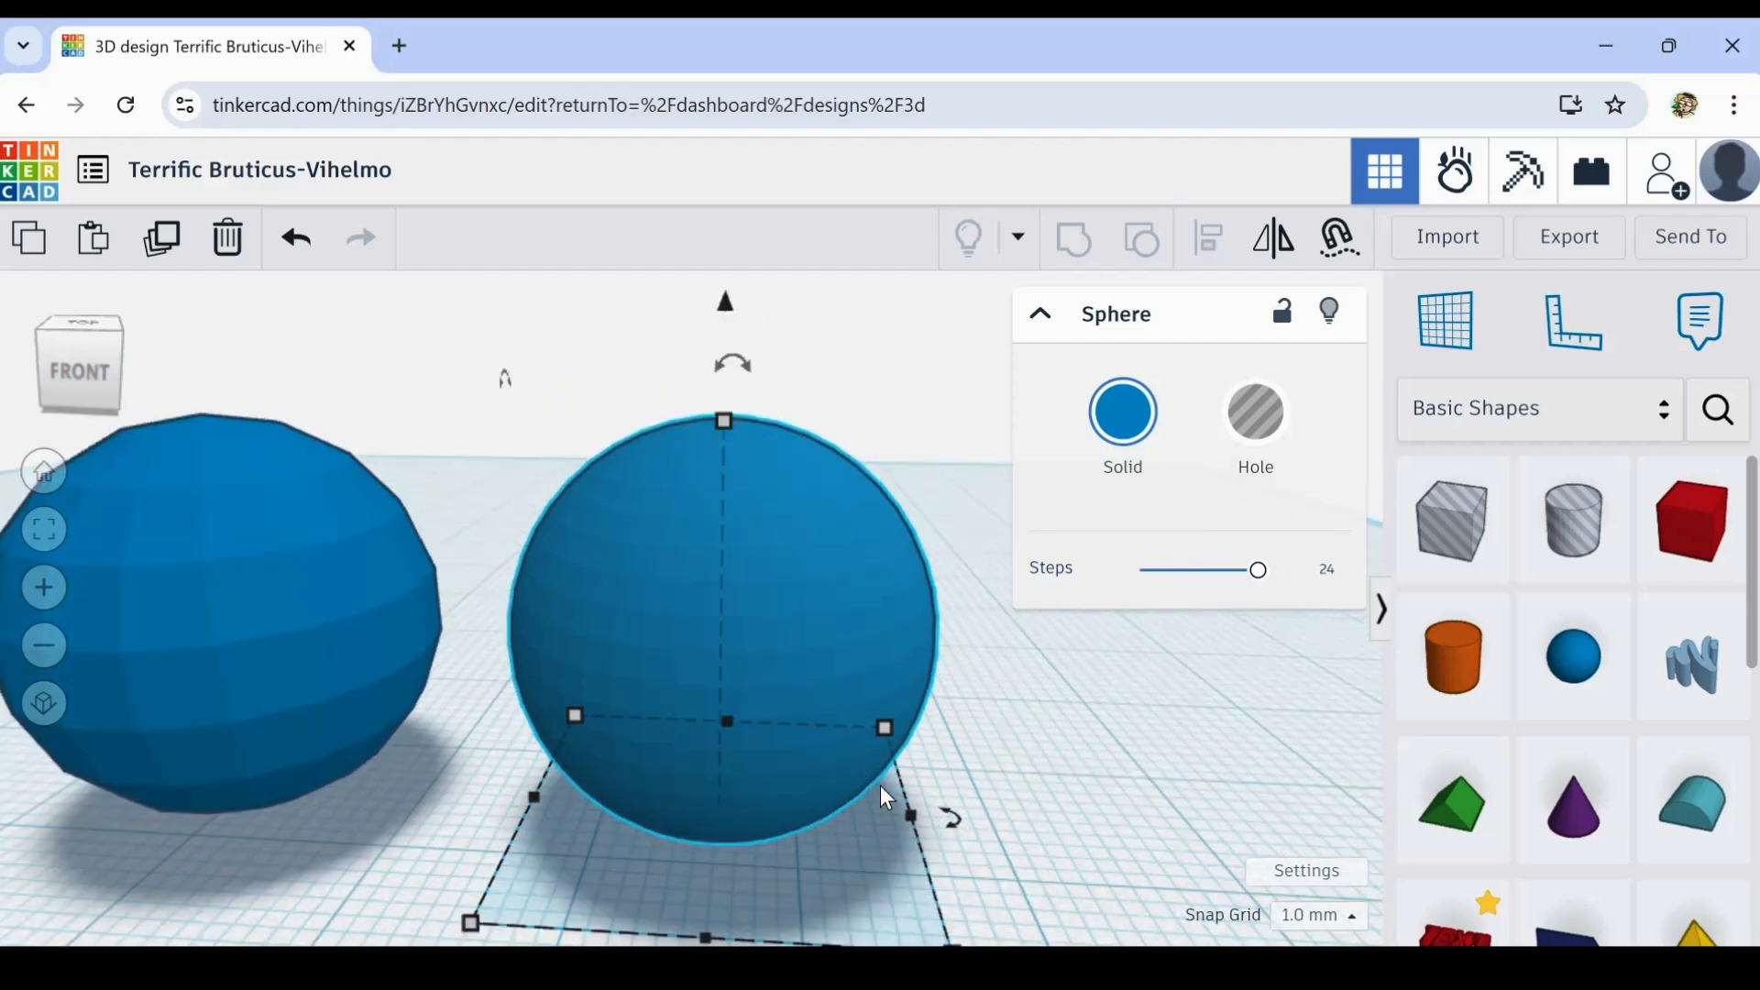
# - Reselect the 24-step sphere and duplicate it in place
pyautogui.moveTo(962, 832)
pyautogui.click(1087, 741)
pyautogui.click(778, 659)
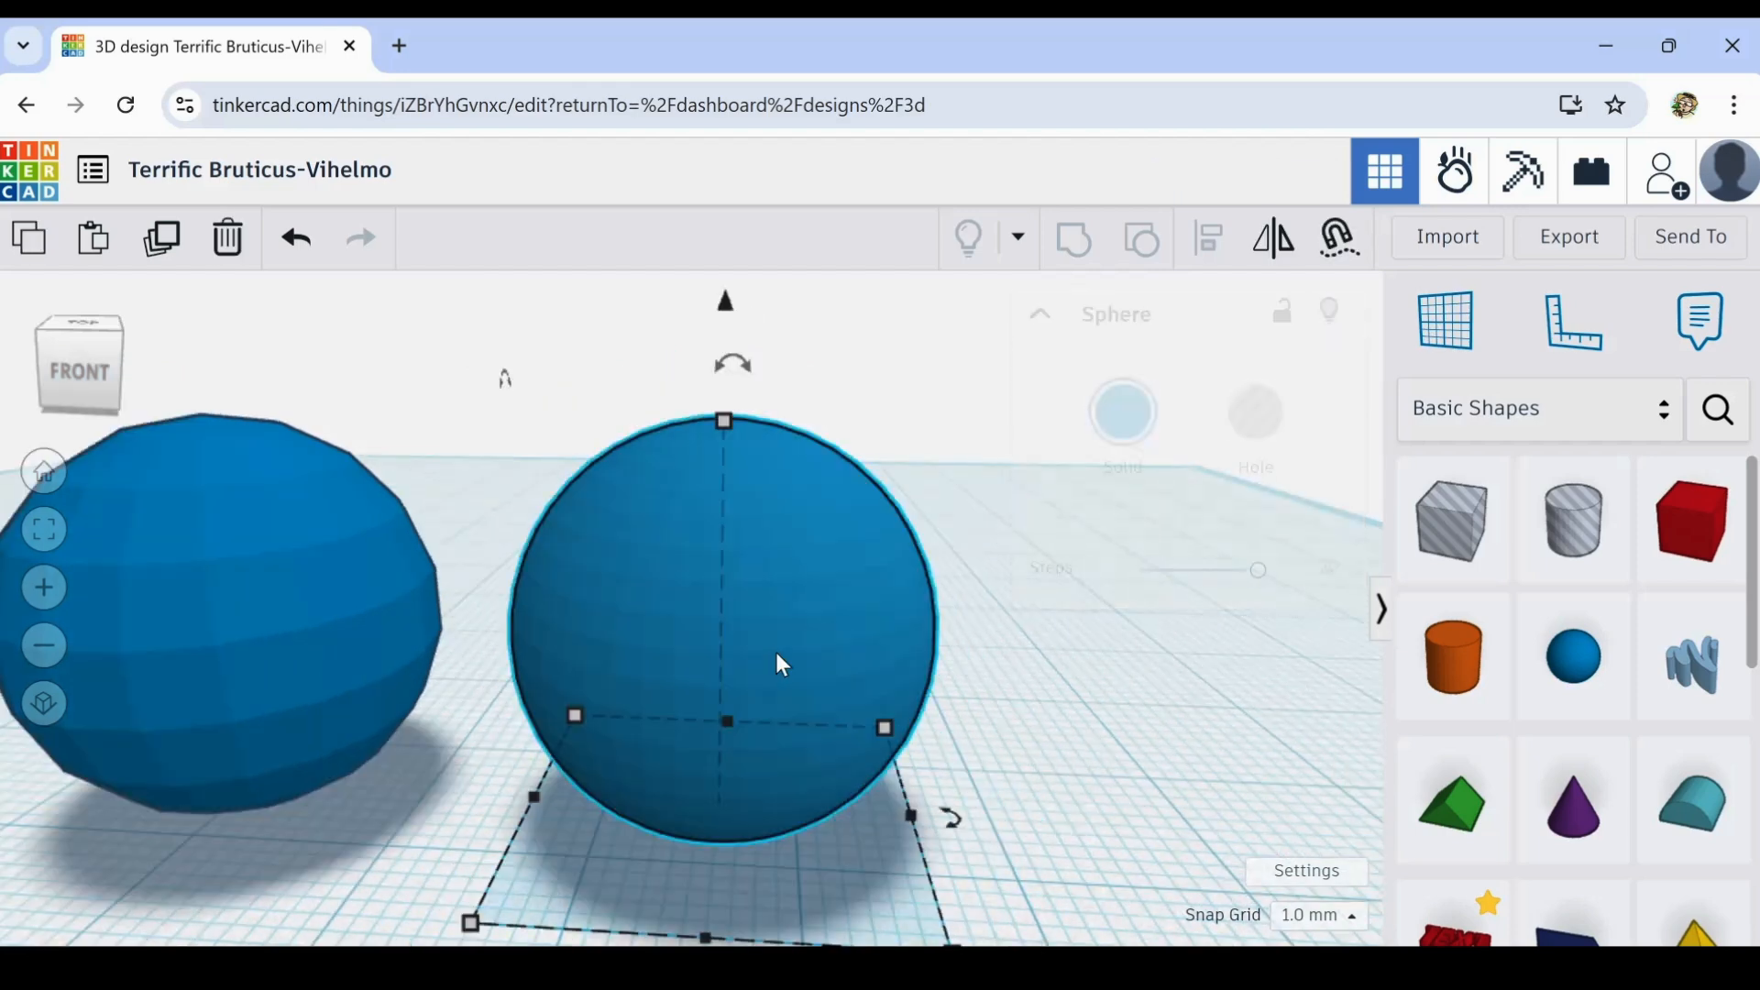
pyautogui.click(163, 240)
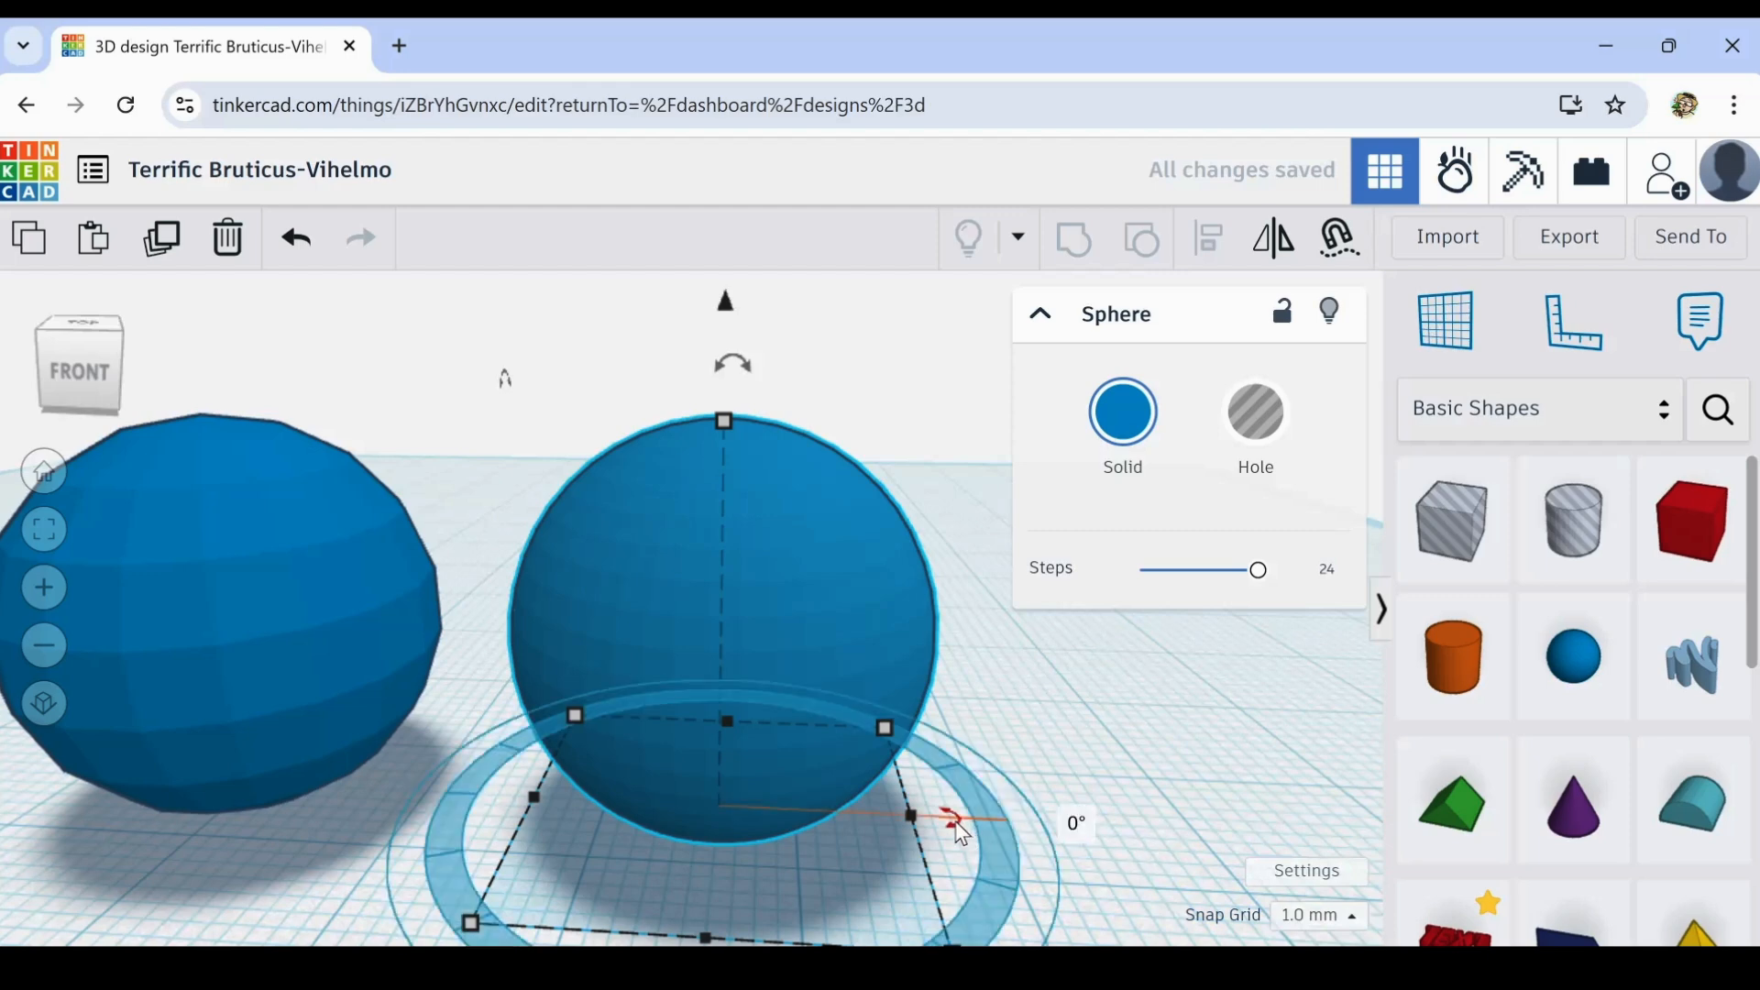
# - Set the snap grid to 0.1 mm and rotate the in-place duplicate 1° about its vertical axis
pyautogui.click(1348, 933)
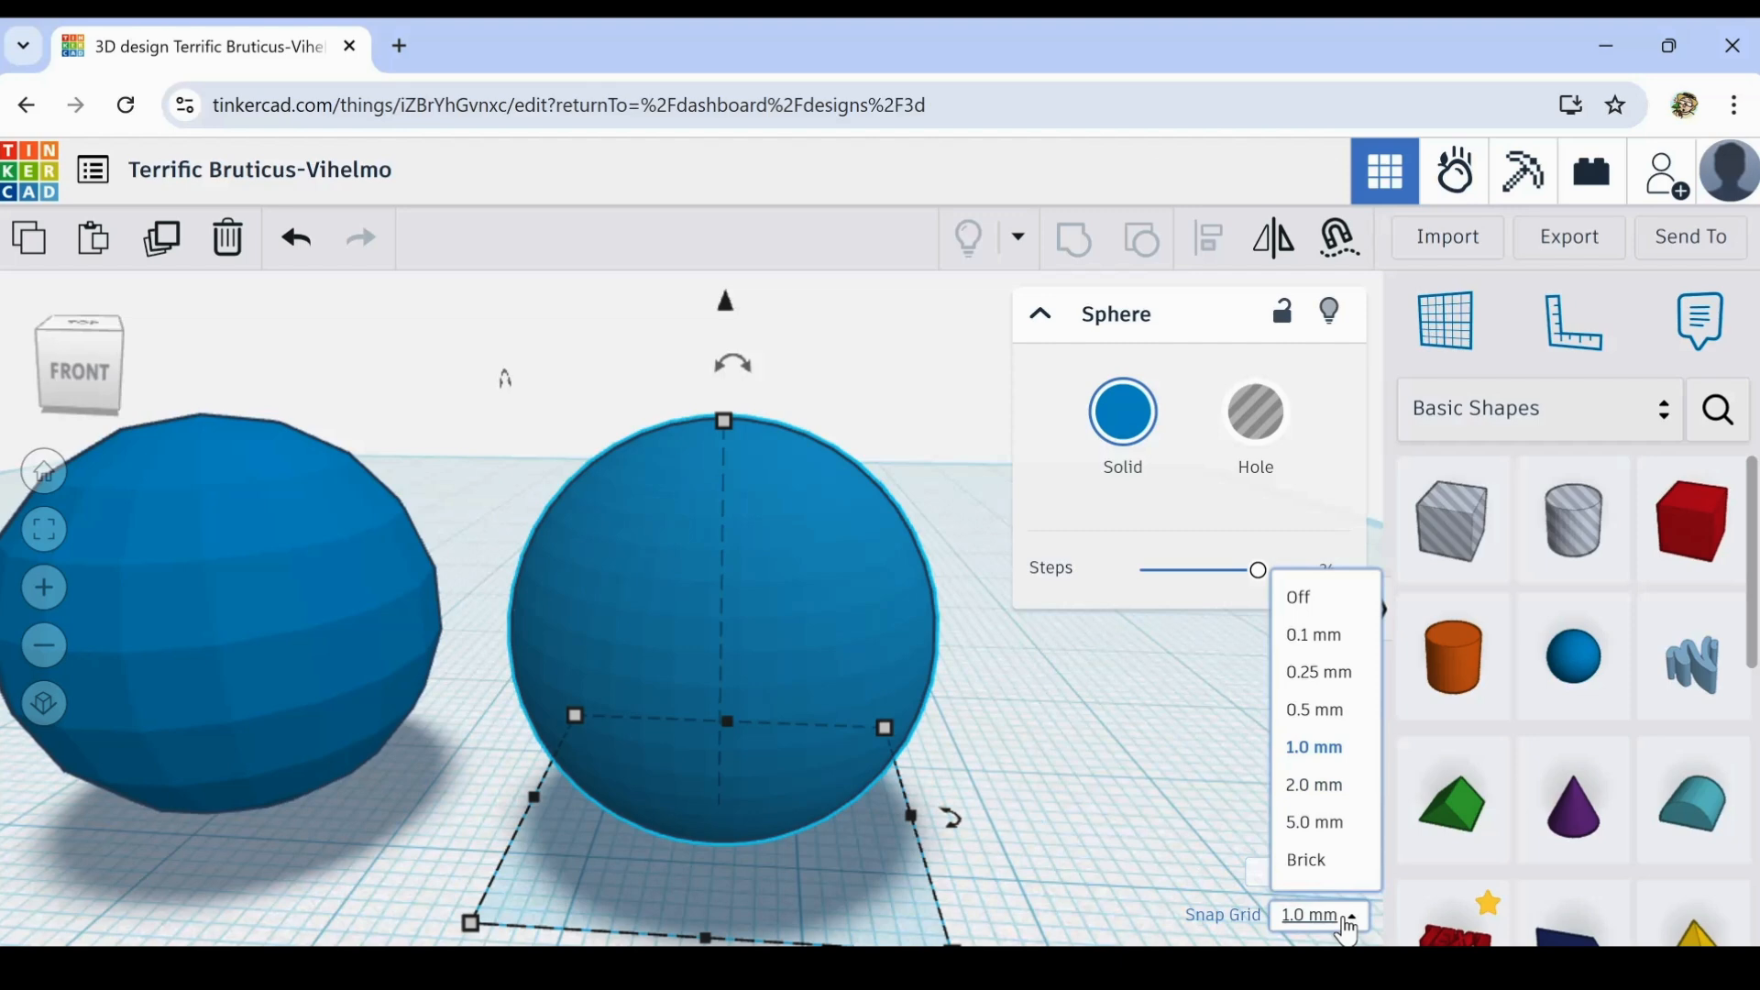
pyautogui.click(1320, 641)
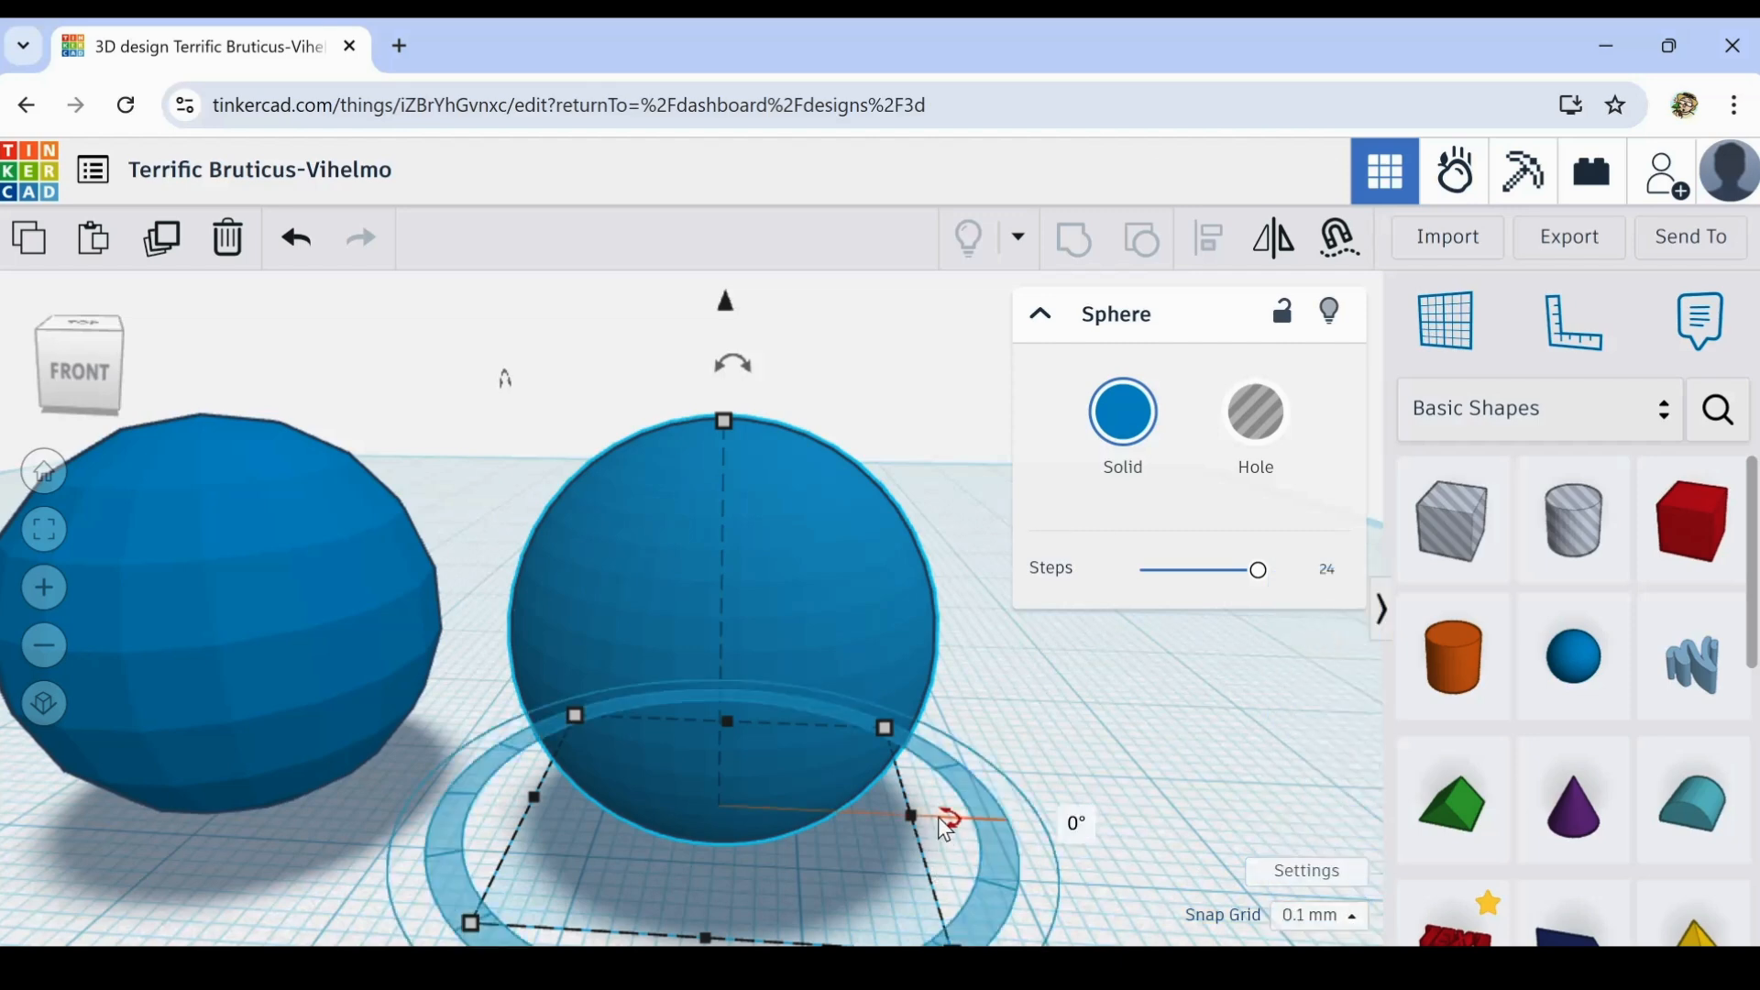
pyautogui.moveTo(948, 826); pyautogui.dragTo(1160, 842)
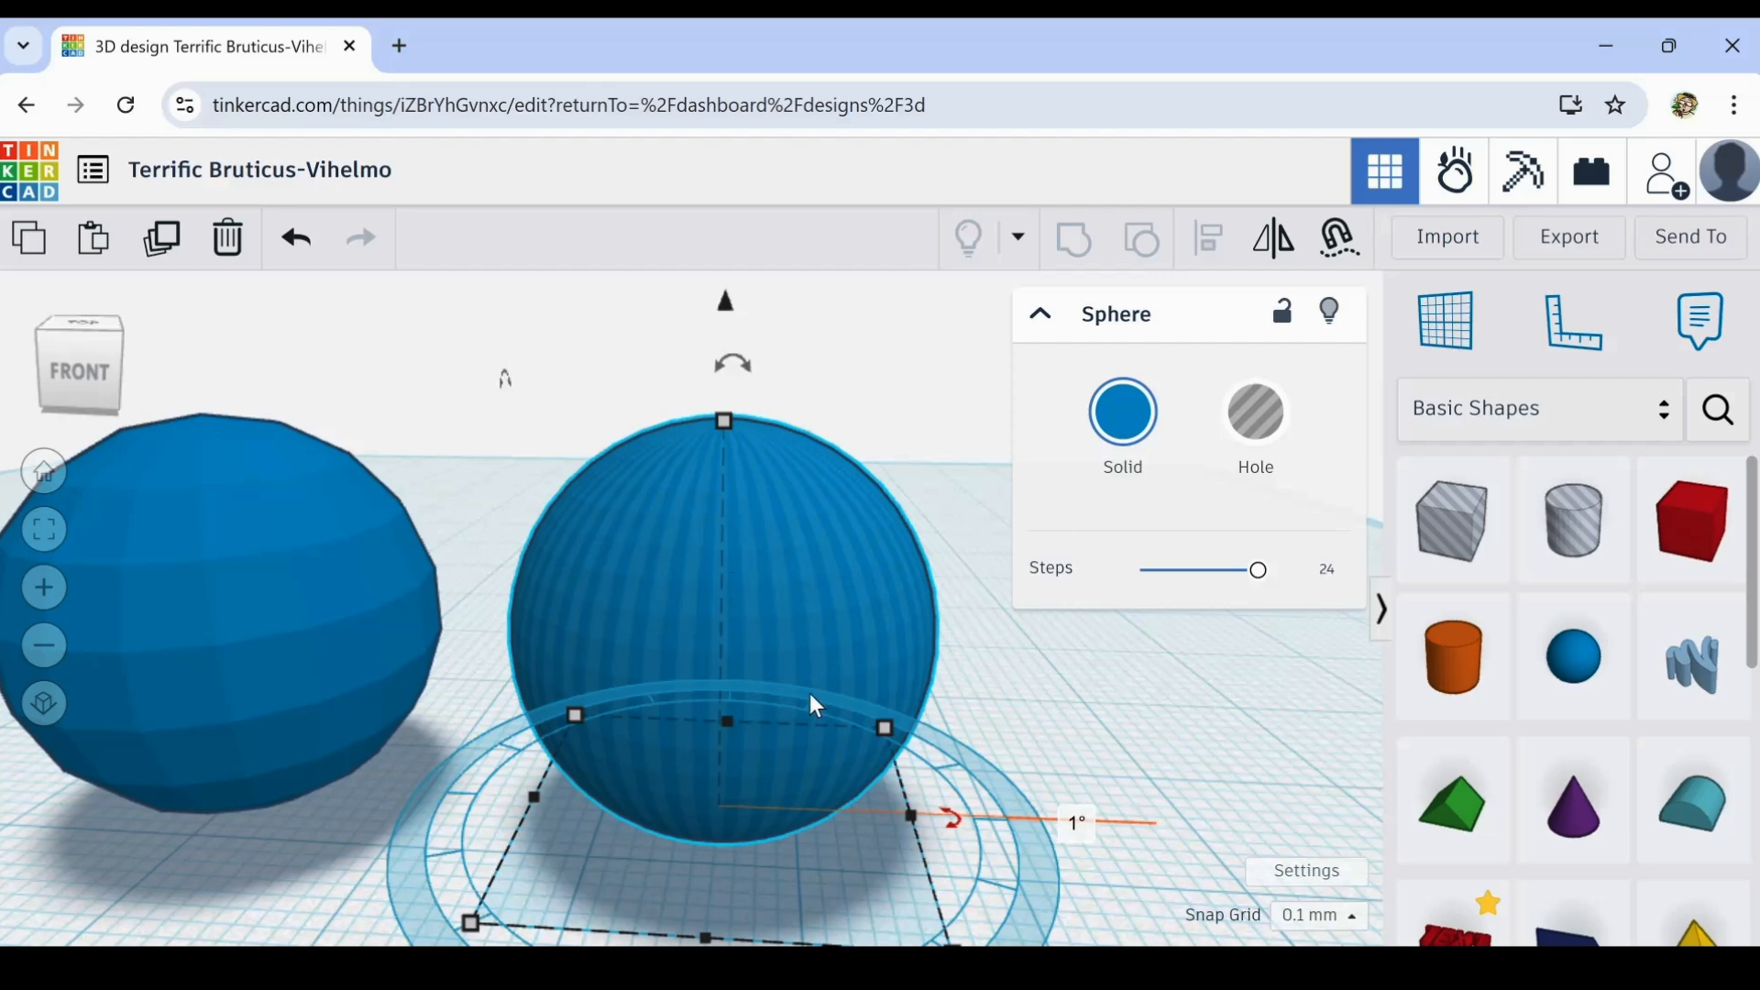
# - Repeat the duplication with its rotation on the overlapping 24-step sphere and inspect the surface up close
pyautogui.click(165, 243)
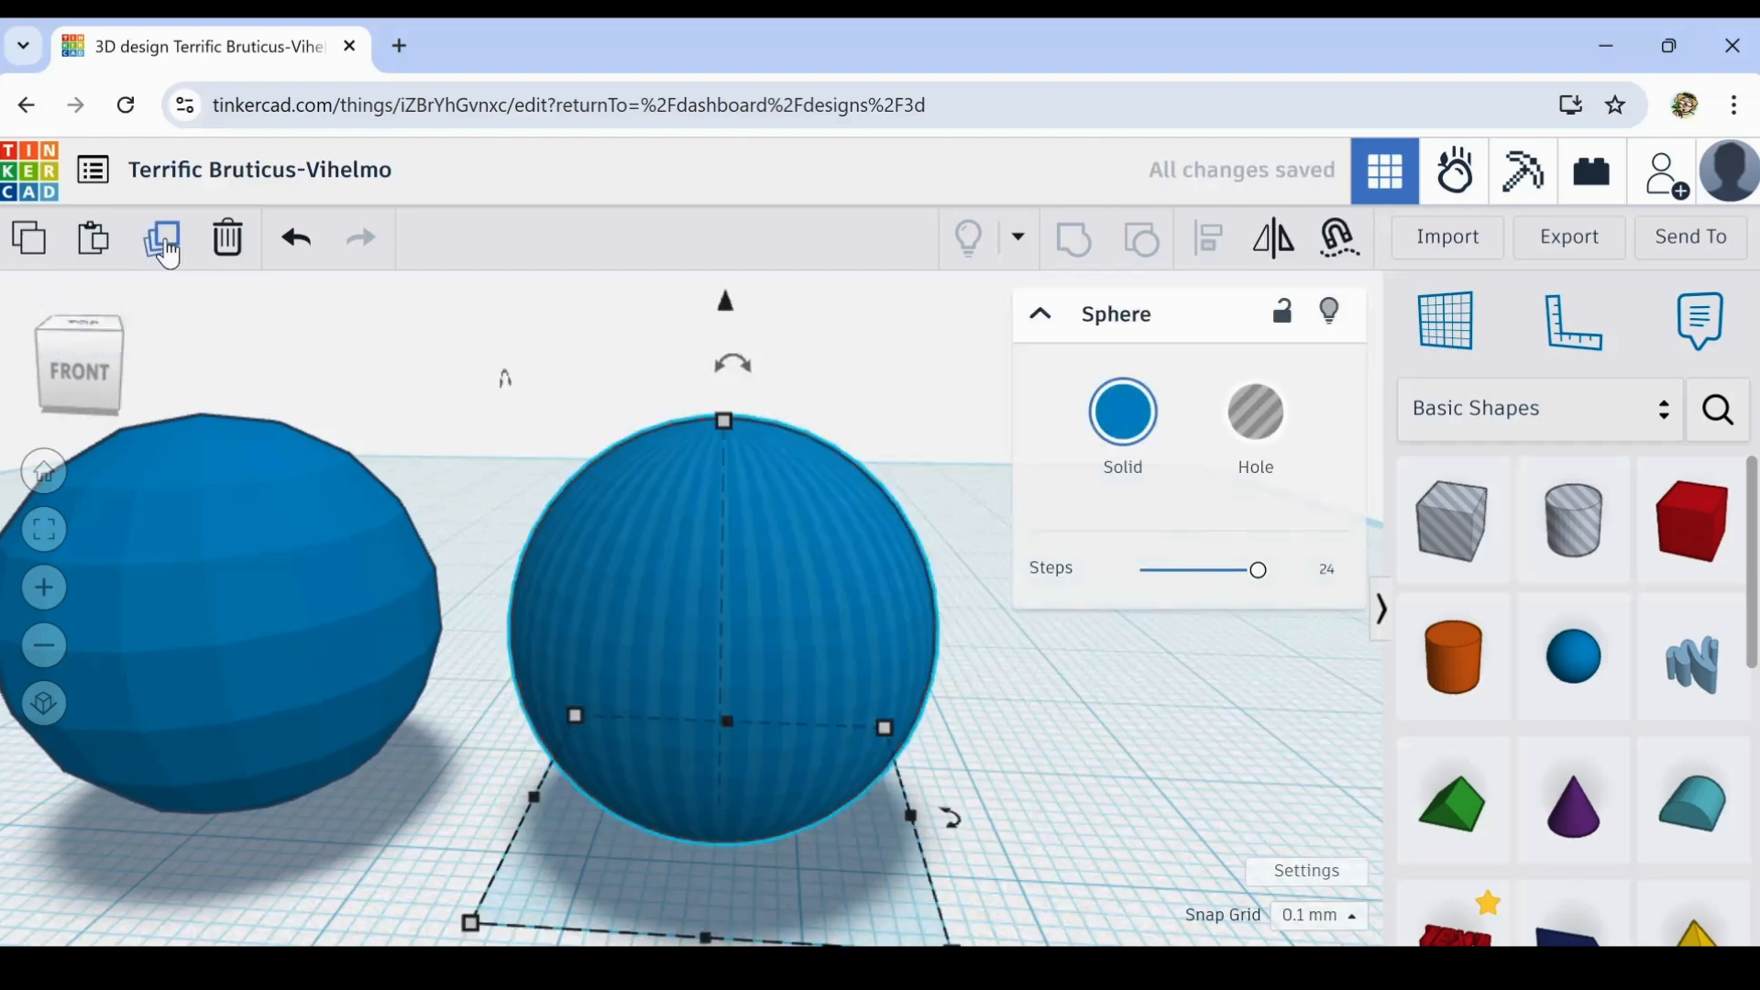
pyautogui.scroll(5, 849, 692)
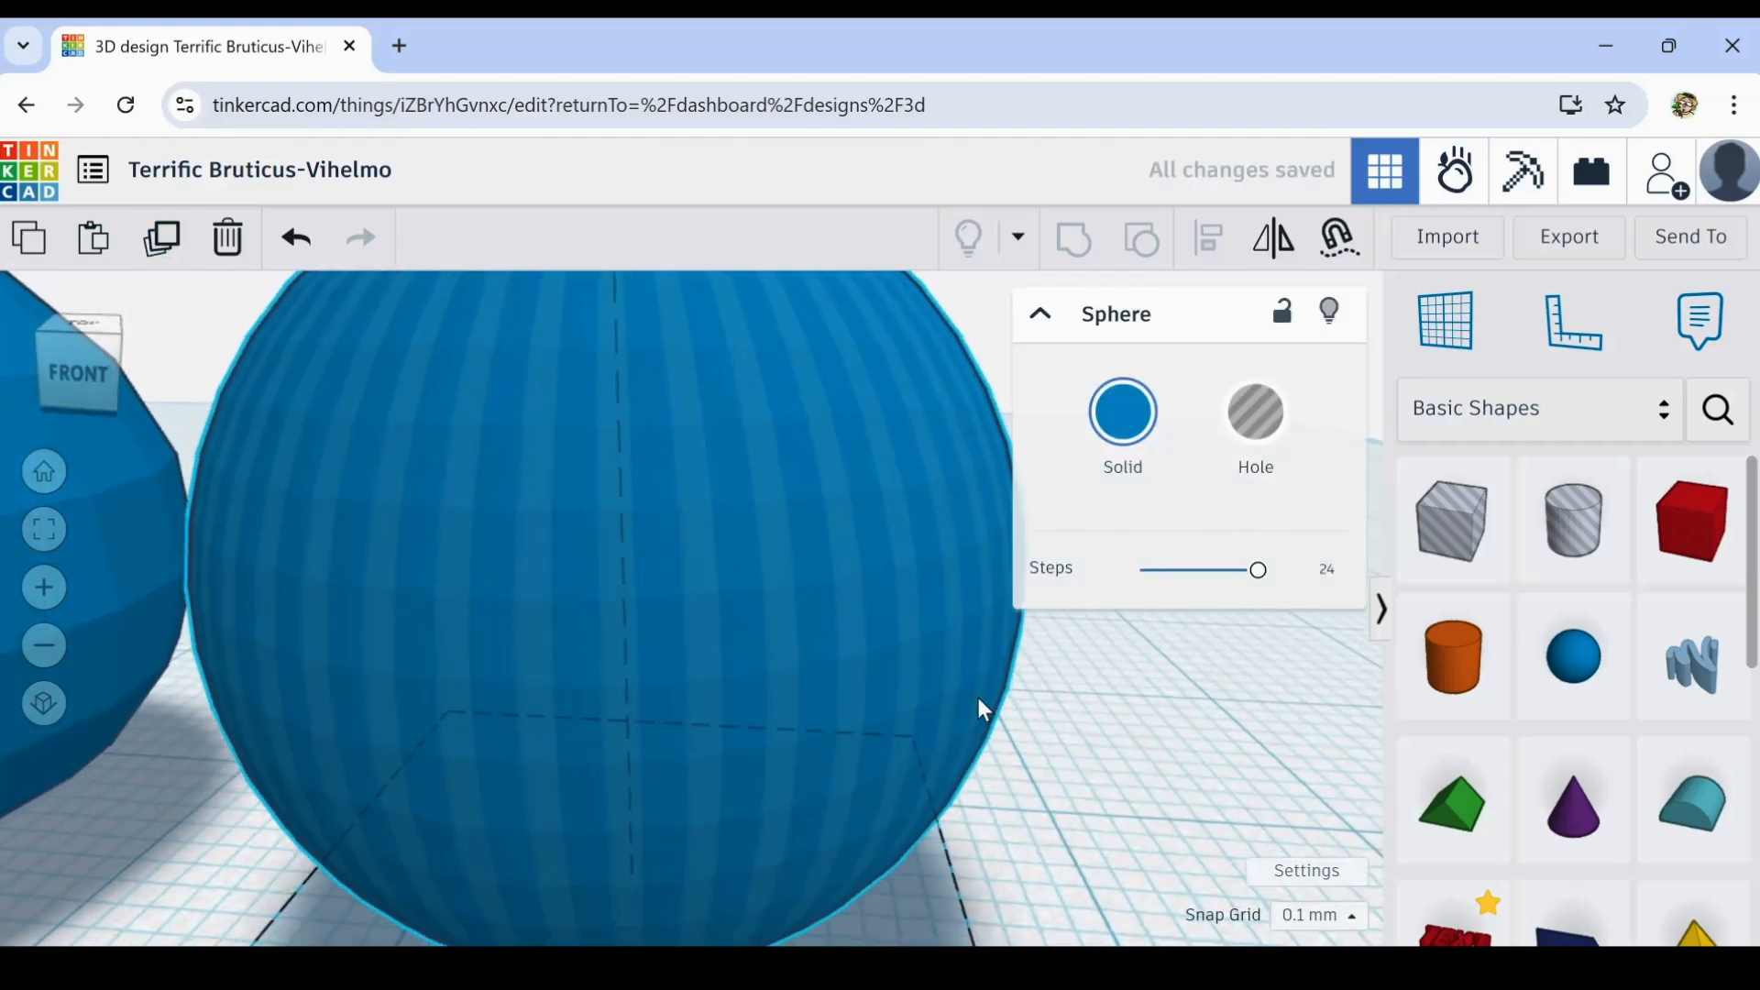
pyautogui.moveTo(981, 707); pyautogui.dragTo(1023, 741, button='right')
pyautogui.scroll(-5, 998, 730)
pyautogui.scroll(2, 1024, 740)
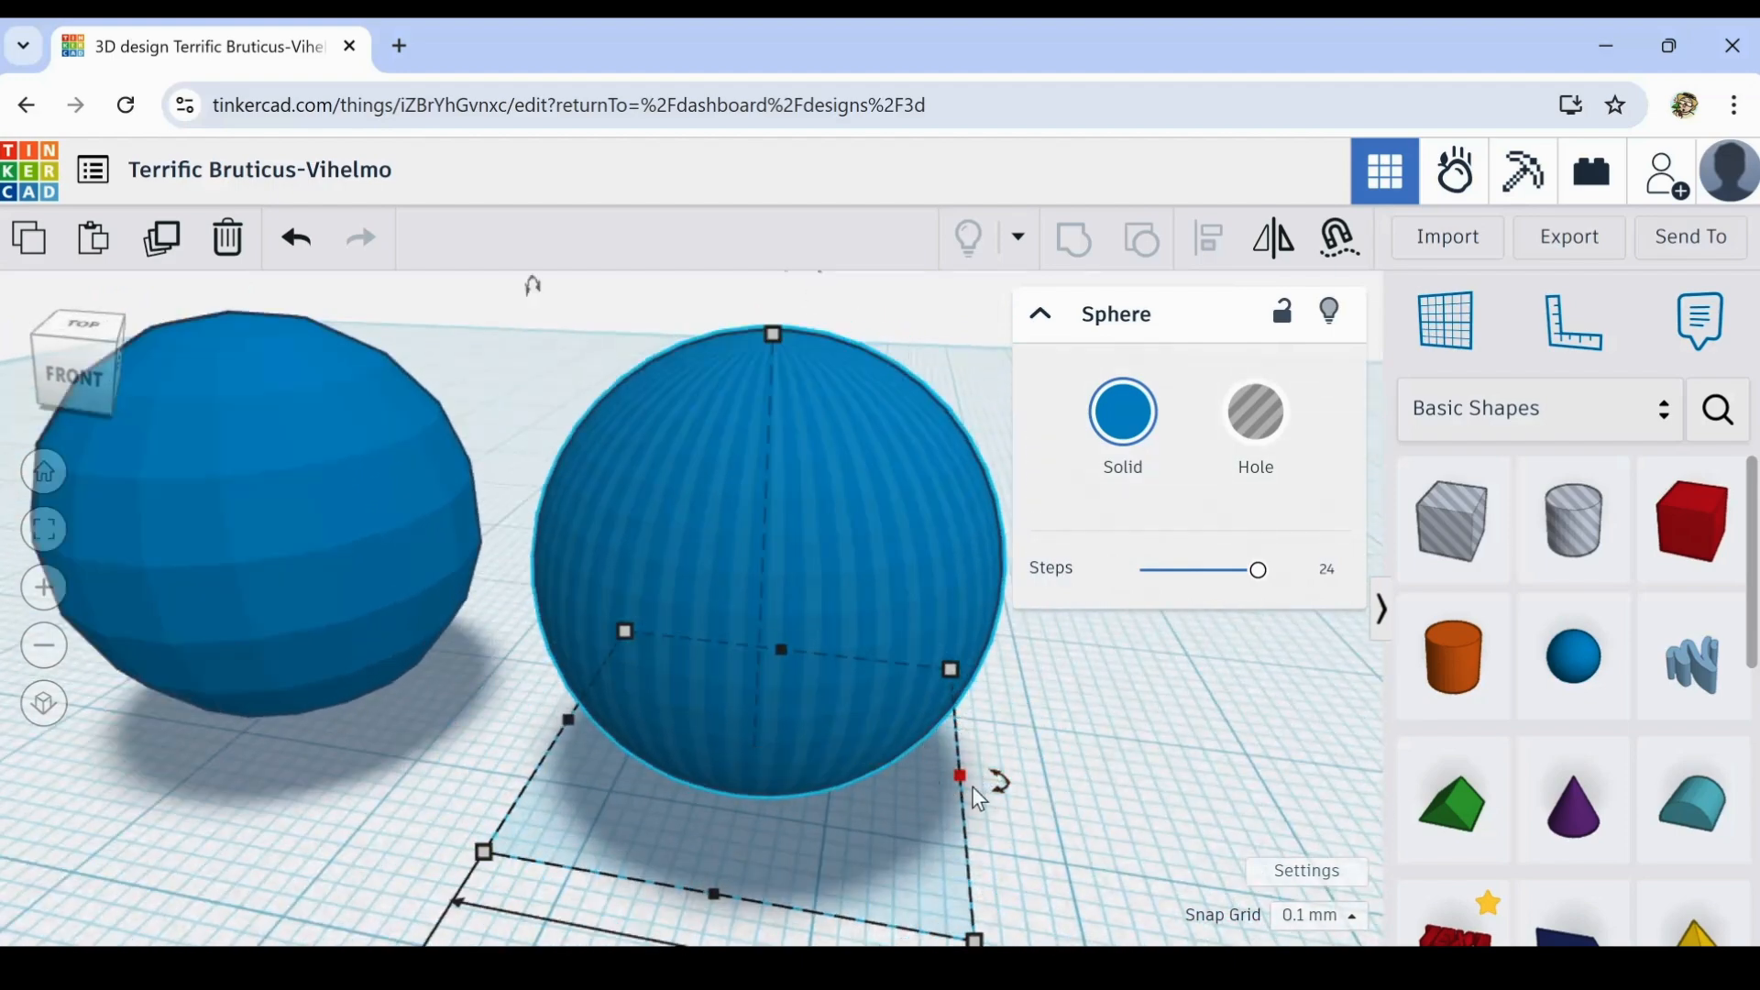
# - Rotate the newest sphere copy 0.3° about its vertical axis and duplicate it twice with the same rotation
pyautogui.moveTo(999, 785); pyautogui.dragTo(1125, 811)
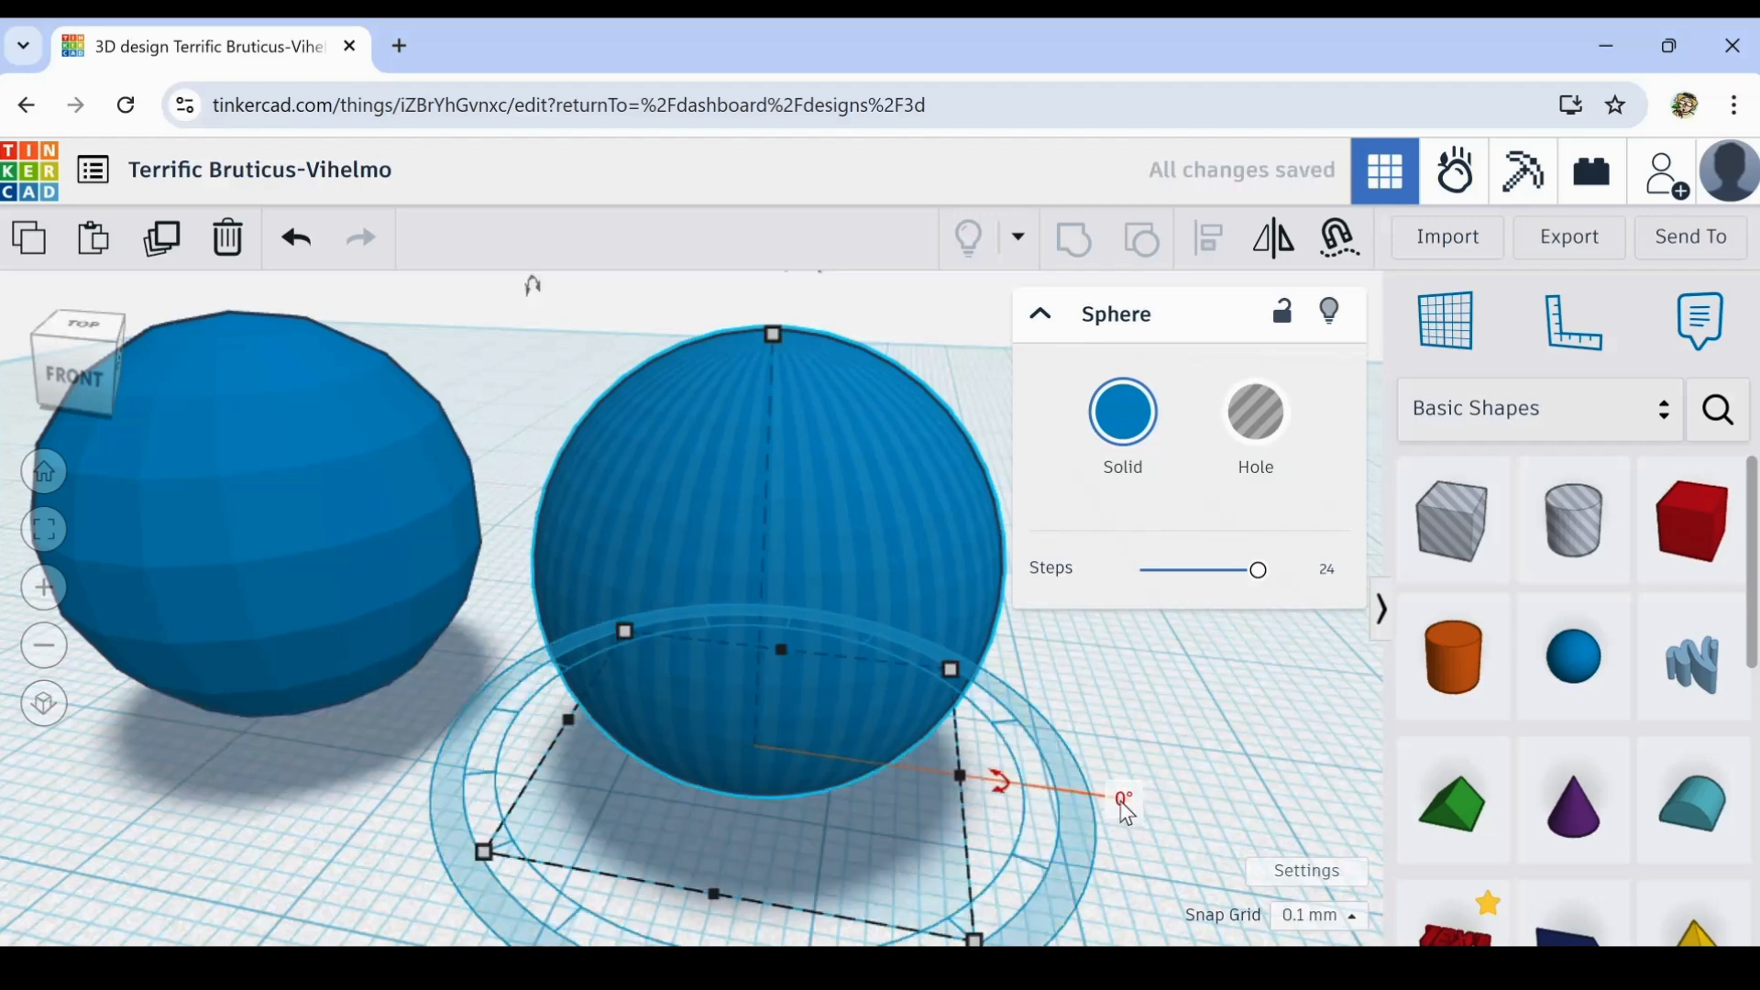
pyautogui.click(1122, 801)
pyautogui.write('0.3')
pyautogui.press('Return')
pyautogui.click(160, 249)
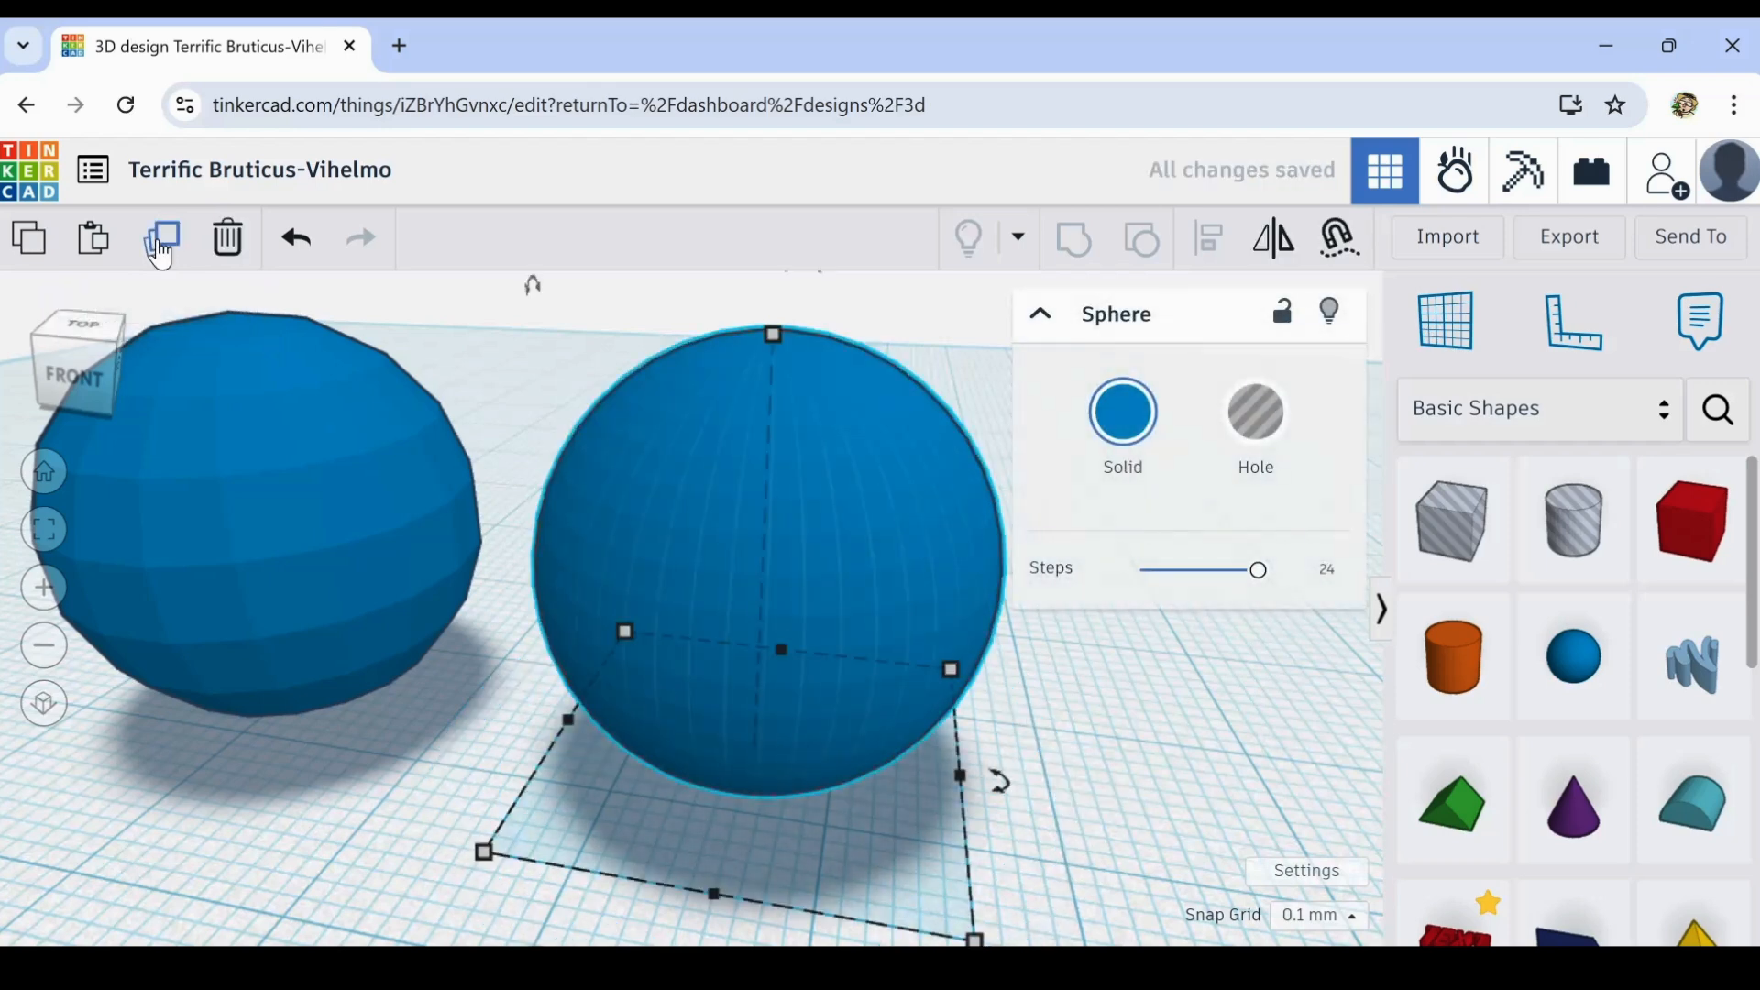
pyautogui.click(160, 250)
# - Move one sphere copy out of the overlapping stack and undo that move
pyautogui.click(1157, 790)
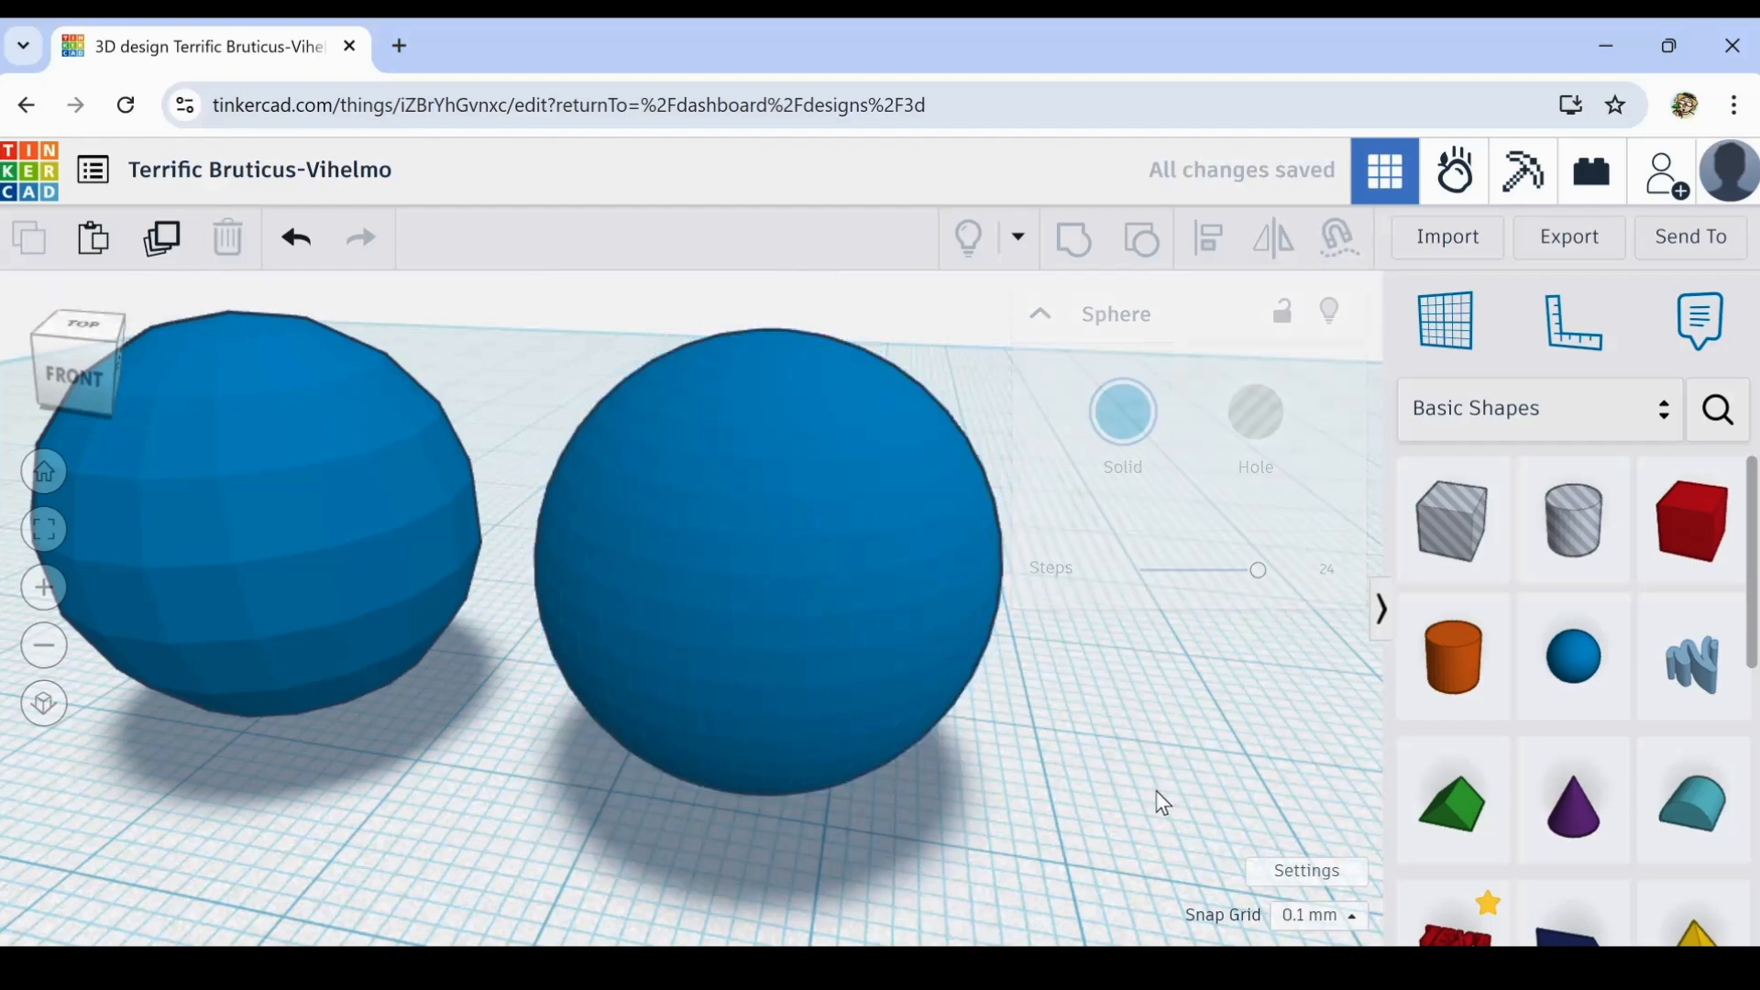
pyautogui.moveTo(1157, 790)
pyautogui.mouseDown(button='right')
pyautogui.moveTo(1180, 768)
pyautogui.moveTo(1096, 822)
pyautogui.moveTo(1173, 806)
pyautogui.mouseUp(button='right')
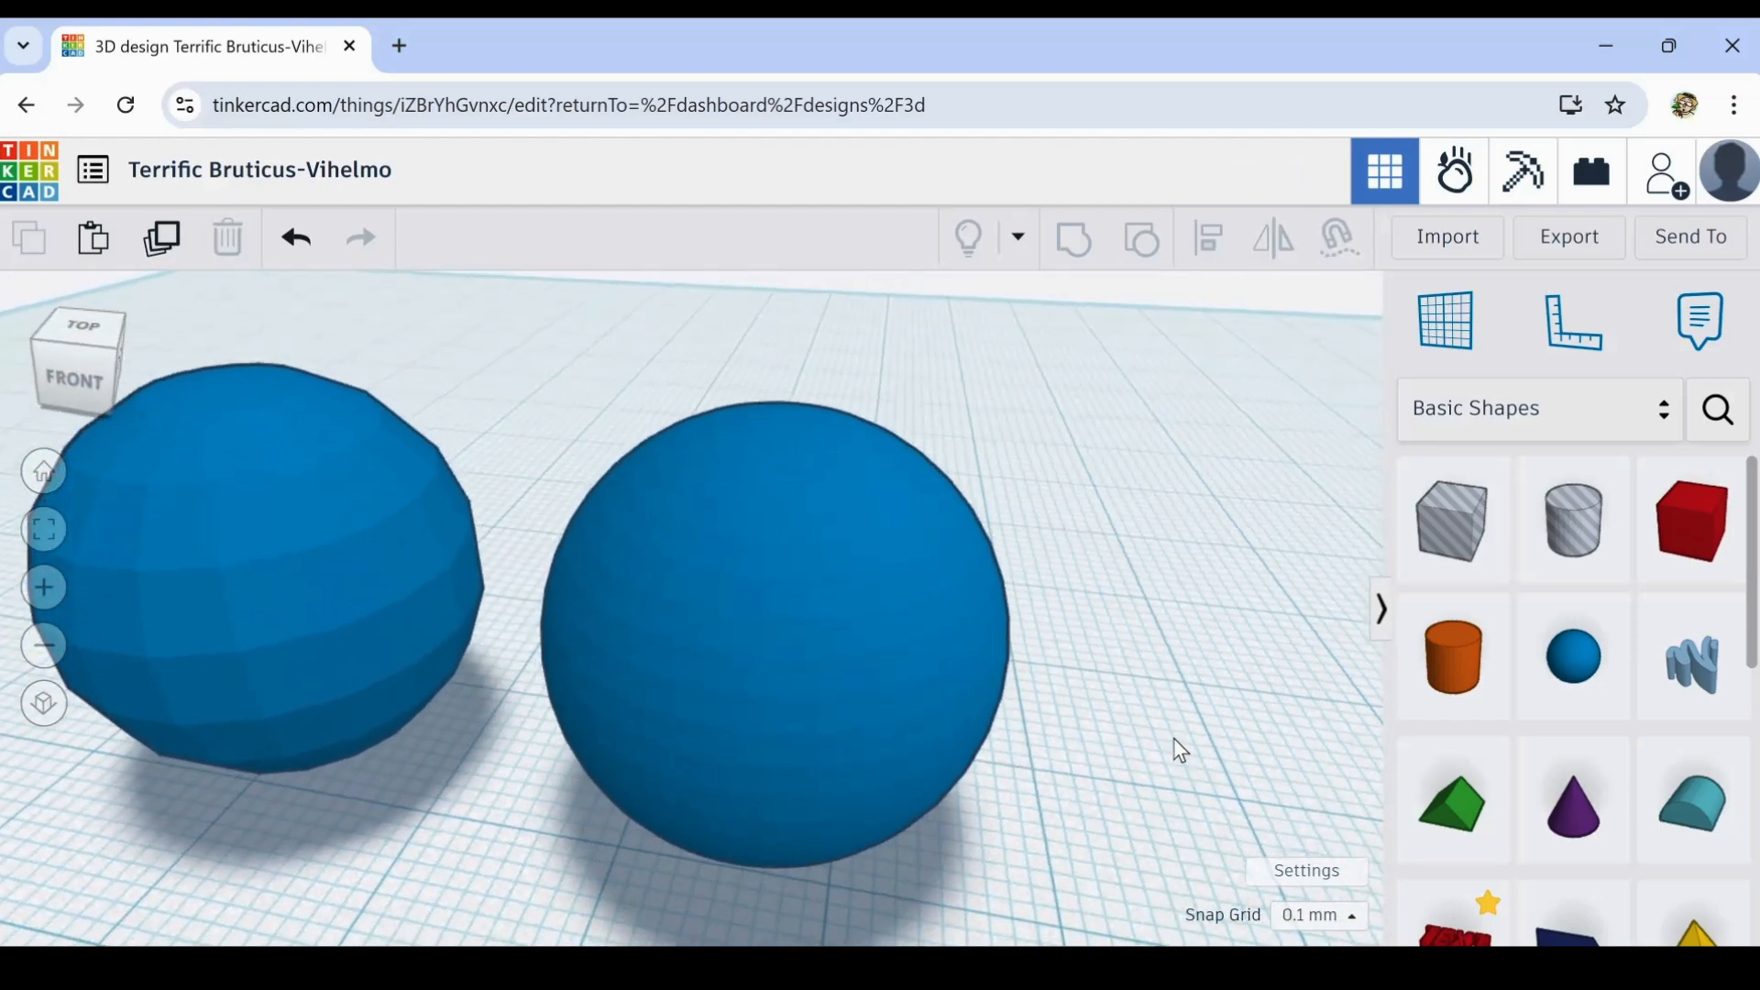
pyautogui.scroll(-3, 1173, 738)
pyautogui.keyDown('alt'); pyautogui.moveTo(933, 704); pyautogui.dragTo(1114, 647); pyautogui.keyUp('alt')
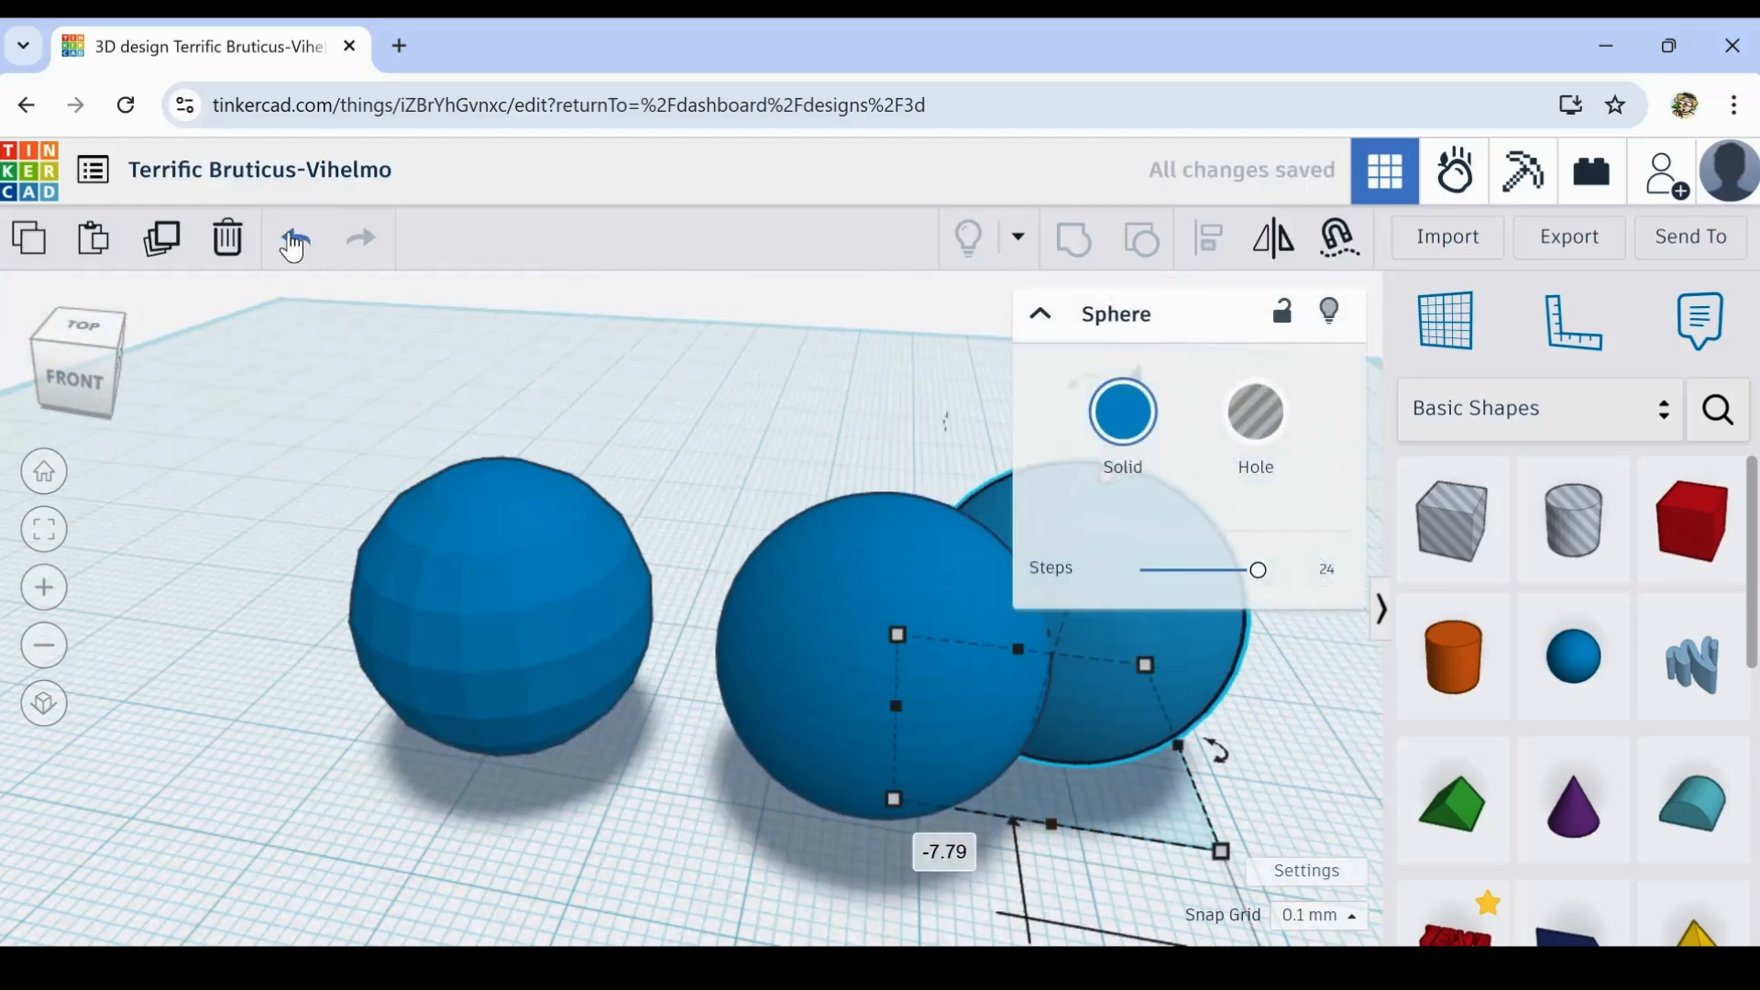
pyautogui.click(293, 242)
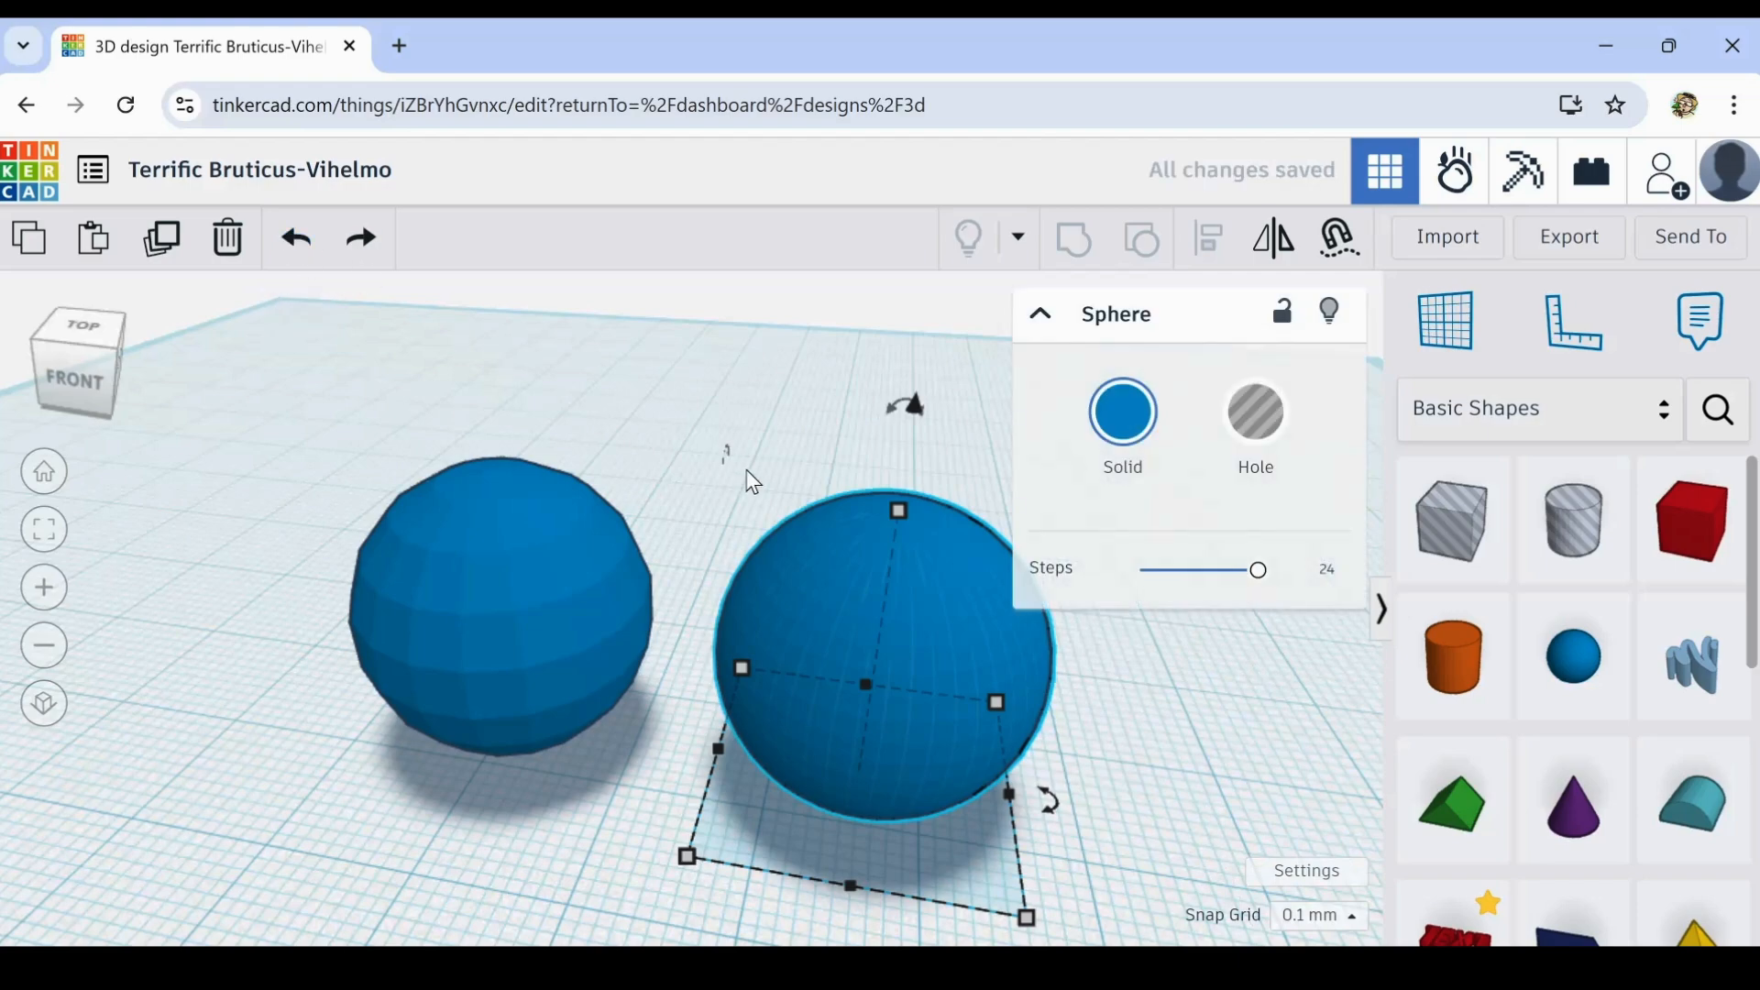
# - Examine the stacked sphere's surface from the side and the front, comparing it with the faceted sphere
pyautogui.click(754, 365)
pyautogui.scroll(5, 880, 614)
pyautogui.moveTo(969, 715); pyautogui.dragTo(774, 616, button='right')
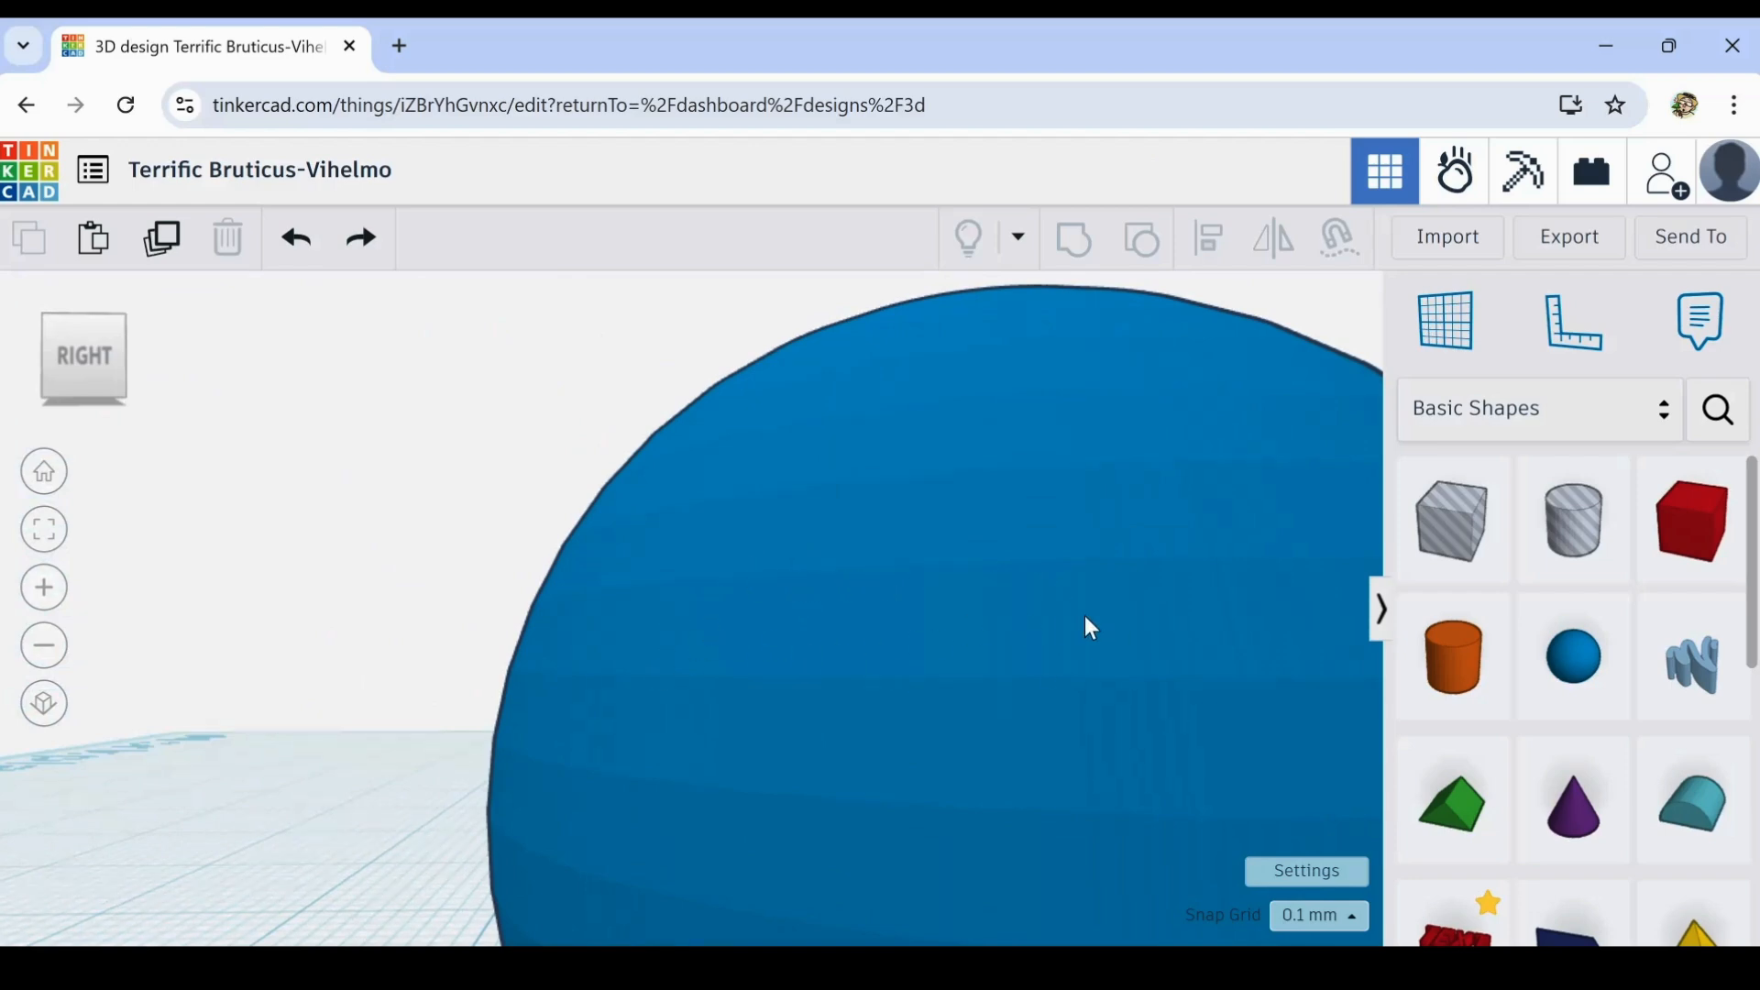
pyautogui.moveTo(423, 697); pyautogui.dragTo(837, 797, button='right')
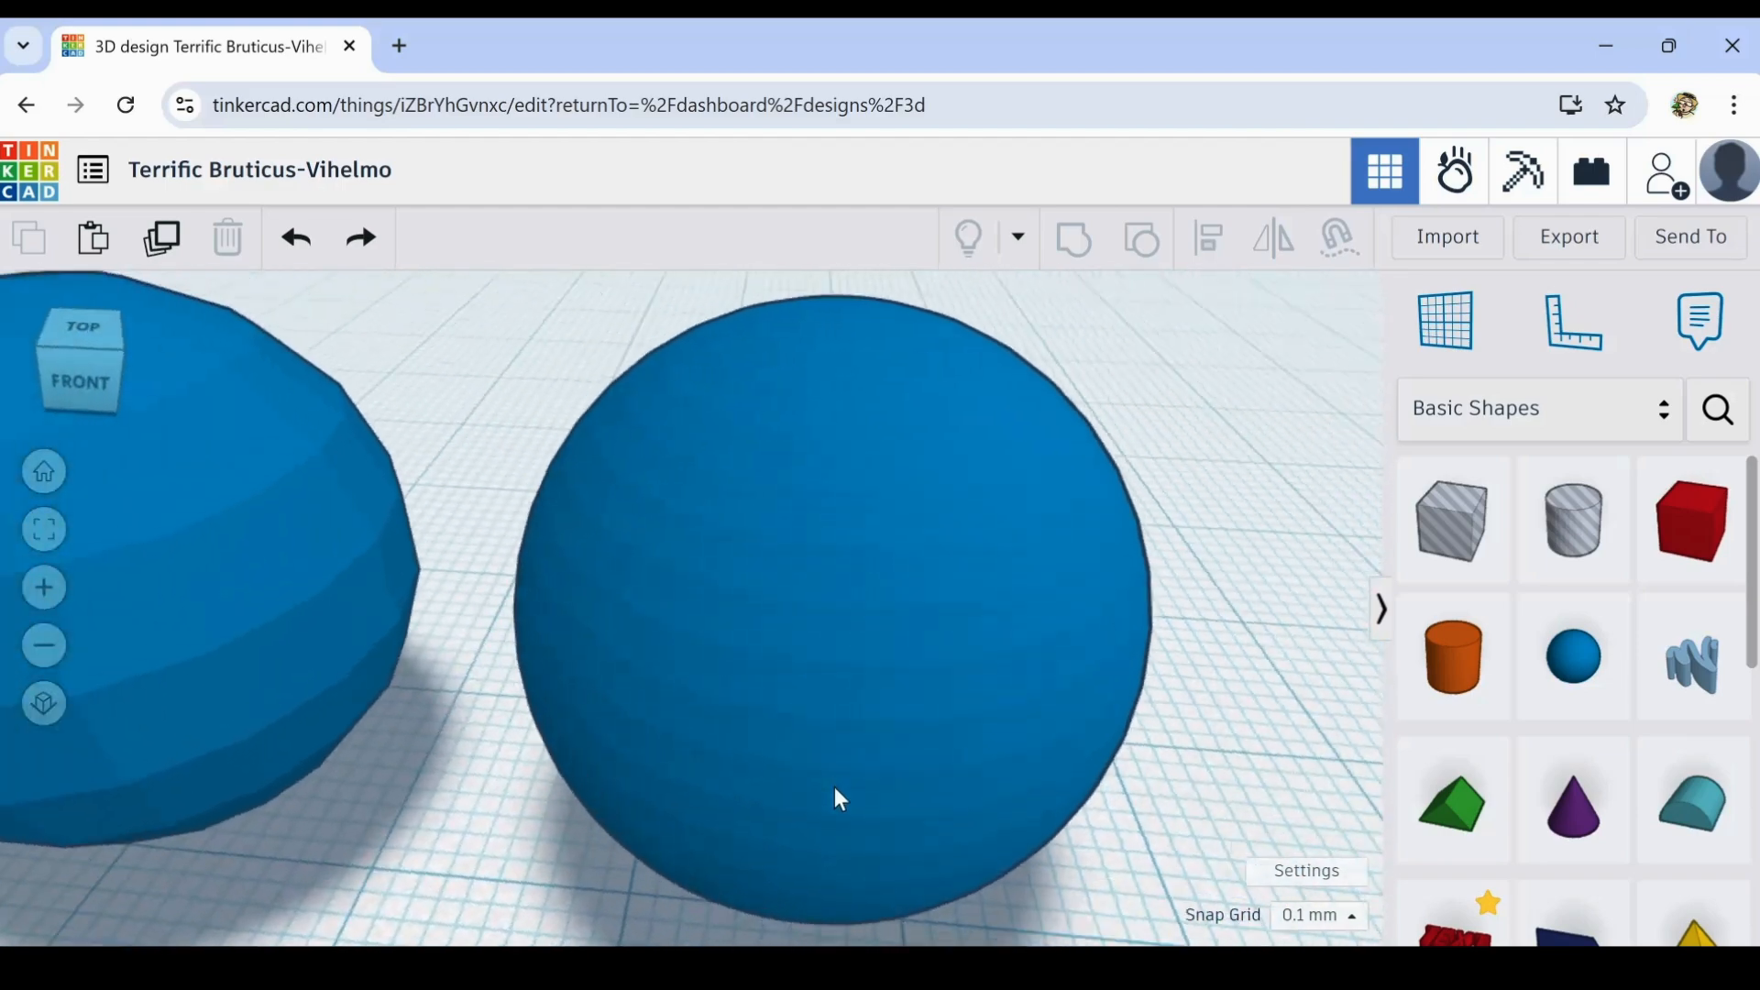
pyautogui.scroll(-3, 834, 788)
pyautogui.scroll(3, 987, 580)
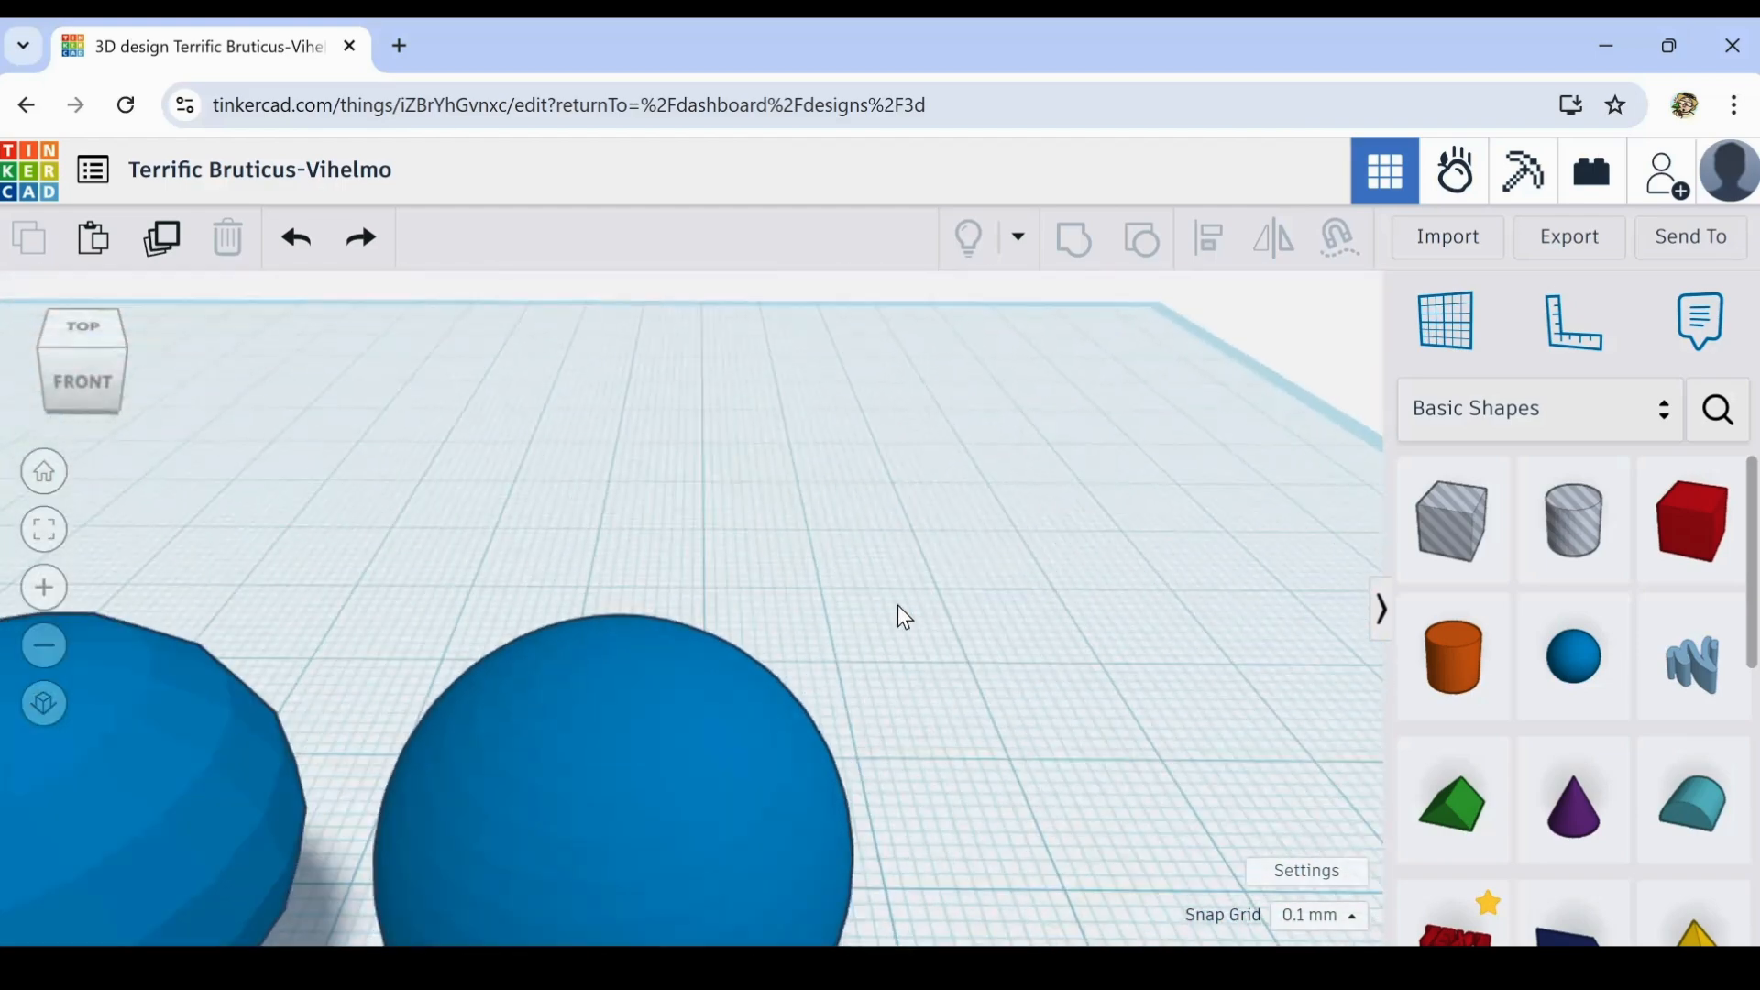
pyautogui.scroll(-2, 919, 684)
# - Select all the overlapping sphere copies and group them into a single solid shape
pyautogui.moveTo(1009, 806); pyautogui.dragTo(1025, 697, button='middle')
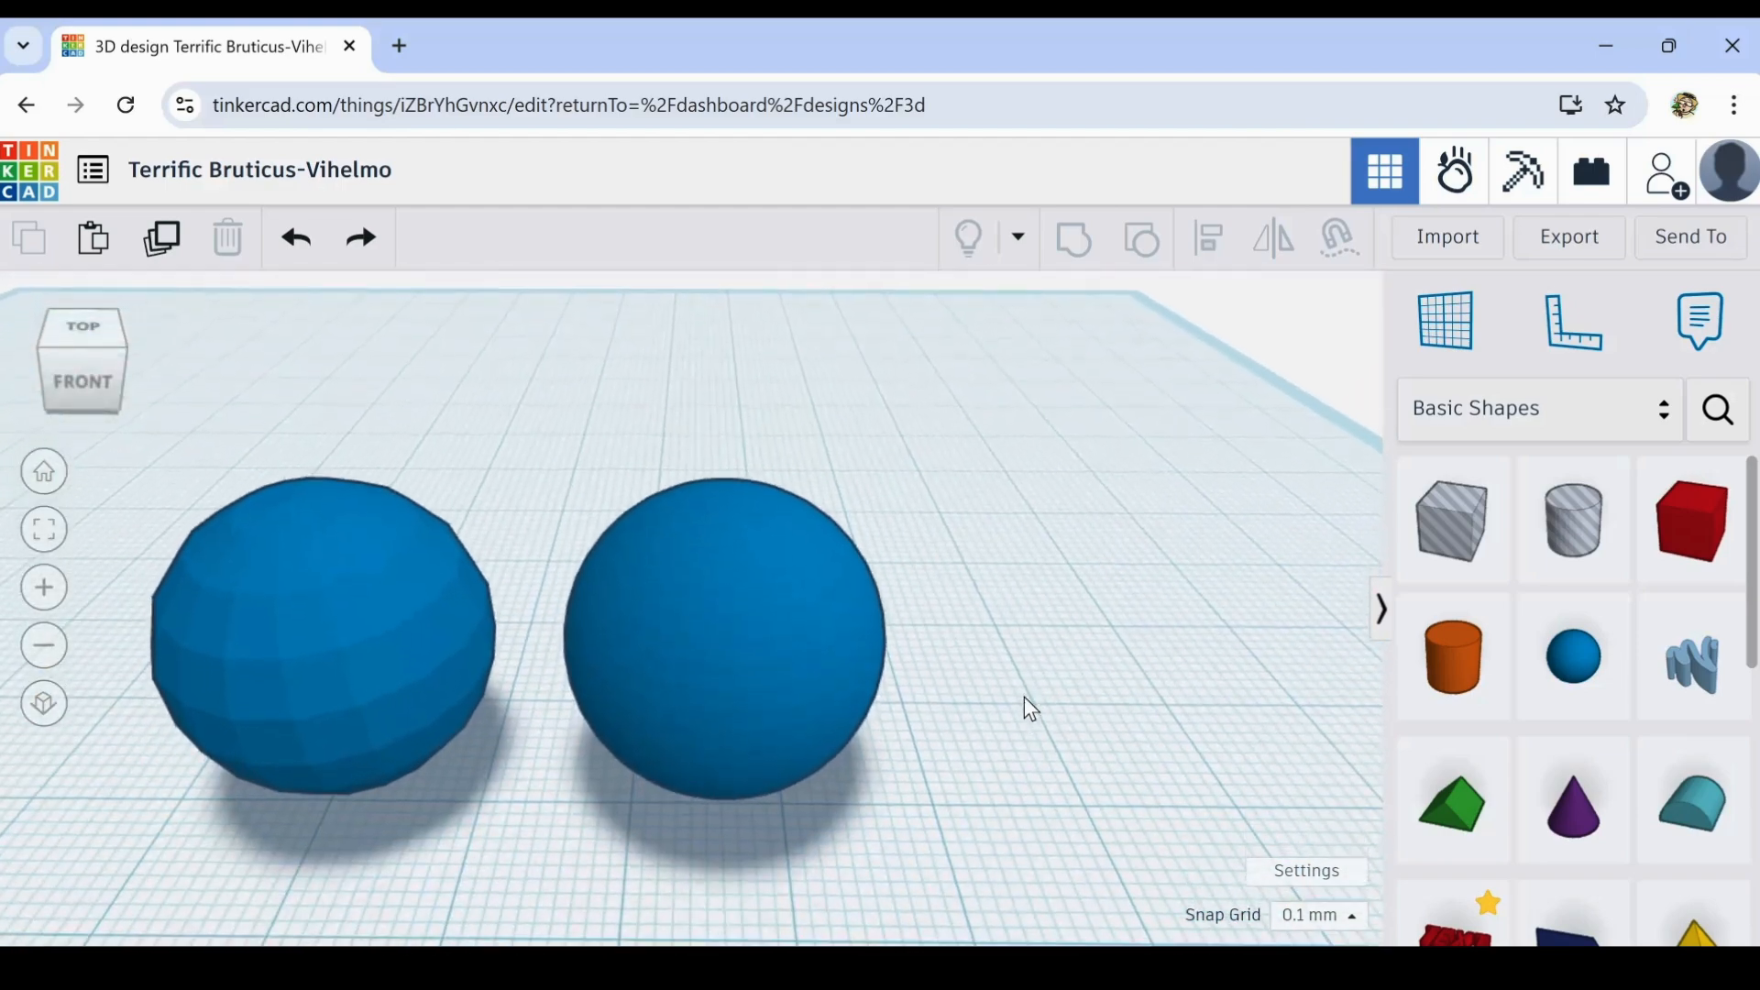
pyautogui.moveTo(951, 481); pyautogui.dragTo(707, 796)
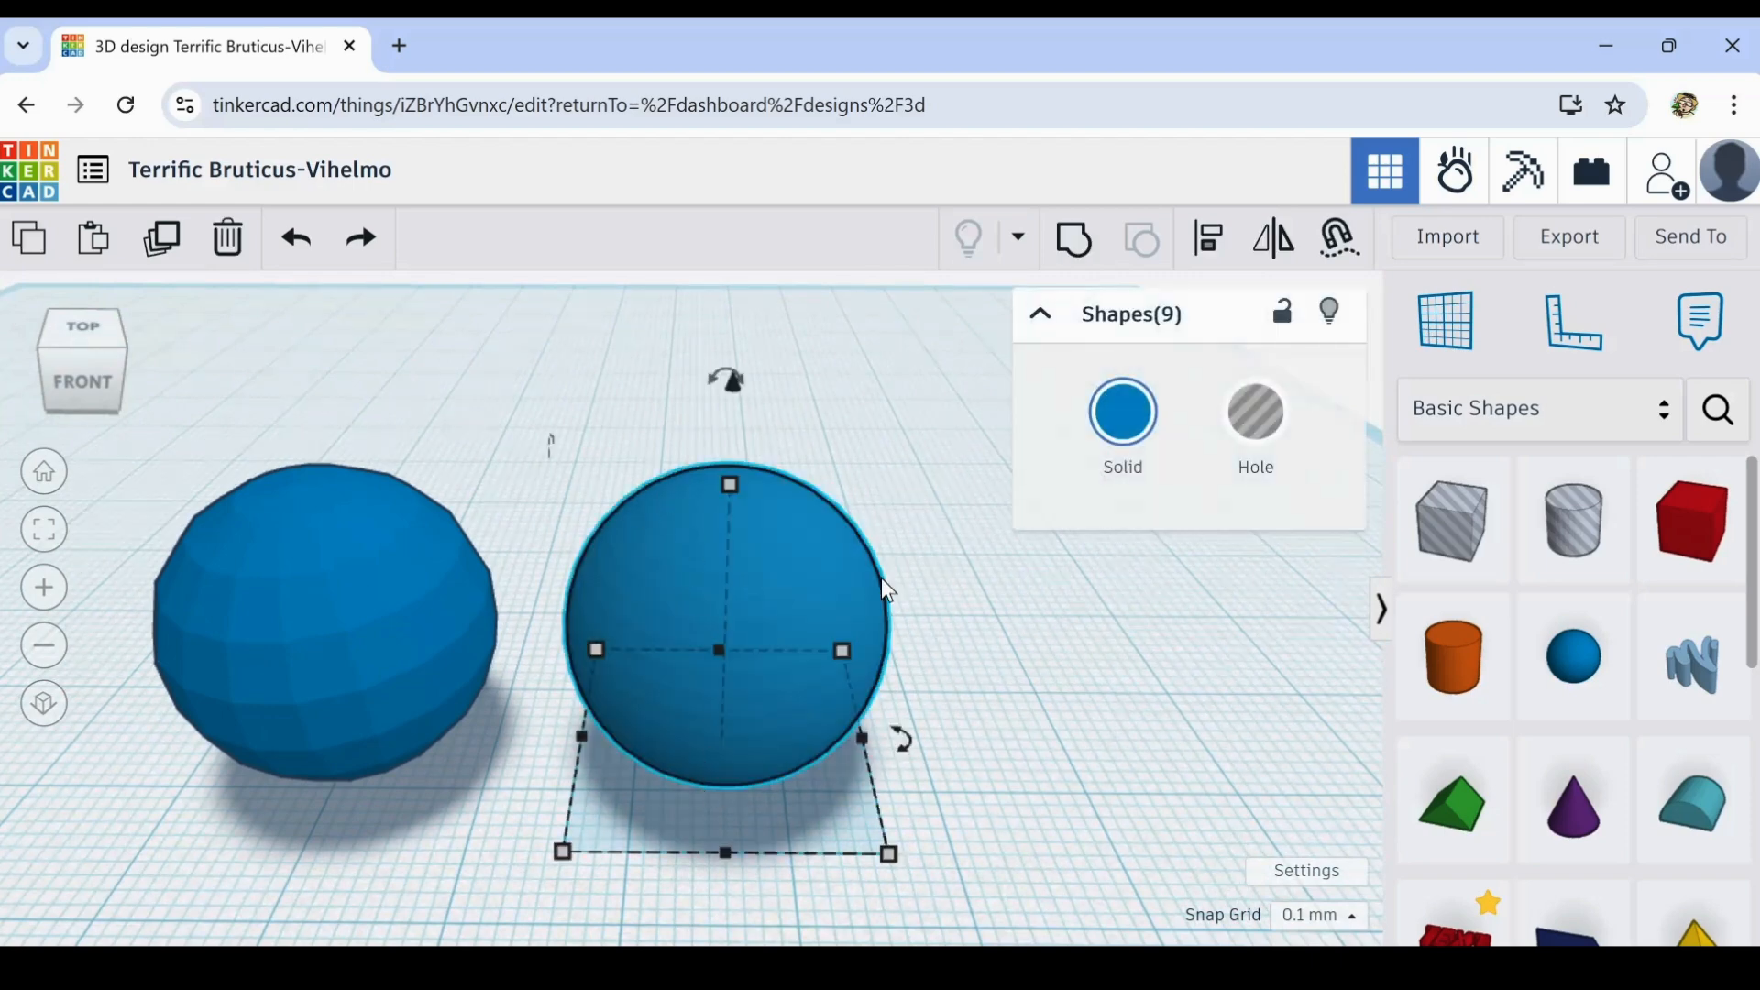
pyautogui.click(1080, 248)
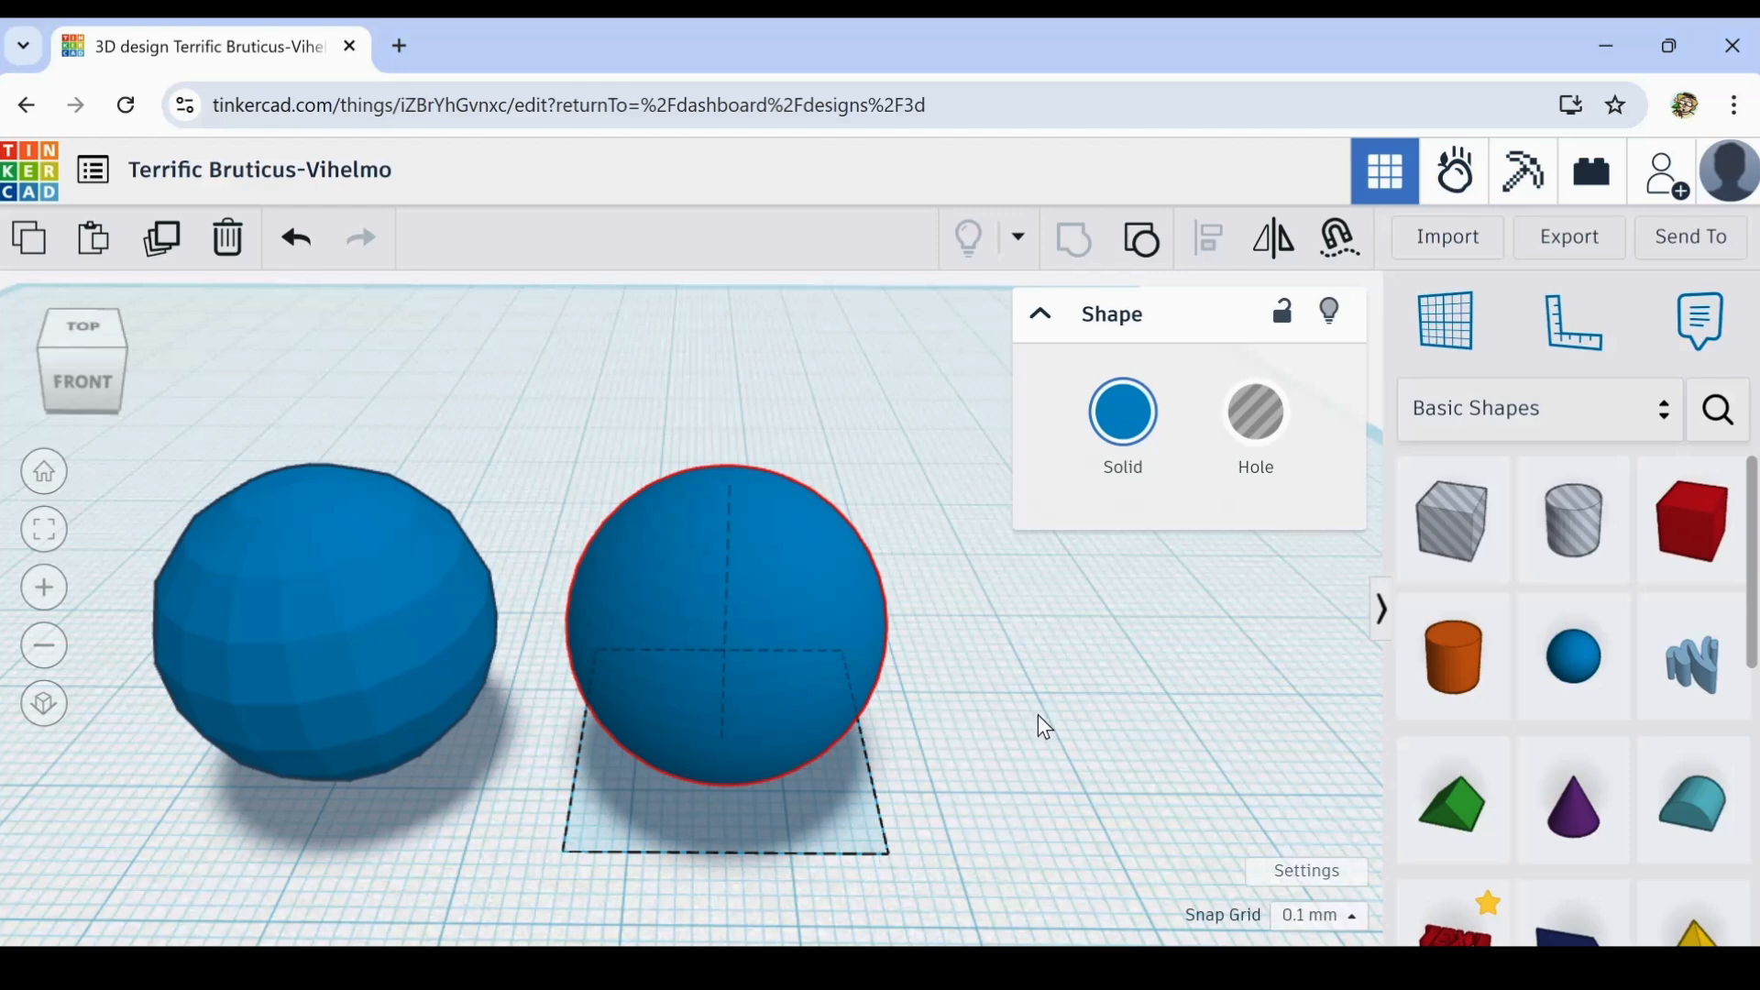
# - Examine the grouped sphere's surface from several angles next to the faceted sphere
pyautogui.moveTo(1041, 723); pyautogui.dragTo(979, 760, button='right')
pyautogui.moveTo(972, 749); pyautogui.dragTo(1189, 734, button='middle')
pyautogui.moveTo(739, 717); pyautogui.dragTo(695, 756, button='middle')
pyautogui.scroll(5, 695, 751)
pyautogui.scroll(-5, 698, 759)
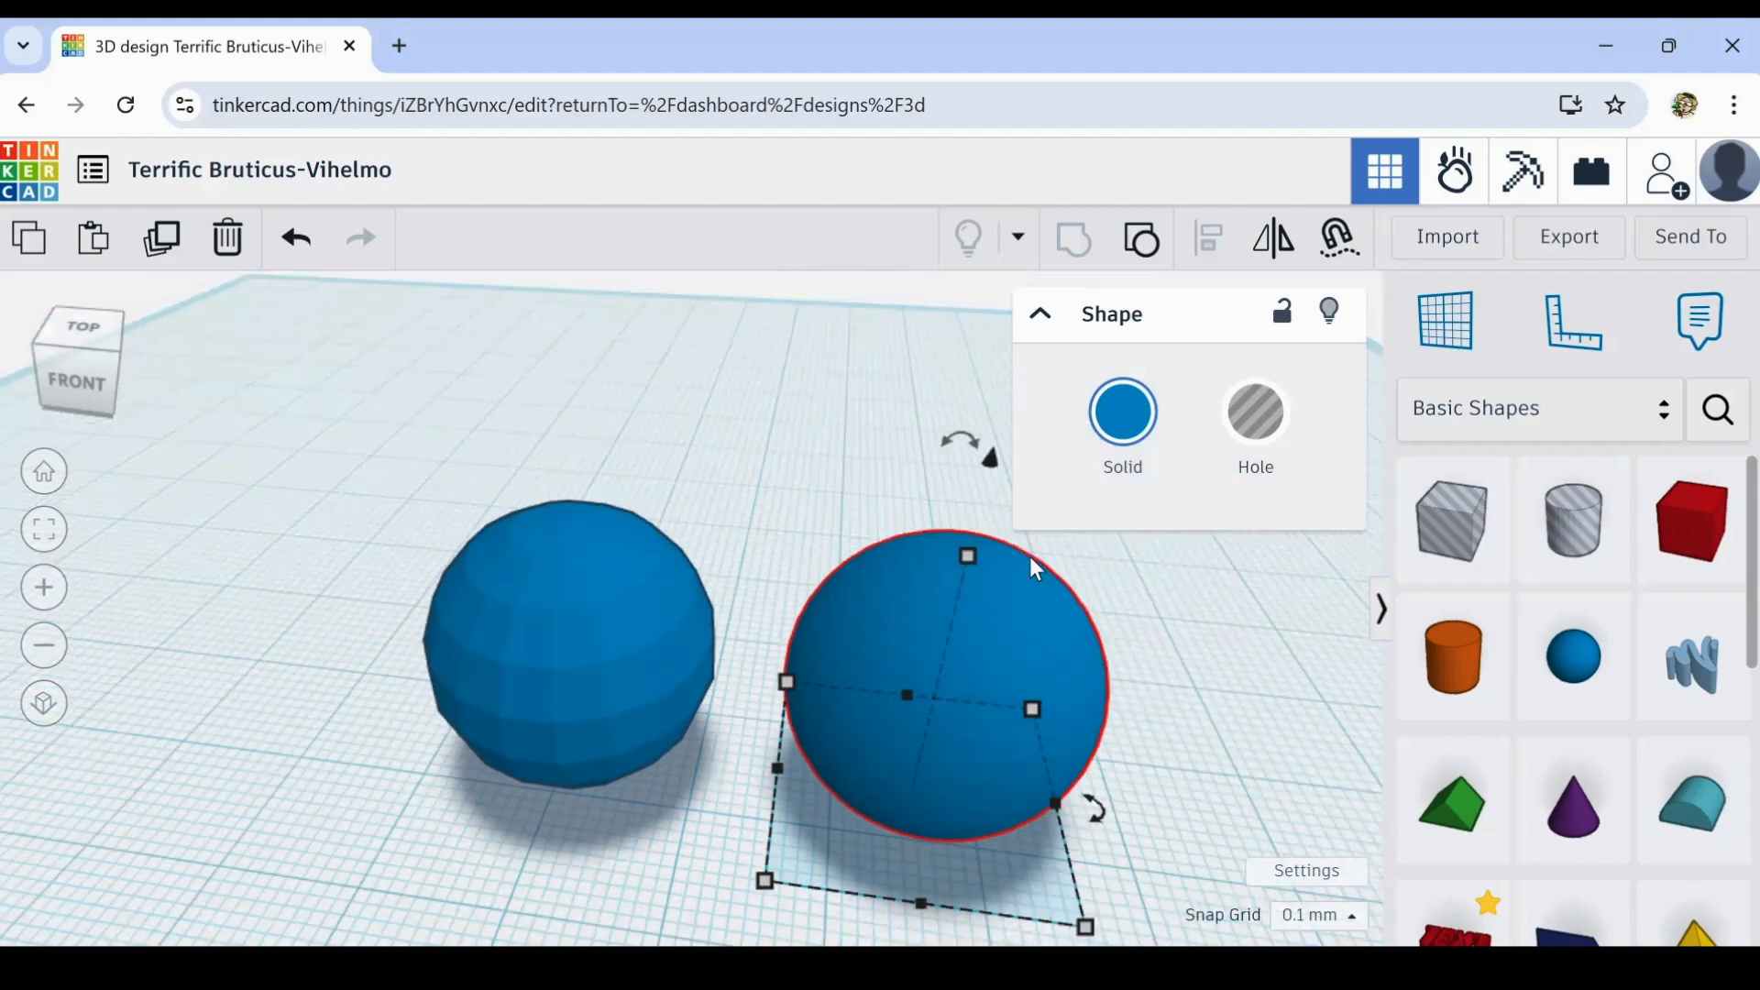
pyautogui.moveTo(1266, 699); pyautogui.dragTo(1027, 584, button='middle')
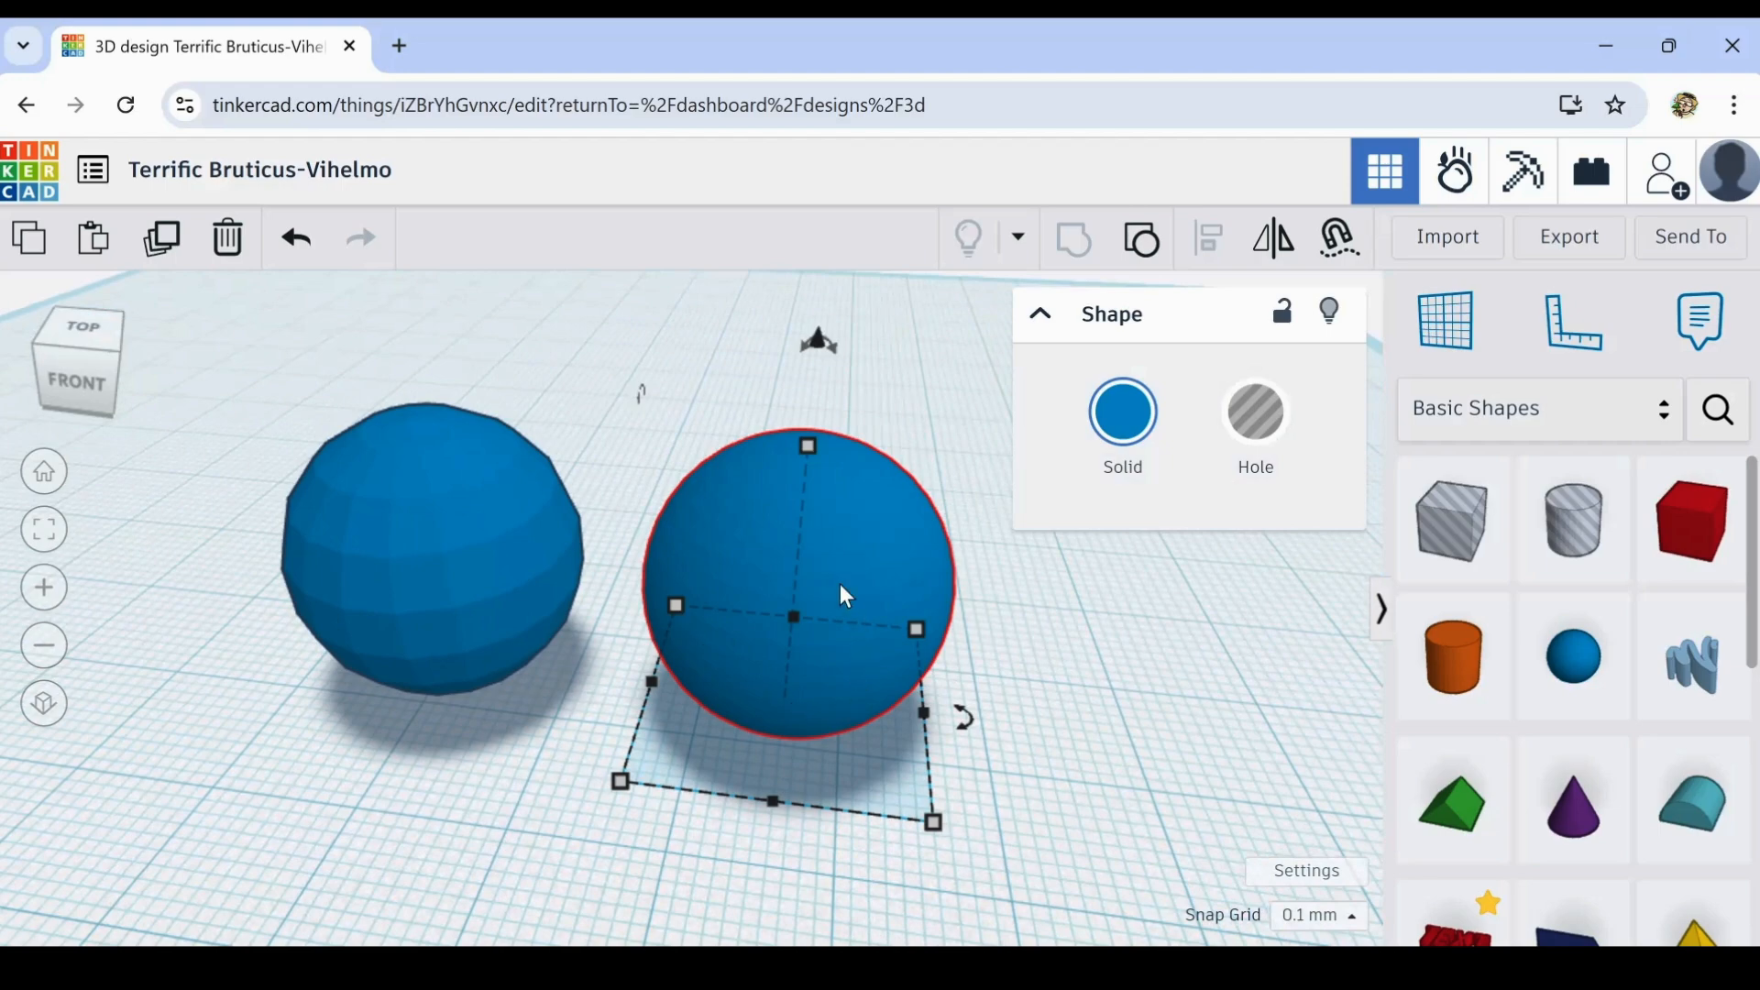
pyautogui.scroll(4, 823, 568)
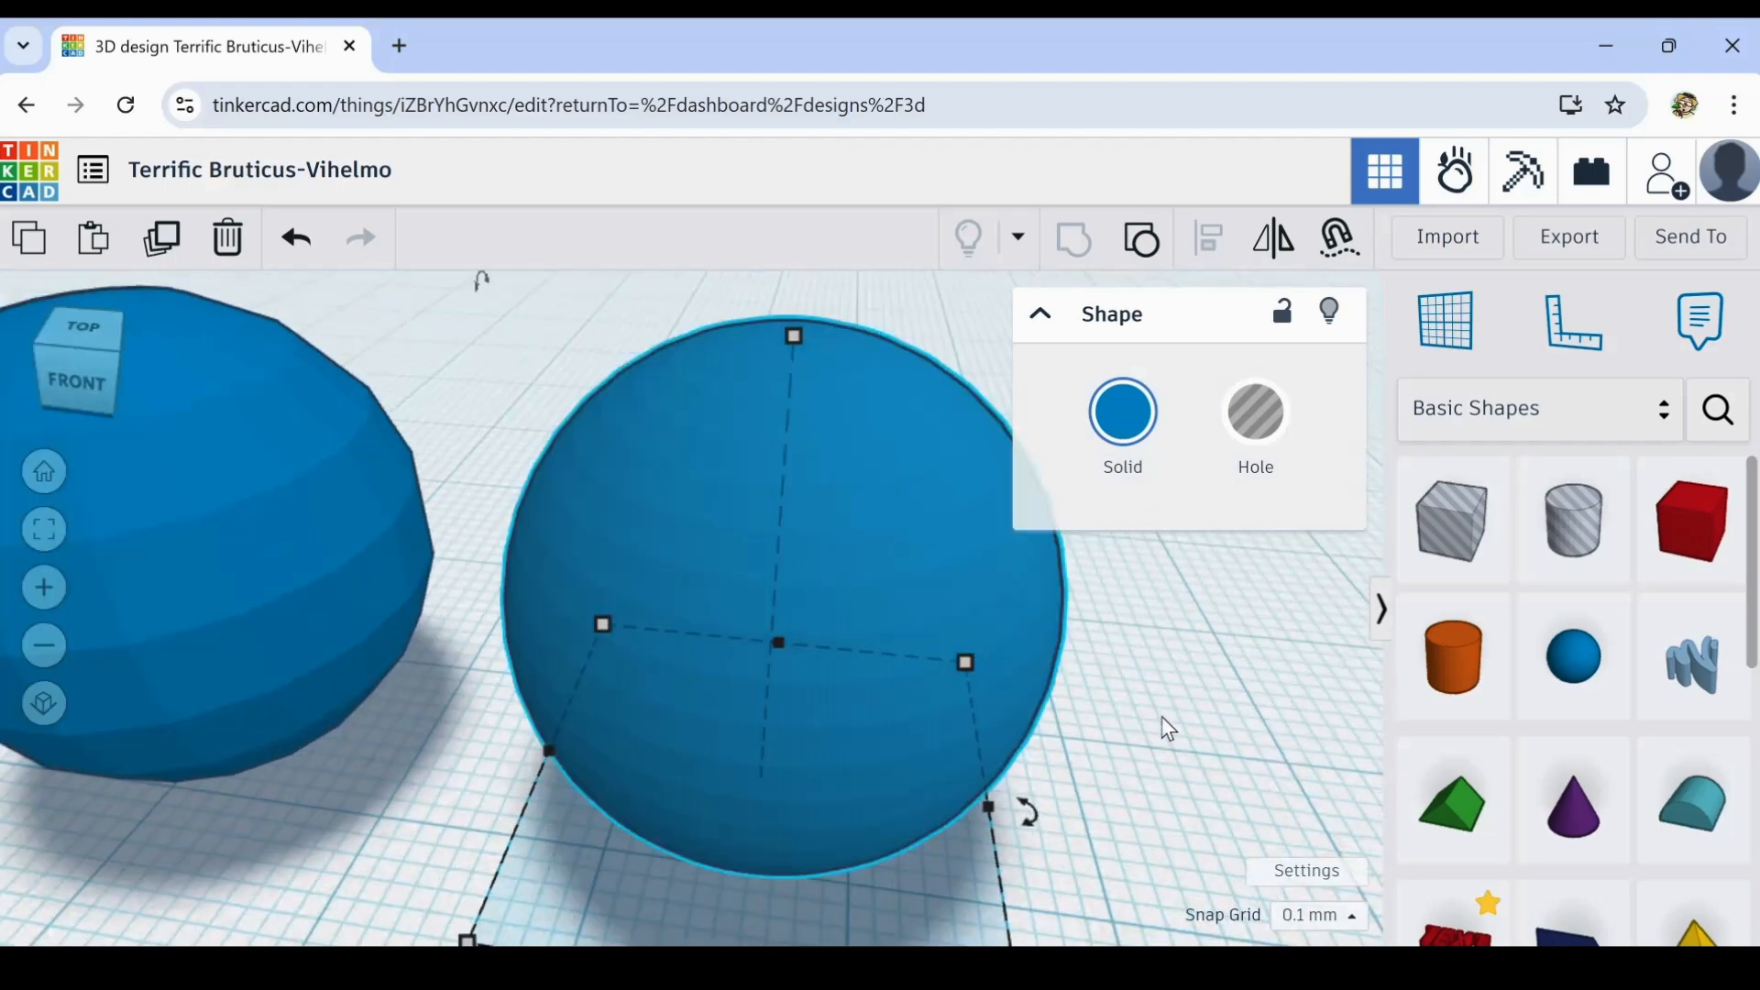
pyautogui.moveTo(1162, 716)
pyautogui.mouseDown(button='right')
pyautogui.moveTo(1065, 617)
pyautogui.moveTo(1160, 717)
pyautogui.mouseUp(button='right')
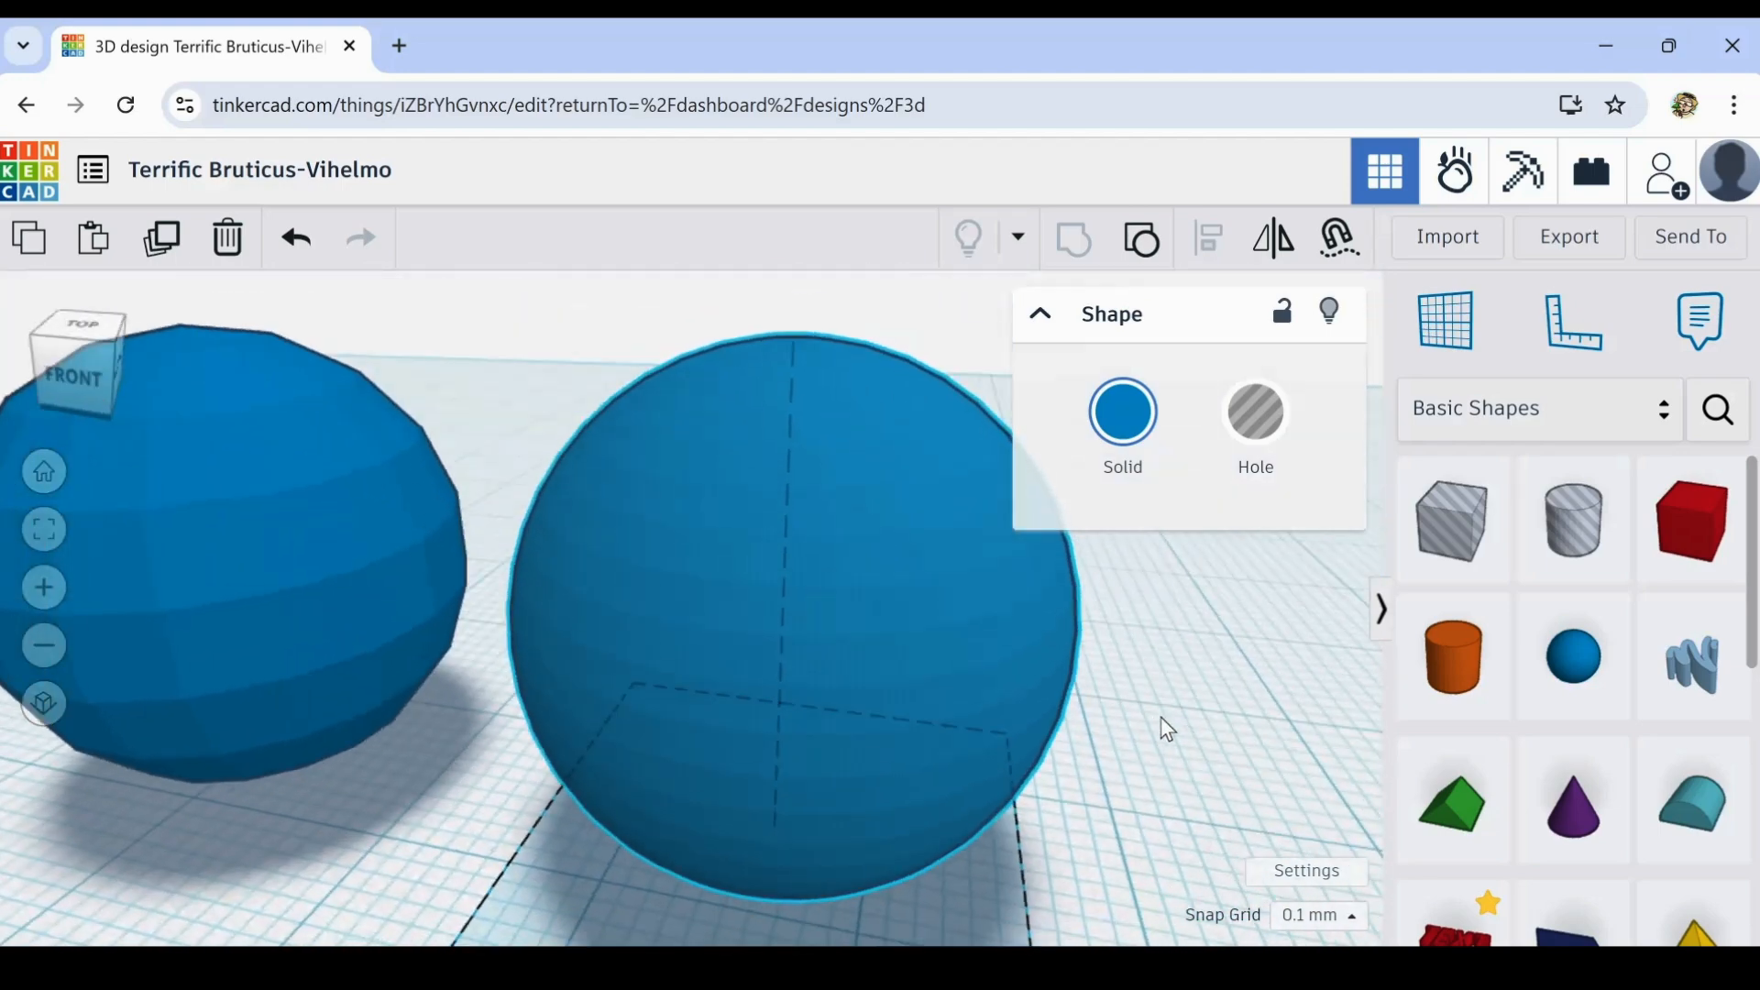
pyautogui.scroll(-4, 1145, 724)
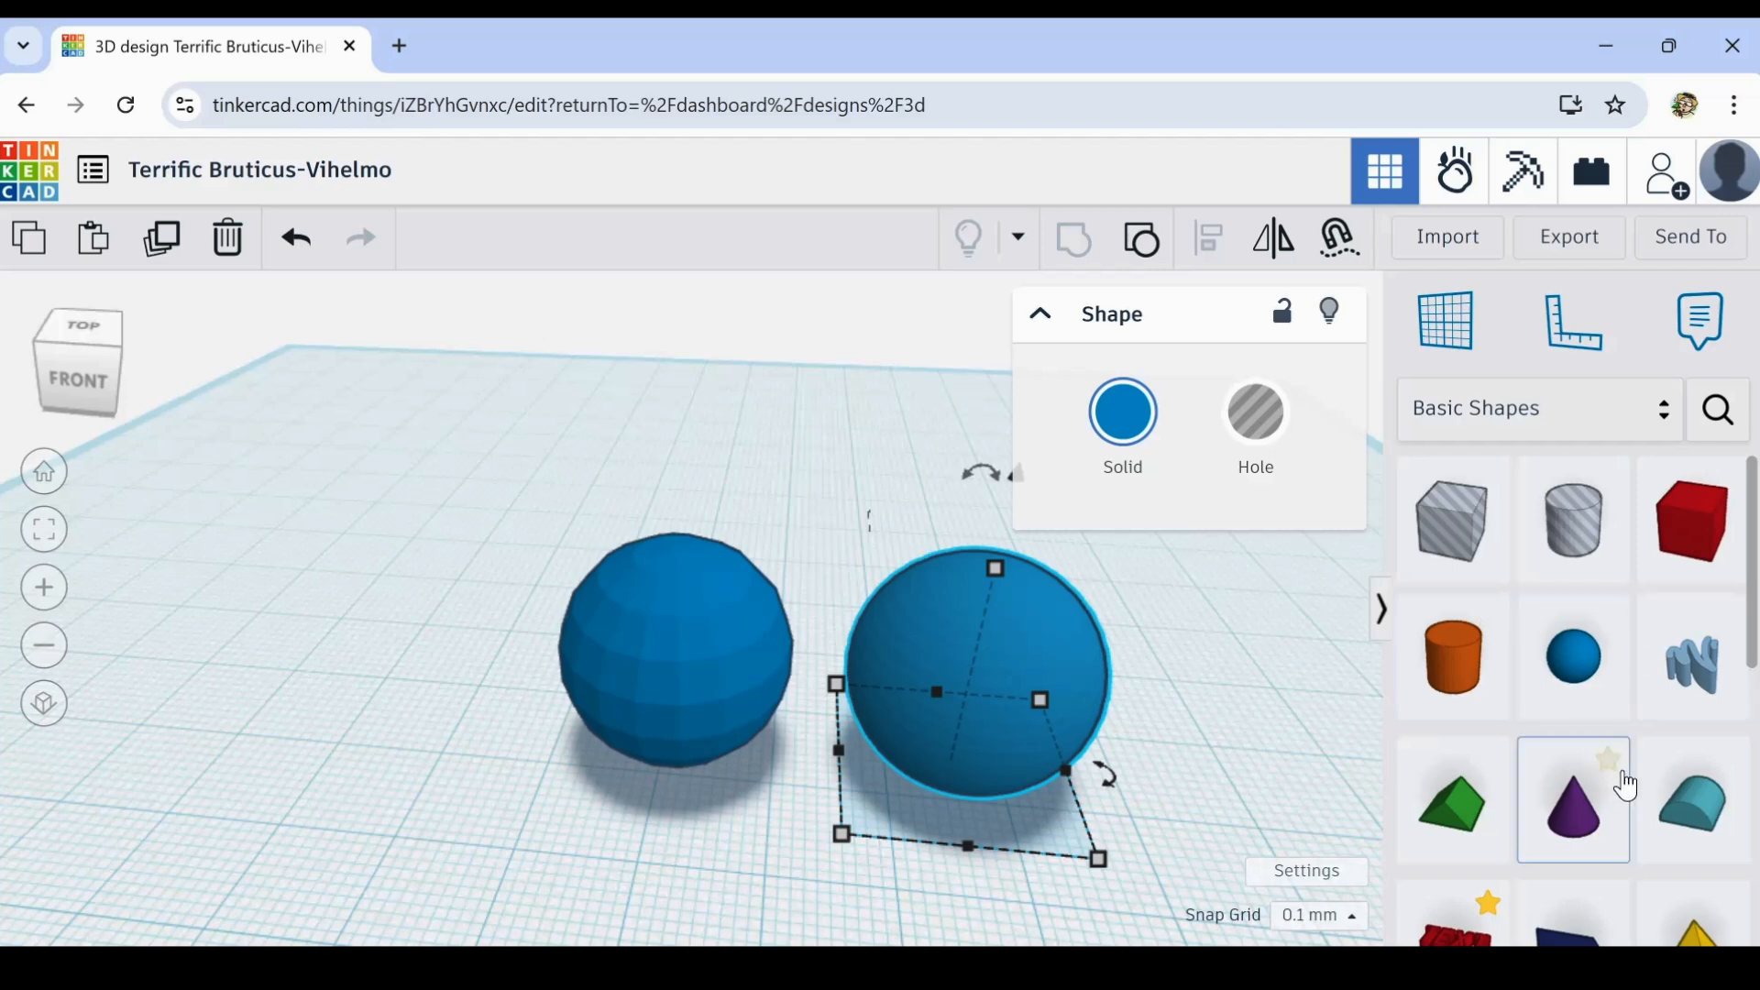
# - Place a Round Roof to the left of the faceted sphere and shrink it to about 13.2 mm wide and 5.8 mm deep
pyautogui.moveTo(1687, 834); pyautogui.dragTo(405, 733)
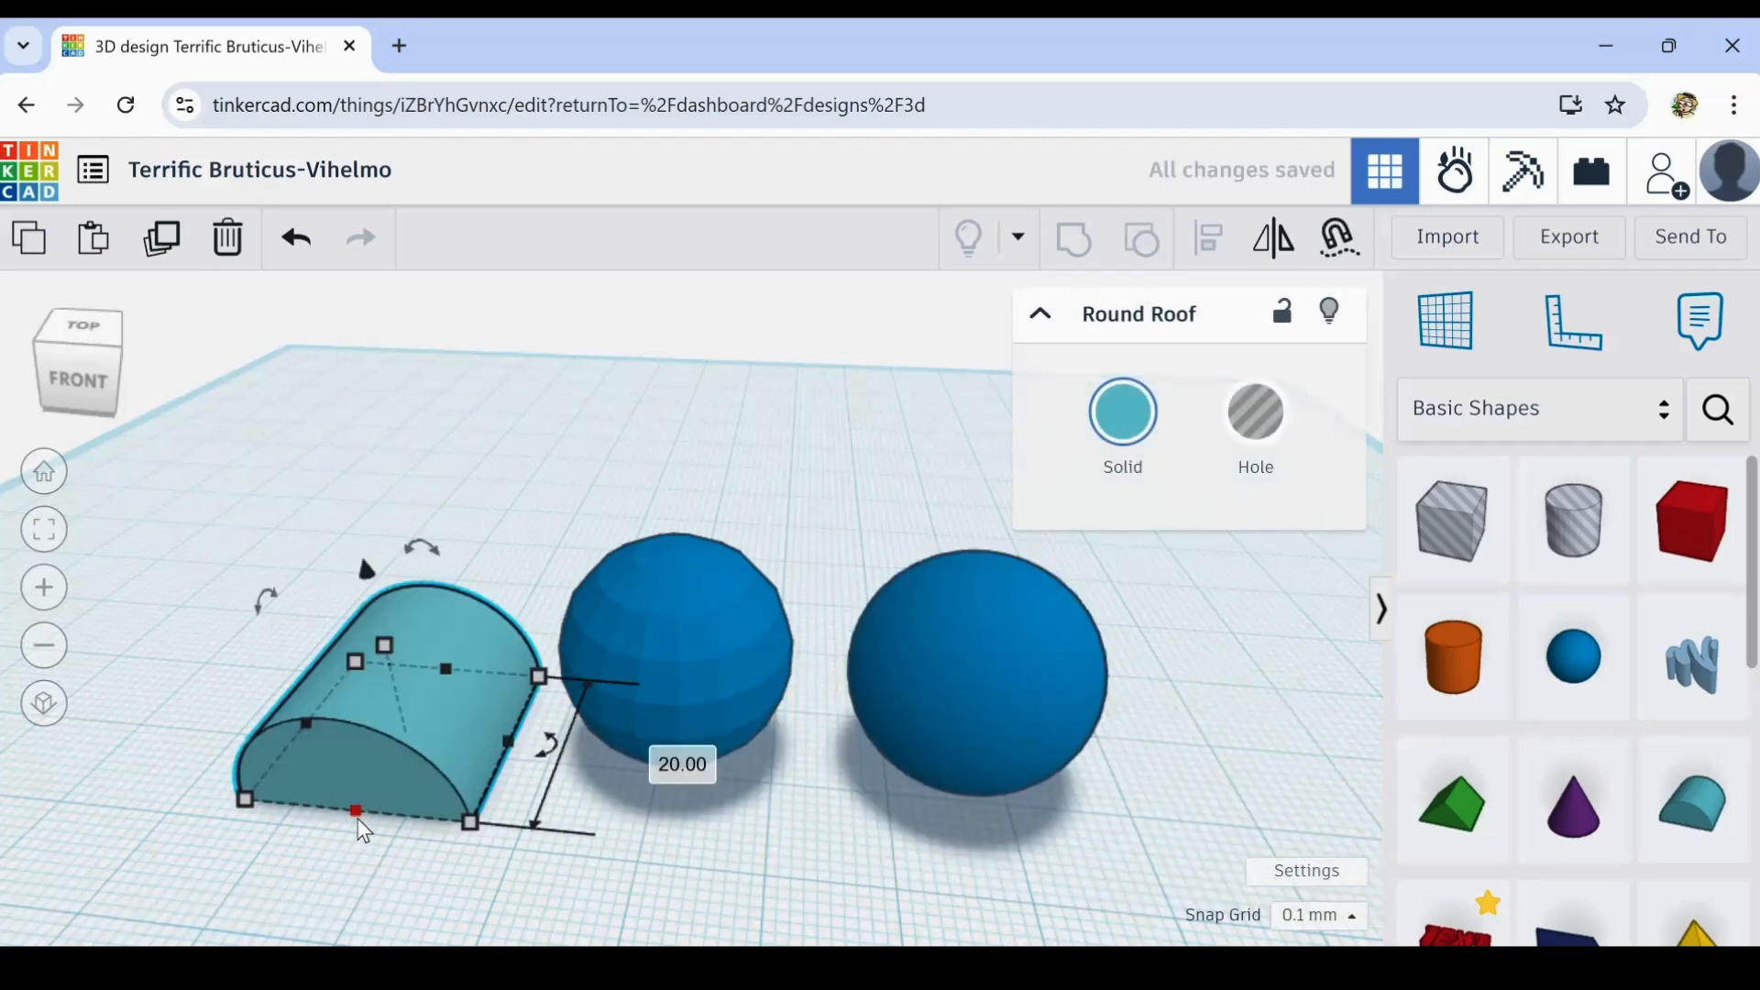
pyautogui.moveTo(350, 812); pyautogui.dragTo(414, 721)
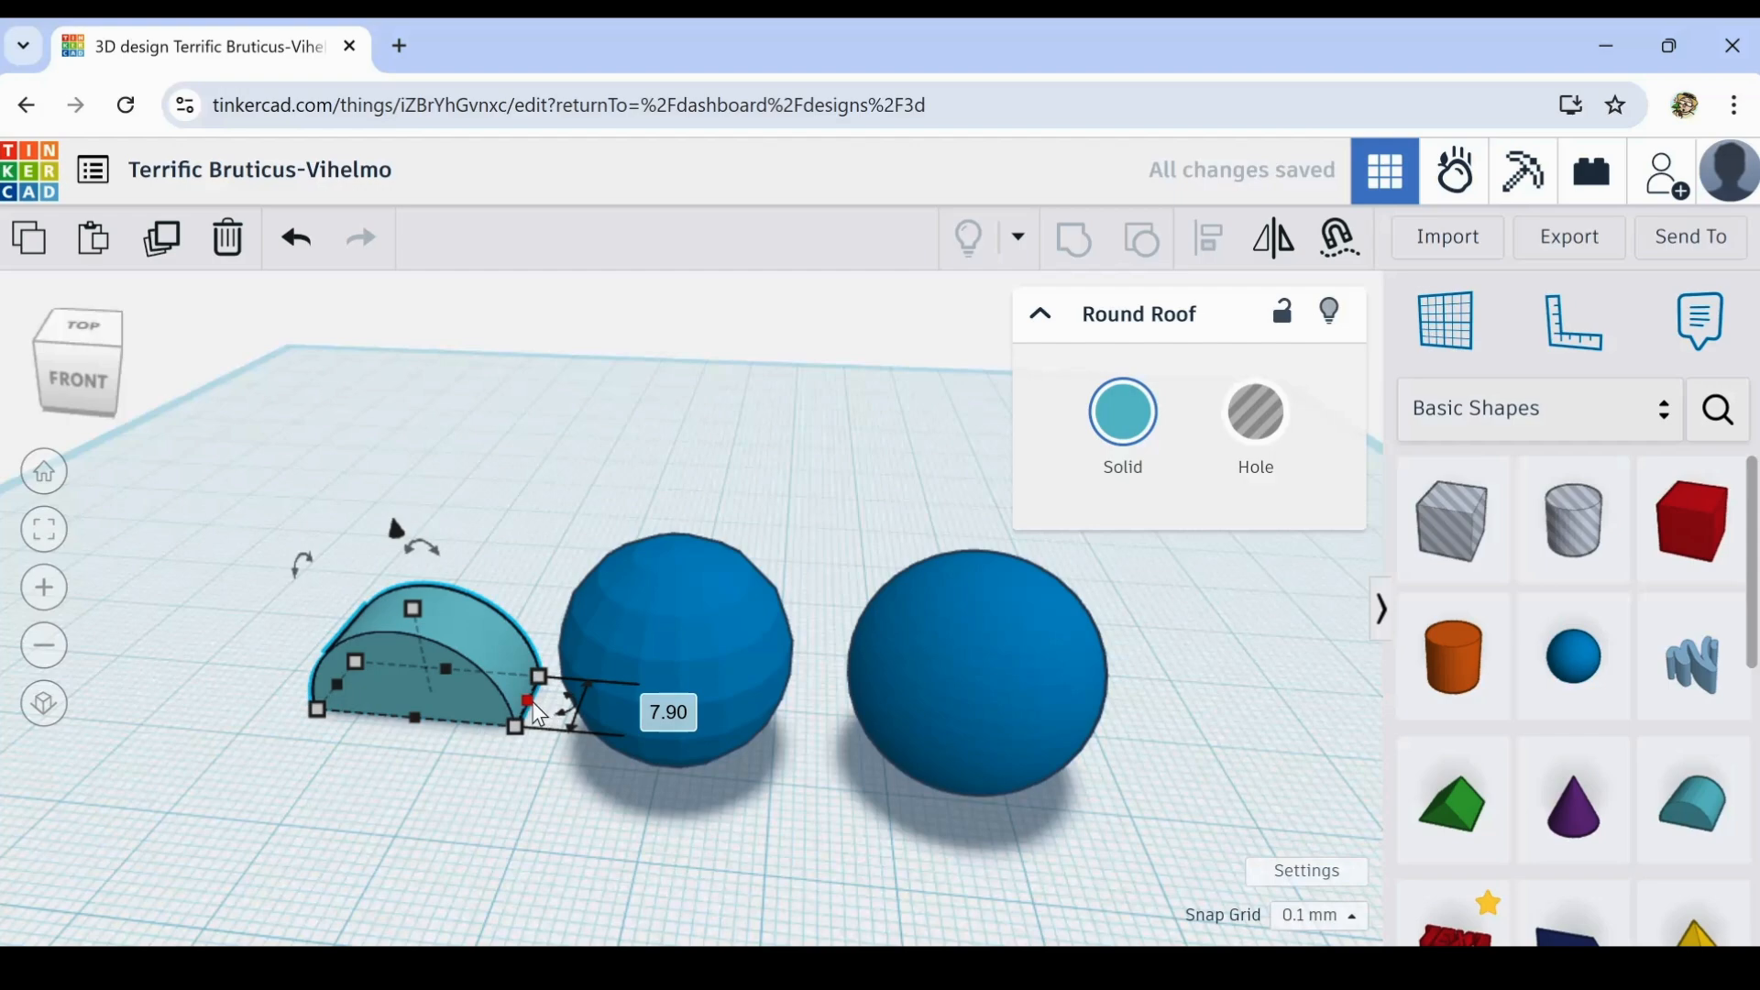
pyautogui.moveTo(530, 701); pyautogui.dragTo(470, 685)
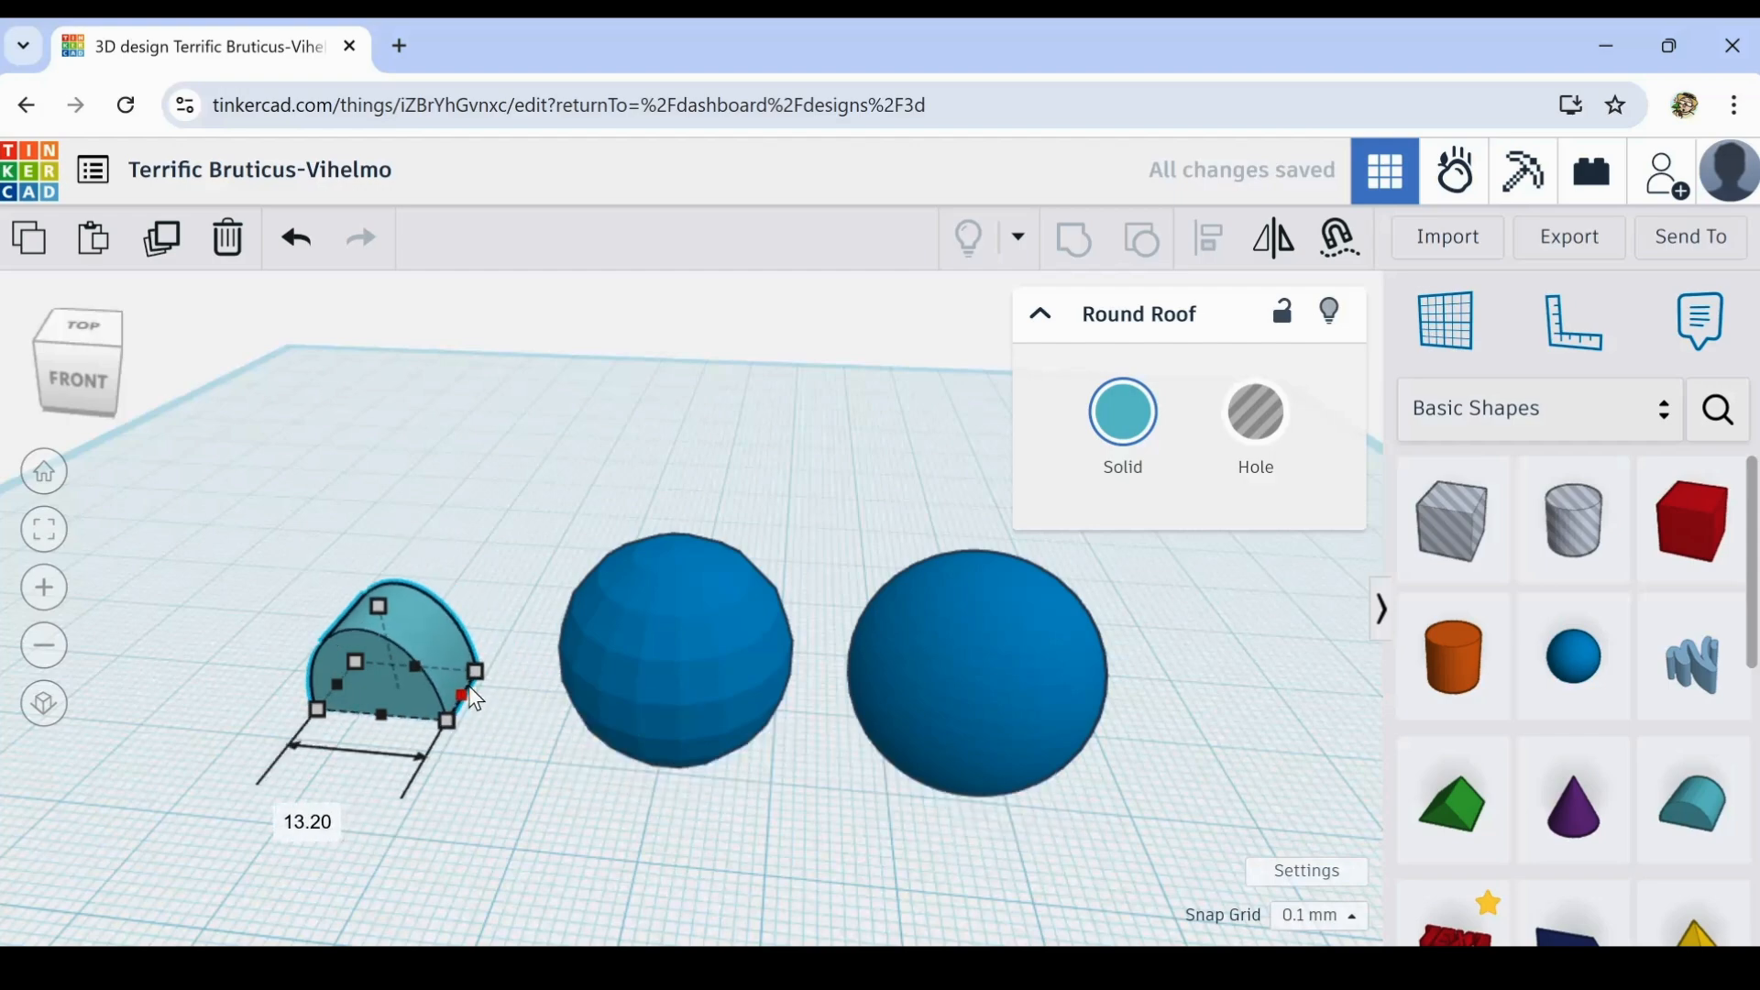
pyautogui.moveTo(516, 854); pyautogui.dragTo(853, 872, button='middle')
pyautogui.scroll(5, 775, 692)
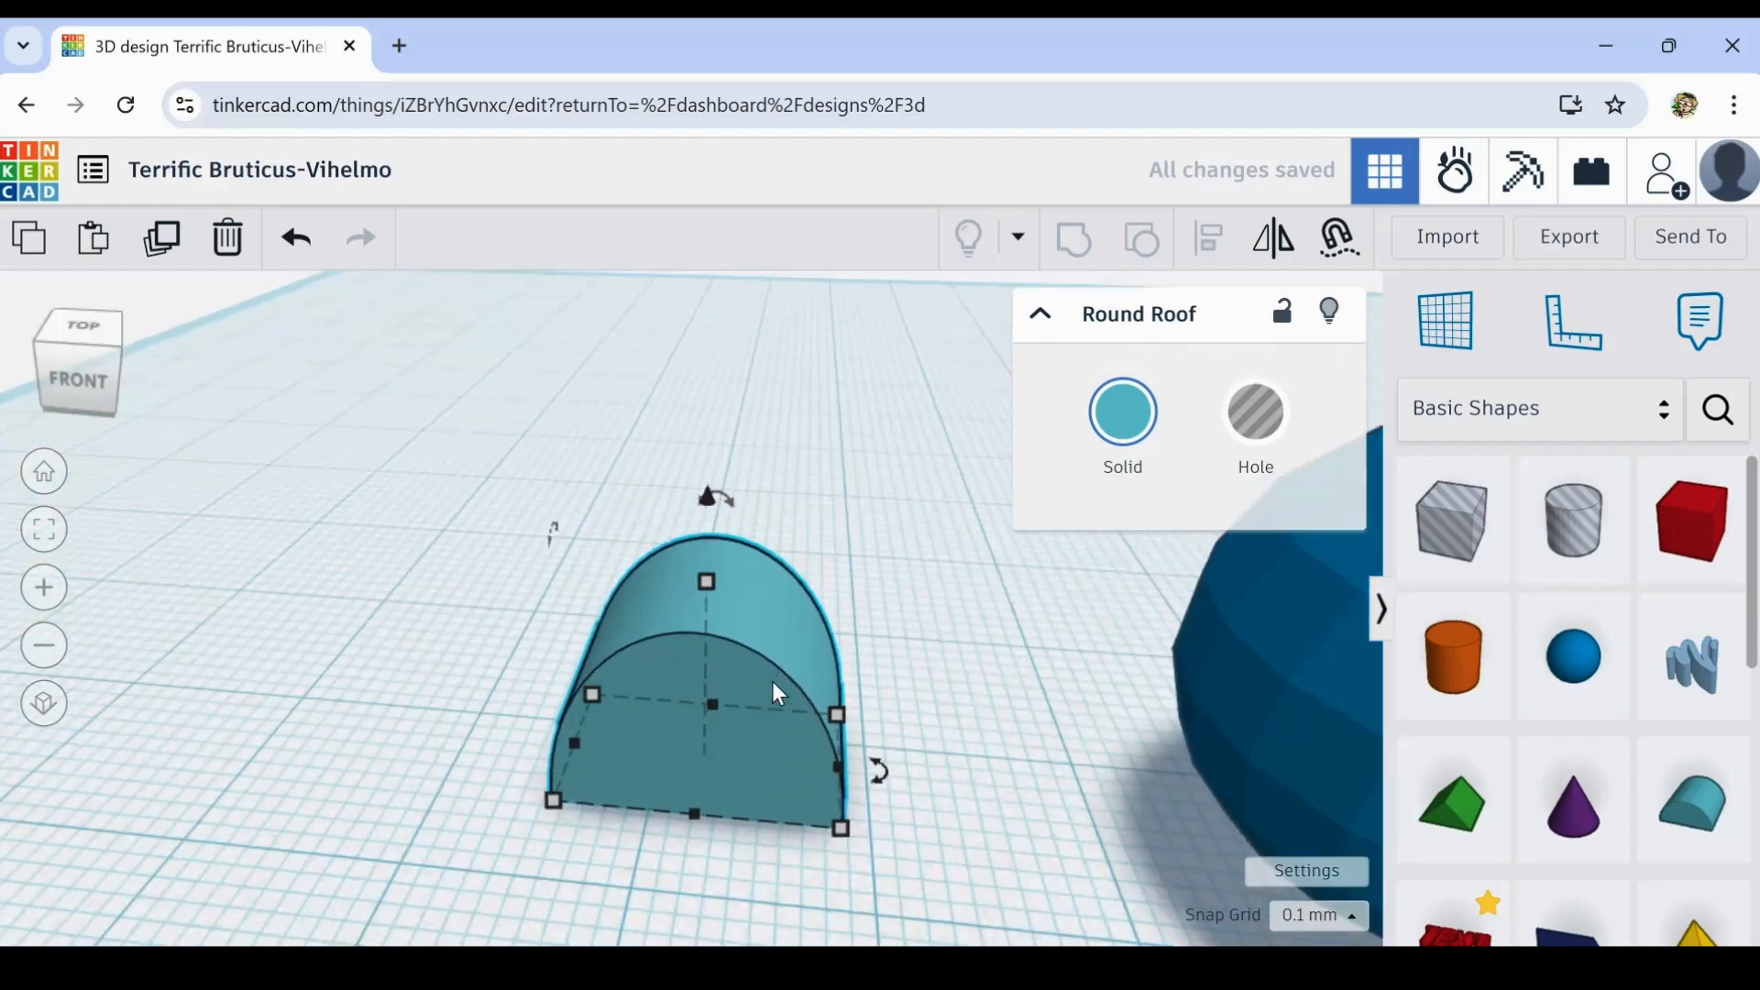
pyautogui.scroll(-3, 772, 680)
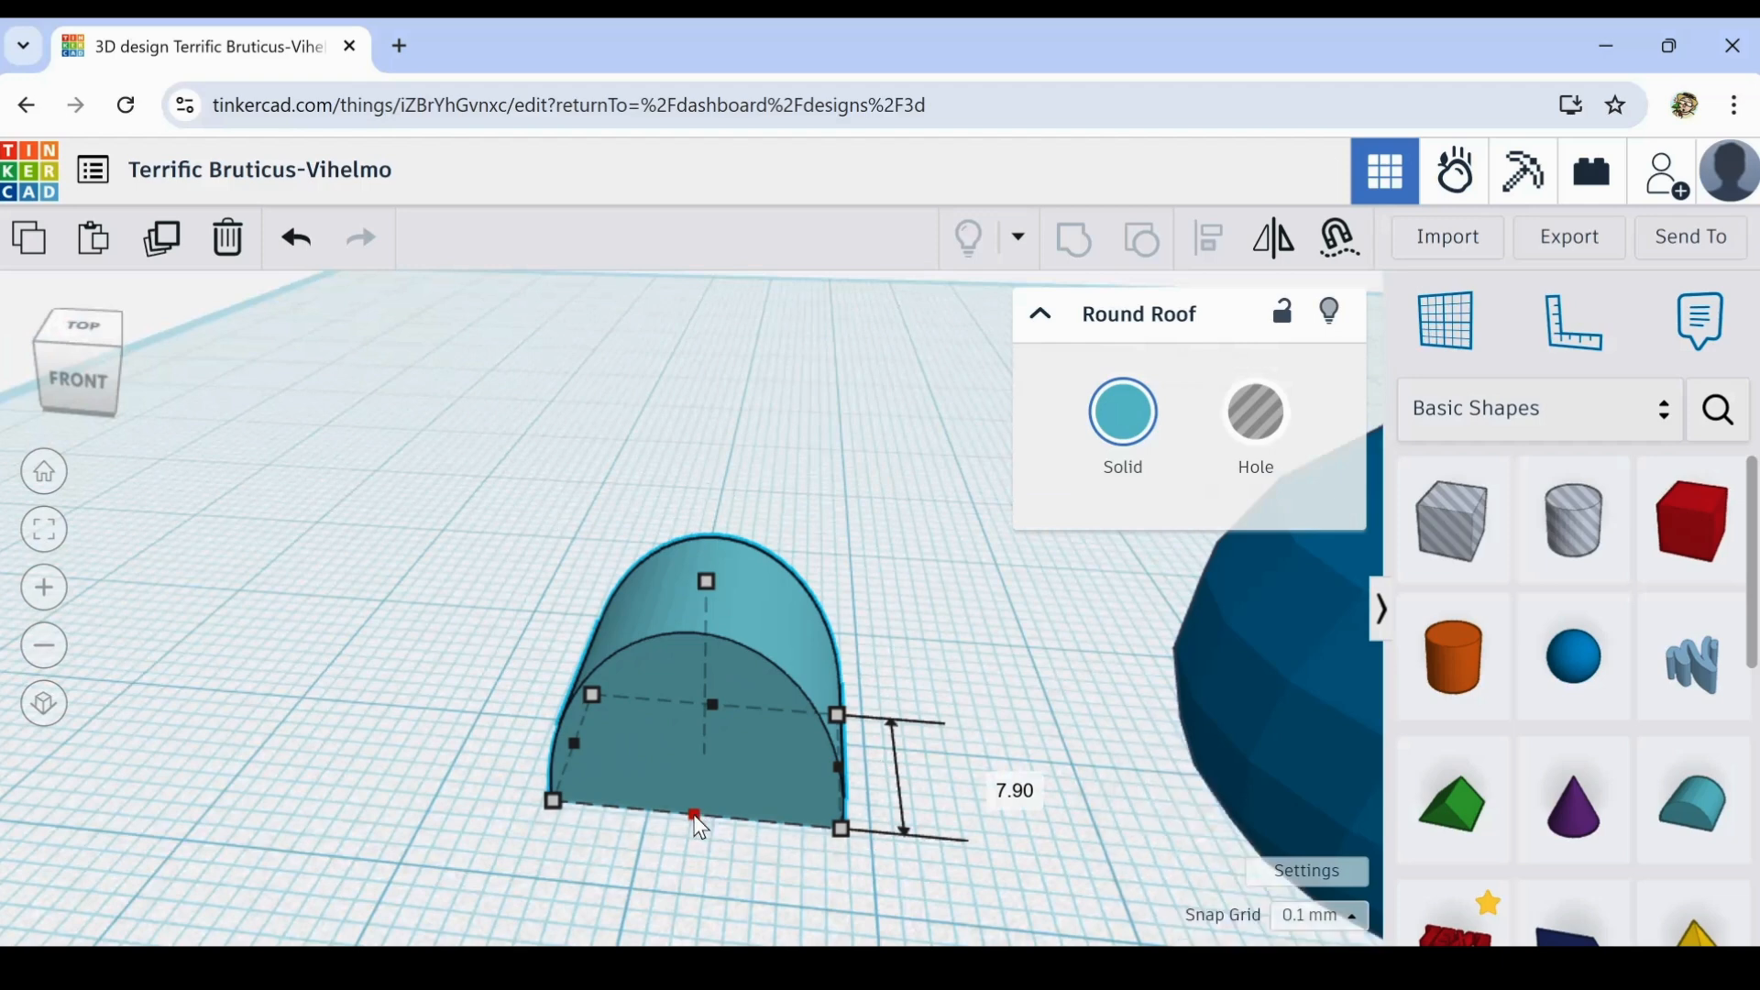
pyautogui.moveTo(700, 816); pyautogui.dragTo(711, 782)
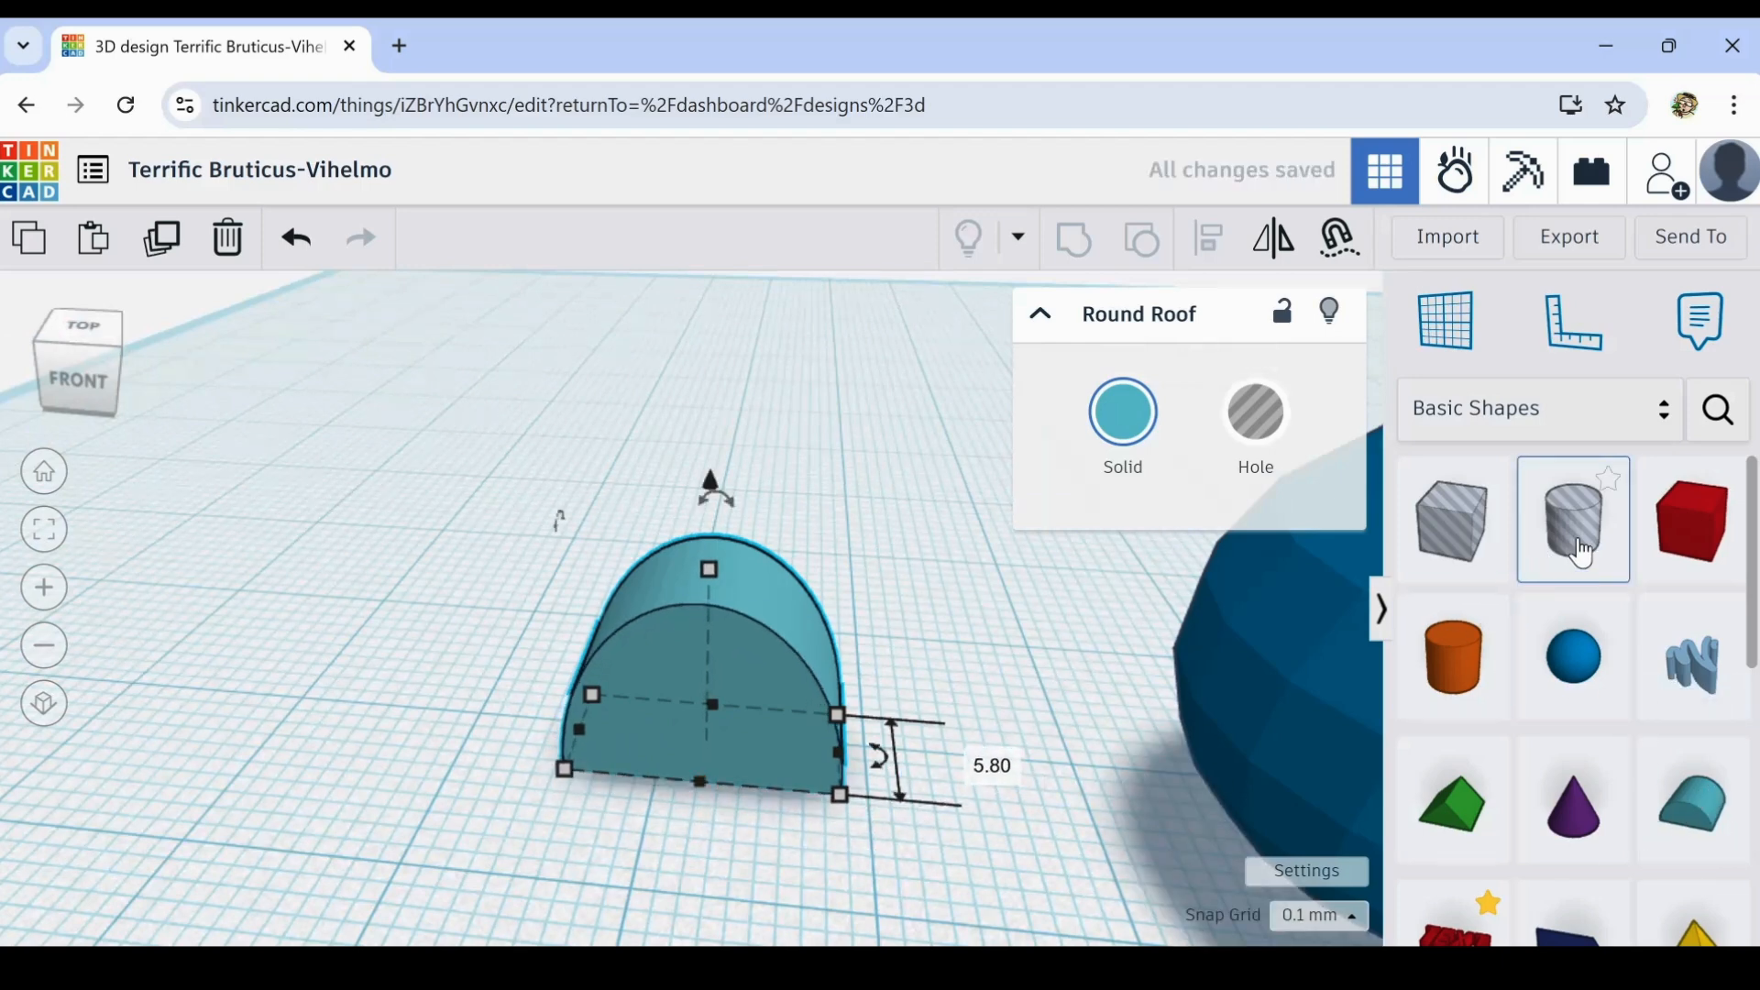
# - Place a hole cylinder on the round roof's flat front face and shrink it to about 5.2 mm tall
pyautogui.moveTo(1575, 542); pyautogui.dragTo(688, 723)
pyautogui.scroll(-4, 1036, 792)
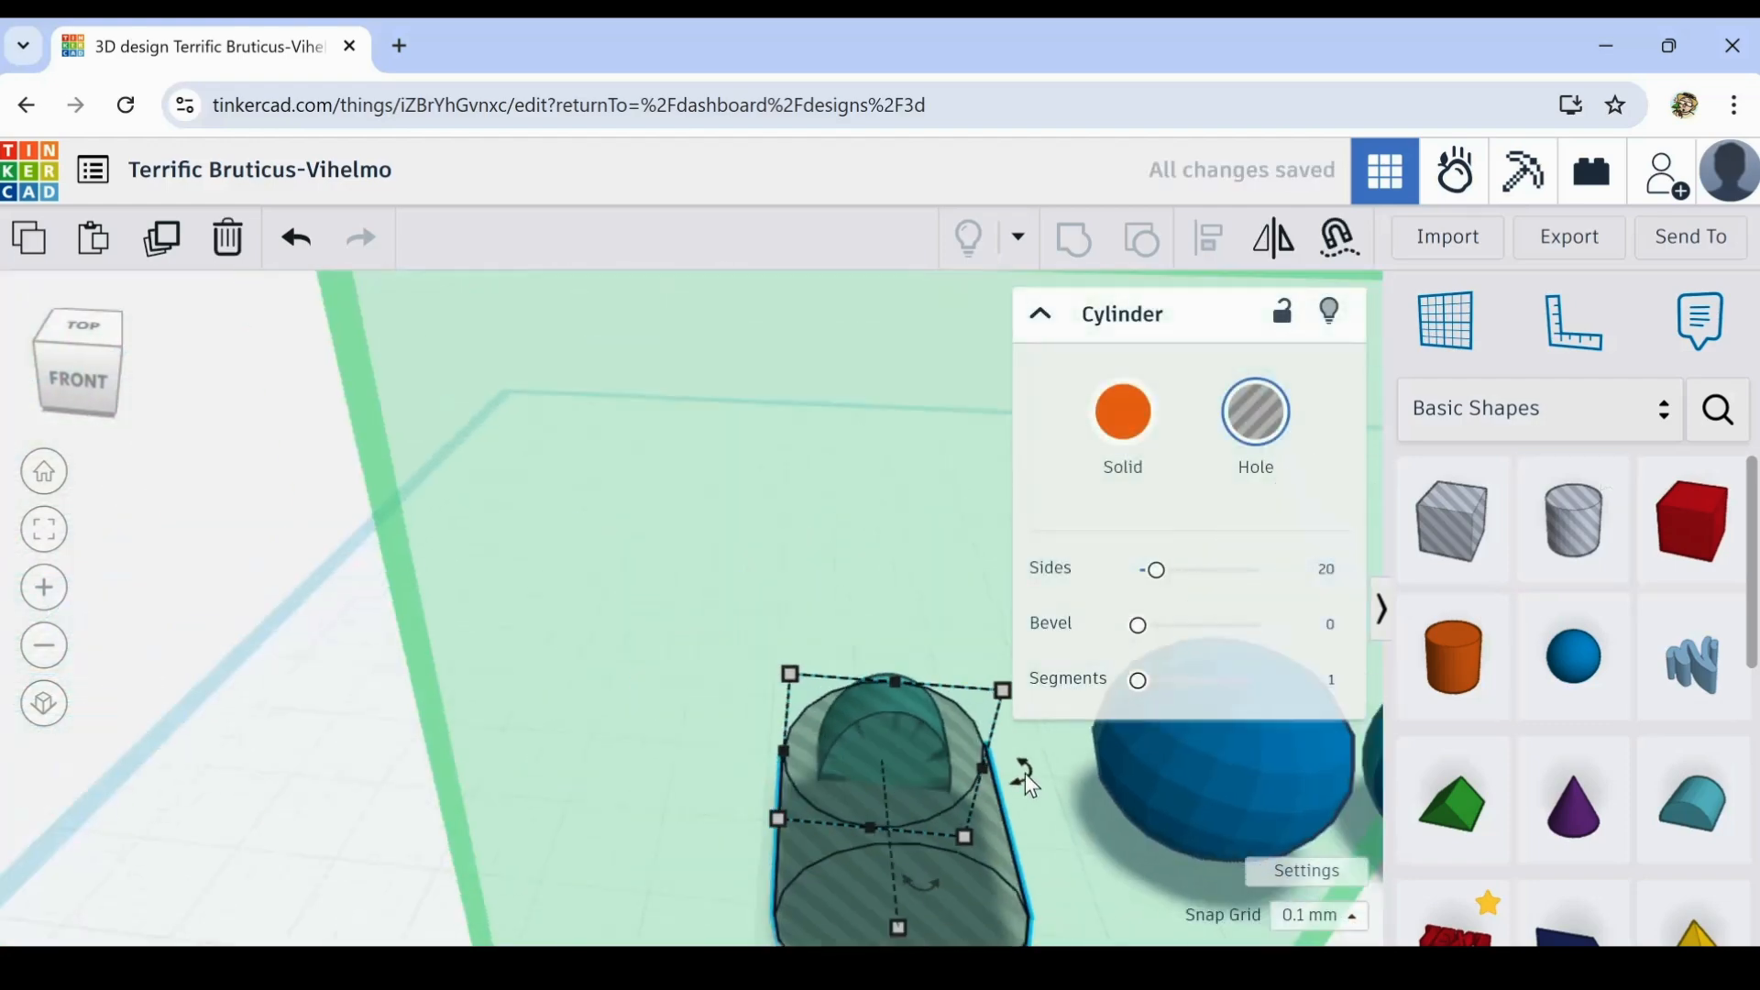
pyautogui.scroll(-2, 723, 762)
pyautogui.click(405, 811)
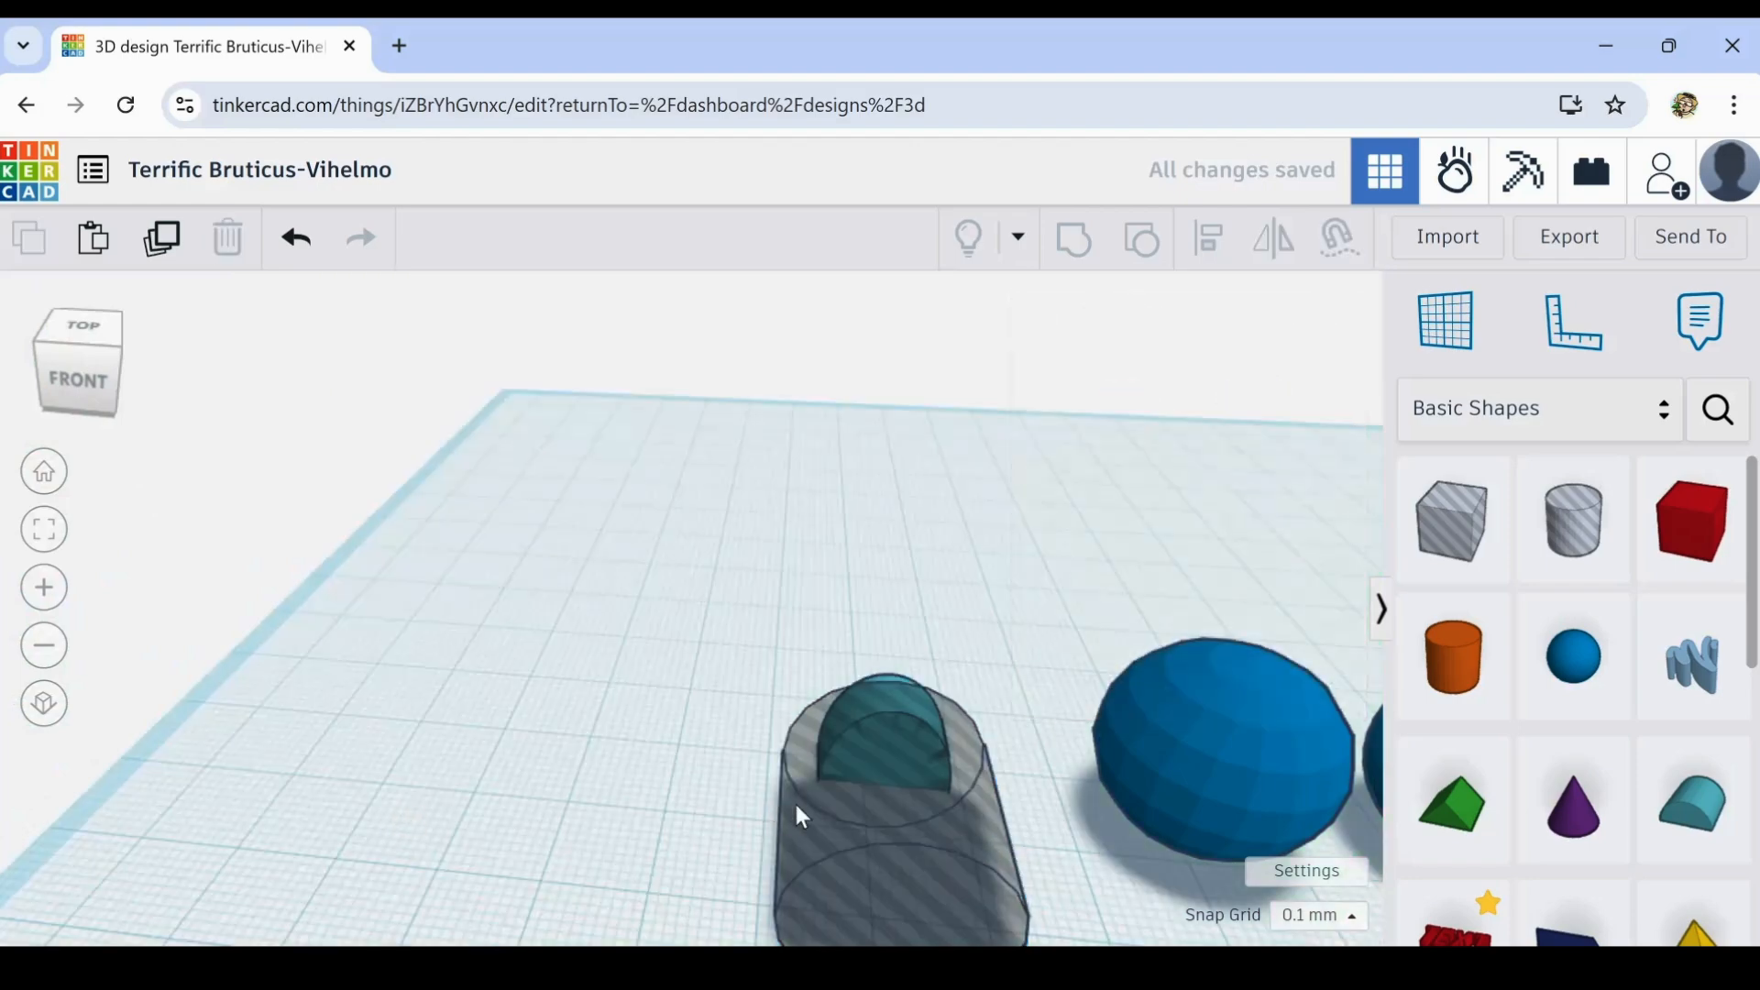
pyautogui.moveTo(1108, 809); pyautogui.dragTo(312, 683, button='right')
pyautogui.click(418, 730)
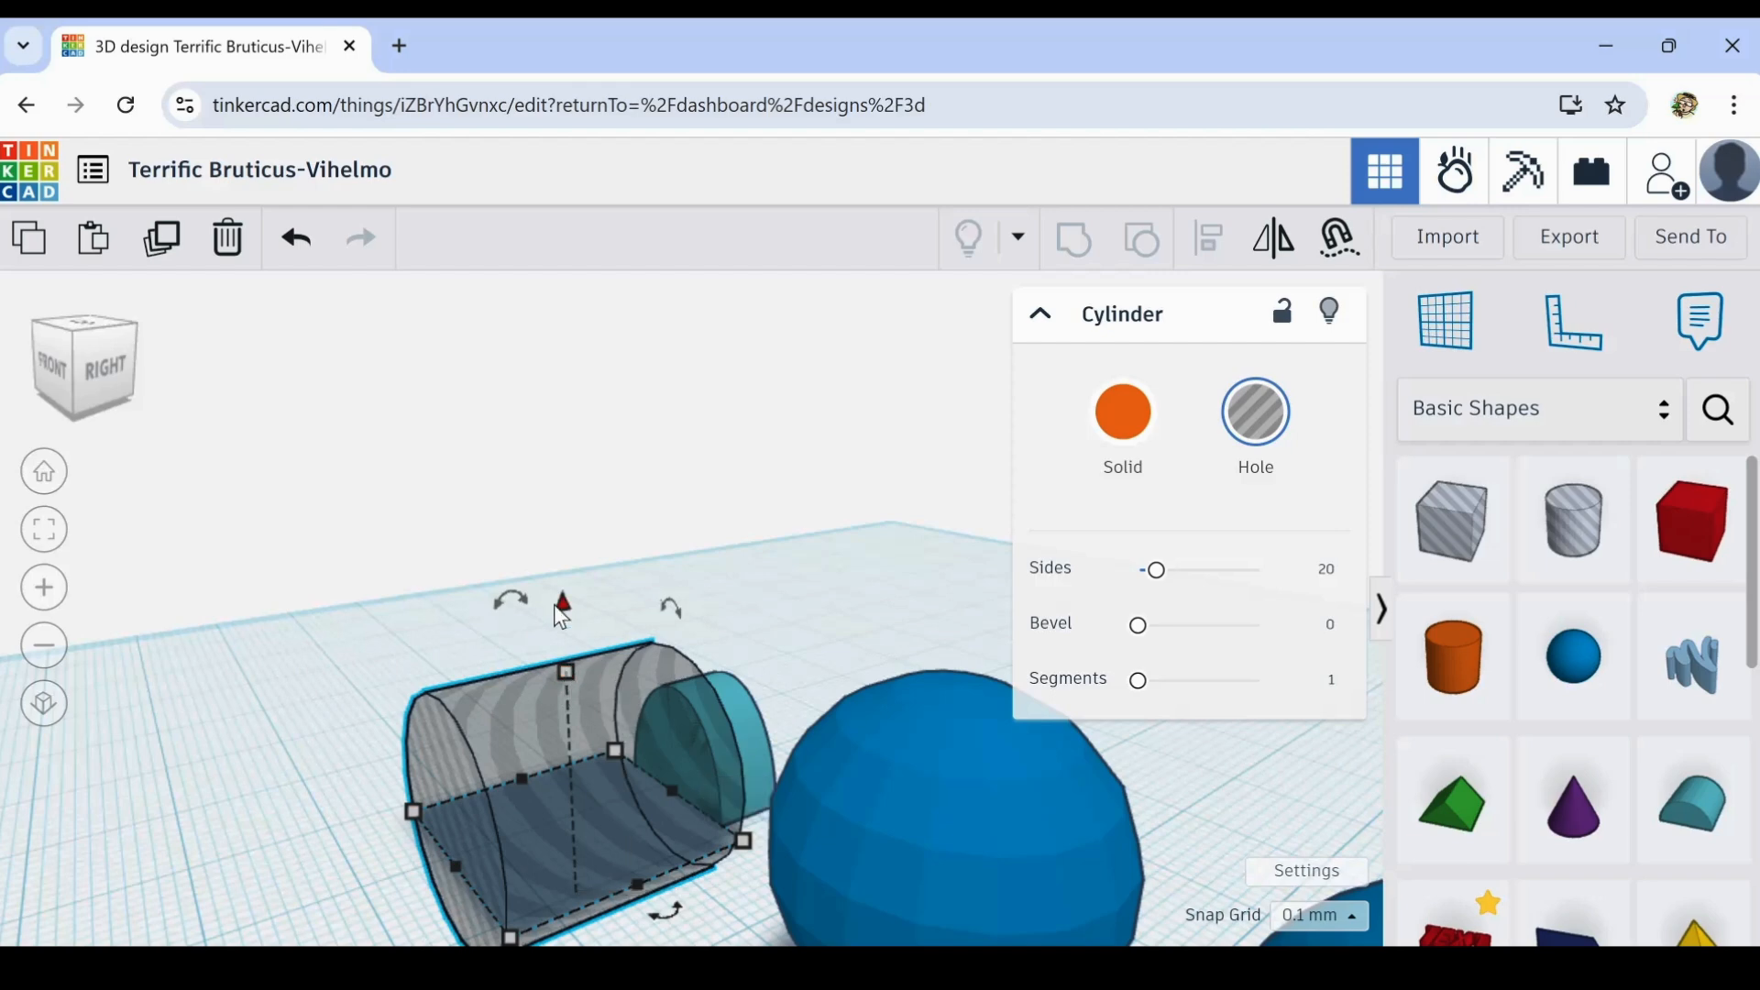
pyautogui.moveTo(565, 675); pyautogui.dragTo(553, 839)
pyautogui.scroll(2, 550, 866)
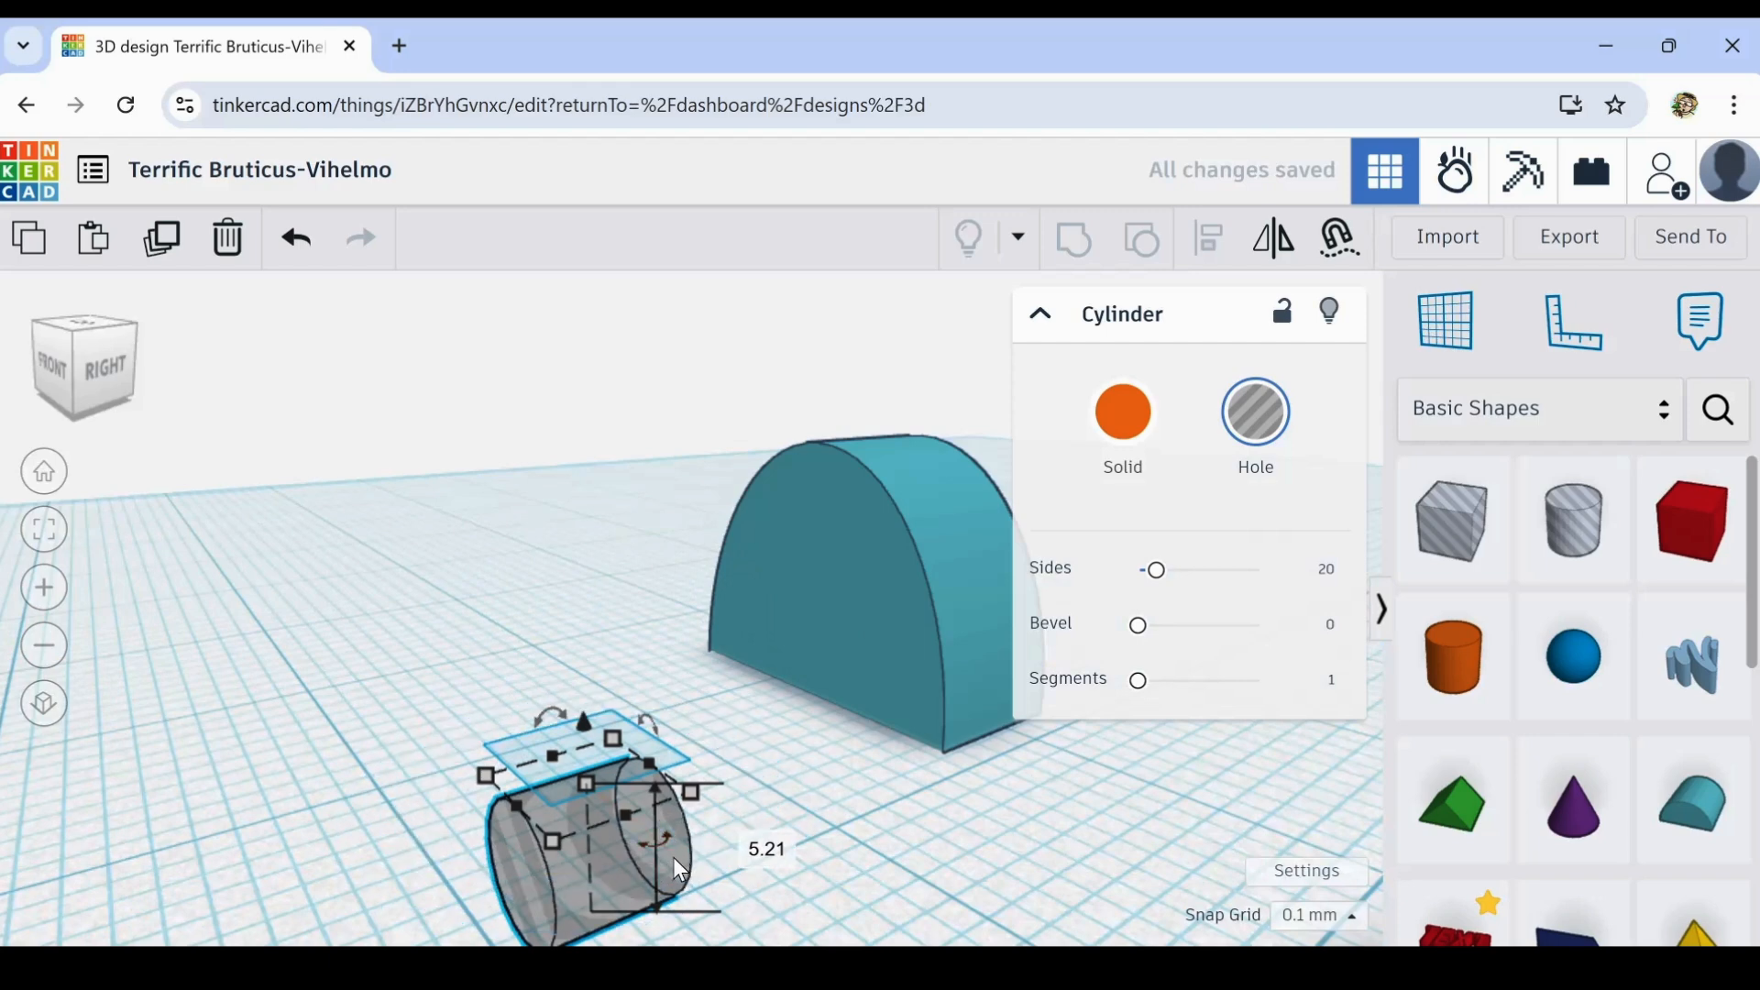
# - Nudge the small hole cylinder in 0.1 mm increments toward the round roof
pyautogui.press('Up')
pyautogui.press('Up')
pyautogui.press('Up')
pyautogui.press('Up')
pyautogui.press('Up')
pyautogui.press('Up')
pyautogui.press('Up')
pyautogui.press('Up')
pyautogui.press('Up')
pyautogui.press('Up')
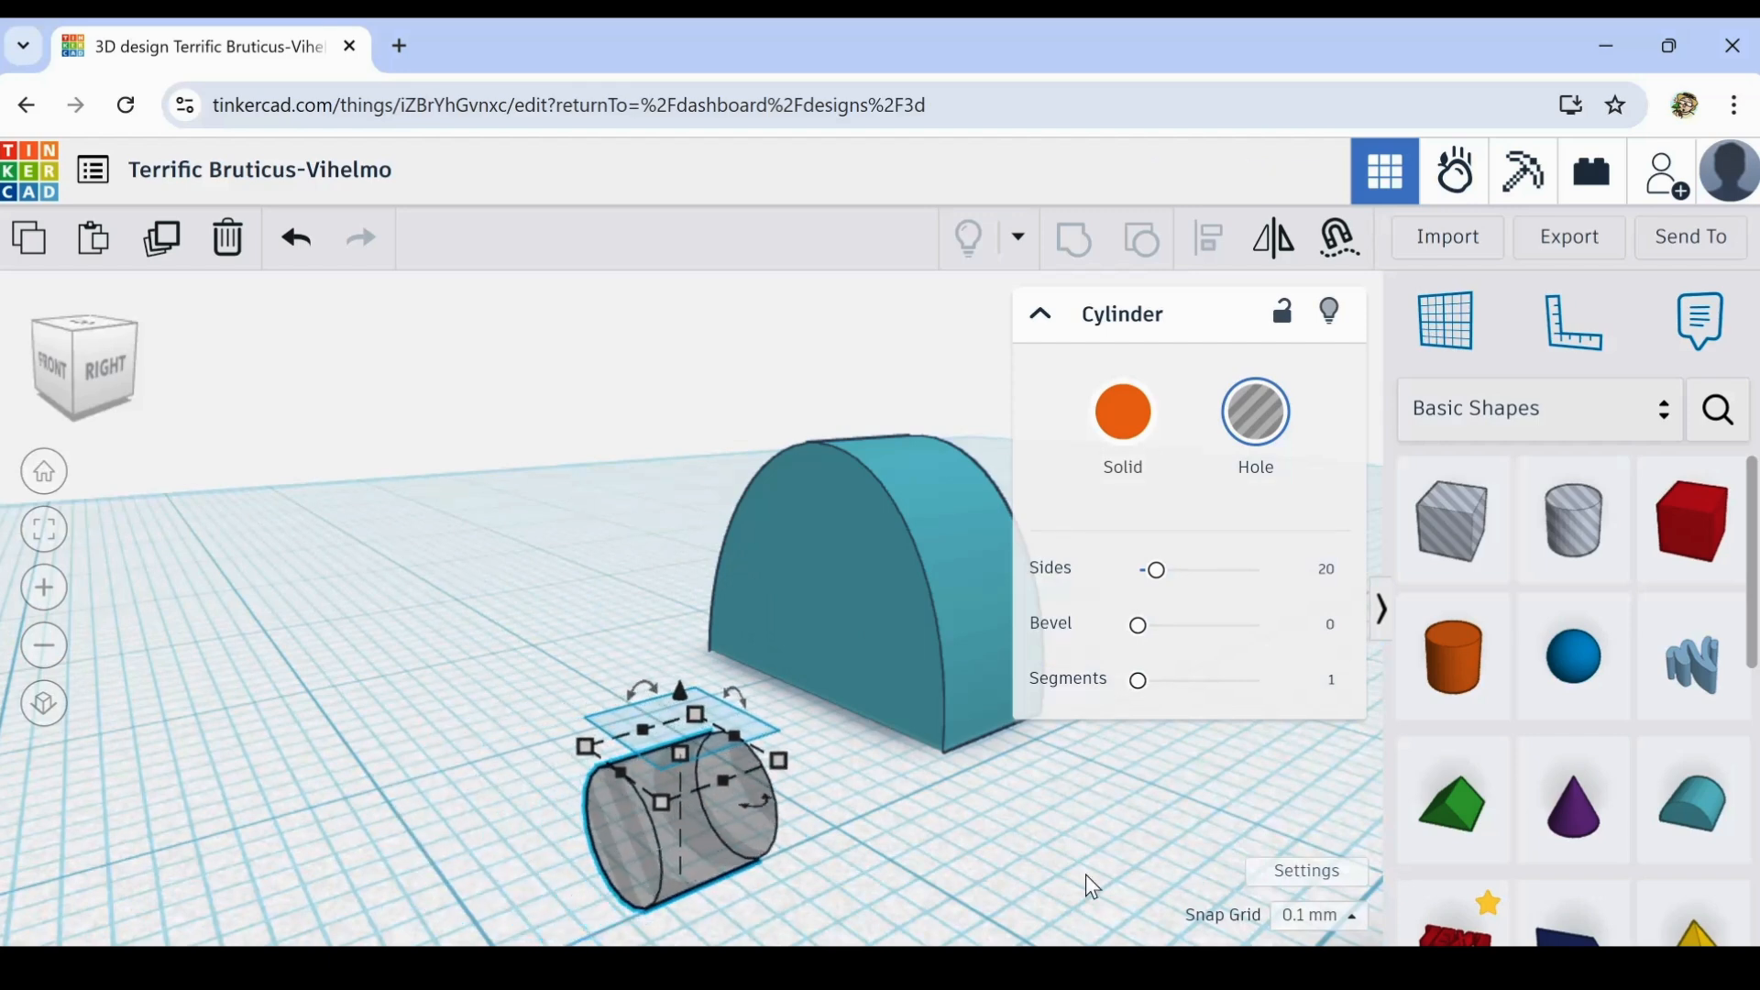
# - Set the snap grid to 1.0 mm and nudge the hole cylinder sideways and closer to the round roof's base
pyautogui.click(1347, 915)
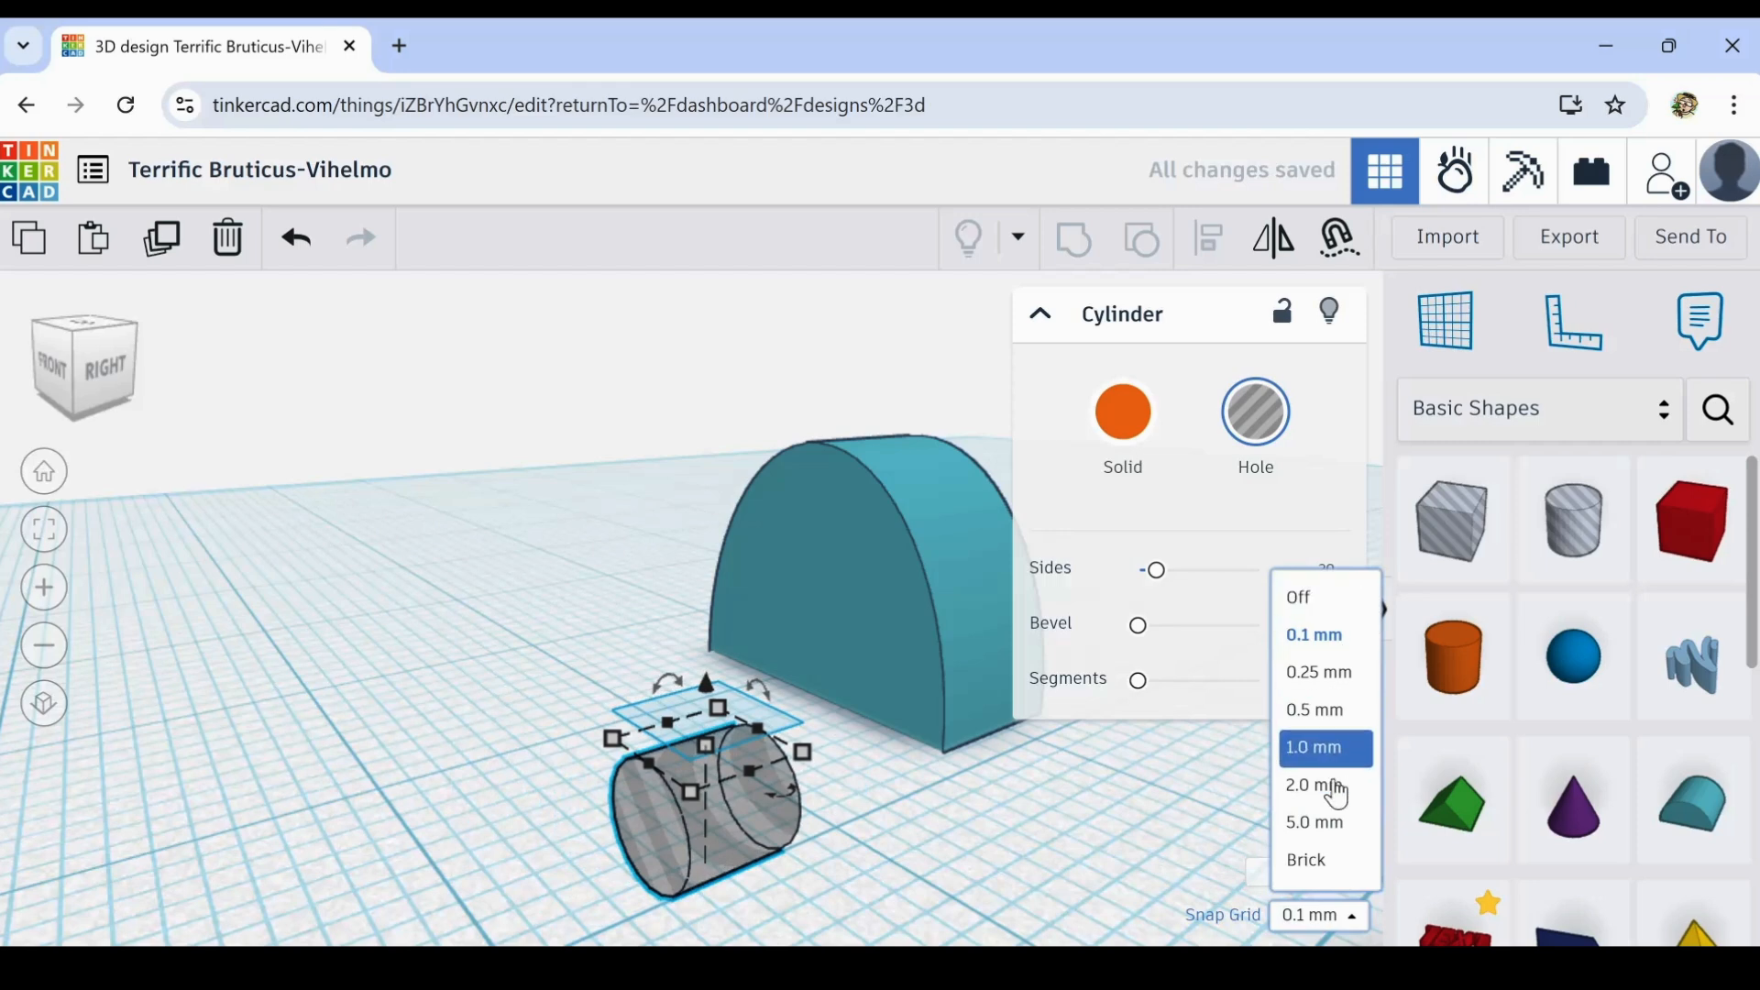
pyautogui.click(1333, 748)
pyautogui.press('Down')
pyautogui.press('Left')
pyautogui.press('Left')
pyautogui.press('Left')
pyautogui.press('Left')
pyautogui.press('Left')
pyautogui.press('Left')
pyautogui.press('Left')
pyautogui.press('Left')
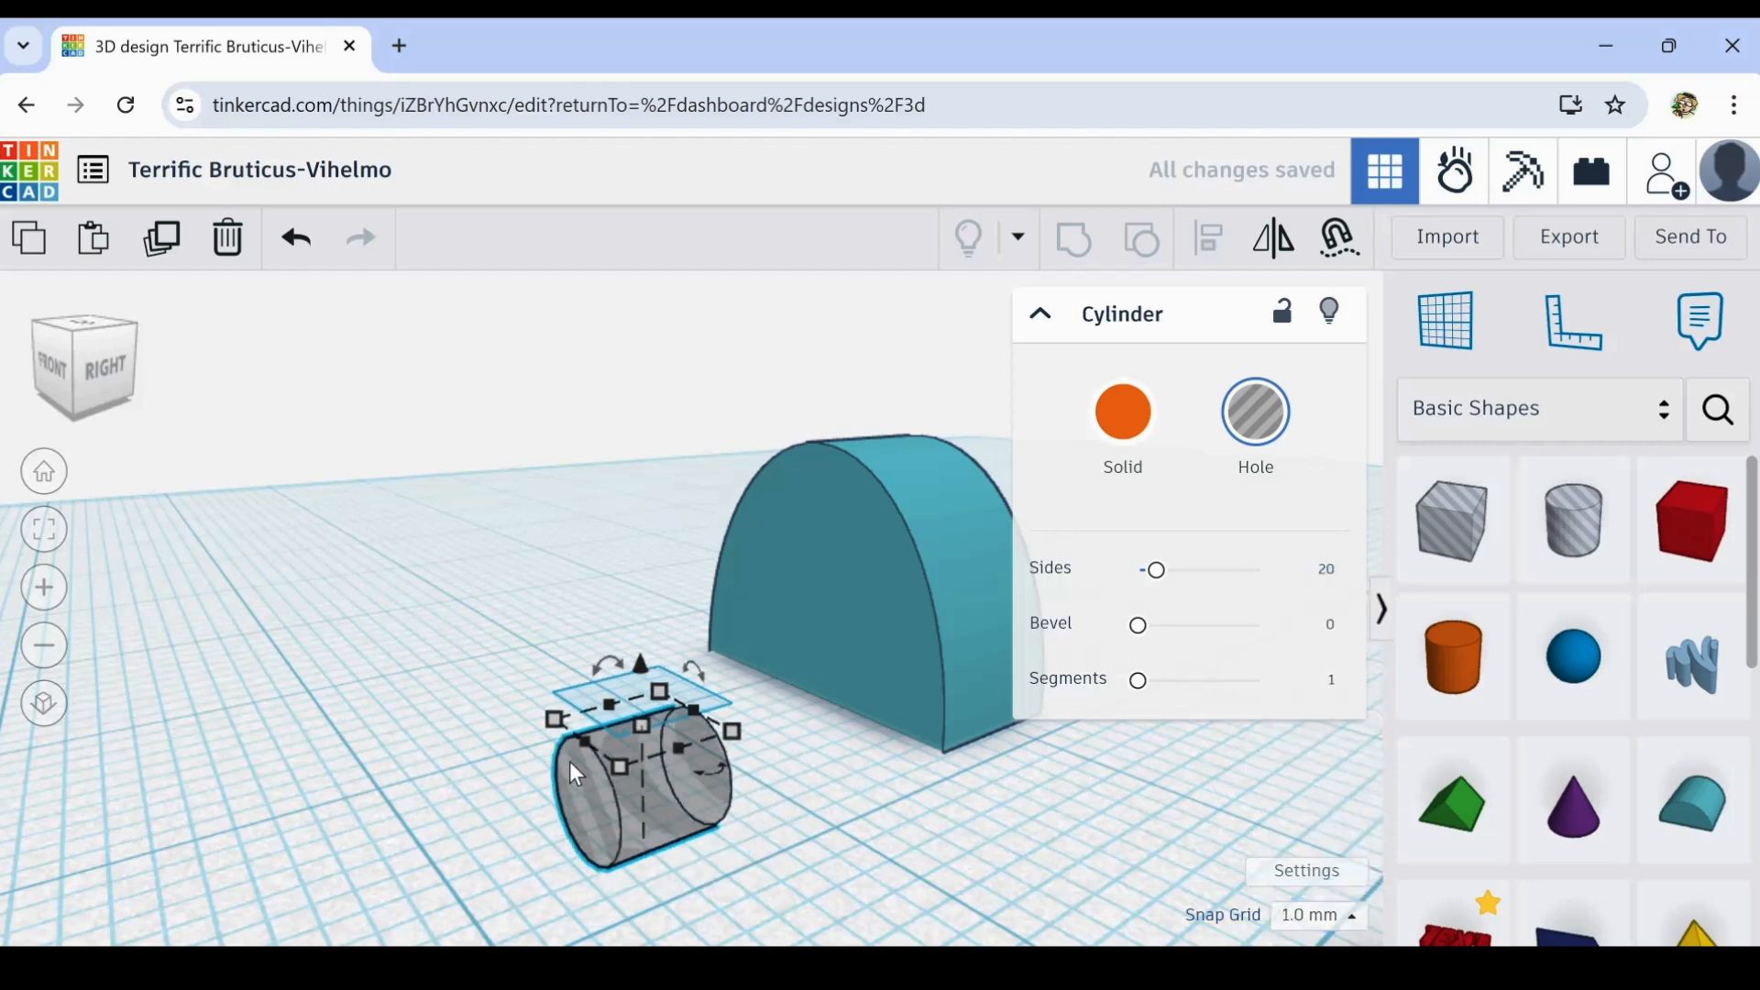
pyautogui.press('Up')
pyautogui.press('Up')
pyautogui.press('Up')
pyautogui.press('Up')
pyautogui.press('Up')
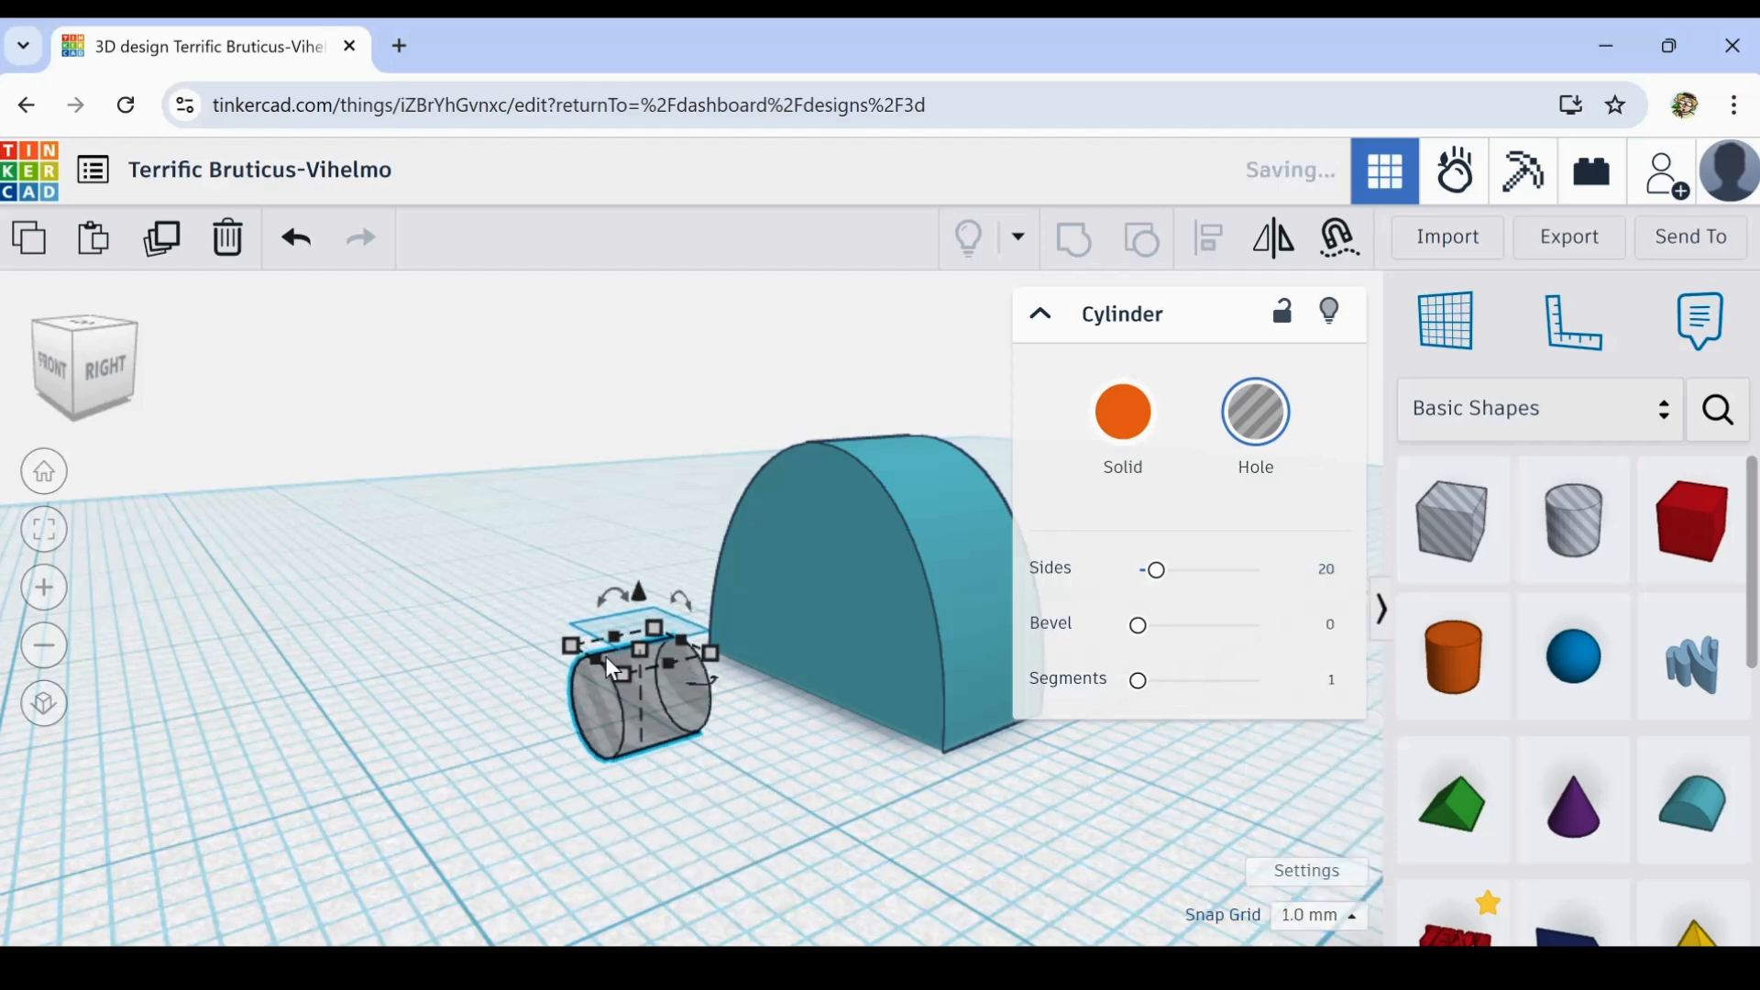
# - Lengthen the hole cylinder along its axis and nudge it into the lower part of the round roof's flat face
pyautogui.moveTo(598, 664); pyautogui.dragTo(439, 759)
pyautogui.press('Up')
pyautogui.press('Up')
pyautogui.press('Up')
pyautogui.press('Up')
pyautogui.press('Up')
pyautogui.press('Up')
pyautogui.press('Up')
pyautogui.press('Up')
pyautogui.press('Up')
pyautogui.press('Up')
pyautogui.press('Up')
pyautogui.press('Up')
pyautogui.press('Up')
pyautogui.press('Up')
pyautogui.press('Up')
pyautogui.press('Up')
pyautogui.press('Up')
pyautogui.press('Up')
pyautogui.press('Up')
pyautogui.press('Up')
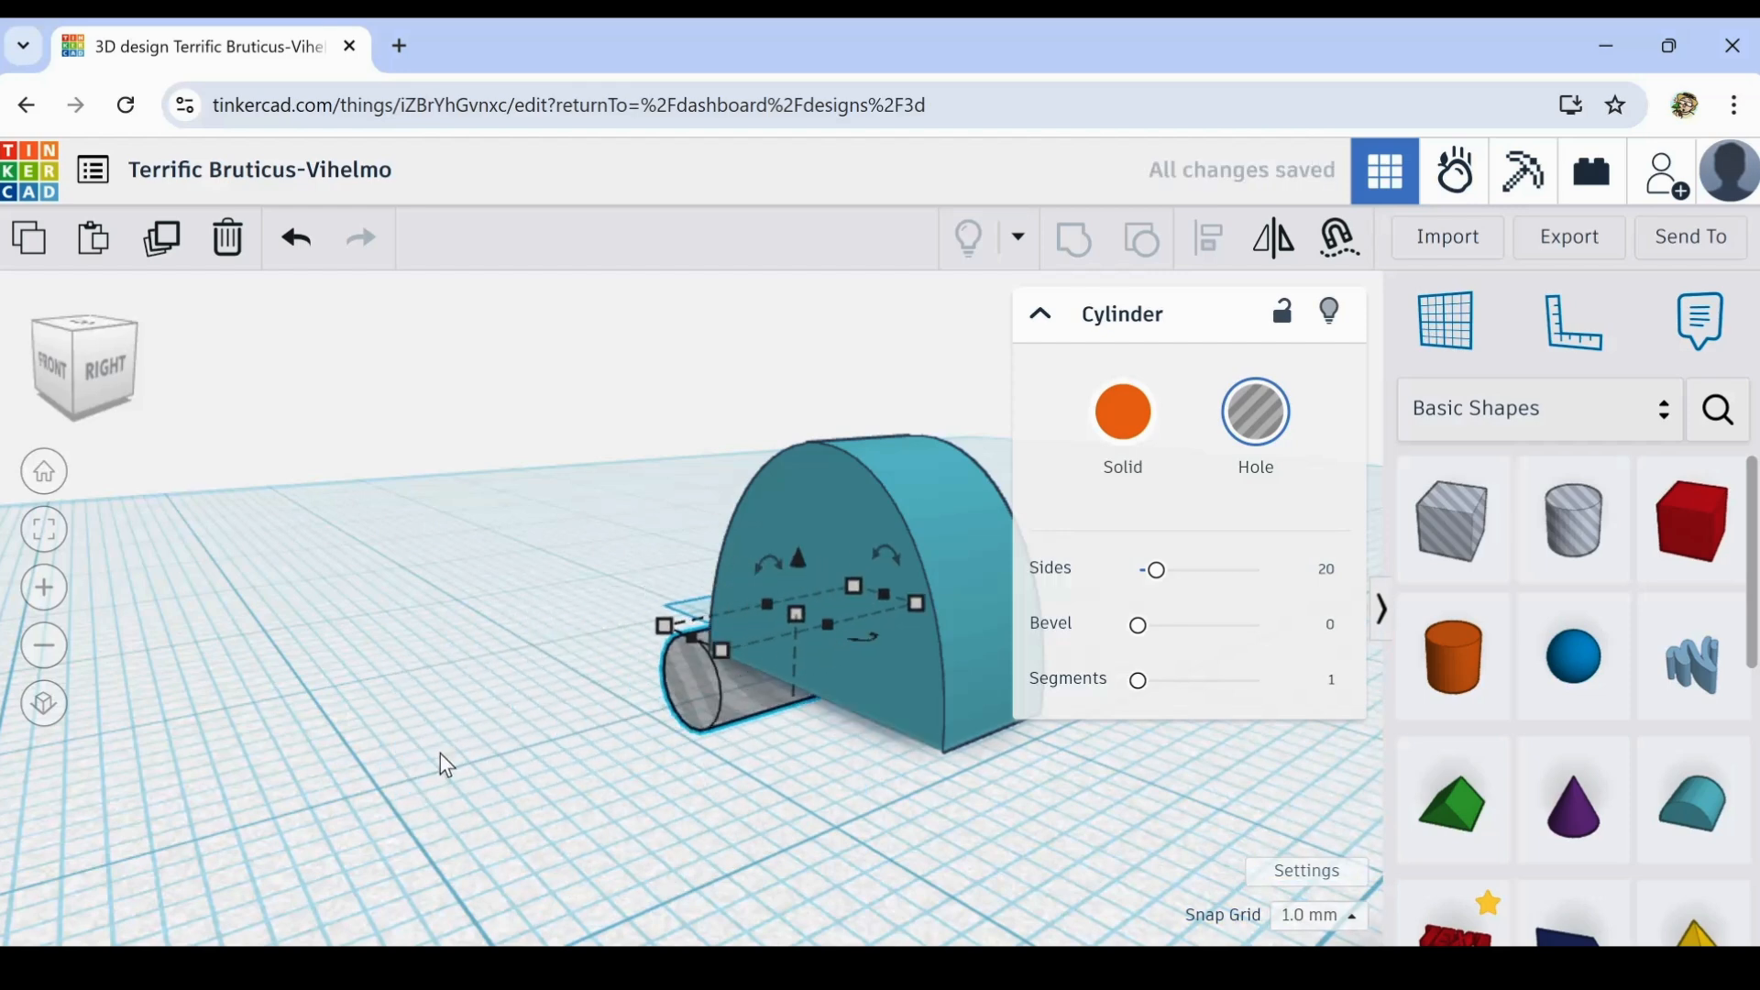
# - Nudge the hole cylinder back and sideways until it sits beneath the middle of the round roof's flat front face
pyautogui.press('Up')
pyautogui.press('Up')
pyautogui.press('Up')
pyautogui.press('Up')
pyautogui.press('Up')
pyautogui.press('Up')
pyautogui.press('Up')
pyautogui.press('Up')
pyautogui.press('Up')
pyautogui.press('Up')
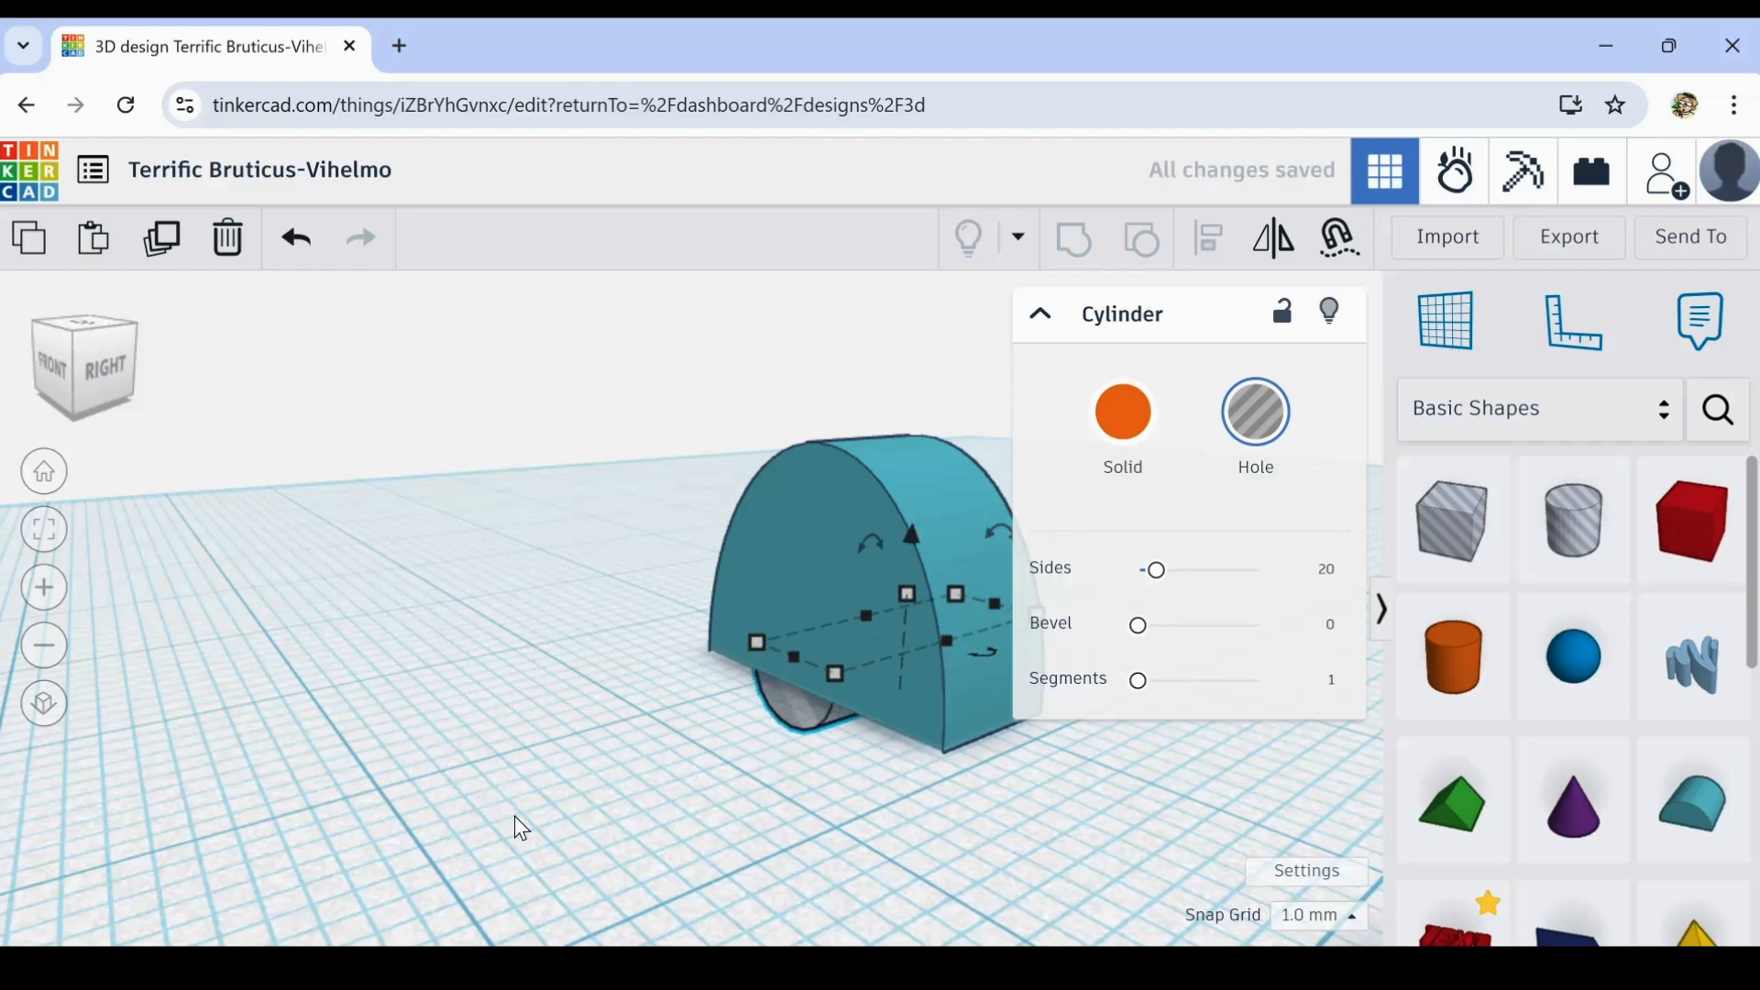
pyautogui.press('Right')
pyautogui.press('Right')
pyautogui.press('Right')
pyautogui.press('Right')
pyautogui.press('Right')
pyautogui.press('Down')
pyautogui.press('Down')
pyautogui.press('Down')
pyautogui.press('Down')
pyautogui.press('Down')
pyautogui.press('Down')
pyautogui.press('Down')
pyautogui.press('Down')
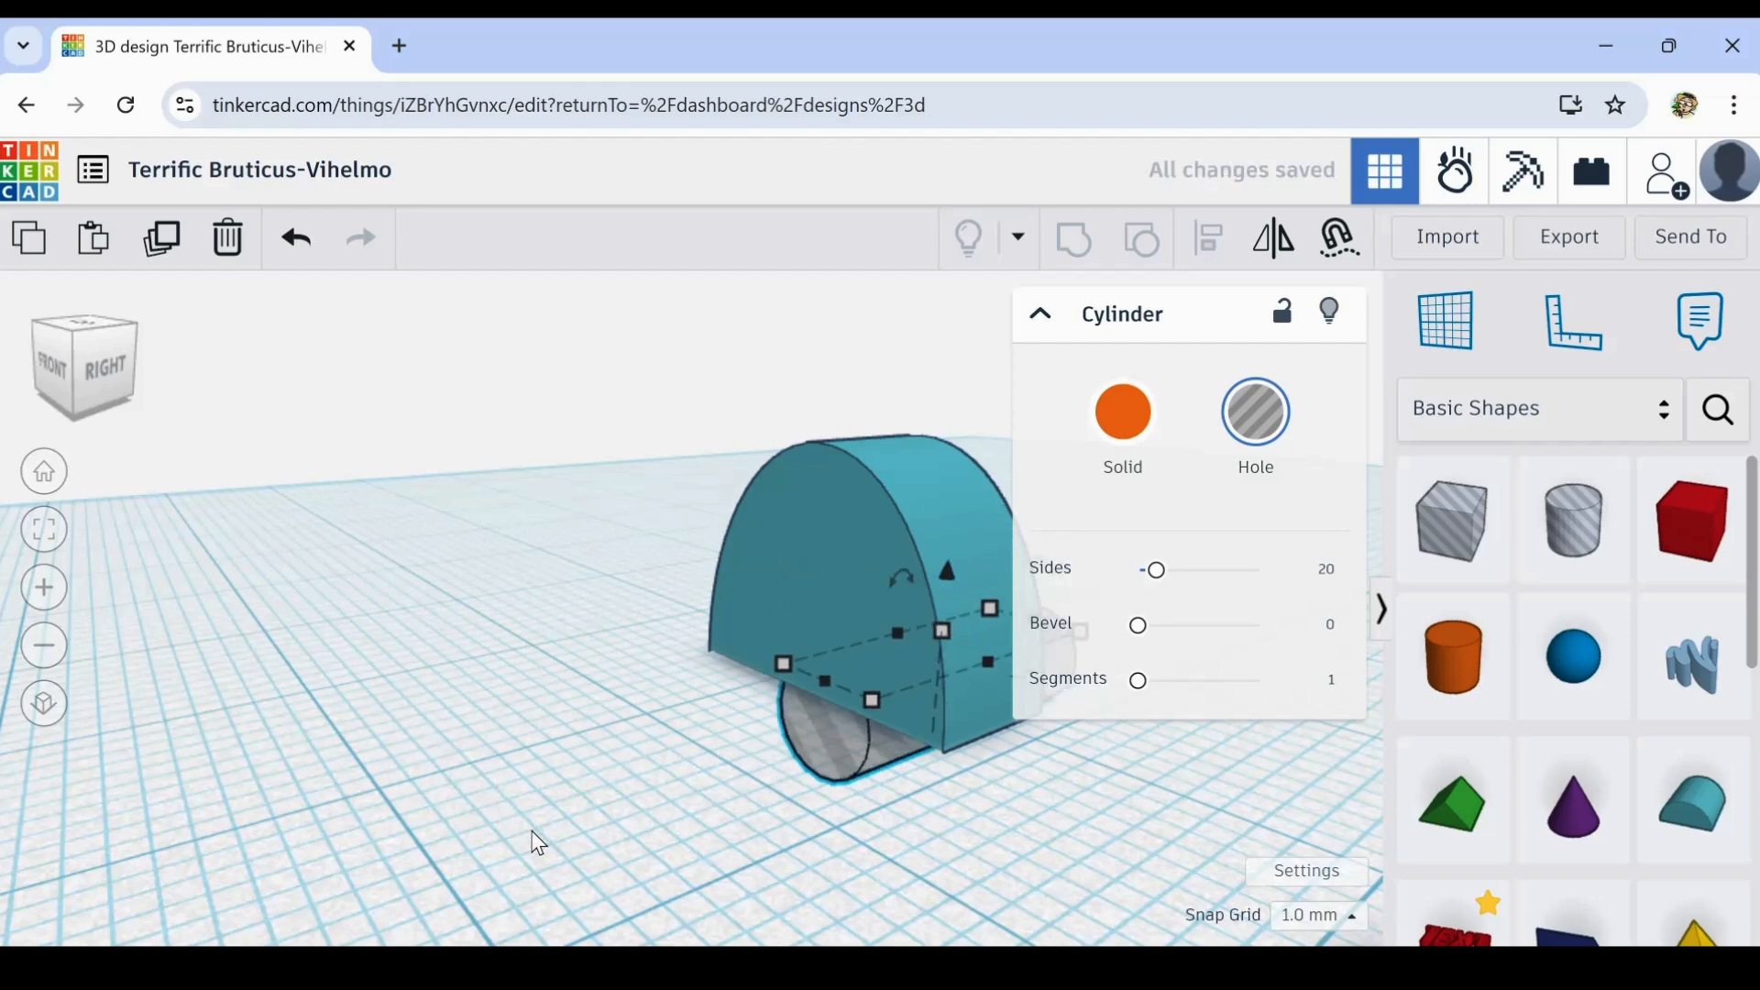
# - Raise the hole cylinder in 1.0 mm increments so it passes through the lower middle of the round roof
pyautogui.hotkey('ctrl', 'Up')
pyautogui.hotkey('ctrl', 'Up')
pyautogui.hotkey('ctrl', 'Up')
pyautogui.hotkey('ctrl', 'Up')
pyautogui.hotkey('ctrl', 'Up')
pyautogui.hotkey('ctrl', 'Up')
pyautogui.hotkey('ctrl', 'Up')
pyautogui.hotkey('ctrl', 'Up')
pyautogui.hotkey('ctrl', 'Up')
pyautogui.hotkey('ctrl', 'Up')
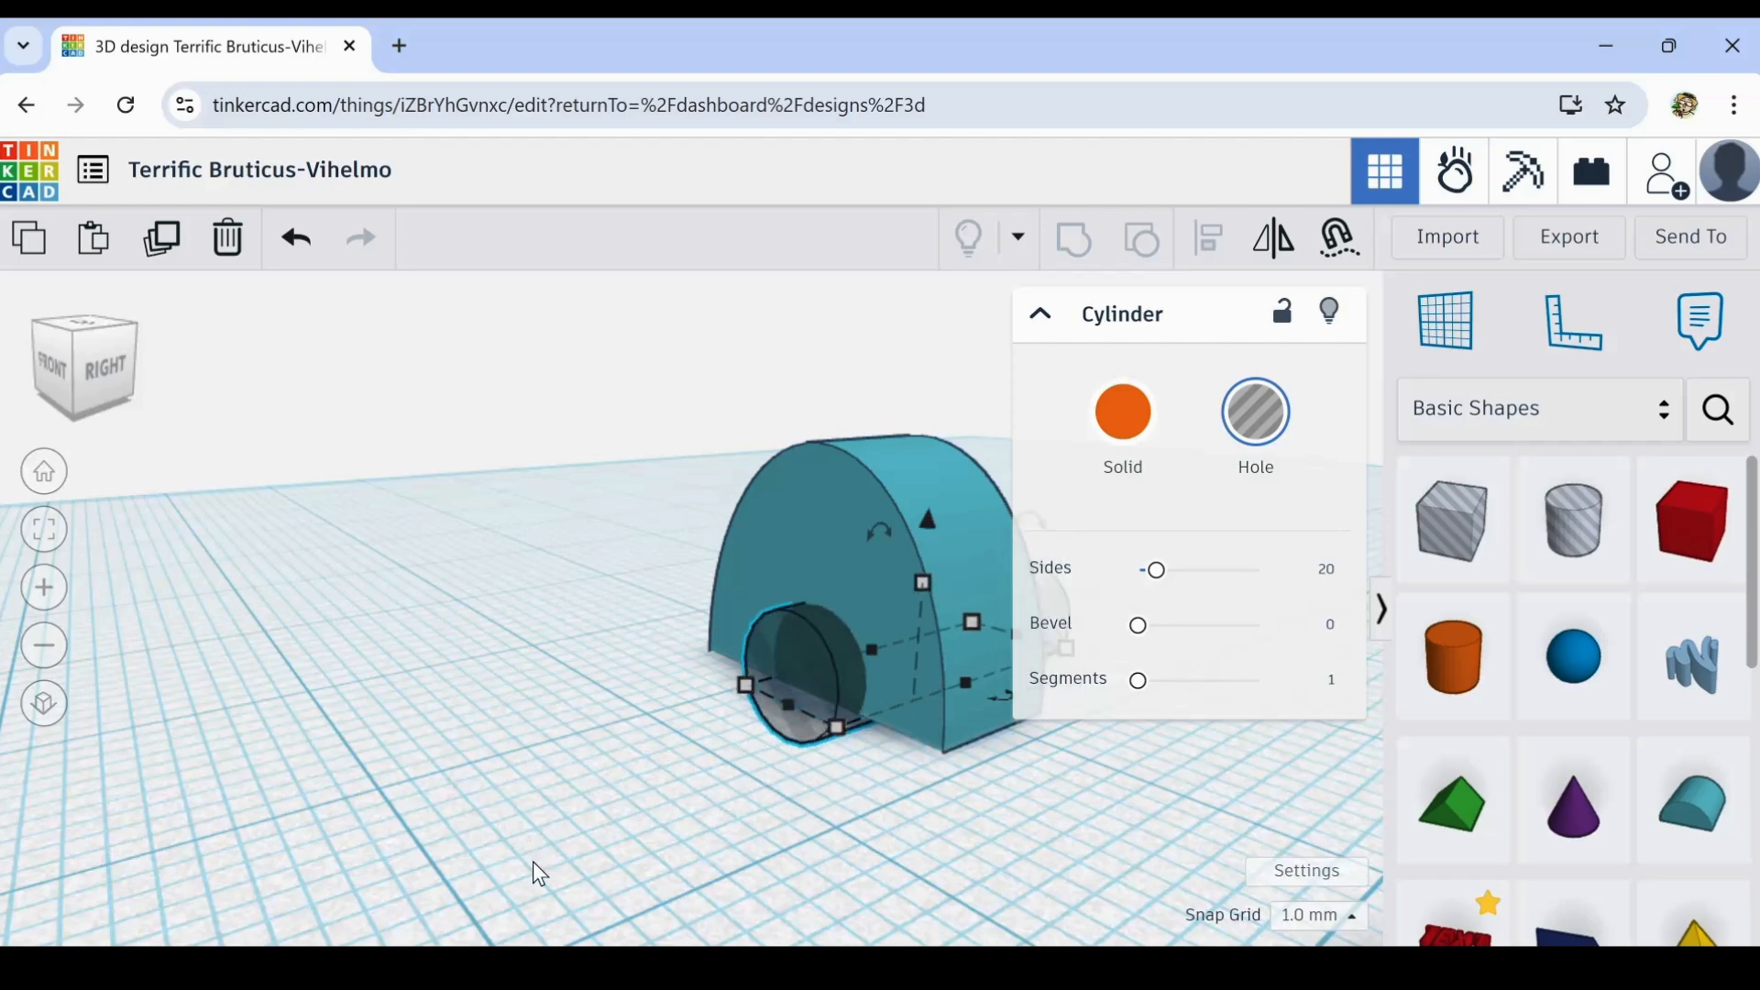
# - Set the hole cylinder to 64 sides and align it with the round roof by their centers, both sideways and vertically
pyautogui.moveTo(772, 809); pyautogui.dragTo(847, 838, button='right')
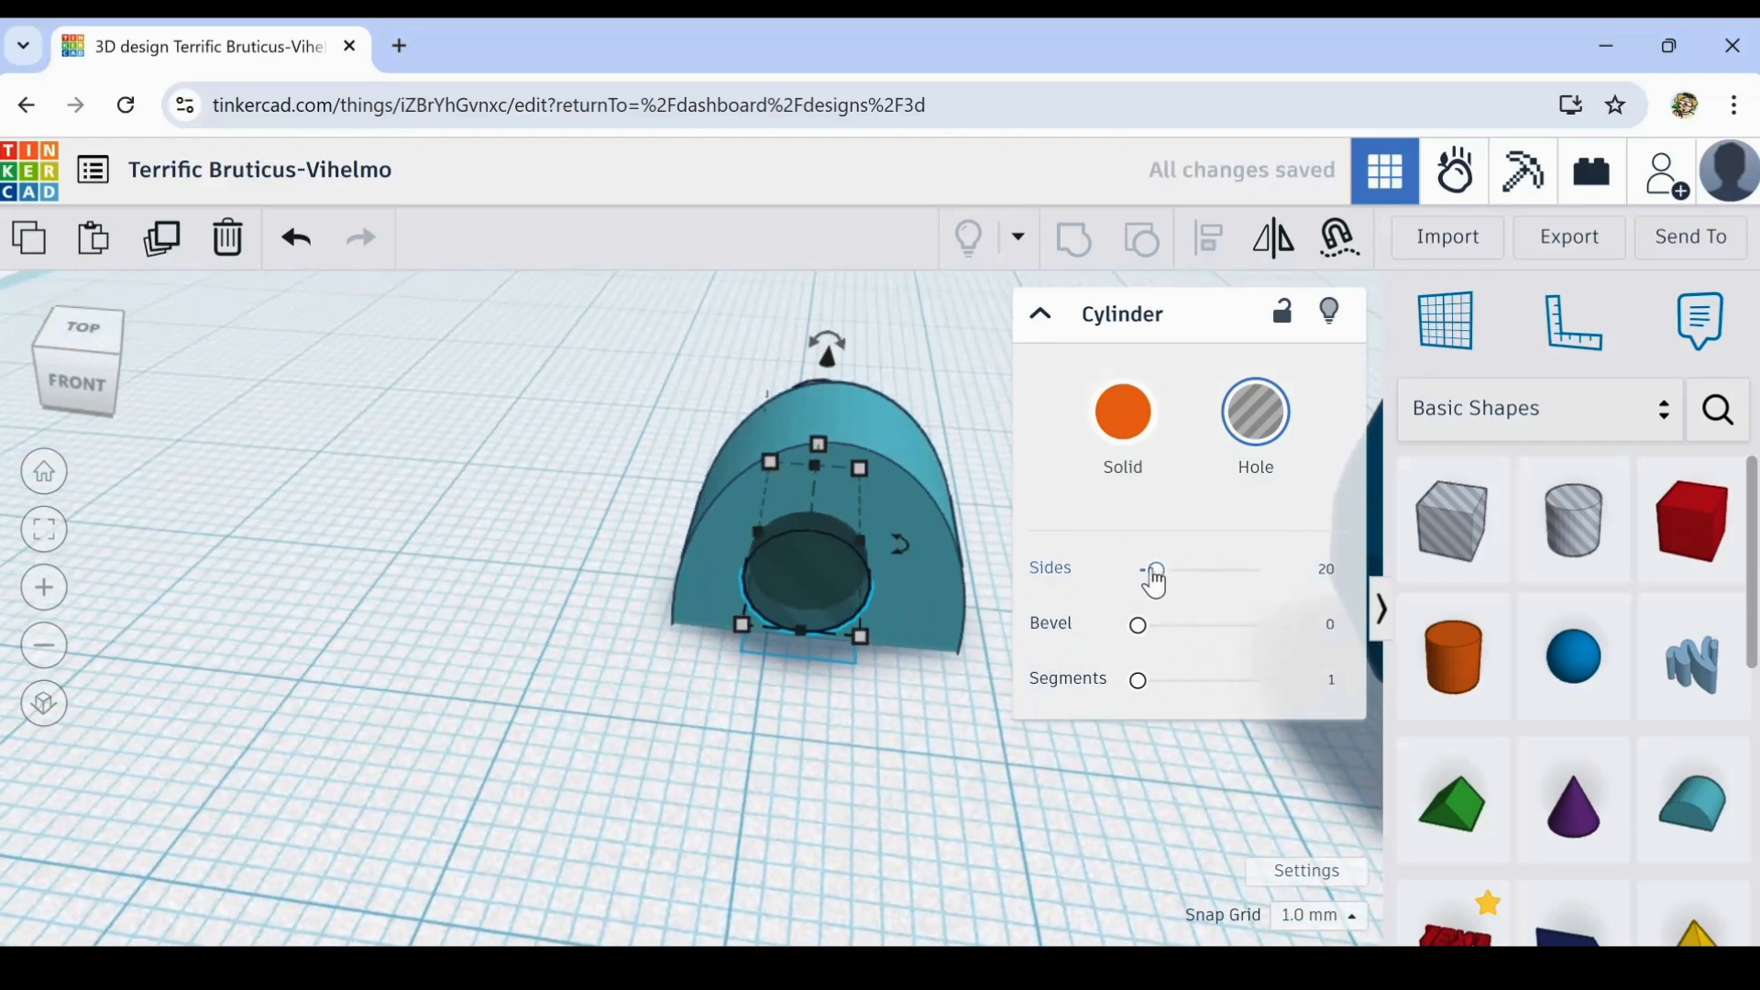
pyautogui.moveTo(1159, 582); pyautogui.dragTo(1327, 581)
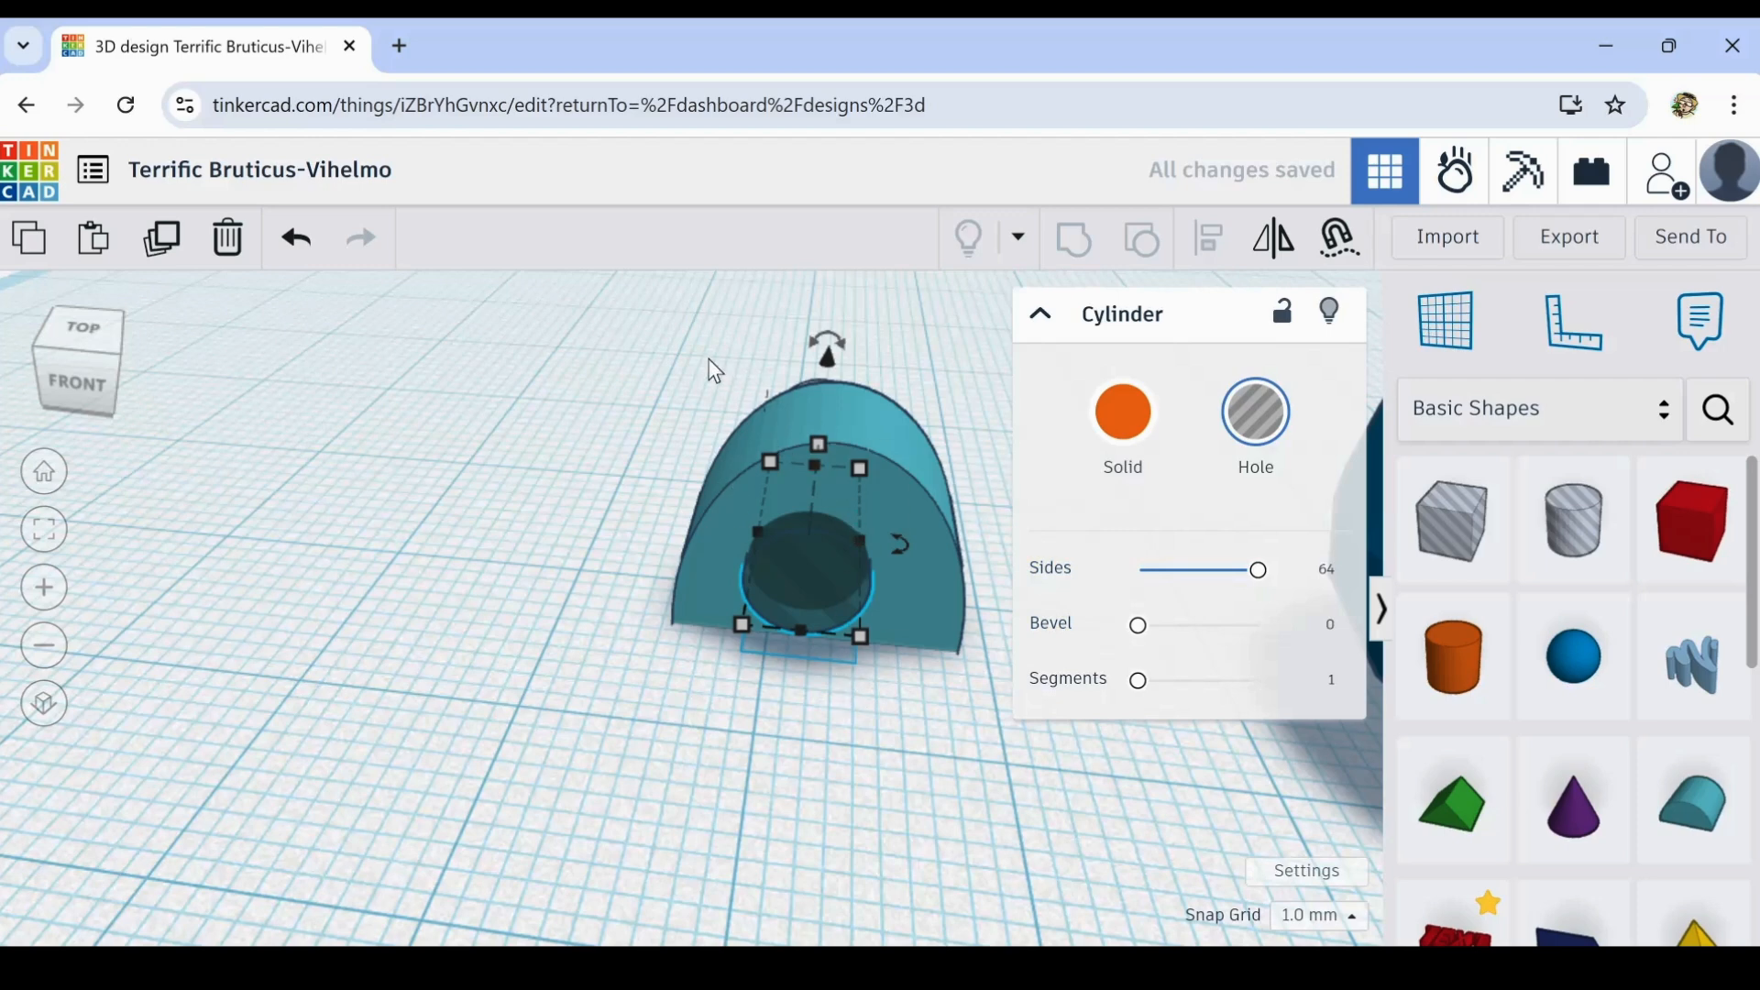
pyautogui.moveTo(683, 396); pyautogui.dragTo(874, 653)
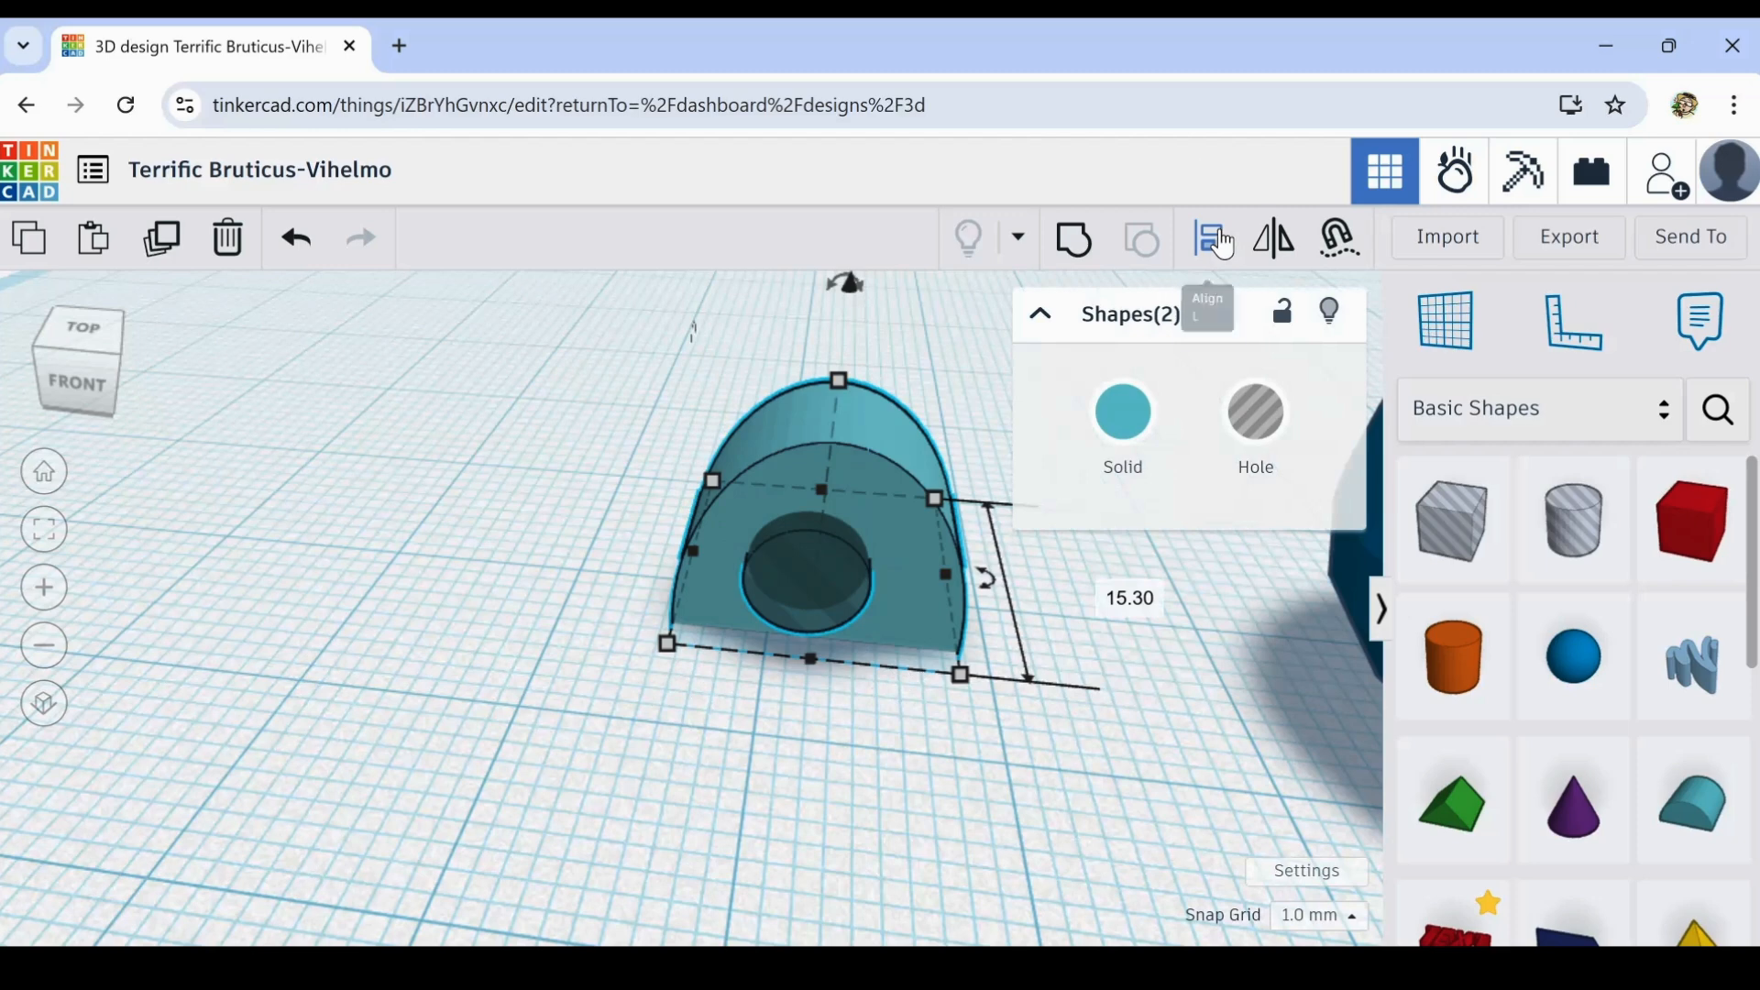
pyautogui.click(1212, 243)
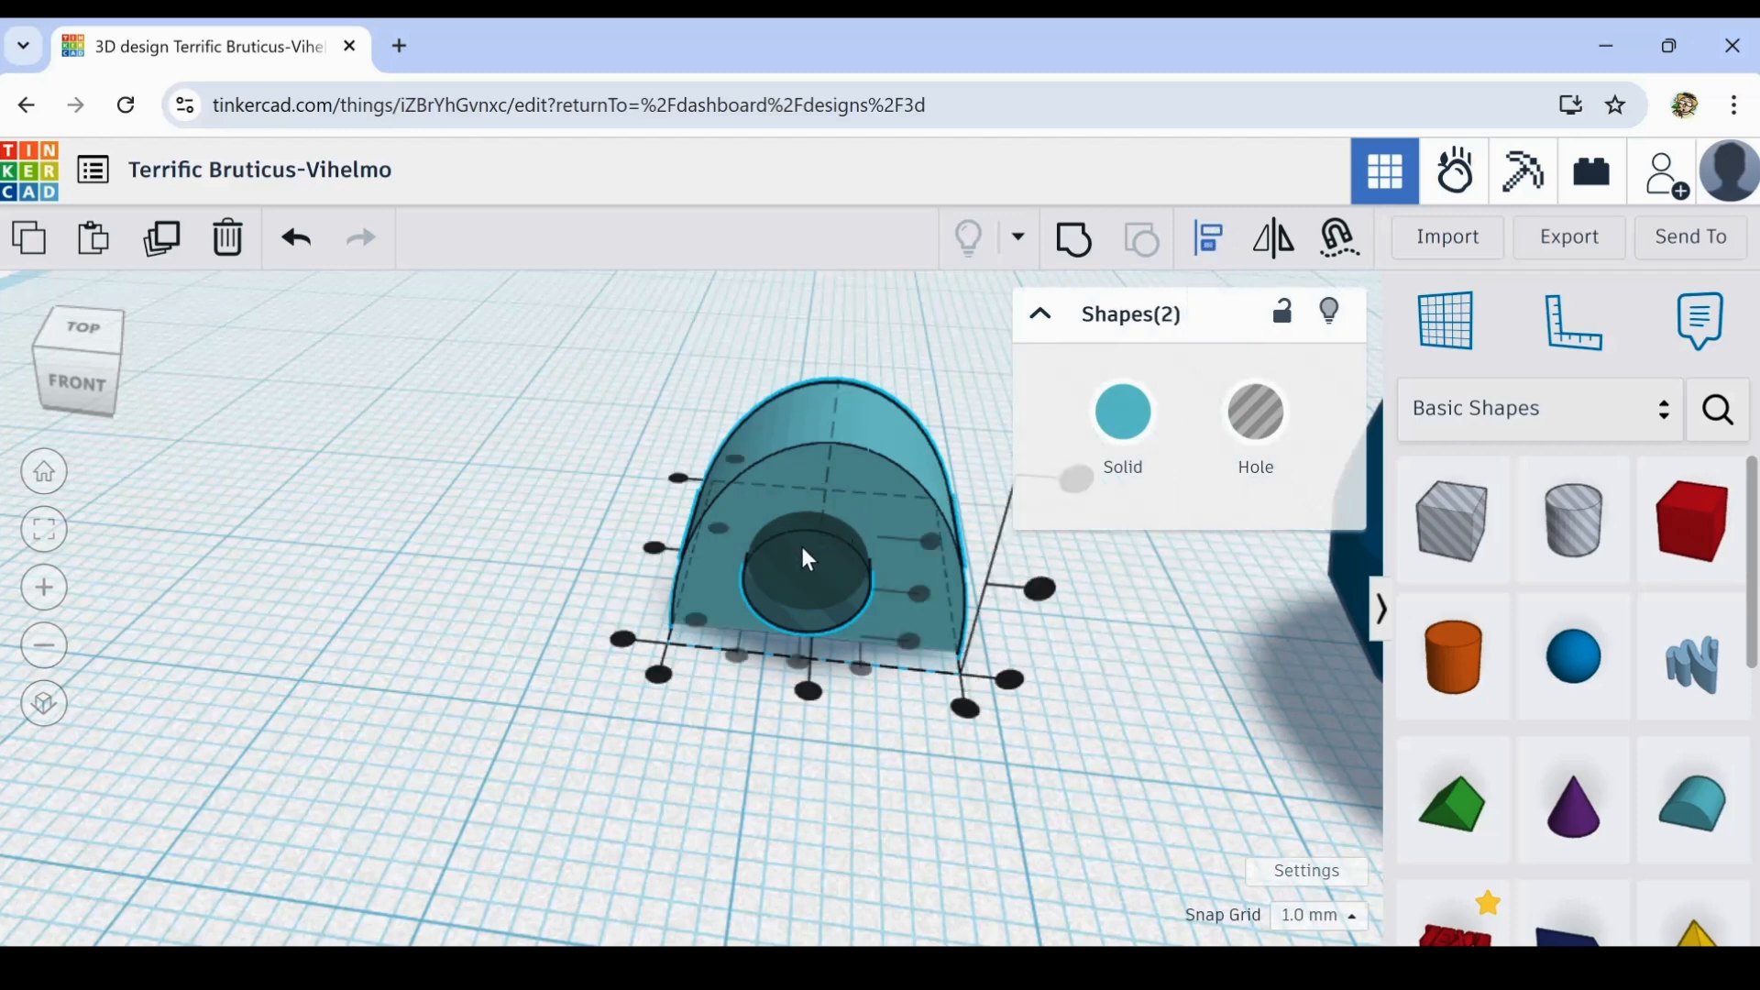
pyautogui.click(809, 691)
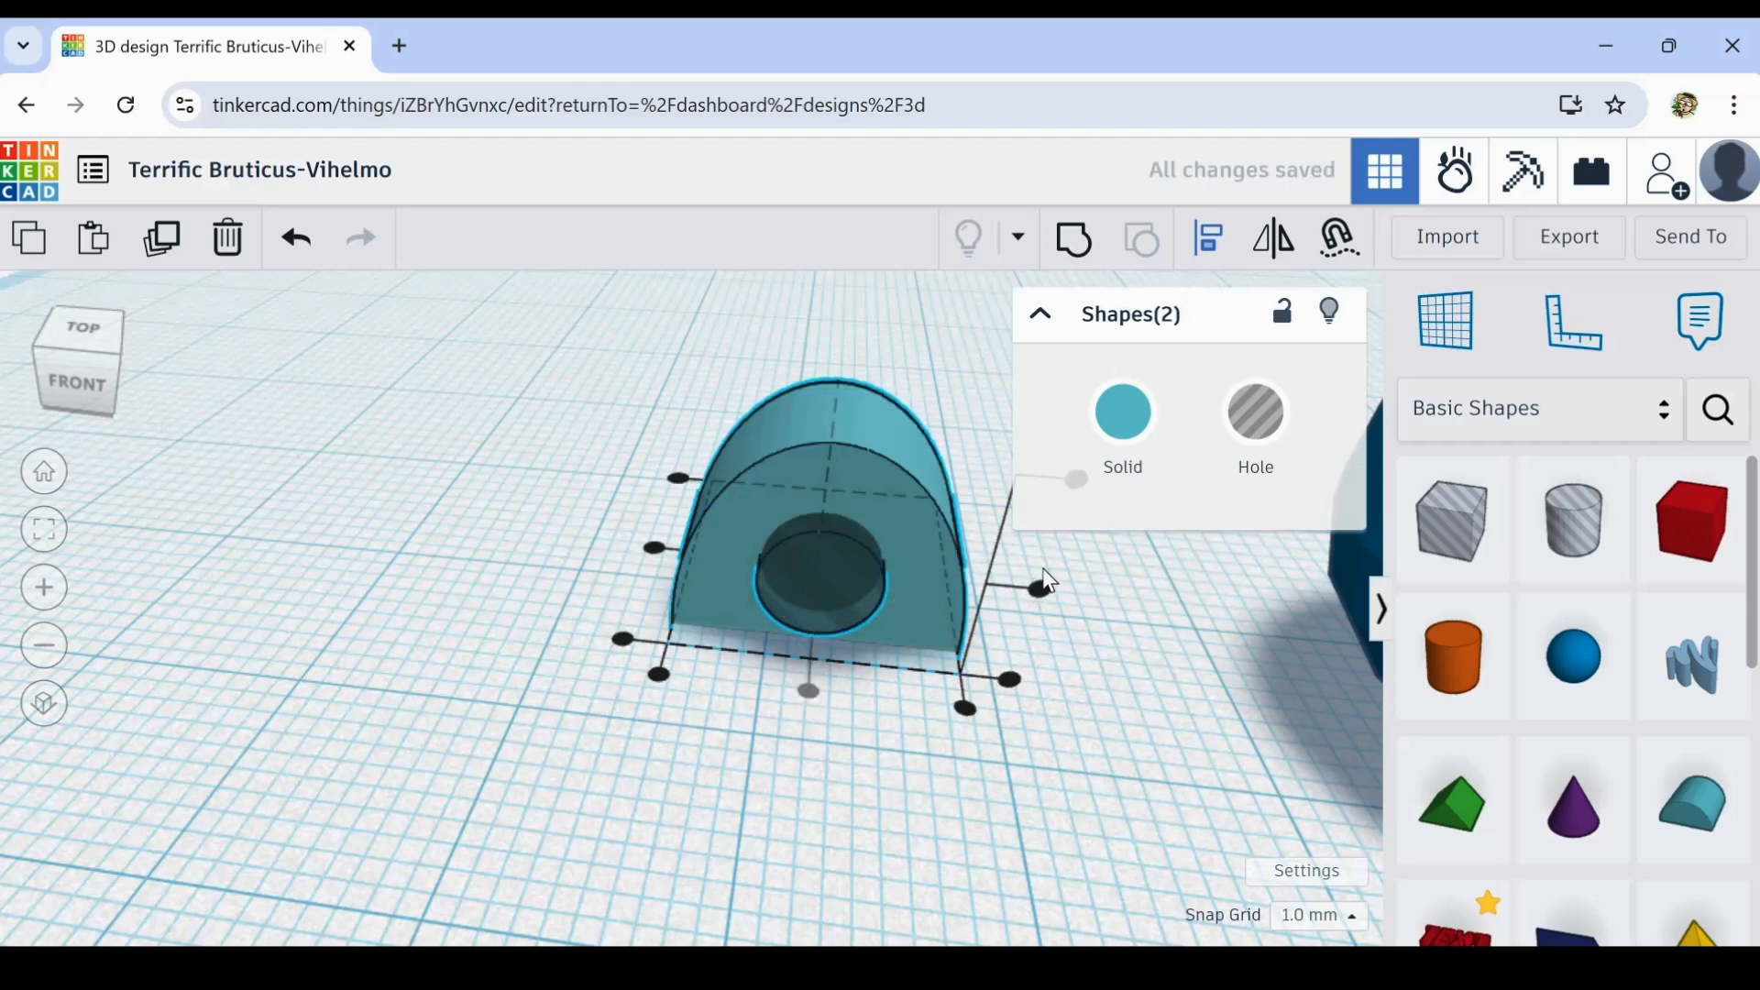
pyautogui.click(1041, 602)
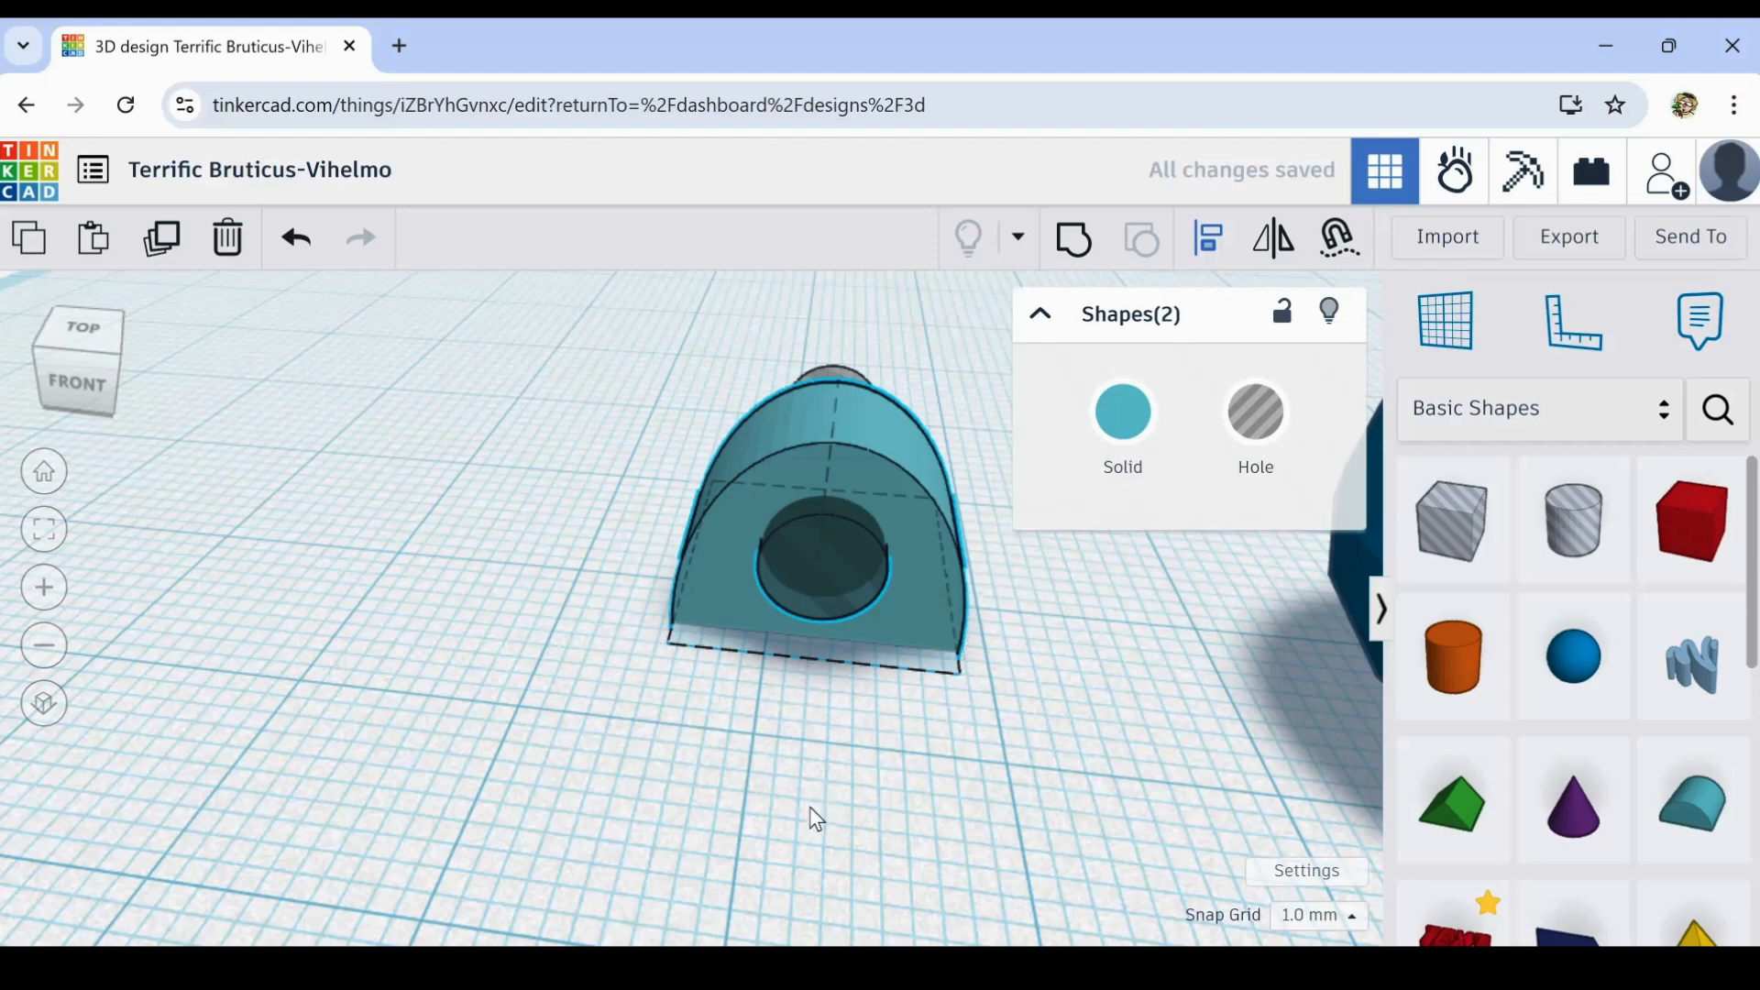
# - Set the snap grid to 0.5 mm and lower the hole cylinder 0.5 mm within the round roof's face
pyautogui.moveTo(810, 807); pyautogui.dragTo(826, 753, button='right')
pyautogui.click(827, 537)
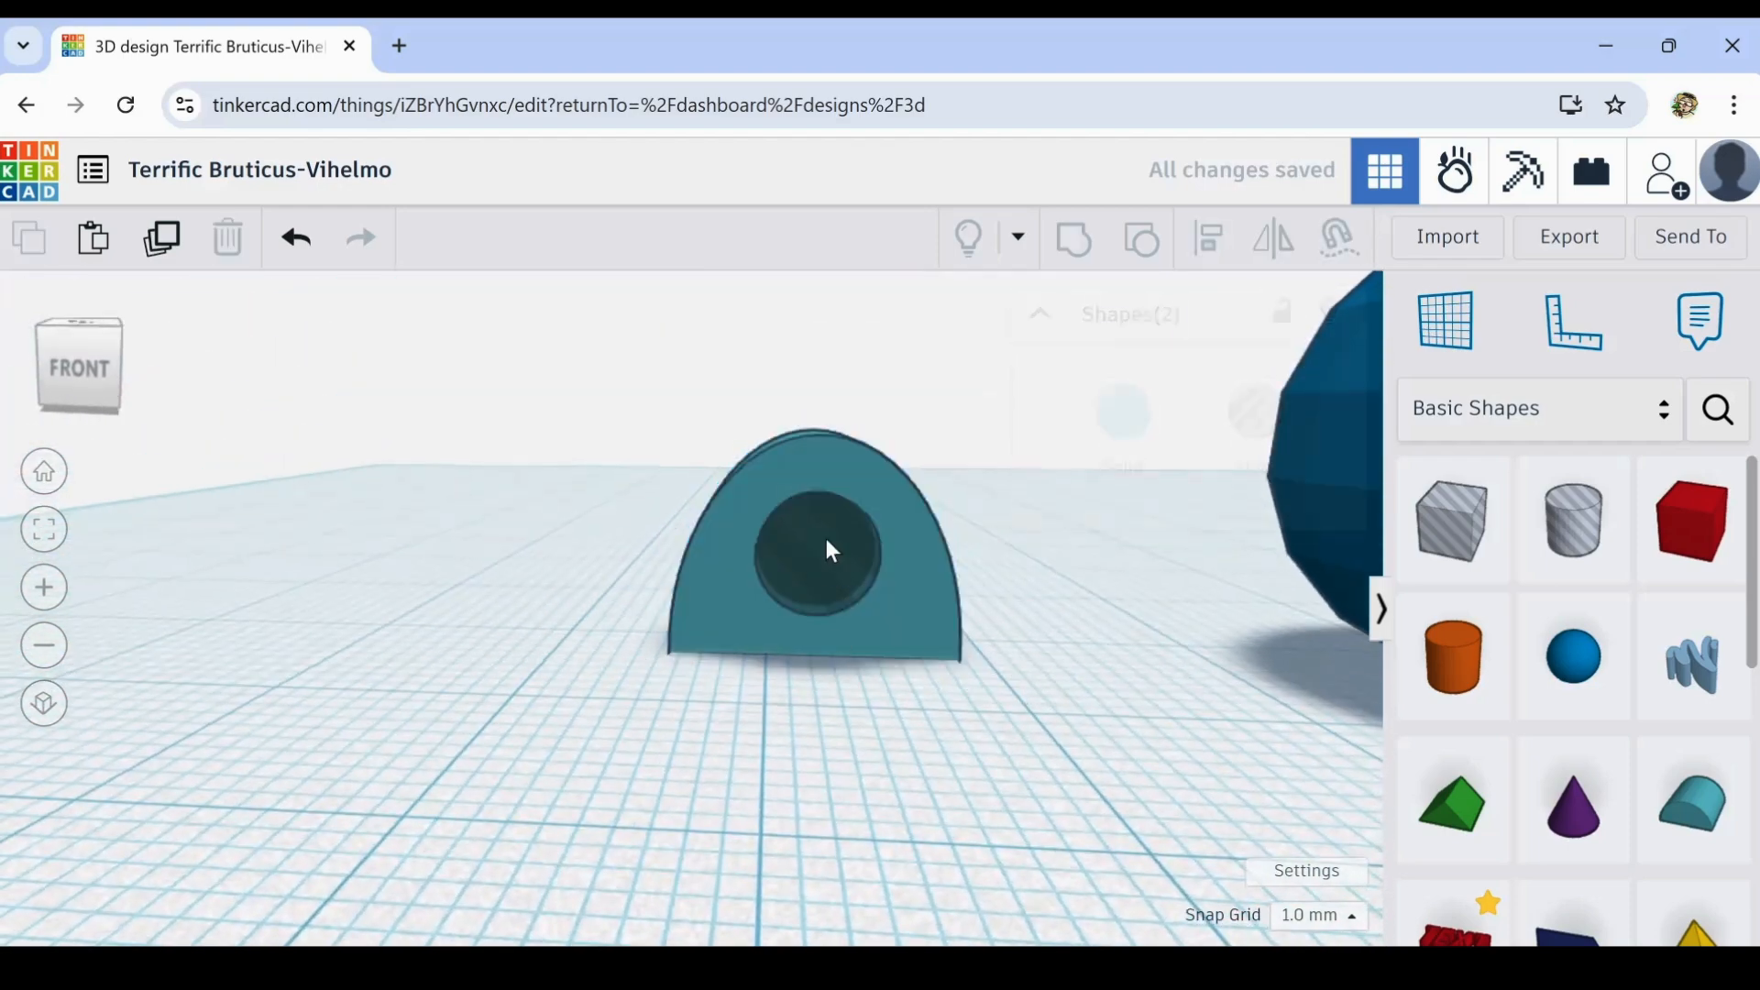
pyautogui.moveTo(835, 597); pyautogui.dragTo(818, 603)
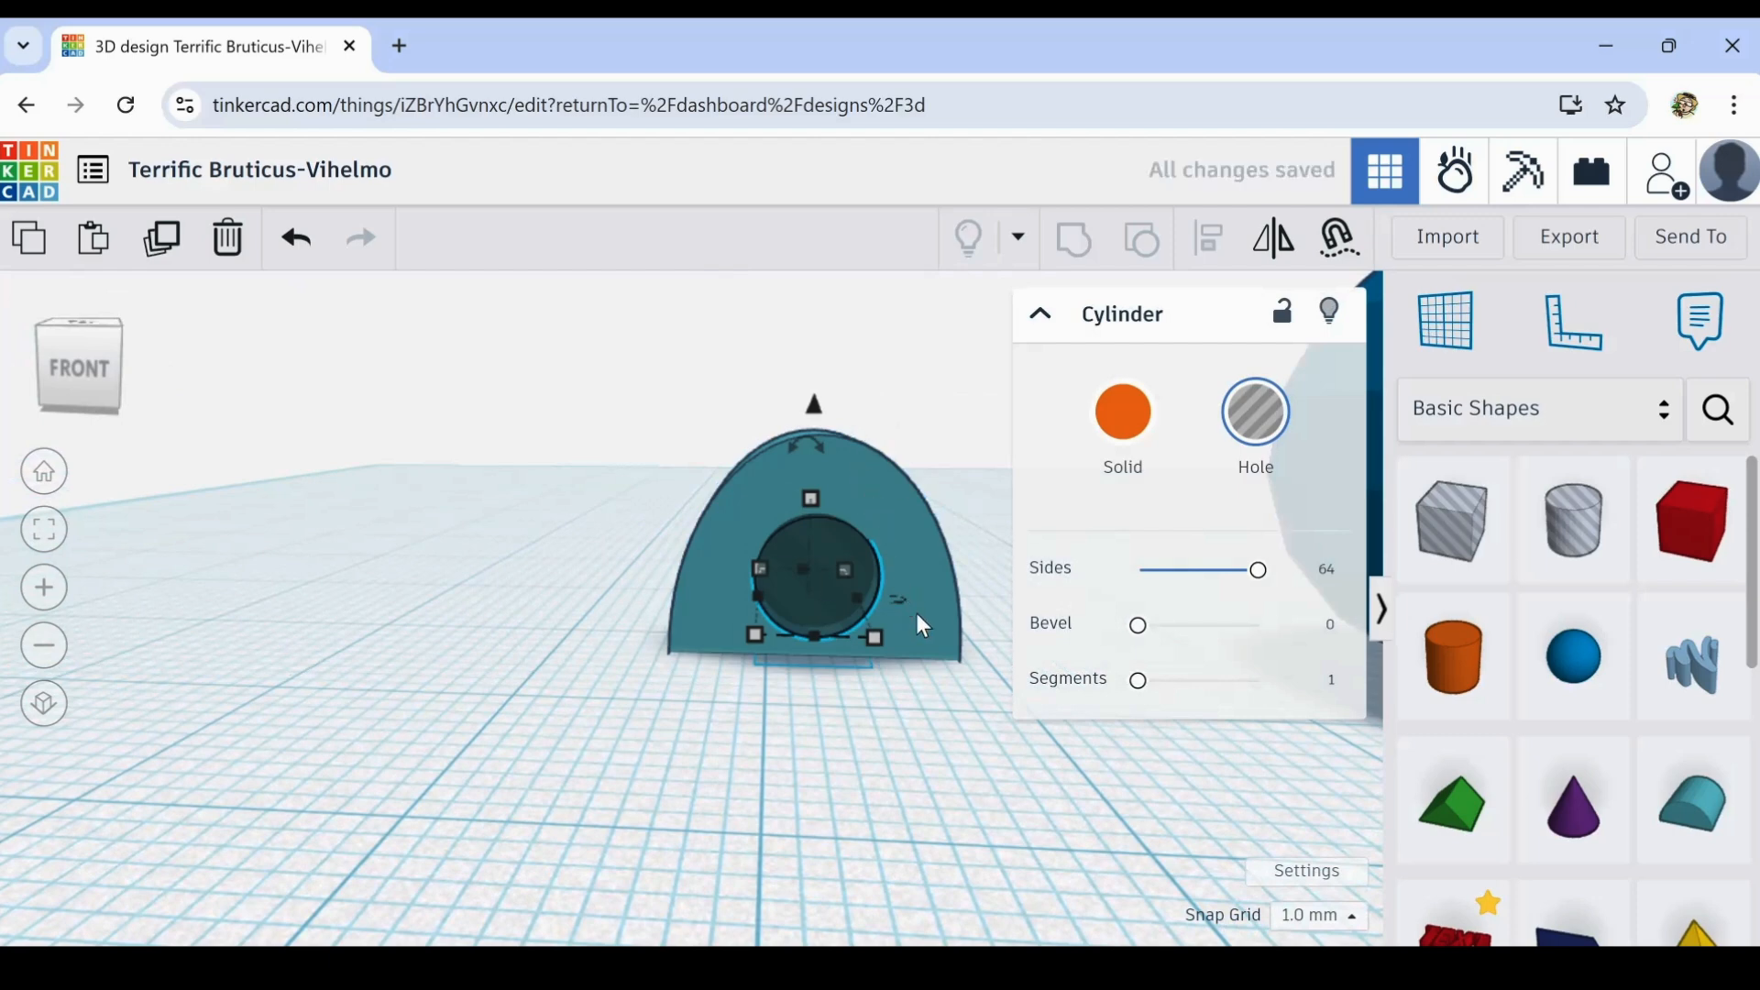
pyautogui.hotkey('ctrl', 'Up')
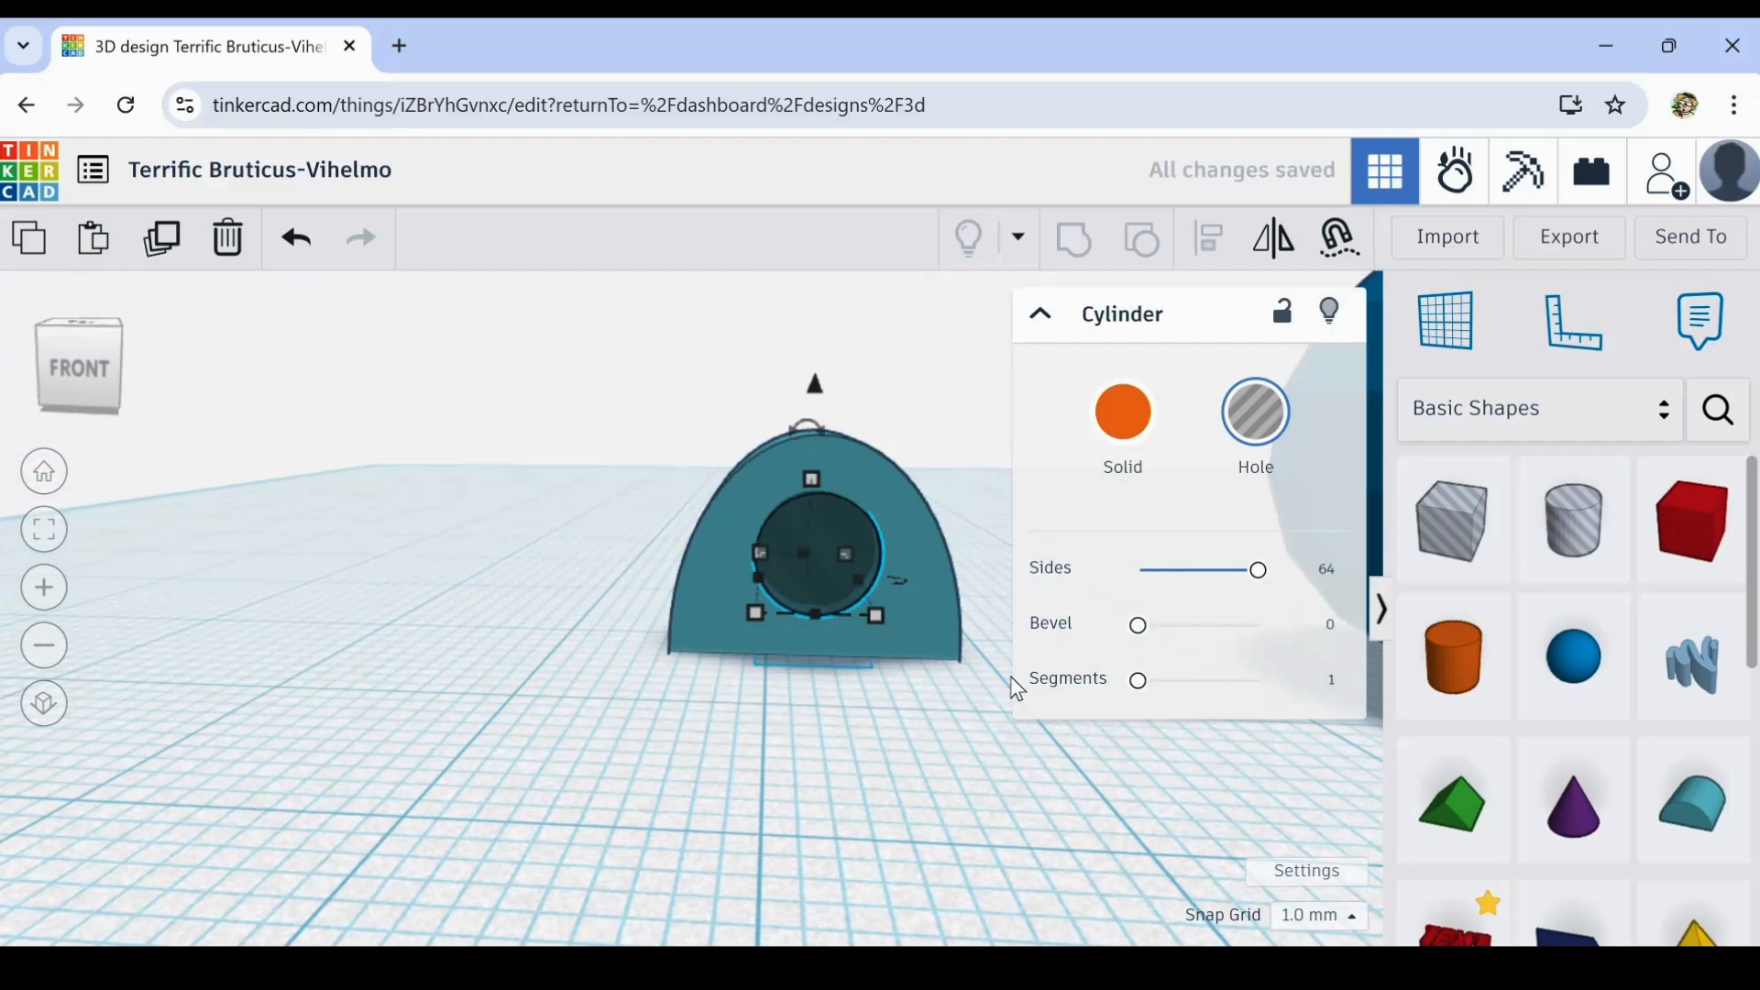
pyautogui.click(1360, 924)
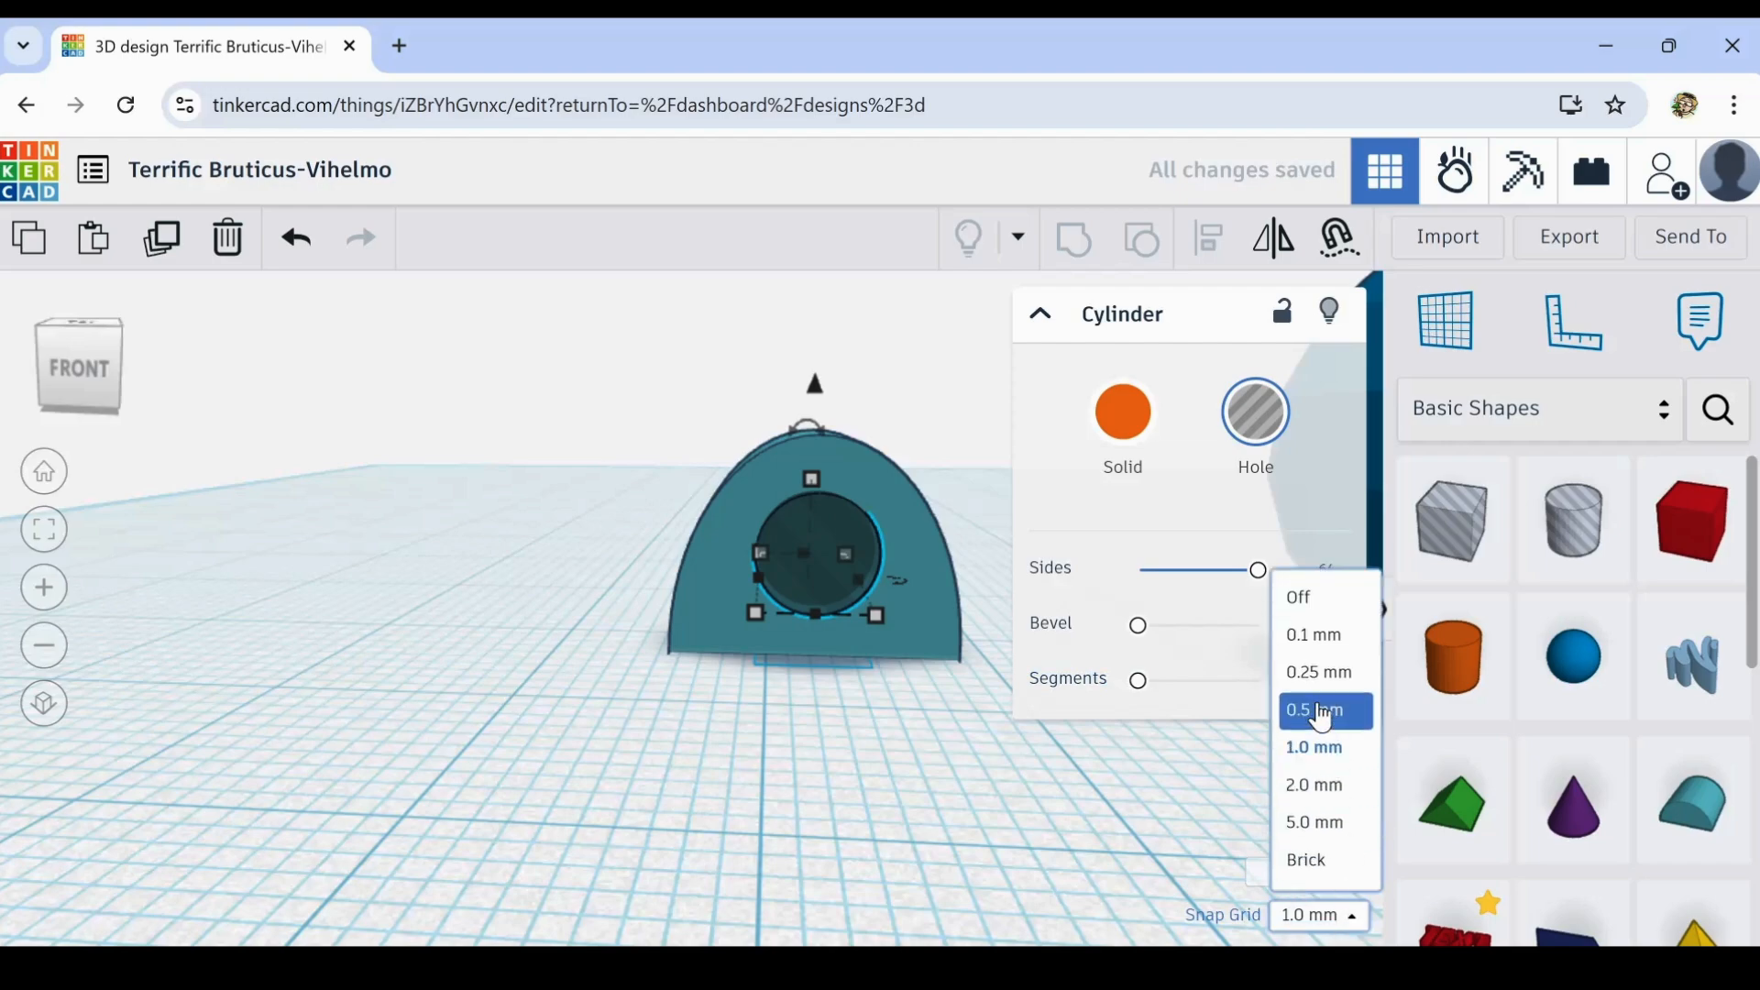
pyautogui.click(1320, 712)
pyautogui.hotkey('ctrl', 'Down')
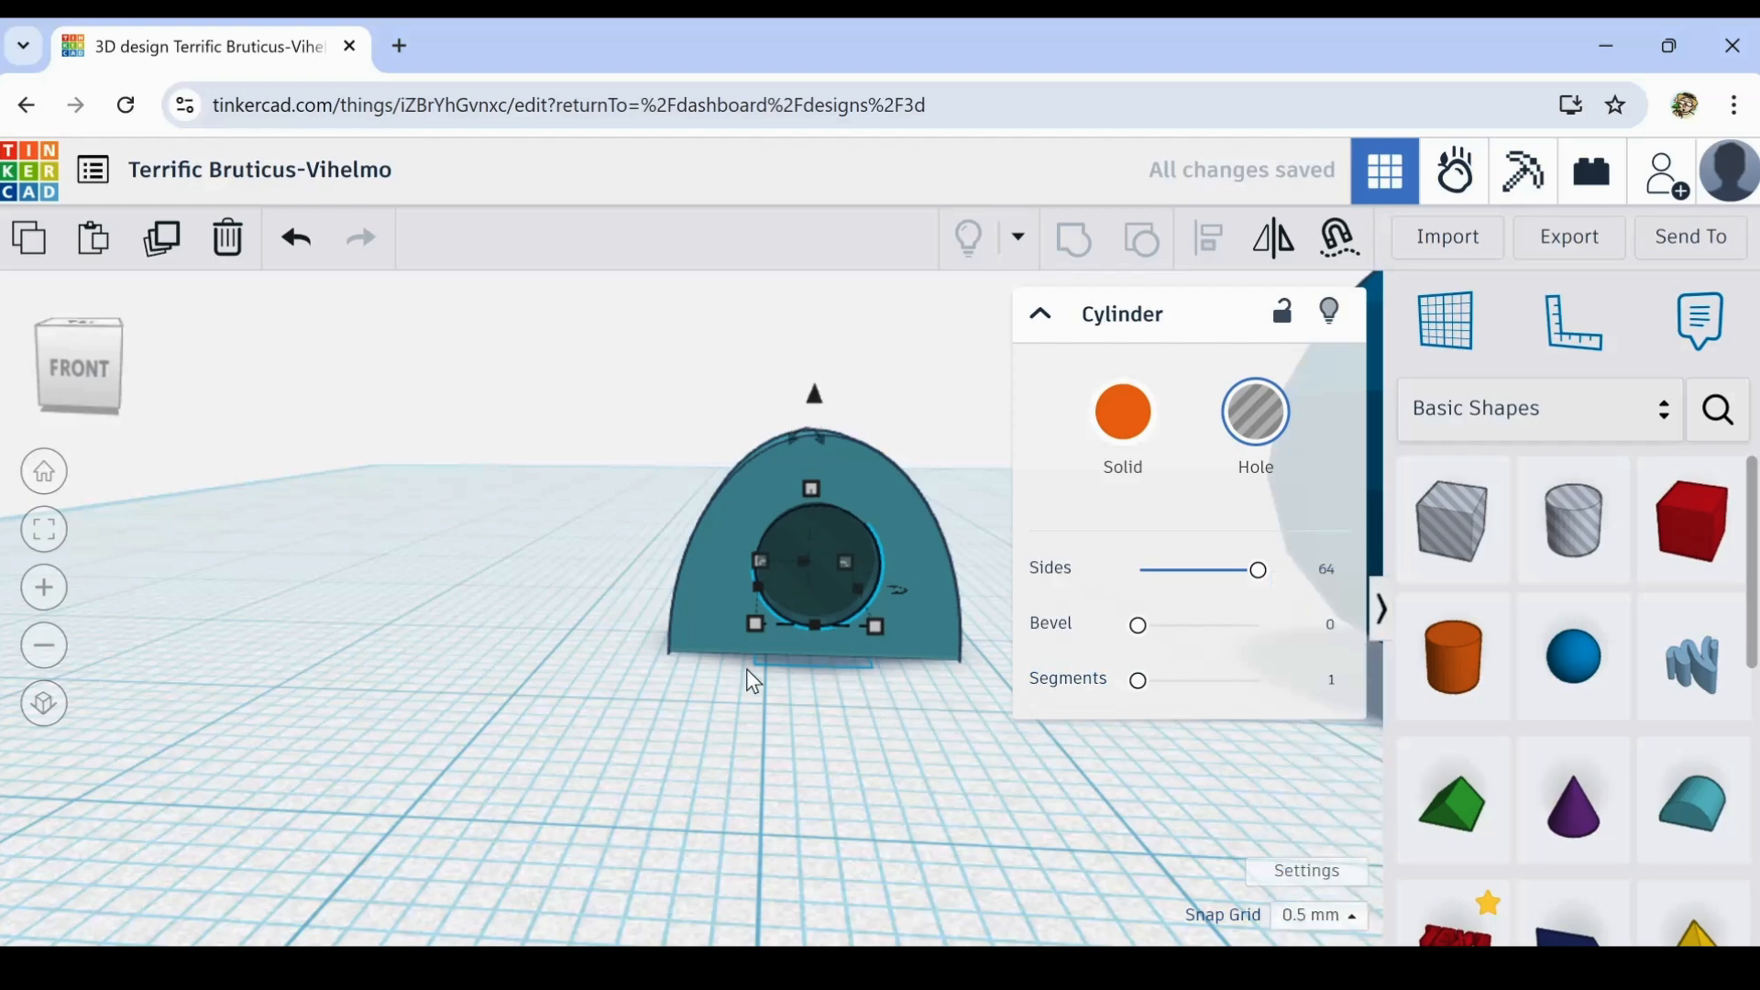
# - Group the round roof with the hole cylinder to cut a round opening through it
pyautogui.moveTo(672, 739); pyautogui.dragTo(753, 785)
pyautogui.moveTo(597, 765); pyautogui.dragTo(944, 670, button='right')
pyautogui.moveTo(987, 652); pyautogui.dragTo(933, 480)
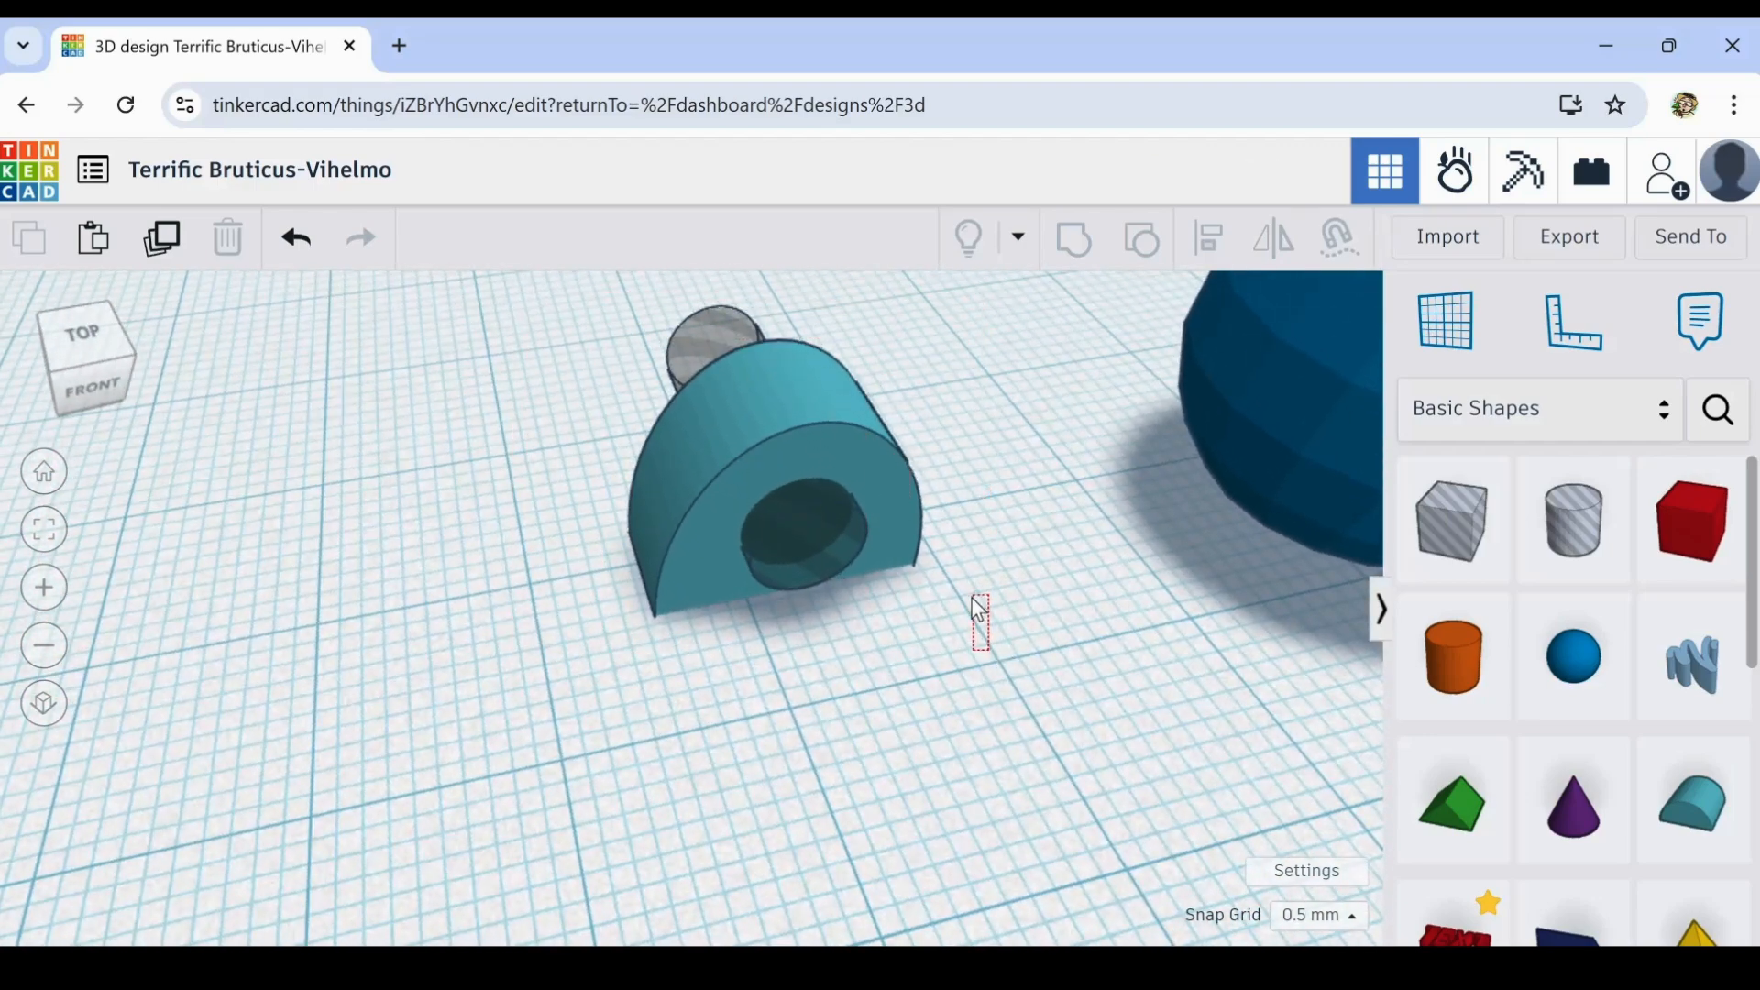
pyautogui.moveTo(941, 593); pyautogui.dragTo(577, 299)
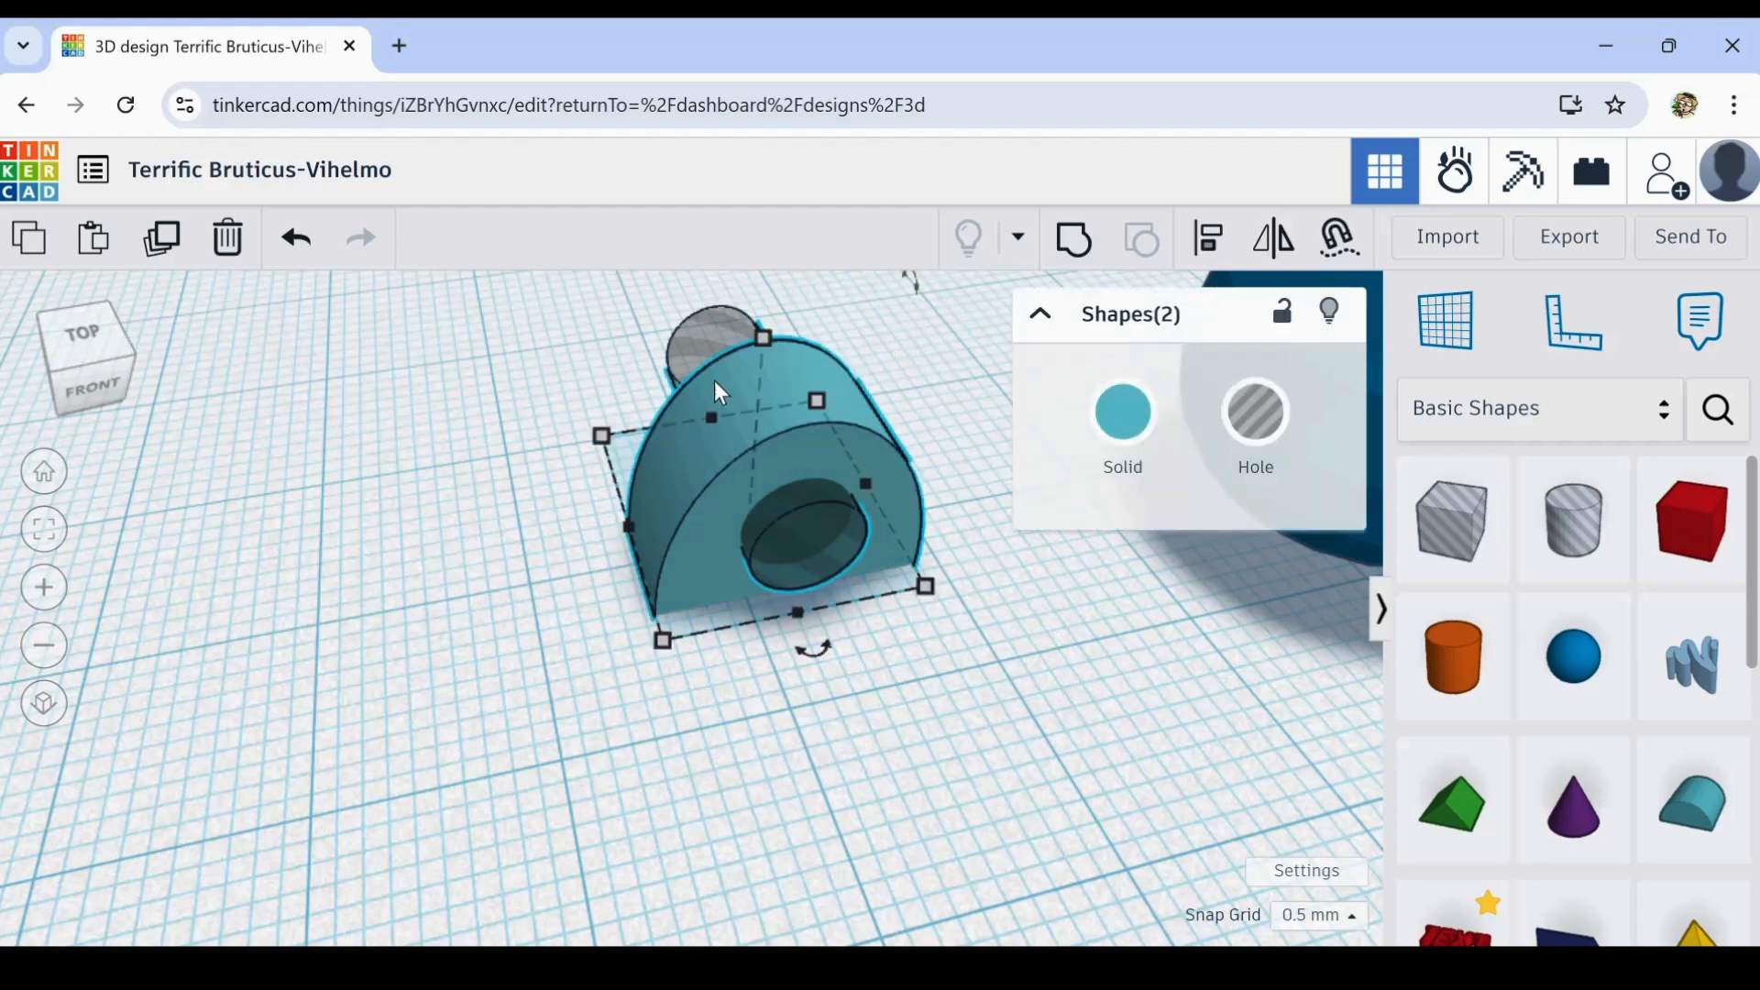
pyautogui.click(632, 375)
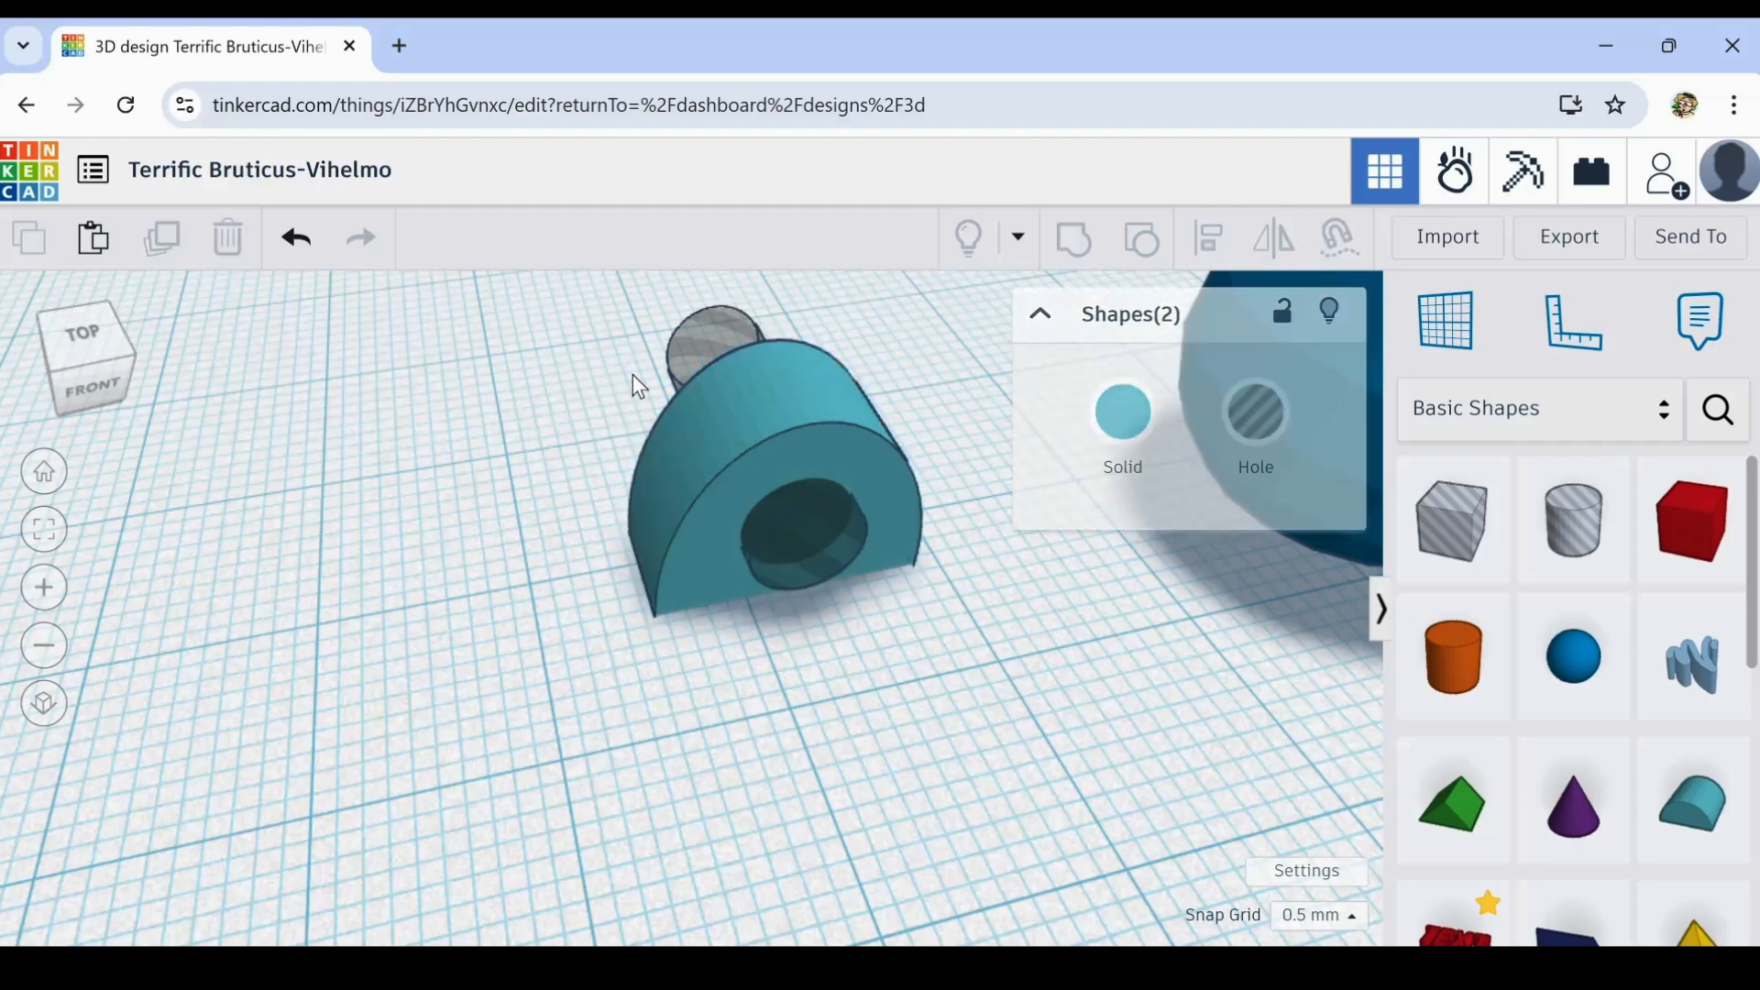
pyautogui.click(721, 332)
pyautogui.keyDown('shift'); pyautogui.click(660, 512); pyautogui.keyUp('shift')
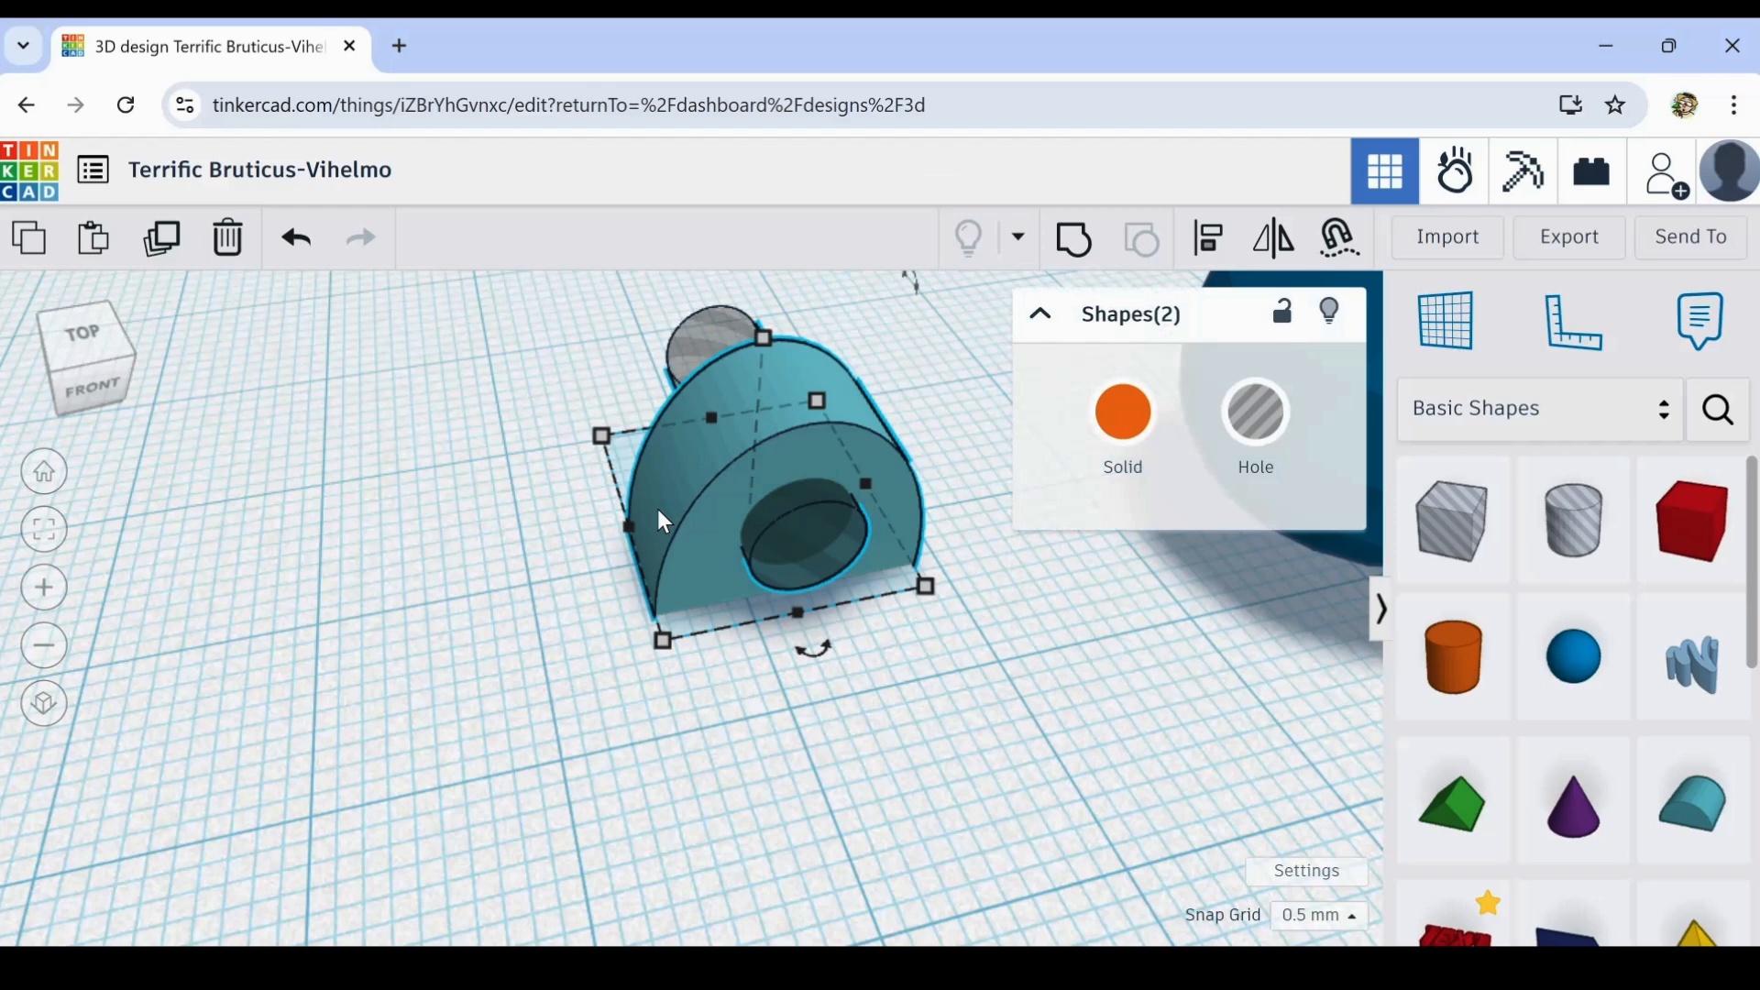
pyautogui.click(1074, 257)
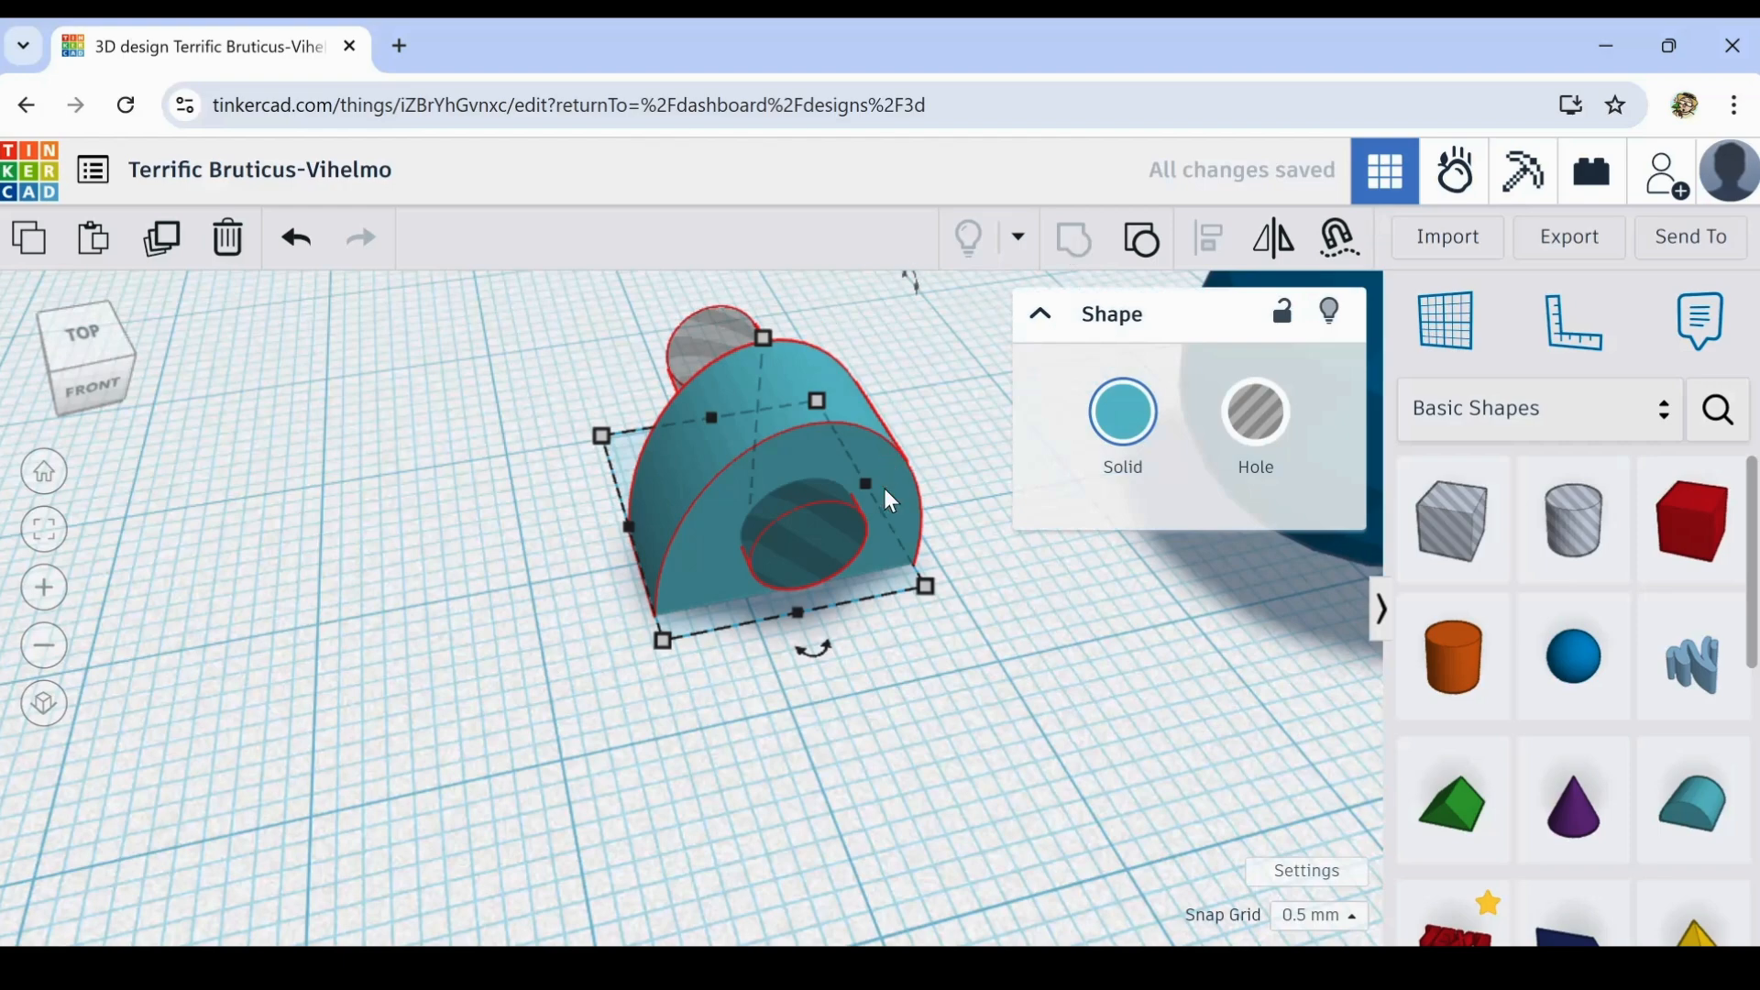
pyautogui.moveTo(988, 635); pyautogui.dragTo(1019, 747, button='middle')
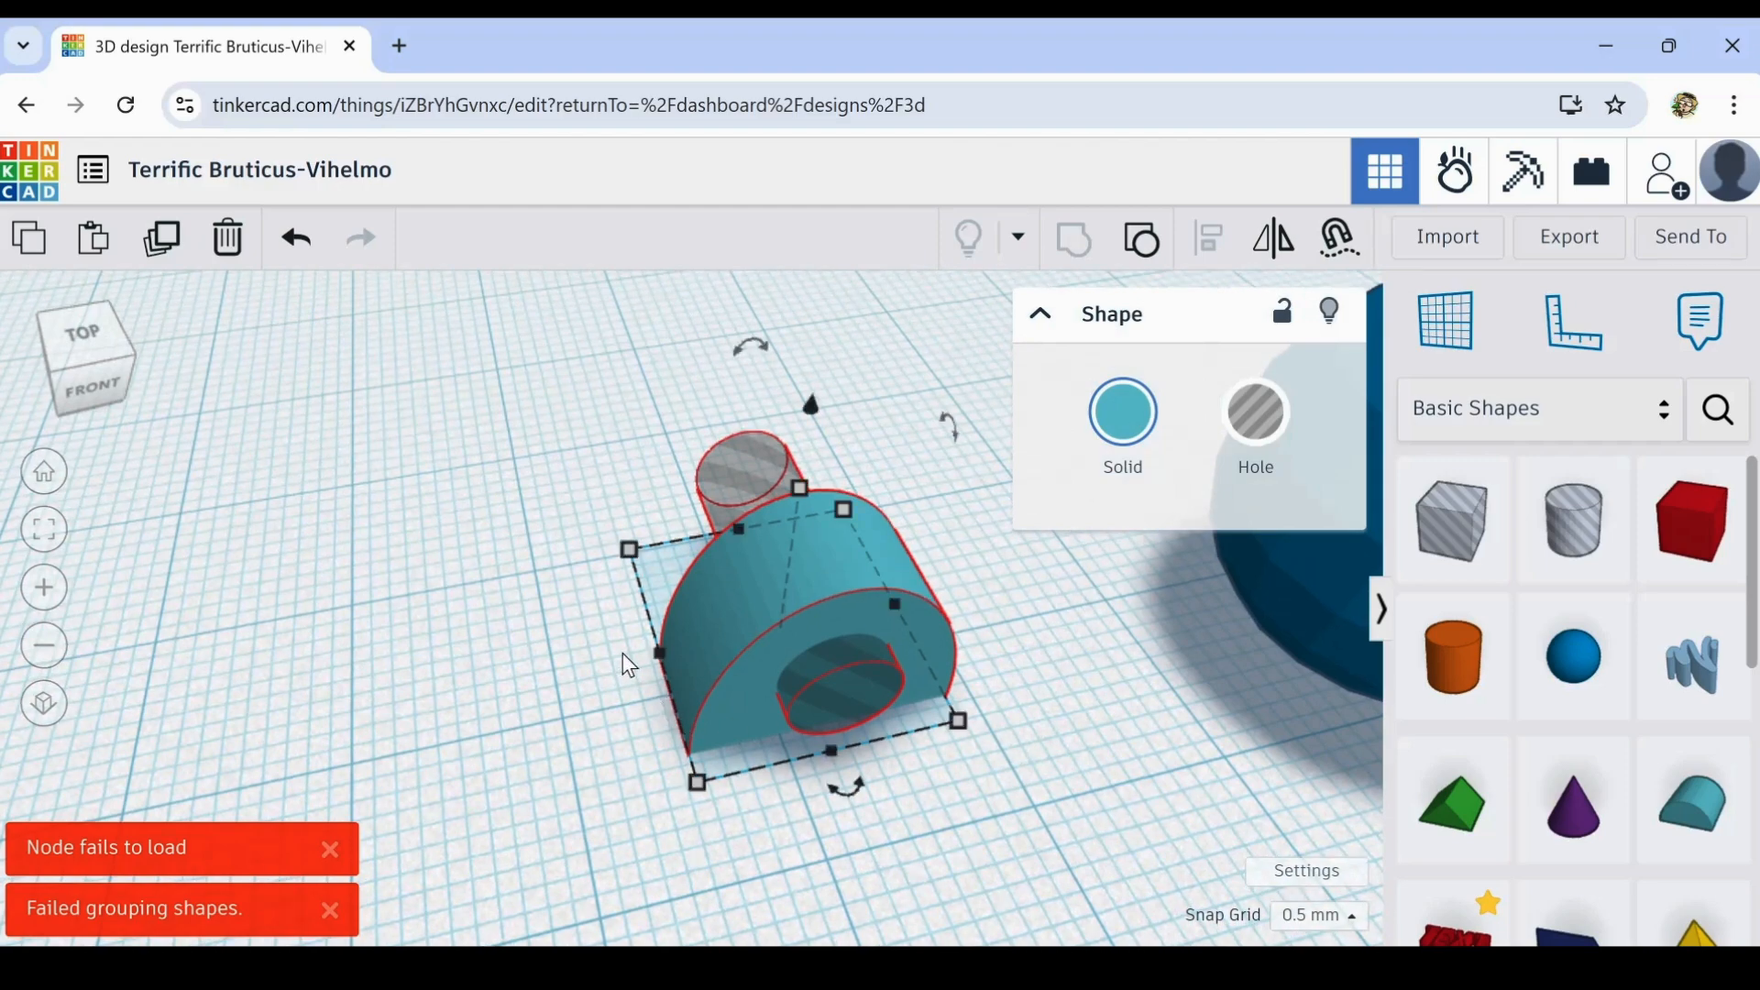
pyautogui.moveTo(597, 696); pyautogui.dragTo(574, 593, button='right')
pyautogui.scroll(3, 609, 597)
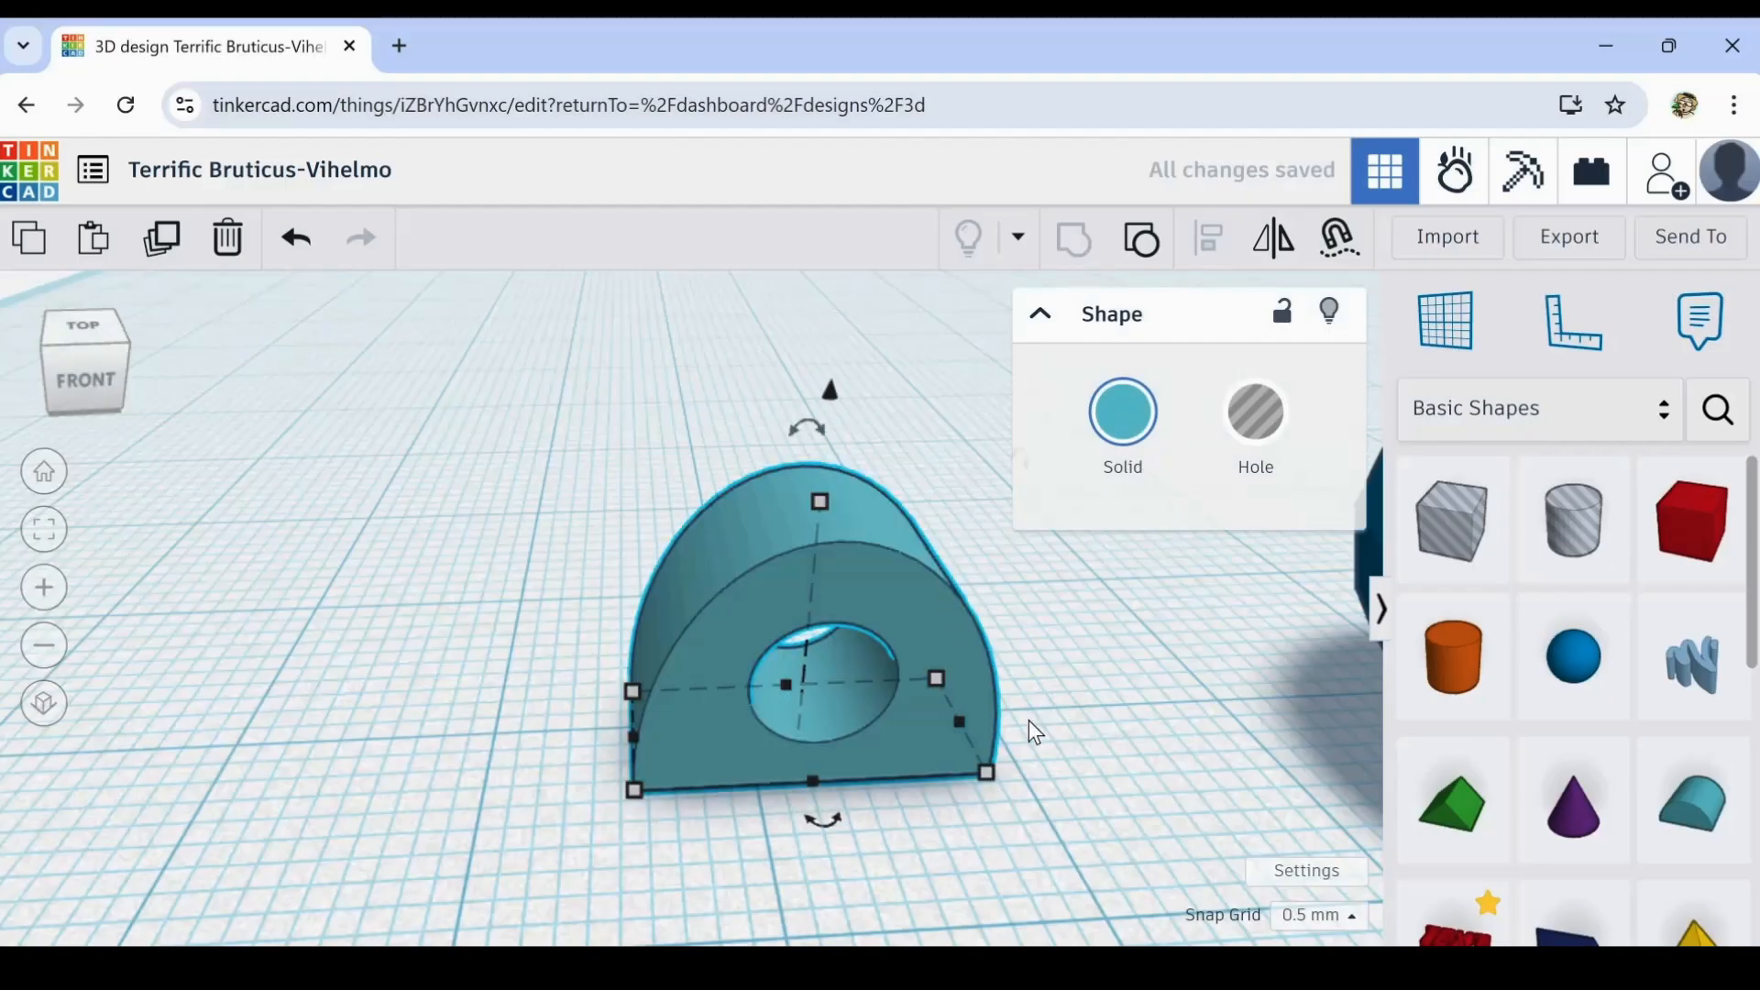
# - Try to enlarge the holed round roof by stretching its base, and undo the stretch
pyautogui.scroll(-3, 1030, 719)
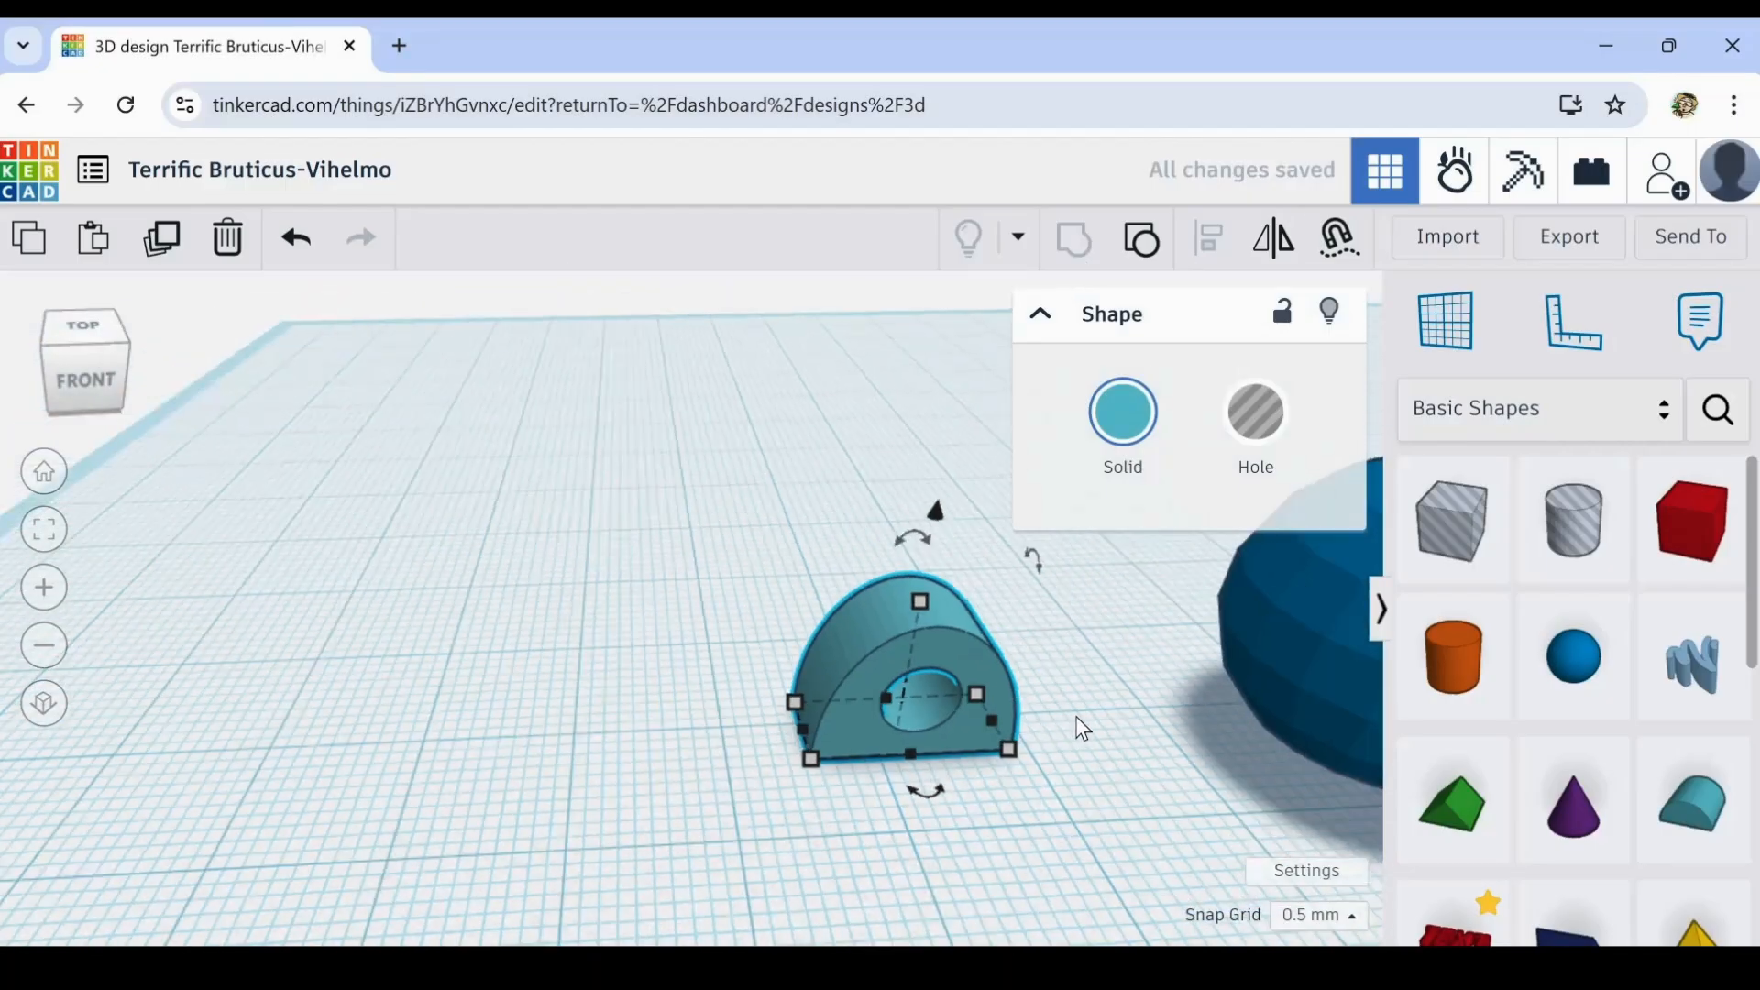
pyautogui.moveTo(1135, 768); pyautogui.dragTo(768, 698, button='middle')
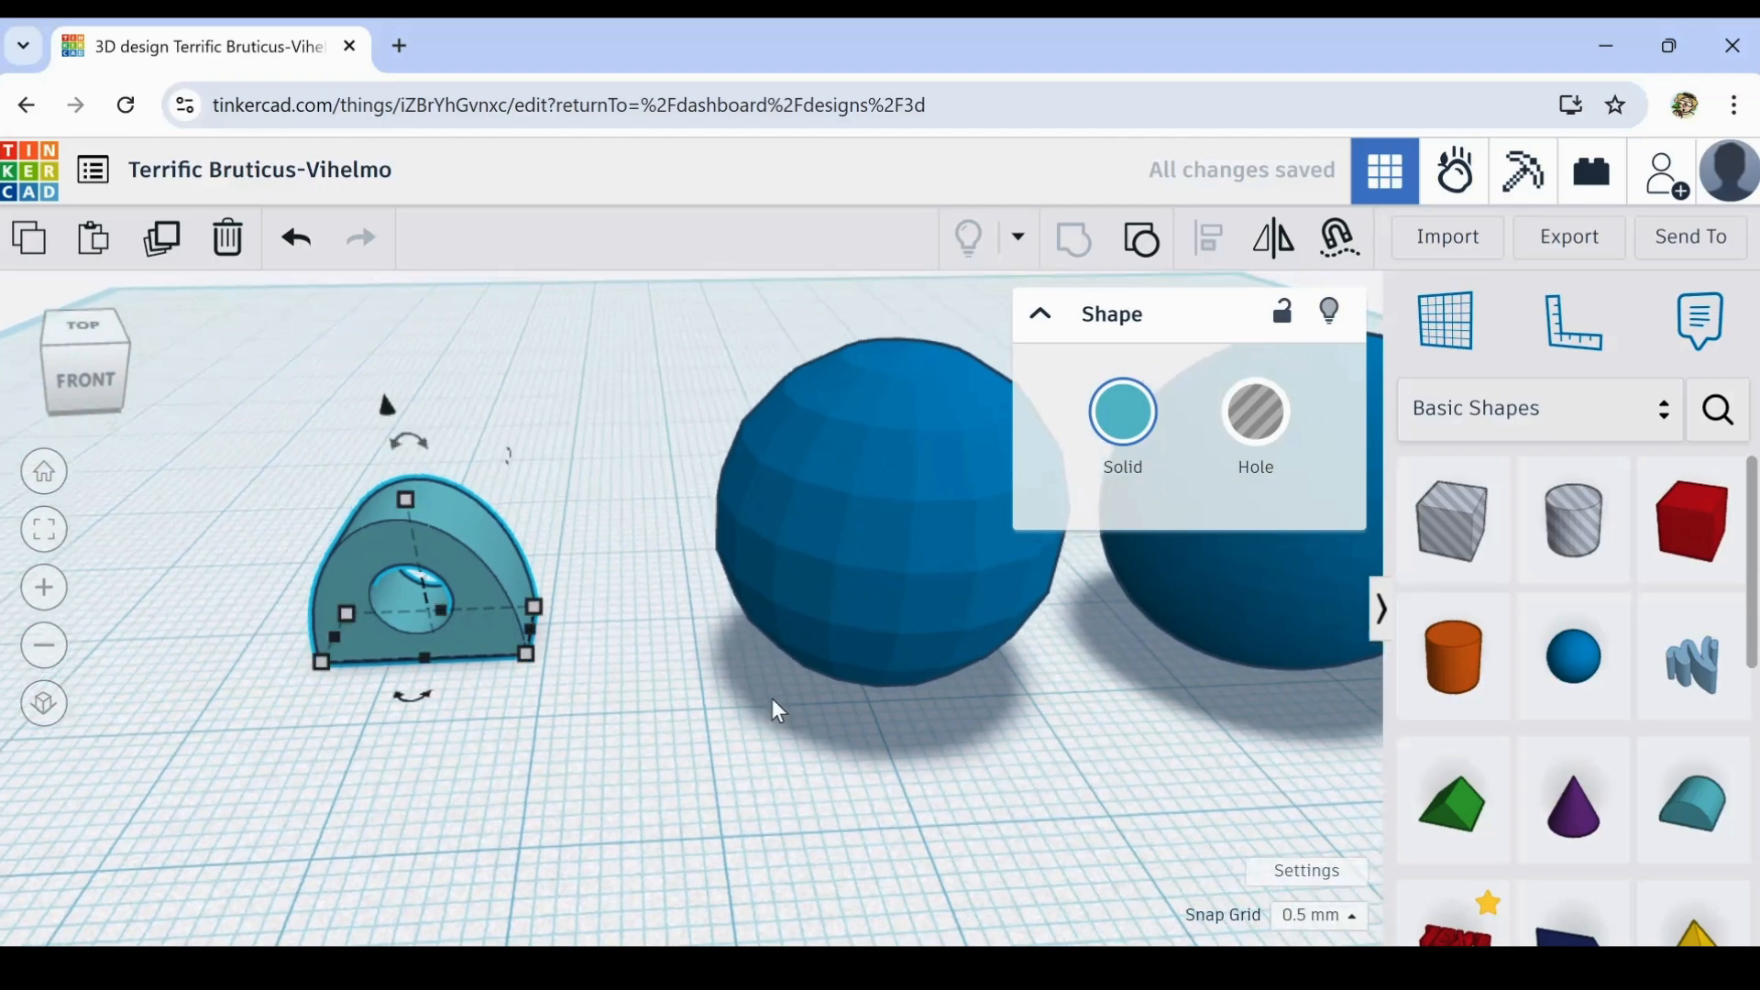
pyautogui.scroll(-2, 696, 695)
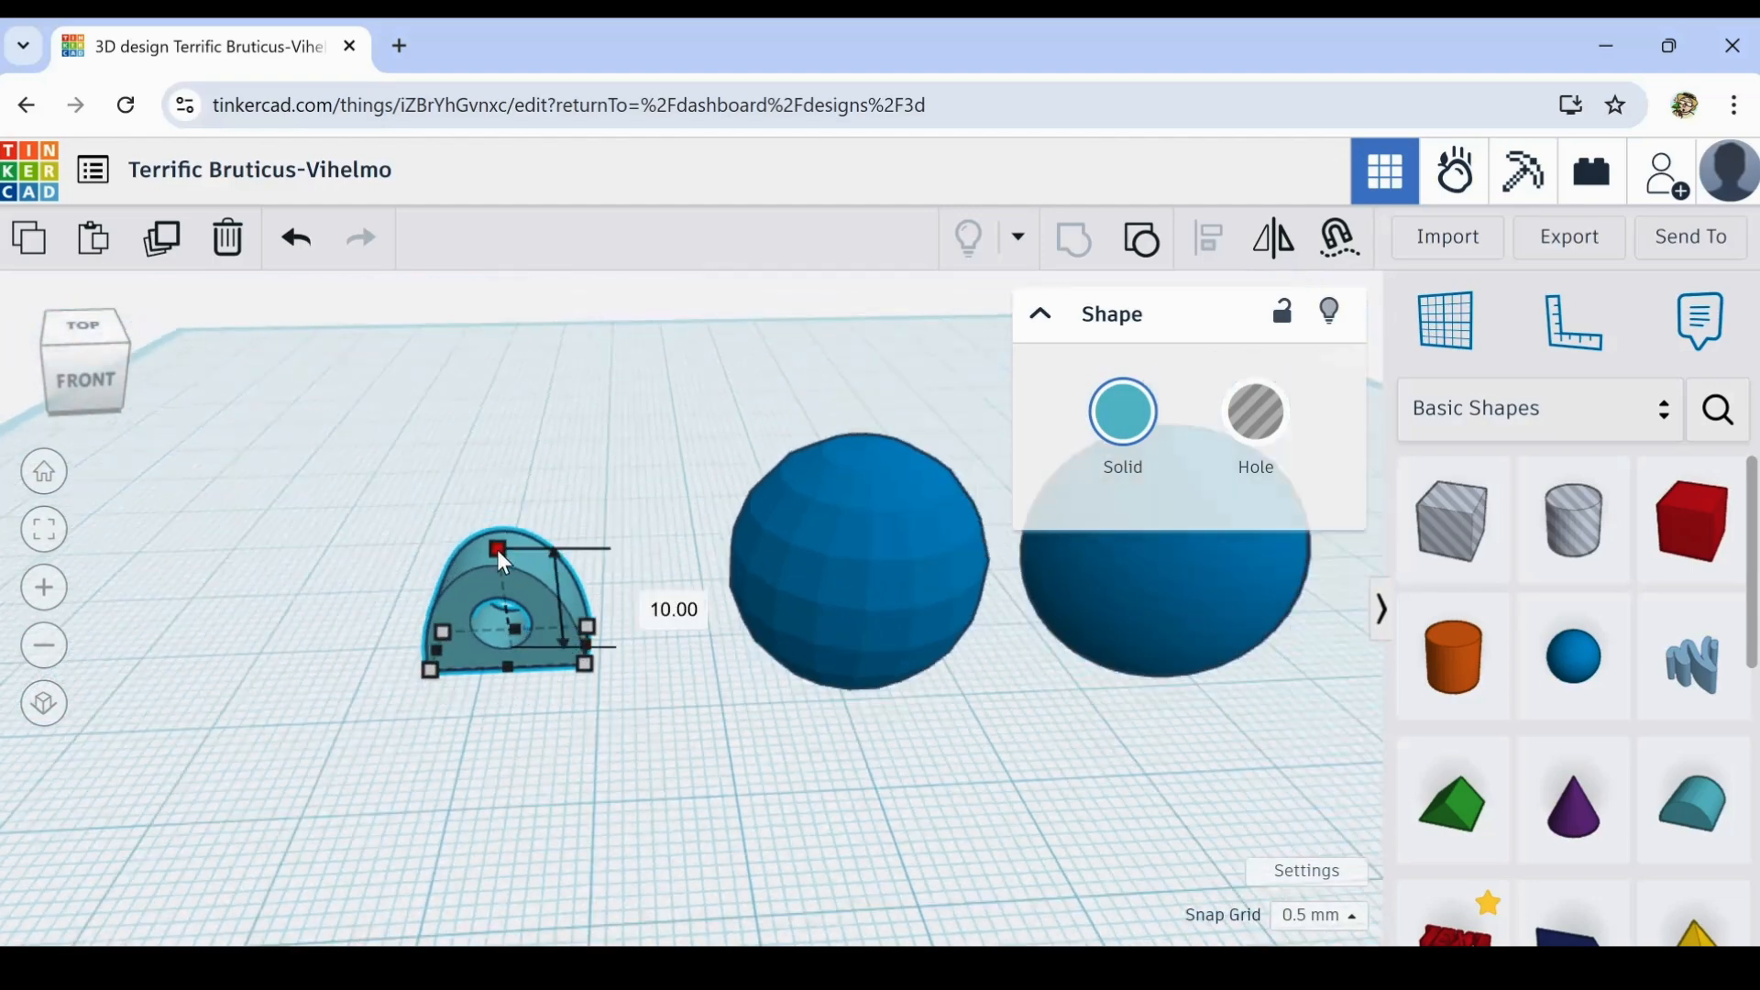
pyautogui.moveTo(497, 548)
pyautogui.keyDown('shift'); pyautogui.mouseDown()
pyautogui.moveTo(509, 603)
pyautogui.moveTo(514, 550)
pyautogui.mouseUp(); pyautogui.keyUp('shift')
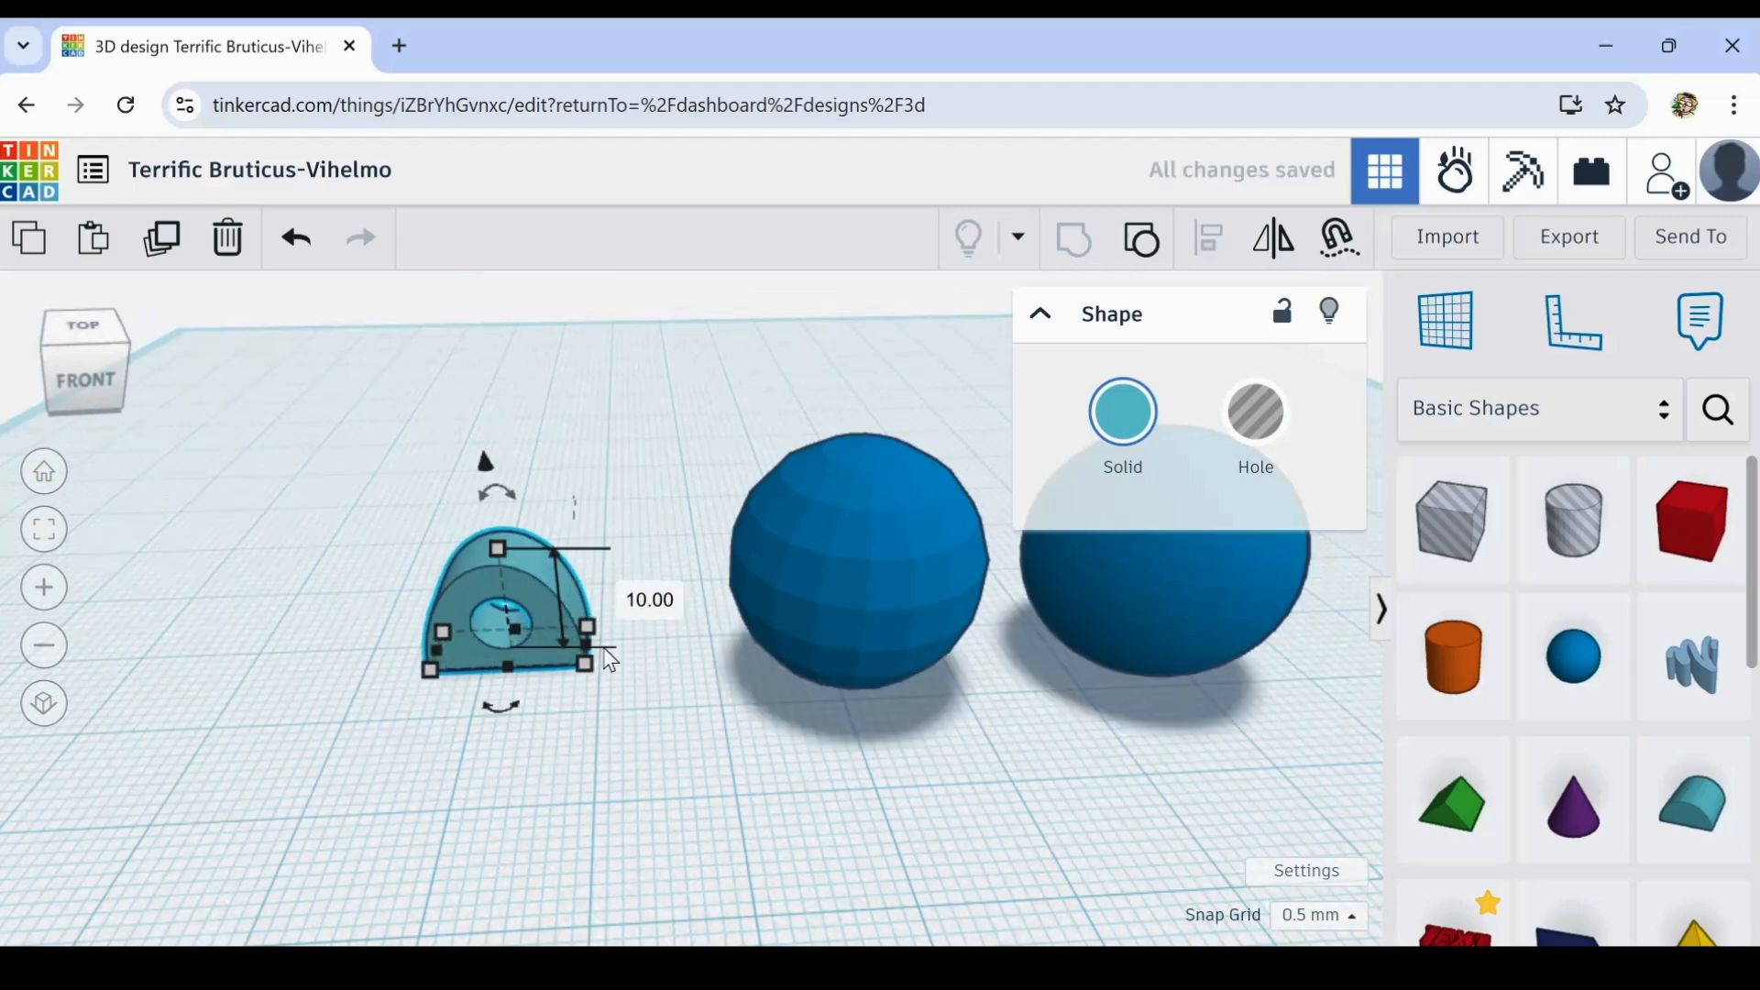
pyautogui.moveTo(592, 685); pyautogui.dragTo(1266, 906)
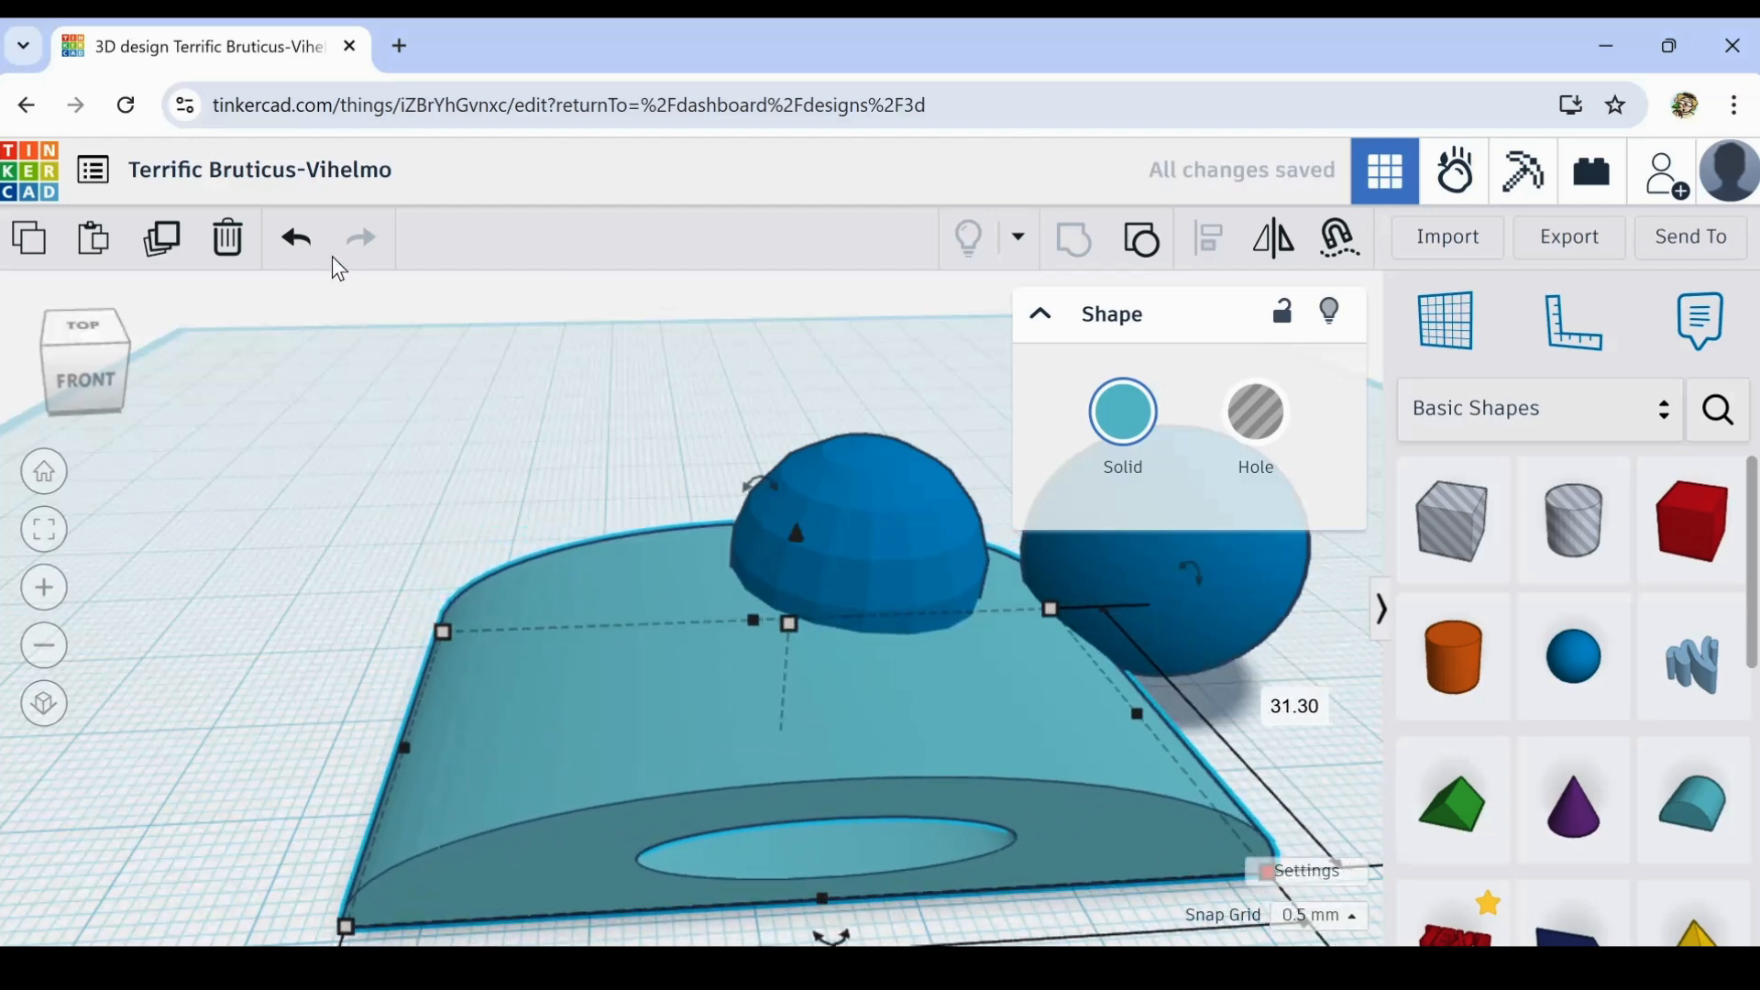
pyautogui.click(294, 243)
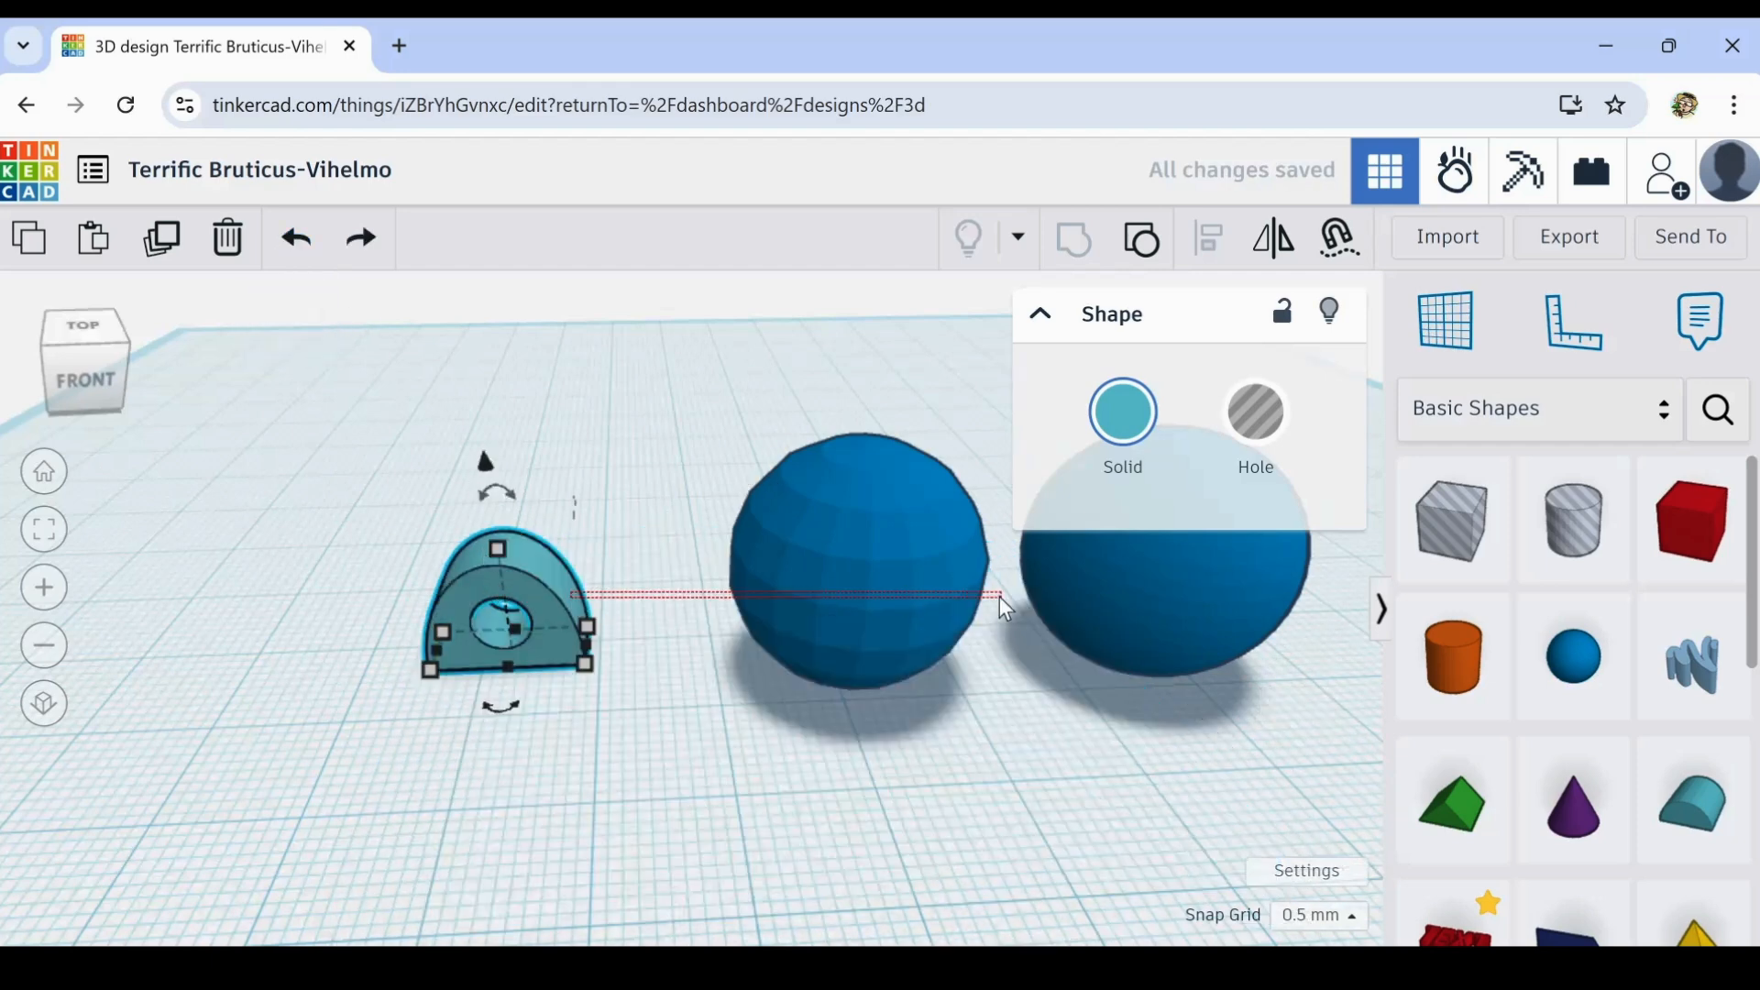
# - Move the holed round roof in front of the faceted sphere and shrink it proportionally to about 6 mm wide
pyautogui.moveTo(563, 600); pyautogui.dragTo(940, 701)
pyautogui.keyDown('shift'); pyautogui.moveTo(887, 647); pyautogui.dragTo(800, 702); pyautogui.keyUp('shift')
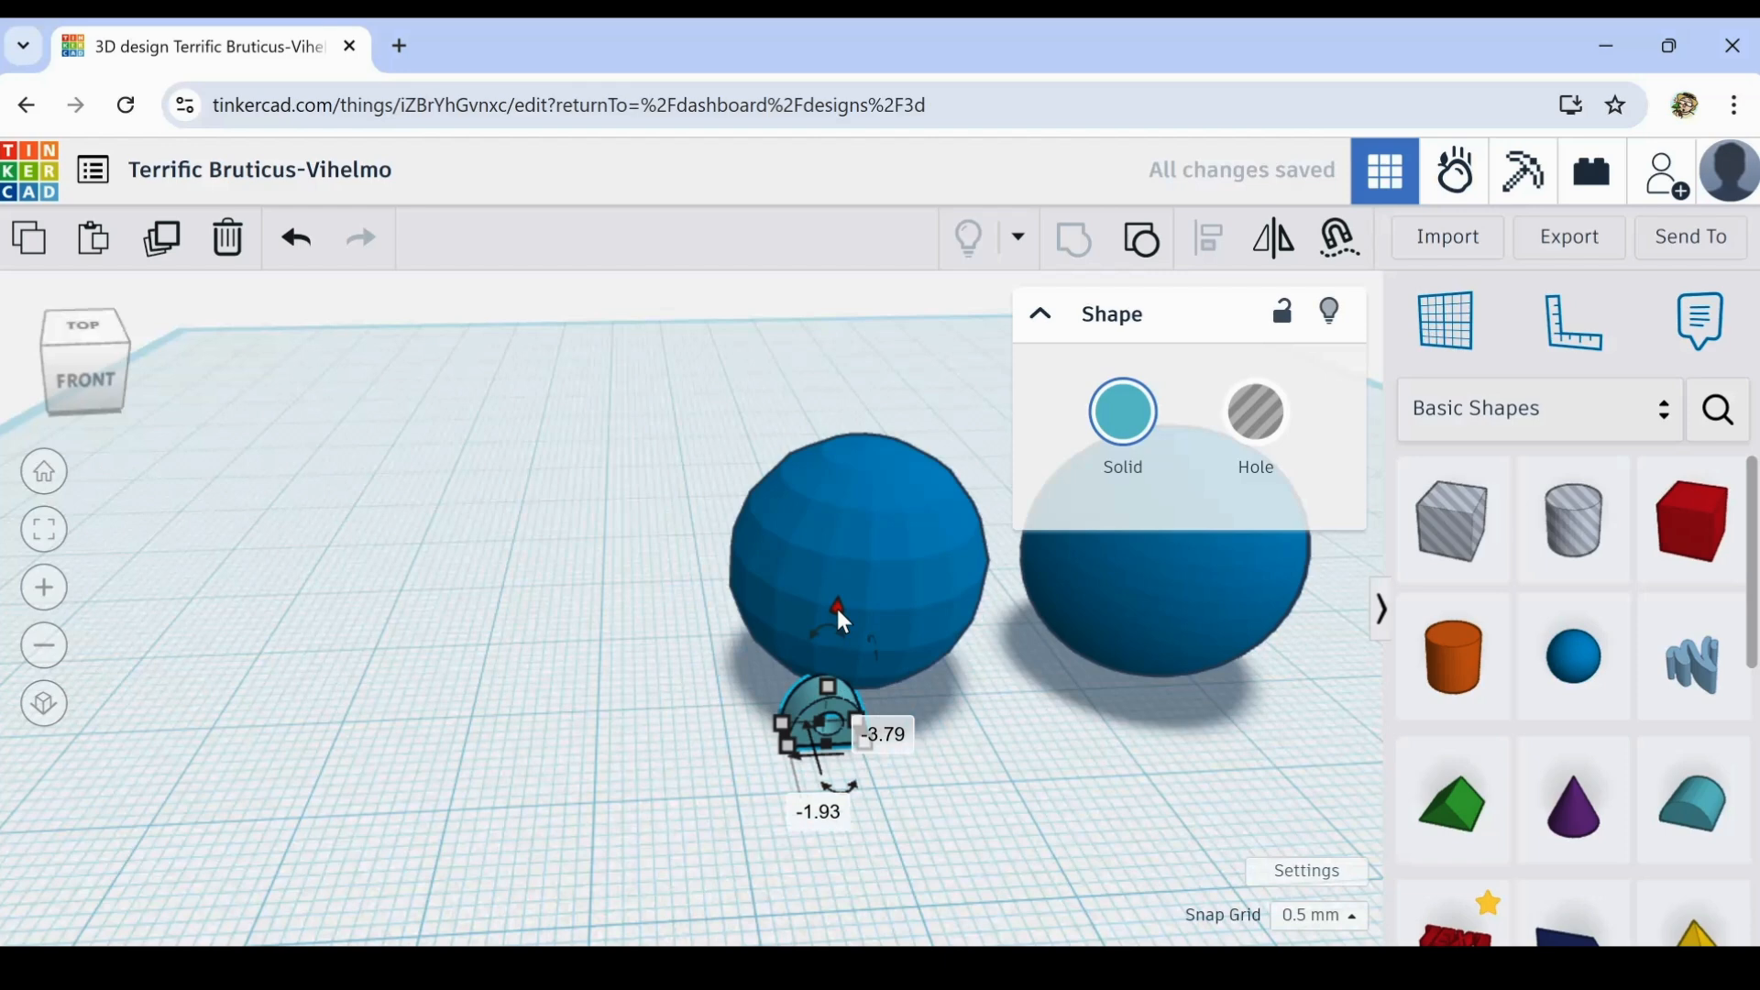
# - Lift the small holed loop to the top of the faceted sphere and shift it back and sideways toward the sphere's center
pyautogui.moveTo(836, 596); pyautogui.dragTo(920, 381)
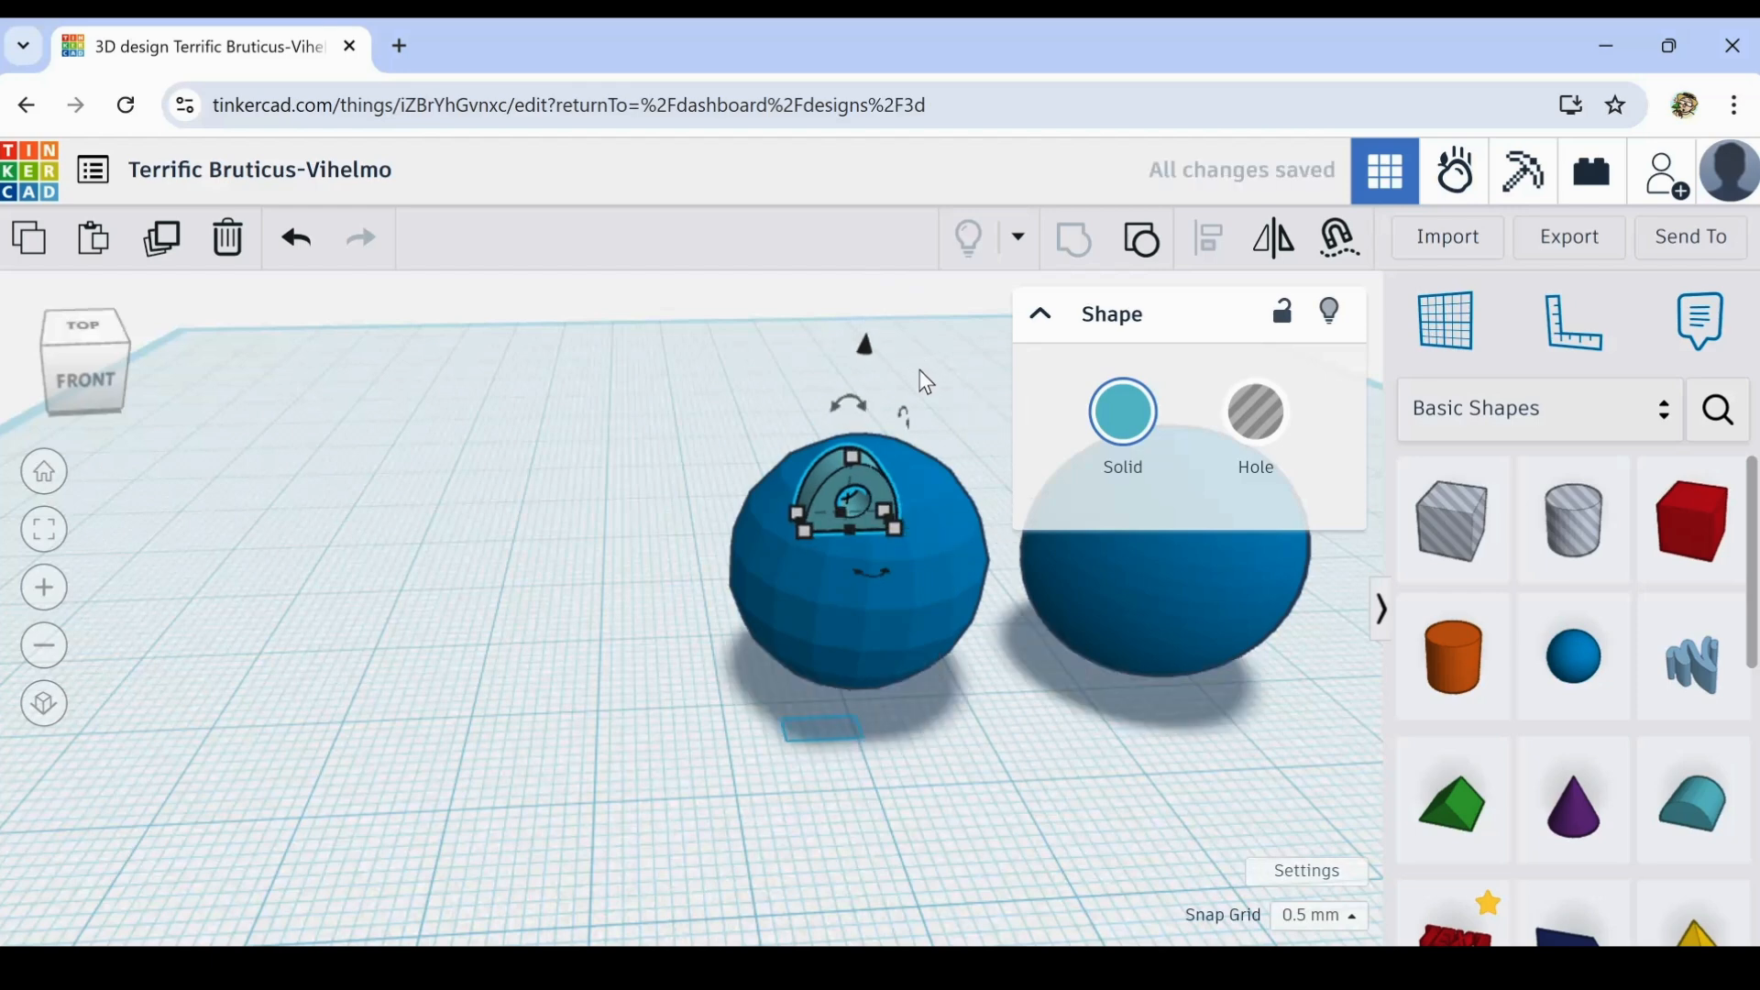
pyautogui.press('Right')
pyautogui.press('Right')
pyautogui.press('Right')
pyautogui.press('Right')
pyautogui.press('Right')
pyautogui.press('Right')
pyautogui.press('Right')
pyautogui.press('Right')
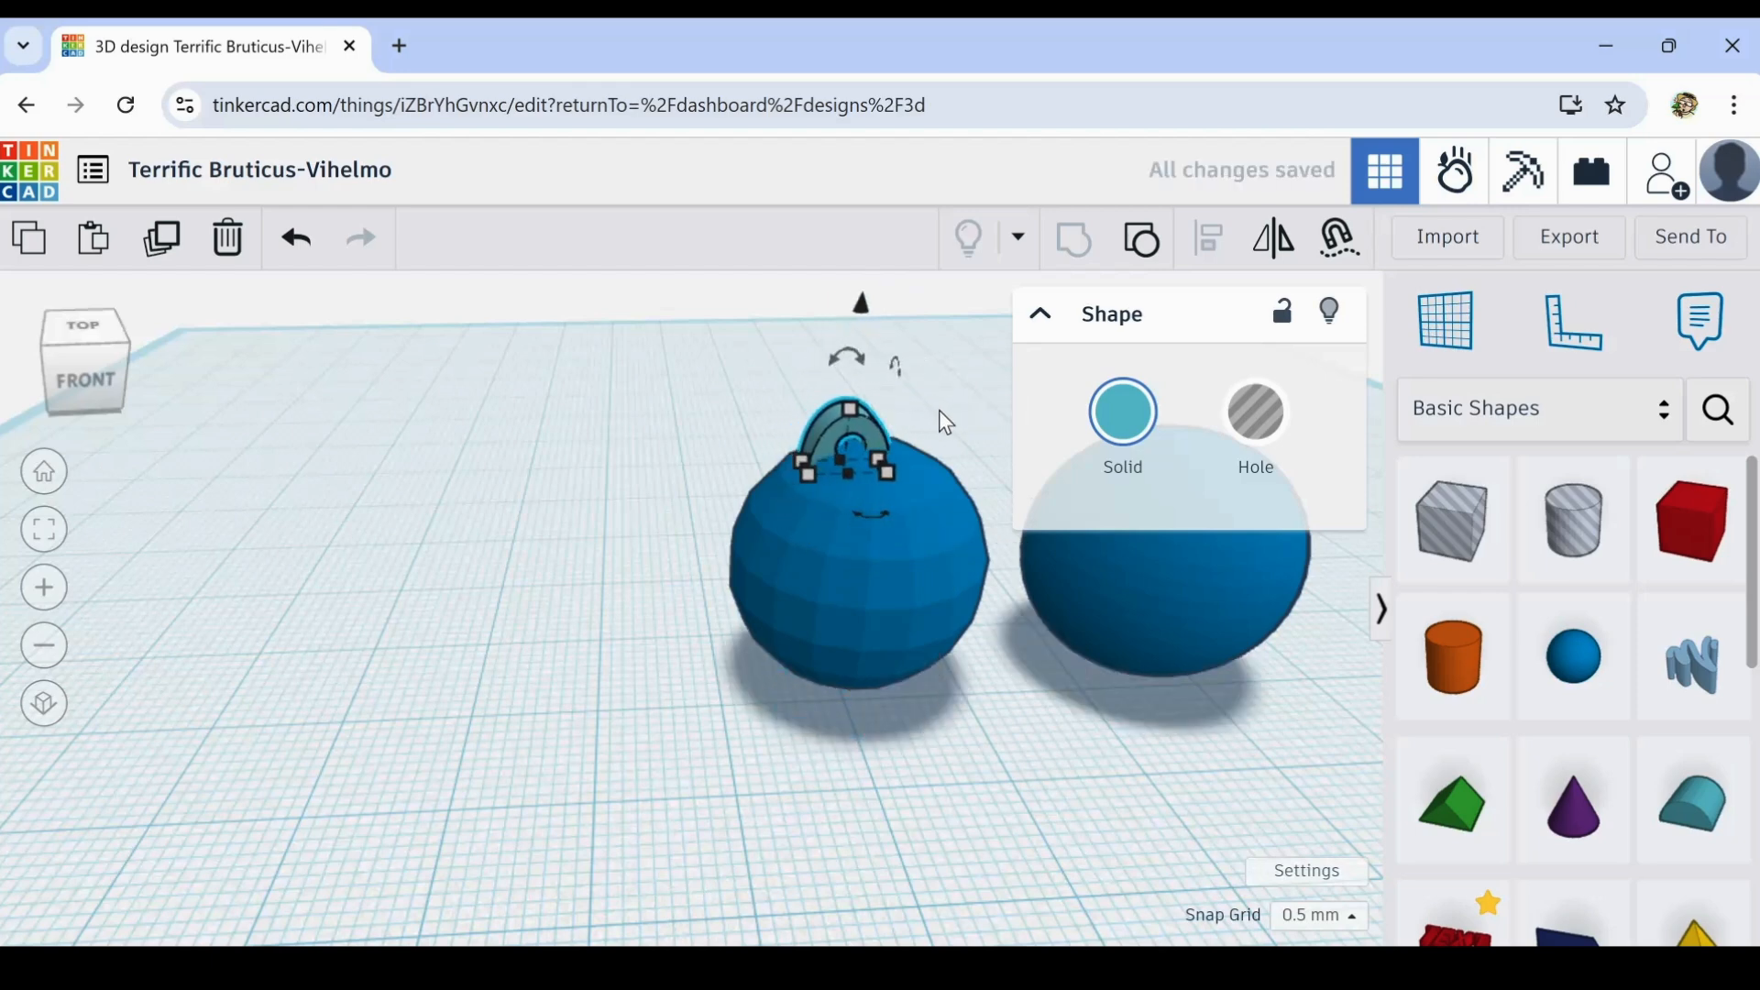
pyautogui.moveTo(882, 310); pyautogui.dragTo(899, 310)
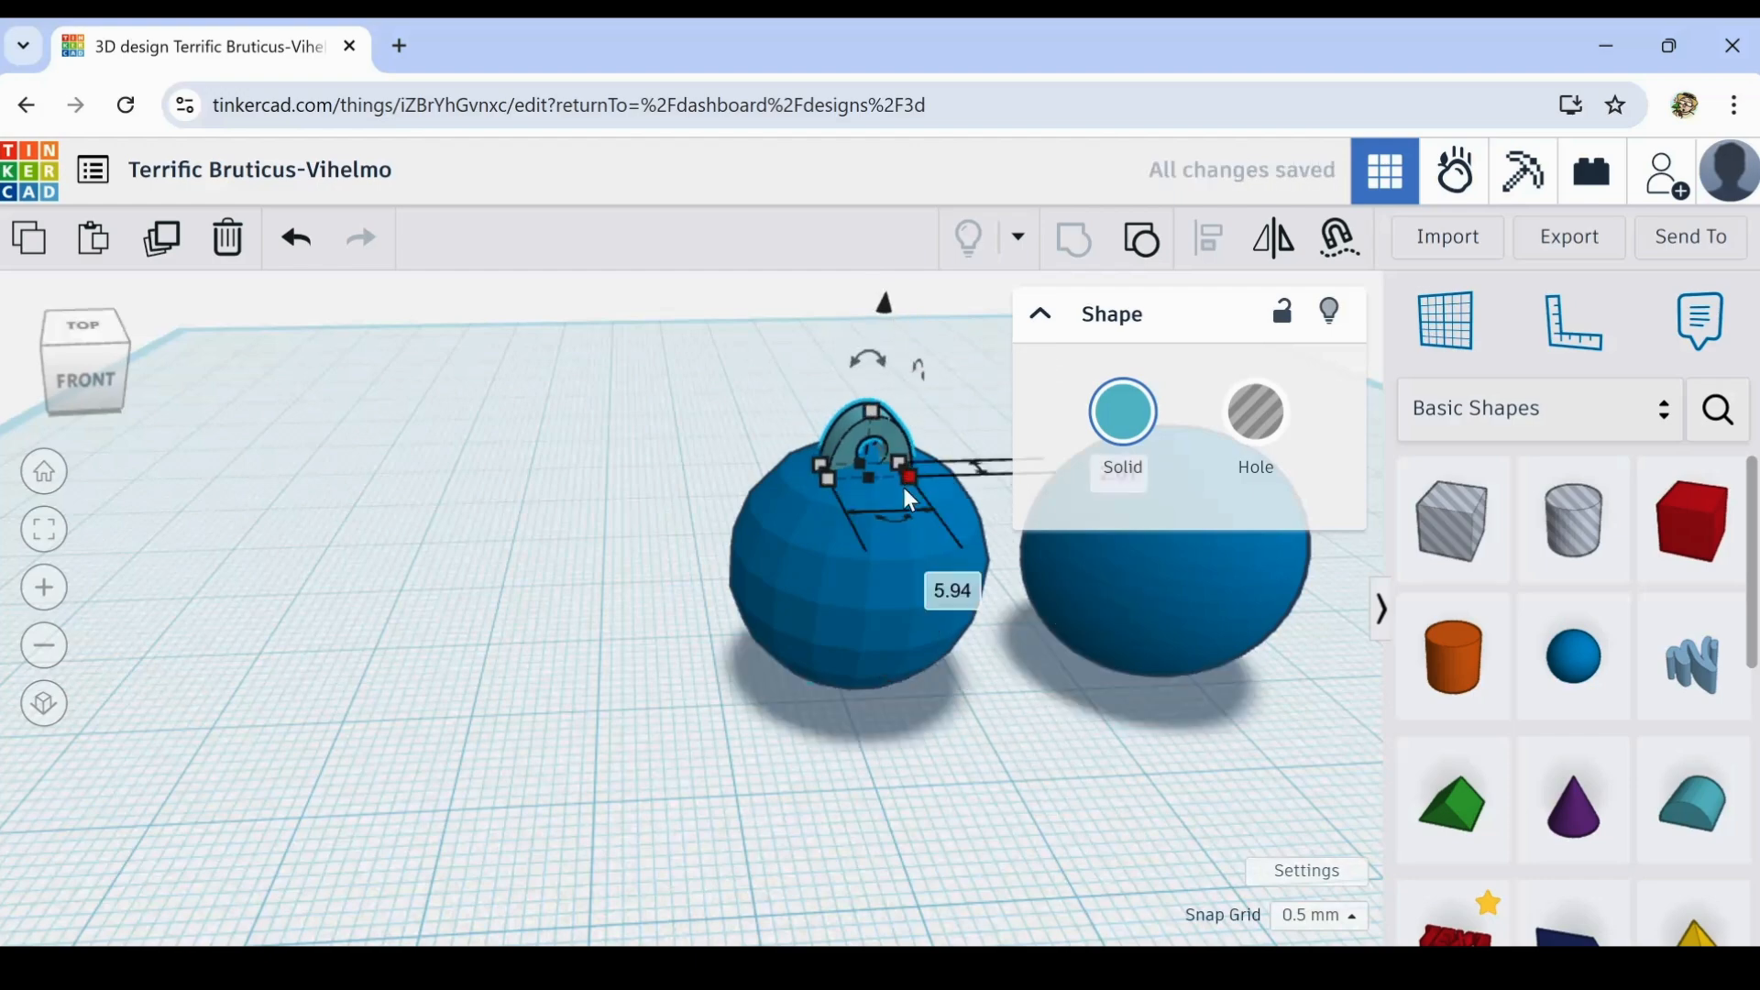
# - Shrink the holed loop proportionally to 2.5 mm tall and adjust its height on top of the faceted sphere
pyautogui.scroll(1, 877, 412)
pyautogui.scroll(2, 874, 424)
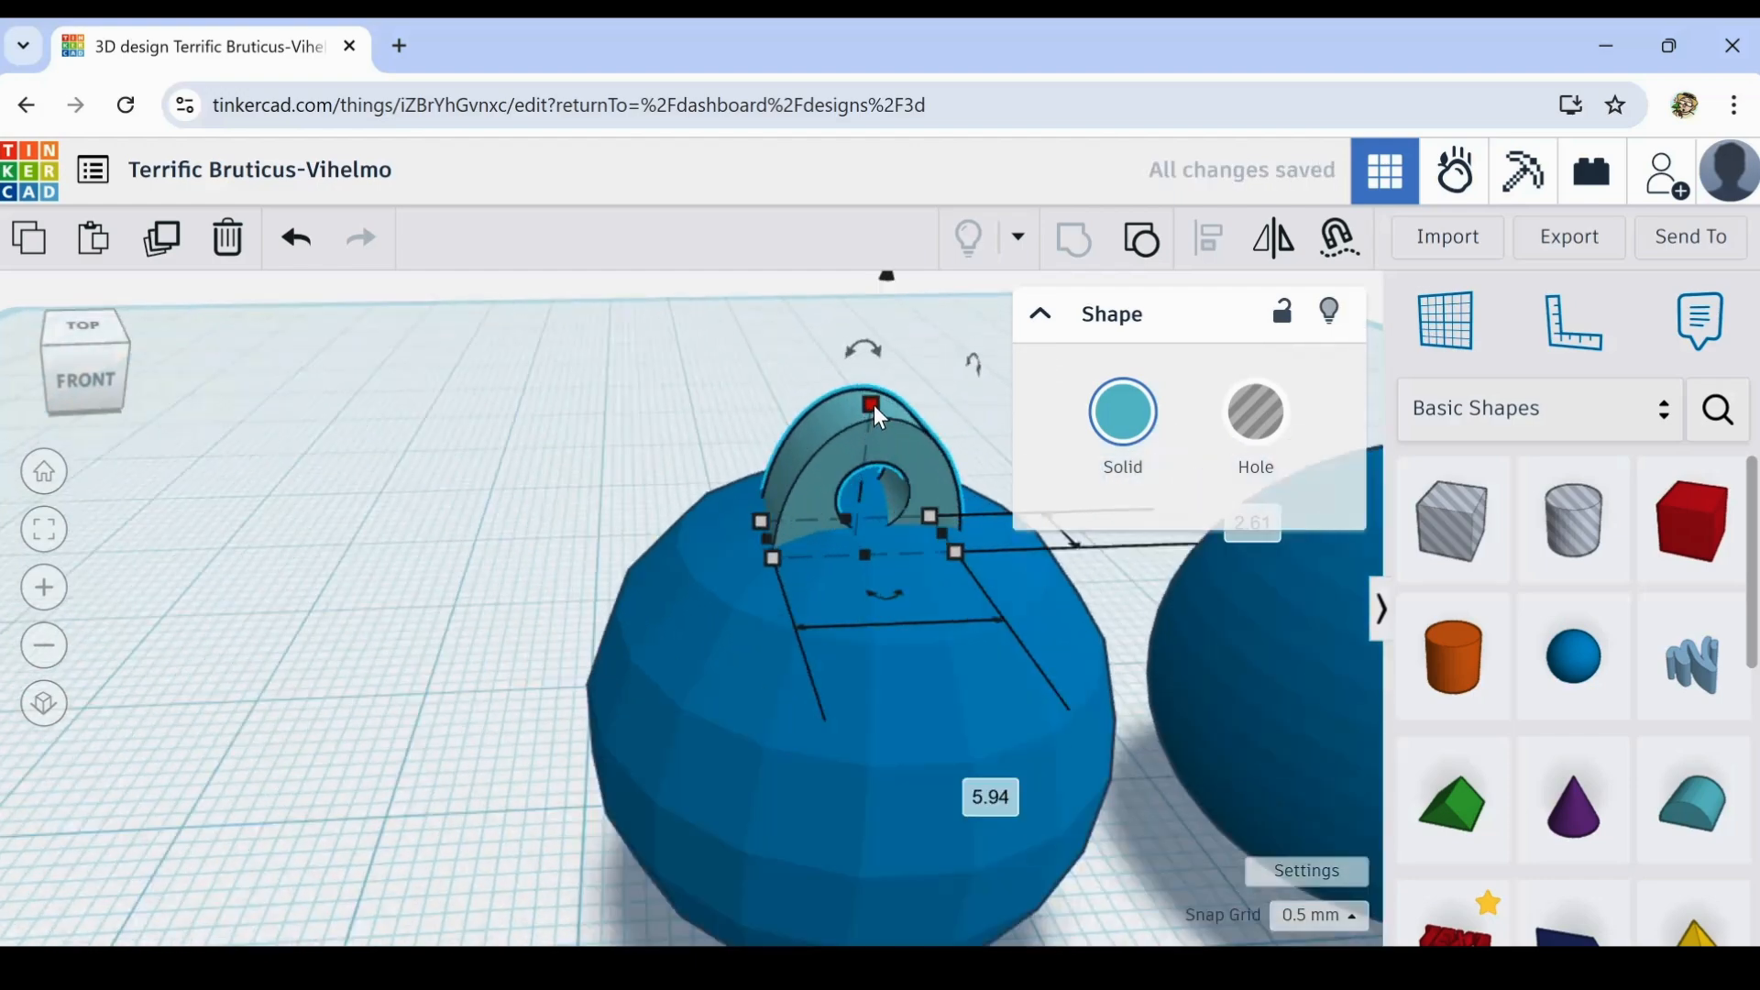
pyautogui.moveTo(872, 403); pyautogui.dragTo(872, 464)
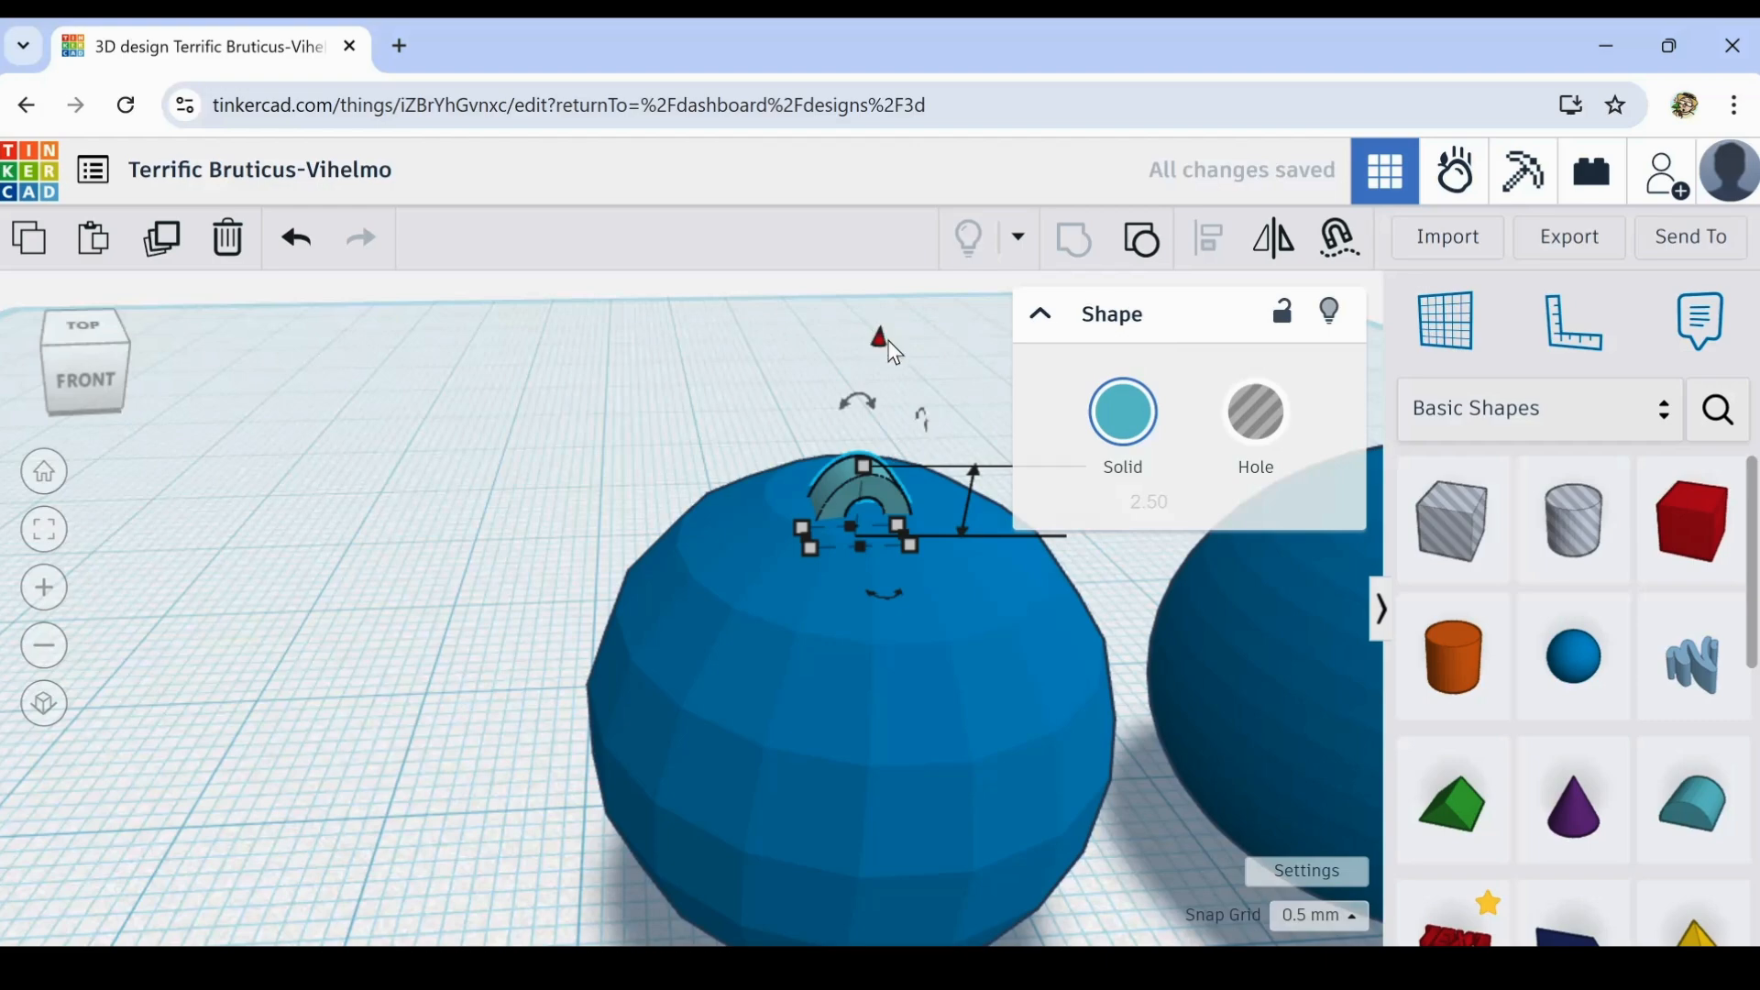
pyautogui.moveTo(876, 339); pyautogui.dragTo(872, 389)
# - Enlarge the holed loop on top of the faceted sphere slightly and deselect it
pyautogui.moveTo(579, 477); pyautogui.dragTo(555, 516, button='right')
pyautogui.moveTo(623, 635); pyautogui.dragTo(724, 550, button='right')
pyautogui.scroll(-3, 597, 656)
pyautogui.click(523, 632)
pyautogui.click(720, 543)
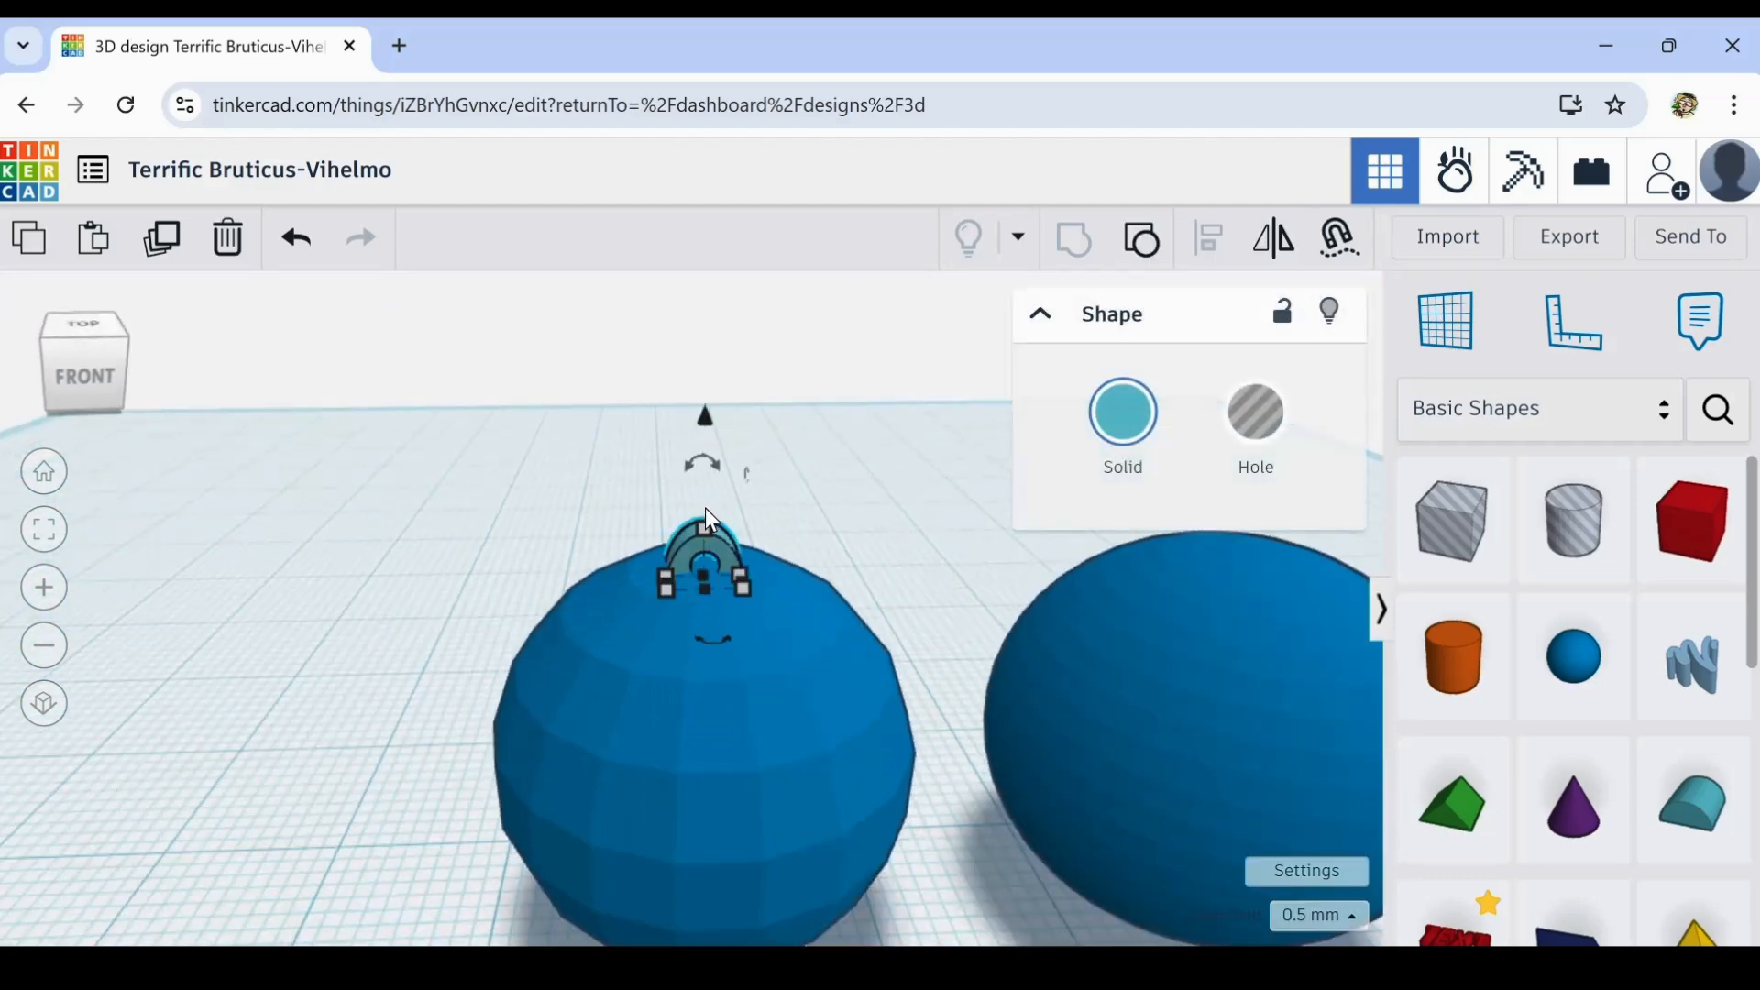
pyautogui.click(704, 527)
pyautogui.moveTo(707, 526); pyautogui.dragTo(705, 518)
pyautogui.click(450, 505)
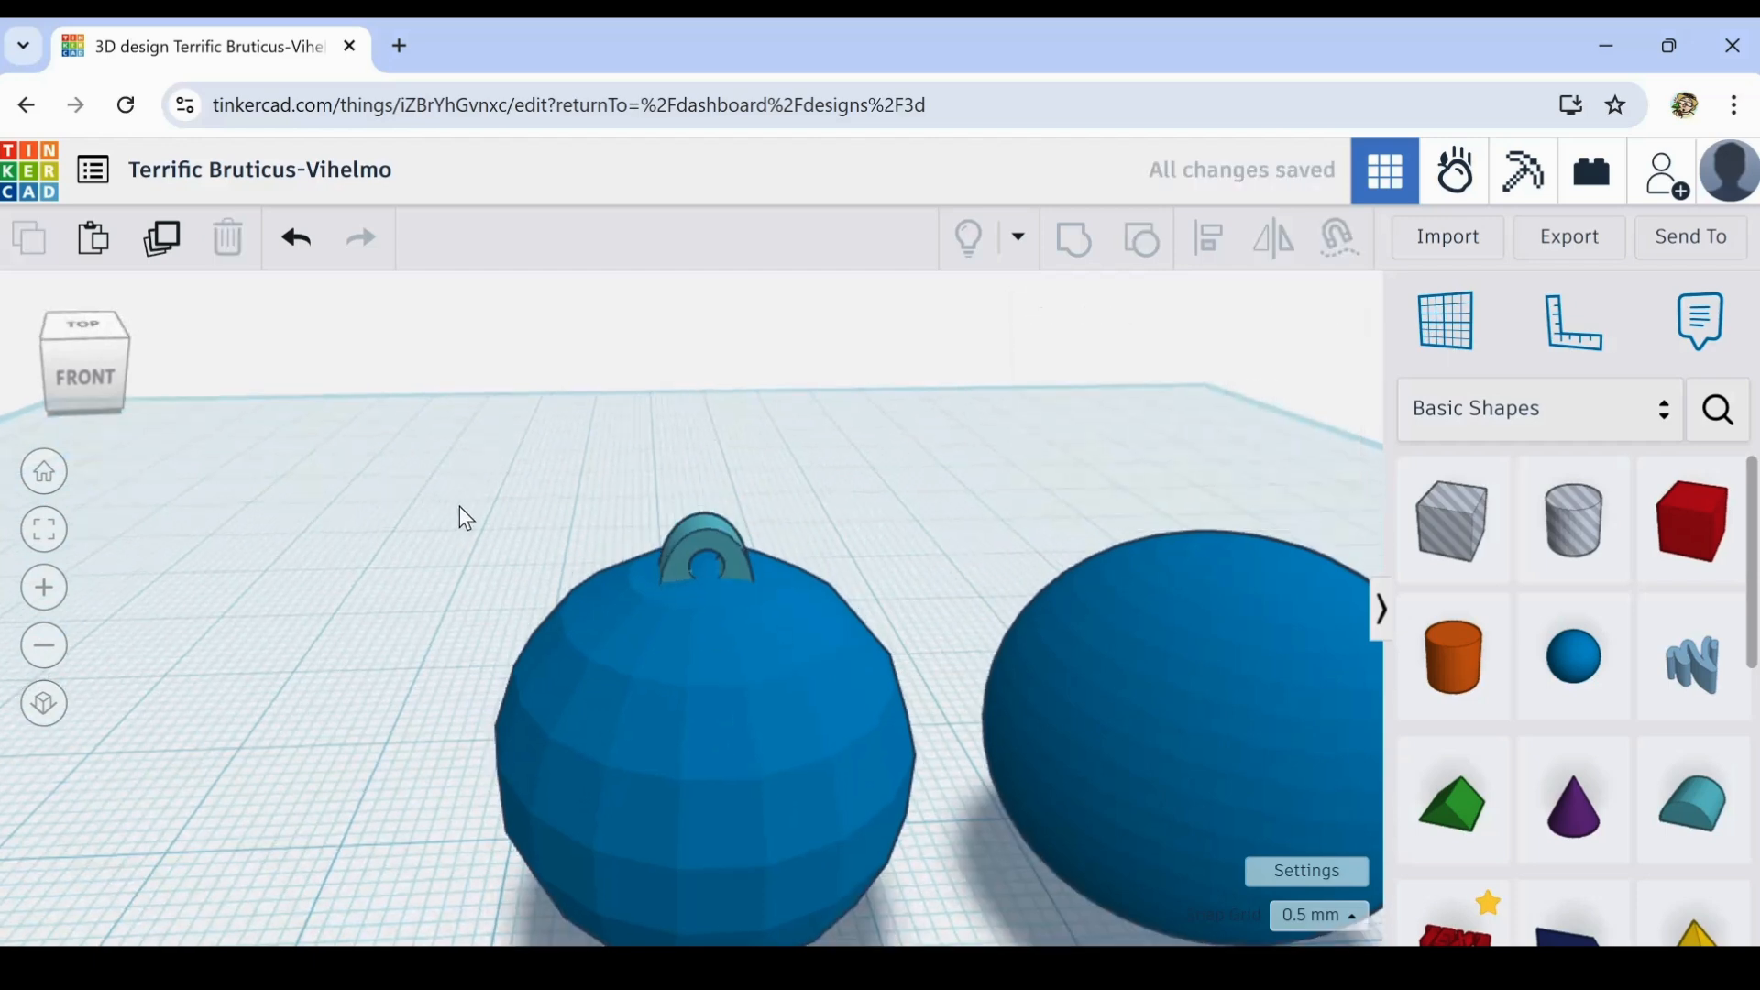
# - Align the small loop and the faceted sphere on their centers in both horizontal directions
pyautogui.moveTo(460, 506); pyautogui.dragTo(472, 525, button='right')
pyautogui.moveTo(568, 507); pyautogui.dragTo(813, 795)
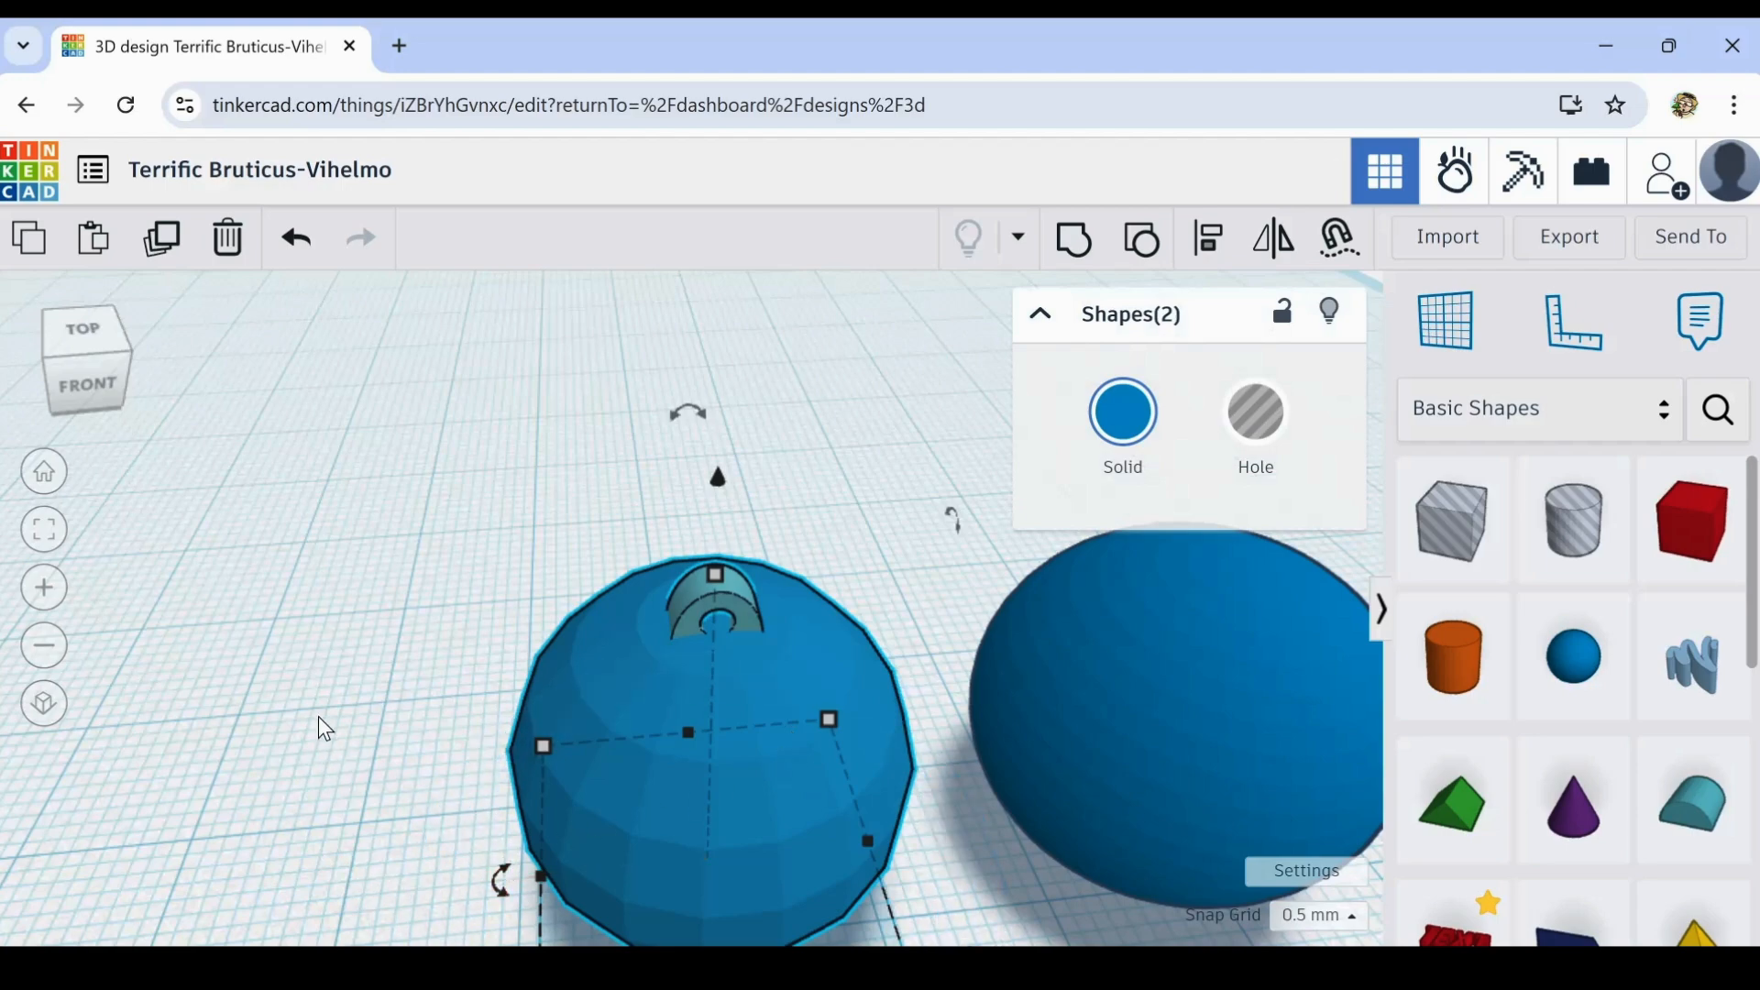
pyautogui.moveTo(317, 717); pyautogui.dragTo(220, 629, button='right')
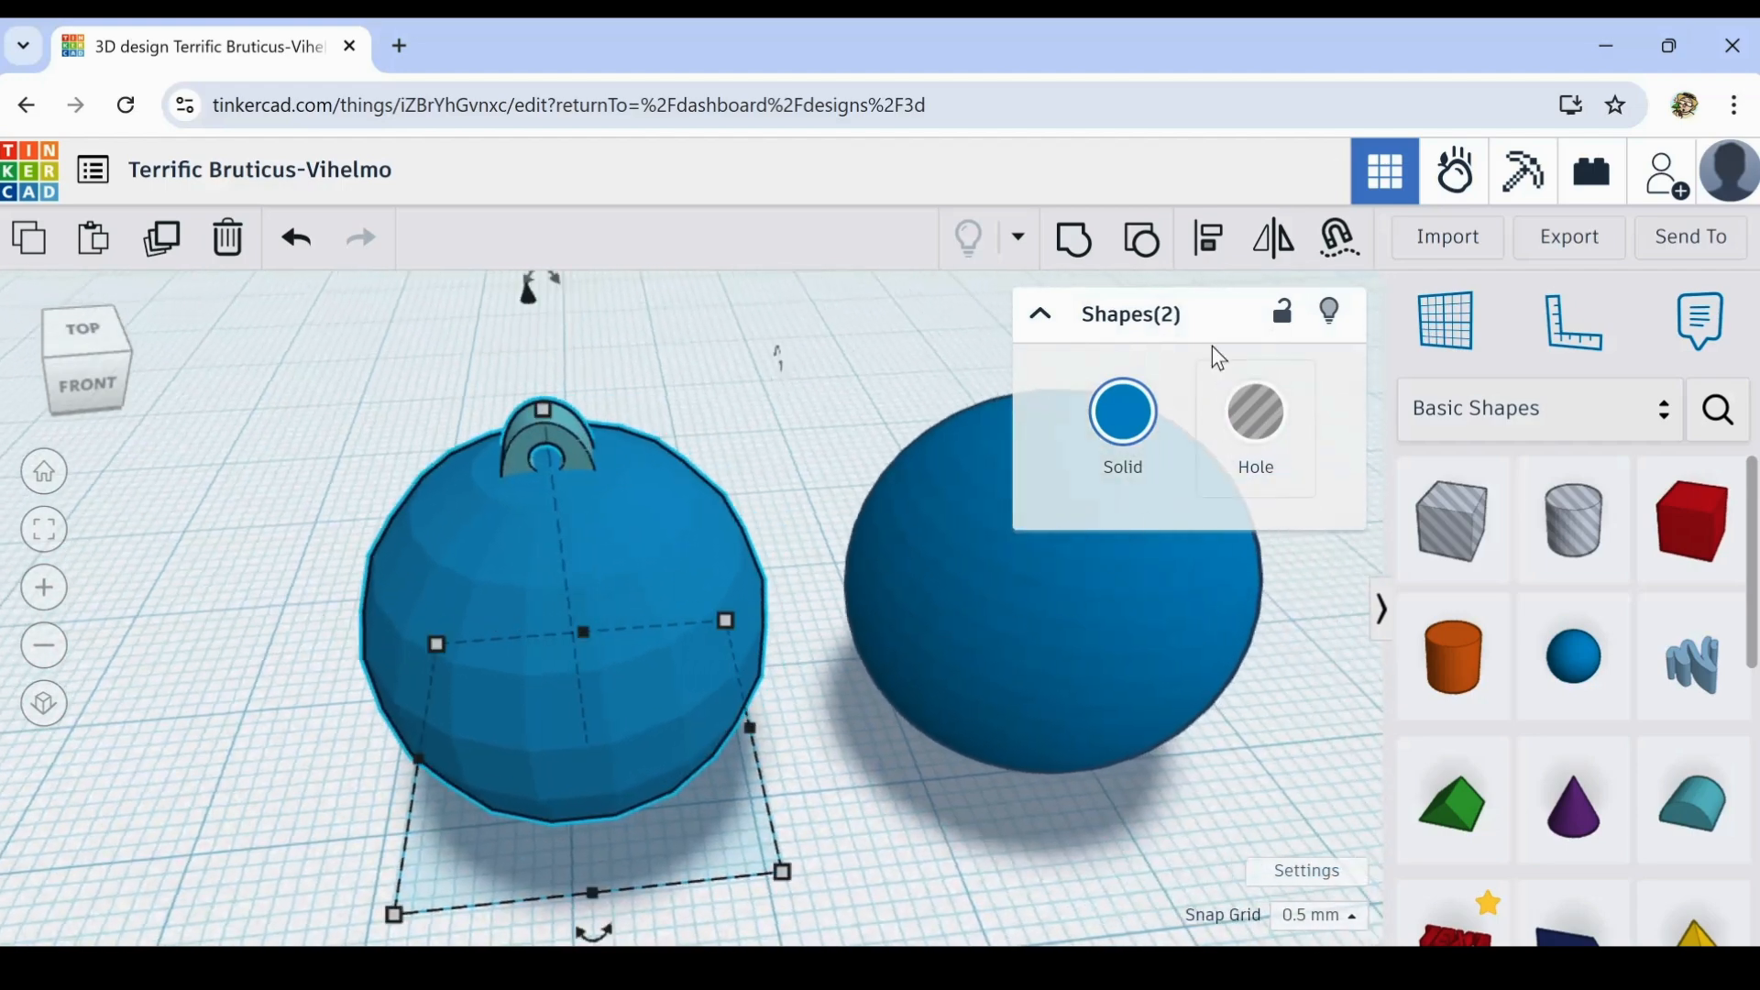
pyautogui.click(1205, 242)
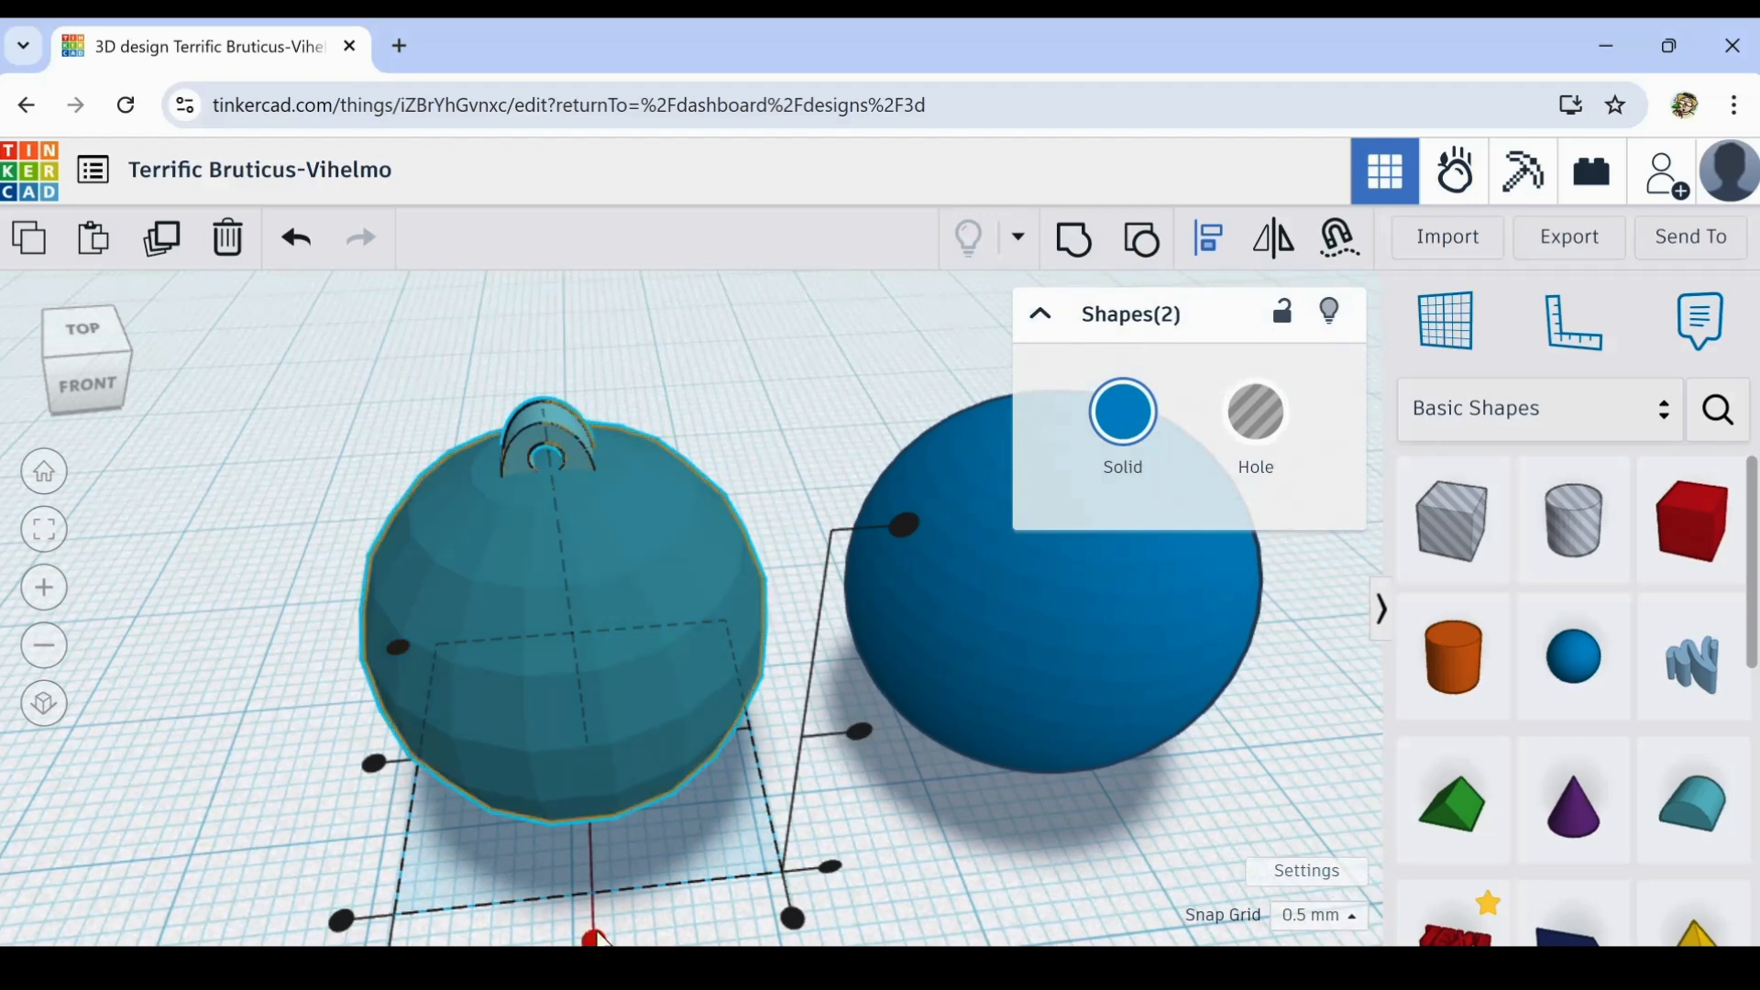
pyautogui.click(595, 936)
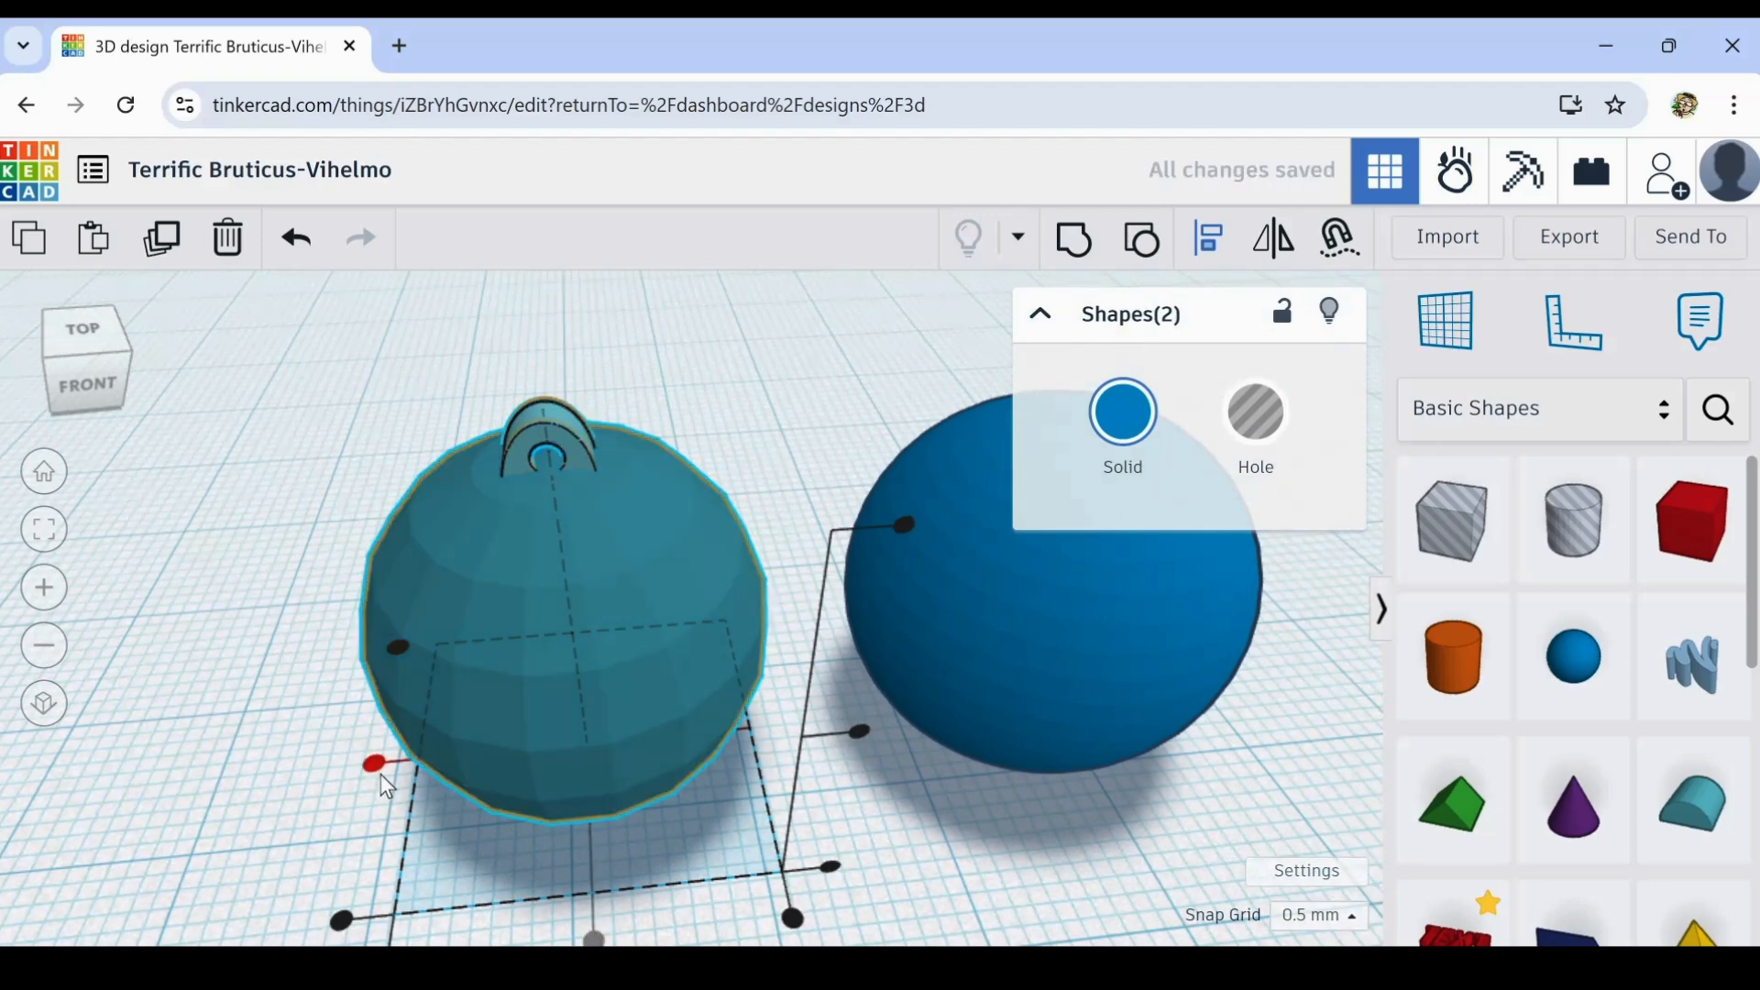
pyautogui.click(376, 765)
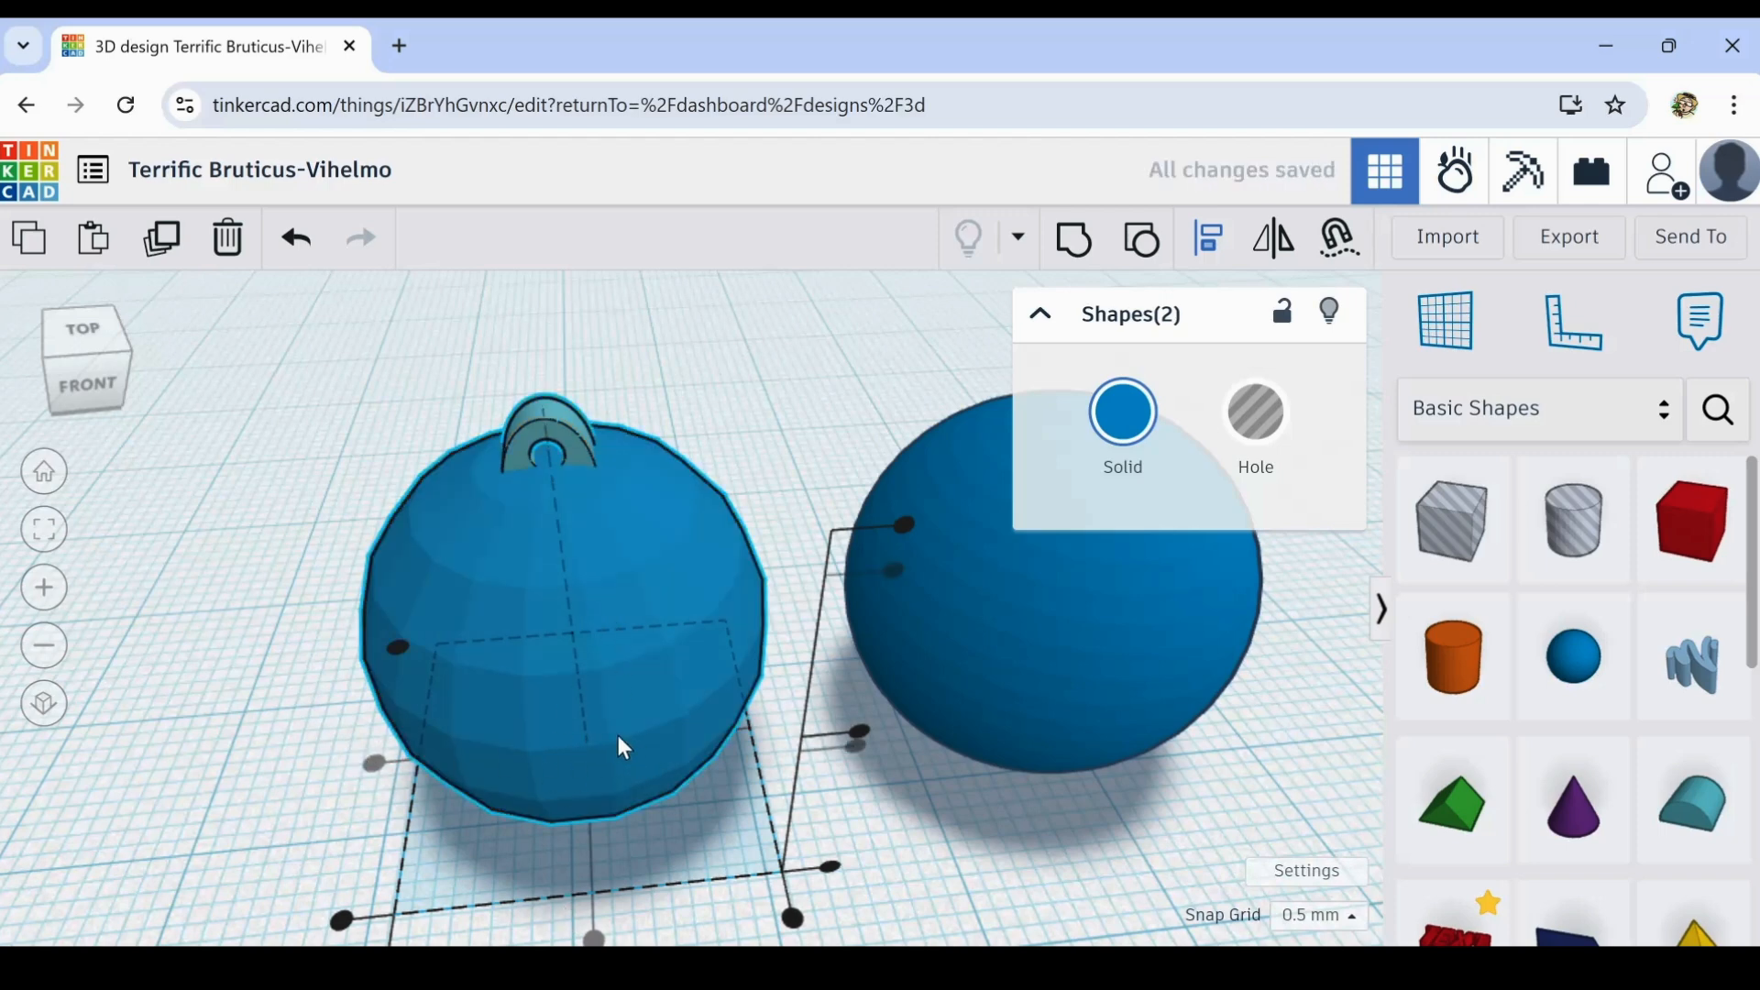
pyautogui.click(330, 479)
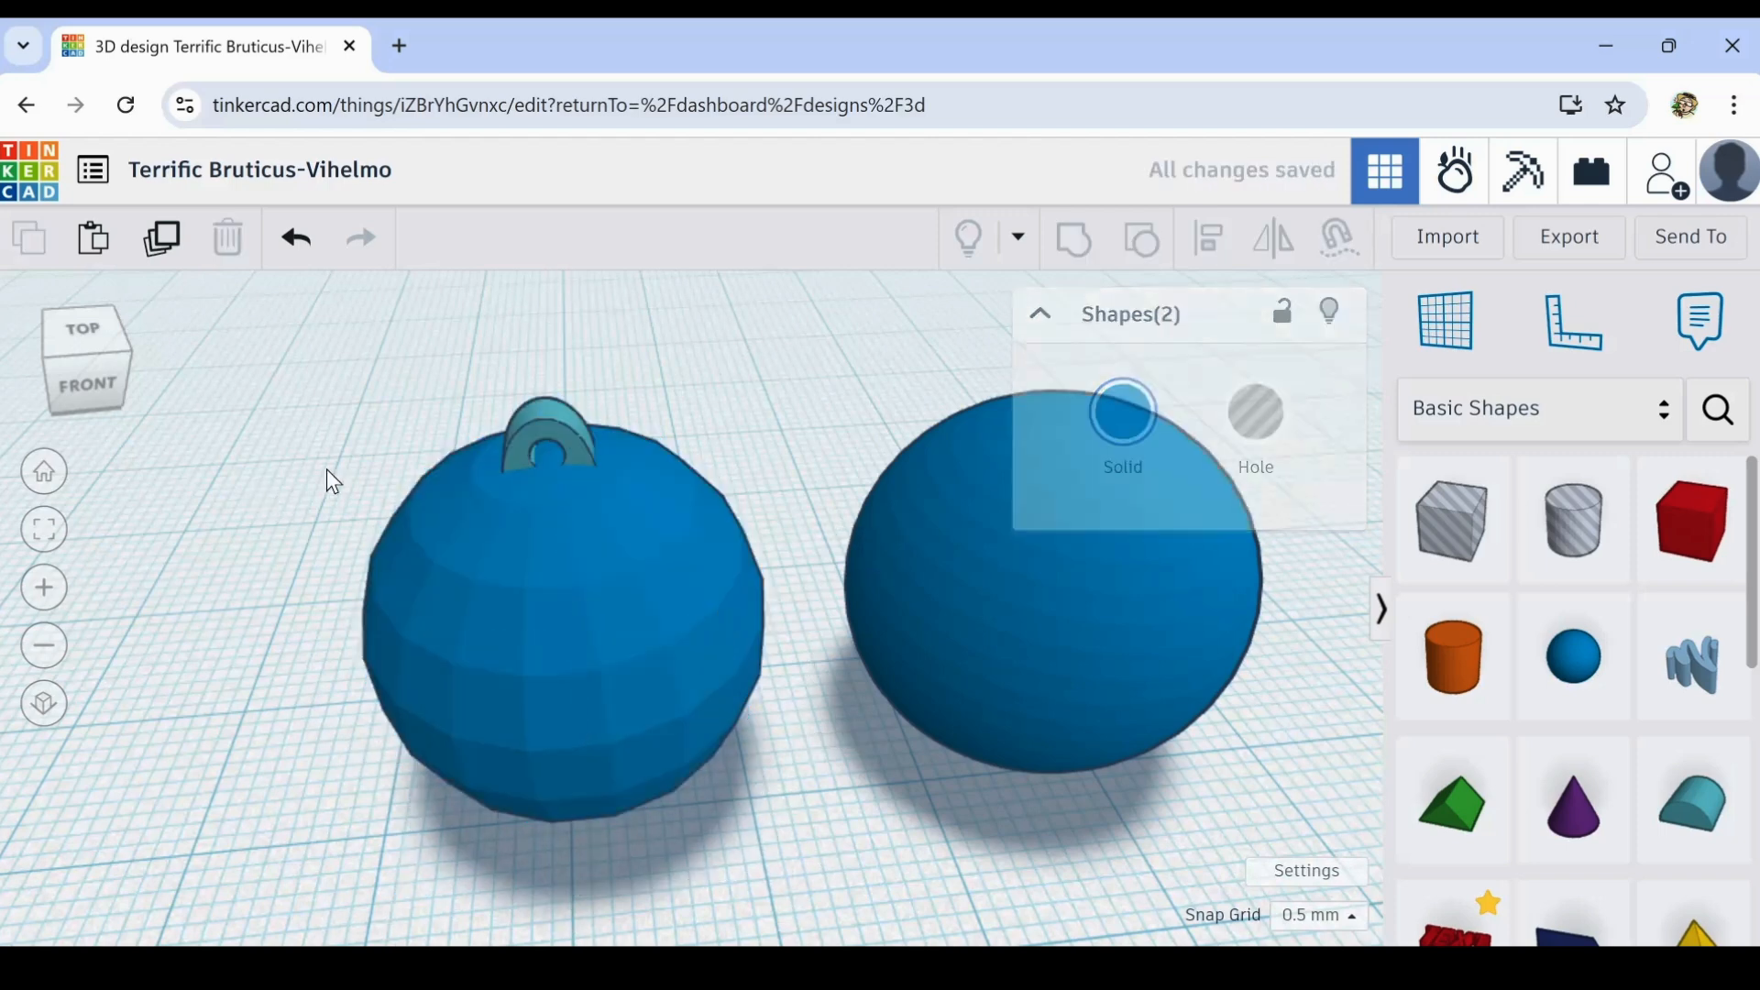
# - Duplicate the faceted sphere's loop and move the copy sideways onto the top of the smooth sphere
pyautogui.click(559, 449)
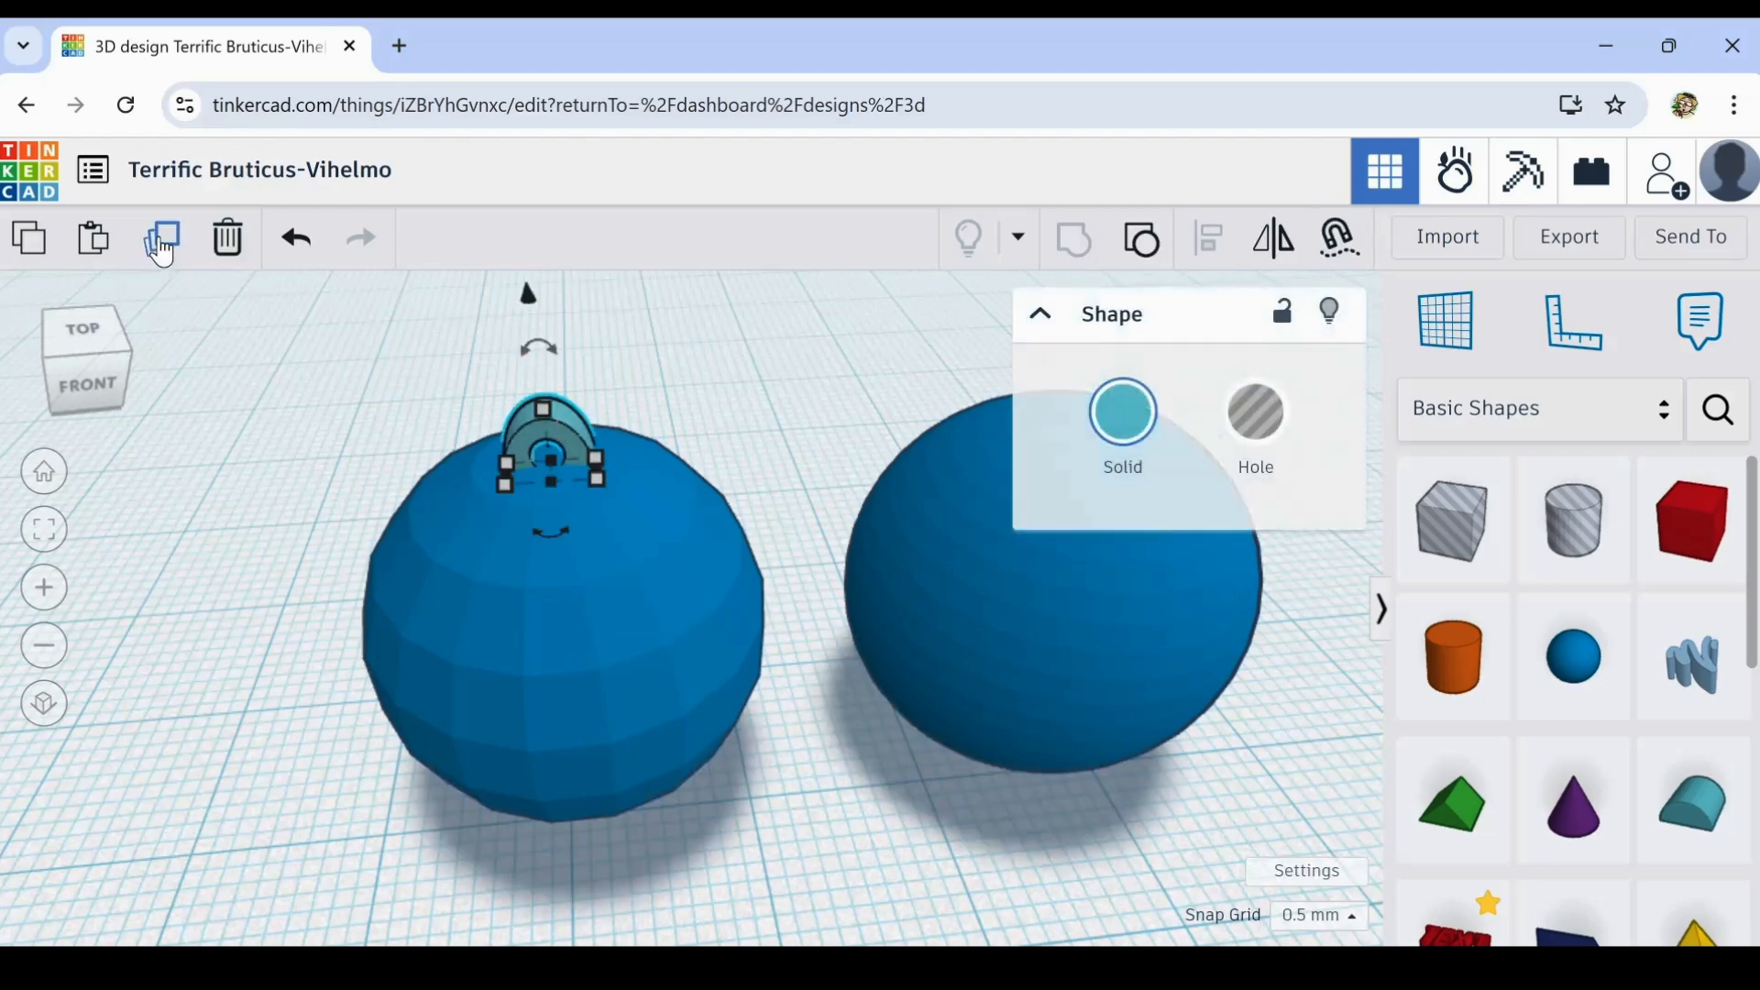
pyautogui.click(163, 249)
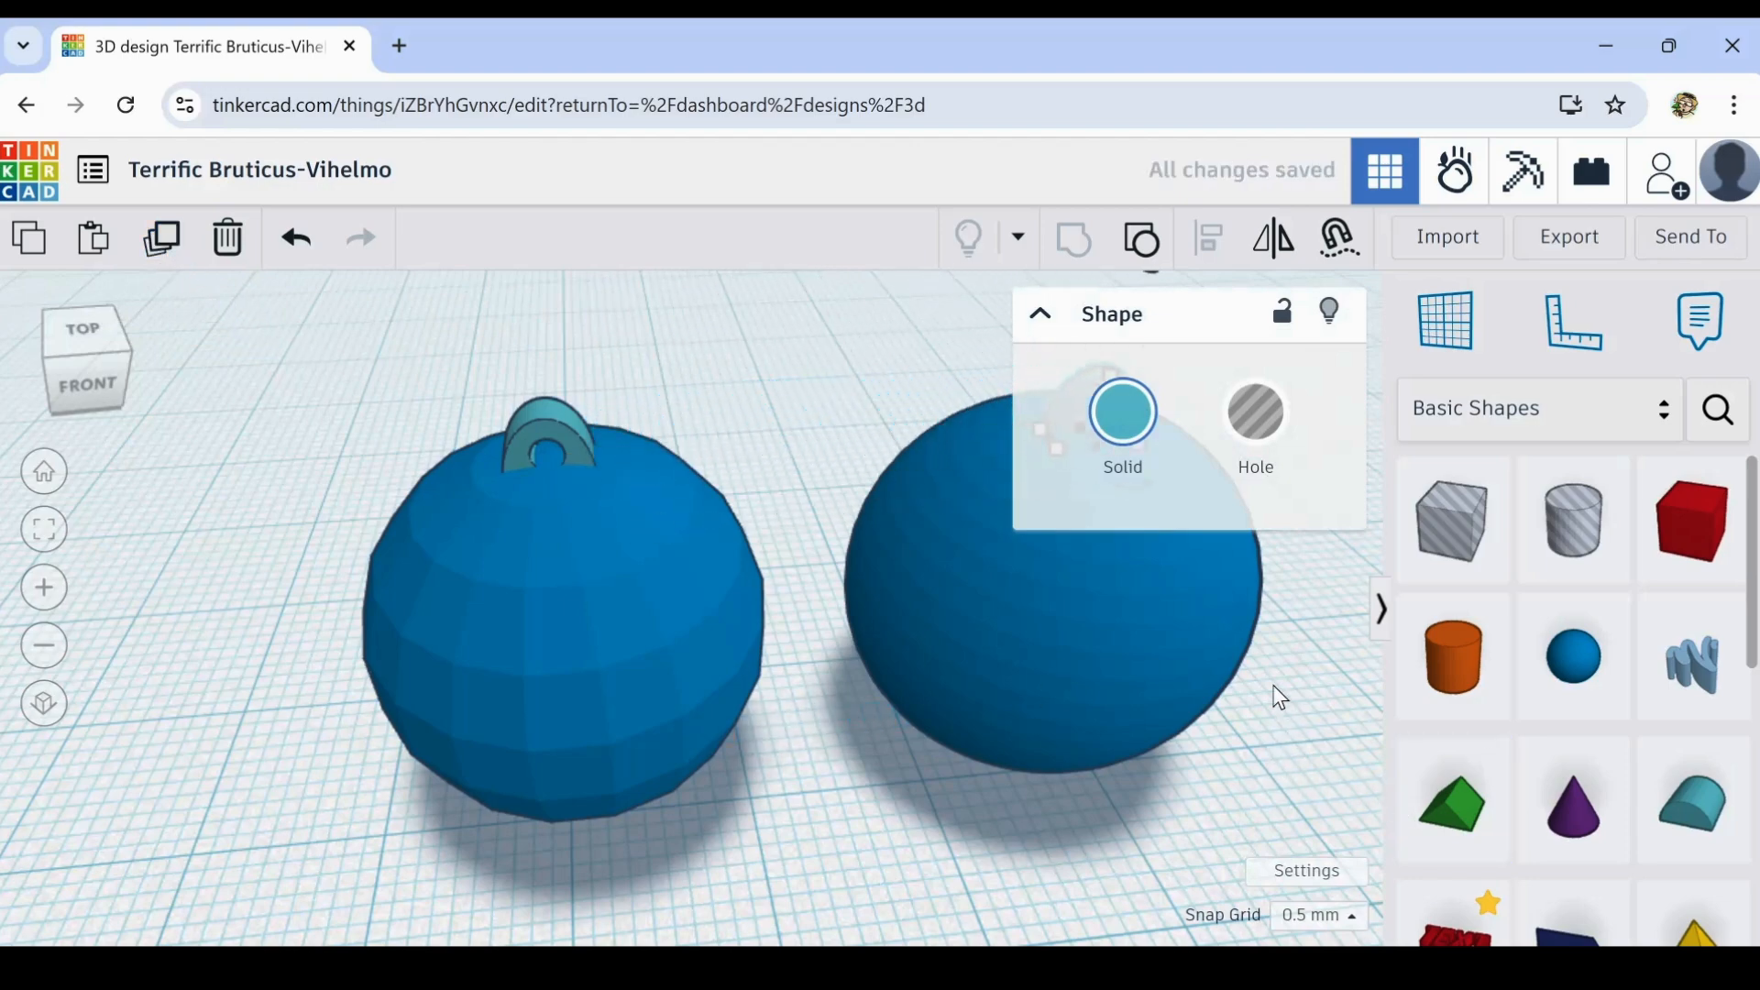
pyautogui.moveTo(1281, 698); pyautogui.dragTo(1098, 784, button='right')
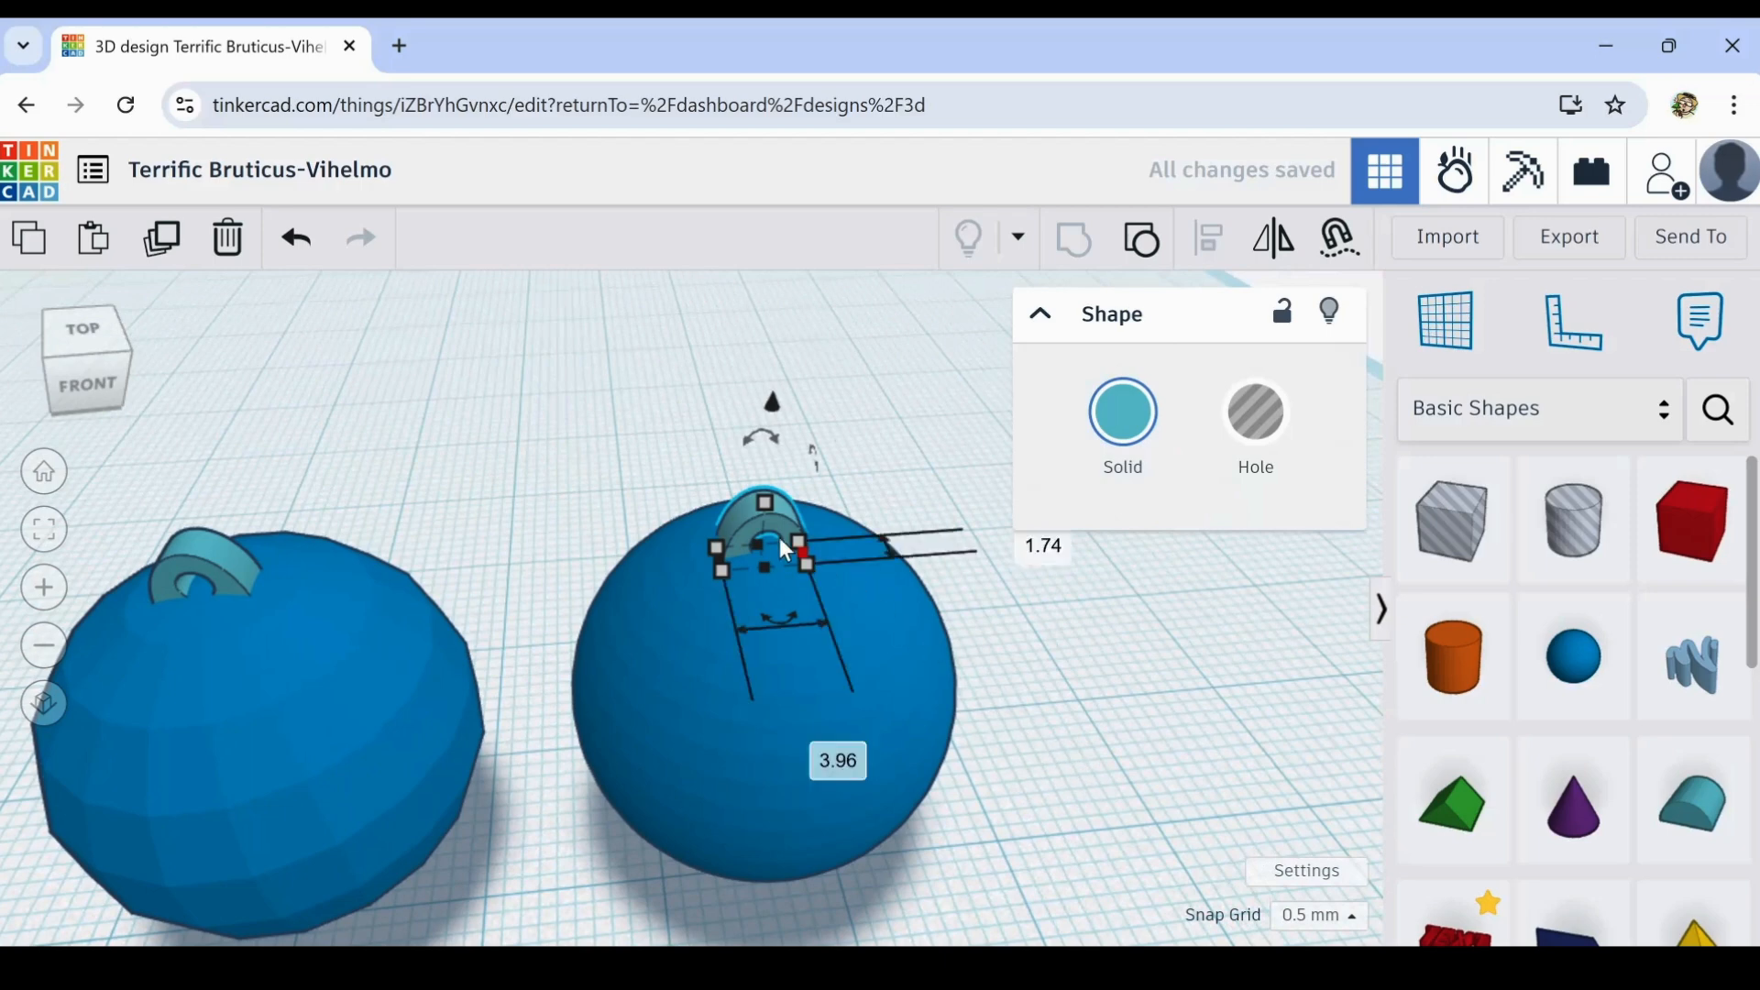
pyautogui.press('Right')
# - Align the copied loop and the smooth sphere on their centers in both horizontal directions
pyautogui.moveTo(625, 548); pyautogui.dragTo(1014, 759)
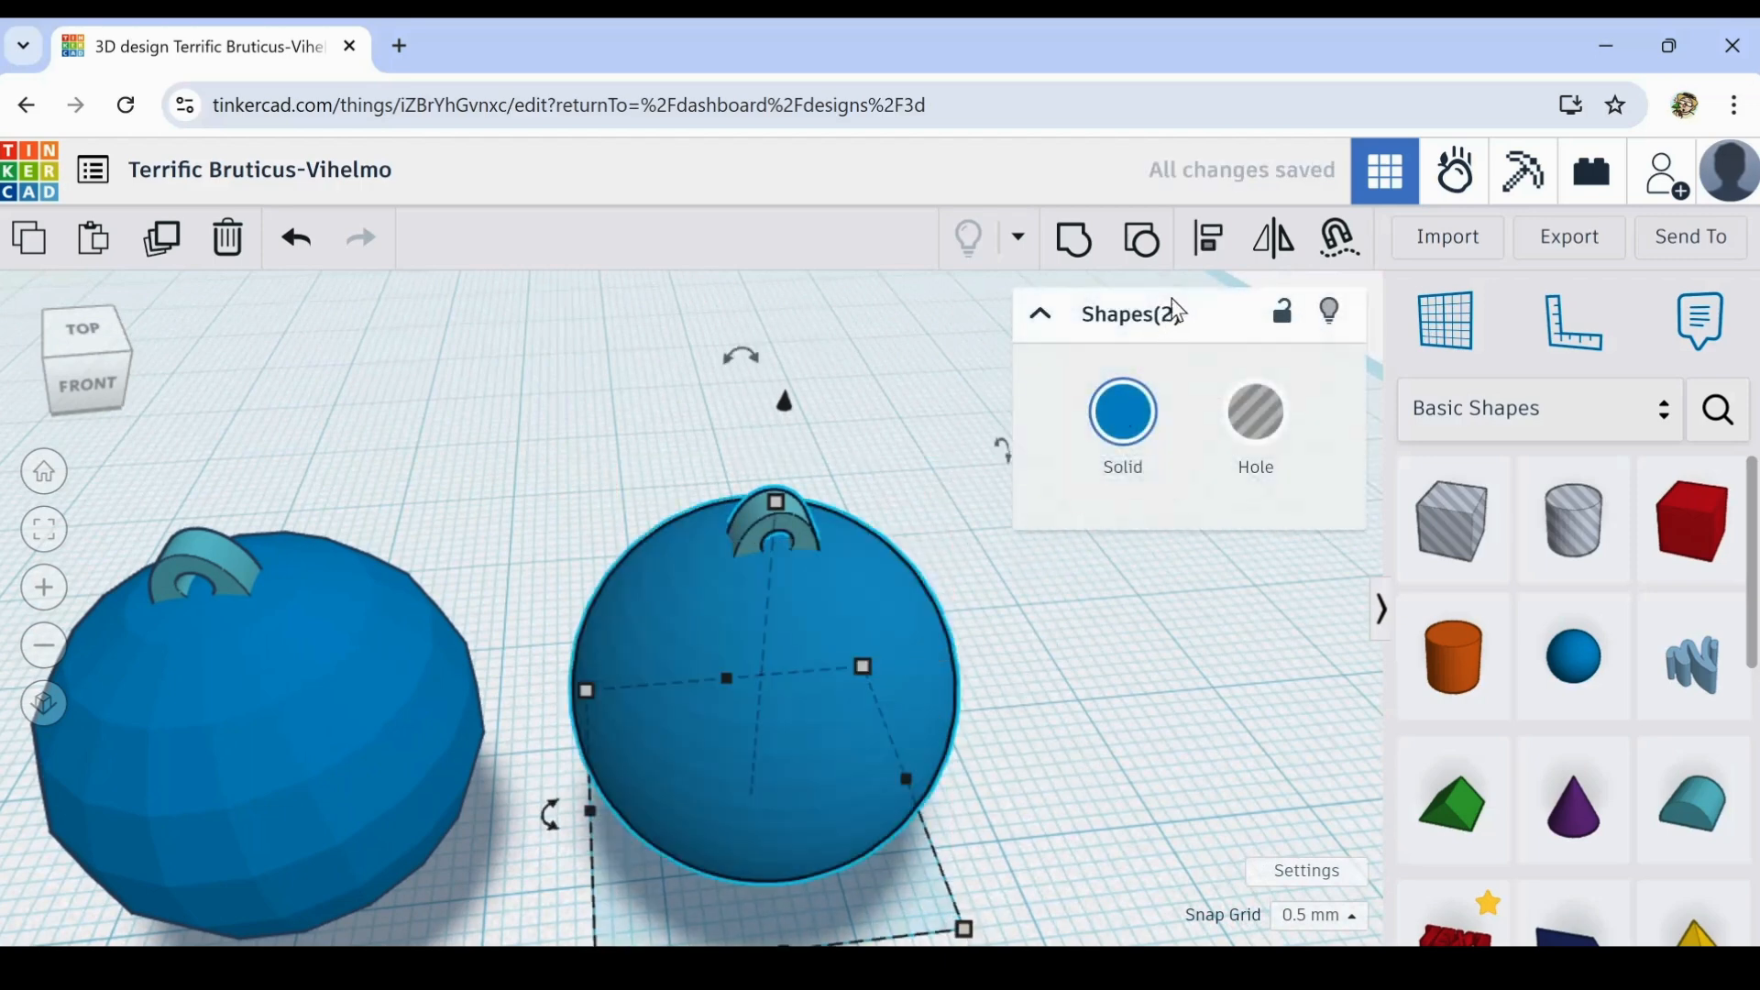
pyautogui.click(1191, 247)
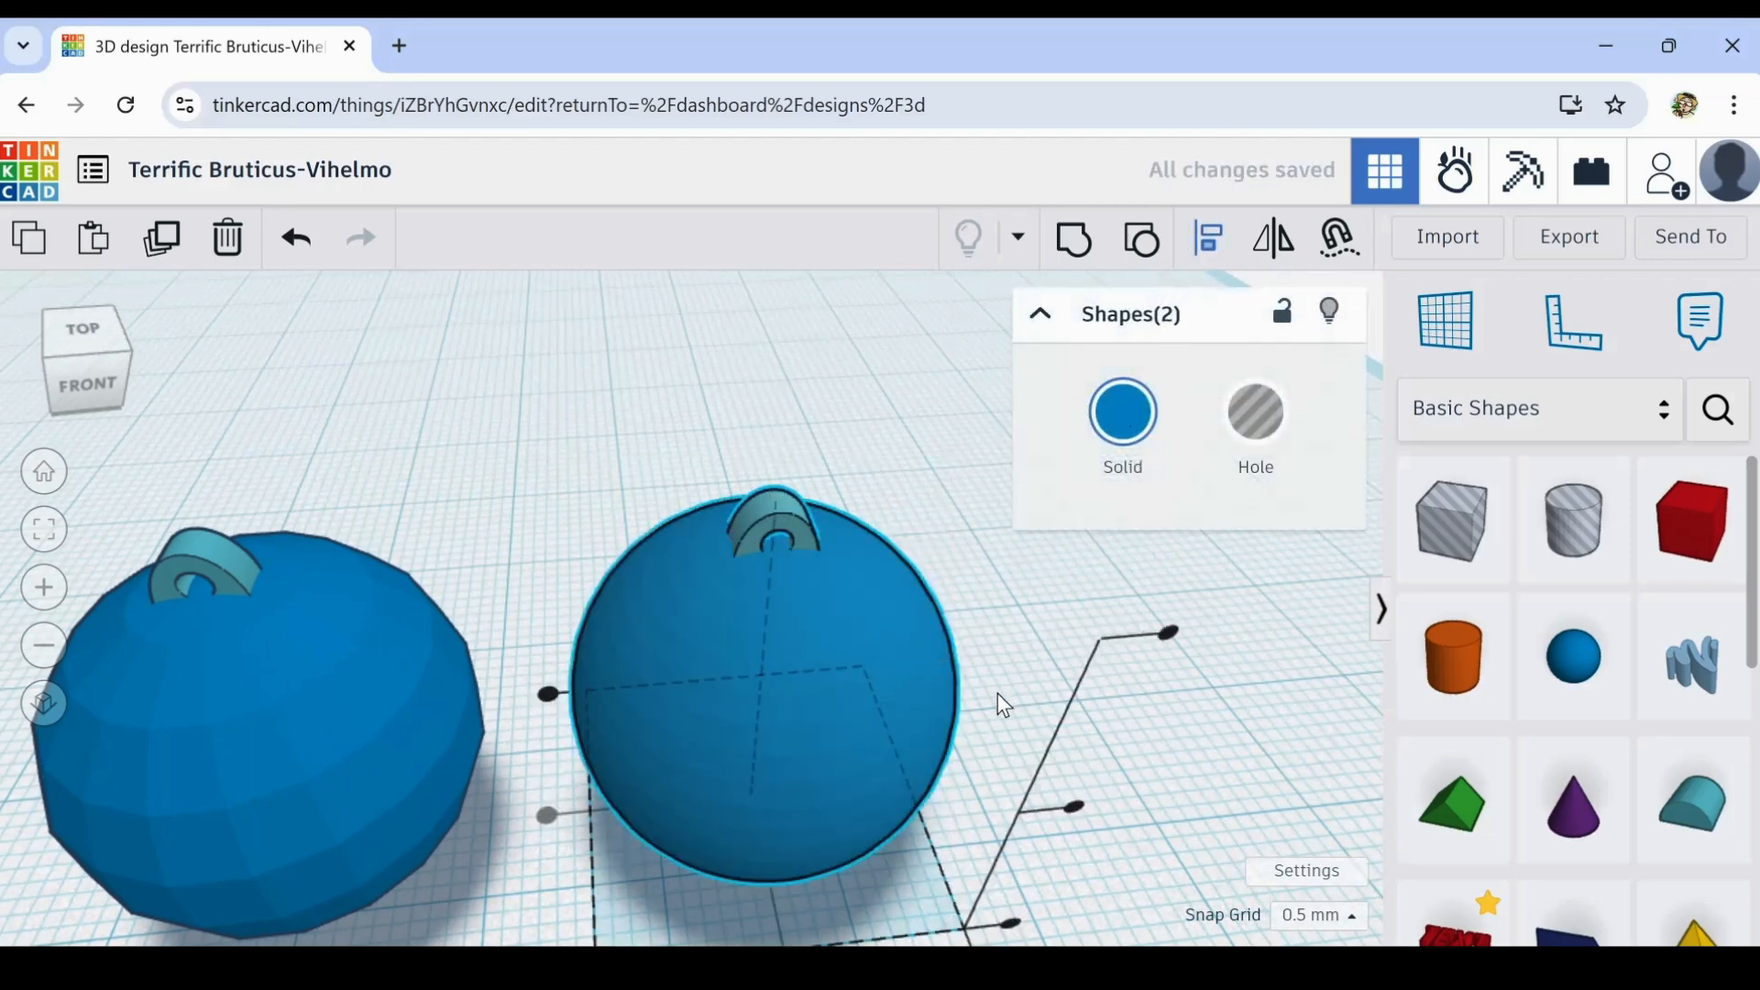
pyautogui.moveTo(1084, 699); pyautogui.dragTo(953, 646, button='right')
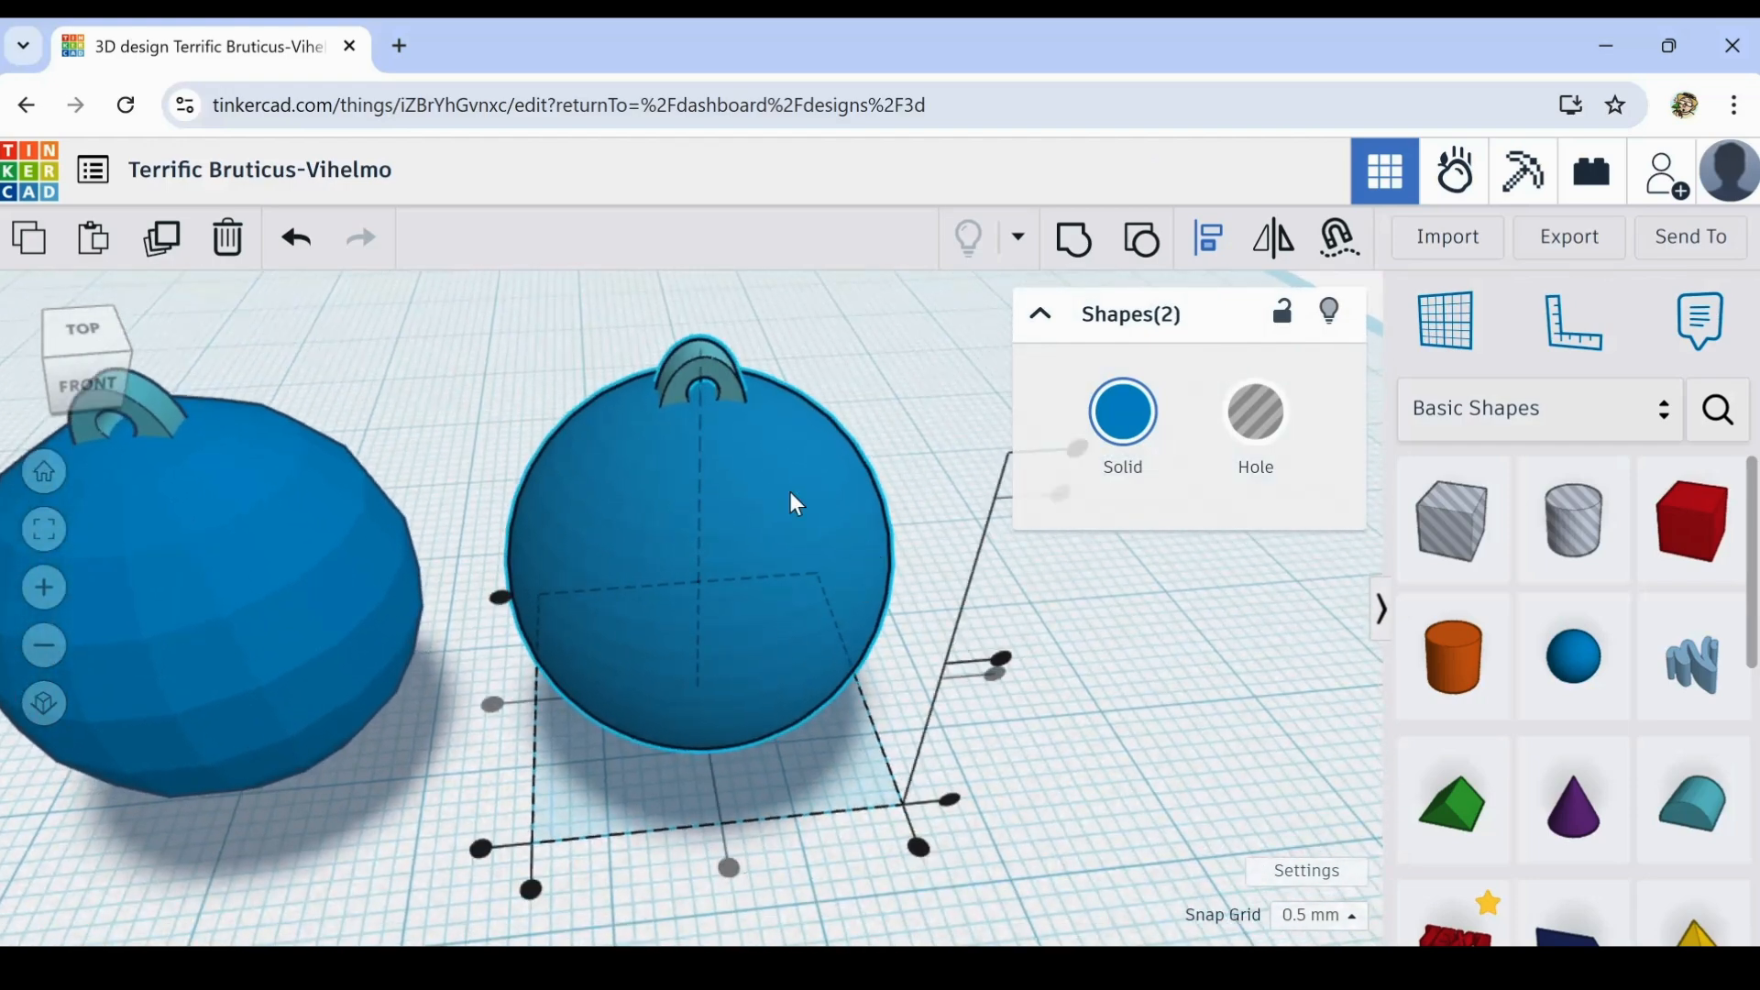
pyautogui.click(595, 350)
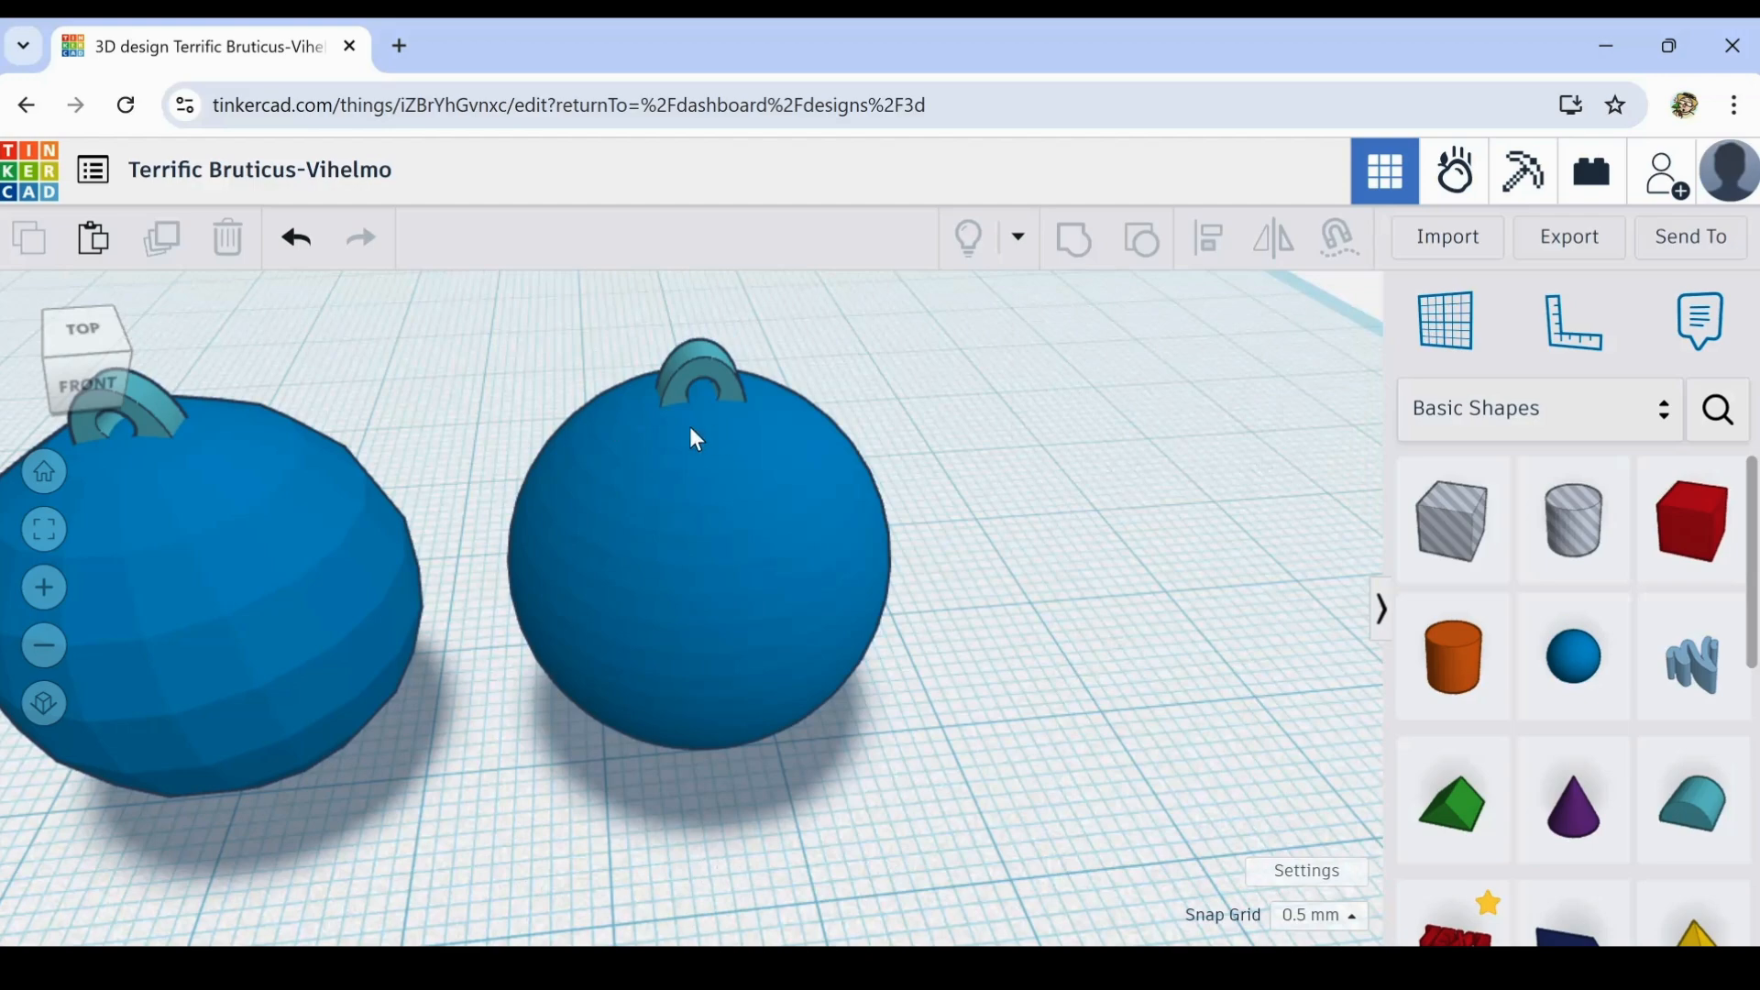
# - Examine the underside of the smooth sphere and compare both looped spheres from several angles
pyautogui.scroll(-3, 1061, 683)
pyautogui.moveTo(970, 709); pyautogui.dragTo(730, 592, button='right')
pyautogui.scroll(5, 775, 644)
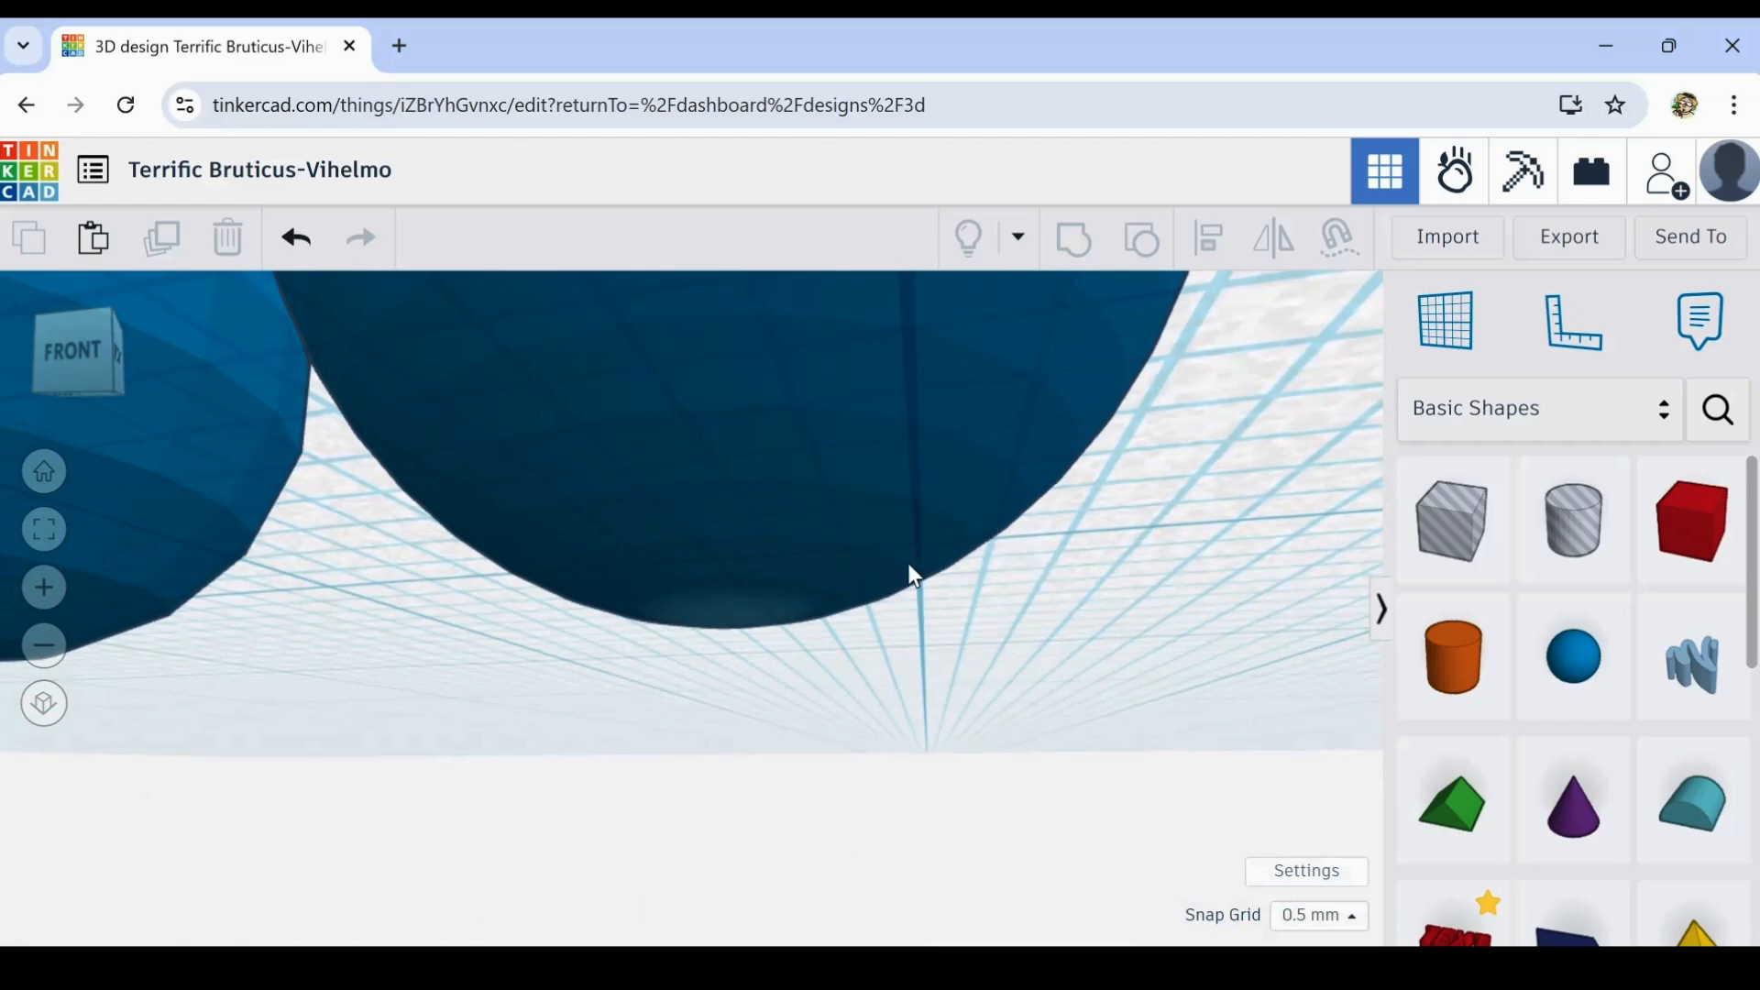
pyautogui.moveTo(551, 630); pyautogui.dragTo(627, 603, button='right')
pyautogui.moveTo(356, 680)
pyautogui.mouseDown(button='right')
pyautogui.moveTo(387, 717)
pyautogui.moveTo(358, 706)
pyautogui.mouseUp(button='right')
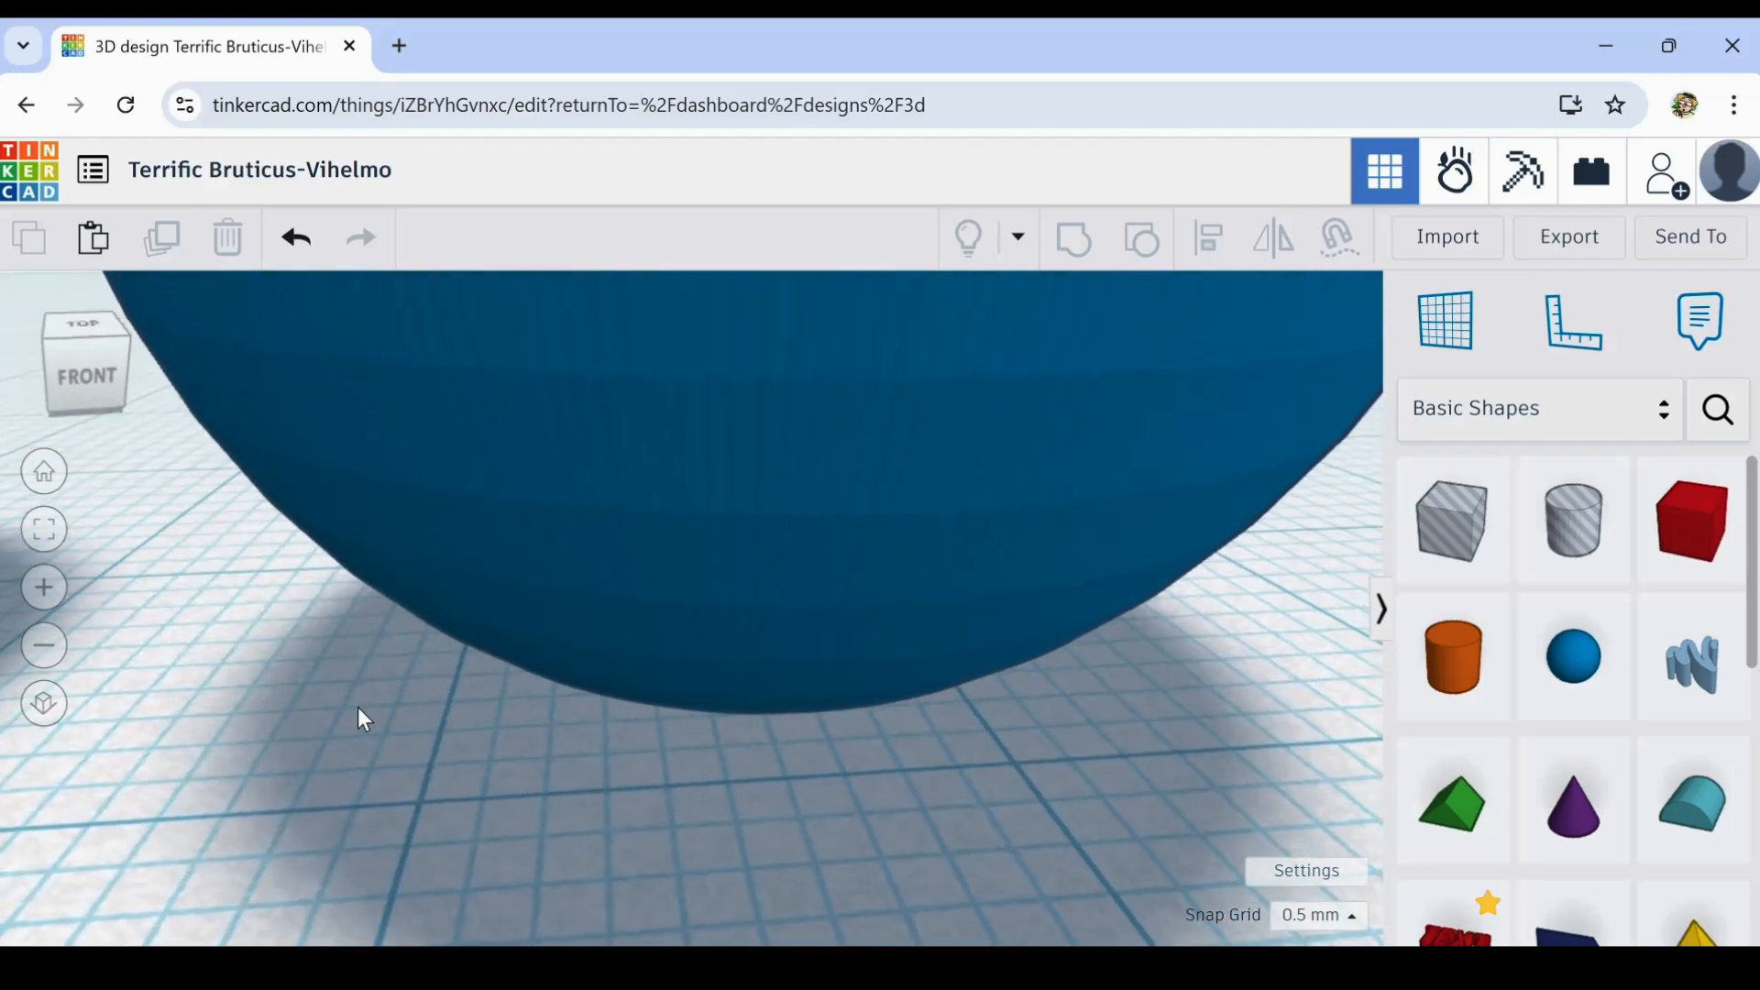
pyautogui.scroll(-5, 305, 706)
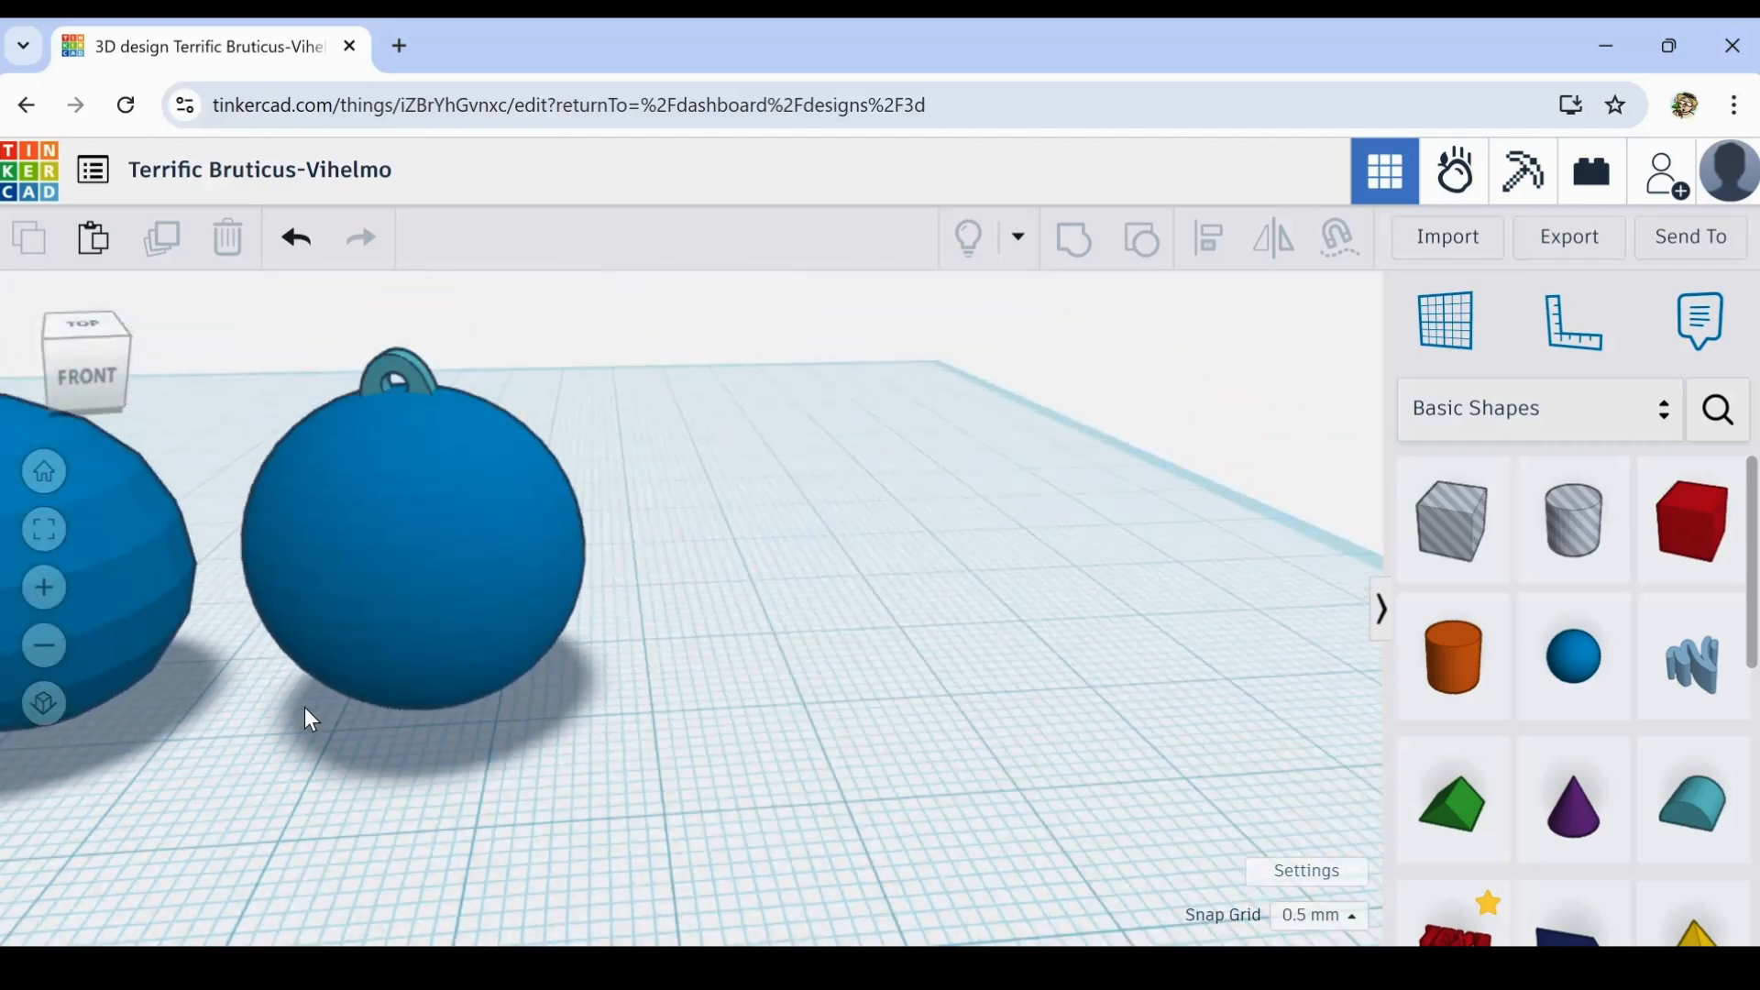
pyautogui.scroll(-3, 304, 706)
pyautogui.moveTo(272, 745); pyautogui.dragTo(645, 754, button='middle')
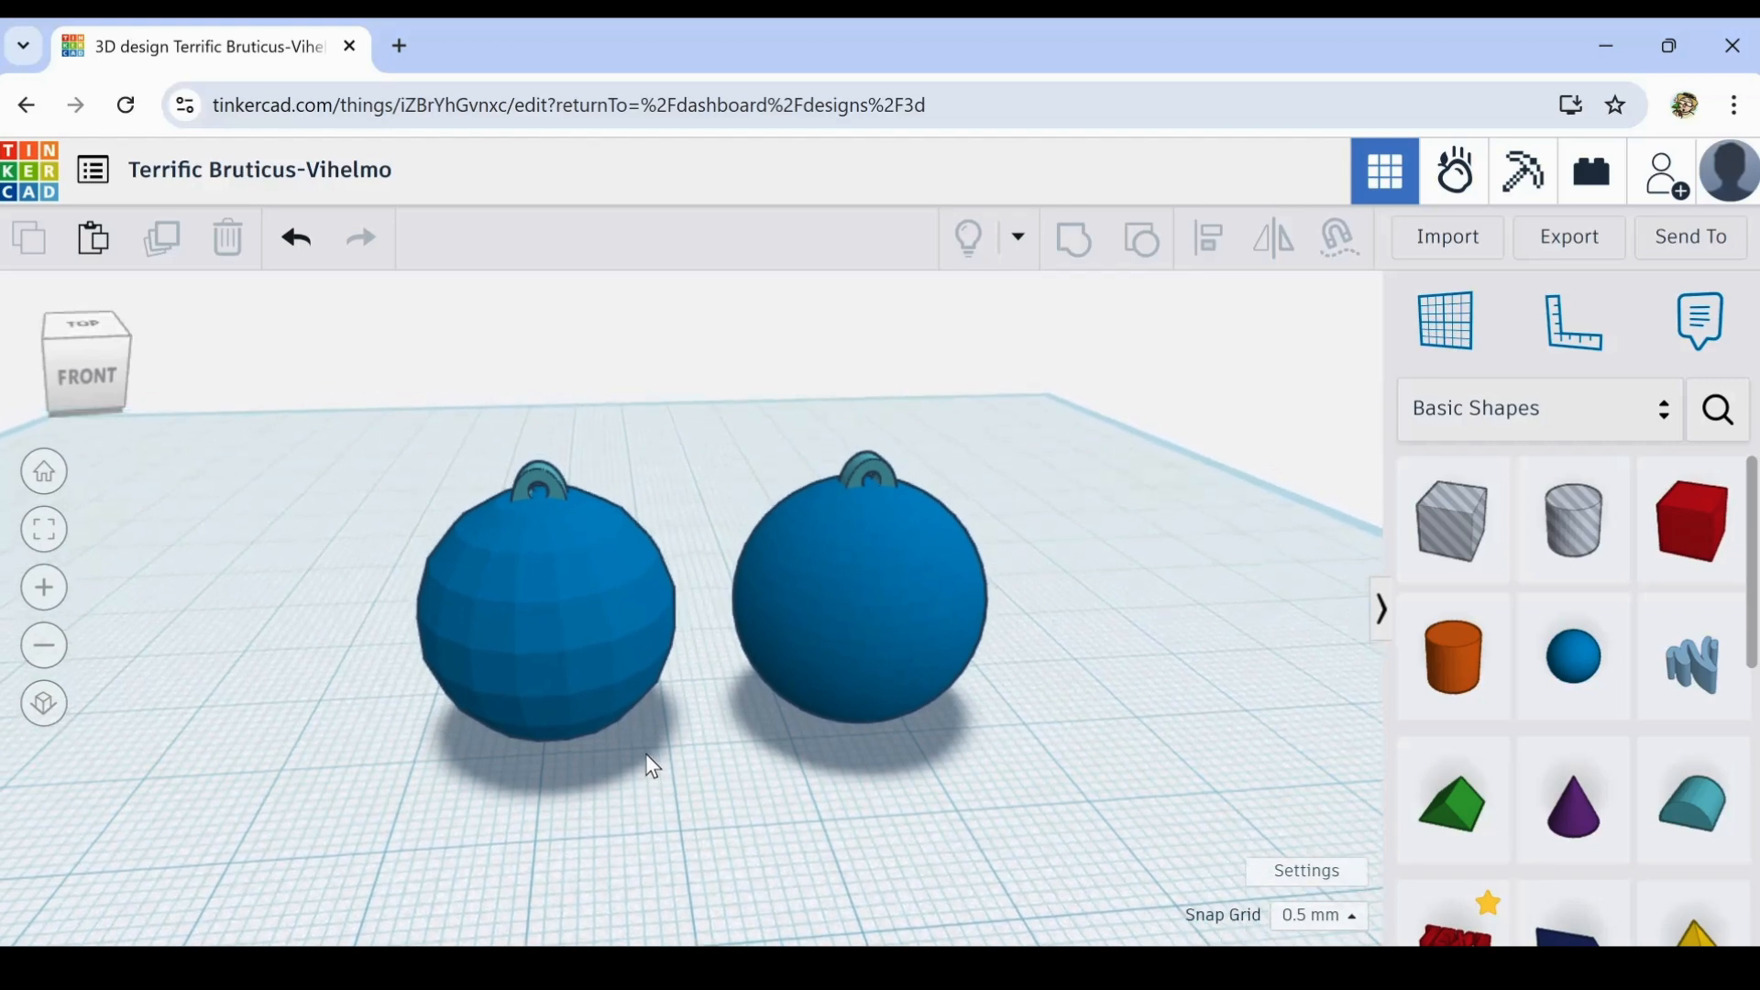
pyautogui.moveTo(646, 753)
pyautogui.mouseDown(button='right')
pyautogui.moveTo(612, 641)
pyautogui.moveTo(633, 747)
pyautogui.mouseUp(button='right')
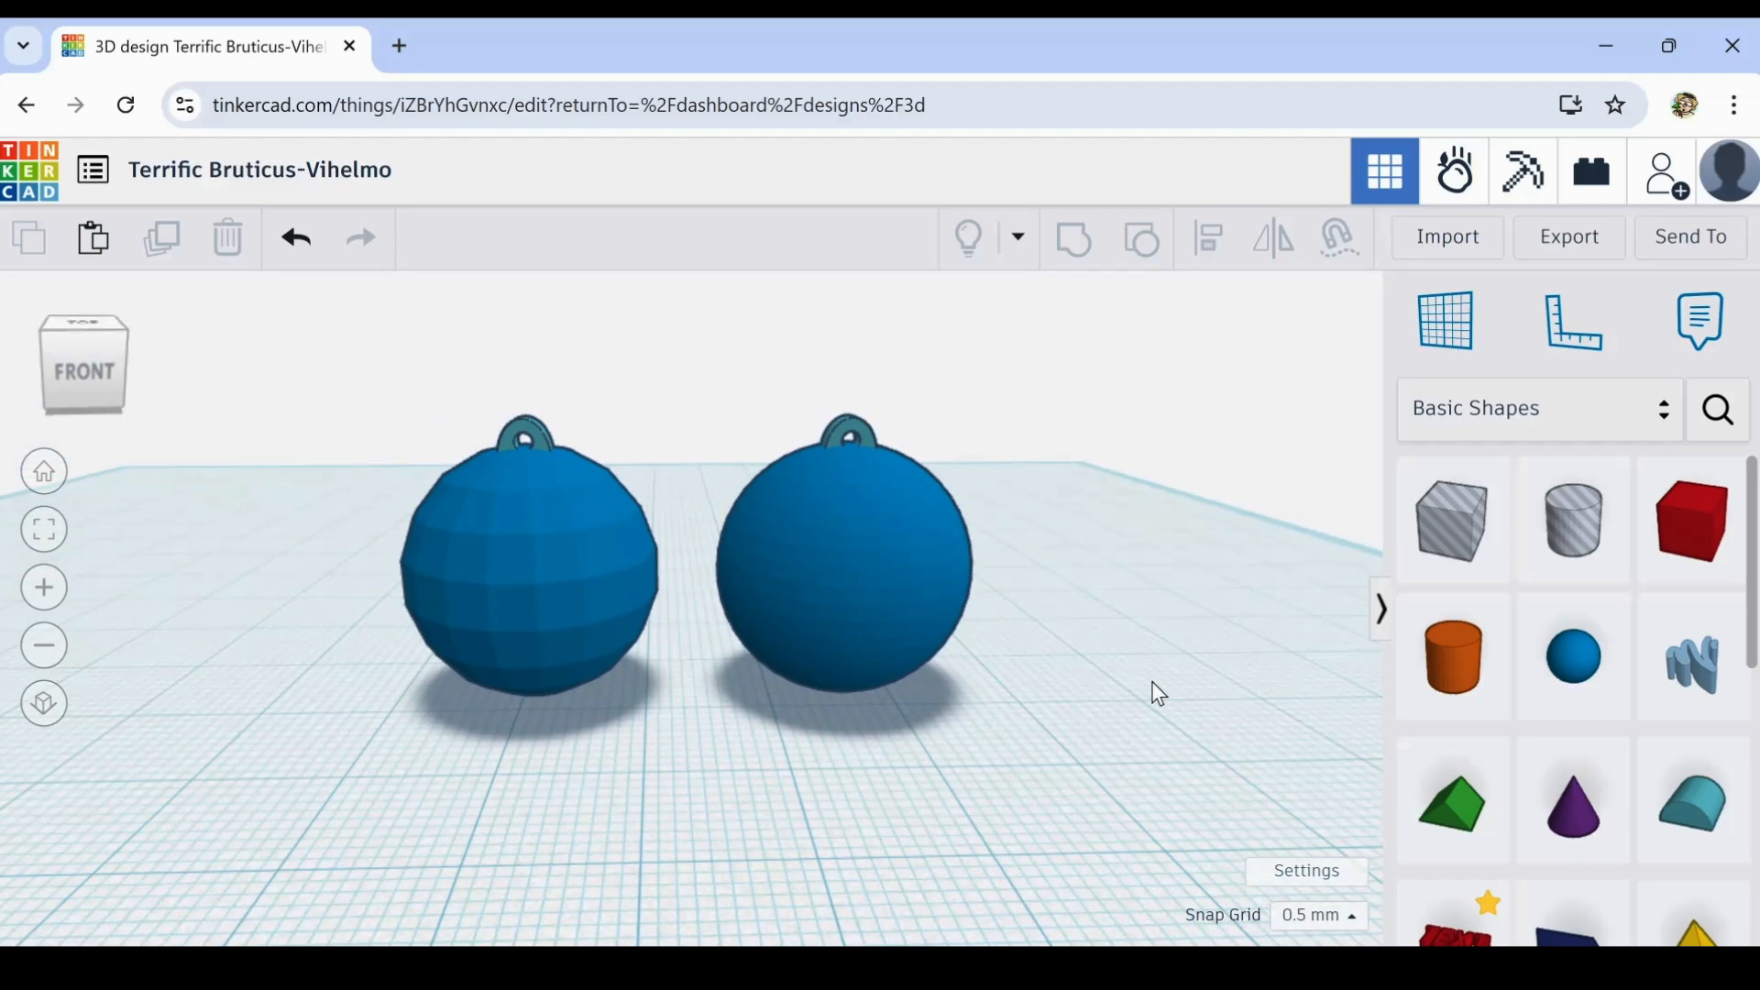
pyautogui.moveTo(676, 703); pyautogui.dragTo(676, 747, button='right')
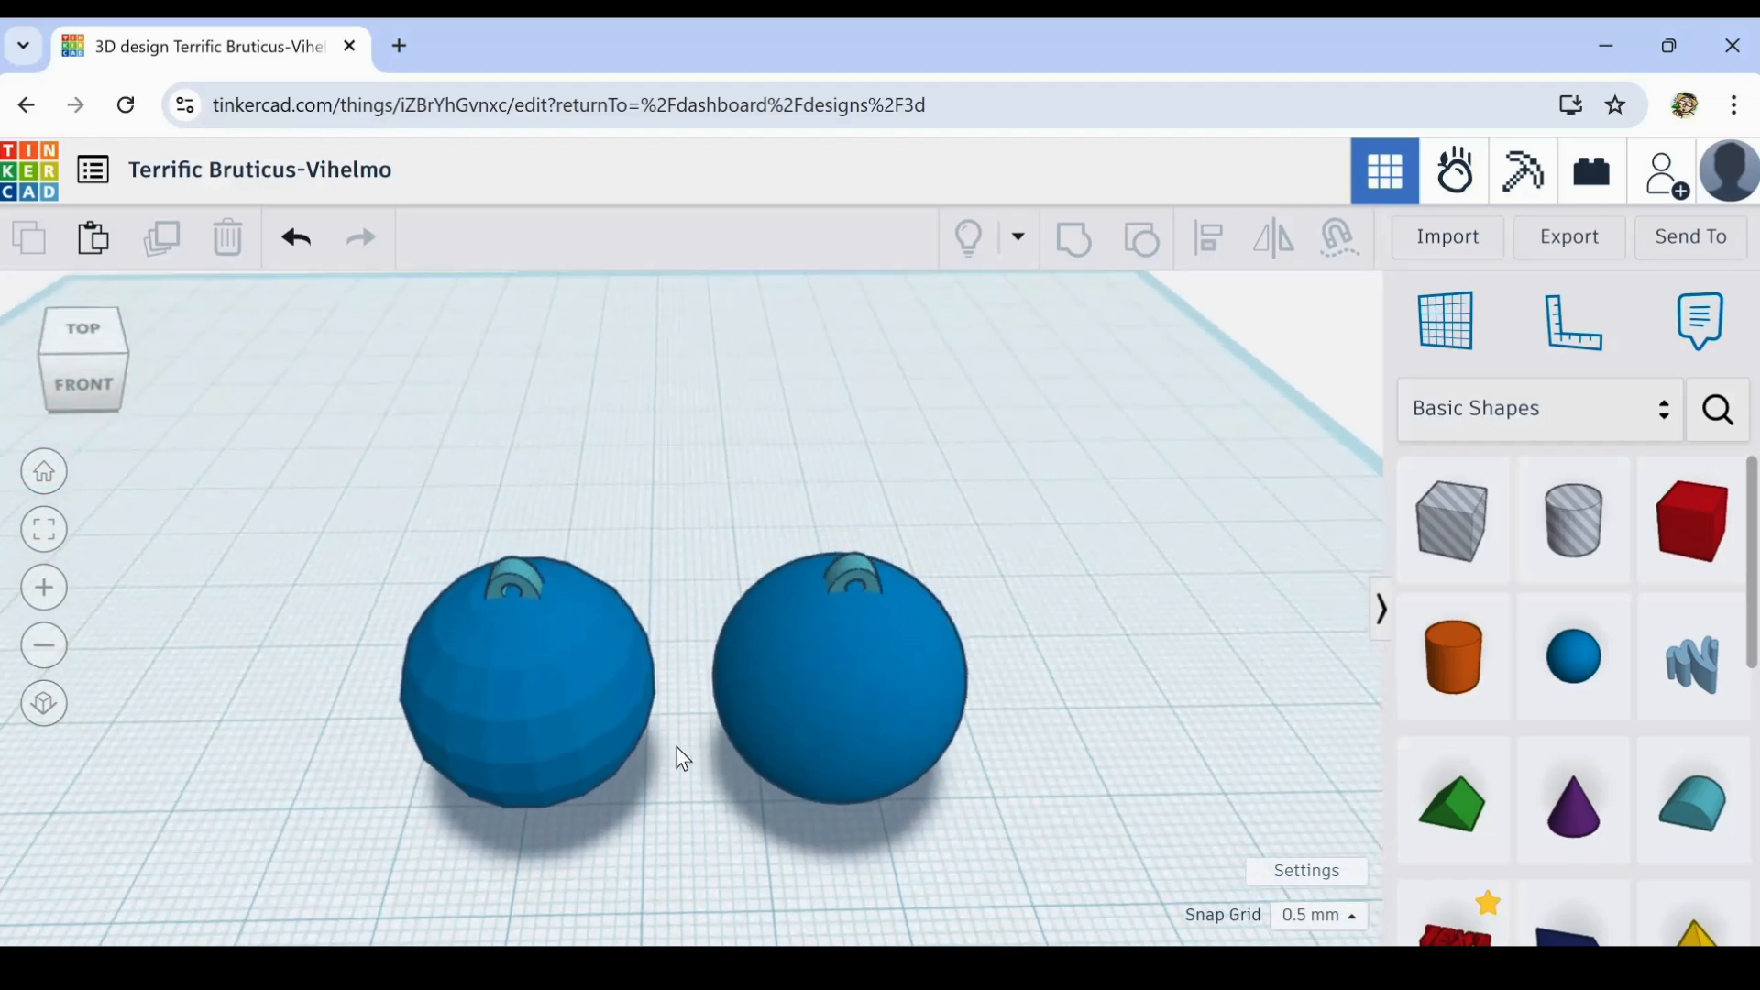
pyautogui.moveTo(376, 495); pyautogui.dragTo(614, 803)
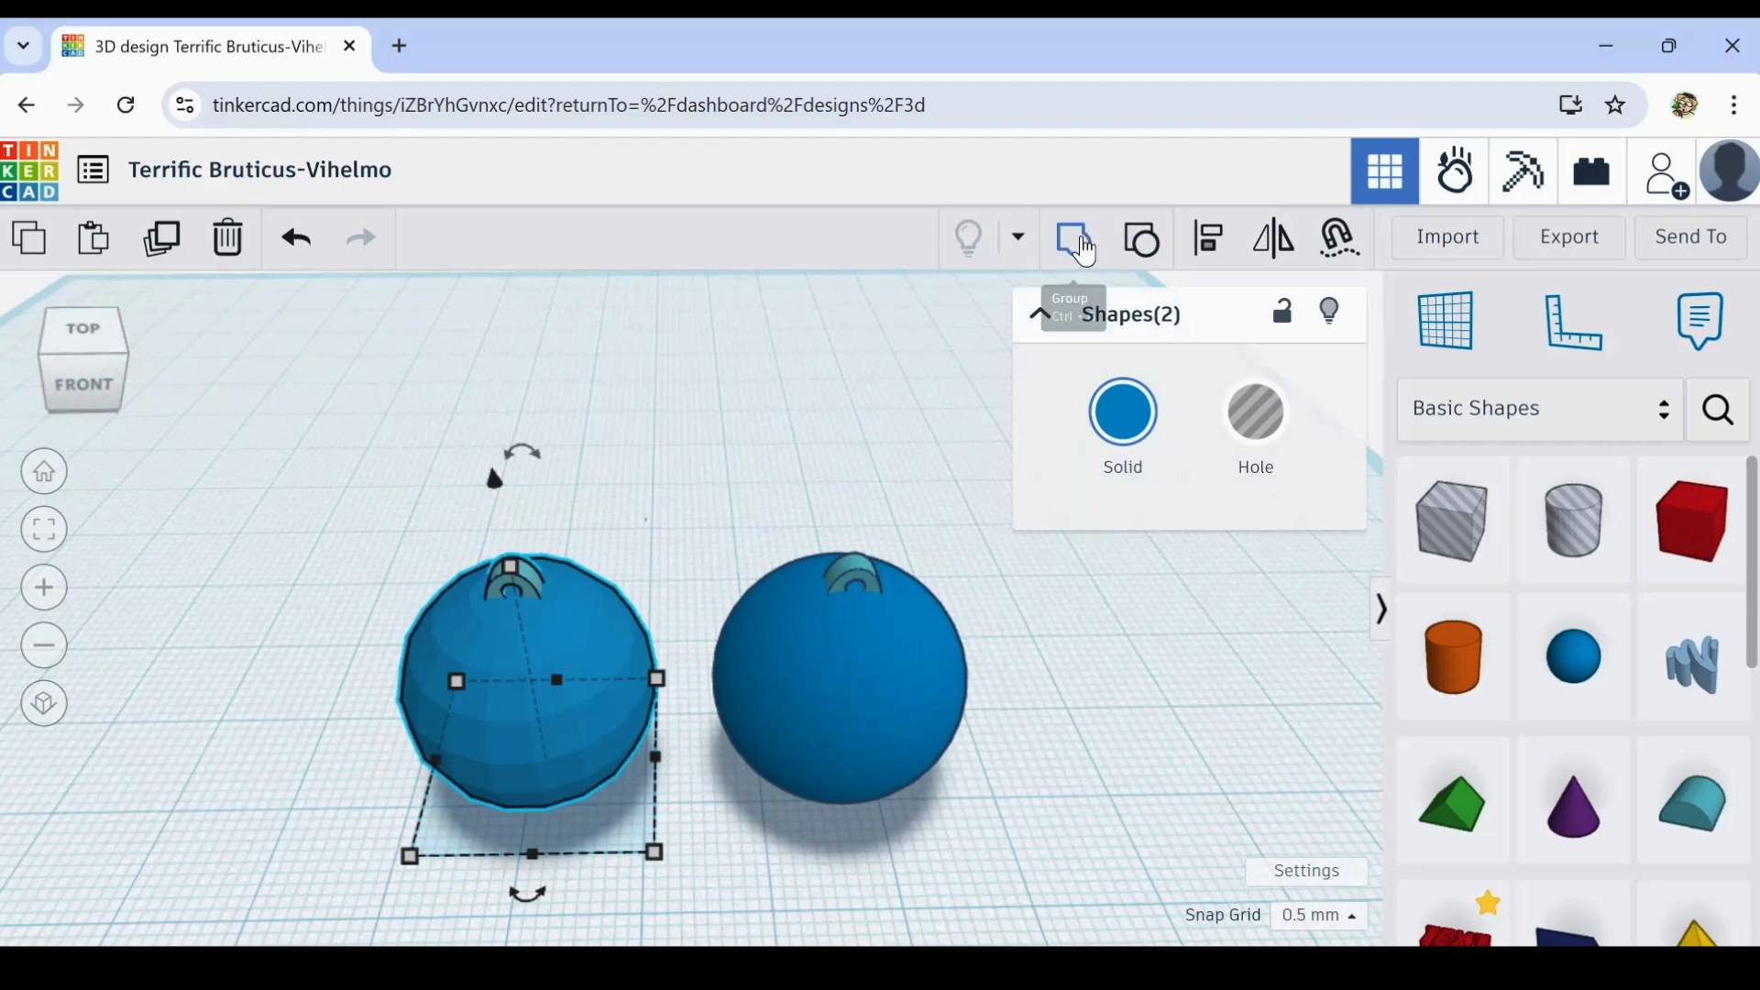
pyautogui.click(683, 534)
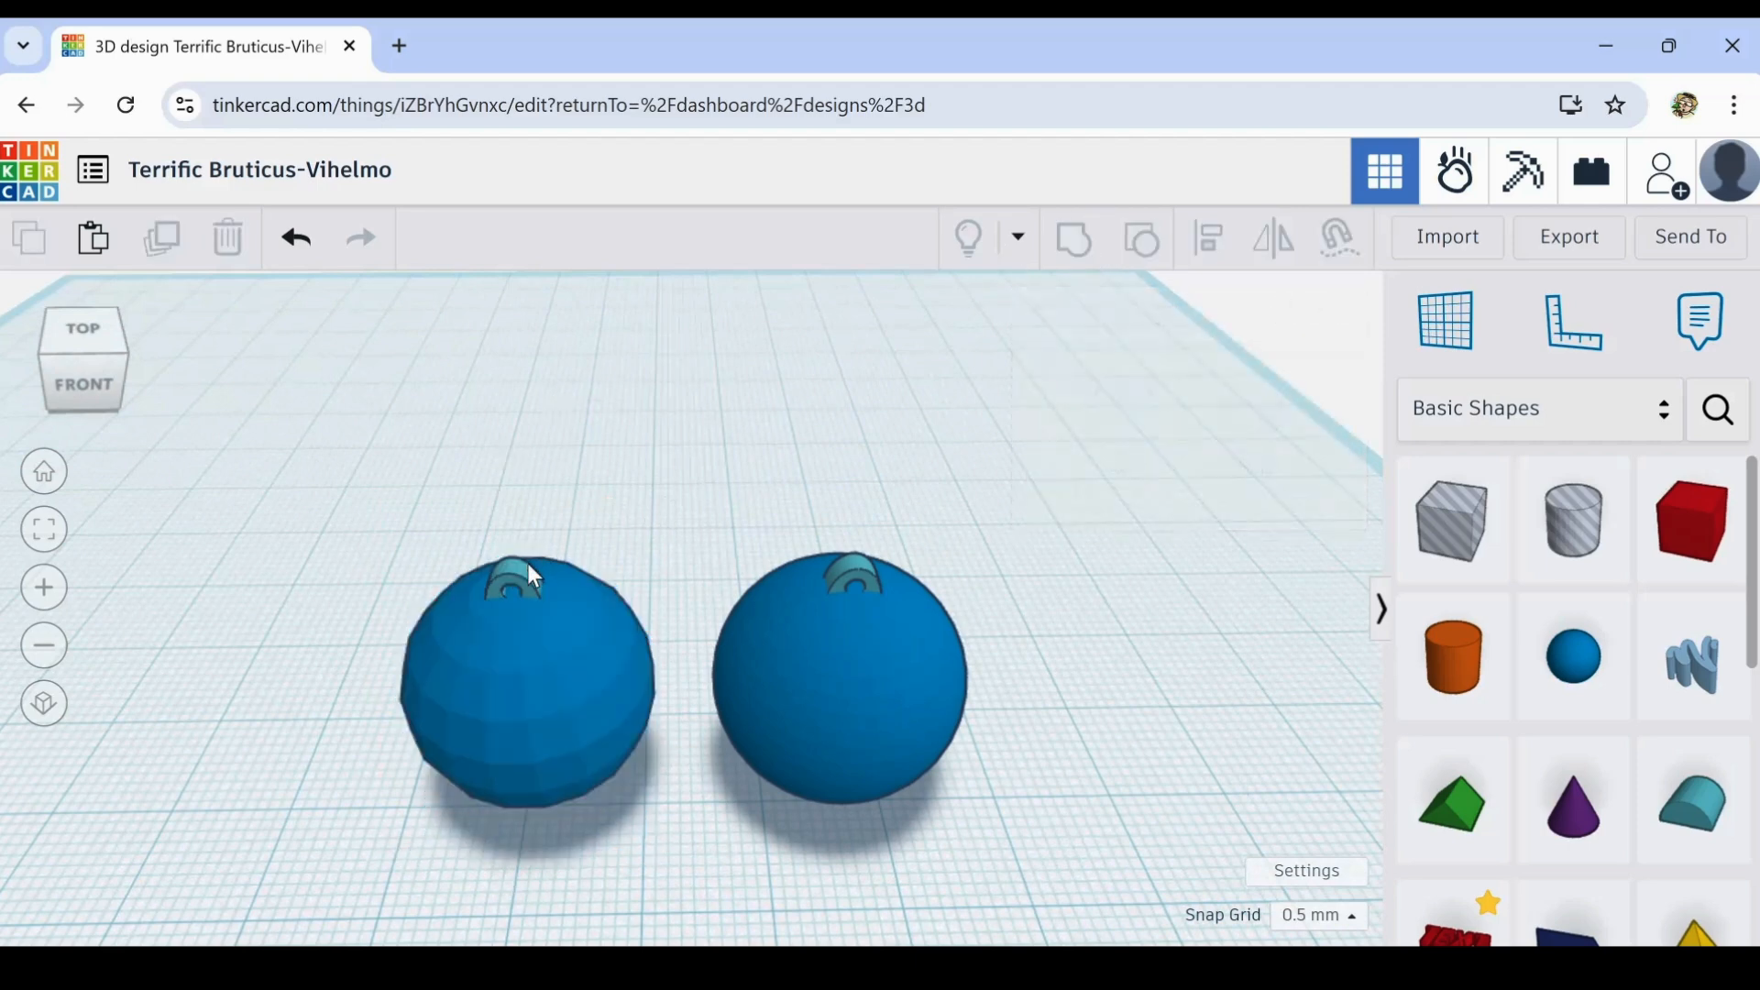
pyautogui.click(526, 562)
pyautogui.click(419, 534)
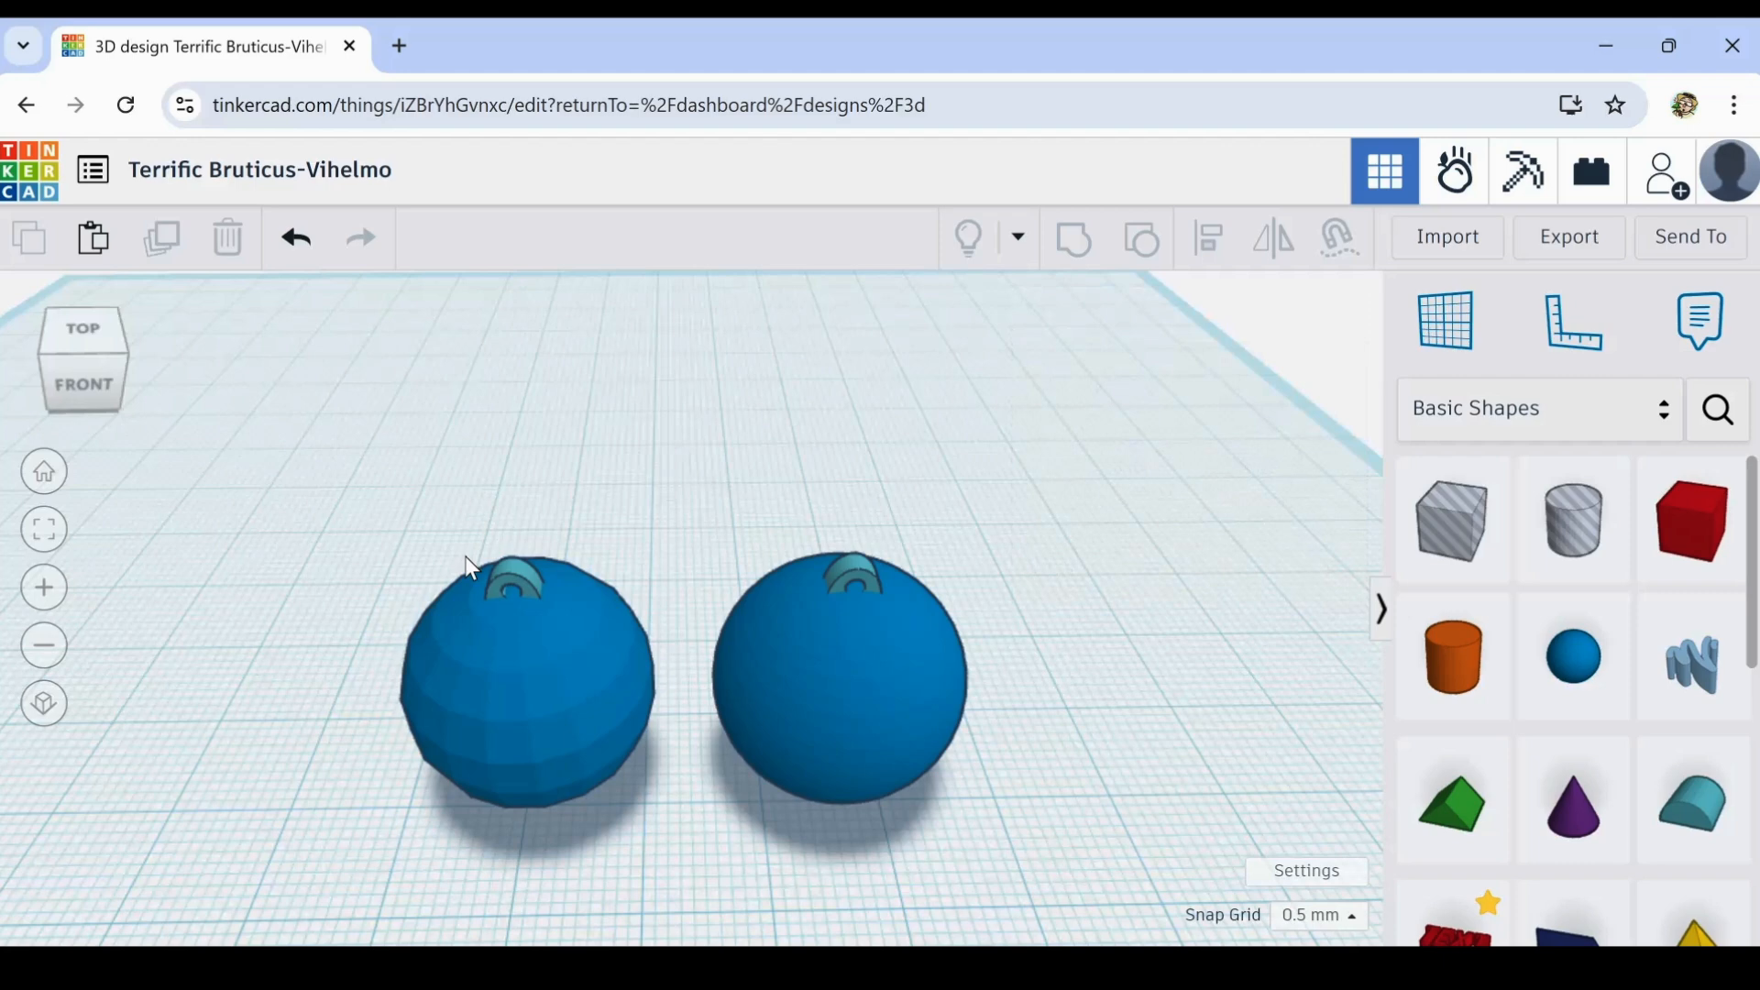
# - Duplicate the faceted sphere's loop and move the spare copy sideways until it is clear of the sphere
pyautogui.click(516, 600)
pyautogui.click(163, 242)
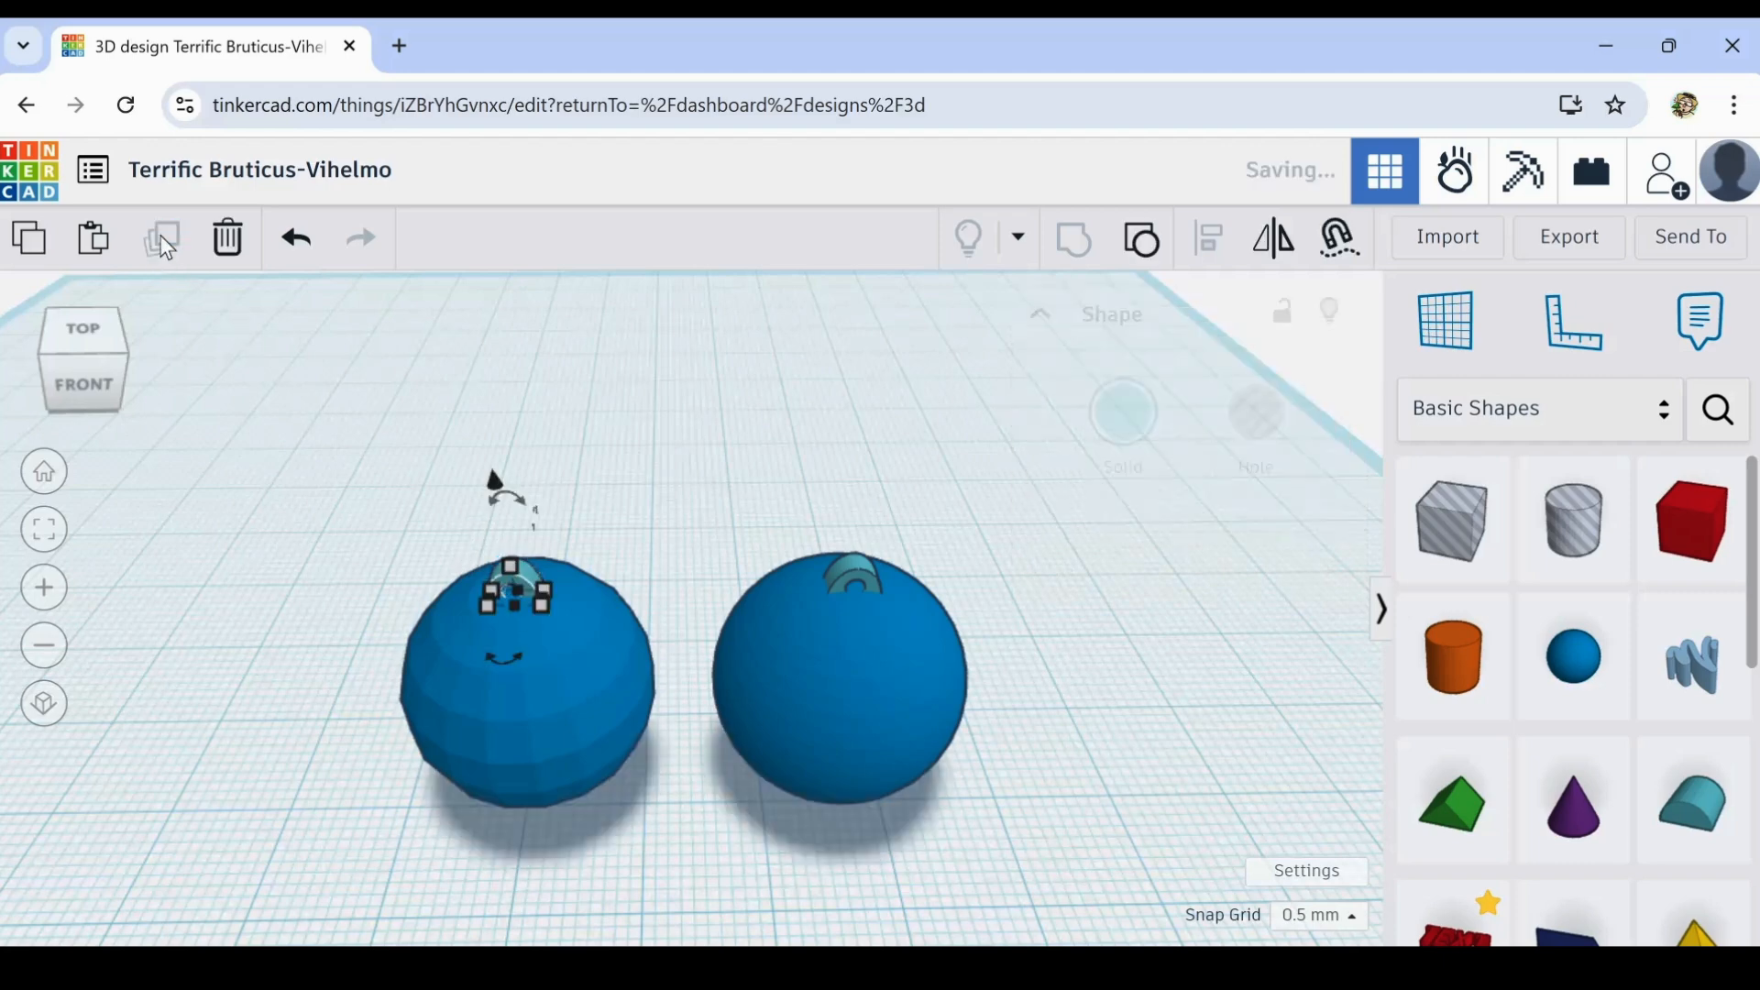
pyautogui.press('Left')
pyautogui.press('Left')
pyautogui.press('Left')
pyautogui.press('Left')
pyautogui.press('Left')
pyautogui.press('Left')
pyautogui.press('Left')
pyautogui.press('Left')
pyautogui.press('Left')
pyautogui.press('Left')
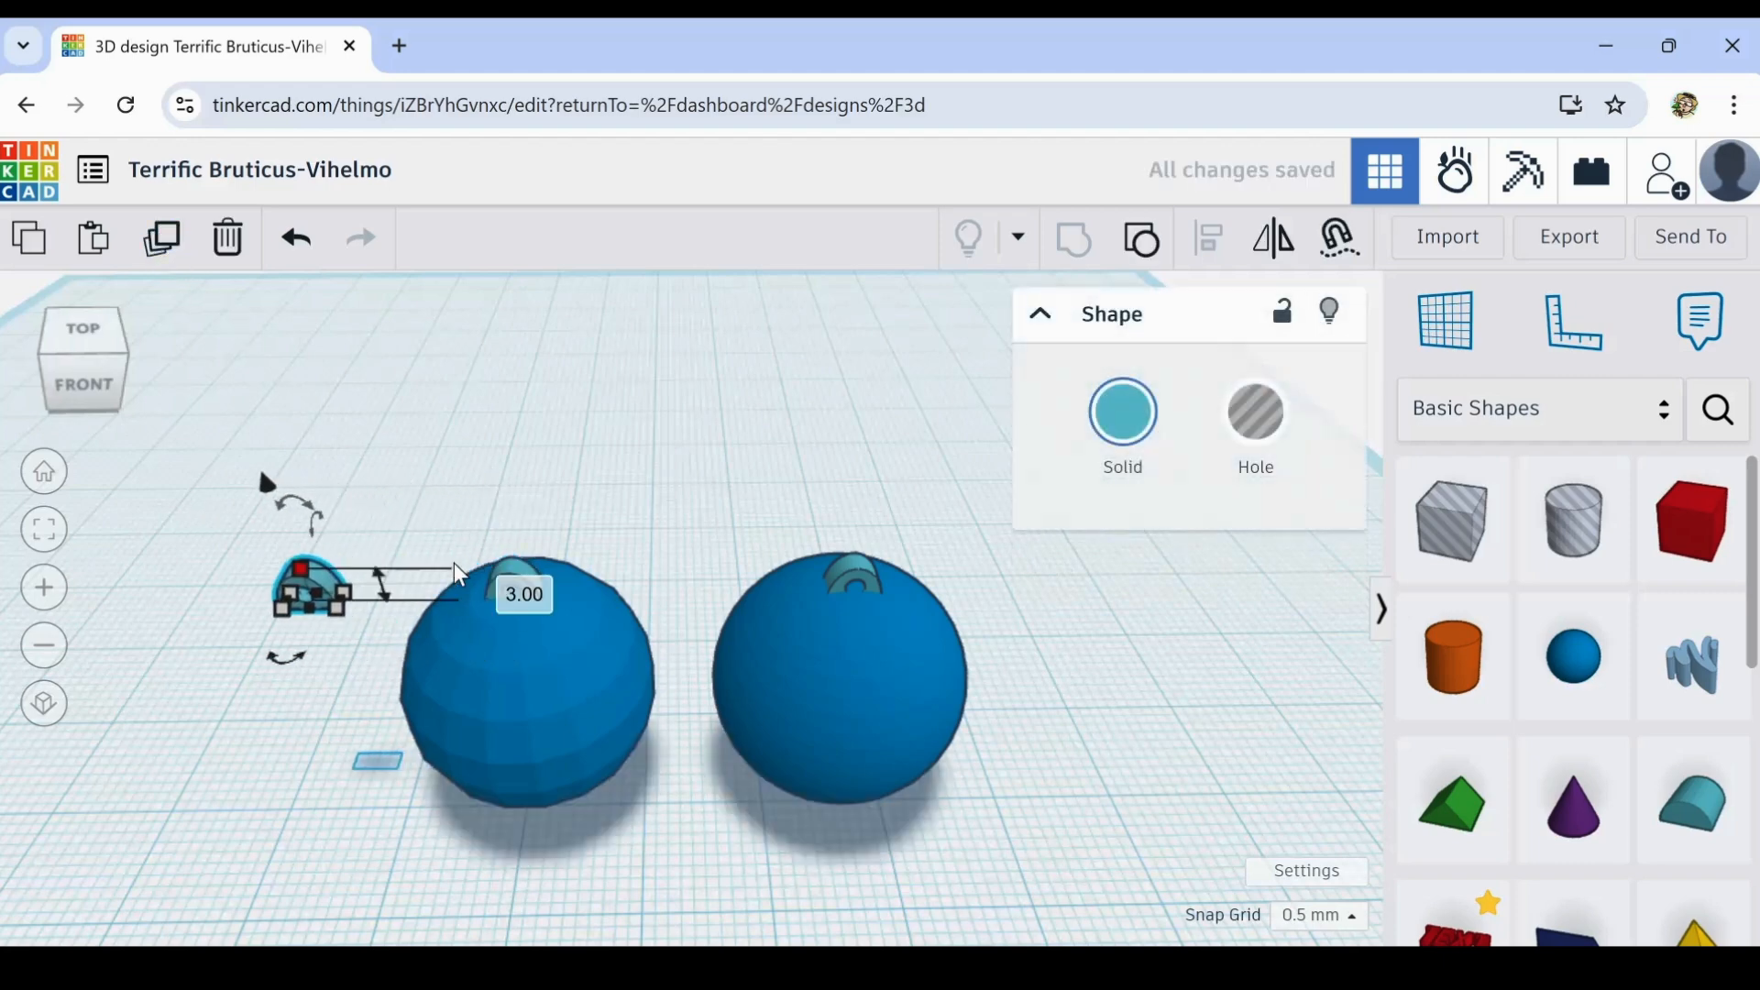
pyautogui.moveTo(547, 498); pyautogui.dragTo(696, 478, button='middle')
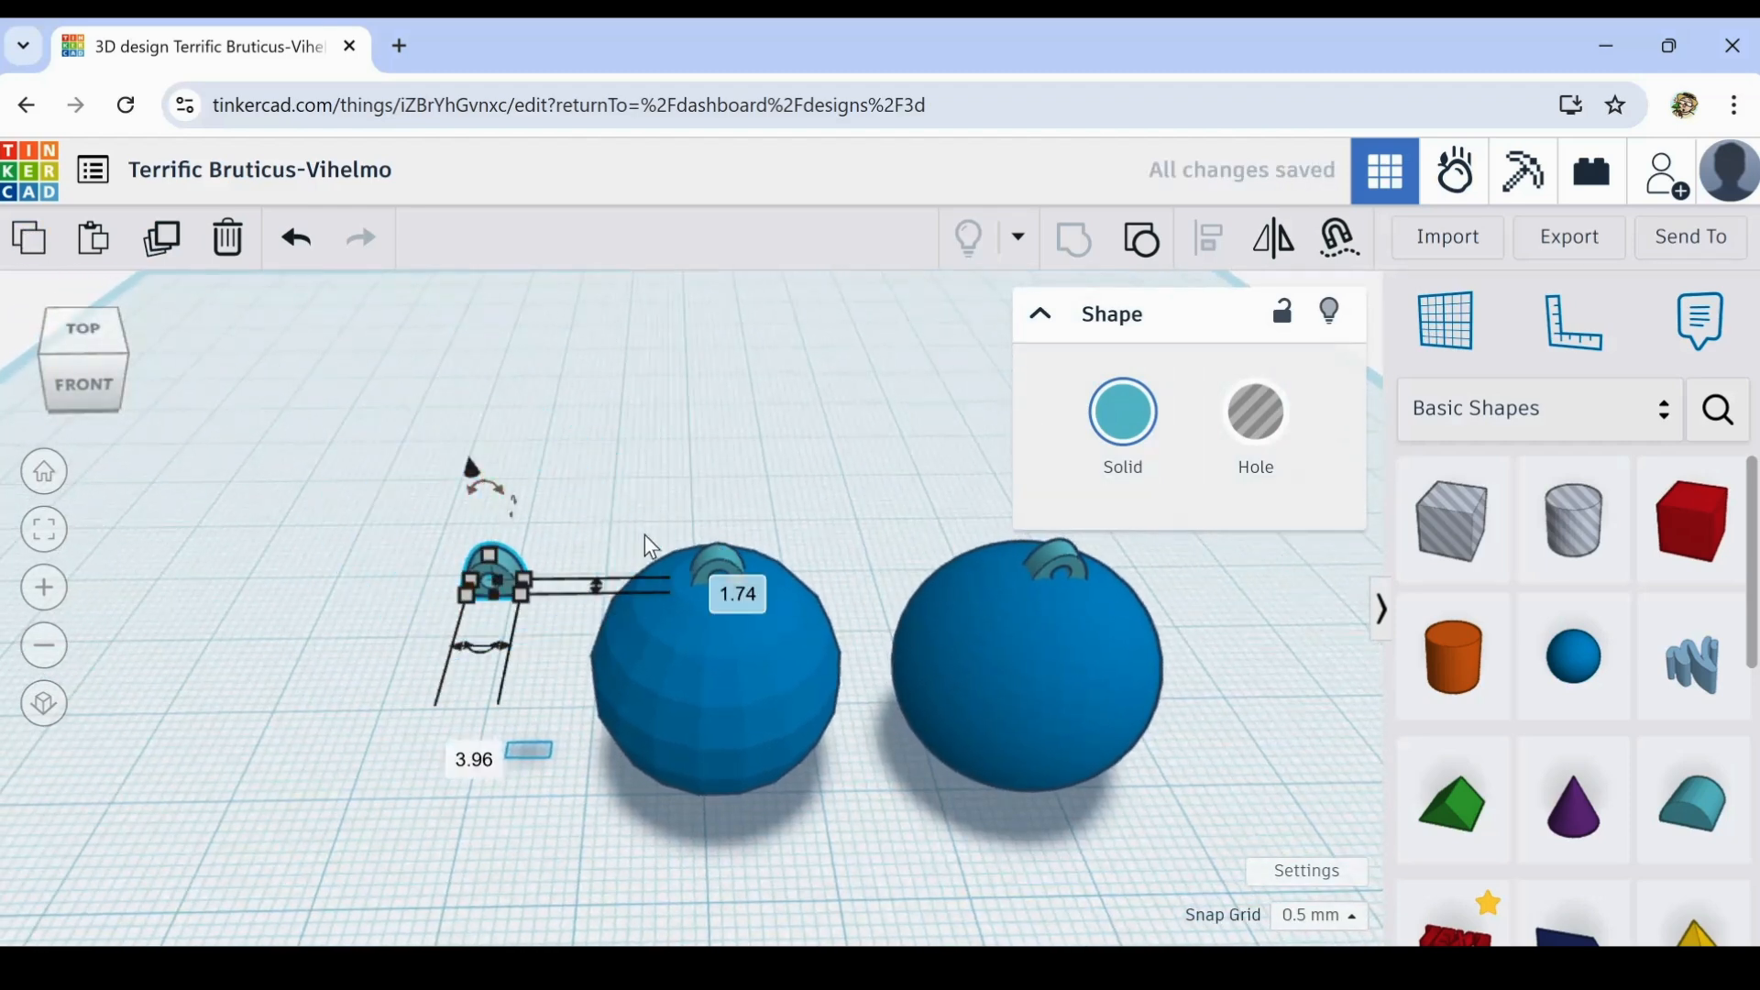
pyautogui.click(751, 469)
# - Group the faceted sphere with its loop, and group the smooth sphere with its own loop
pyautogui.moveTo(800, 467); pyautogui.dragTo(783, 794)
pyautogui.click(1076, 237)
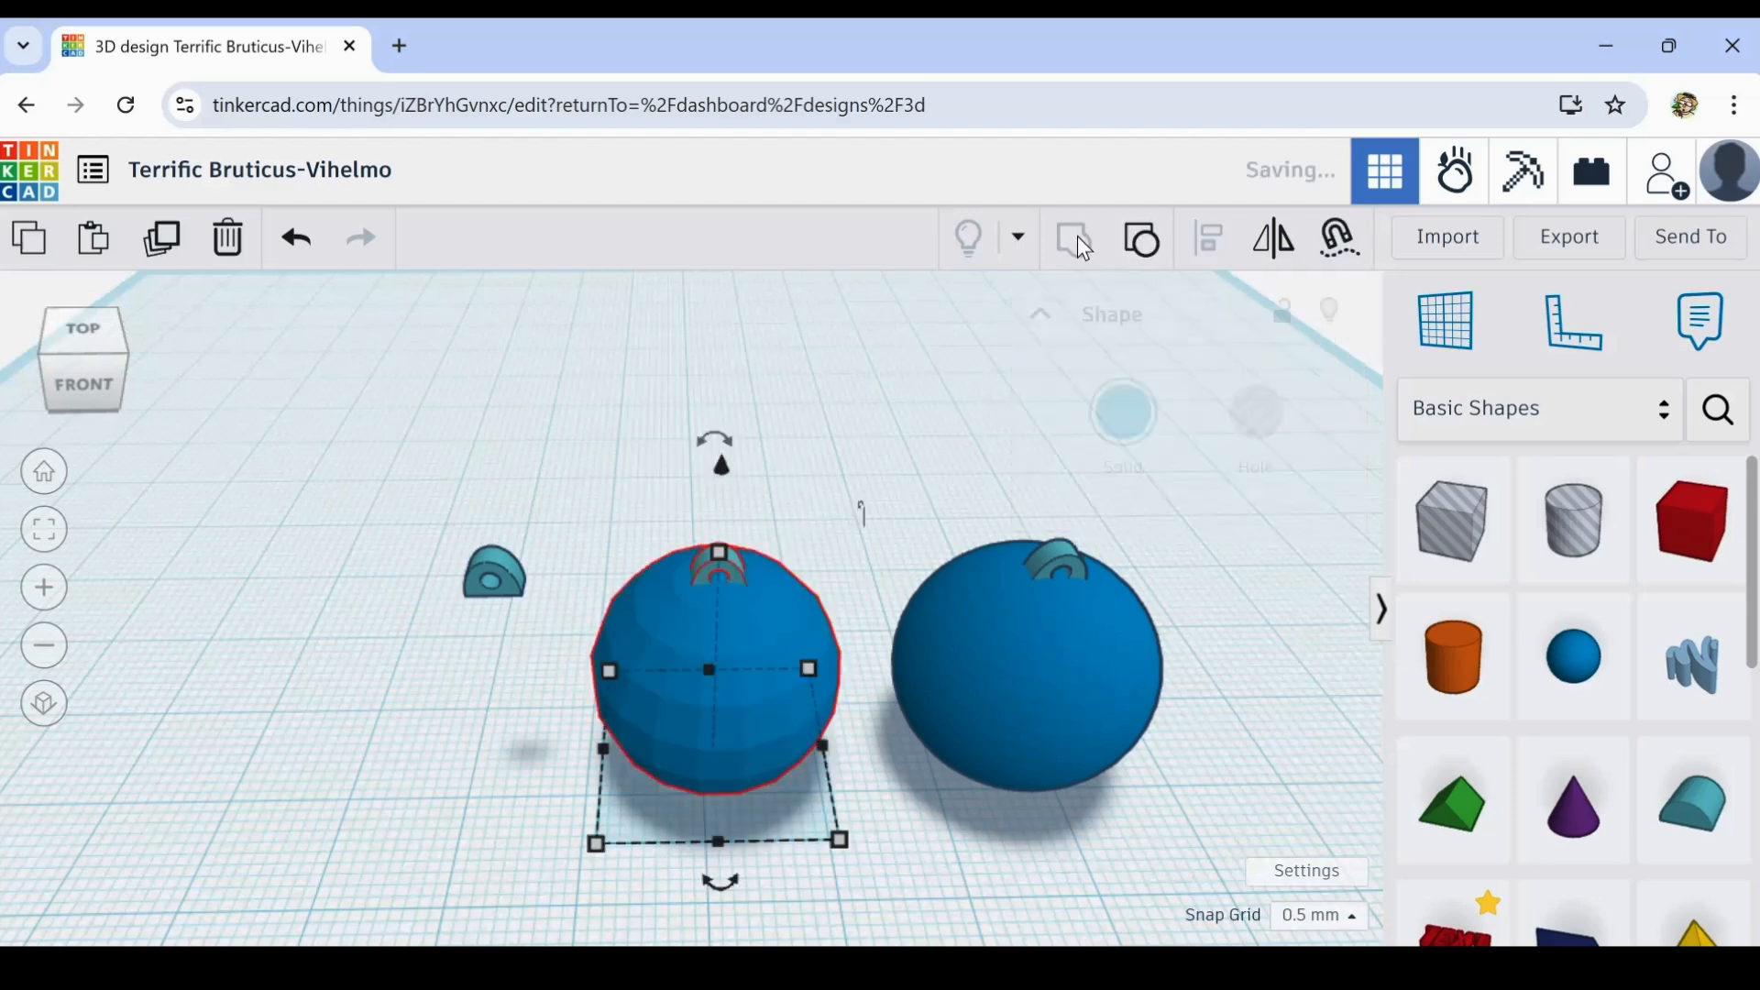
pyautogui.moveTo(1003, 469); pyautogui.dragTo(1081, 738)
pyautogui.click(1076, 242)
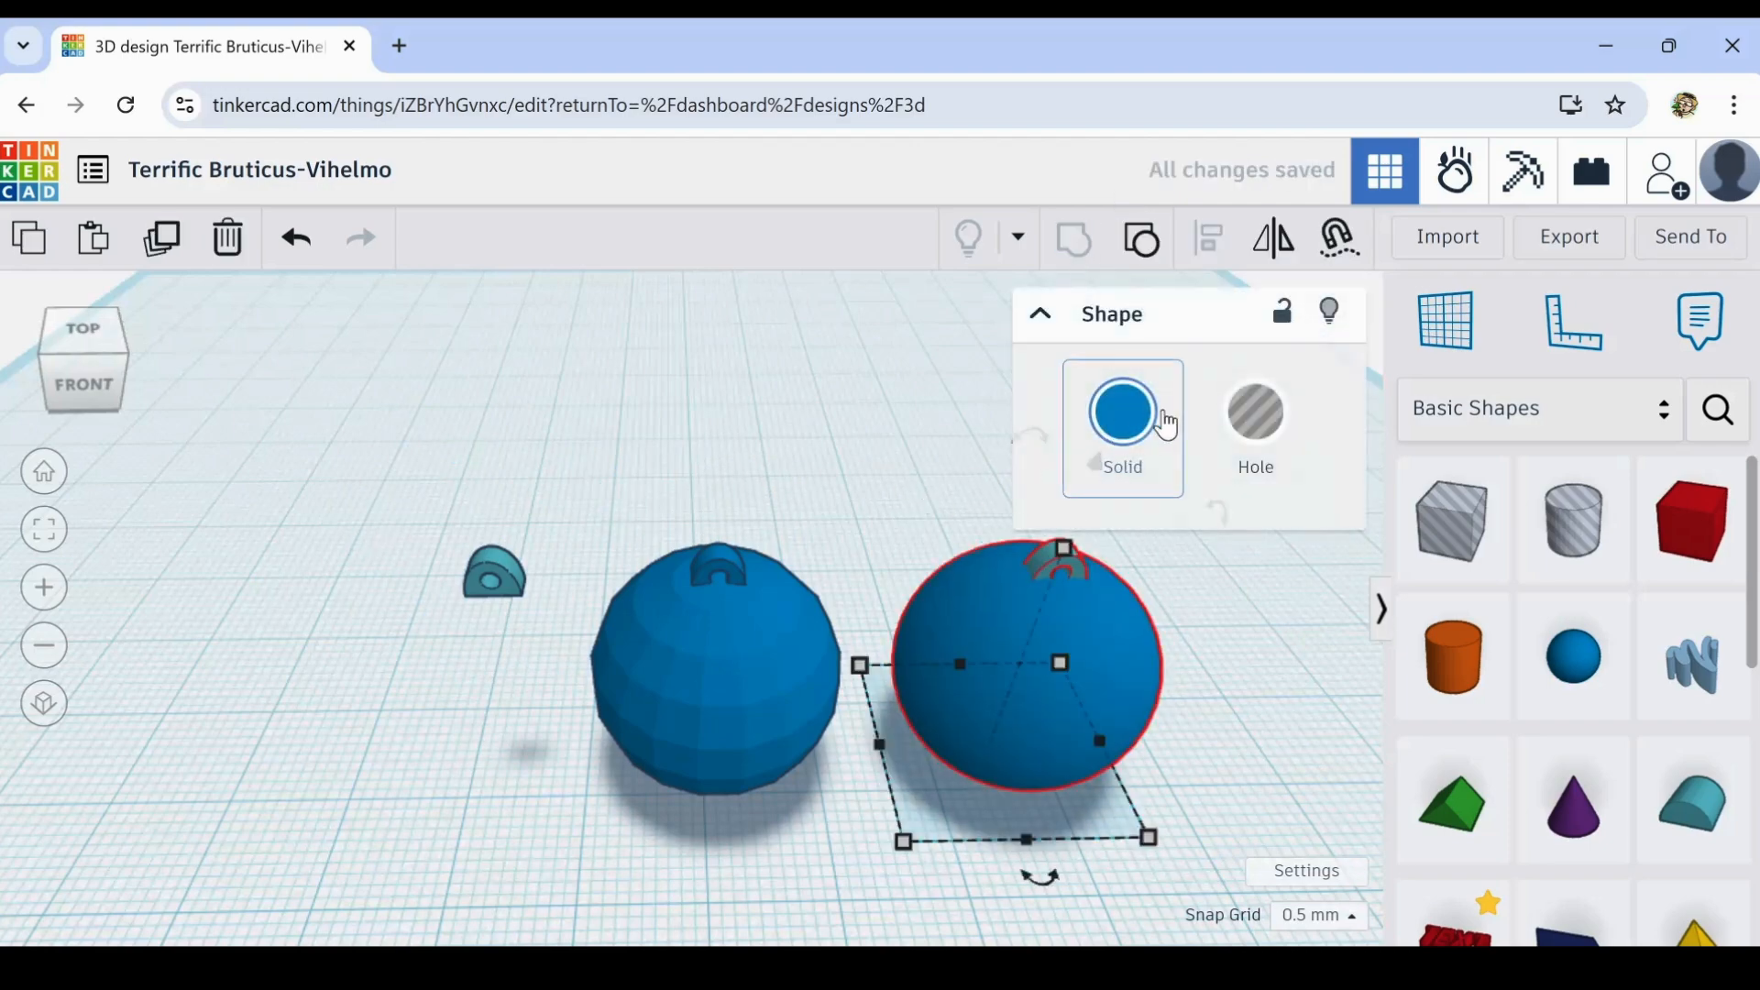
# - Choose the preset solid color red for the grouped smooth sphere and loop
pyautogui.click(1124, 412)
pyautogui.click(818, 703)
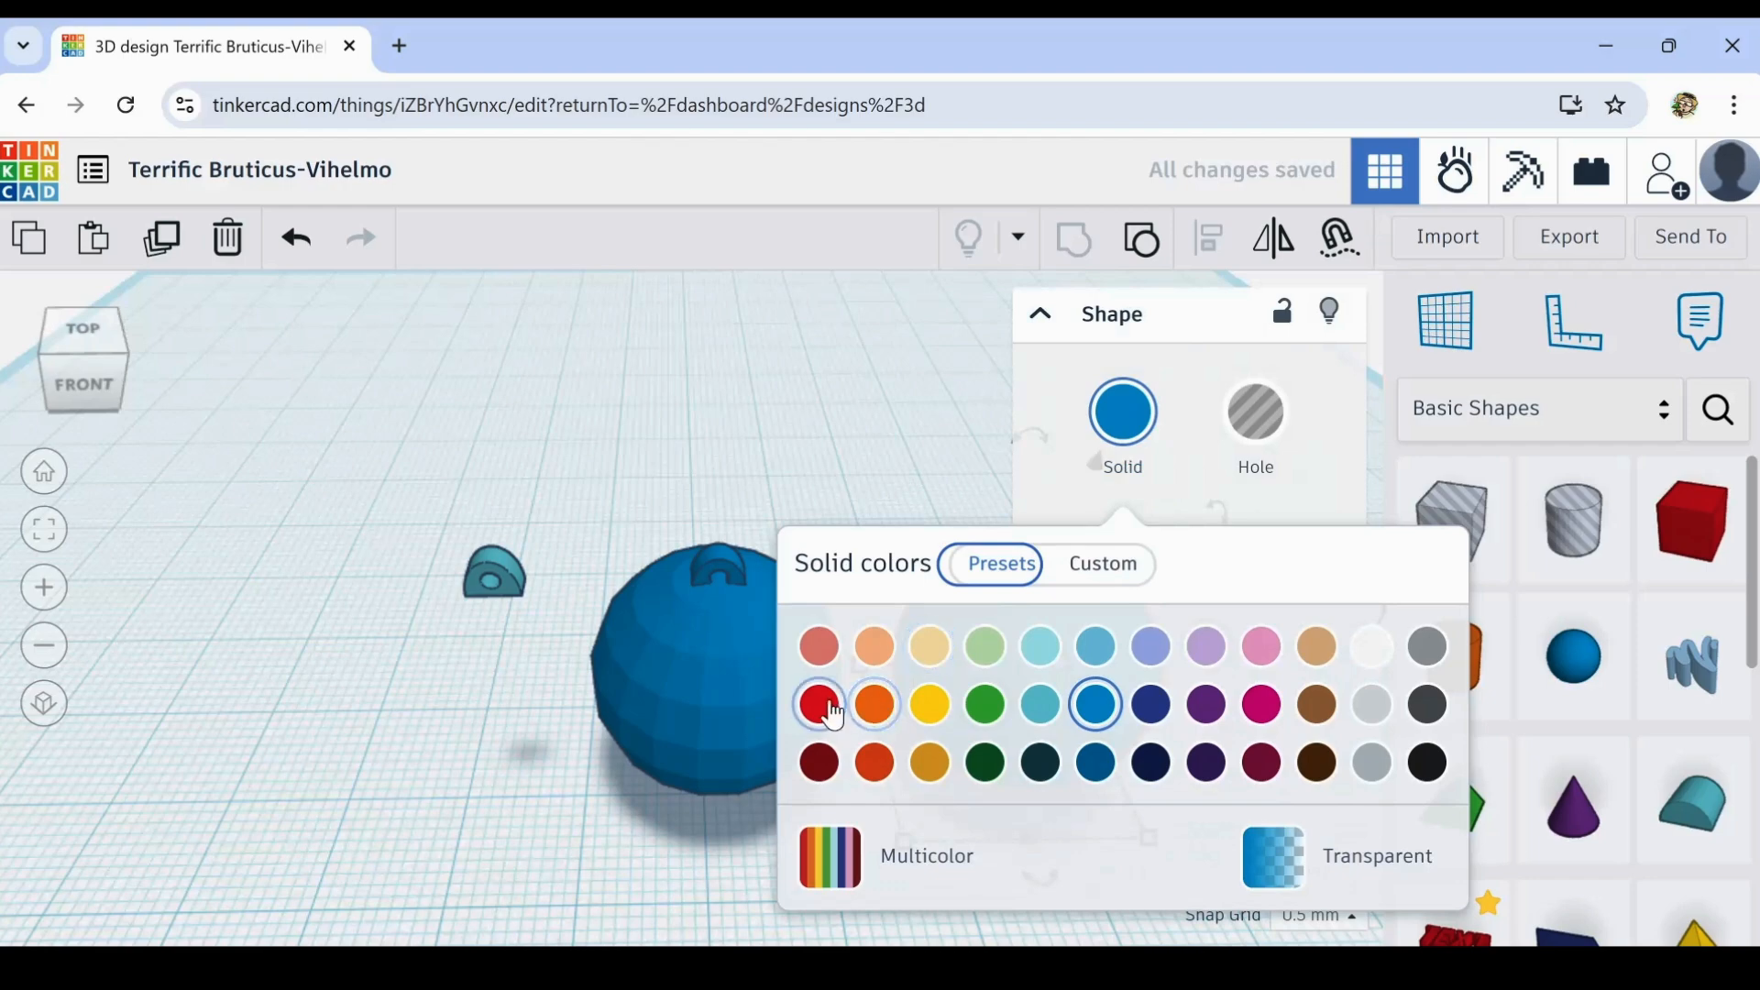
pyautogui.click(849, 366)
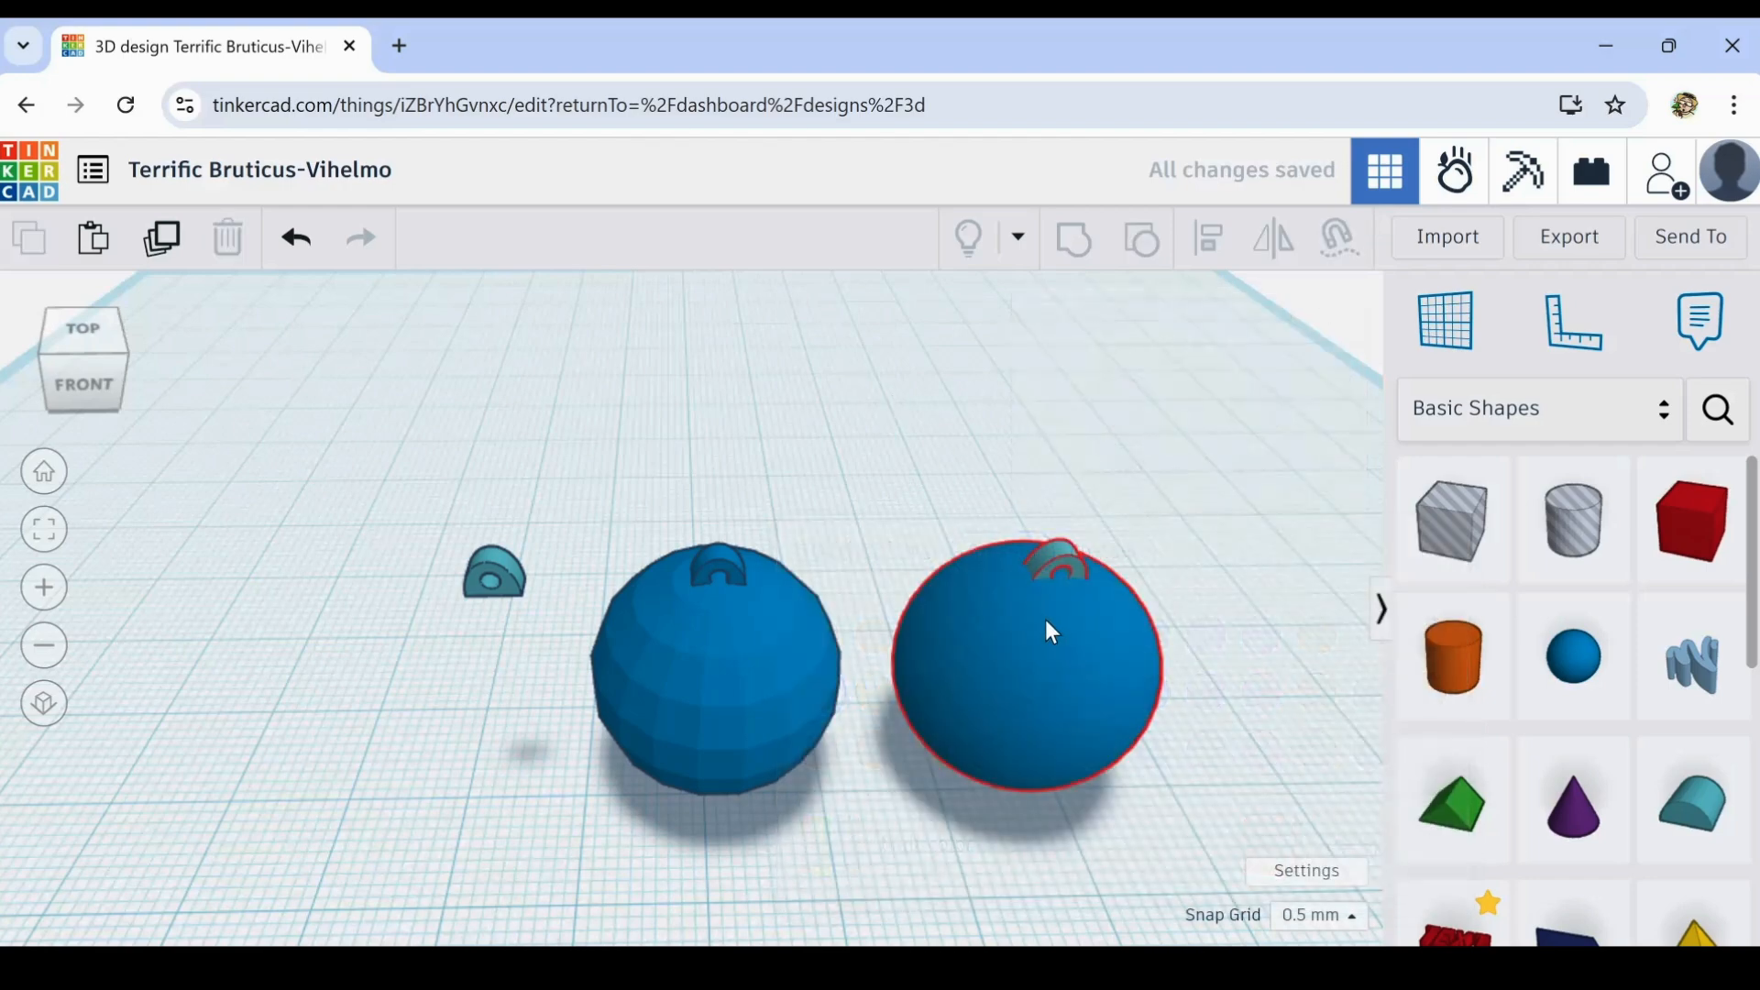
# - Set the grouped faceted sphere and loop to the preset solid color white
pyautogui.click(758, 669)
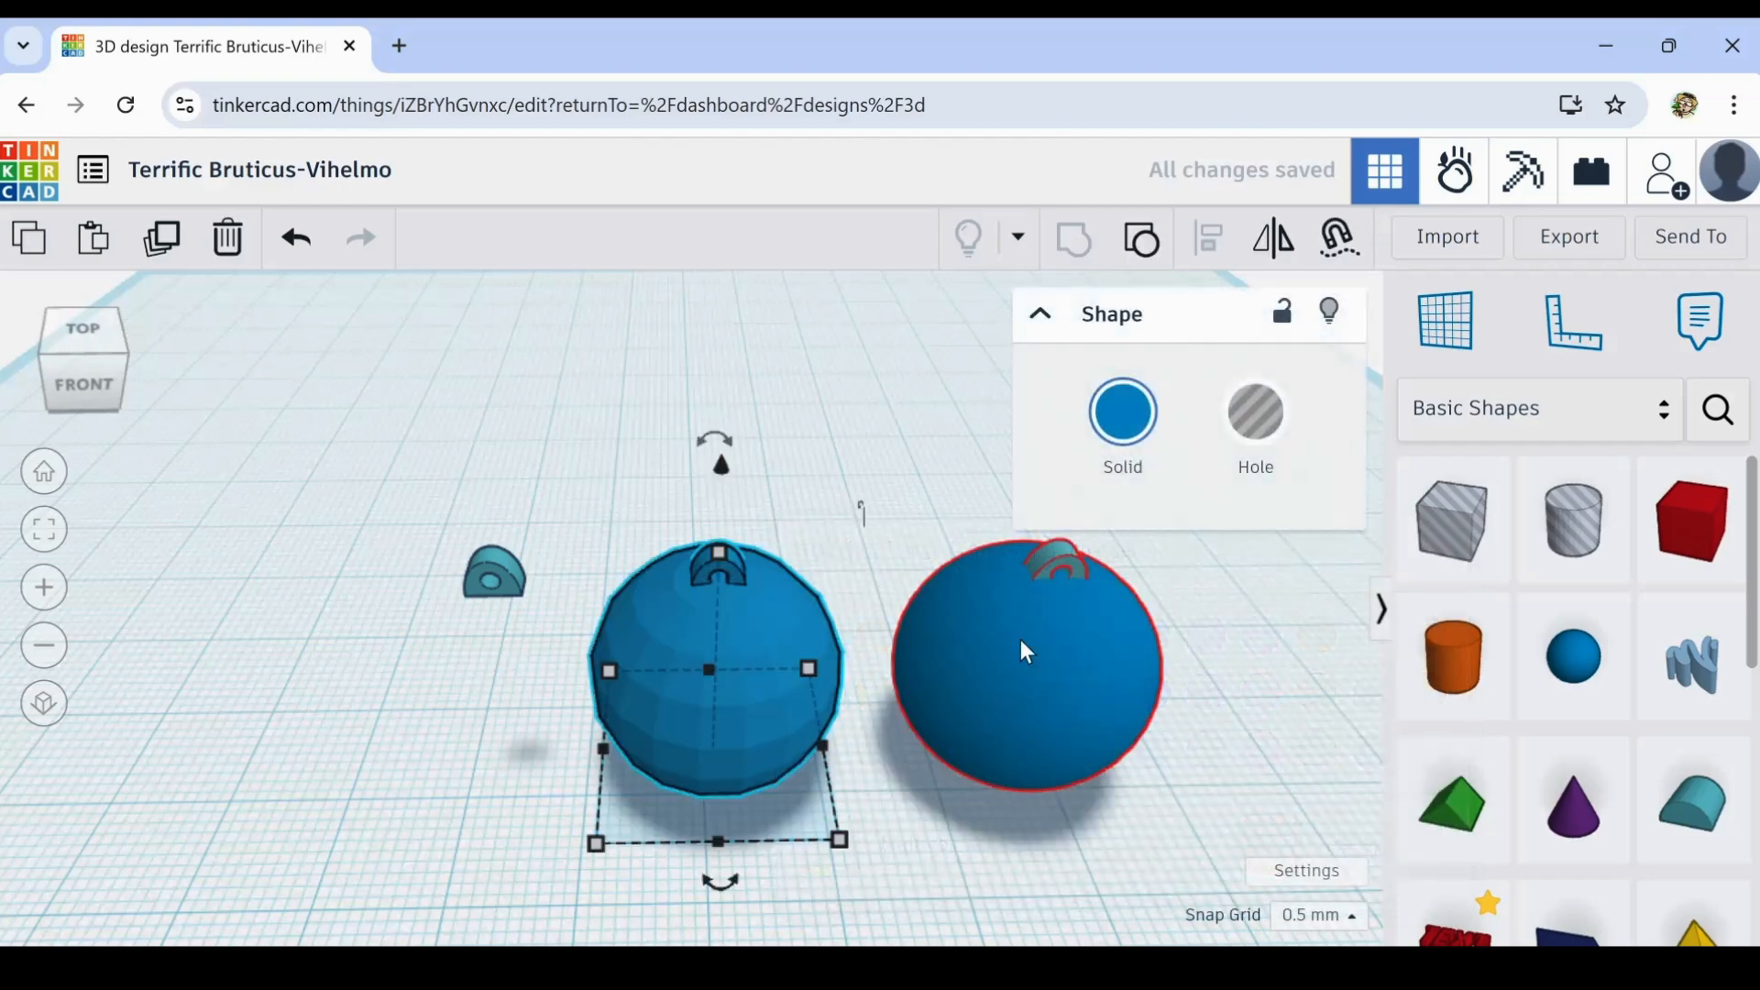
pyautogui.click(1106, 449)
pyautogui.click(1354, 653)
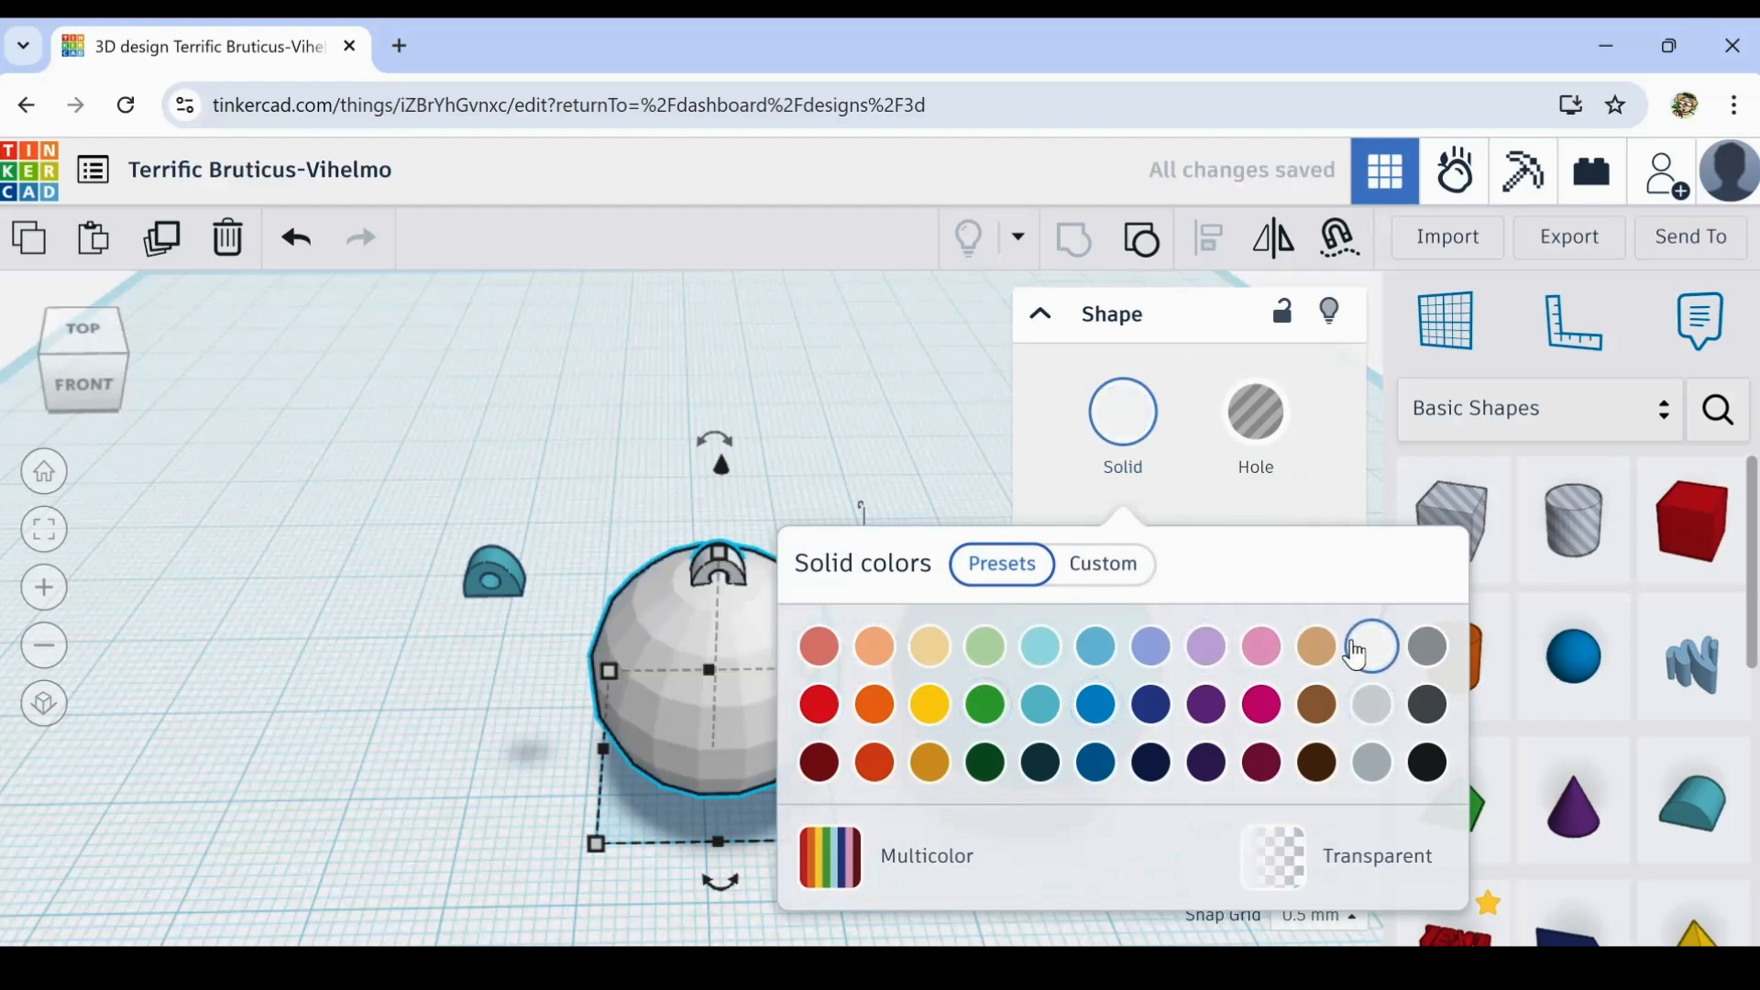
pyautogui.click(825, 433)
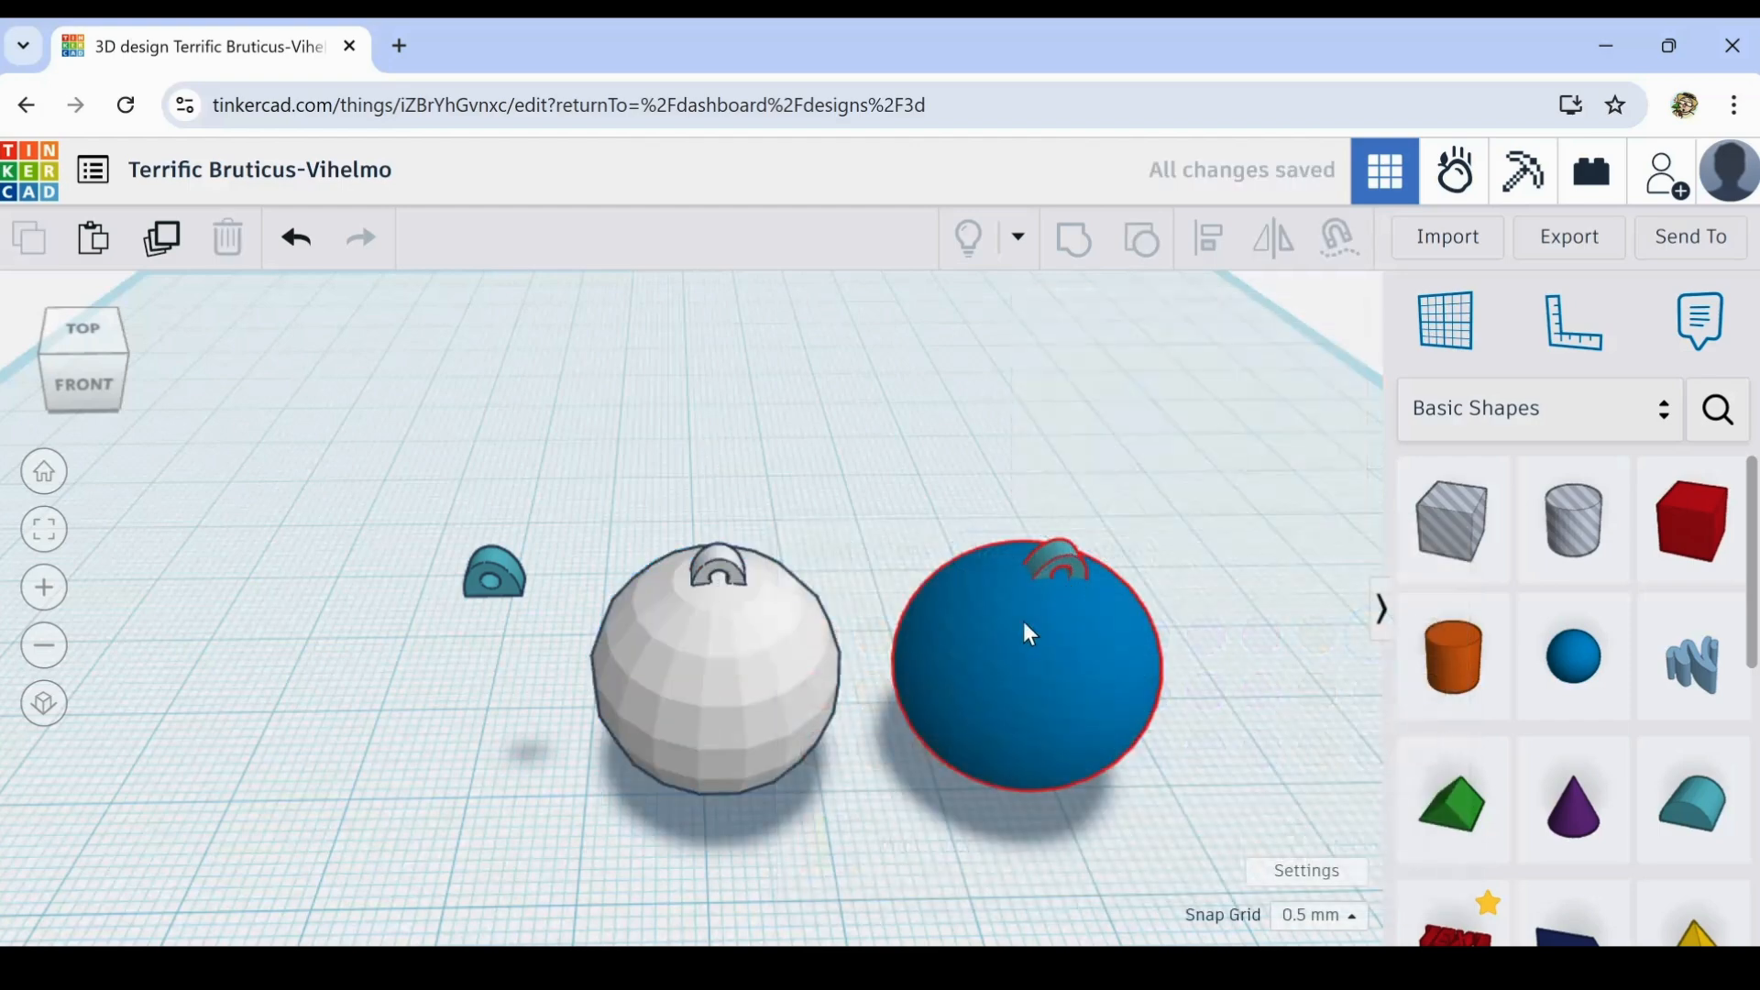
pyautogui.moveTo(949, 448); pyautogui.dragTo(807, 404, button='middle')
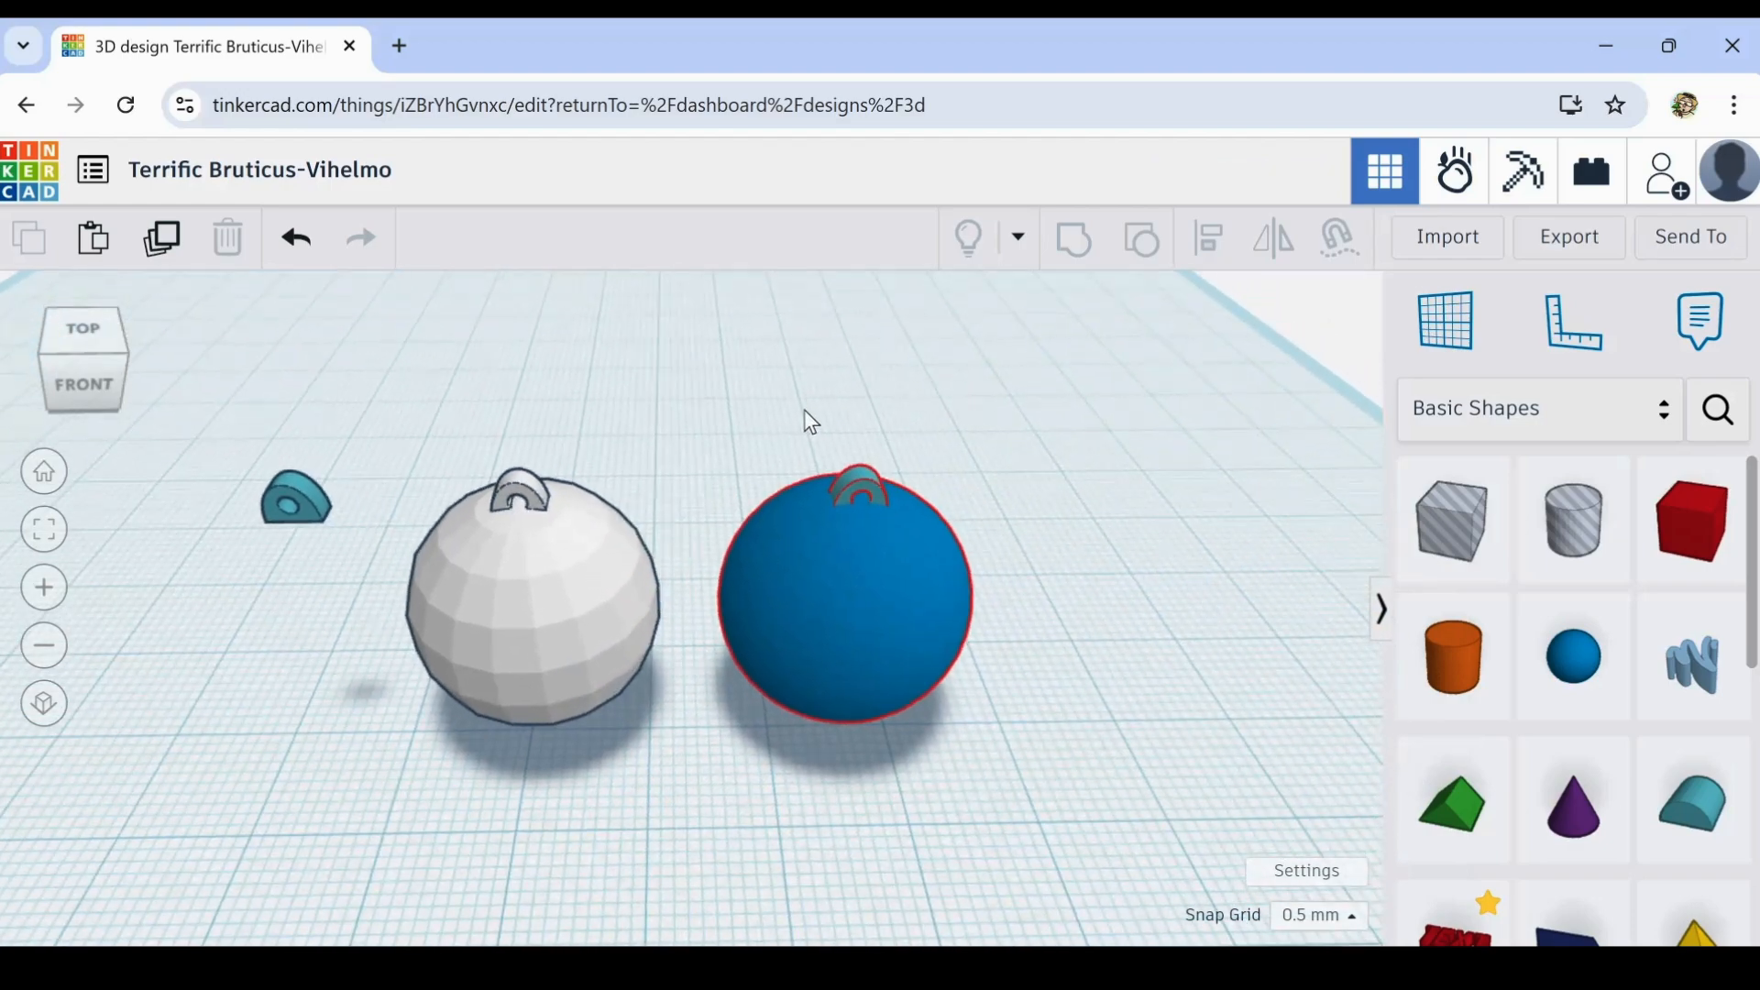
pyautogui.scroll(1, 806, 412)
pyautogui.moveTo(805, 411); pyautogui.dragTo(777, 379, button='middle')
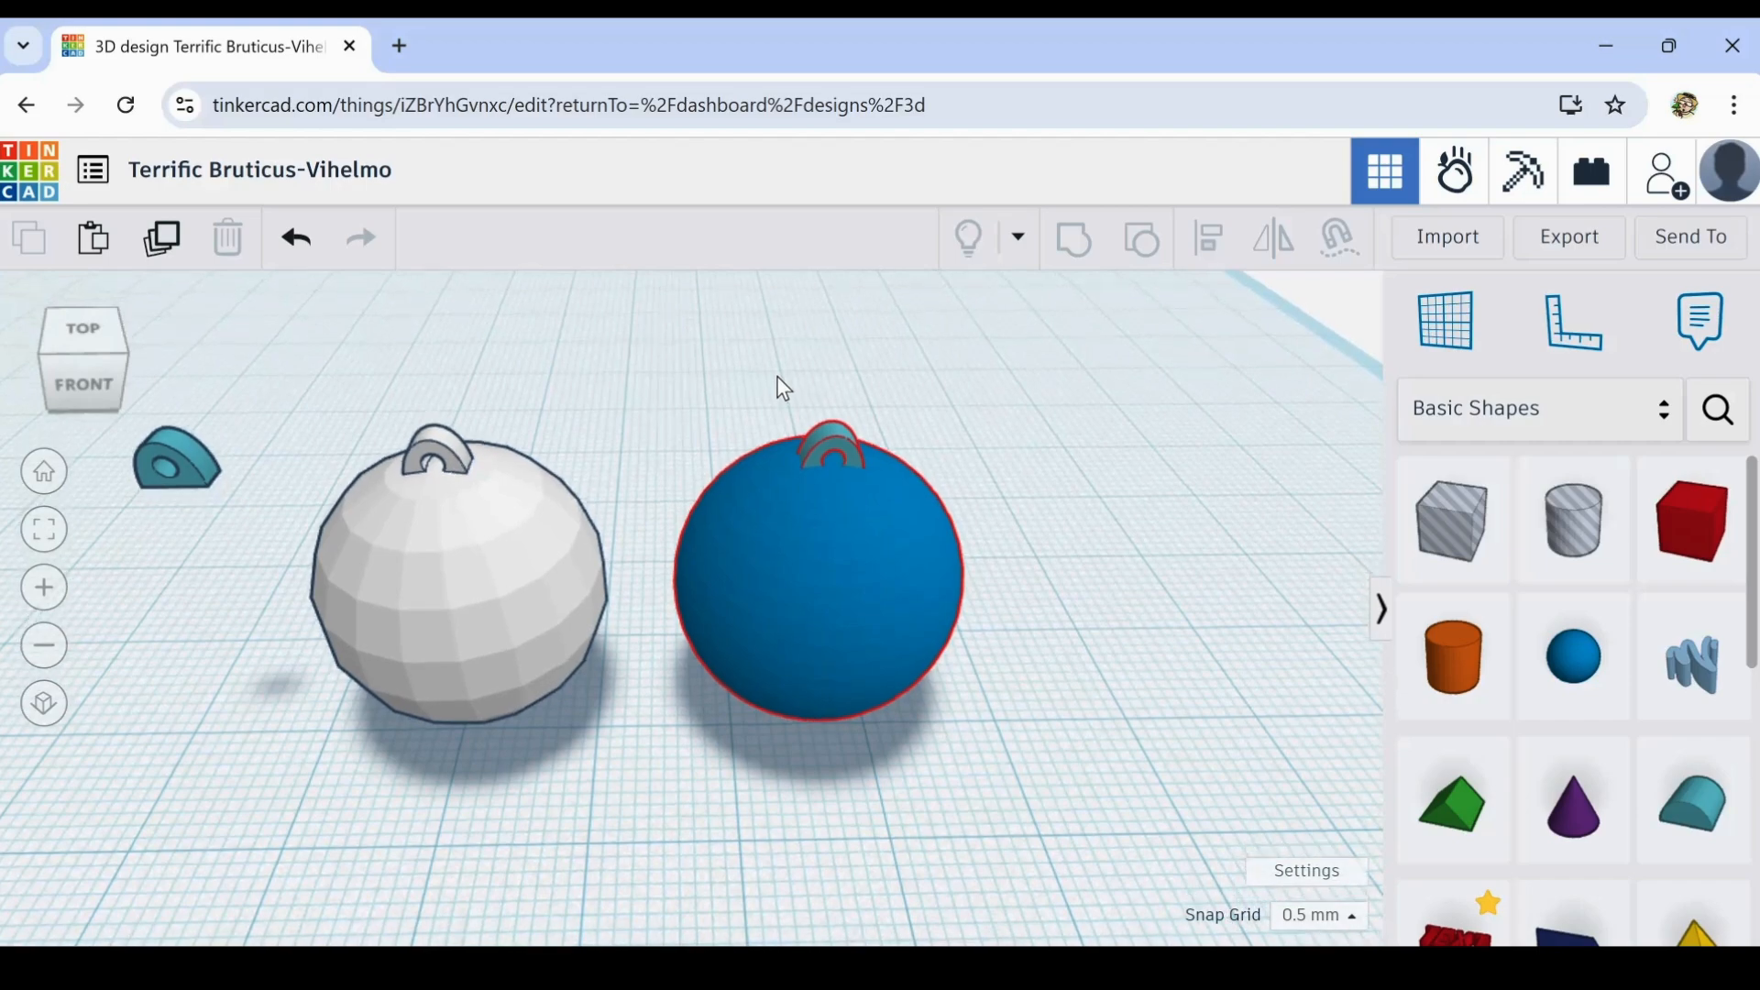
pyautogui.scroll(3, 777, 376)
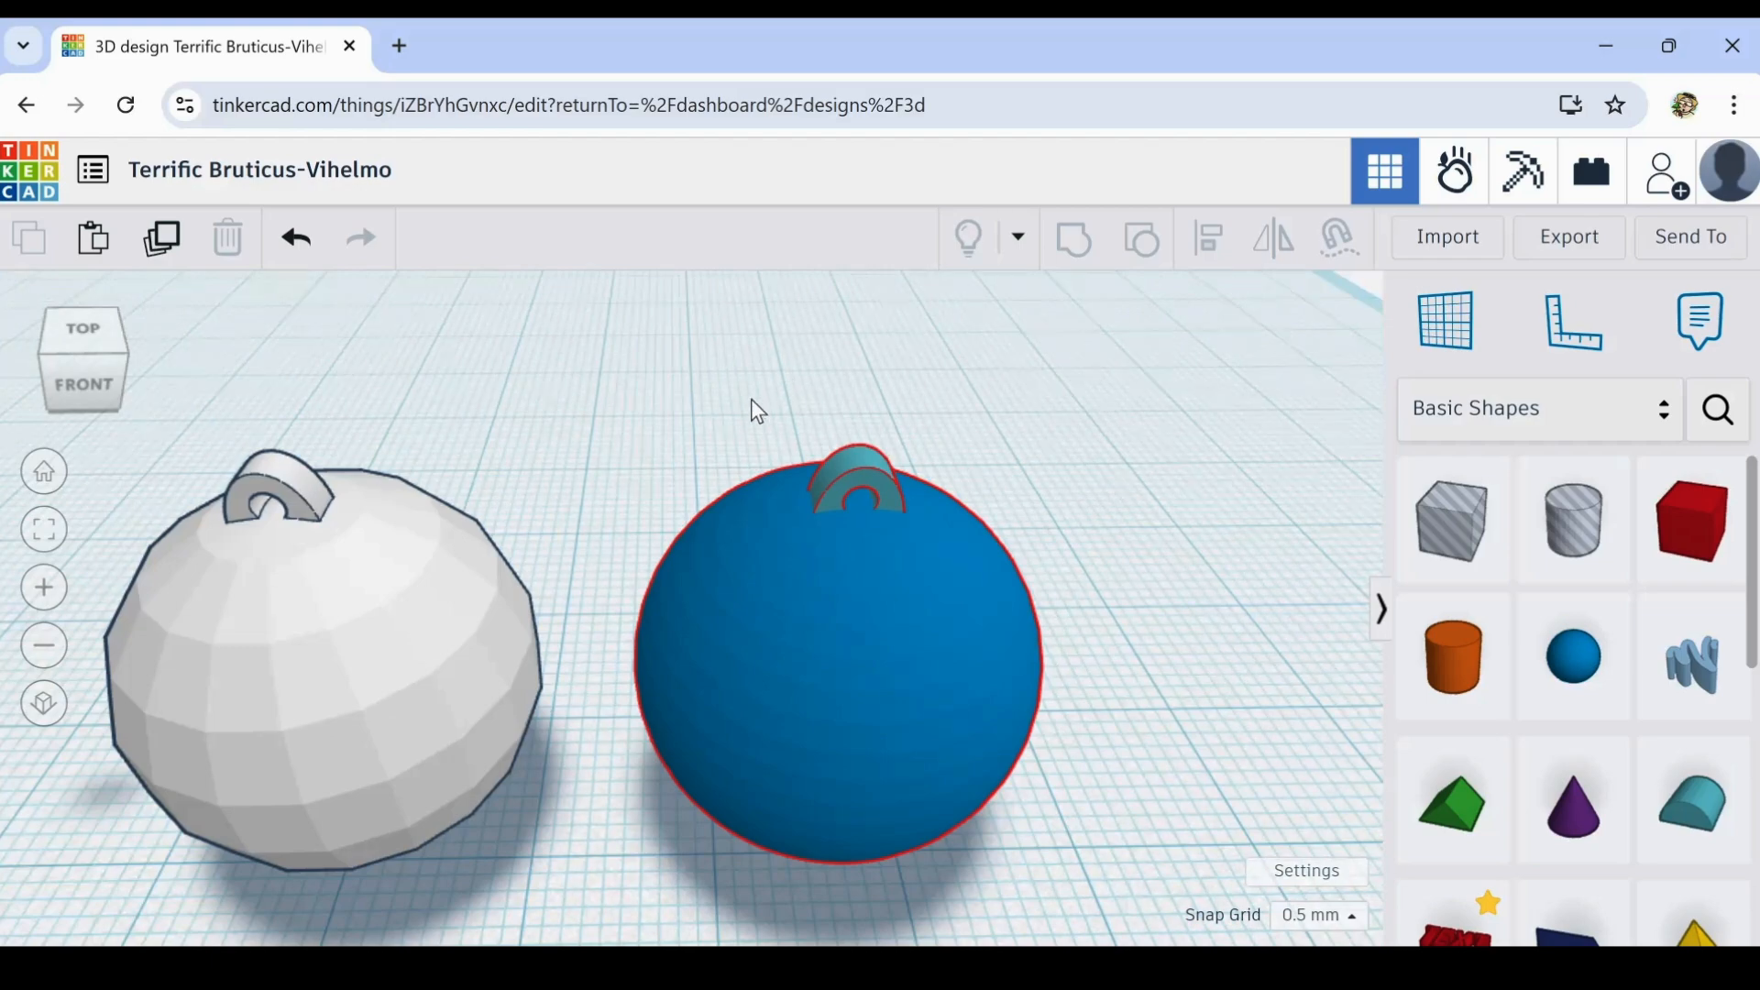
# - Regroup the smooth sphere with its hanging loop so both share the group's red color
pyautogui.moveTo(751, 405); pyautogui.dragTo(790, 385, button='right')
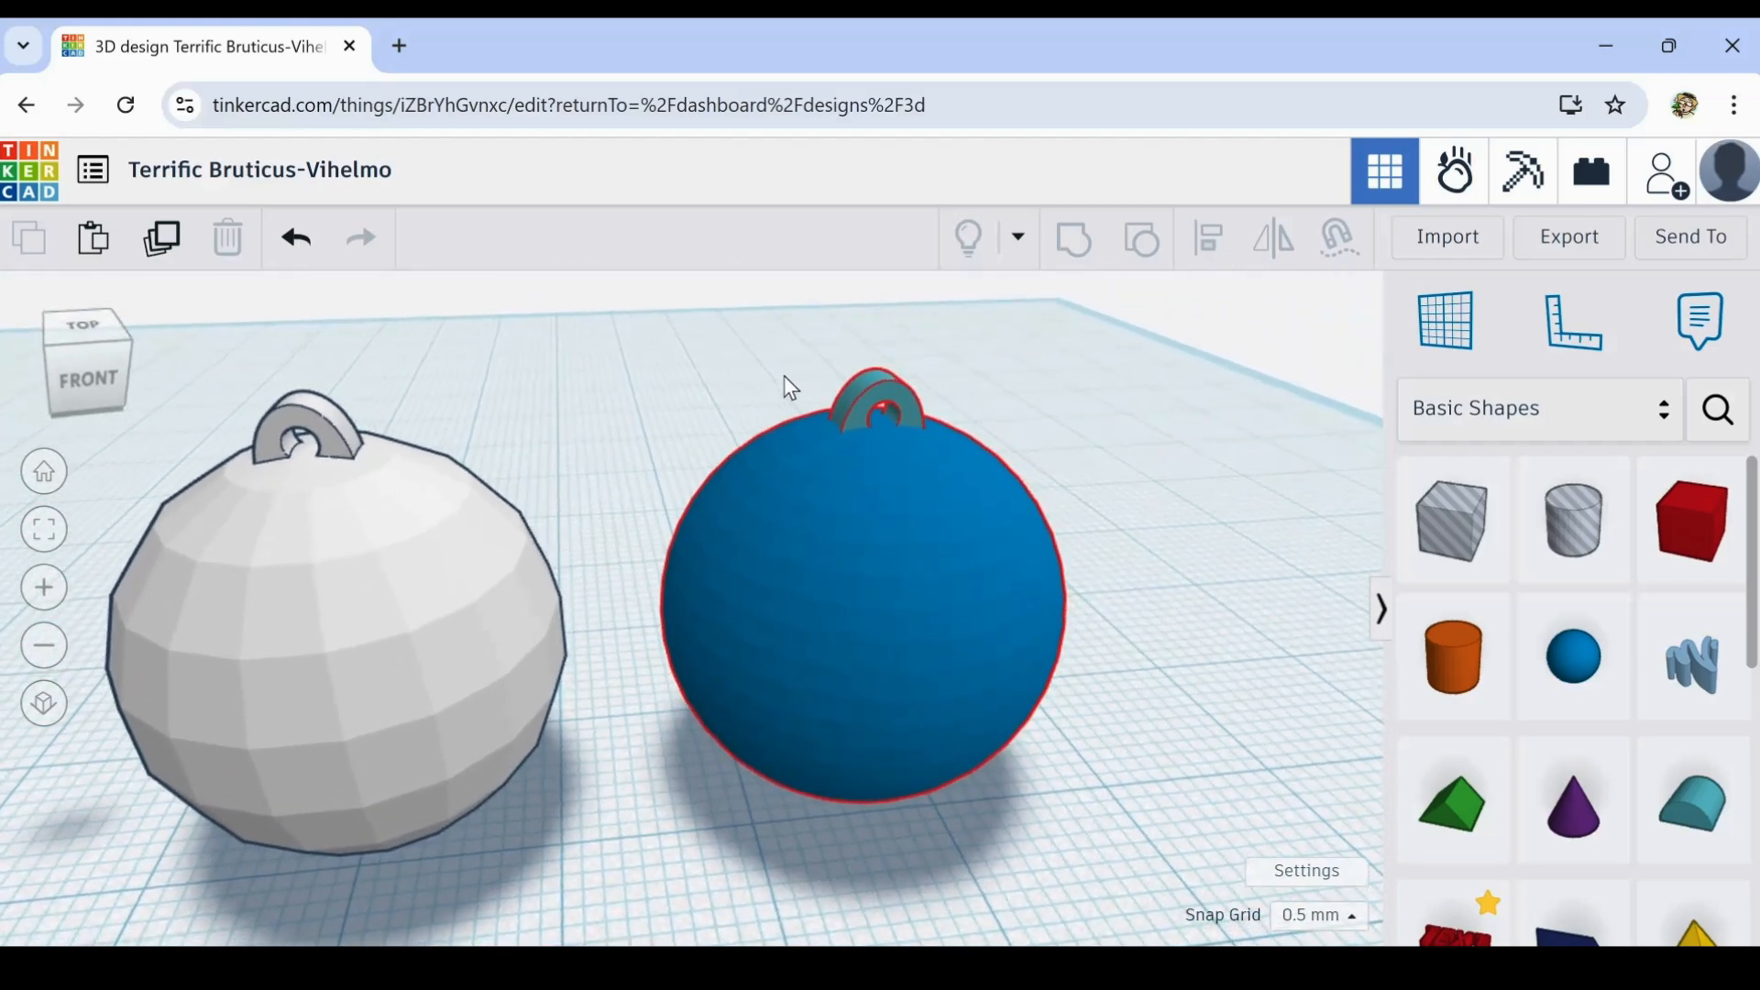
pyautogui.hotkey('ctrl', 'g')
pyautogui.scroll(-3, 753, 389)
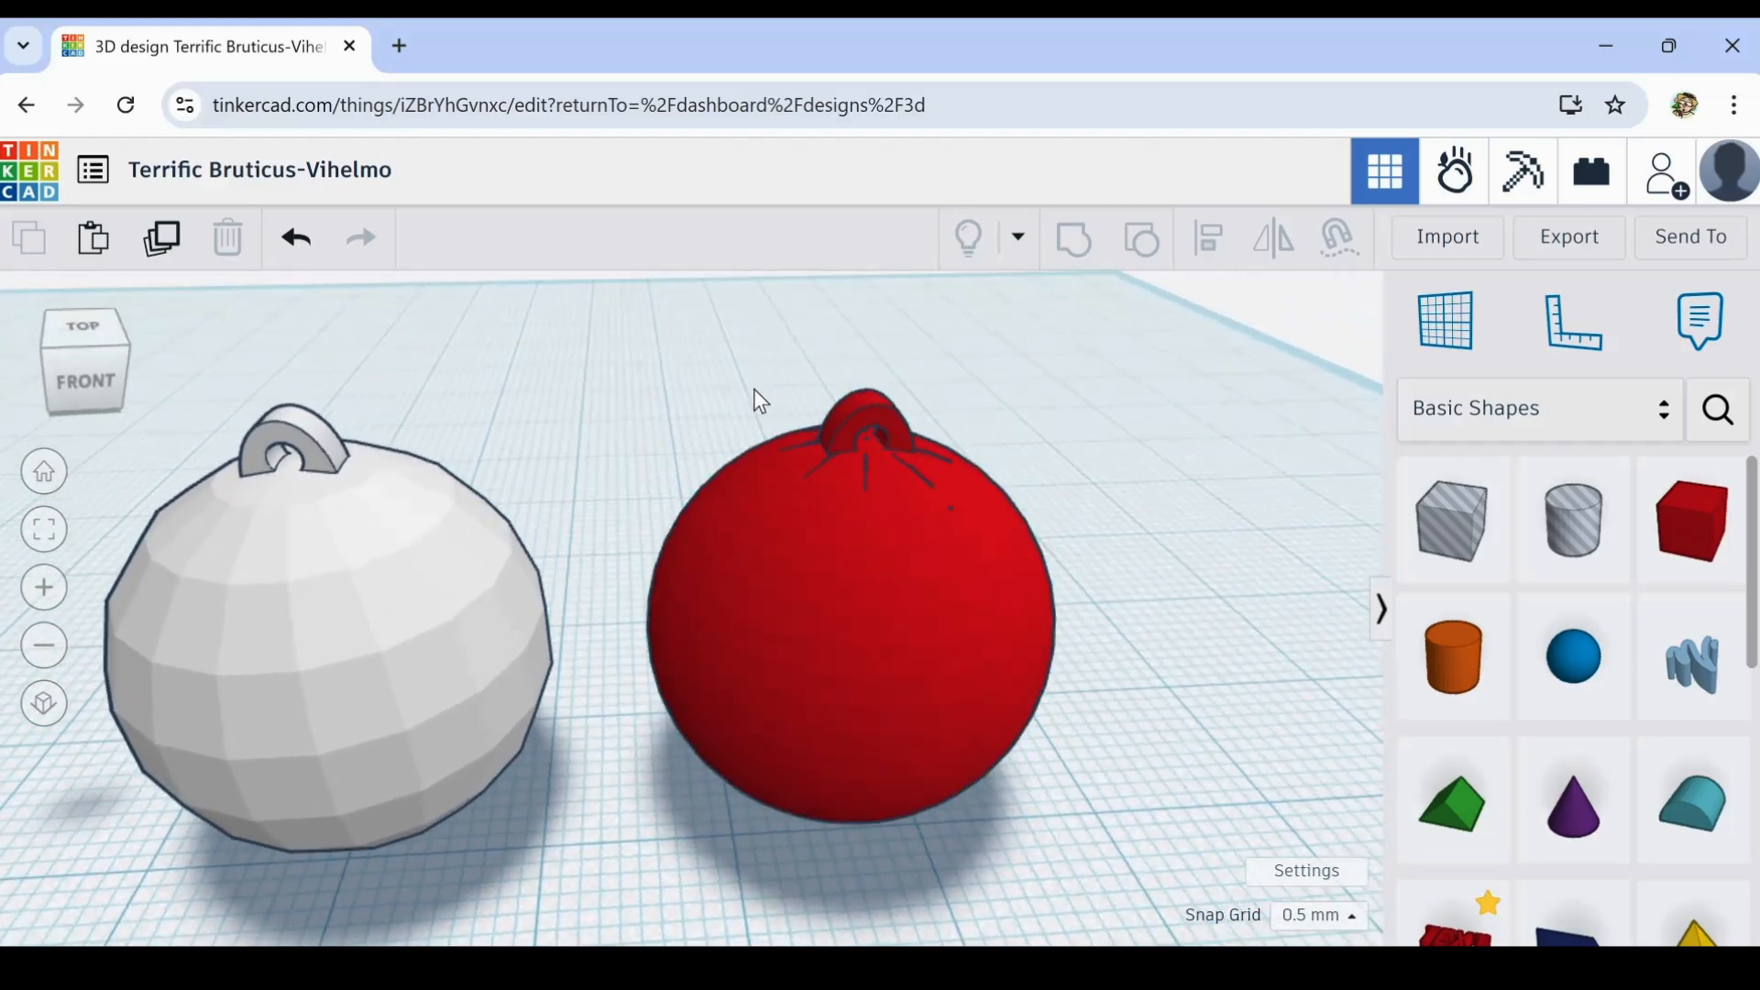
pyautogui.moveTo(706, 390); pyautogui.dragTo(724, 385, button='right')
# - Move both ornaments together toward the back of the workplane and place the spare loop in front of the red one
pyautogui.moveTo(472, 409); pyautogui.dragTo(996, 681)
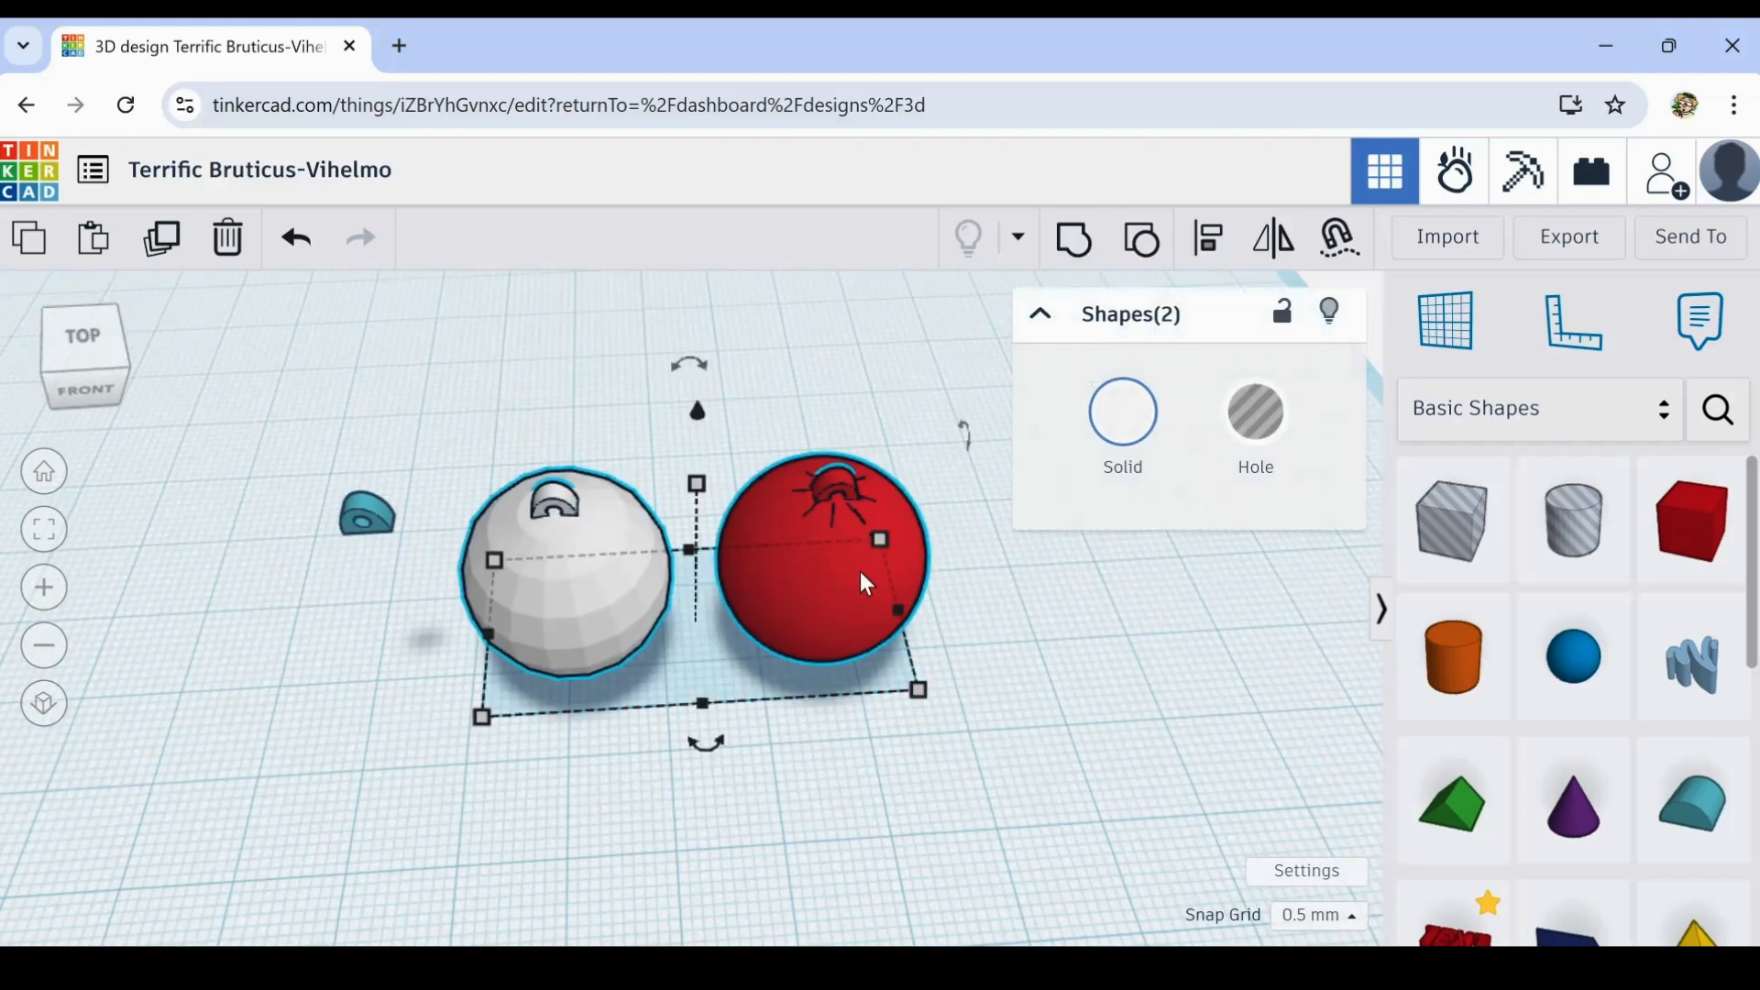
pyautogui.moveTo(860, 581)
pyautogui.mouseDown()
pyautogui.moveTo(832, 463)
pyautogui.moveTo(875, 284)
pyautogui.moveTo(1228, 303)
pyautogui.moveTo(1034, 279)
pyautogui.moveTo(967, 341)
pyautogui.mouseUp()
pyautogui.moveTo(367, 518); pyautogui.dragTo(926, 515)
pyautogui.click(1041, 704)
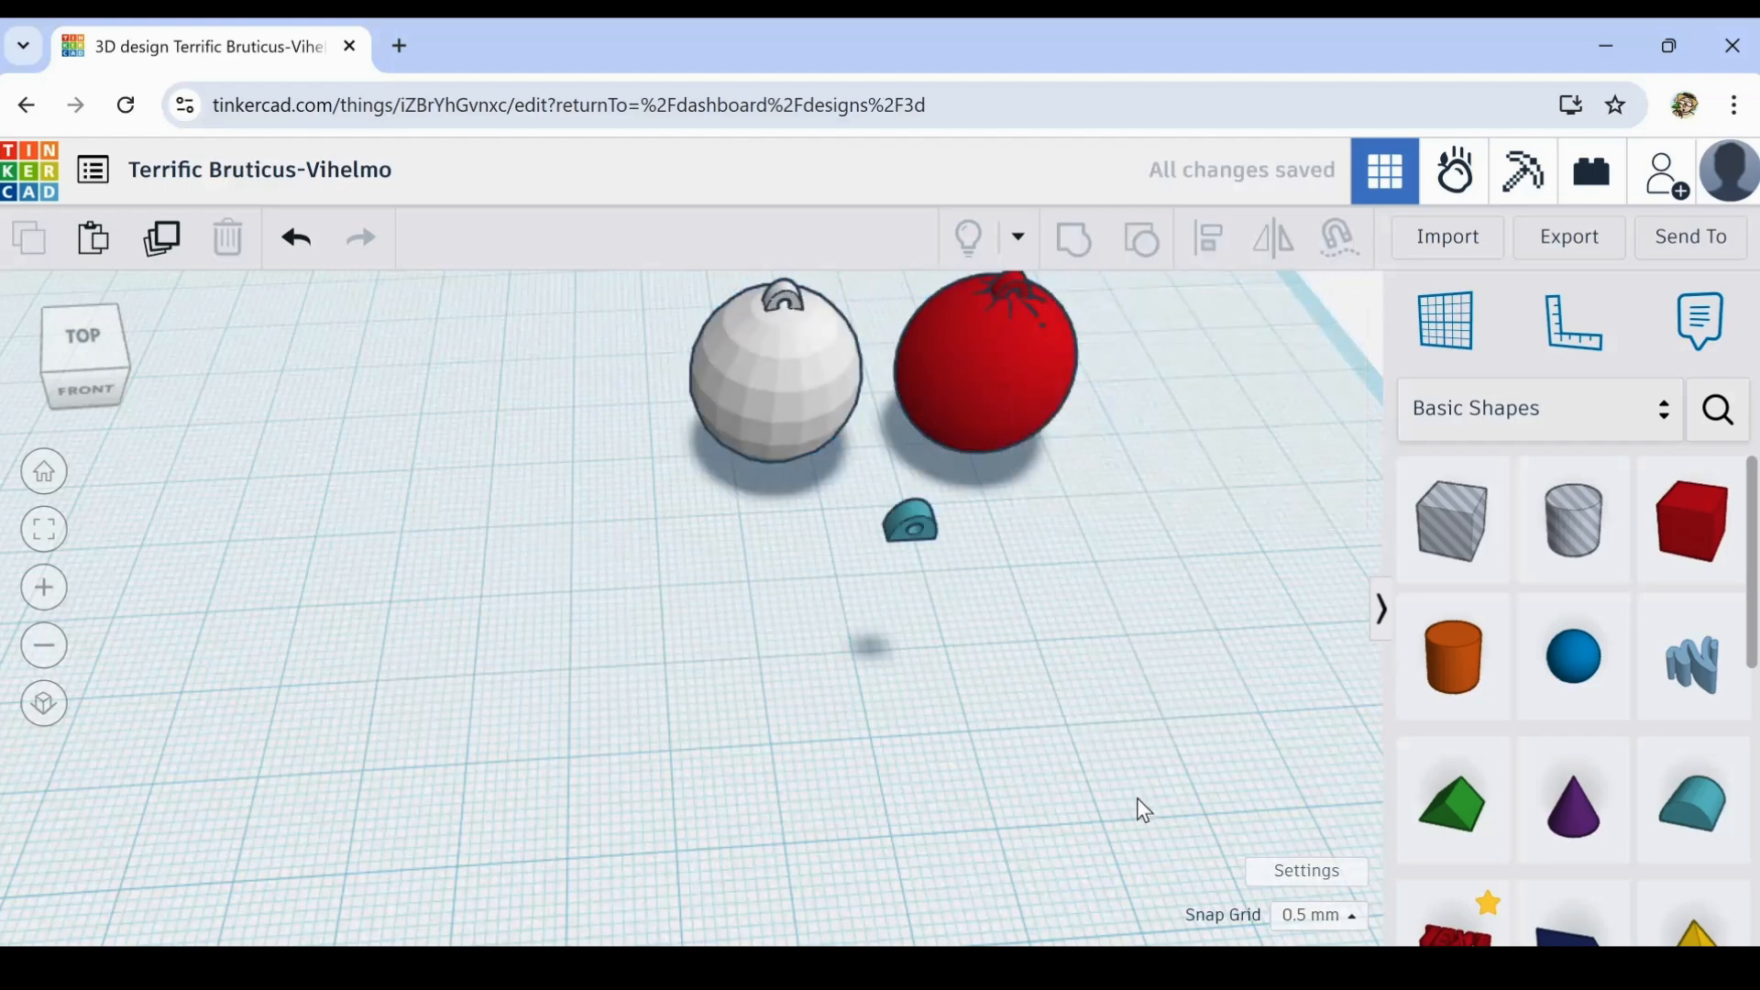
# - Add a Ring basic shape on the empty workplane area in front of and beside the faceted ornament
pyautogui.moveTo(1139, 805); pyautogui.dragTo(1125, 762, button='right')
pyautogui.scroll(-7, 1686, 700)
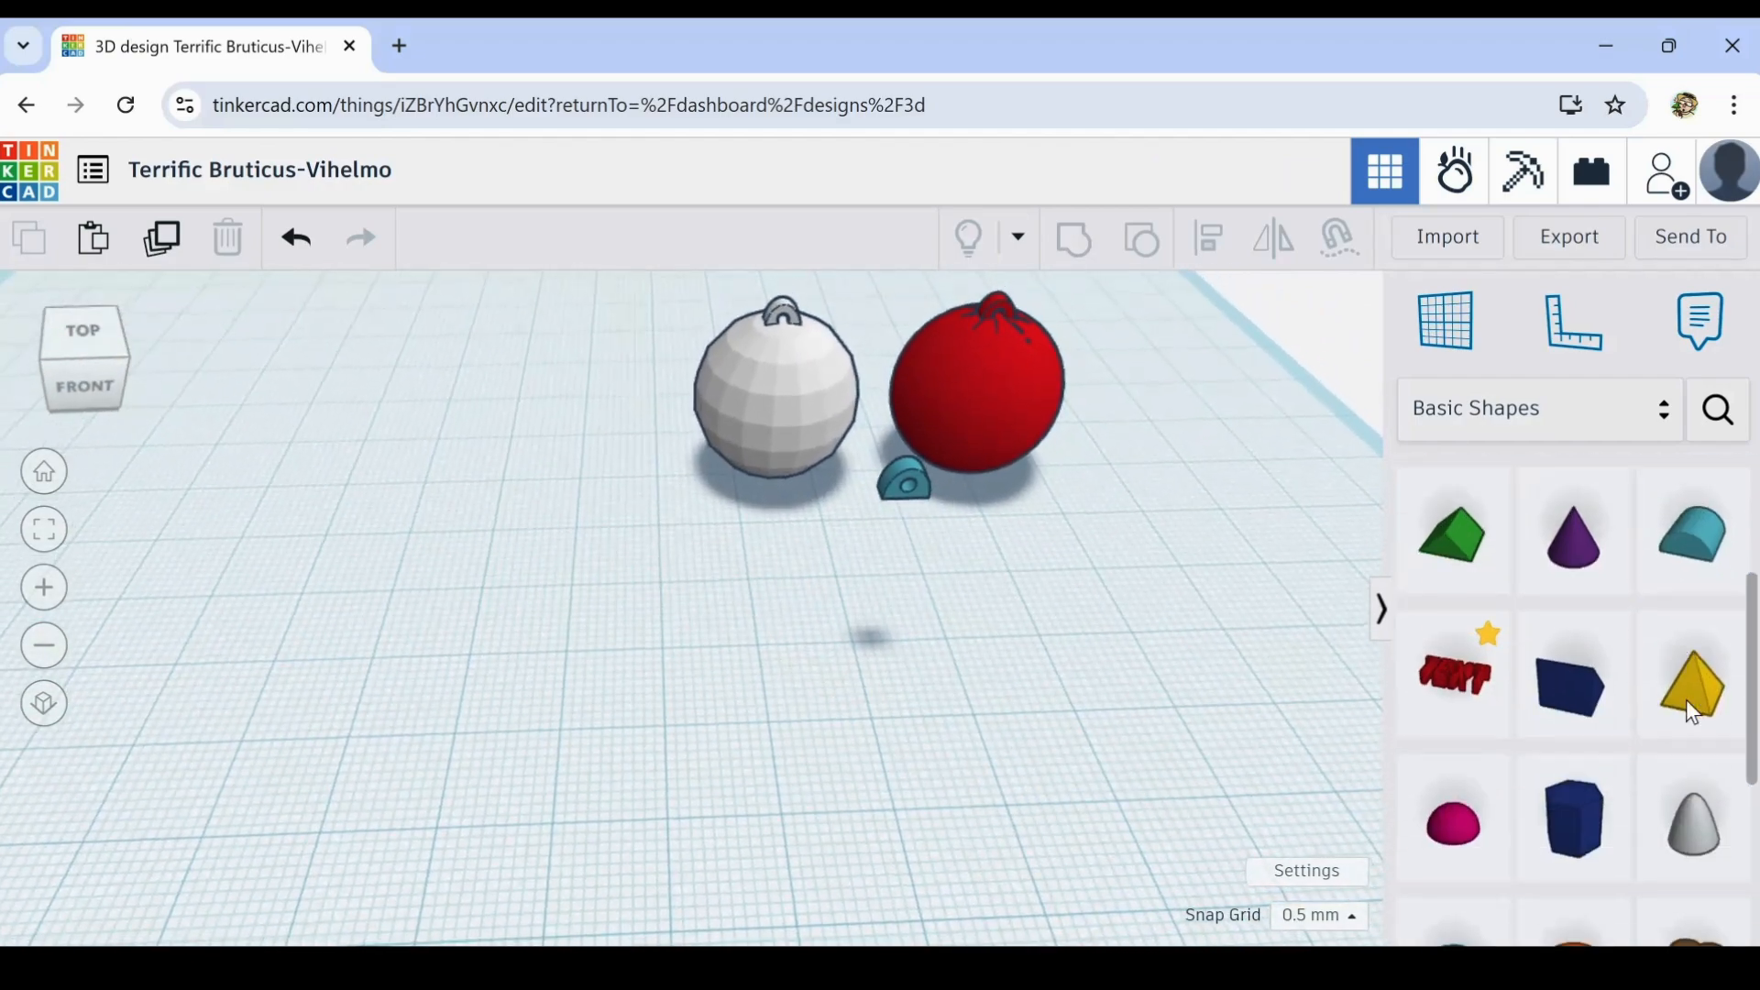
pyautogui.scroll(1, 1466, 796)
pyautogui.moveTo(1466, 907); pyautogui.dragTo(466, 623)
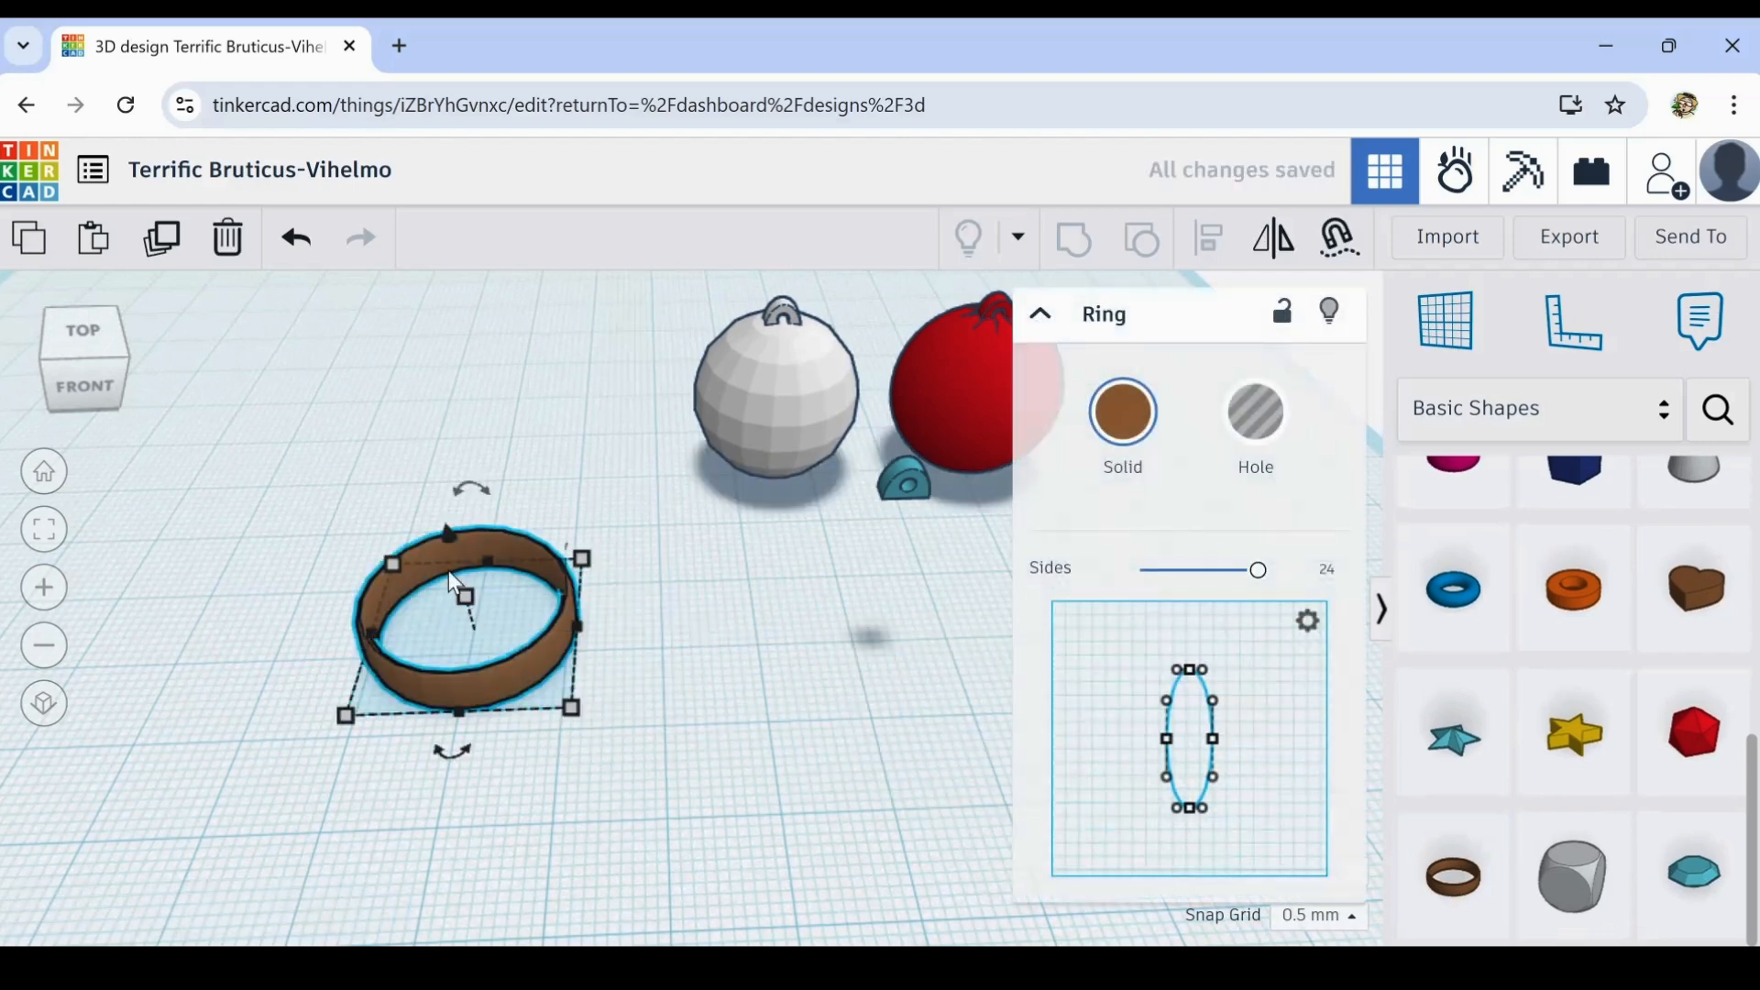
pyautogui.moveTo(469, 484); pyautogui.dragTo(453, 479)
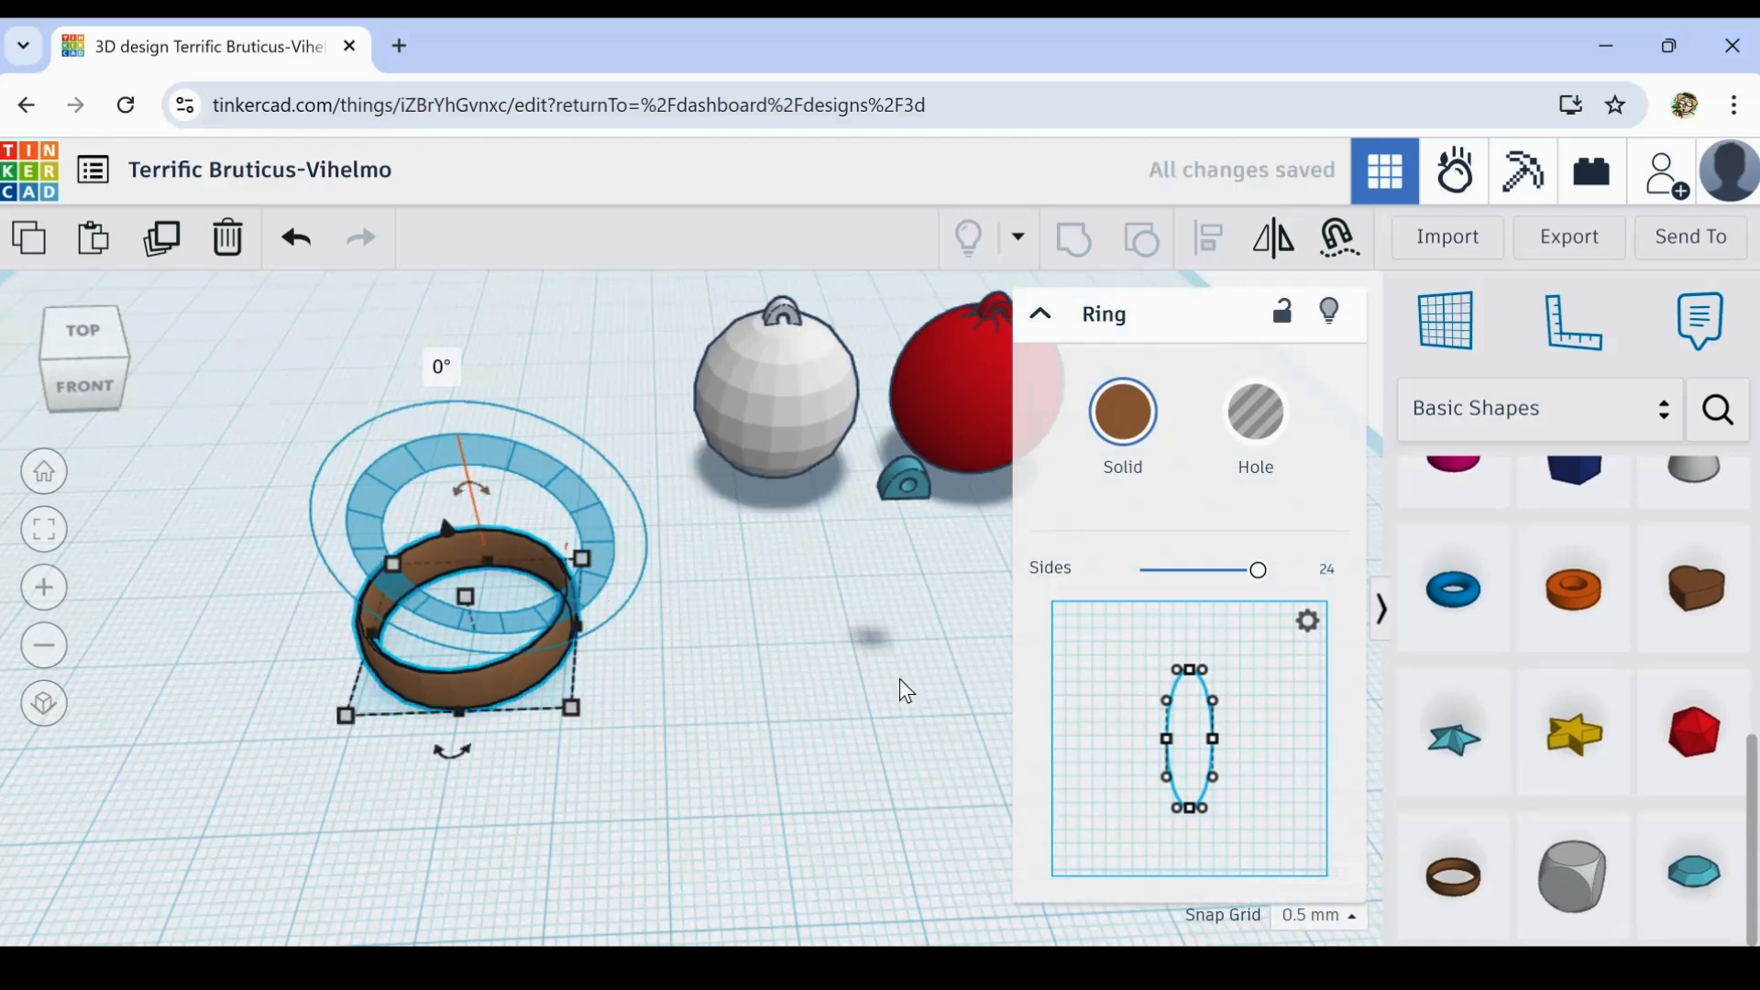
pyautogui.moveTo(1258, 578)
pyautogui.mouseDown()
pyautogui.moveTo(1163, 570)
pyautogui.moveTo(1260, 570)
pyautogui.mouseUp()
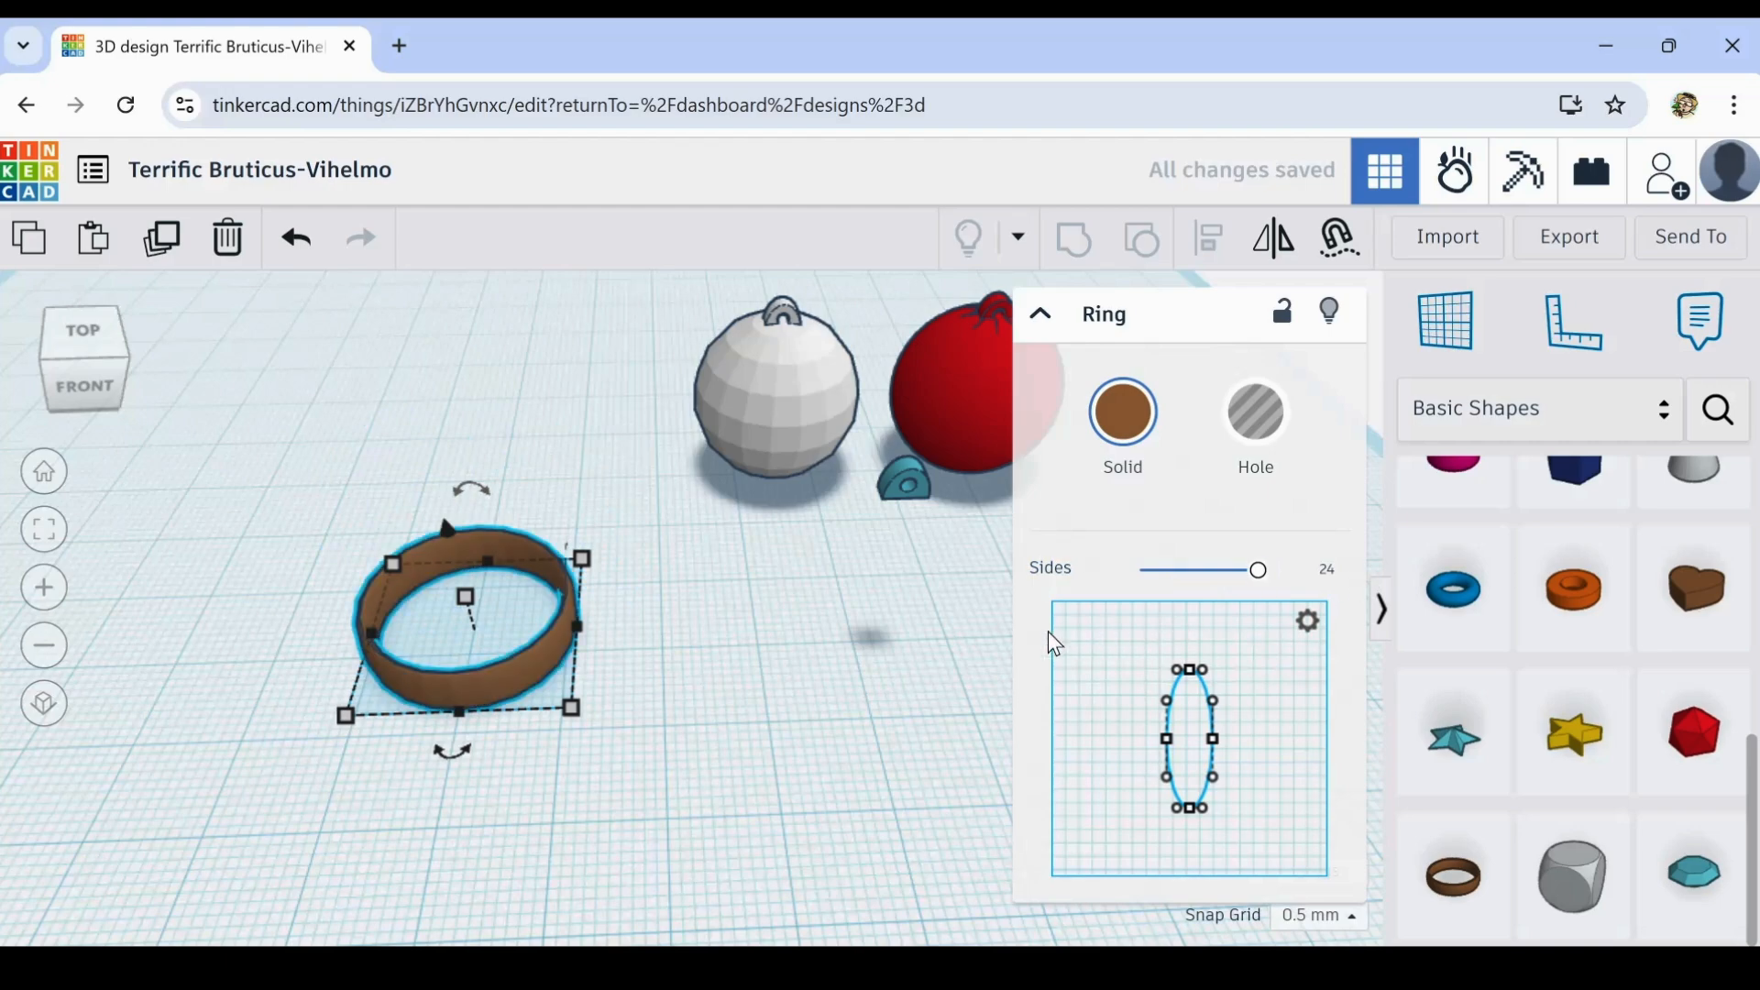
pyautogui.moveTo(795, 709); pyautogui.dragTo(806, 686, button='right')
pyautogui.moveTo(603, 745)
pyautogui.mouseDown(button='right')
pyautogui.moveTo(794, 766)
pyautogui.moveTo(597, 723)
pyautogui.moveTo(1196, 711)
pyautogui.moveTo(329, 676)
pyautogui.moveTo(1033, 684)
pyautogui.moveTo(927, 723)
pyautogui.moveTo(624, 734)
pyautogui.moveTo(502, 832)
pyautogui.moveTo(638, 745)
pyautogui.mouseUp(button='right')
pyautogui.moveTo(444, 823); pyautogui.dragTo(530, 825, button='middle')
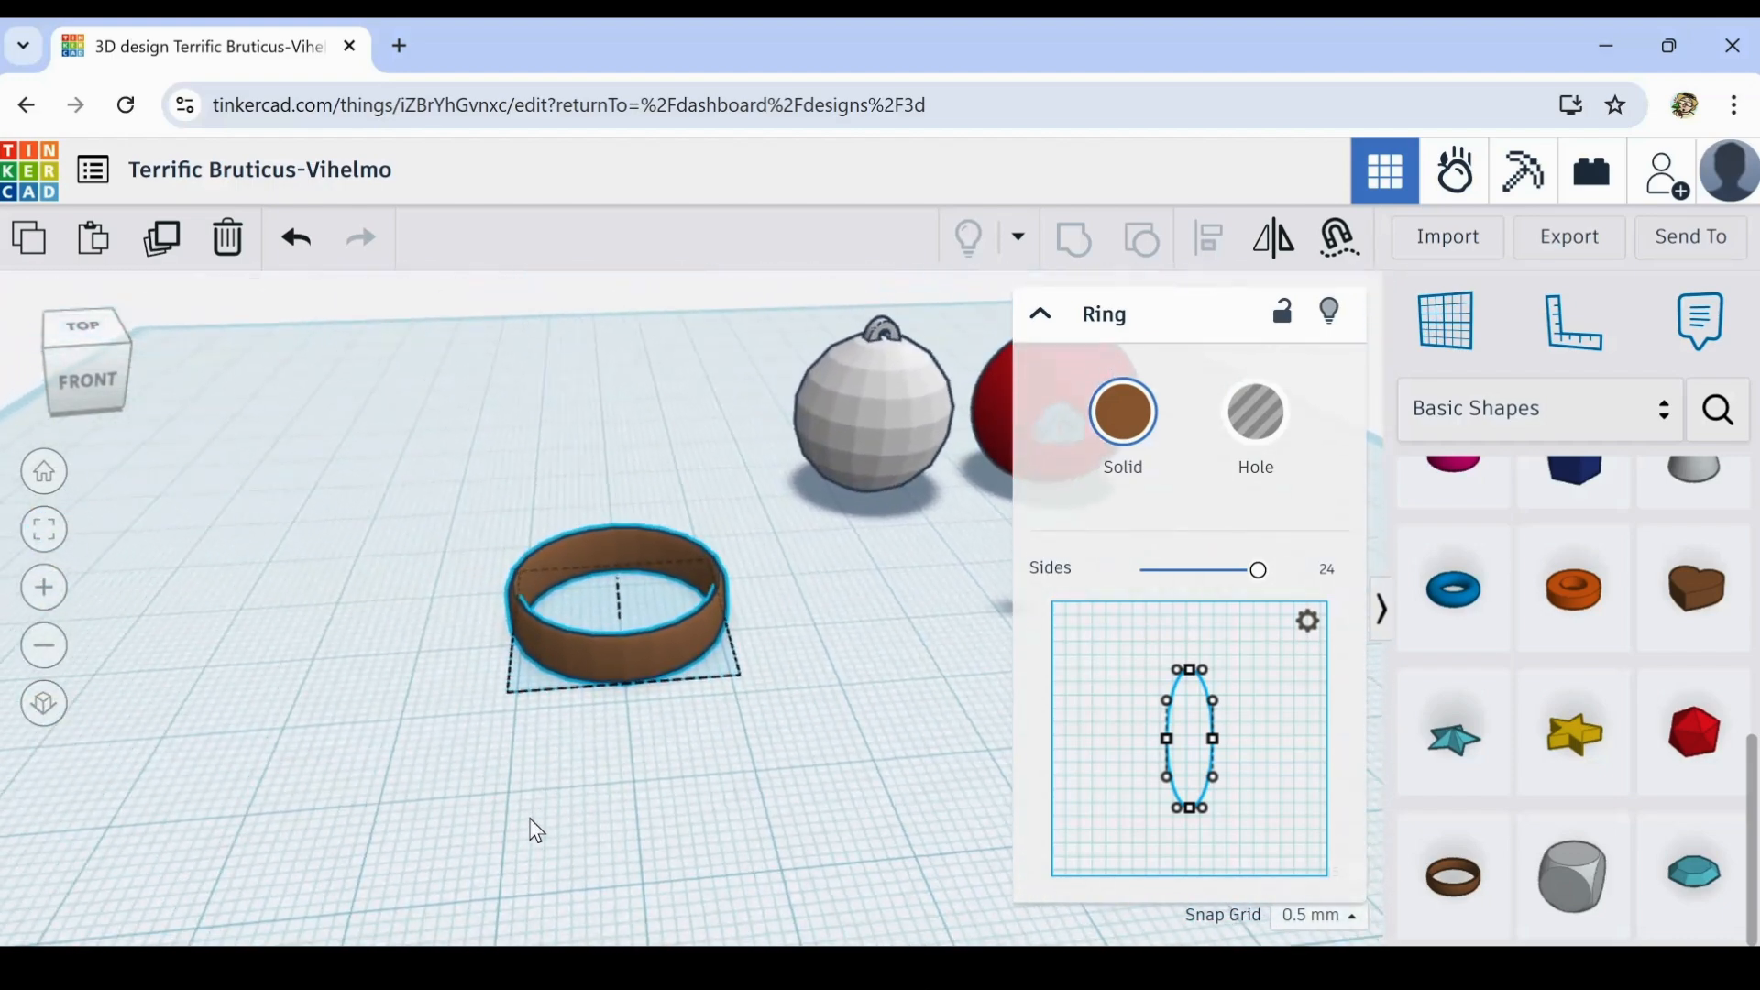
pyautogui.moveTo(410, 814)
pyautogui.mouseDown(button='right')
pyautogui.moveTo(401, 829)
pyautogui.moveTo(621, 801)
pyautogui.moveTo(593, 648)
pyautogui.moveTo(407, 703)
pyautogui.moveTo(323, 870)
pyautogui.moveTo(476, 852)
pyautogui.moveTo(608, 799)
pyautogui.moveTo(495, 758)
pyautogui.moveTo(395, 826)
pyautogui.mouseUp(button='right')
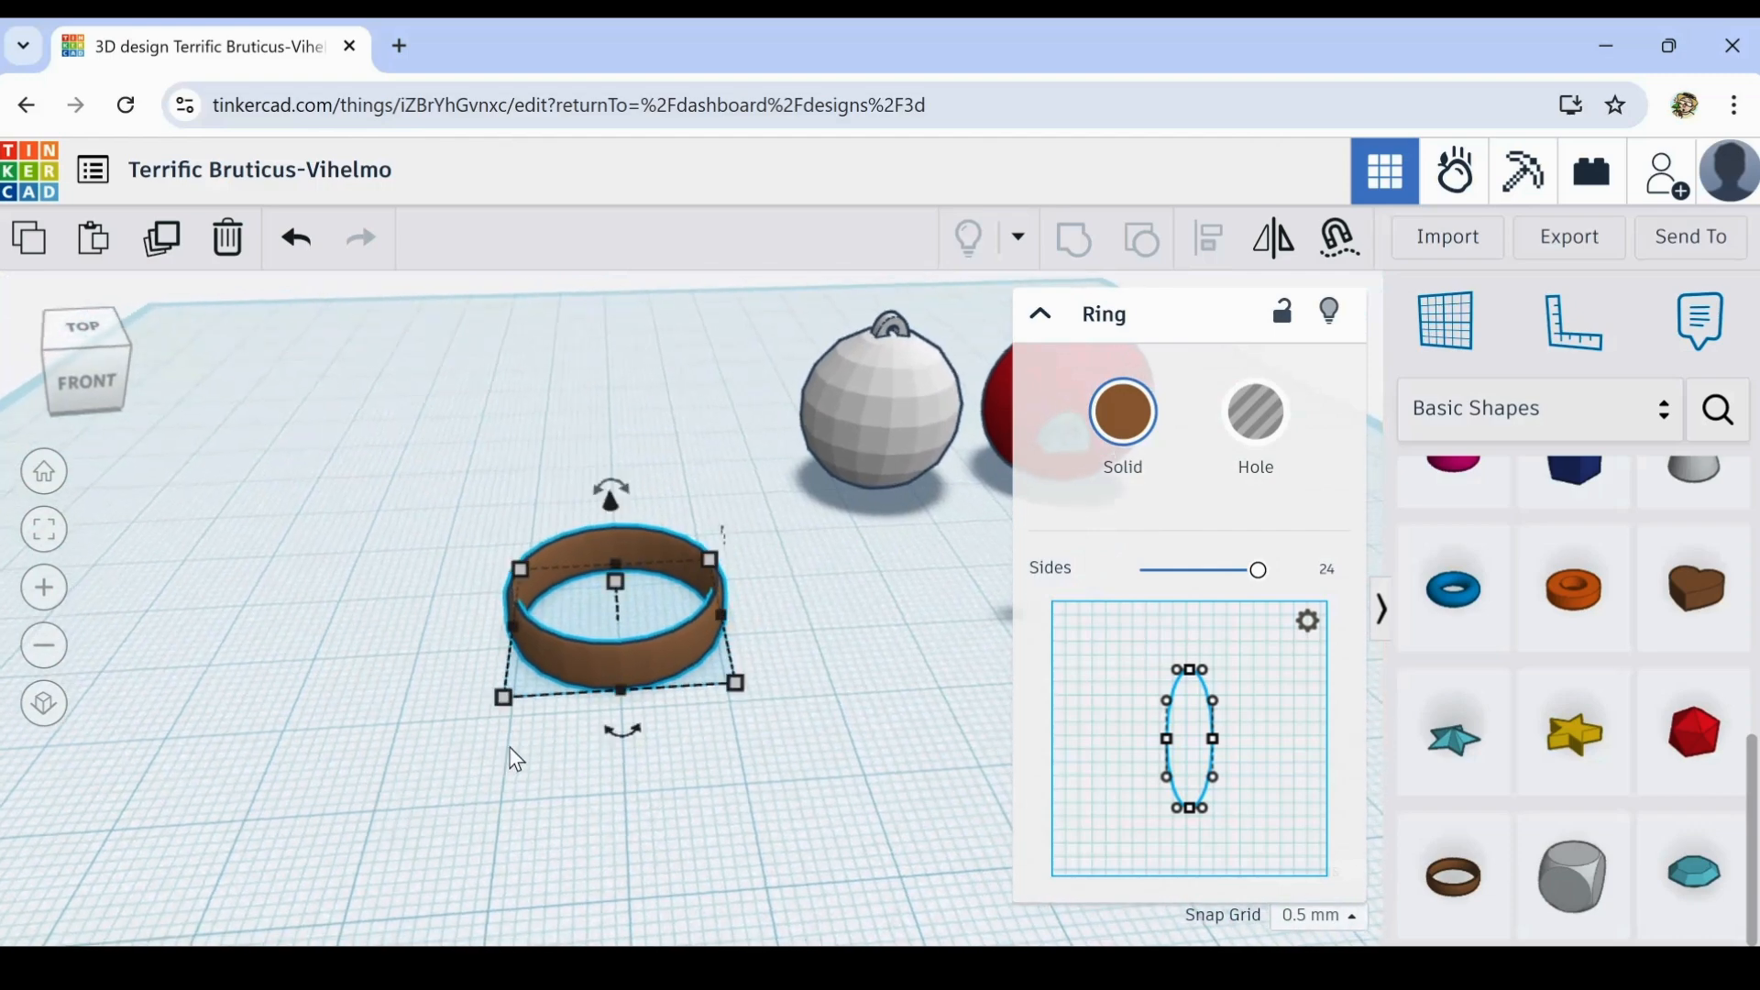
# - Set the ring's preset solid color to bright yellow
pyautogui.scroll(3, 612, 675)
pyautogui.scroll(3, 613, 680)
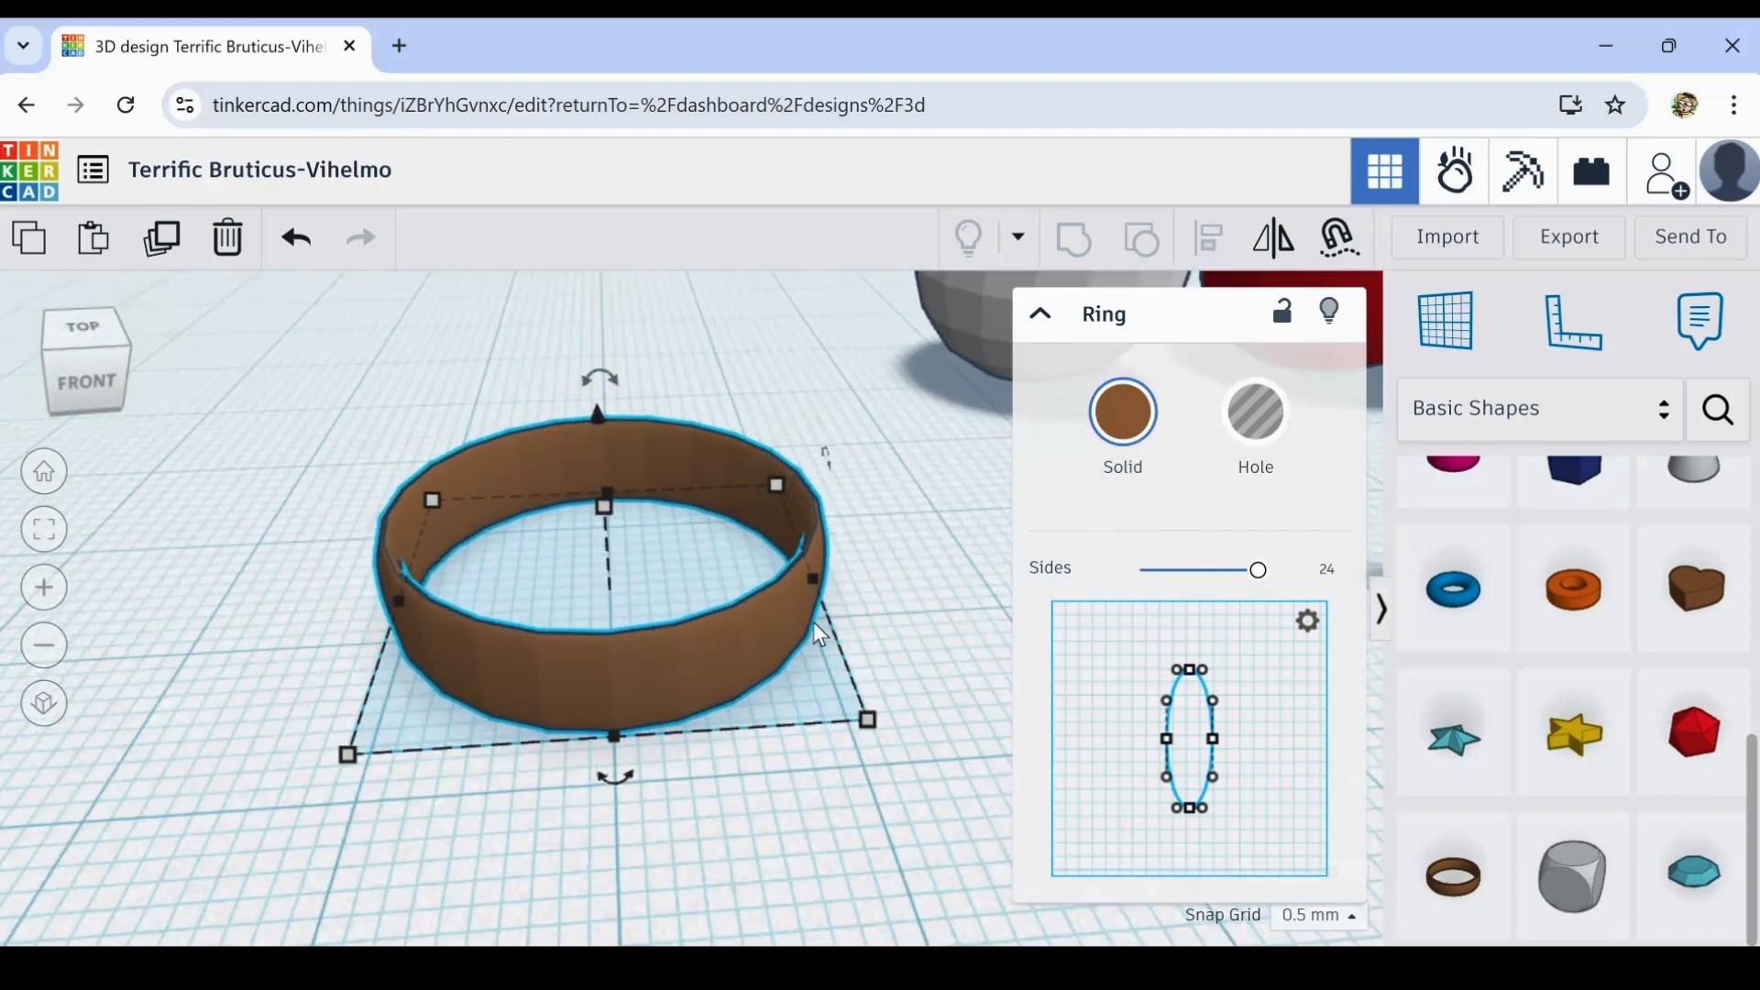
pyautogui.click(1106, 410)
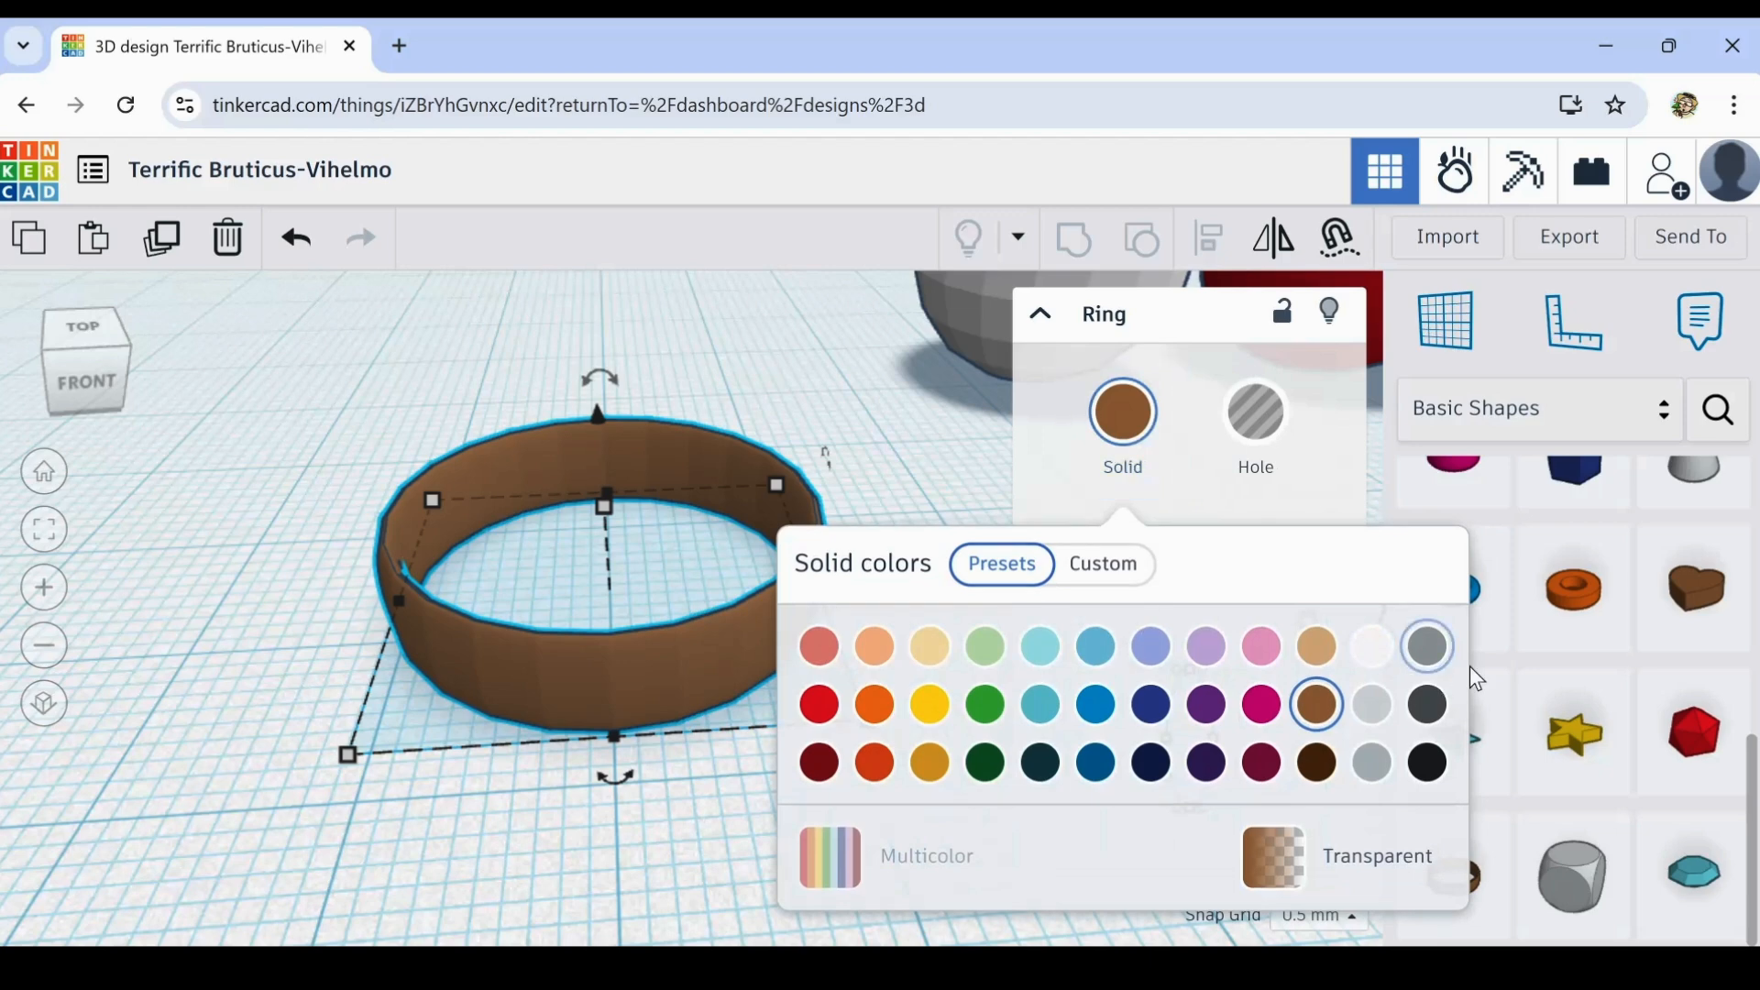
pyautogui.click(1427, 652)
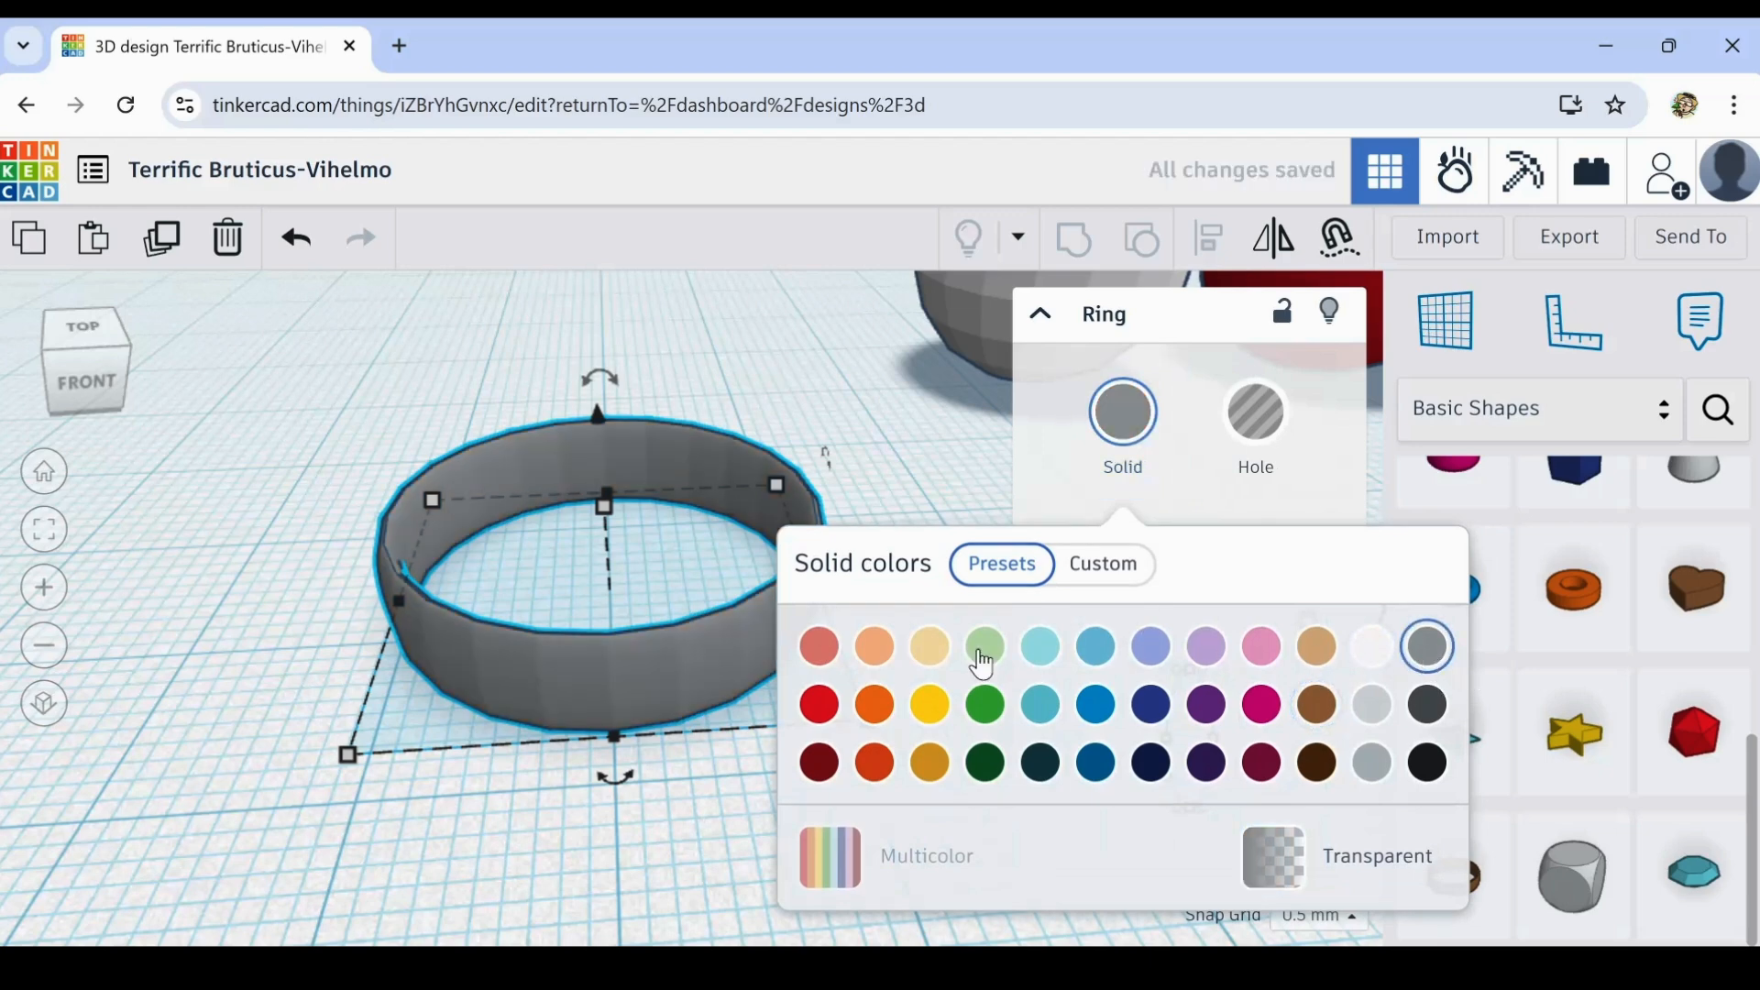
pyautogui.click(930, 706)
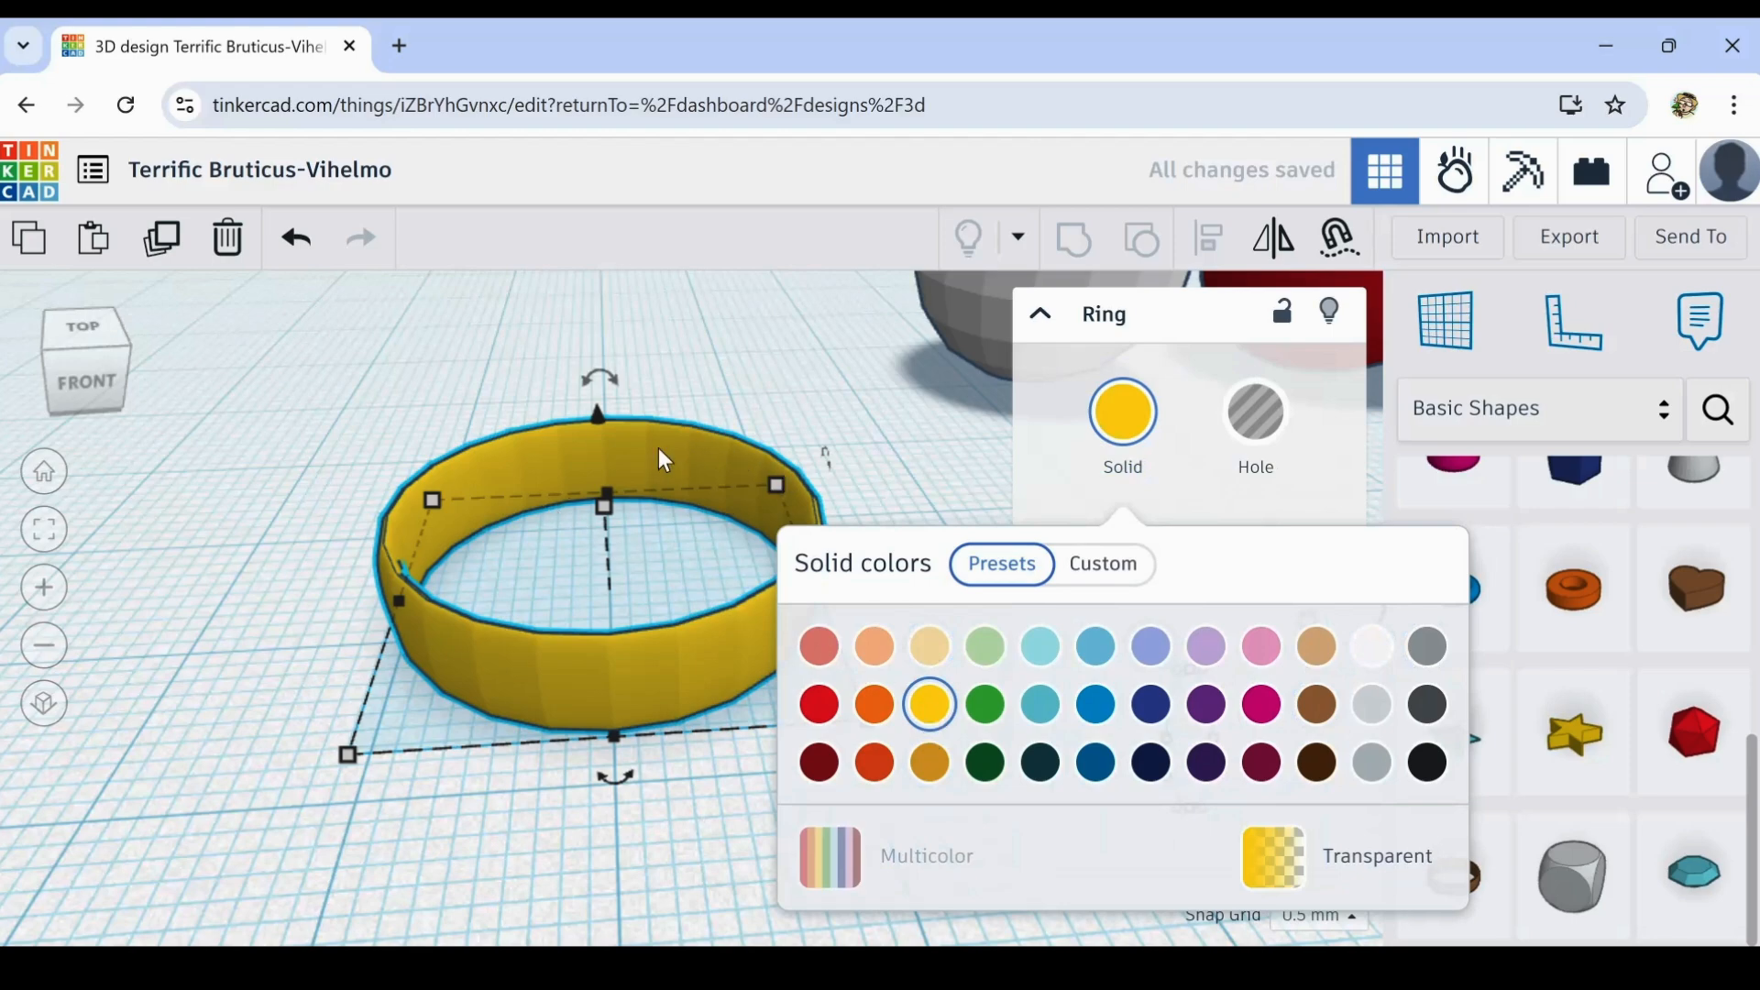
# - Flatten the ring to a height of 2 mm and scale it up proportionally
pyautogui.moveTo(606, 520); pyautogui.dragTo(603, 561)
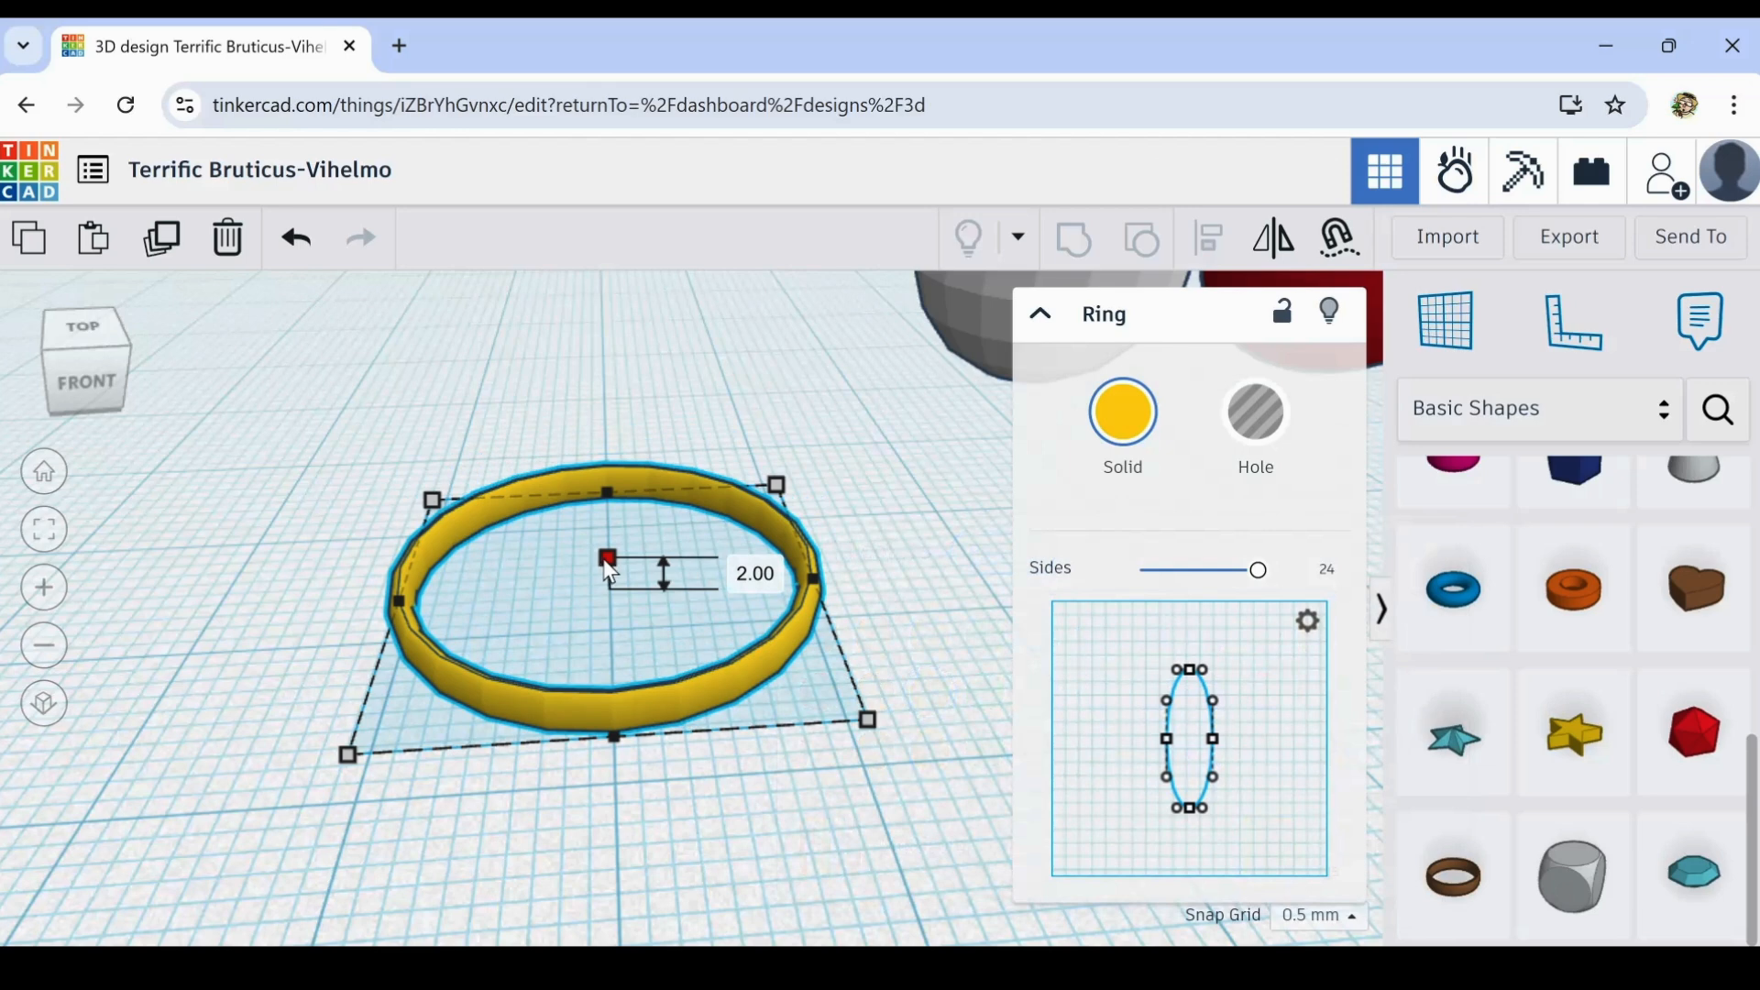
pyautogui.moveTo(609, 570); pyautogui.dragTo(609, 568)
pyautogui.moveTo(779, 496); pyautogui.dragTo(835, 441)
pyautogui.scroll(-3, 875, 803)
pyautogui.moveTo(868, 803)
pyautogui.mouseDown(button='right')
pyautogui.moveTo(691, 770)
pyautogui.moveTo(860, 813)
pyautogui.mouseUp(button='right')
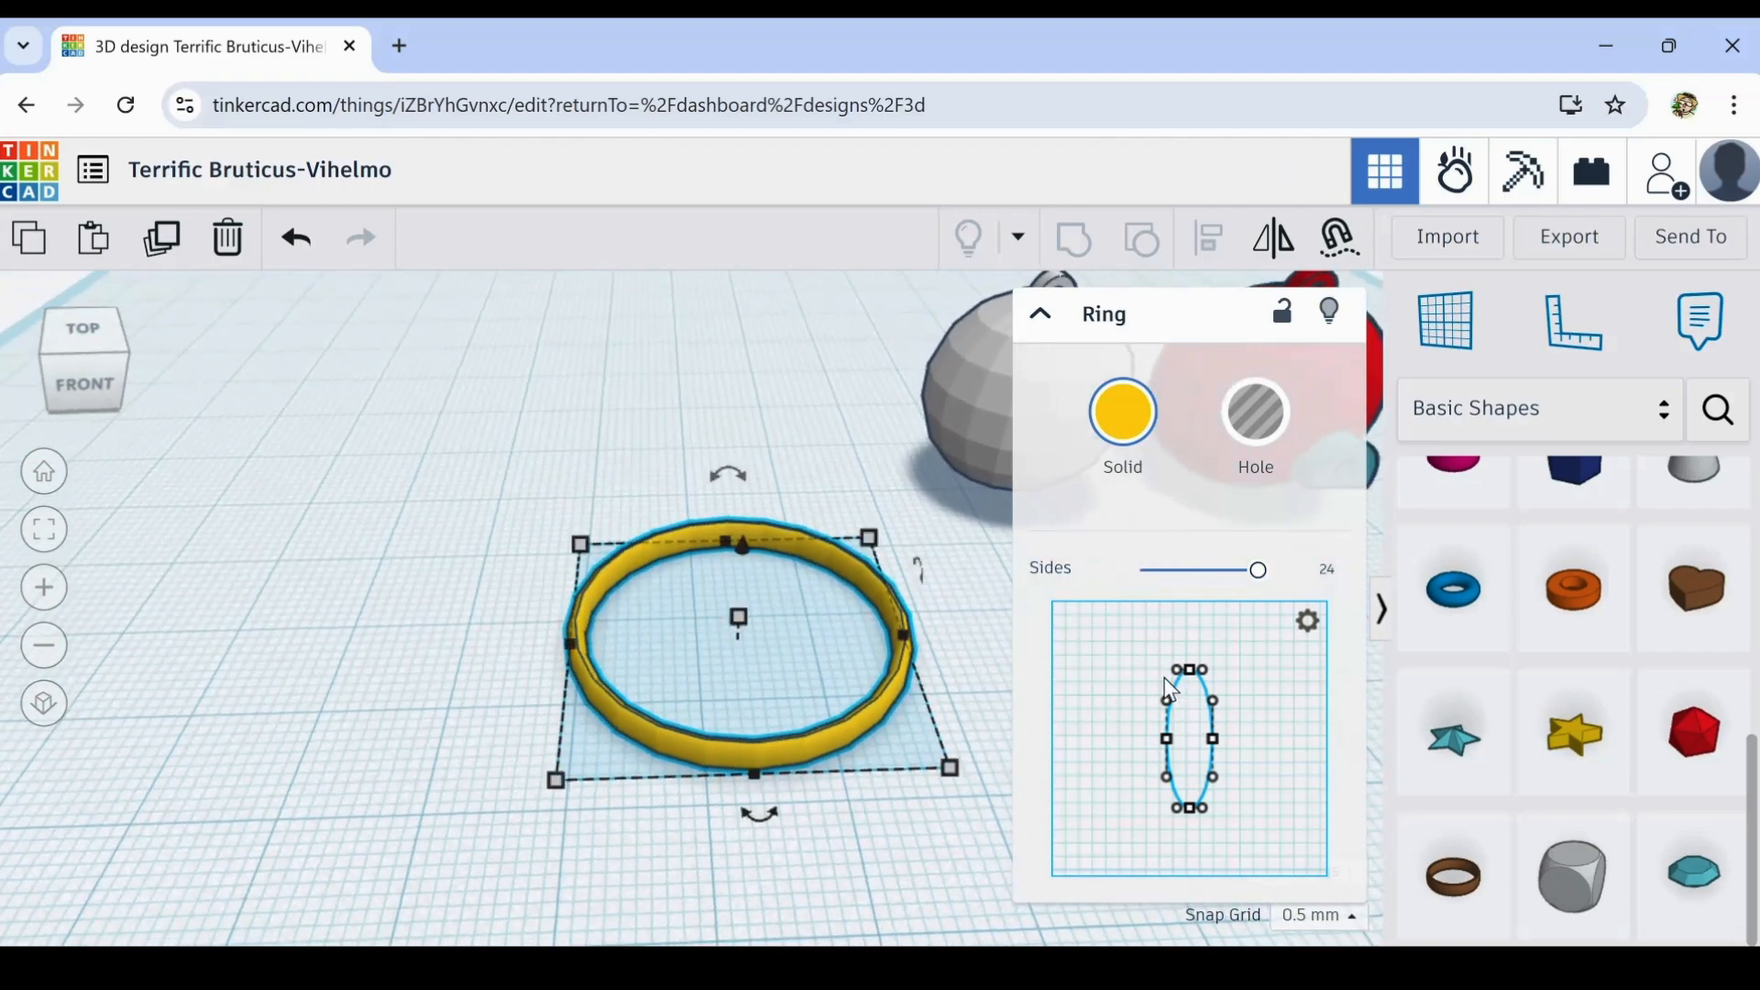
# - Reduce the enlarged ring's height slightly to thin its band
pyautogui.moveTo(750, 491)
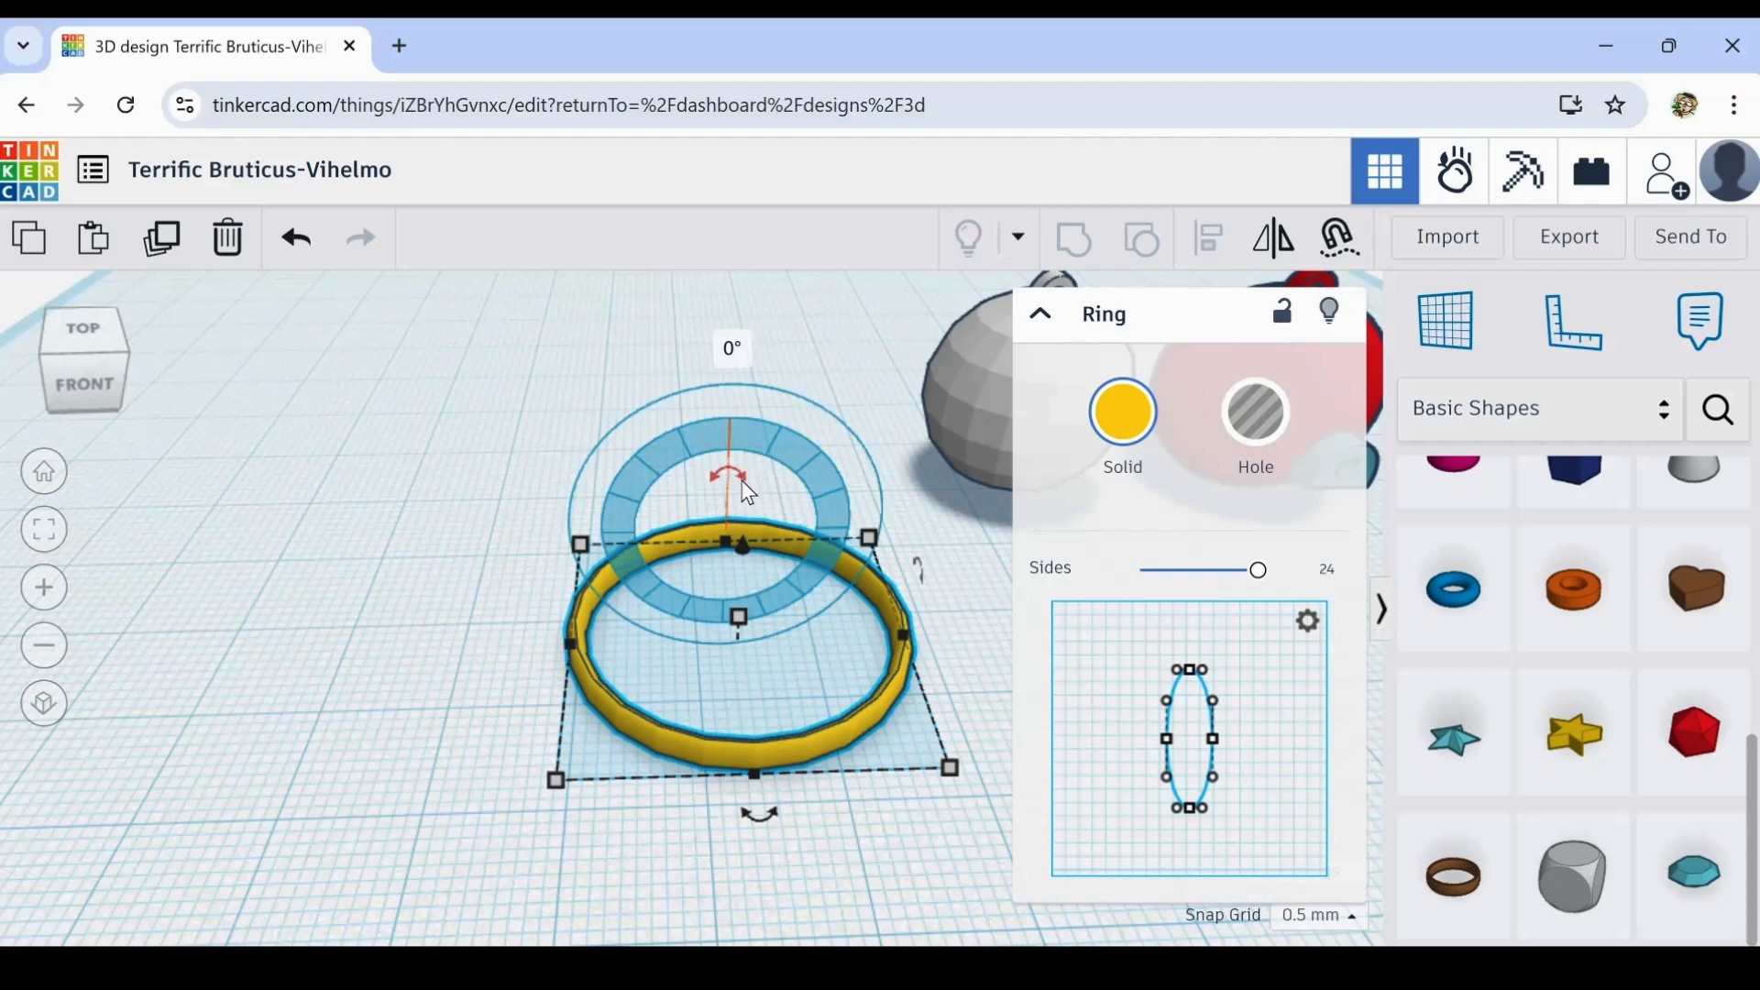
pyautogui.moveTo(869, 538)
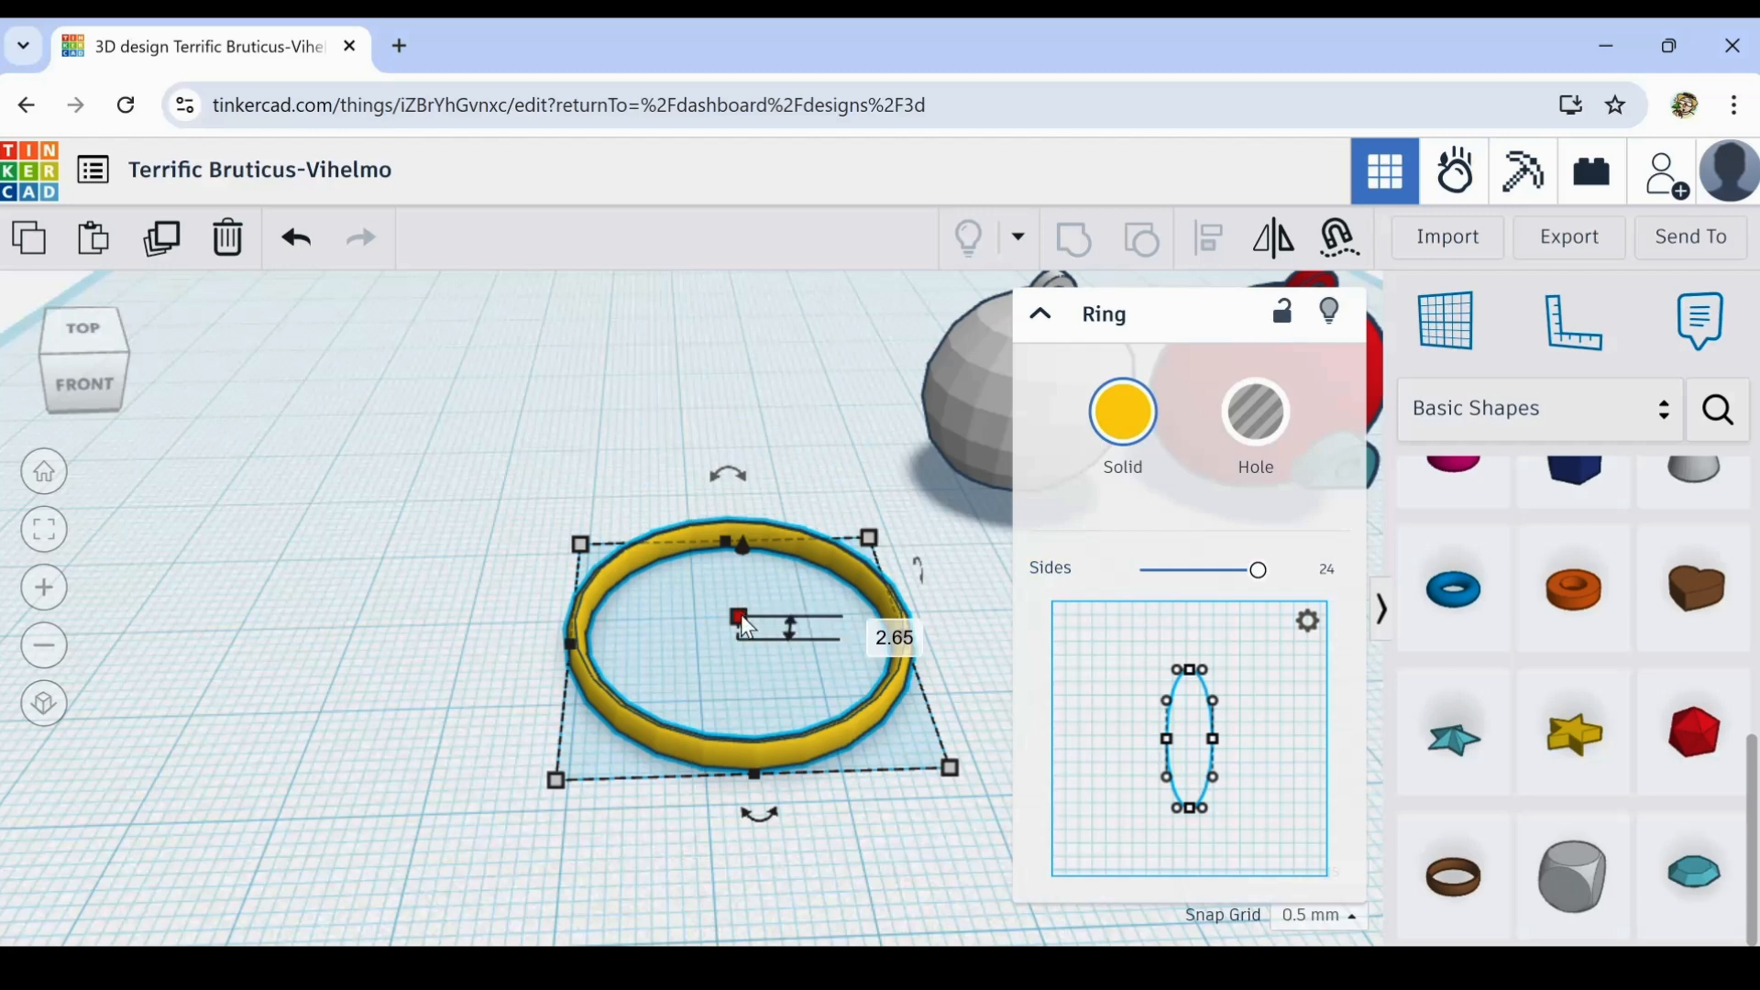
pyautogui.moveTo(740, 615); pyautogui.dragTo(741, 625)
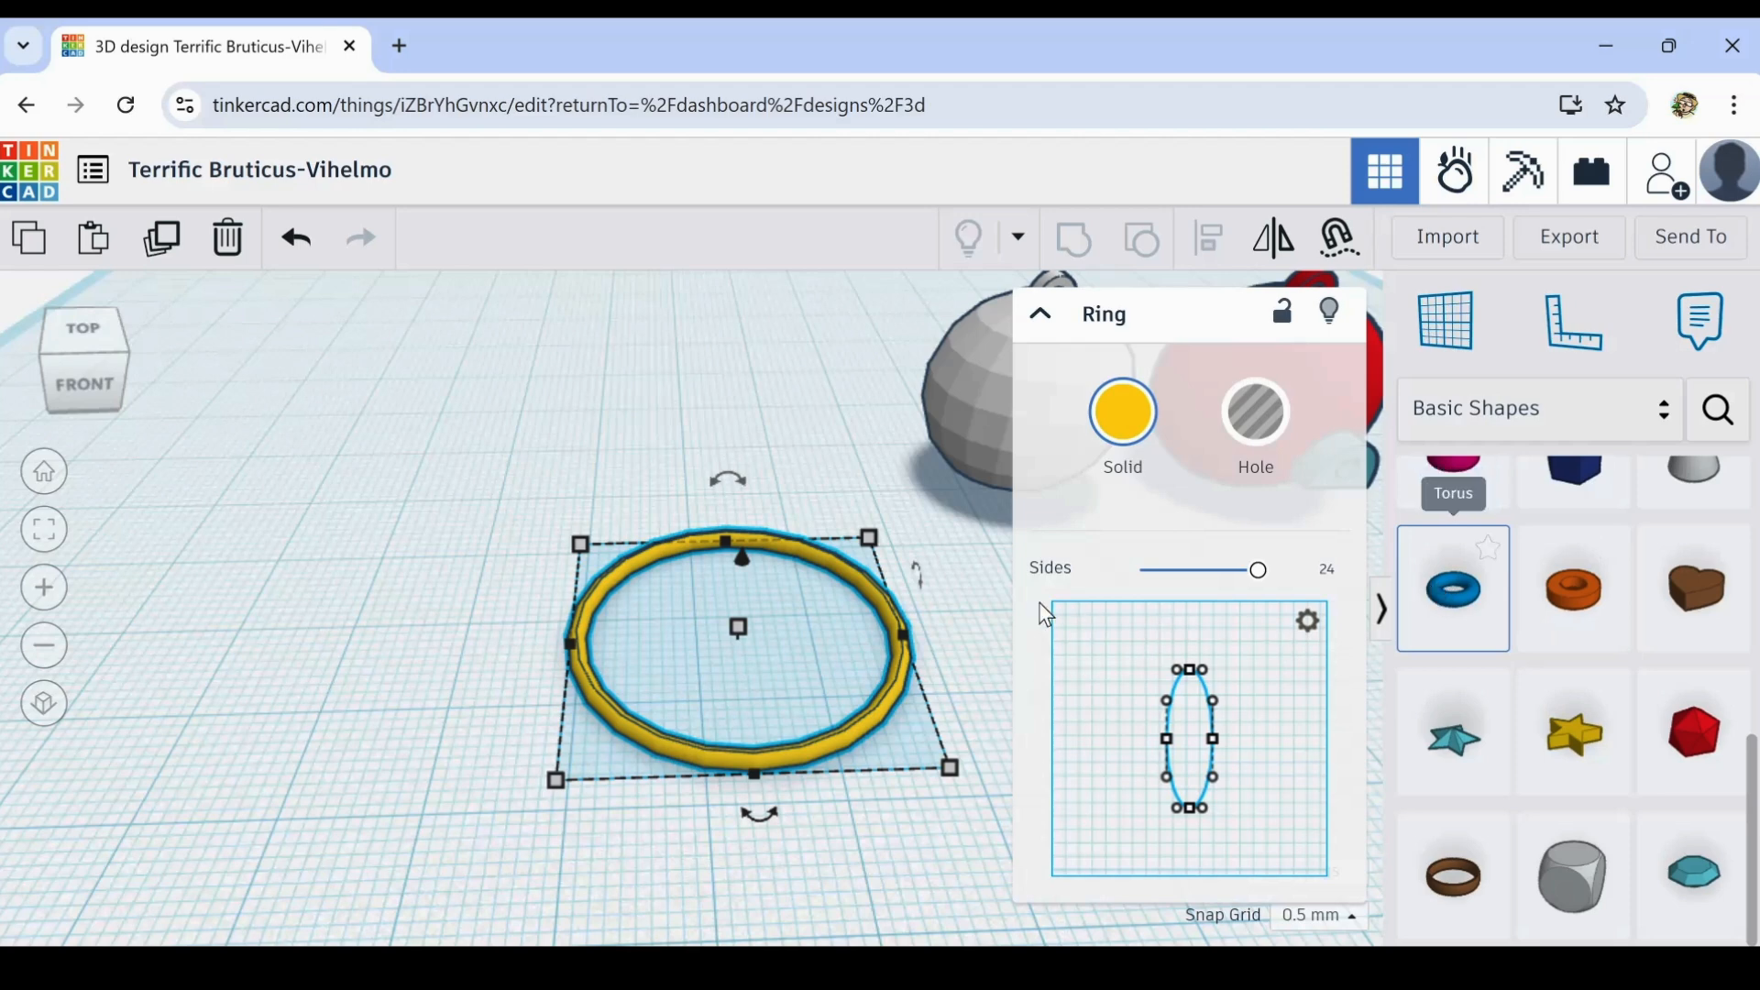
# - Tilt the ring steeply upward and drop it onto the workplane
pyautogui.moveTo(747, 486); pyautogui.dragTo(654, 495)
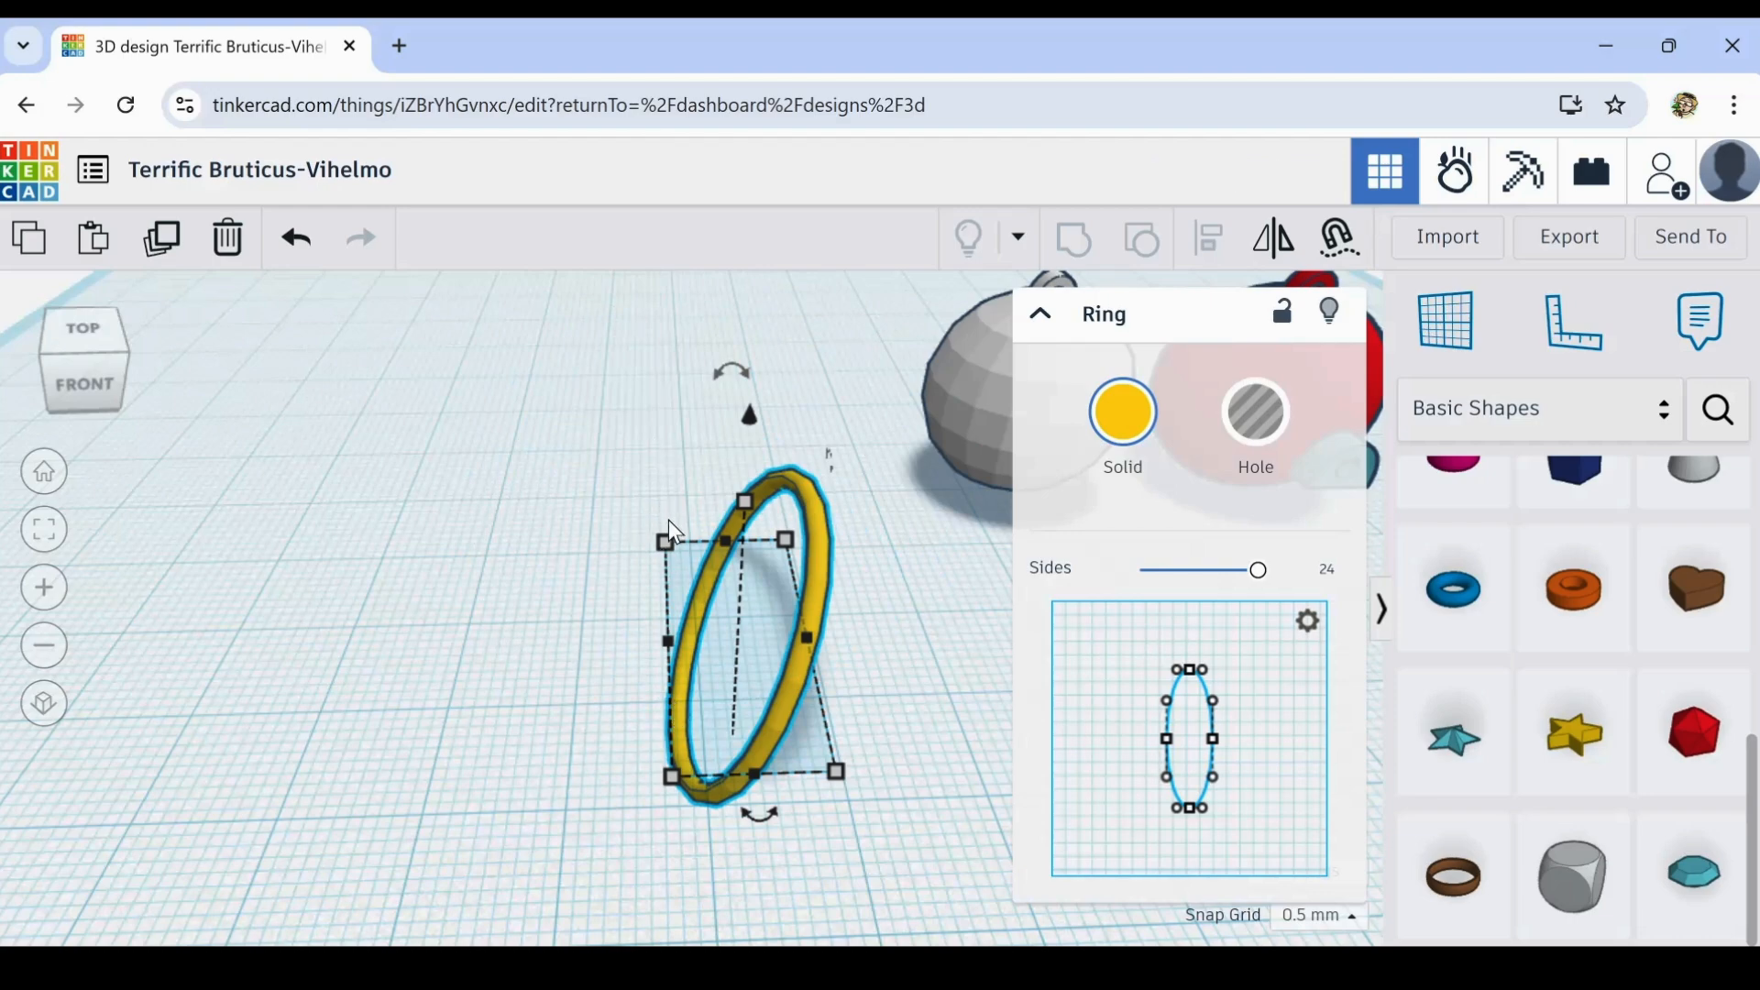
pyautogui.press('d')
pyautogui.moveTo(647, 631); pyautogui.dragTo(630, 586, button='right')
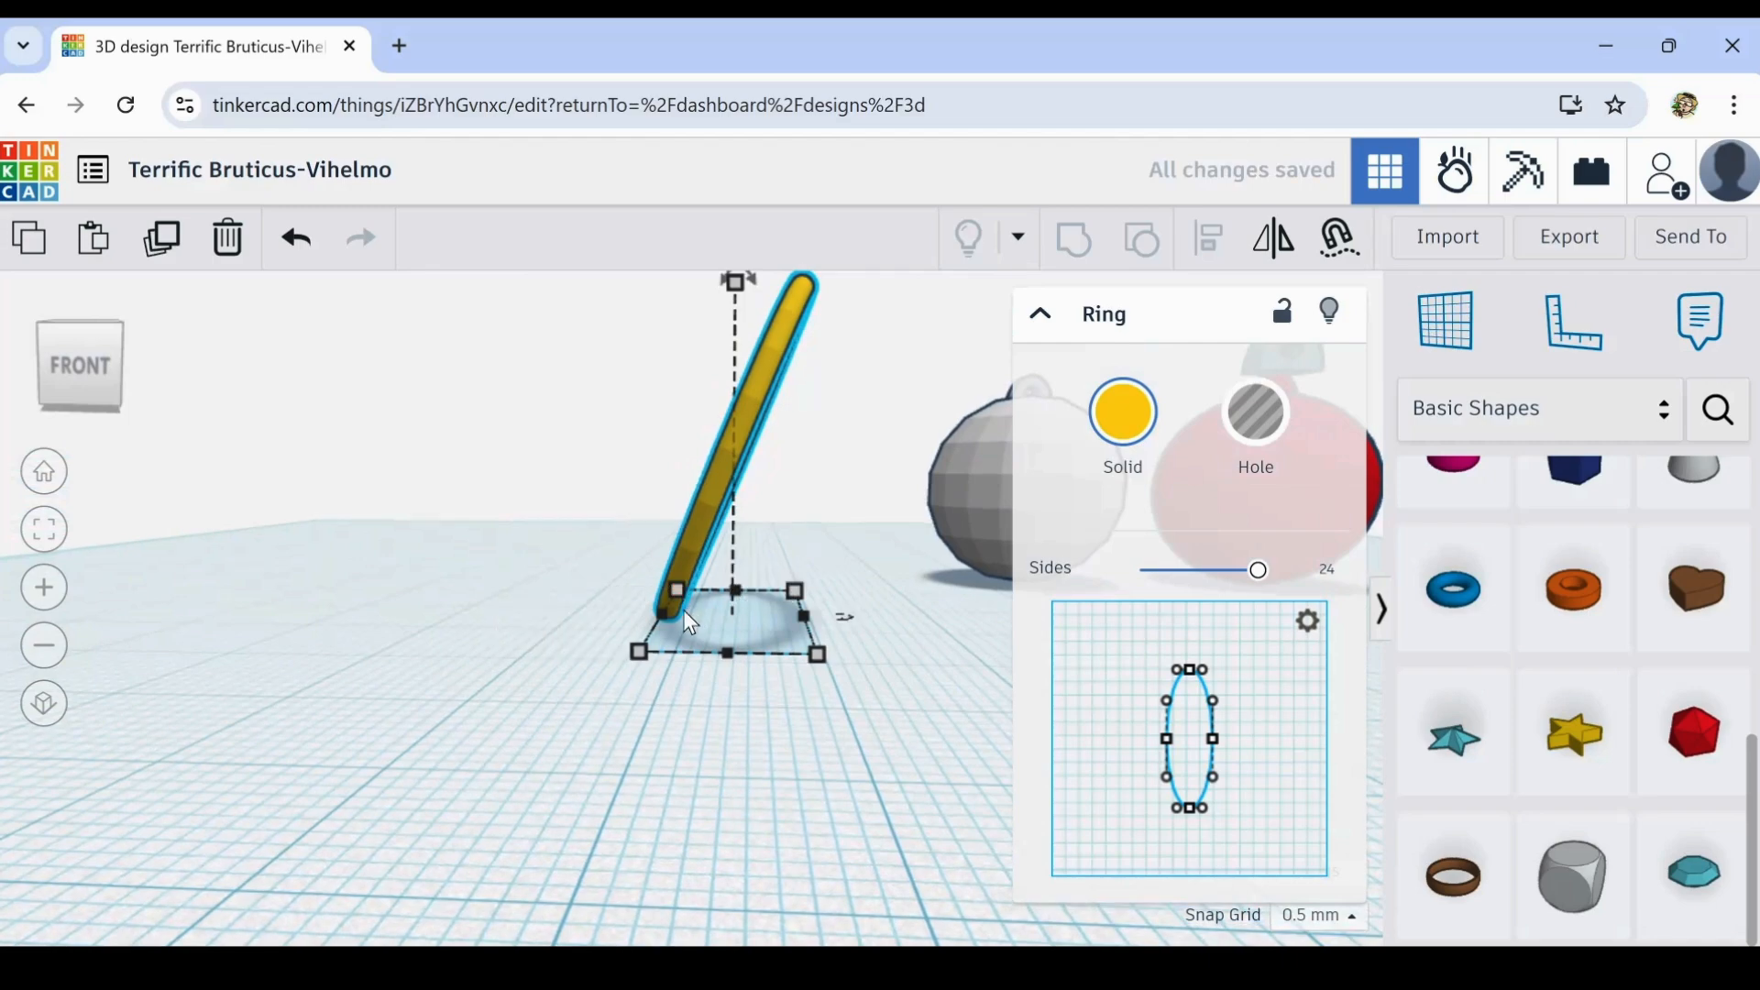
pyautogui.scroll(2, 684, 609)
pyautogui.moveTo(497, 629)
pyautogui.mouseDown(button='right')
pyautogui.moveTo(523, 598)
pyautogui.moveTo(520, 625)
pyautogui.mouseUp(button='right')
pyautogui.scroll(-3, 608, 541)
pyautogui.moveTo(565, 523); pyautogui.dragTo(608, 559, button='right')
pyautogui.scroll(-2, 600, 595)
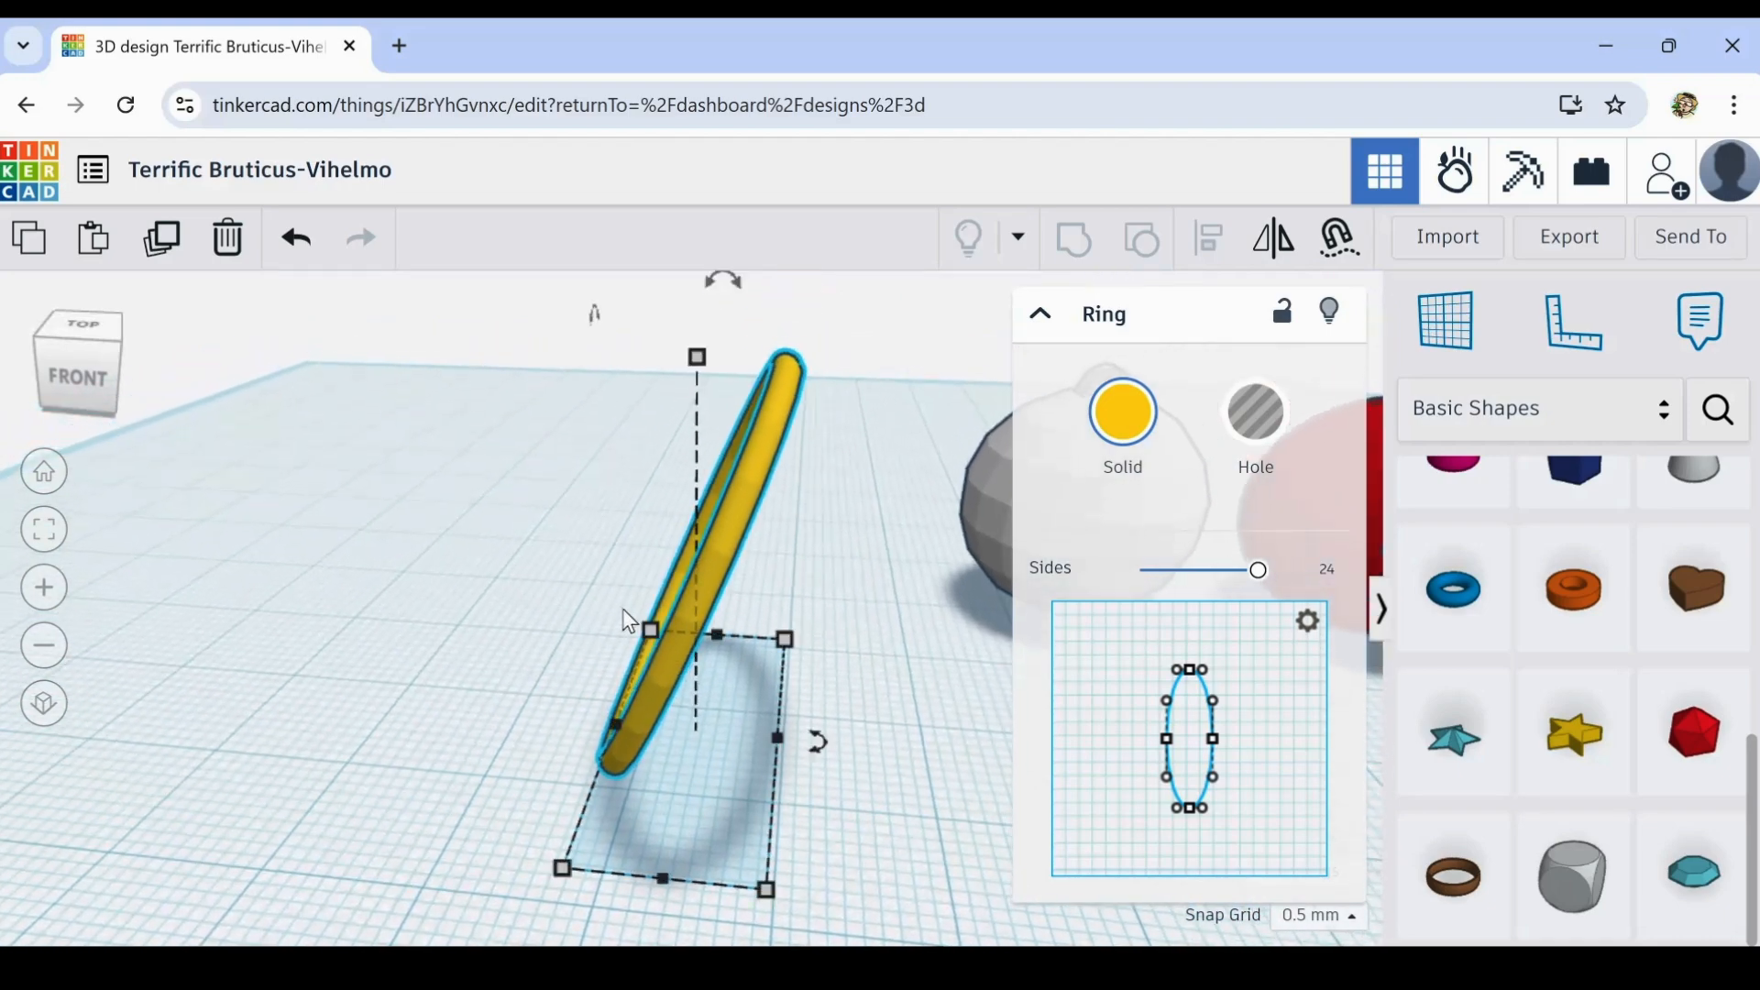
# - Rotate the tilted ring the rest of the way until it stands exactly vertical on its edge
pyautogui.scroll(-2, 624, 609)
pyautogui.moveTo(528, 632); pyautogui.dragTo(549, 632, button='right')
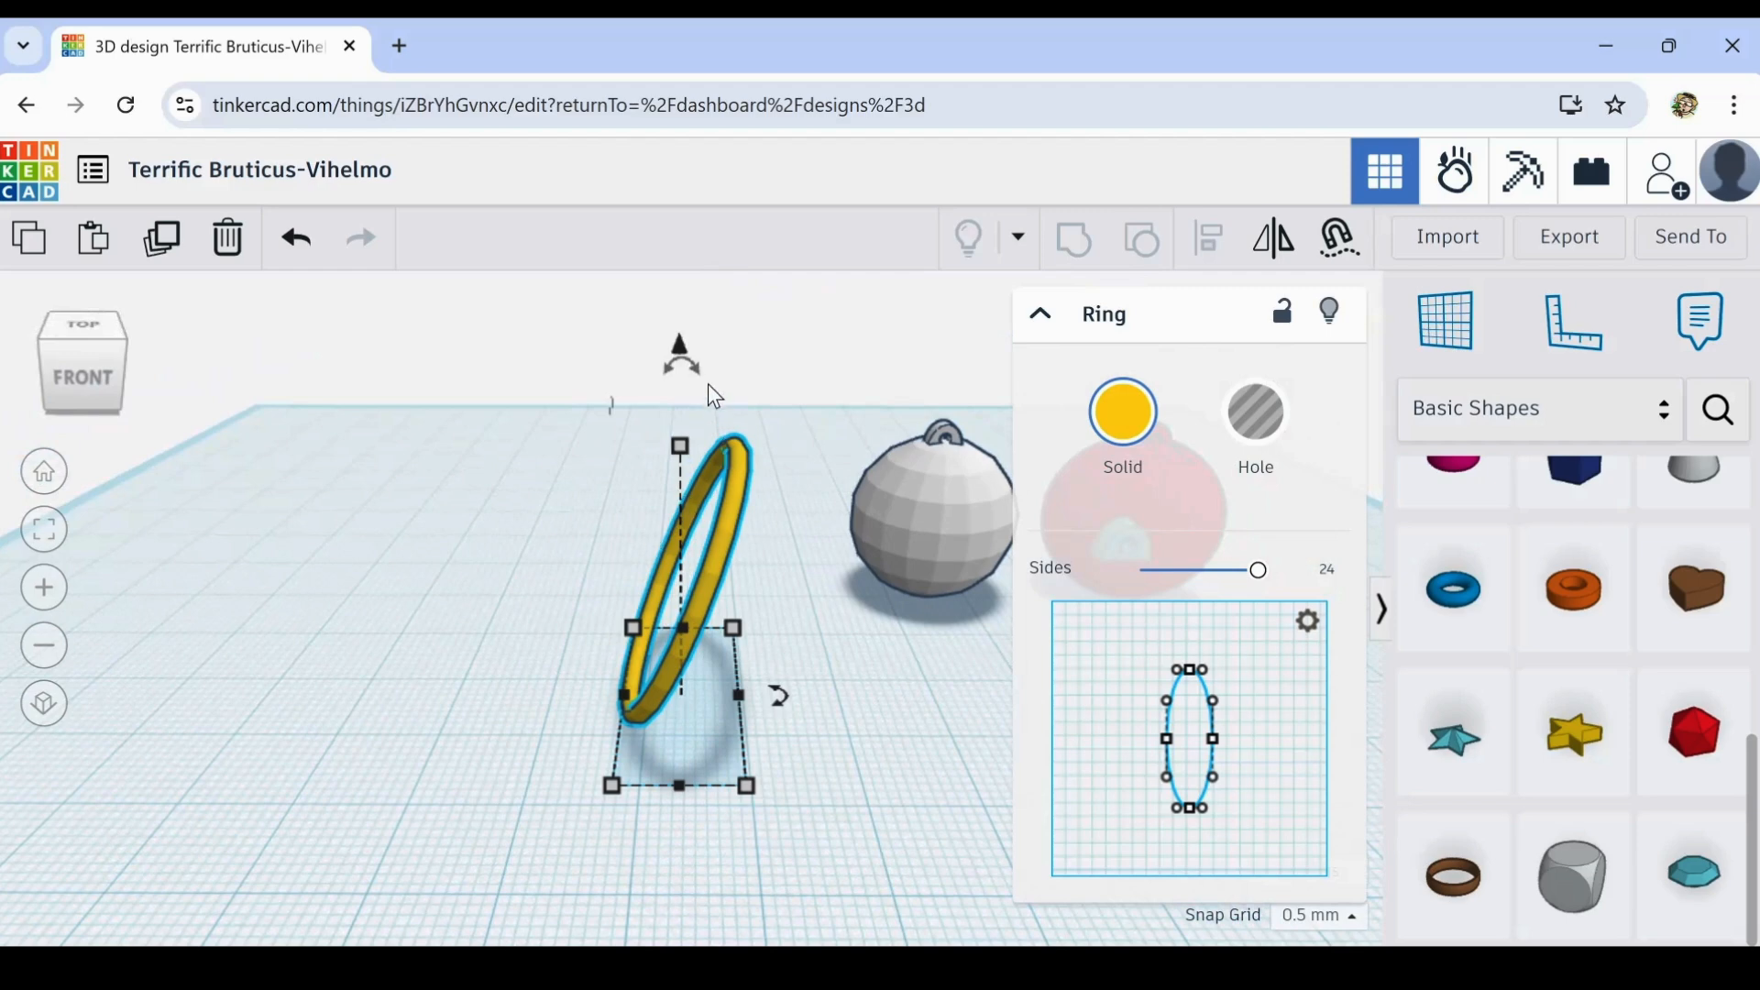
pyautogui.moveTo(682, 361); pyautogui.dragTo(628, 349)
pyautogui.moveTo(664, 463); pyautogui.dragTo(658, 470)
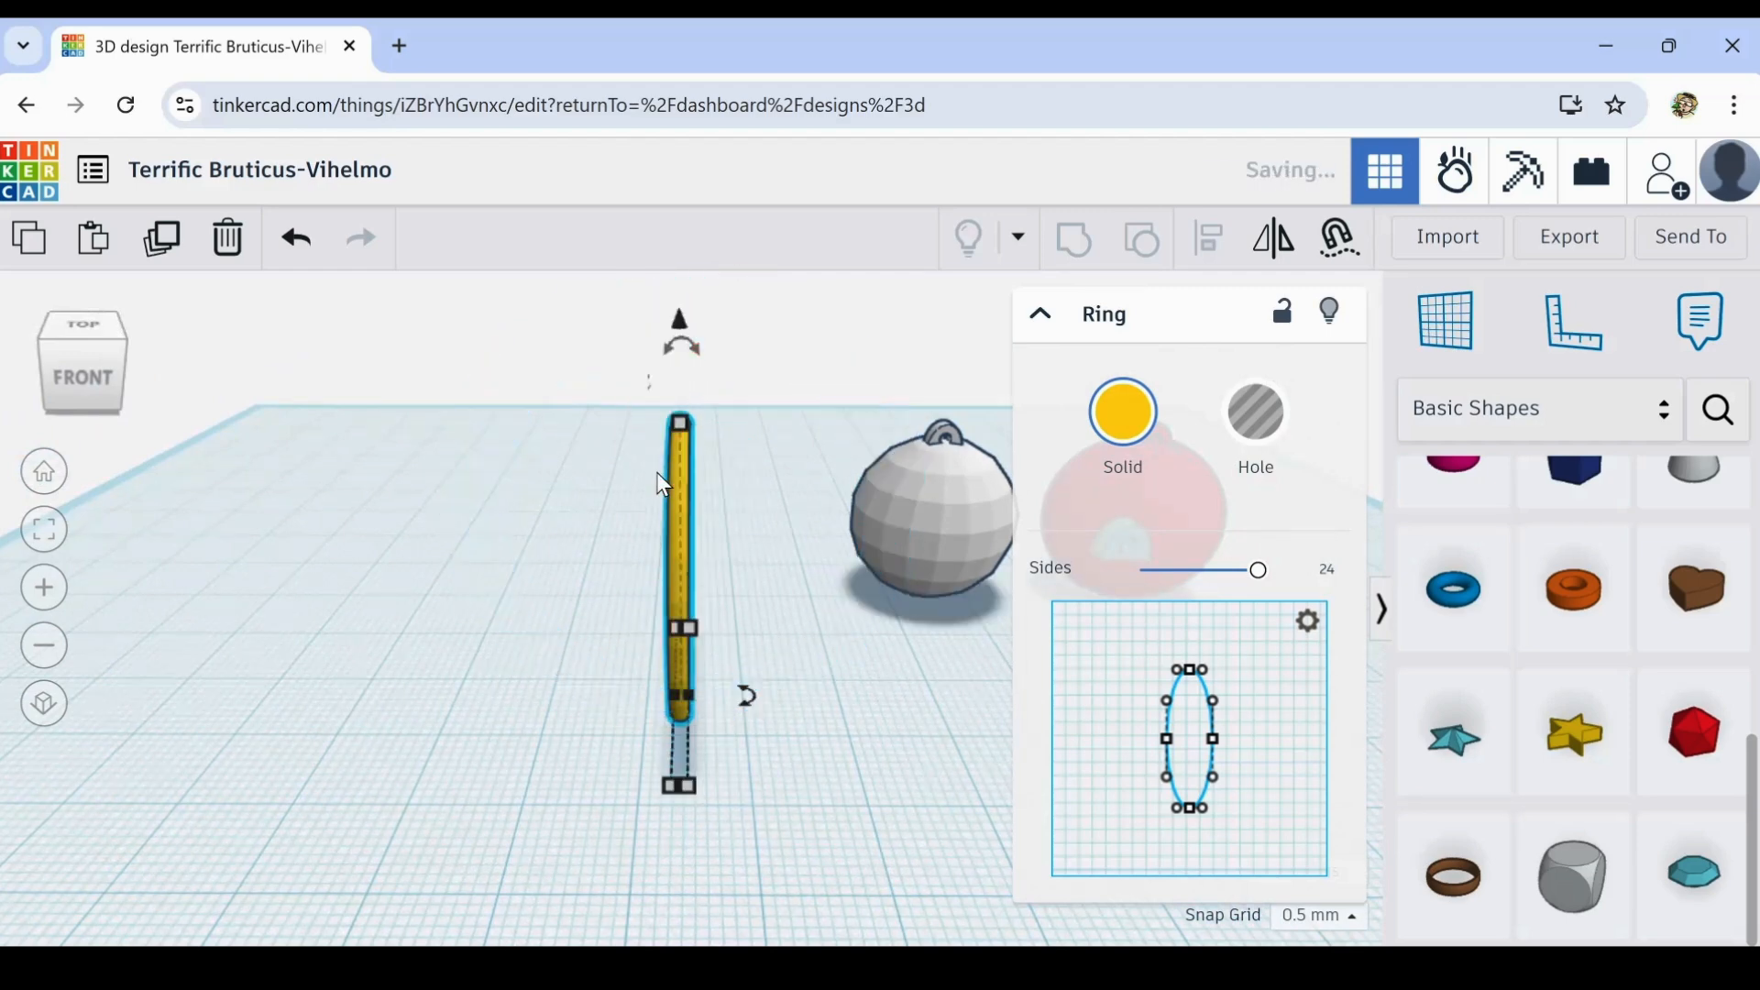
pyautogui.click(773, 716)
pyautogui.moveTo(772, 712); pyautogui.dragTo(691, 636, button='right')
pyautogui.scroll(5, 678, 629)
pyautogui.scroll(-3, 706, 472)
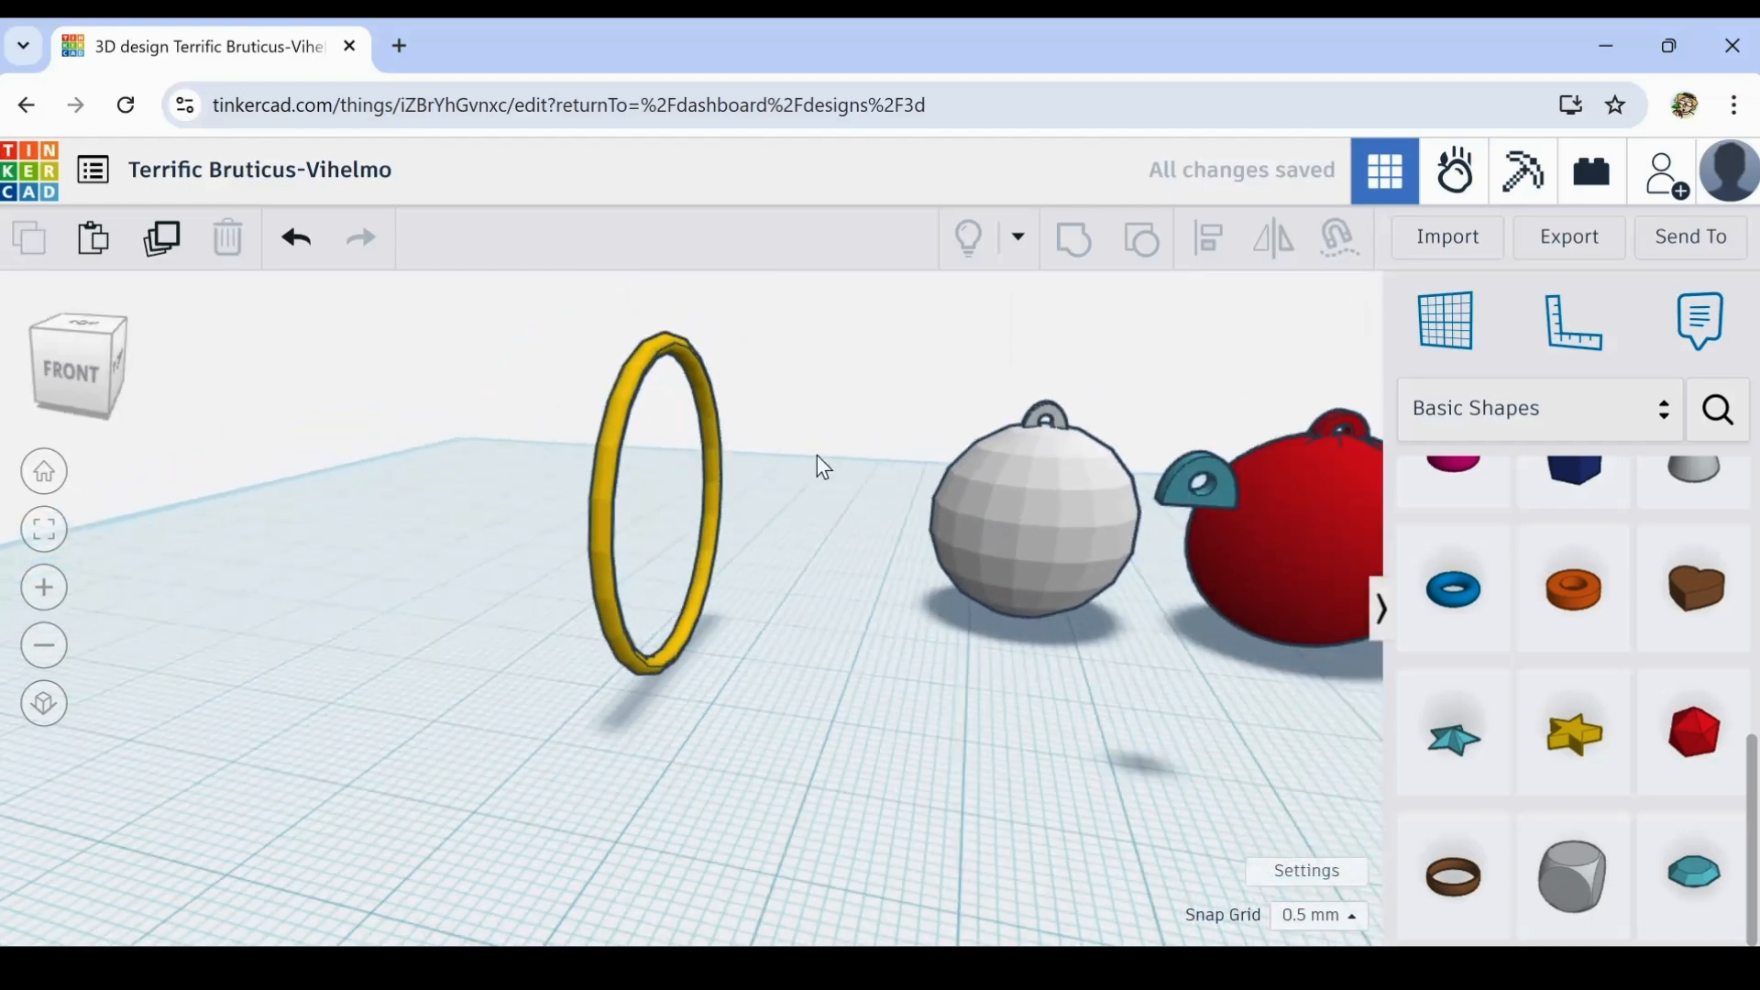
# - Stretch the upright ring to a height of 33.50 mm to make it slightly oval
pyautogui.click(657, 348)
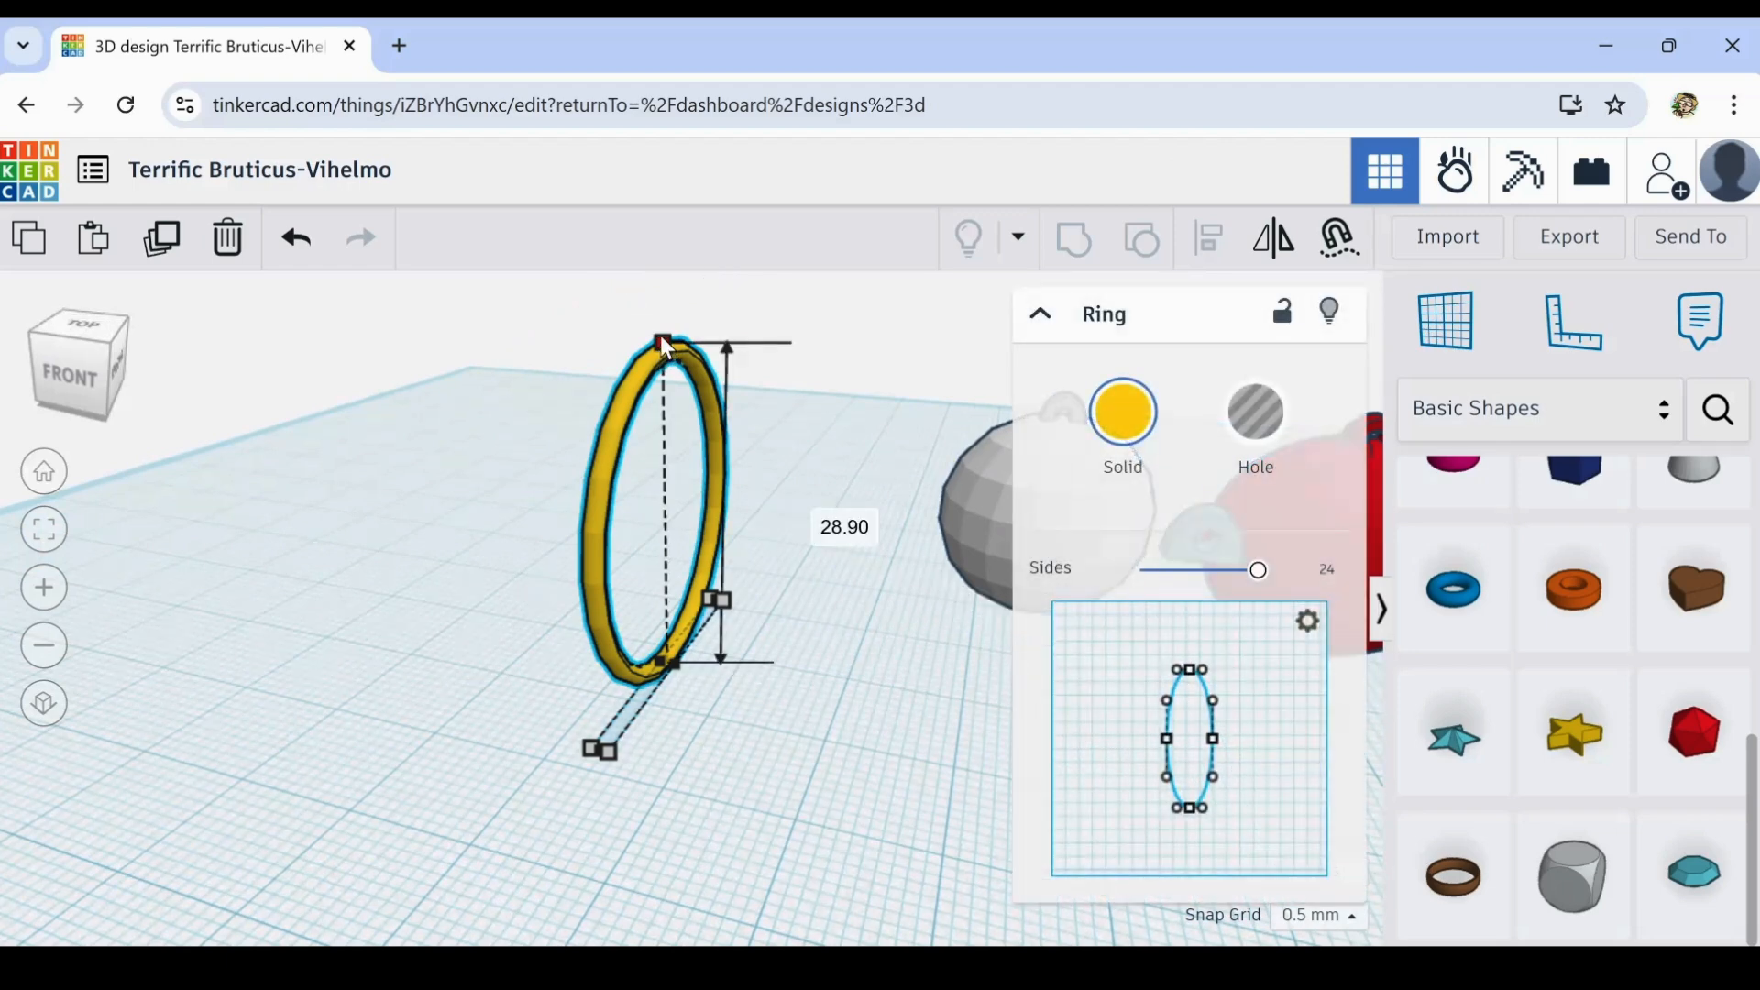
pyautogui.moveTo(659, 334); pyautogui.dragTo(657, 275)
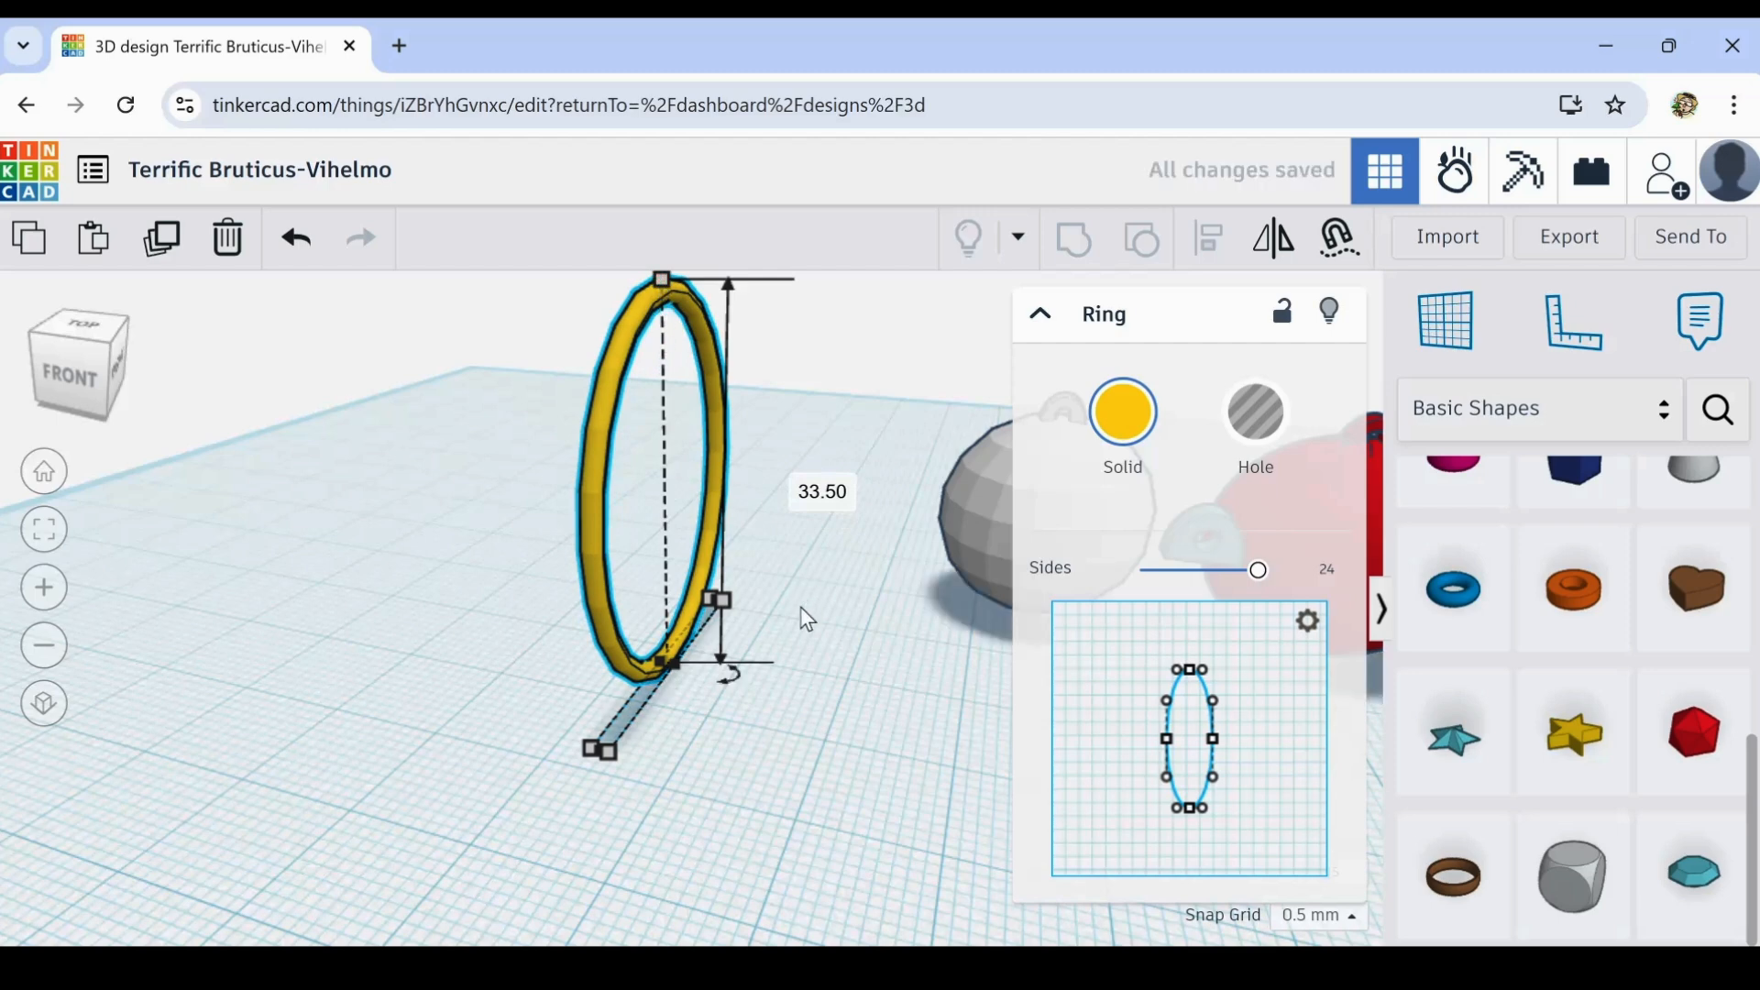
pyautogui.click(827, 738)
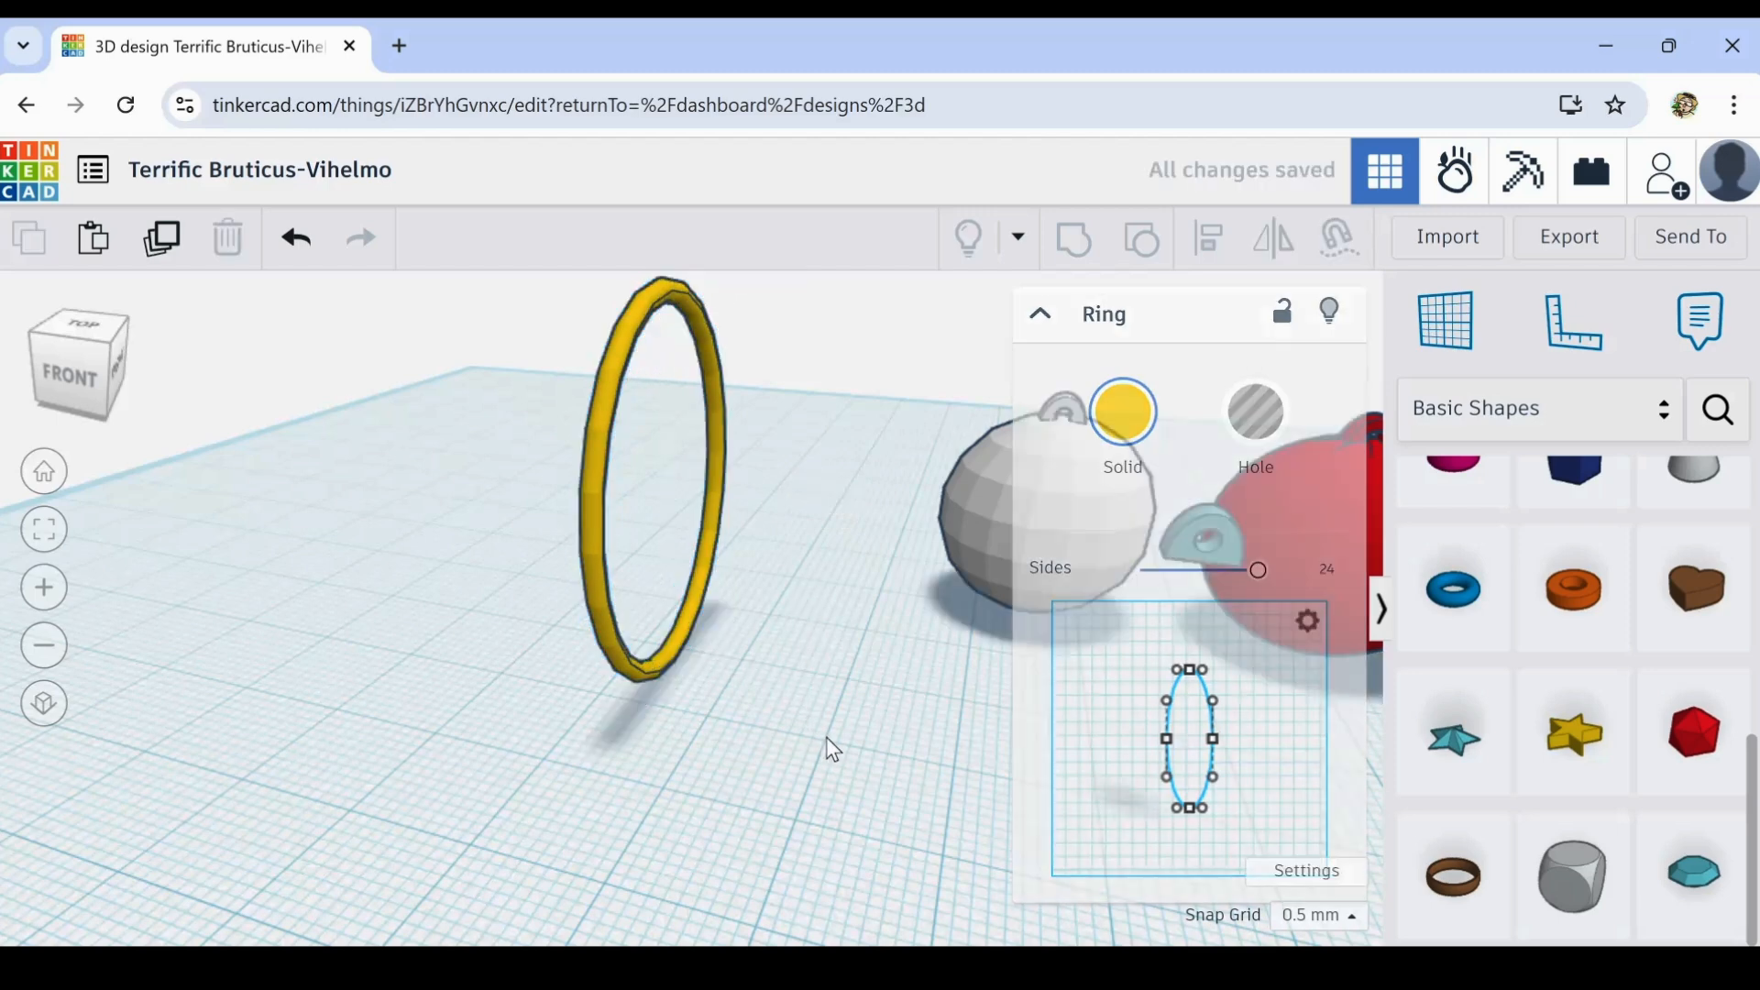
# - Duplicate the upright ring in place and rotate the copy 22.5° about the vertical axis
pyautogui.click(713, 515)
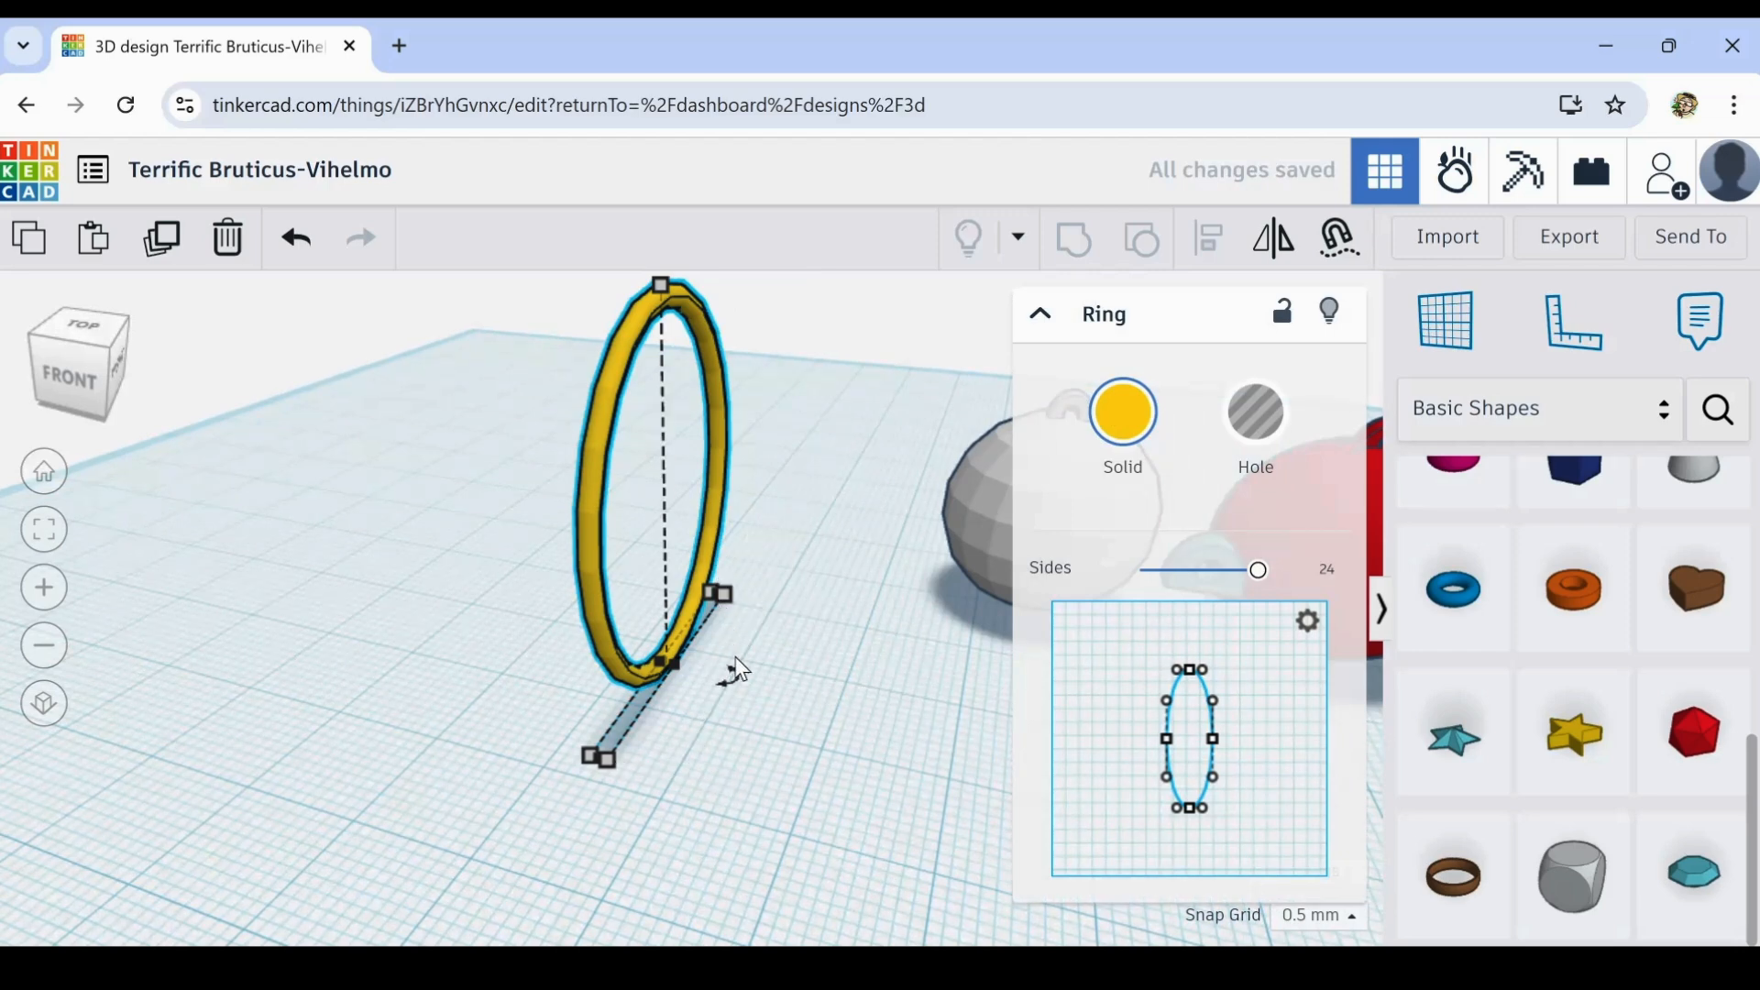
pyautogui.moveTo(728, 673); pyautogui.dragTo(734, 674)
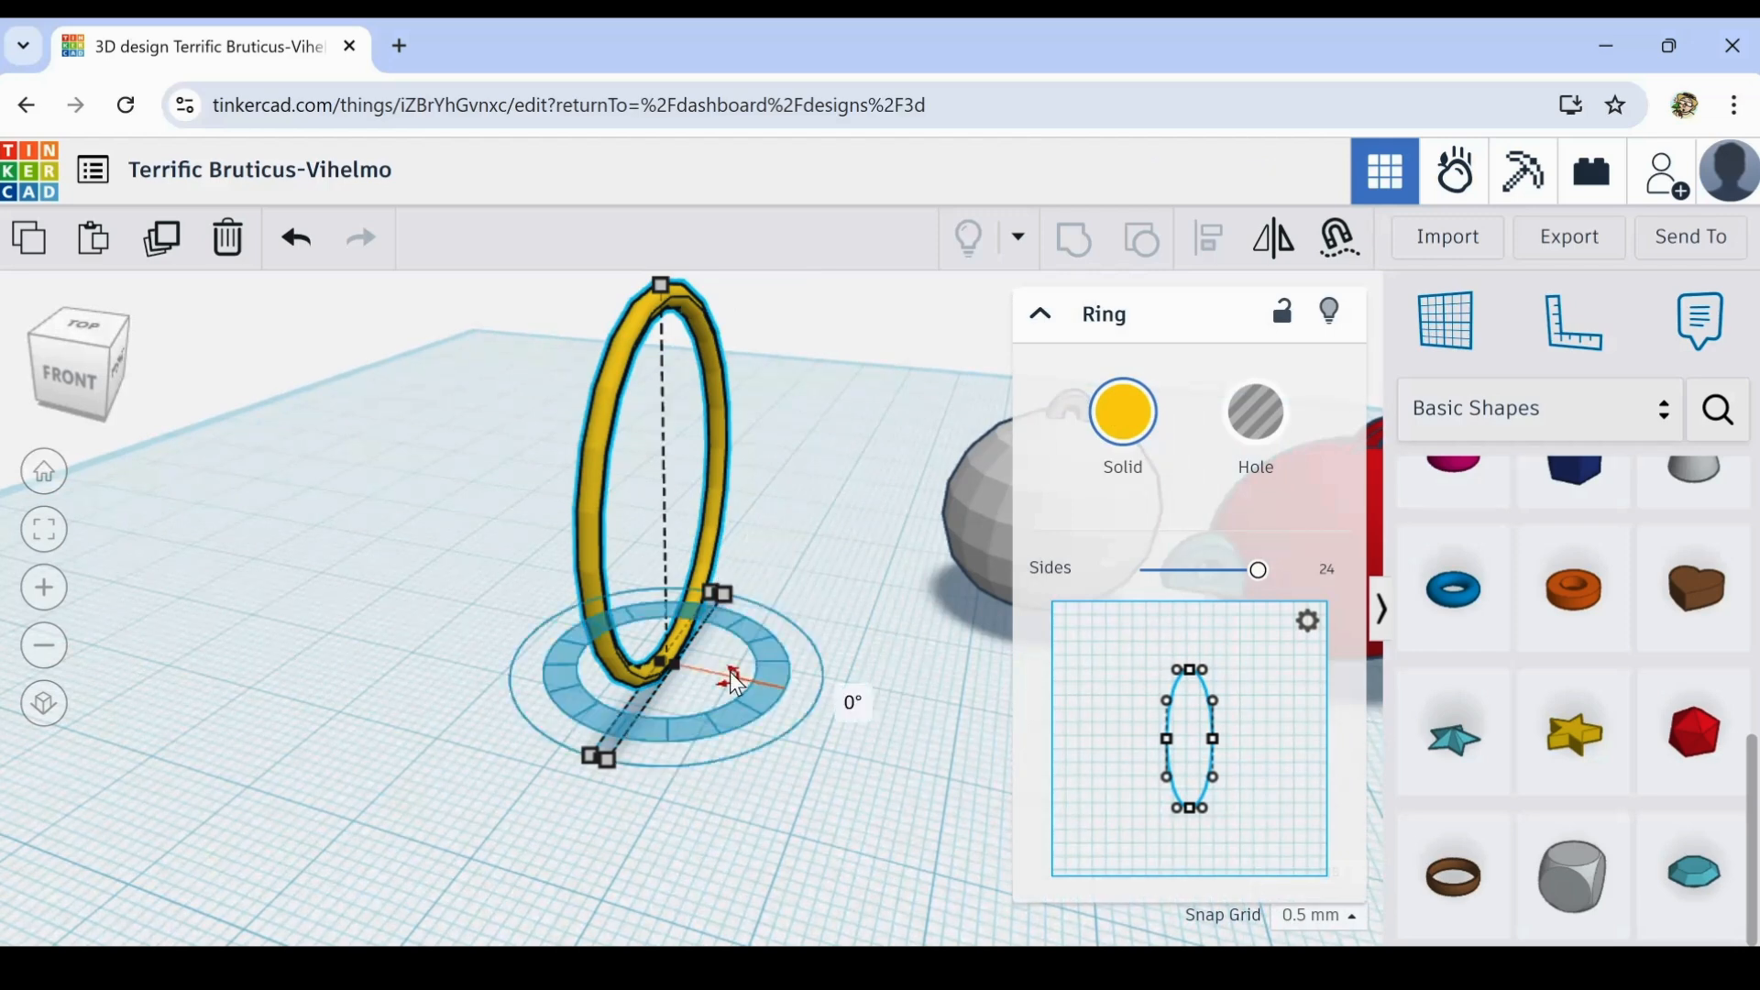
pyautogui.moveTo(731, 672); pyautogui.dragTo(730, 671)
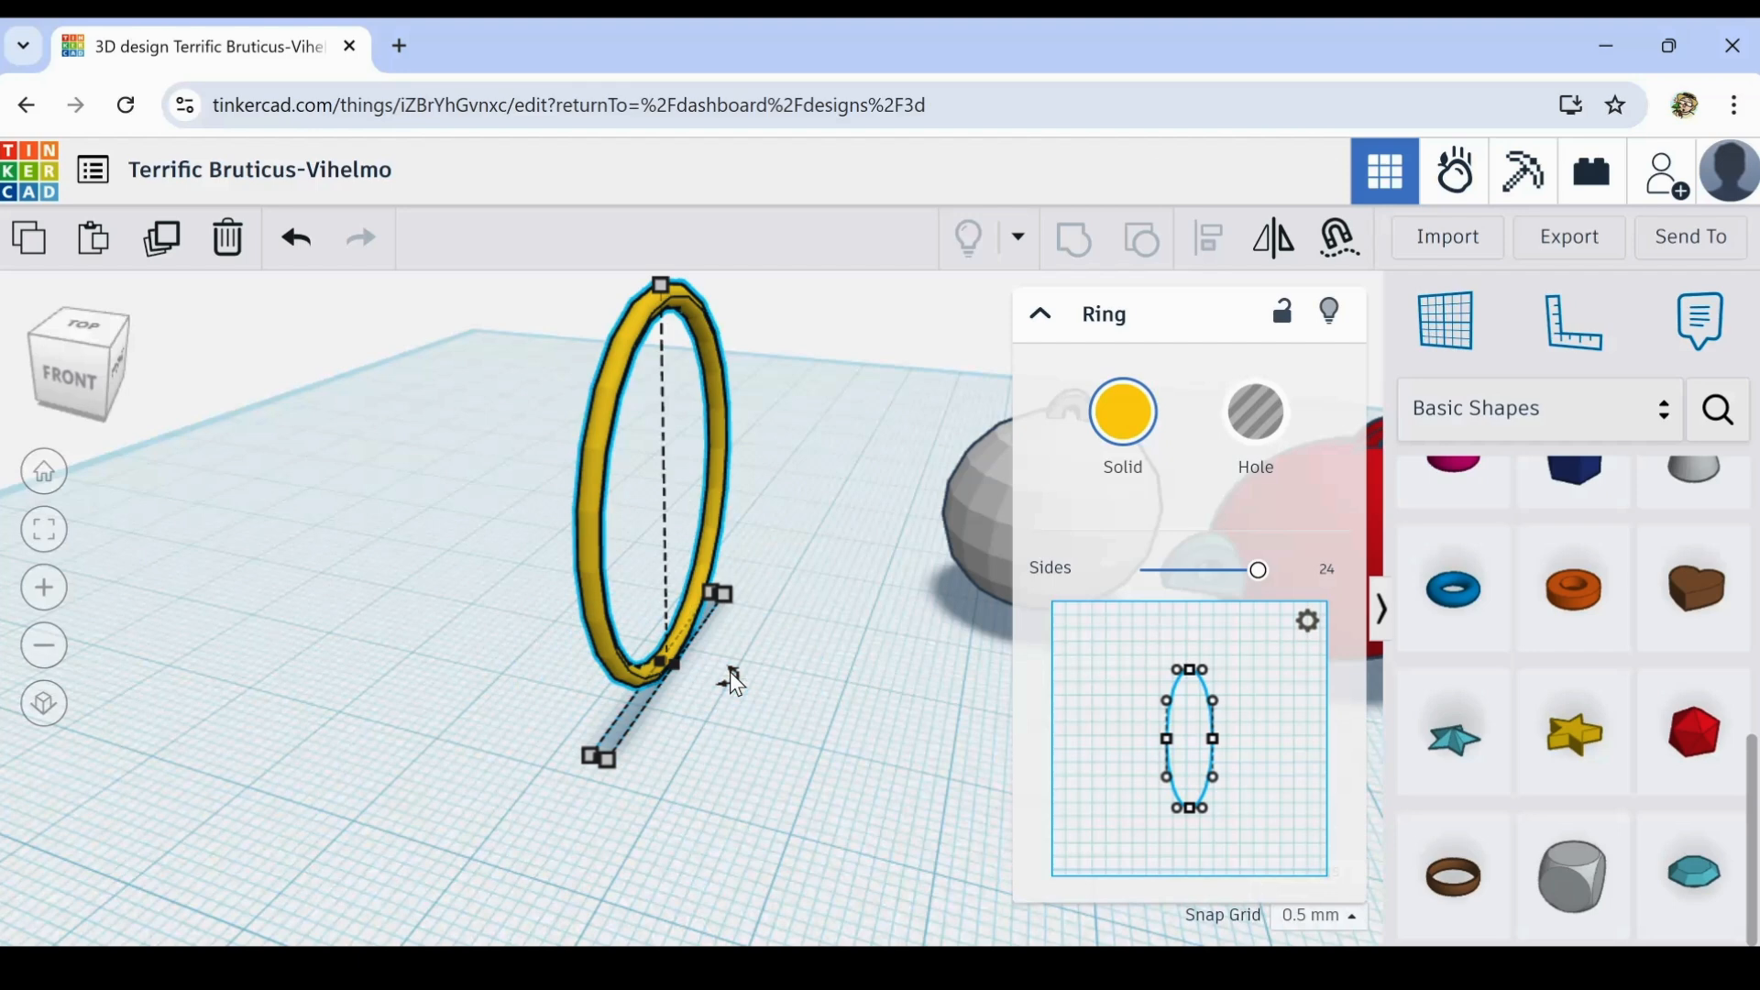
pyautogui.click(165, 240)
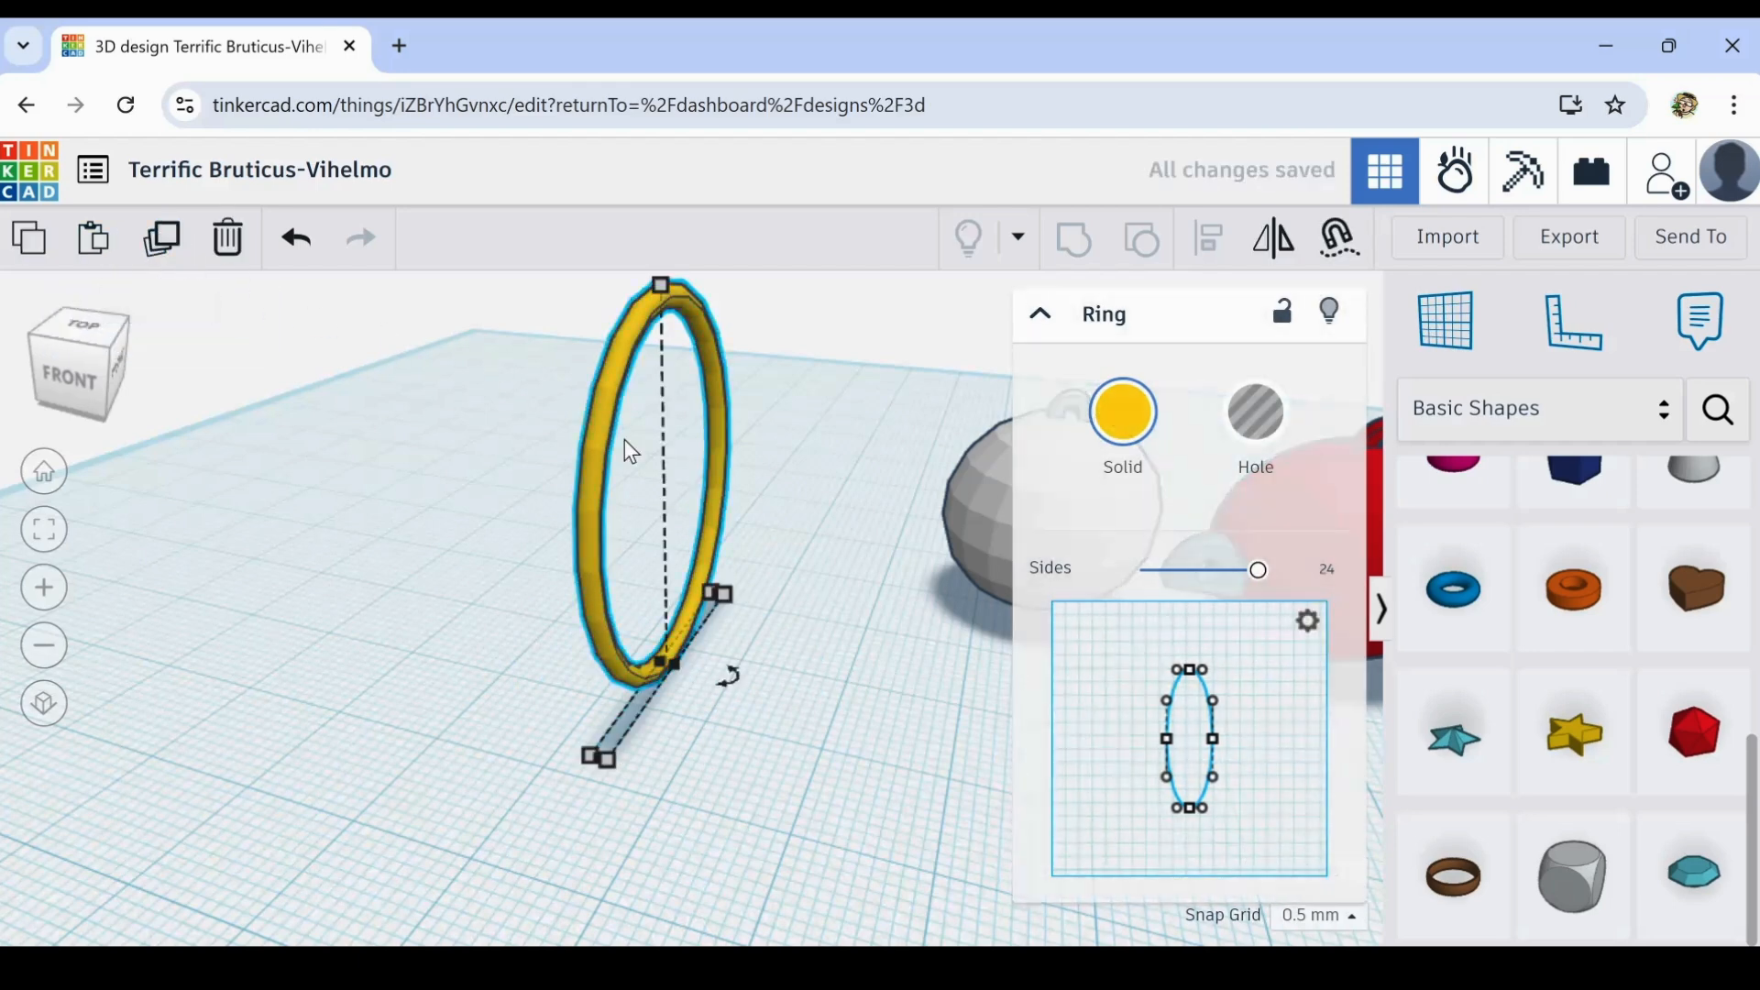
pyautogui.moveTo(729, 673)
pyautogui.mouseDown()
pyautogui.moveTo(795, 551)
pyautogui.moveTo(680, 680)
pyautogui.moveTo(717, 662)
pyautogui.mouseUp()
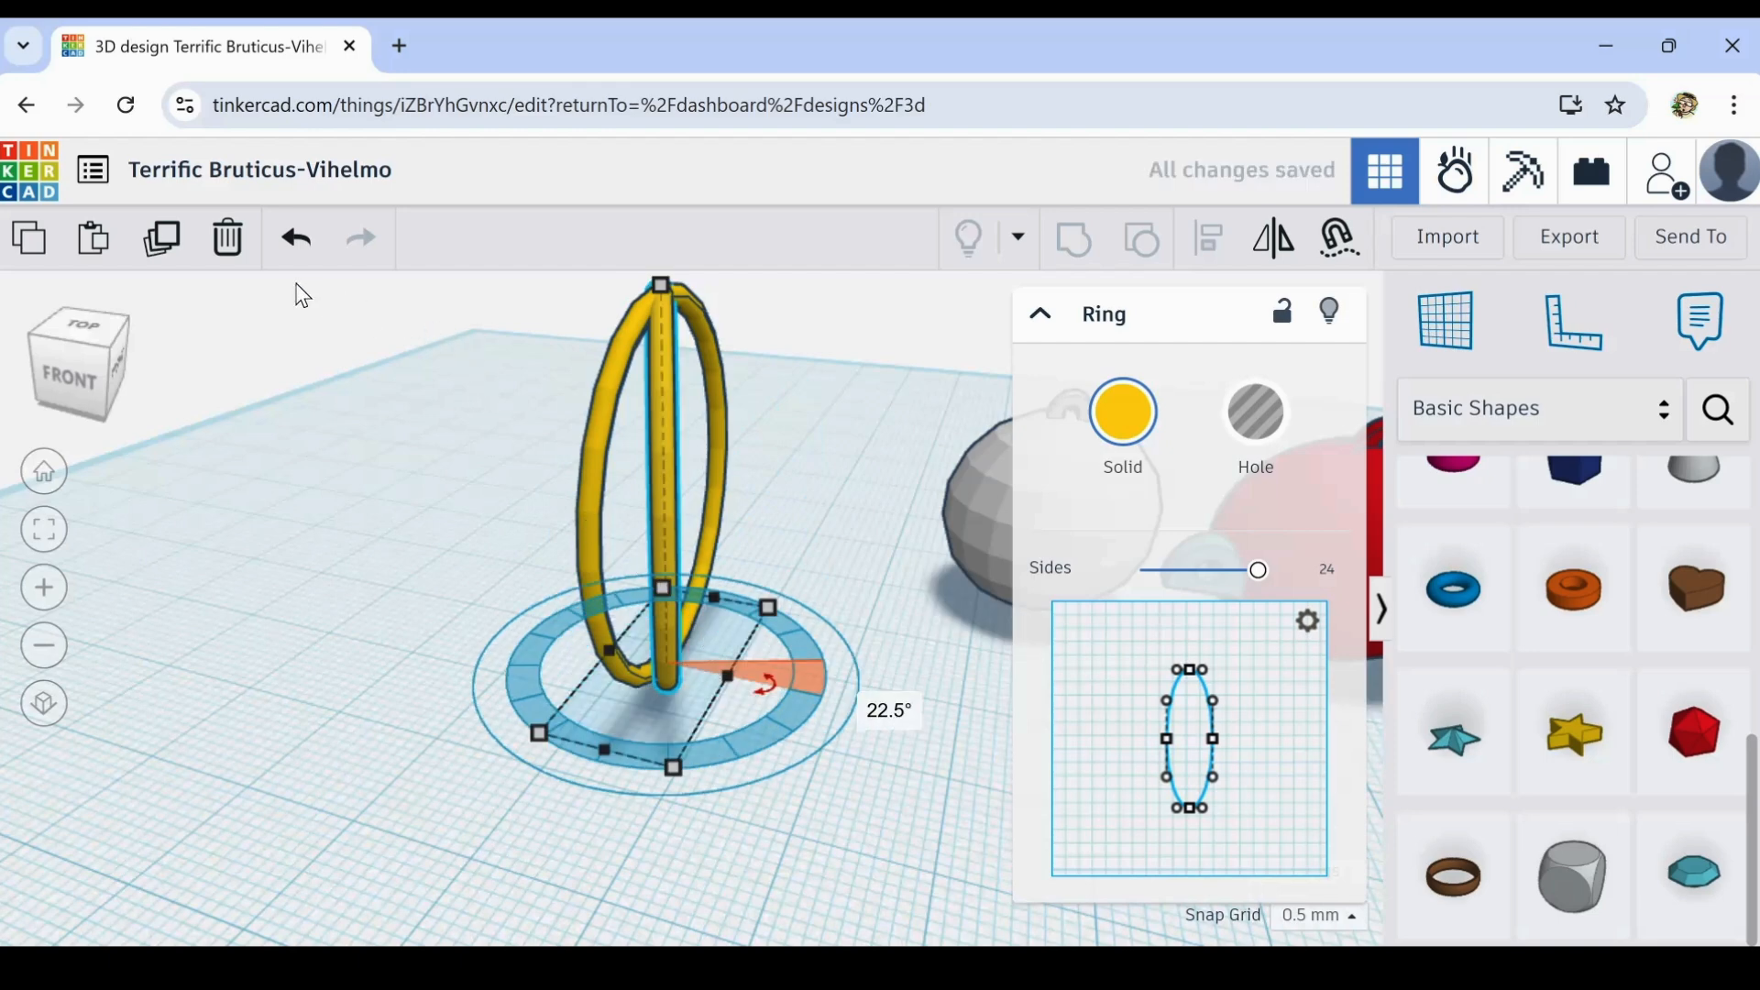
# - Repeat the rotated duplication at 22.5° increments until eight upright rings form a complete round cage
pyautogui.click(163, 240)
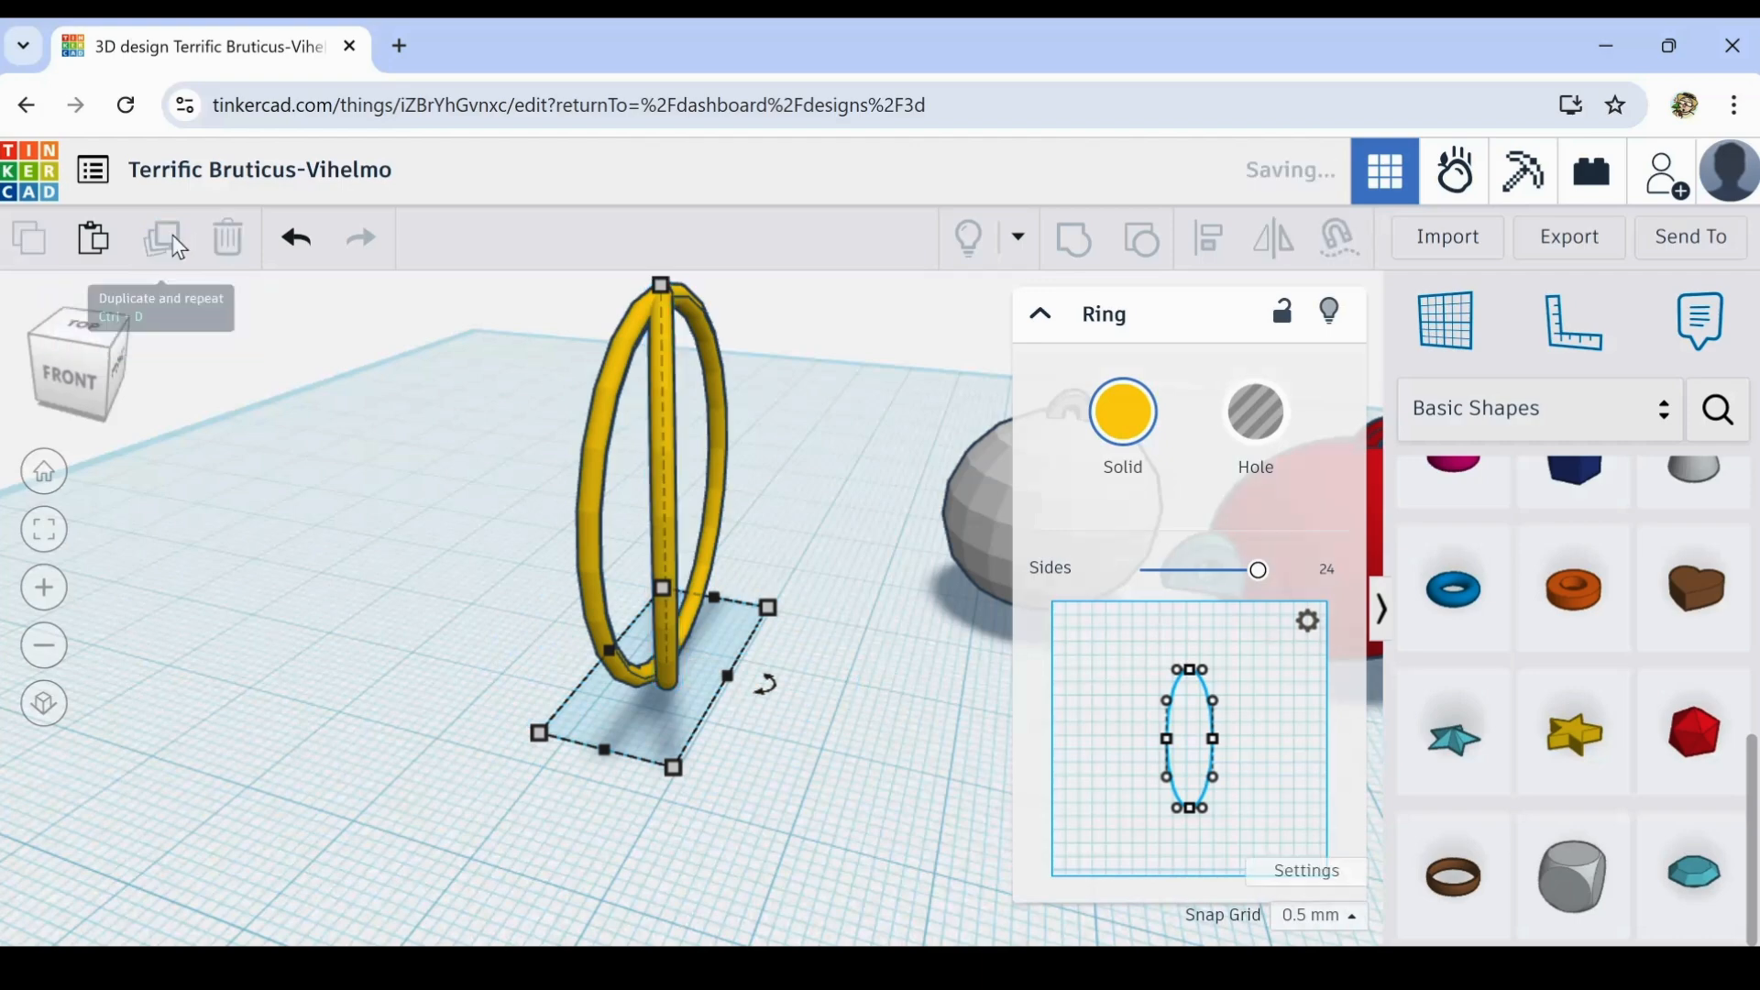
pyautogui.click(163, 240)
pyautogui.click(163, 240)
pyautogui.click(163, 241)
pyautogui.click(172, 243)
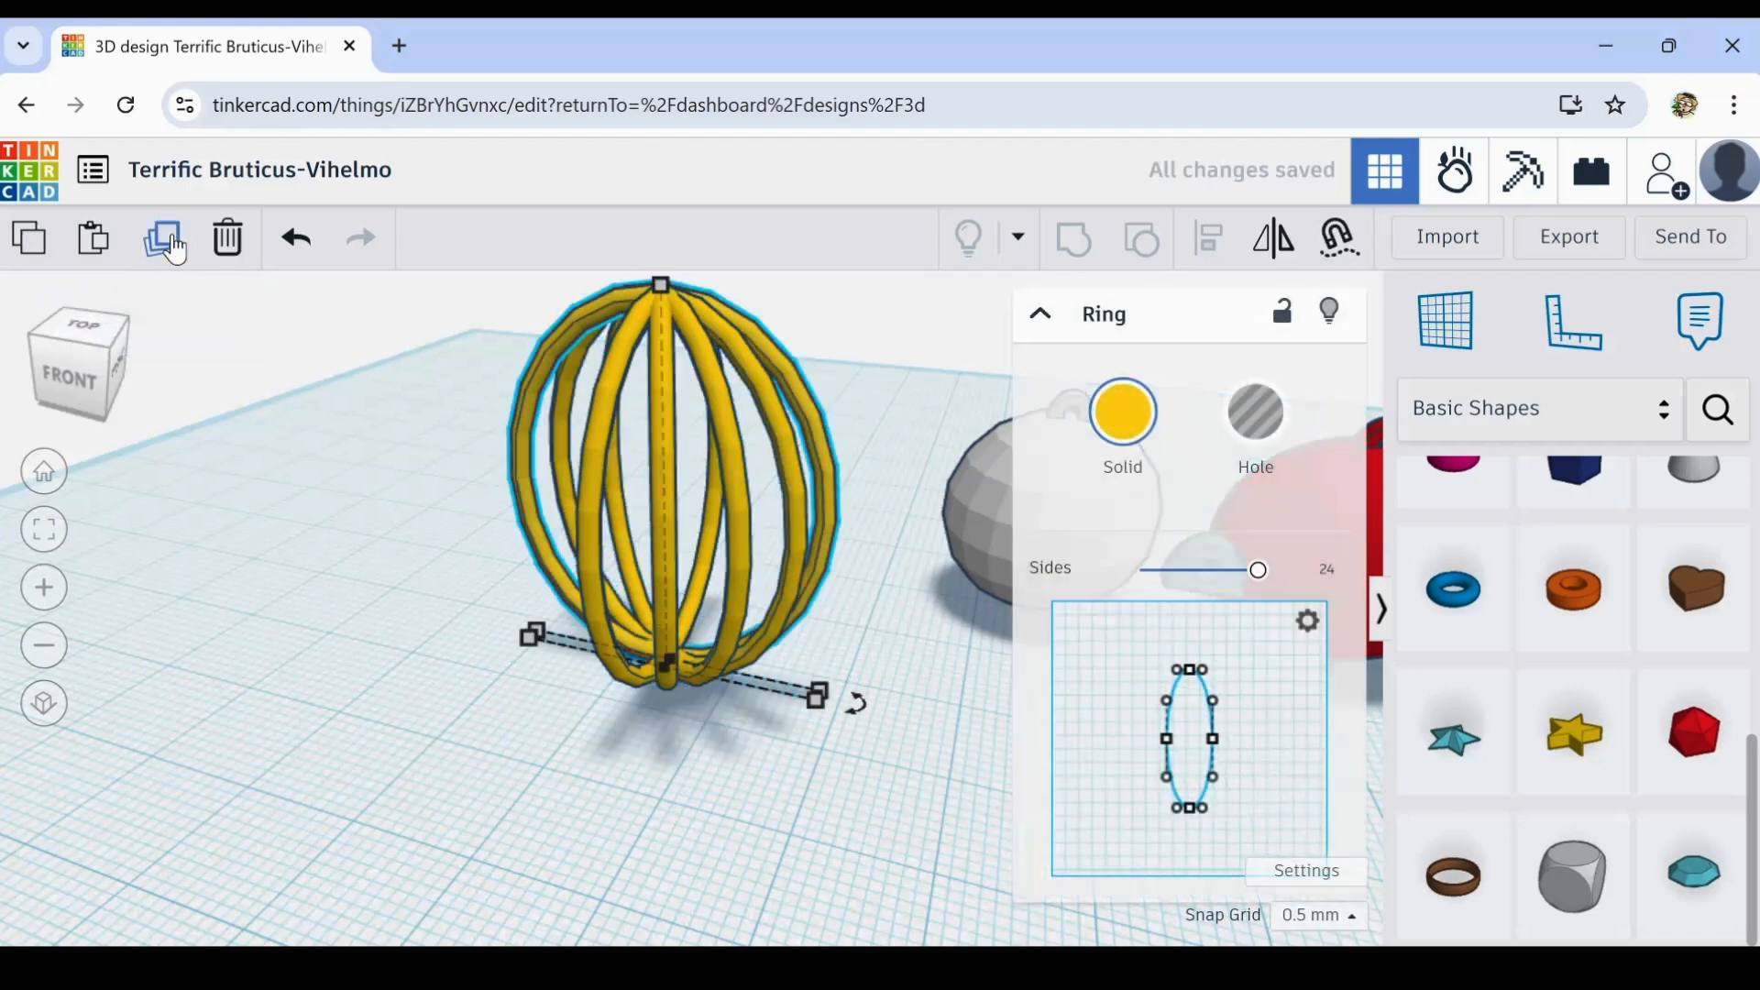
pyautogui.click(173, 244)
pyautogui.click(172, 244)
pyautogui.click(173, 243)
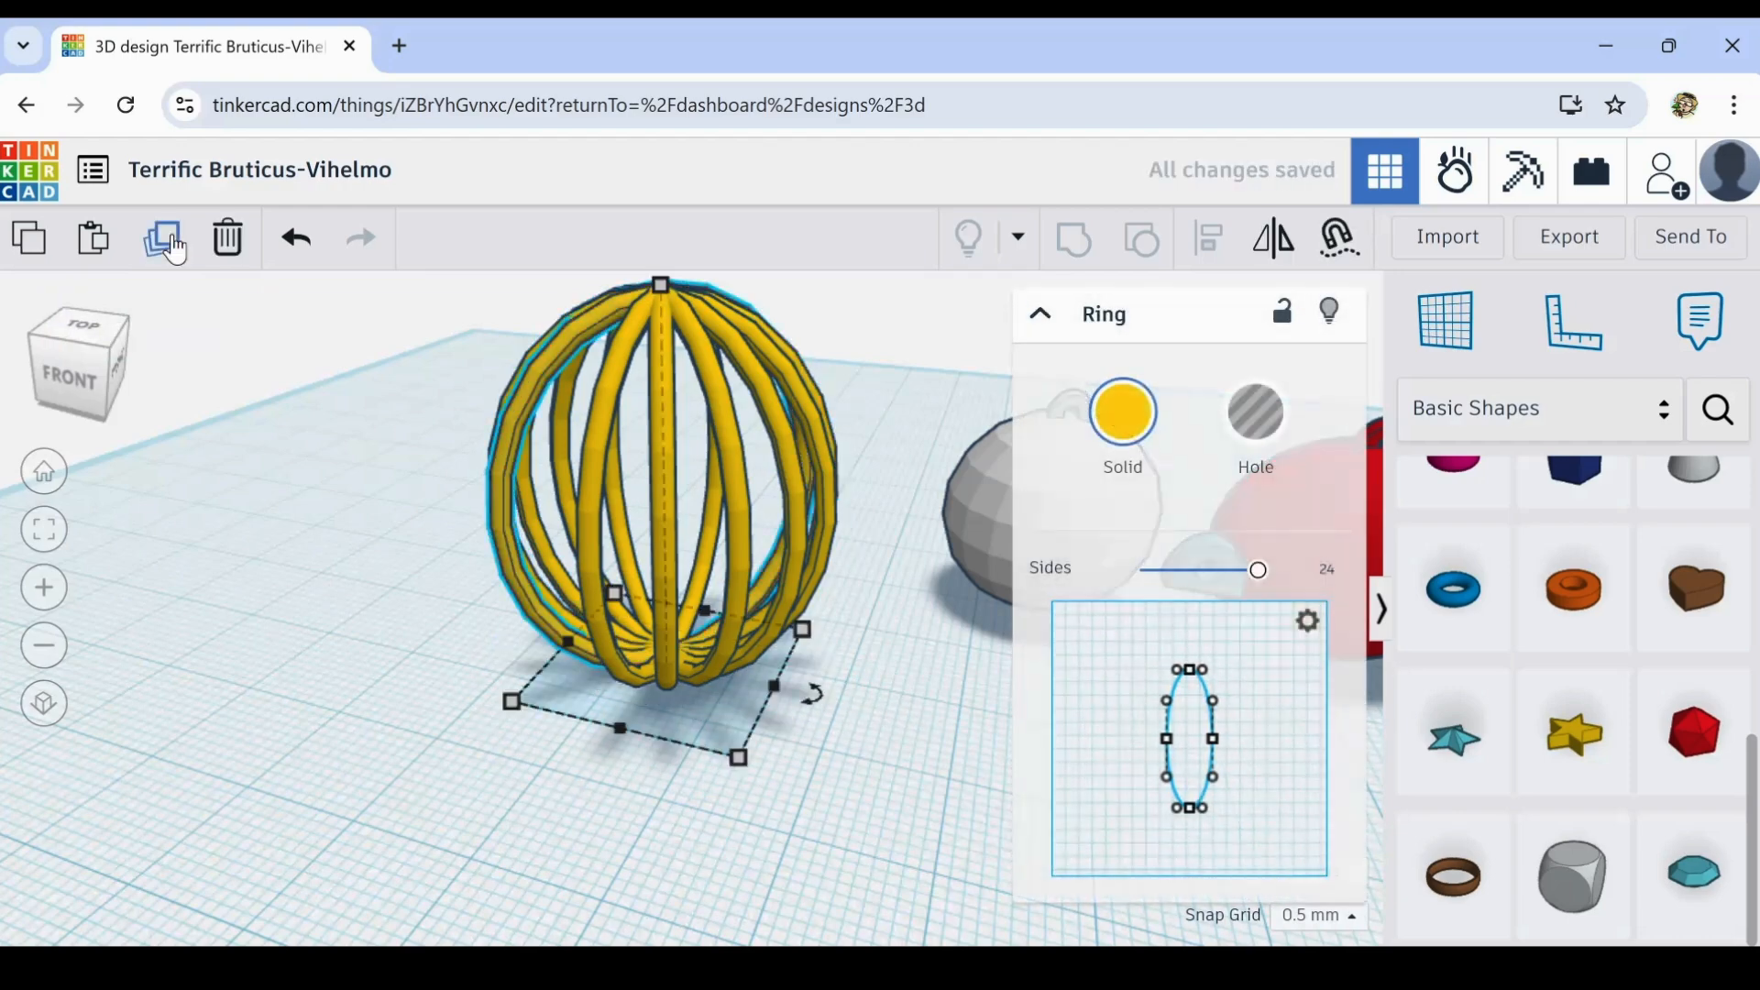
pyautogui.click(173, 244)
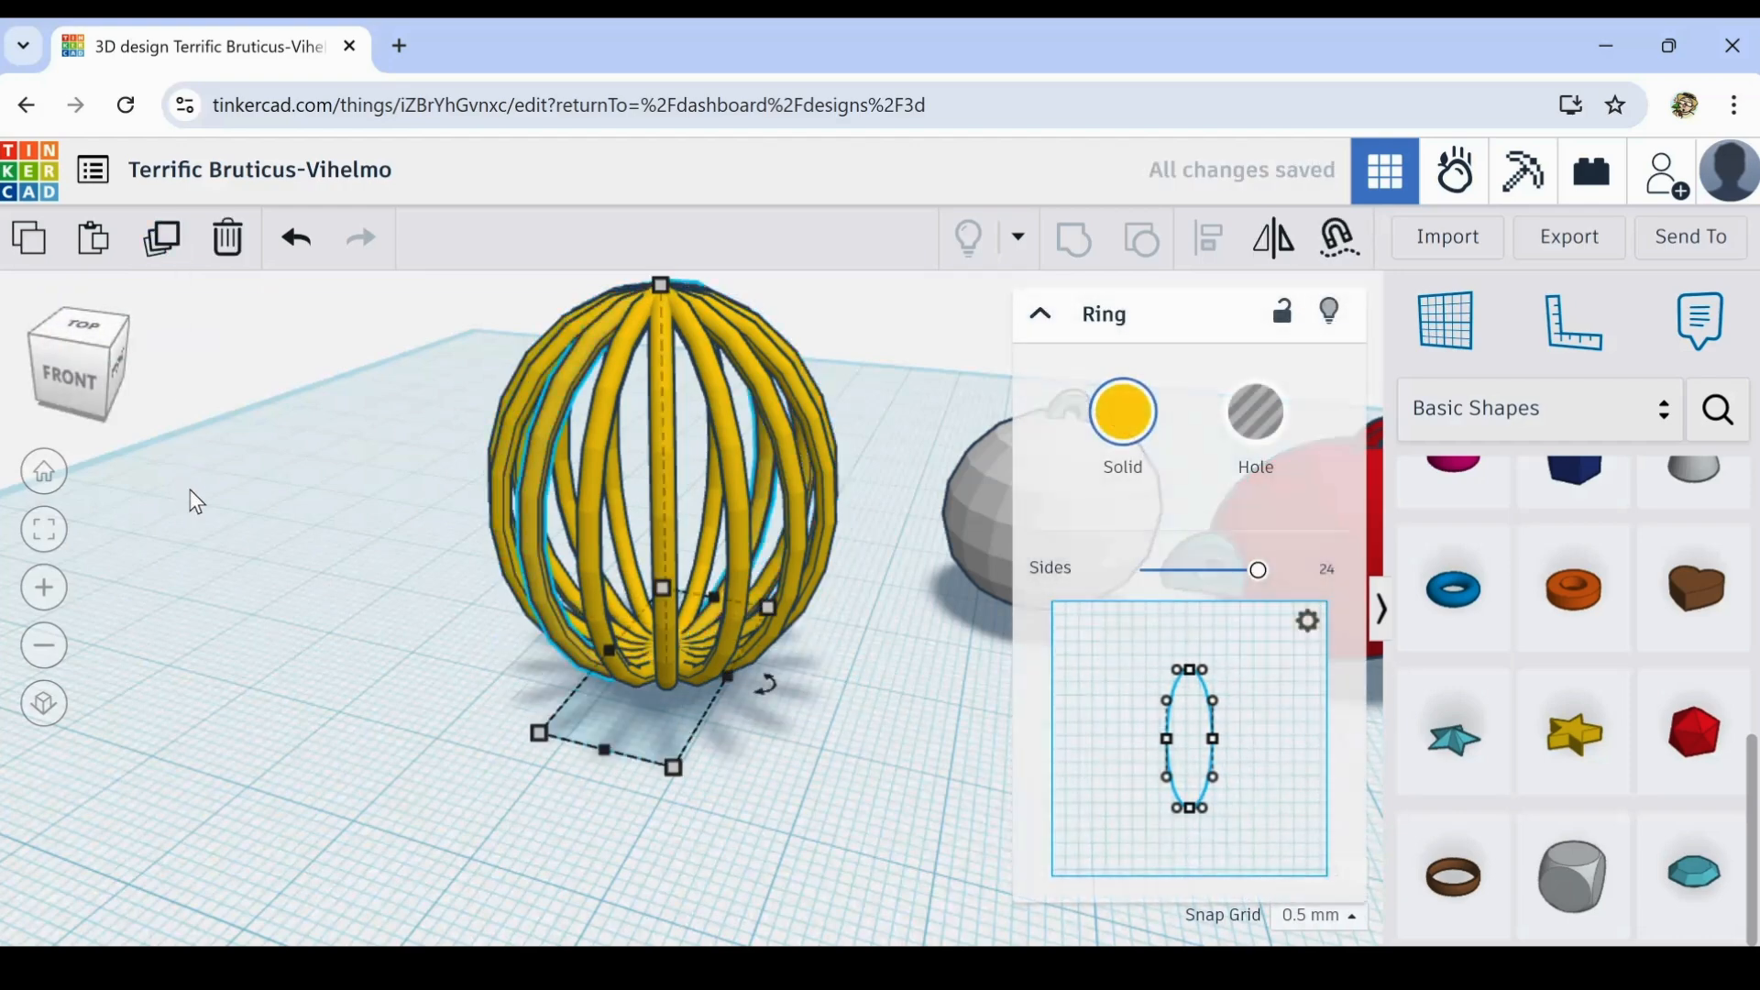
# - Duplicate all eight cage rings in place and shrink the copy proportionally to form a small cage inside the large one
pyautogui.click(364, 623)
pyautogui.moveTo(366, 617); pyautogui.dragTo(516, 509, button='right')
pyautogui.moveTo(593, 496); pyautogui.dragTo(860, 724)
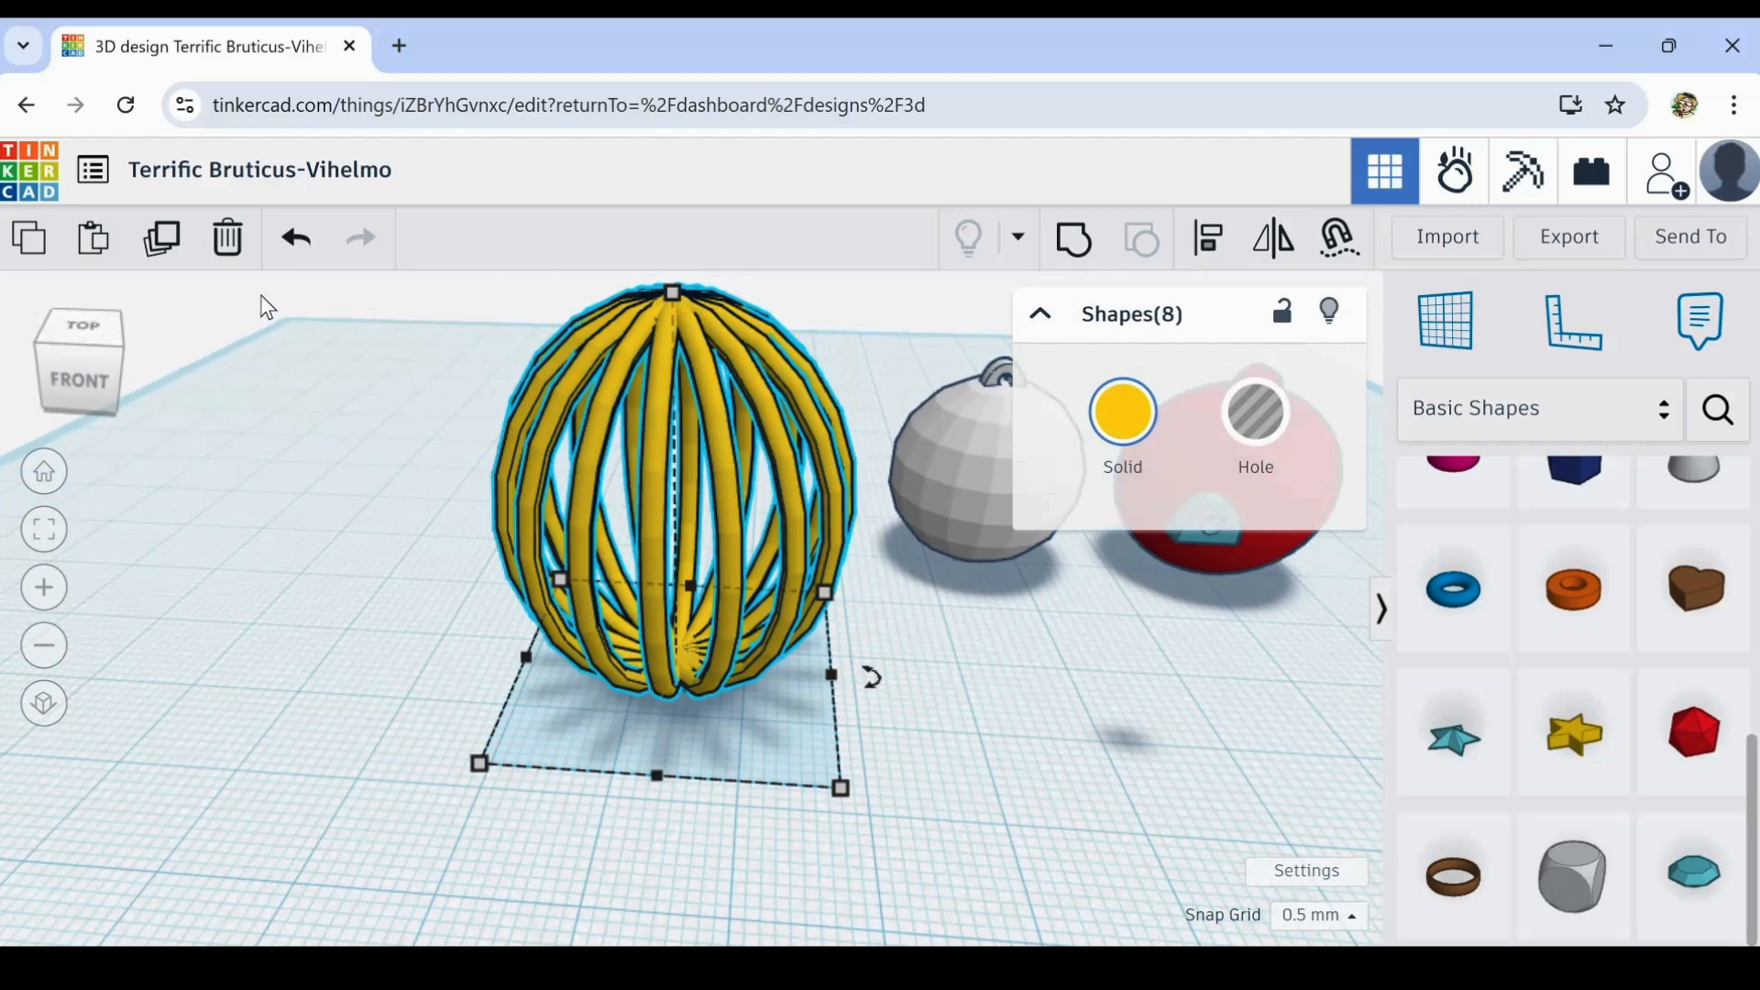
pyautogui.click(167, 249)
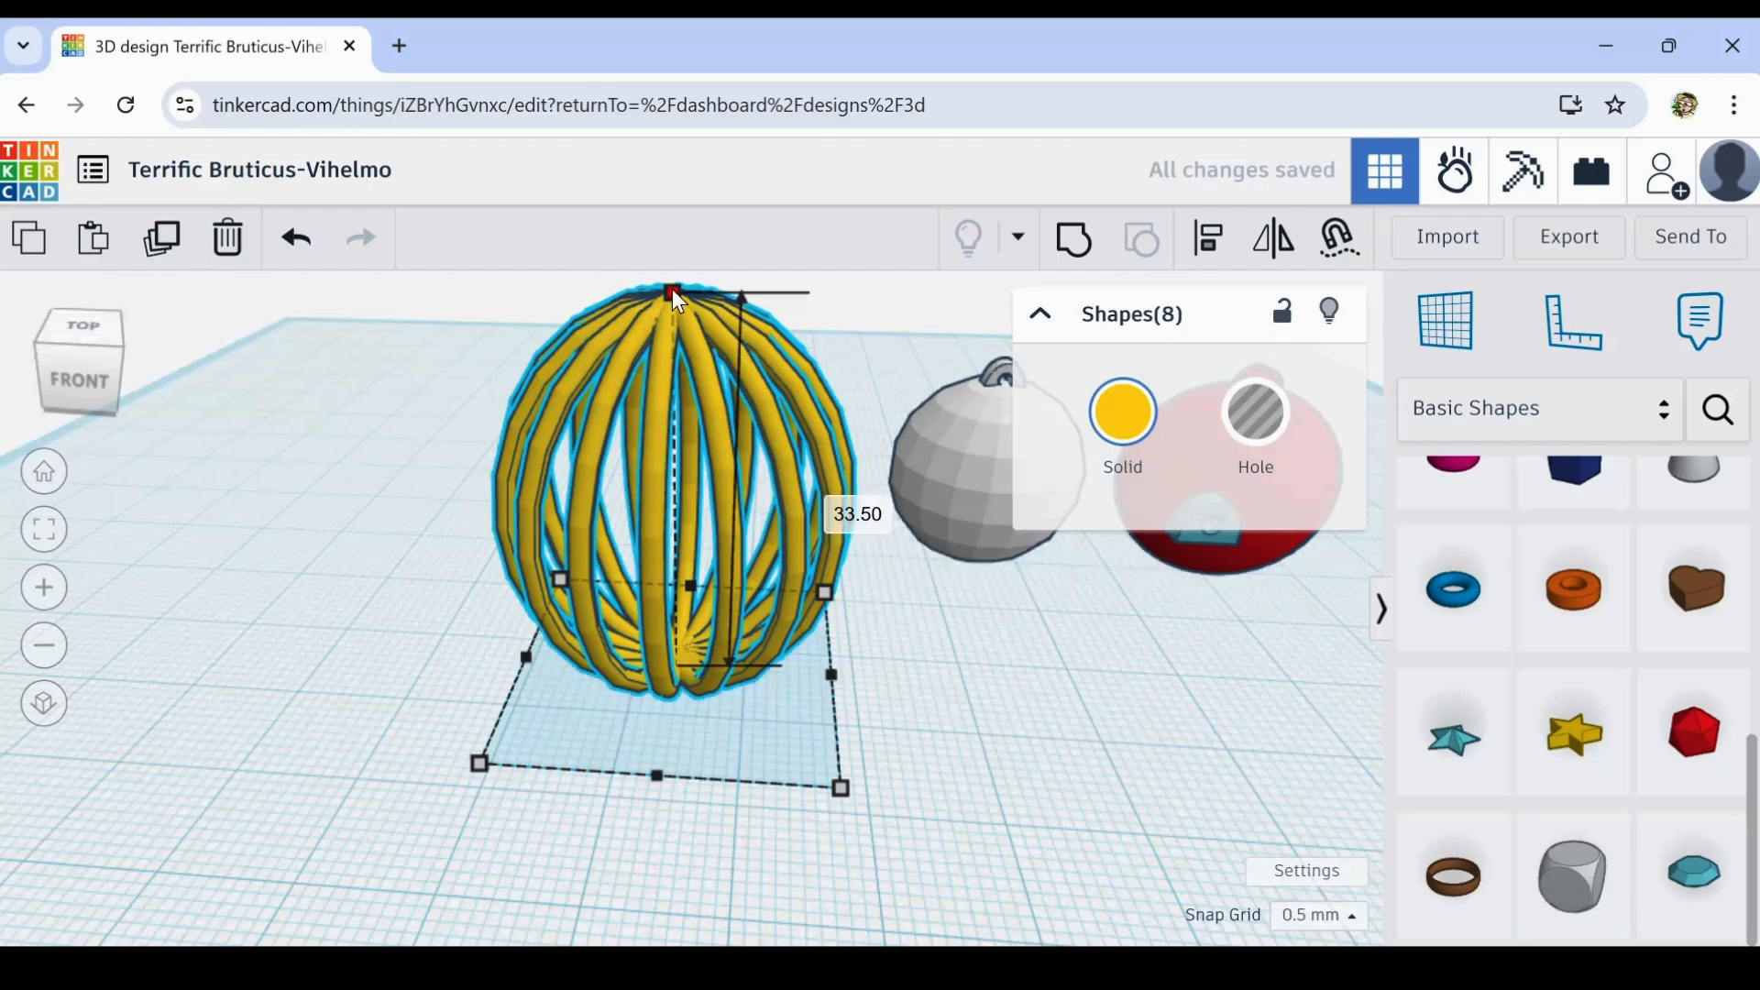
pyautogui.moveTo(672, 289); pyautogui.dragTo(696, 488)
pyautogui.click(365, 718)
pyautogui.moveTo(365, 718)
pyautogui.mouseDown(button='right')
pyautogui.moveTo(520, 669)
pyautogui.moveTo(953, 701)
pyautogui.moveTo(442, 698)
pyautogui.moveTo(375, 724)
pyautogui.mouseUp(button='right')
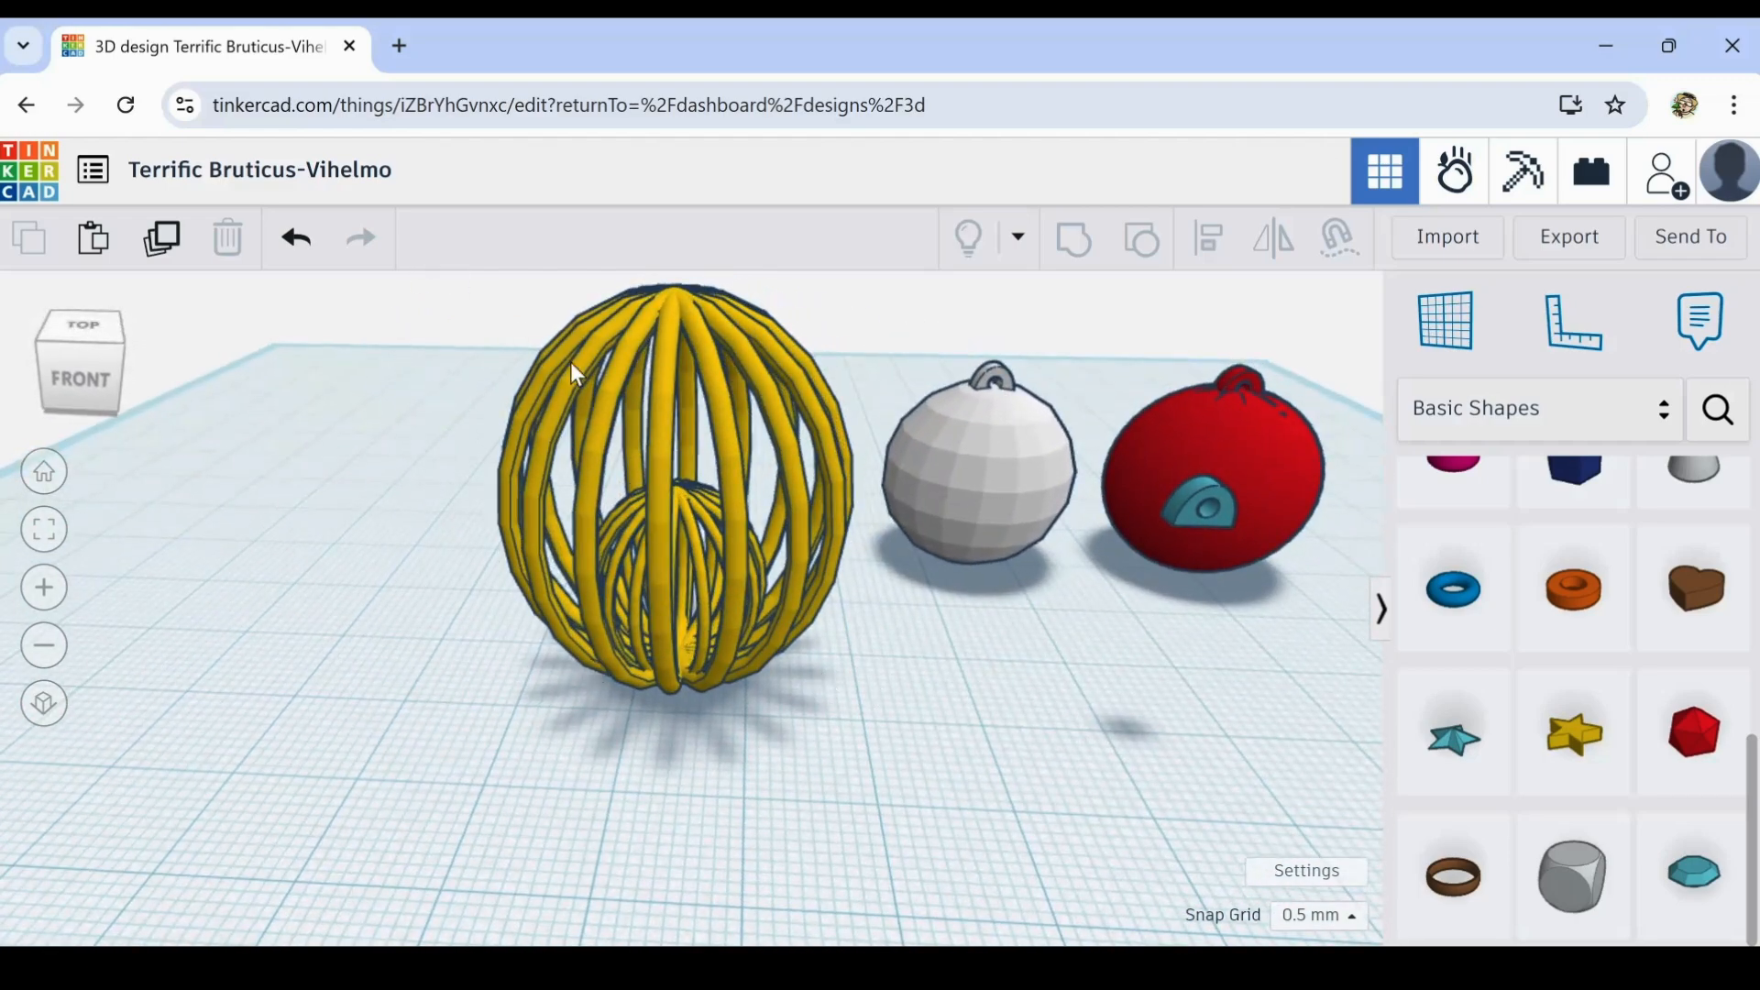
# - Select all rings of both nested cages and recolor them with the light periwinkle blue preset
pyautogui.moveTo(529, 298); pyautogui.dragTo(832, 712)
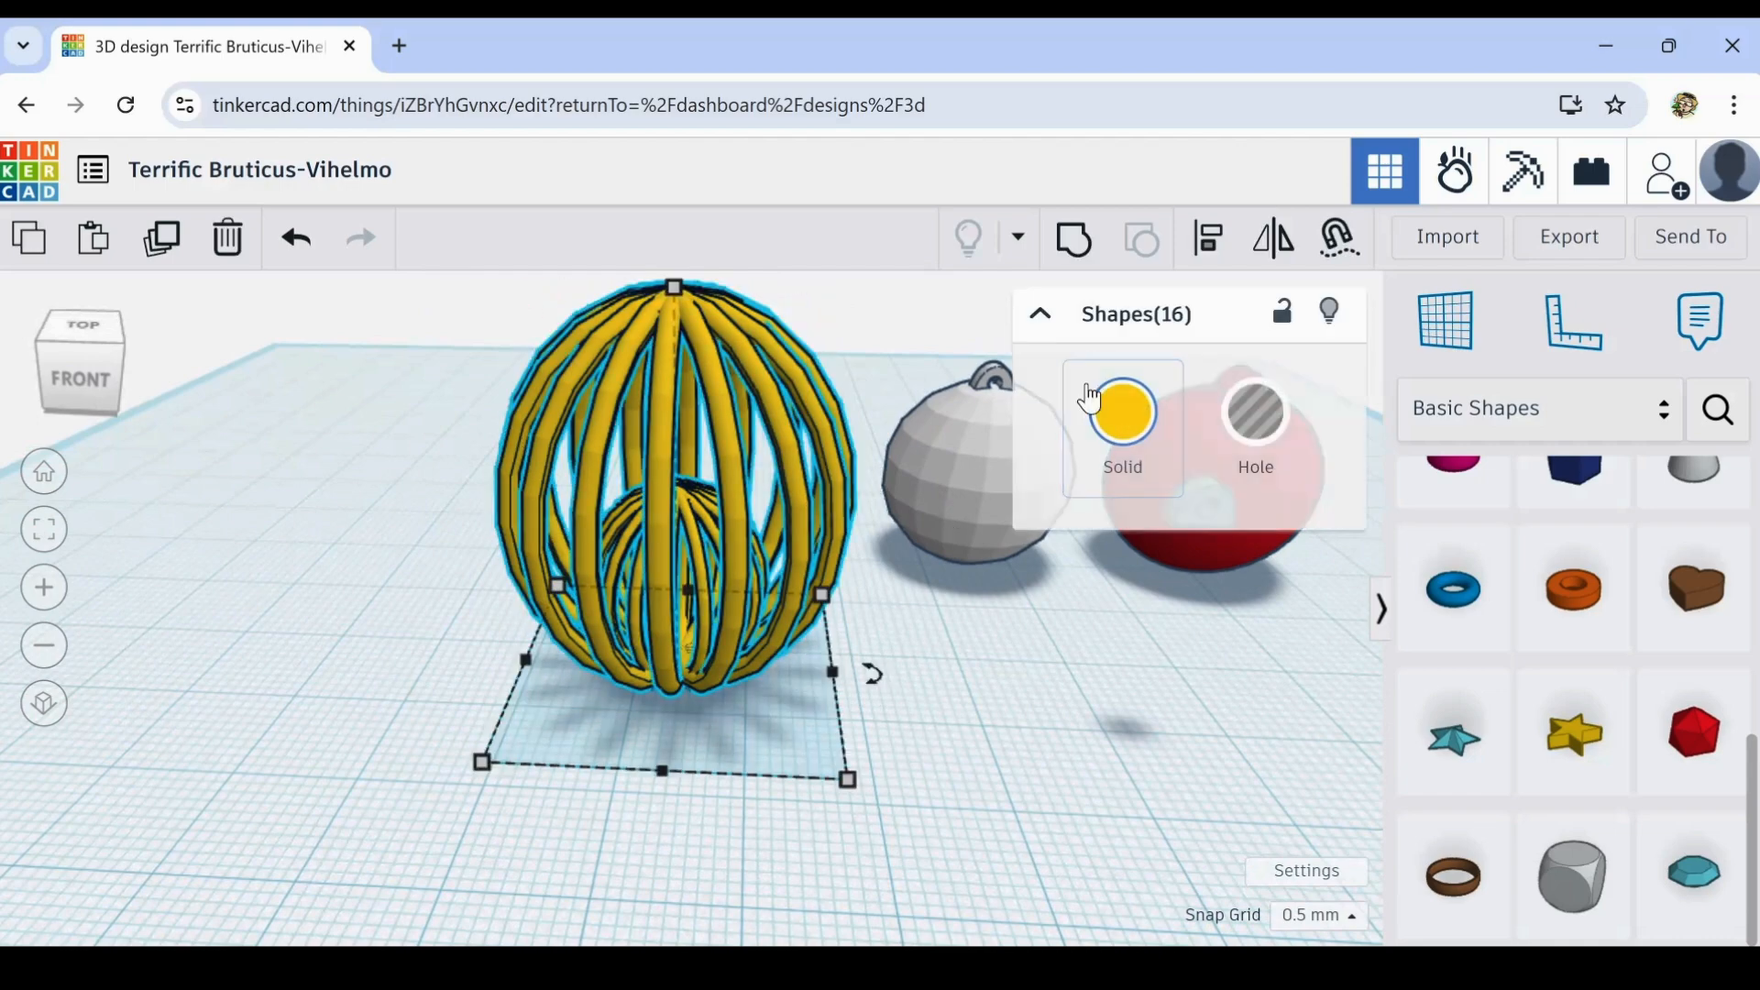
pyautogui.click(1125, 419)
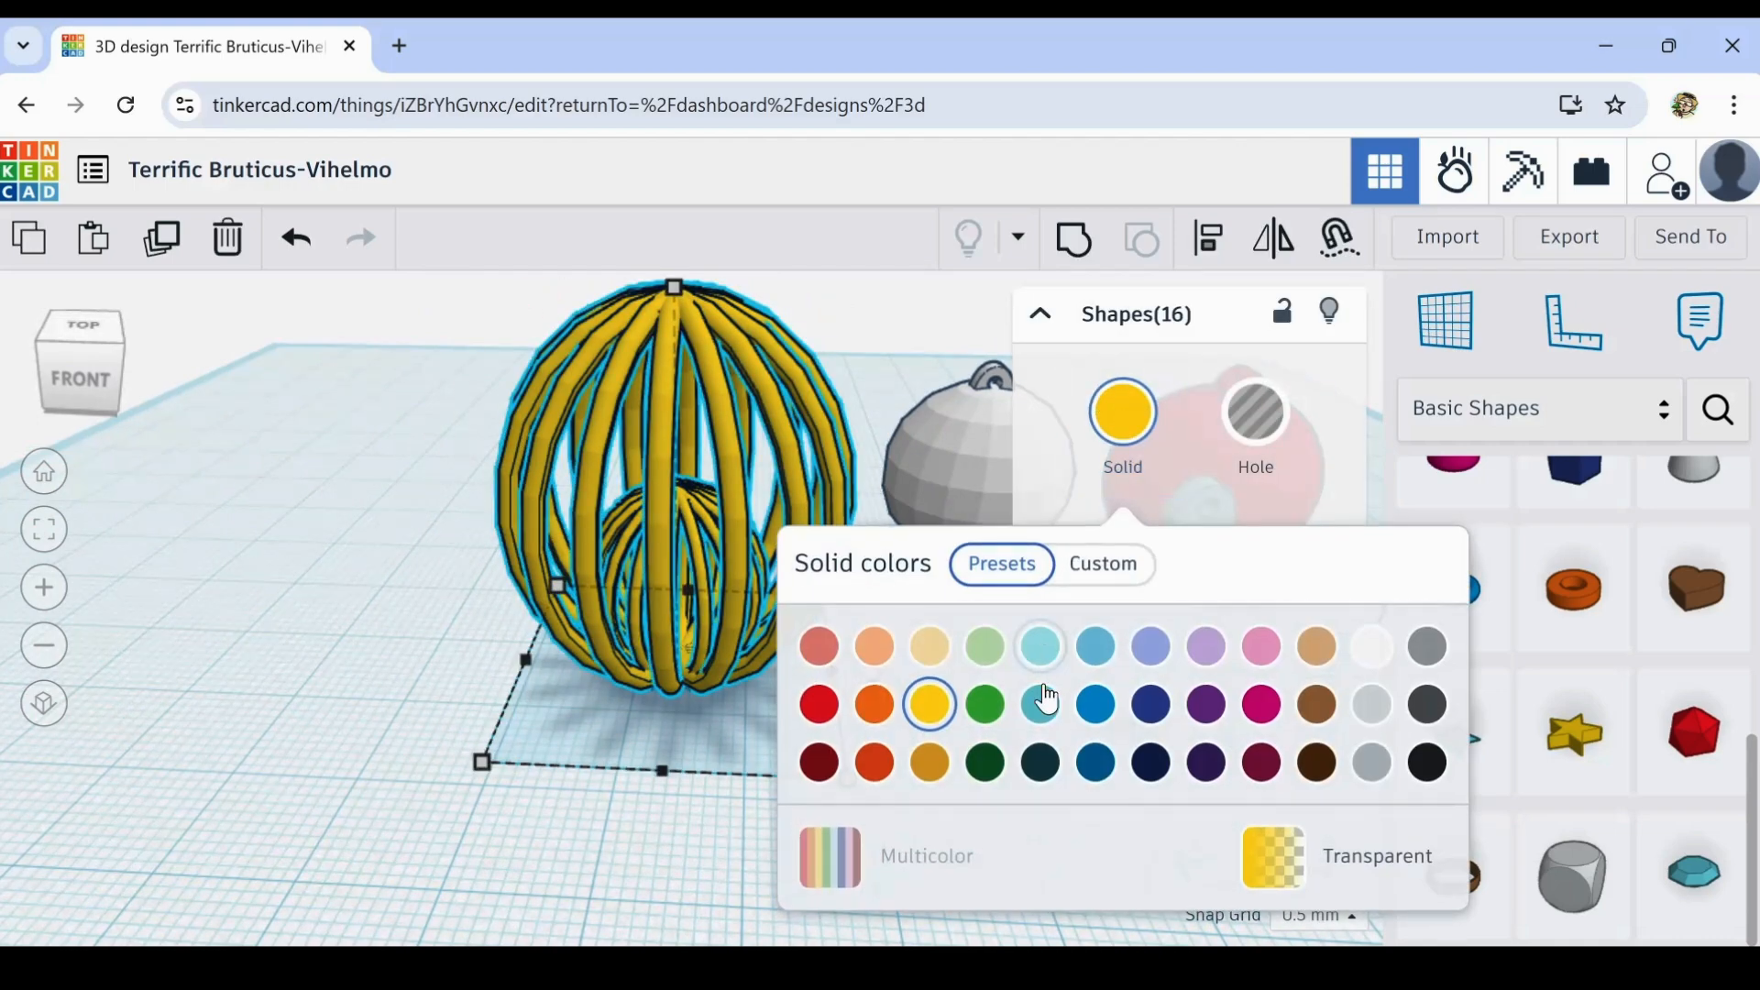
pyautogui.click(868, 724)
pyautogui.click(830, 711)
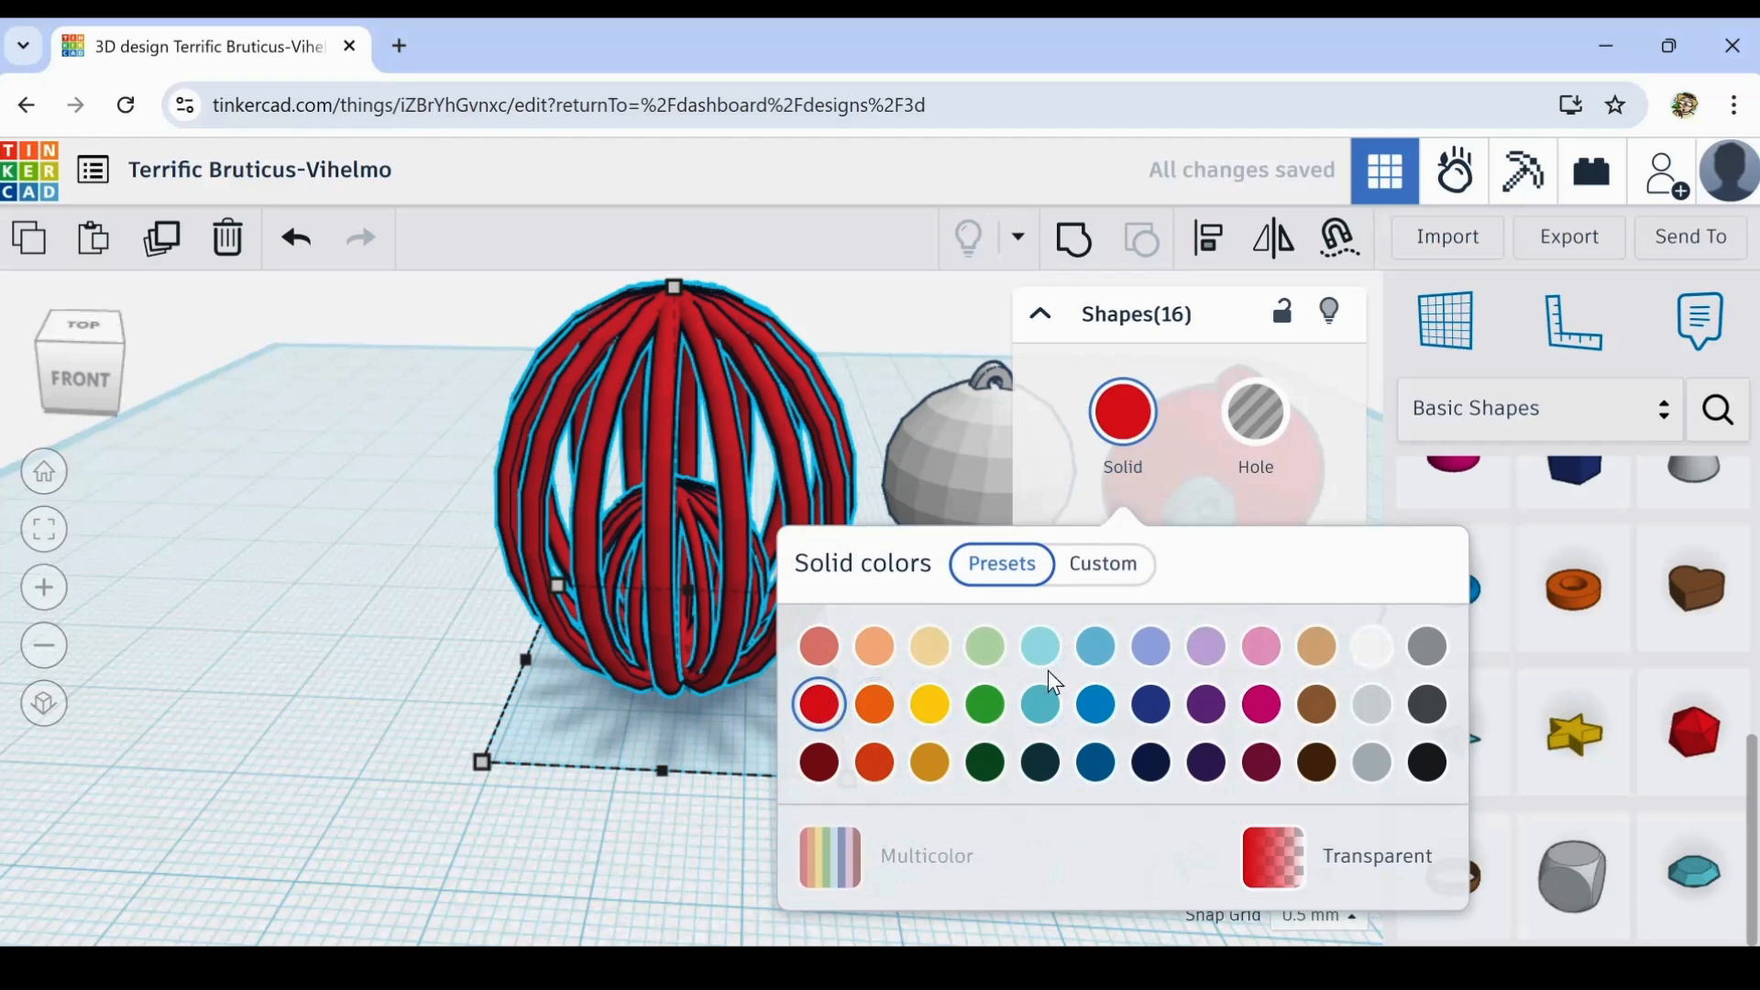
pyautogui.click(1375, 643)
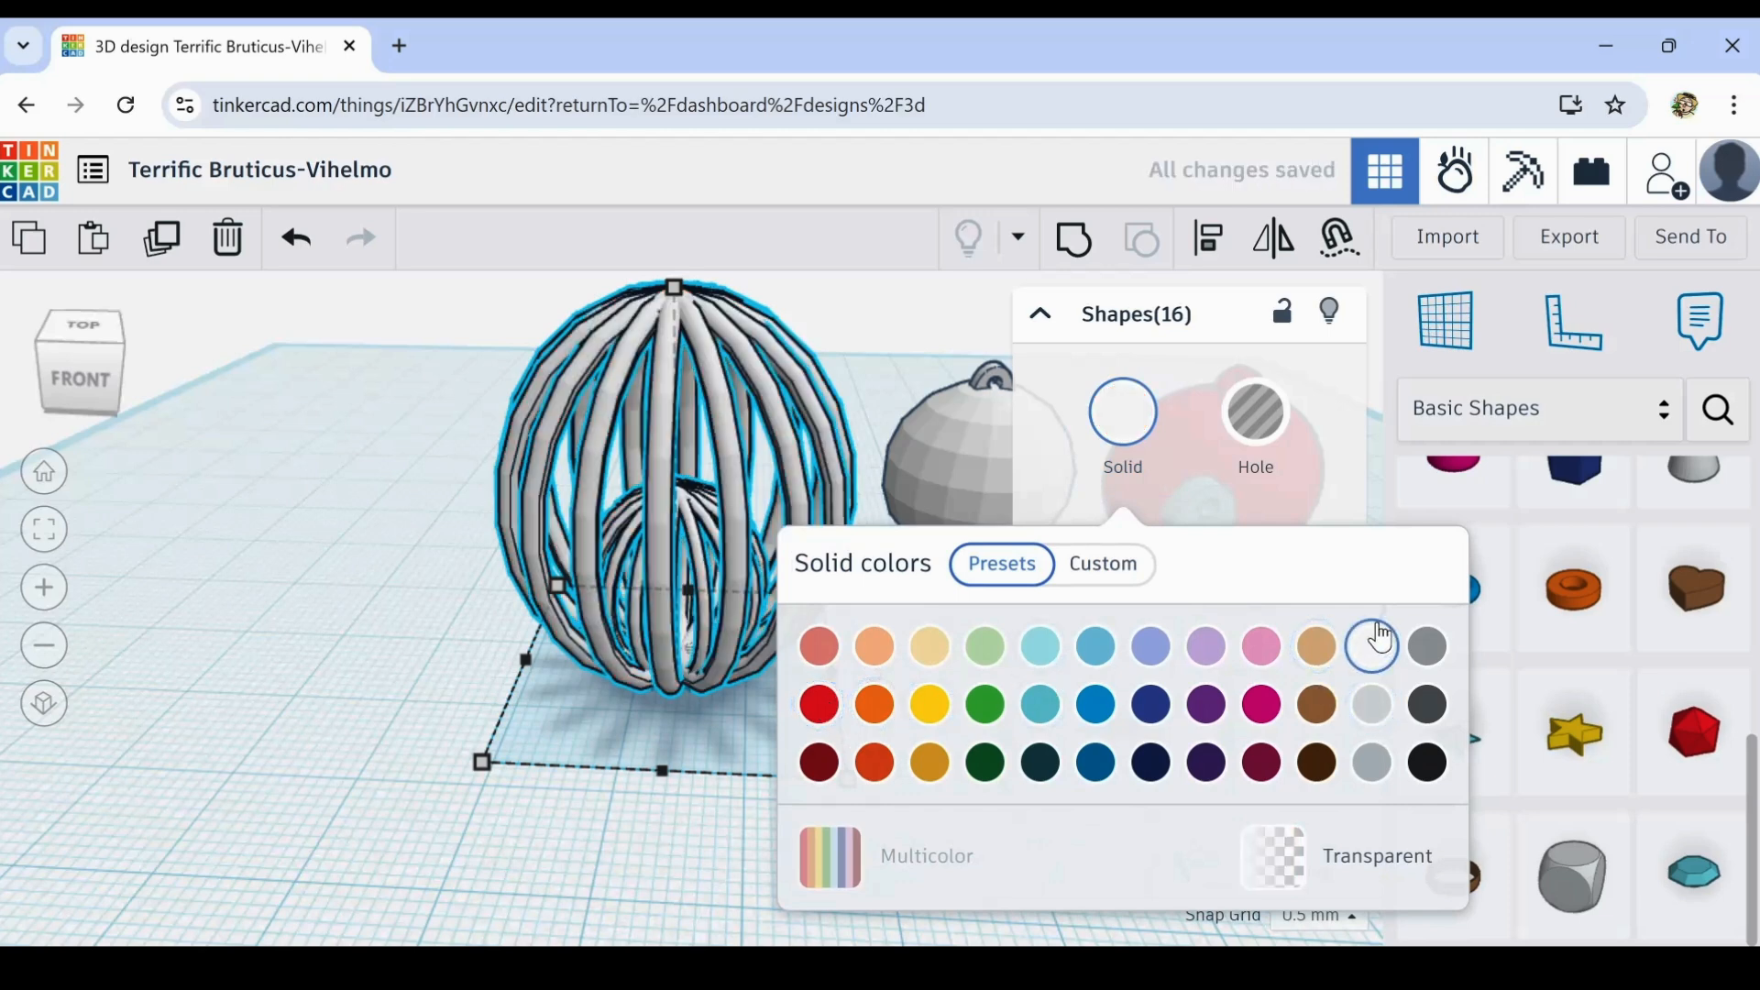
pyautogui.click(1151, 706)
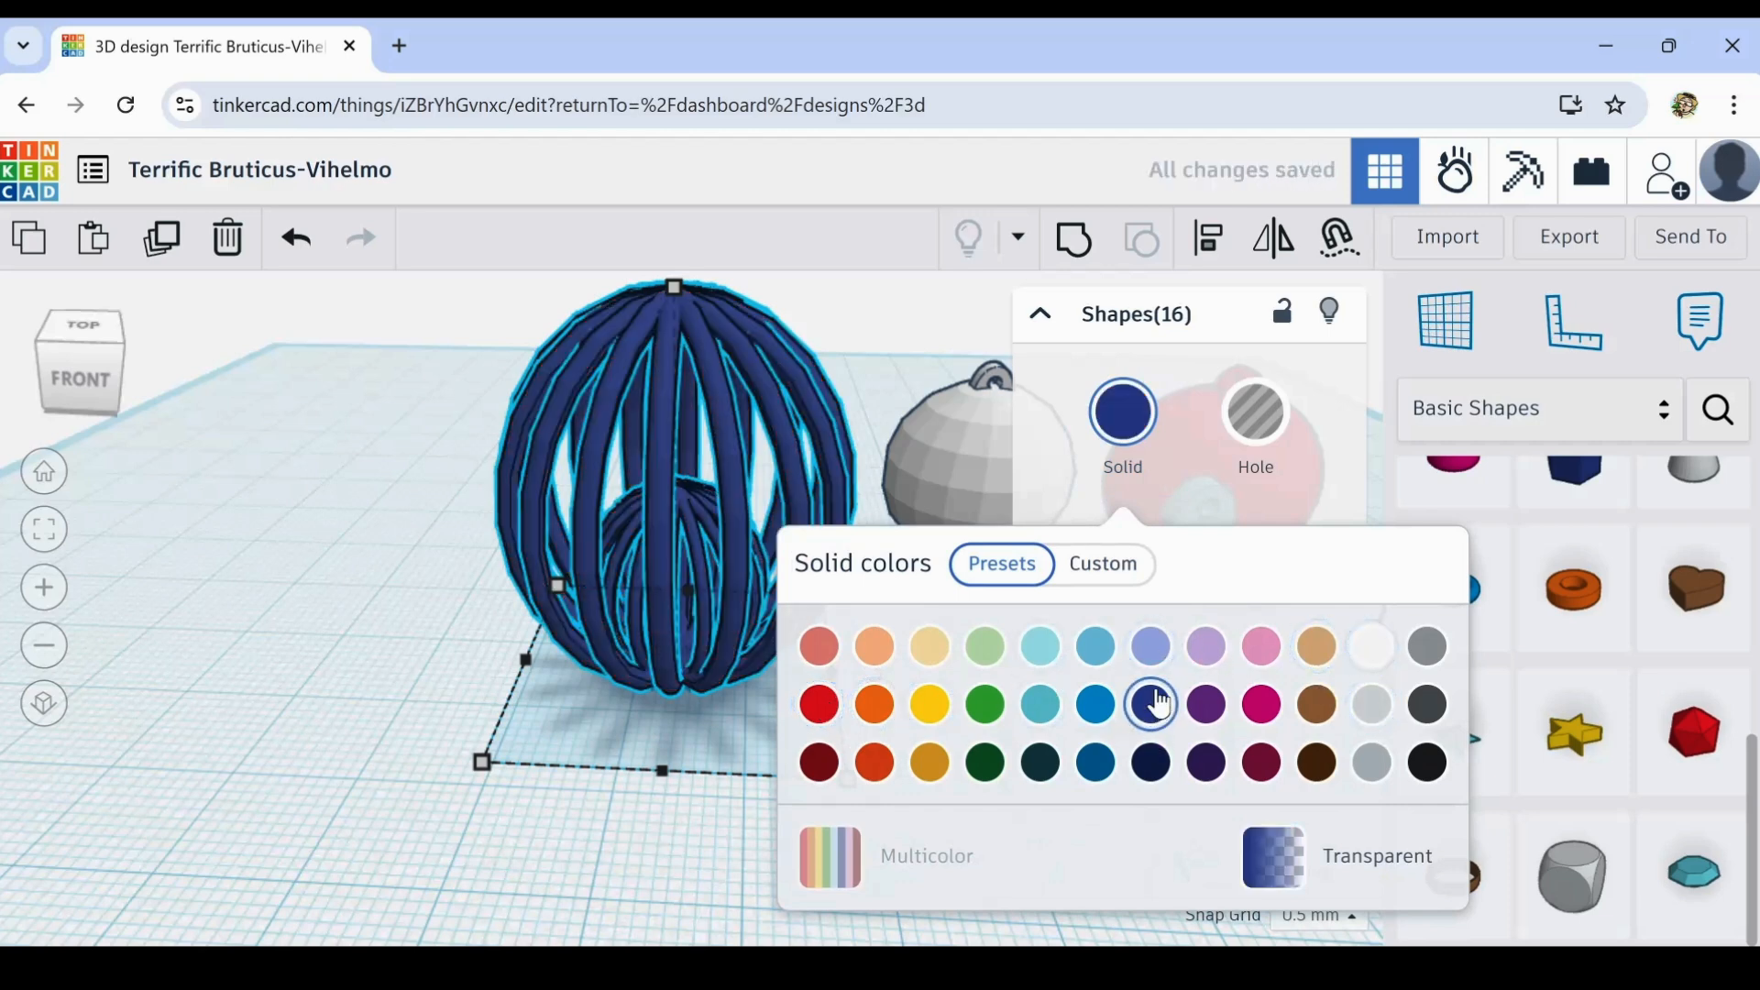
pyautogui.click(1153, 653)
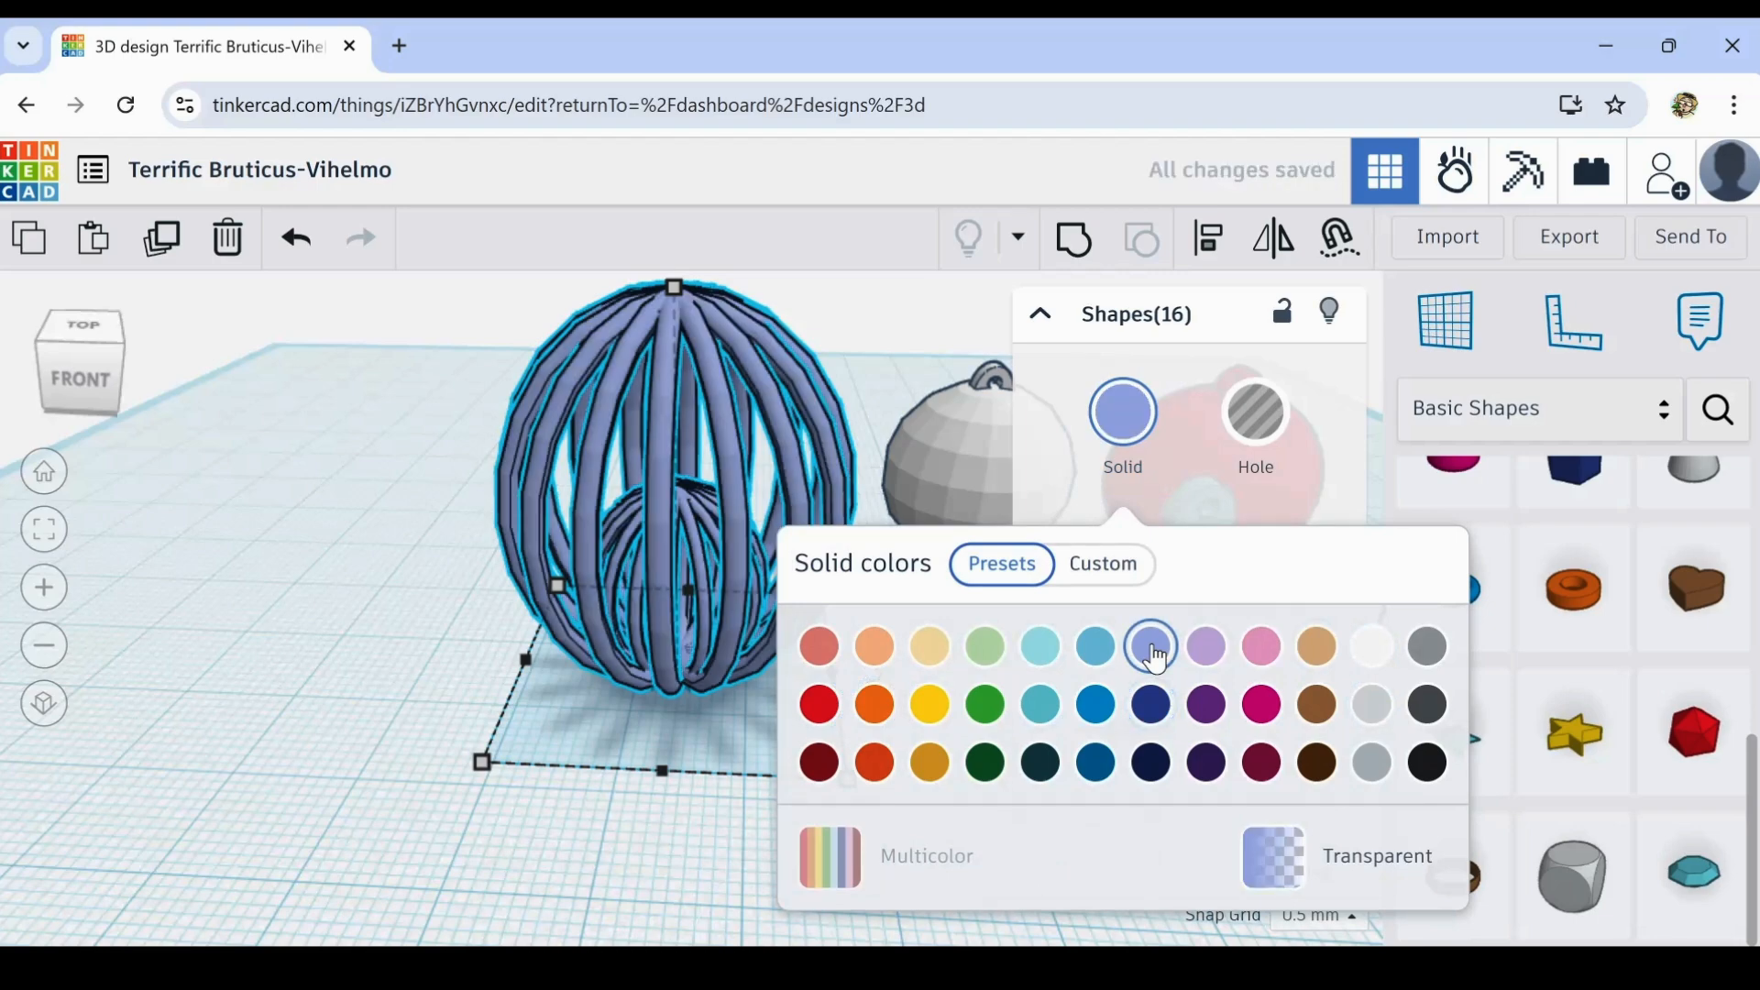
pyautogui.click(335, 617)
# - Move the spare teal hanging loop away from the red ball and raise it onto the top of the cage
pyautogui.moveTo(1191, 501); pyautogui.dragTo(894, 606)
pyautogui.moveTo(873, 642); pyautogui.dragTo(870, 640)
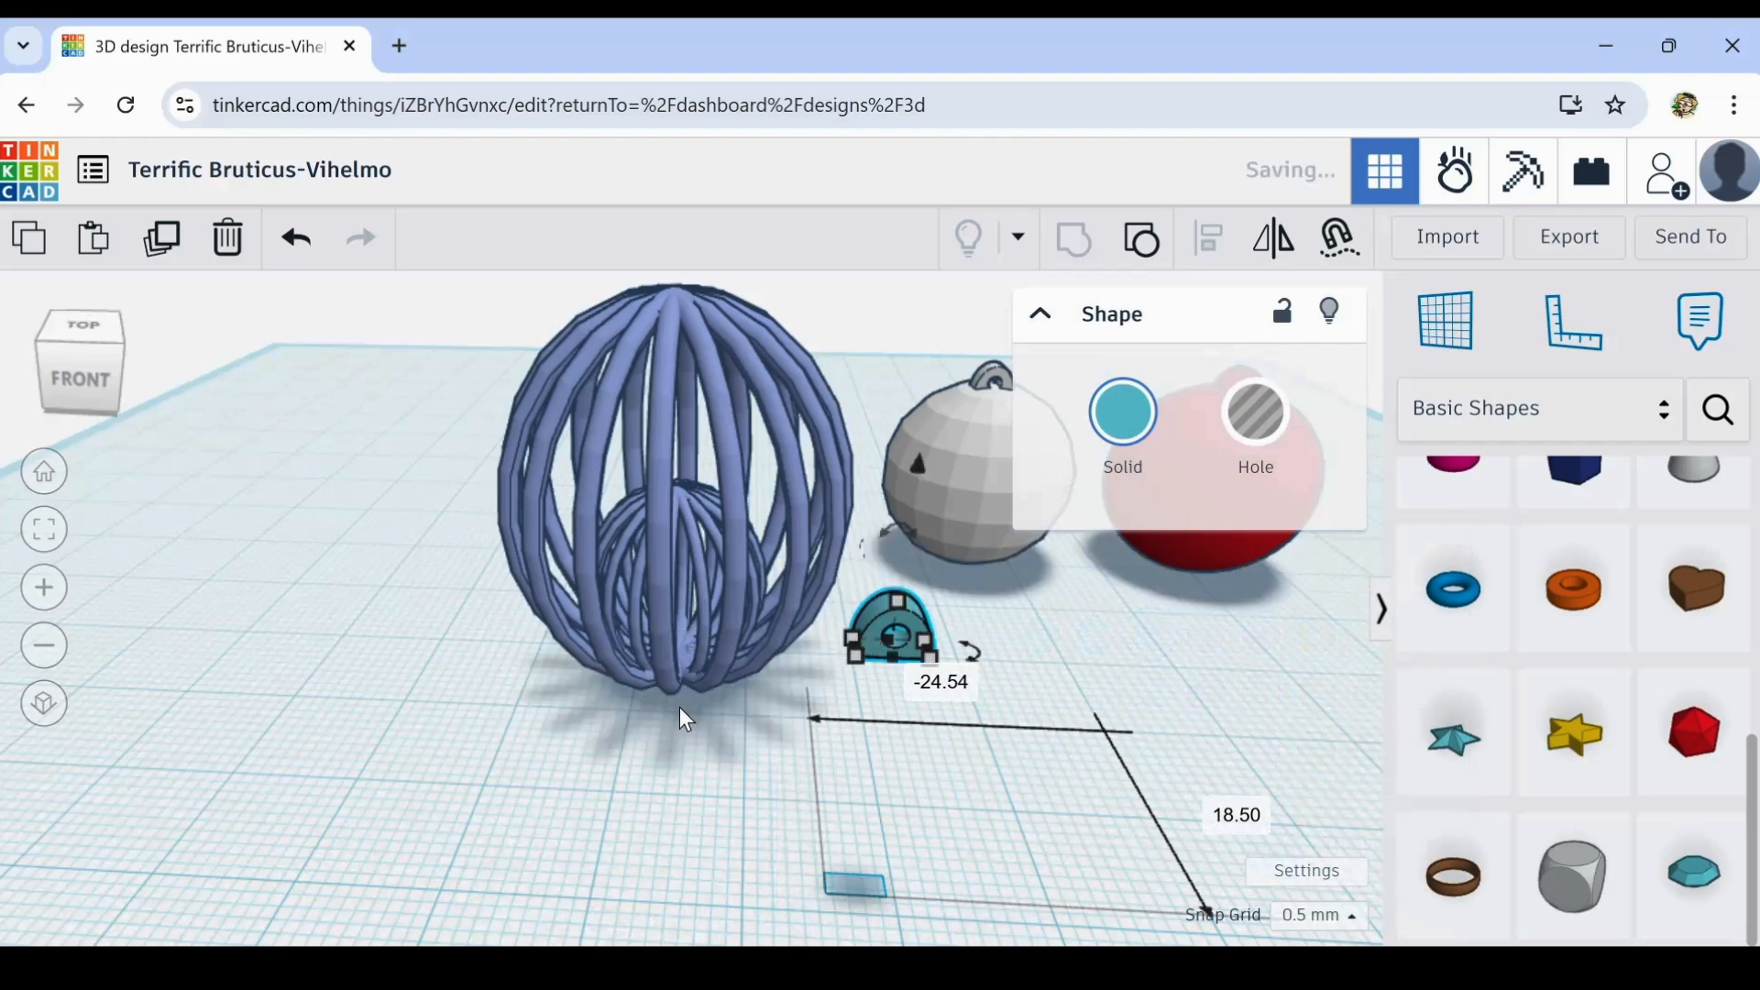
pyautogui.moveTo(680, 710); pyautogui.dragTo(663, 822, button='right')
pyautogui.click(878, 734)
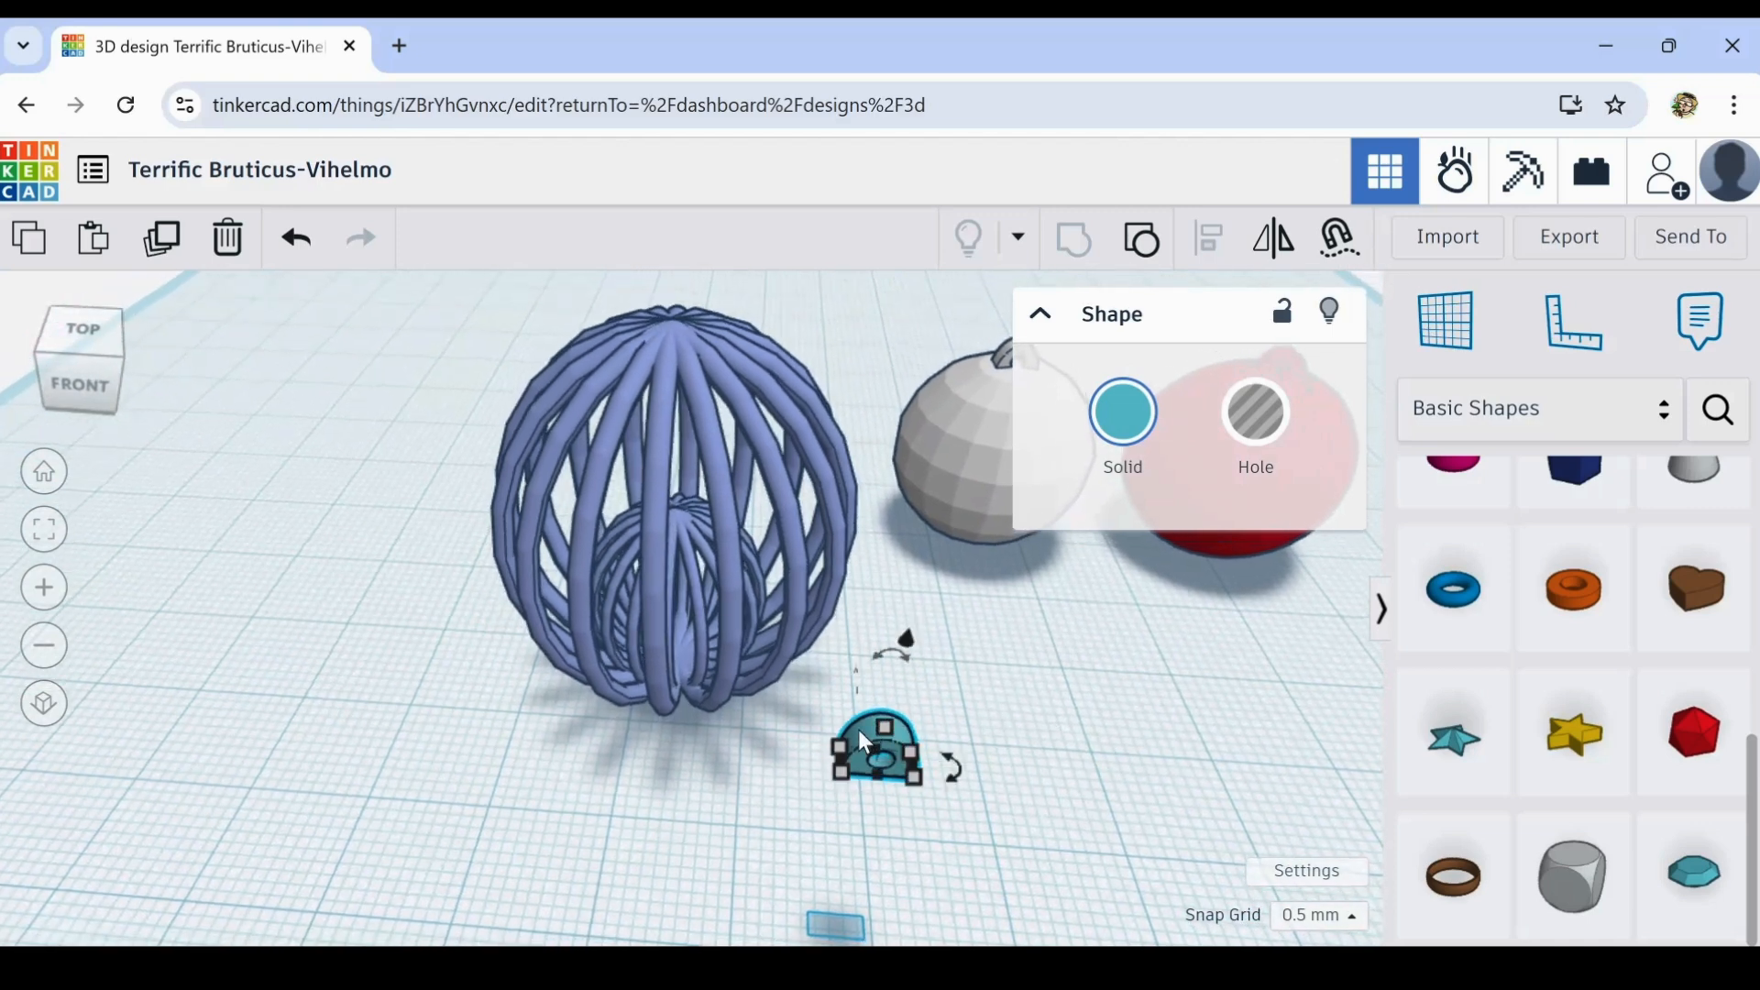
pyautogui.moveTo(862, 730); pyautogui.dragTo(653, 492)
pyautogui.moveTo(673, 429); pyautogui.dragTo(673, 216)
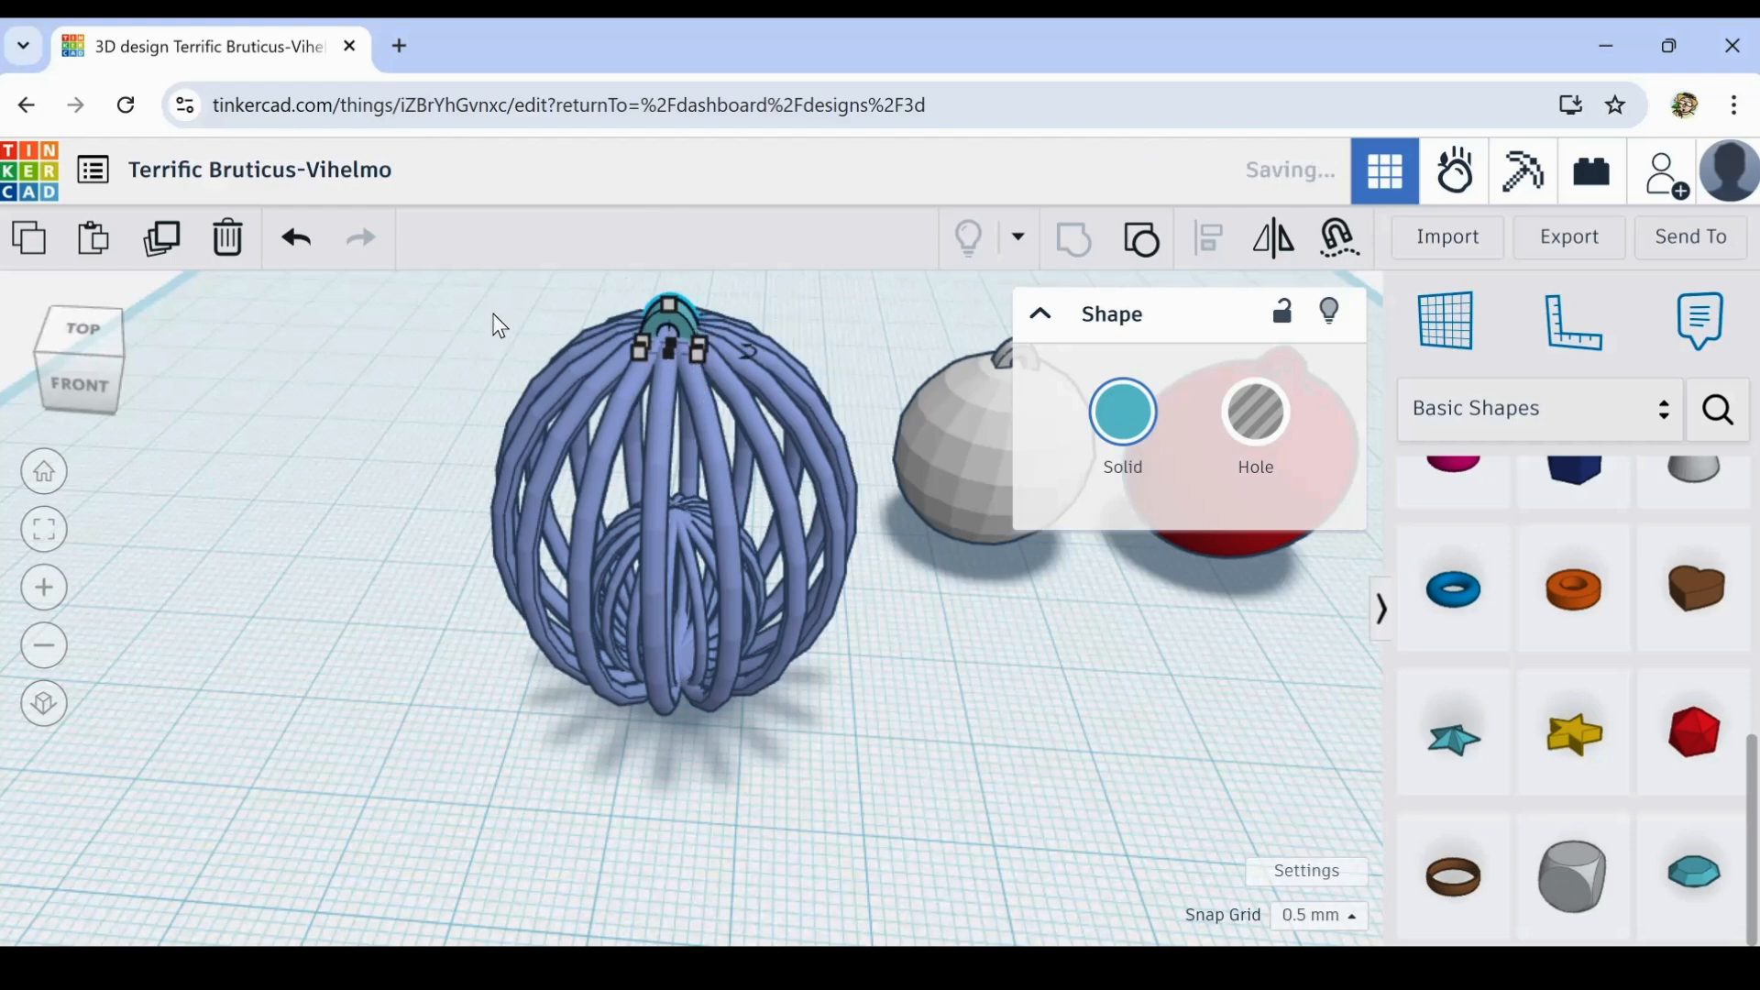
pyautogui.moveTo(492, 322); pyautogui.dragTo(510, 362, button='right')
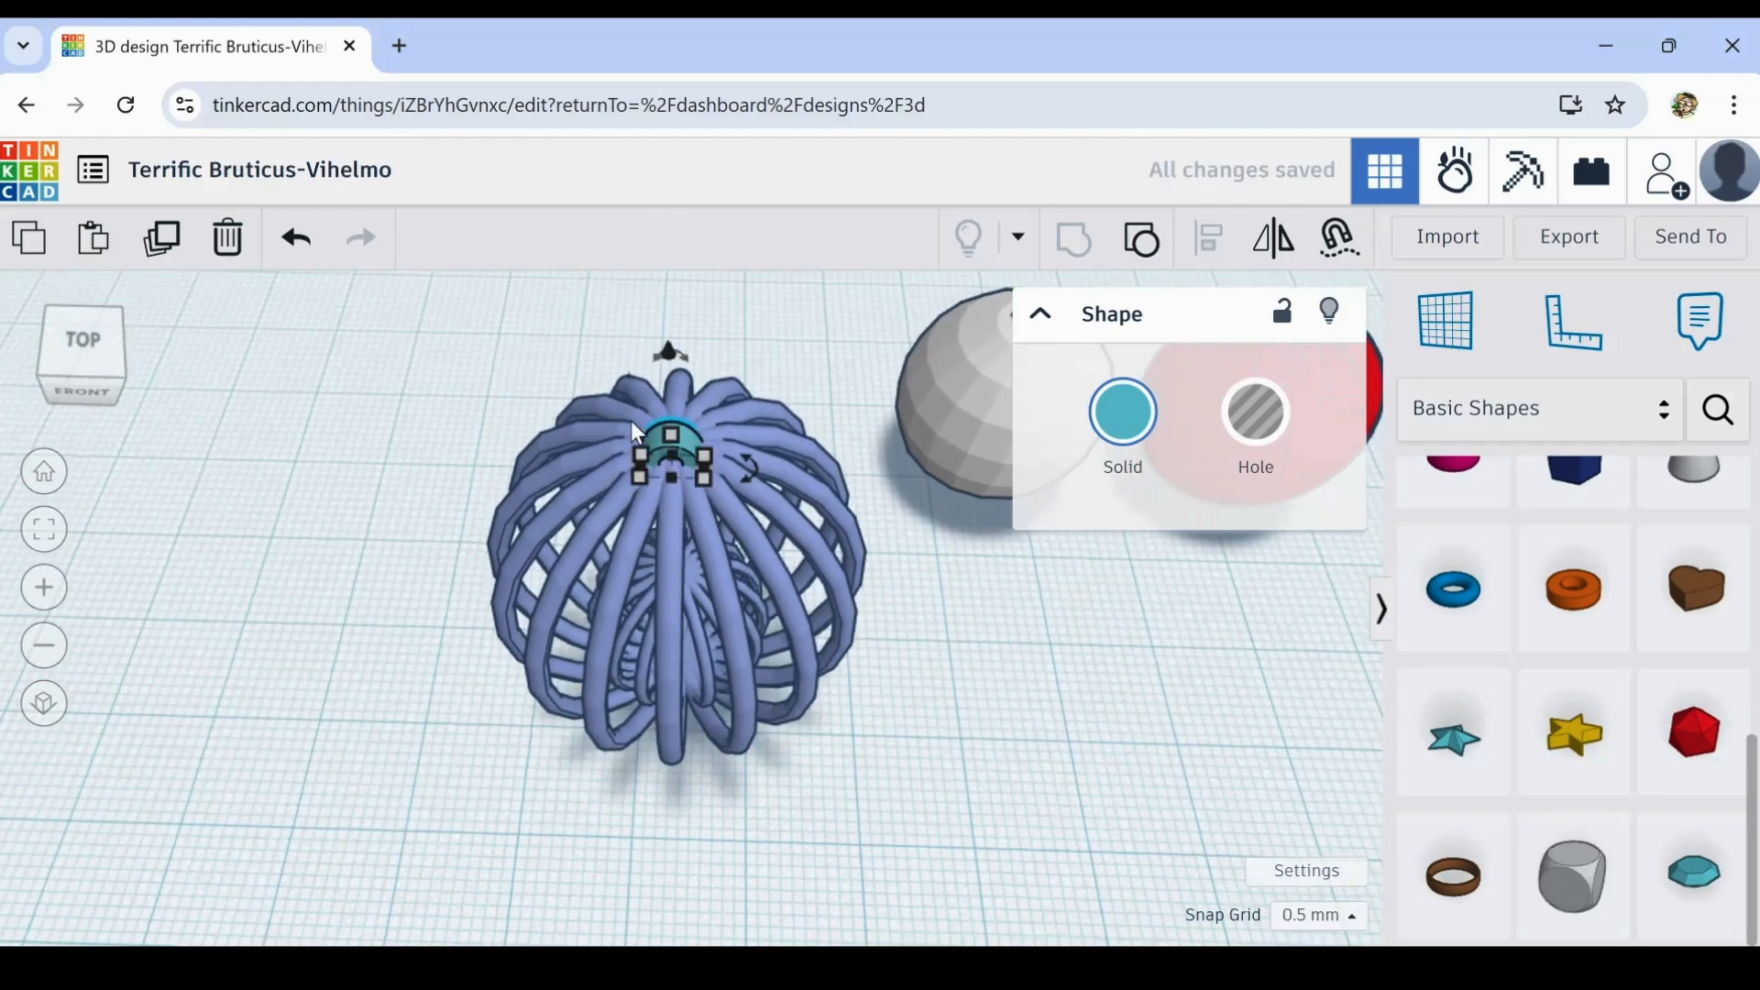
# - Set the teal loop aside and group the 16 rings of both cages into one shape
pyautogui.moveTo(685, 429); pyautogui.dragTo(279, 455)
pyautogui.moveTo(499, 314); pyautogui.dragTo(864, 845)
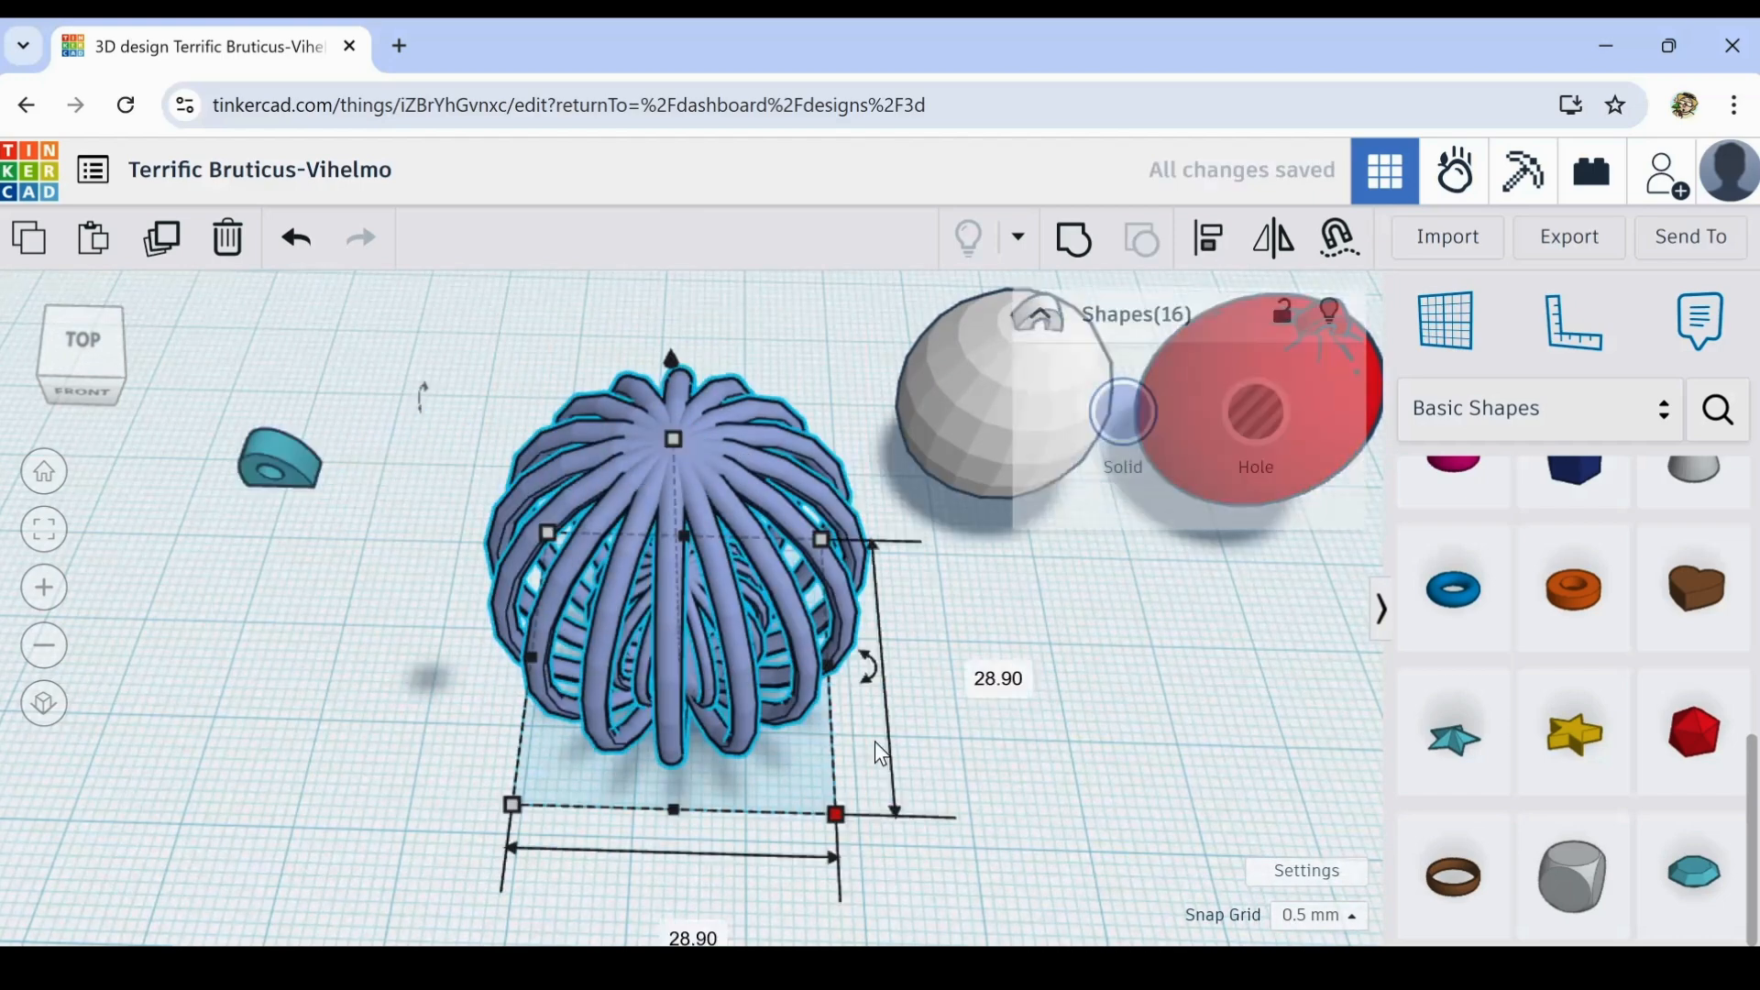
pyautogui.click(1085, 247)
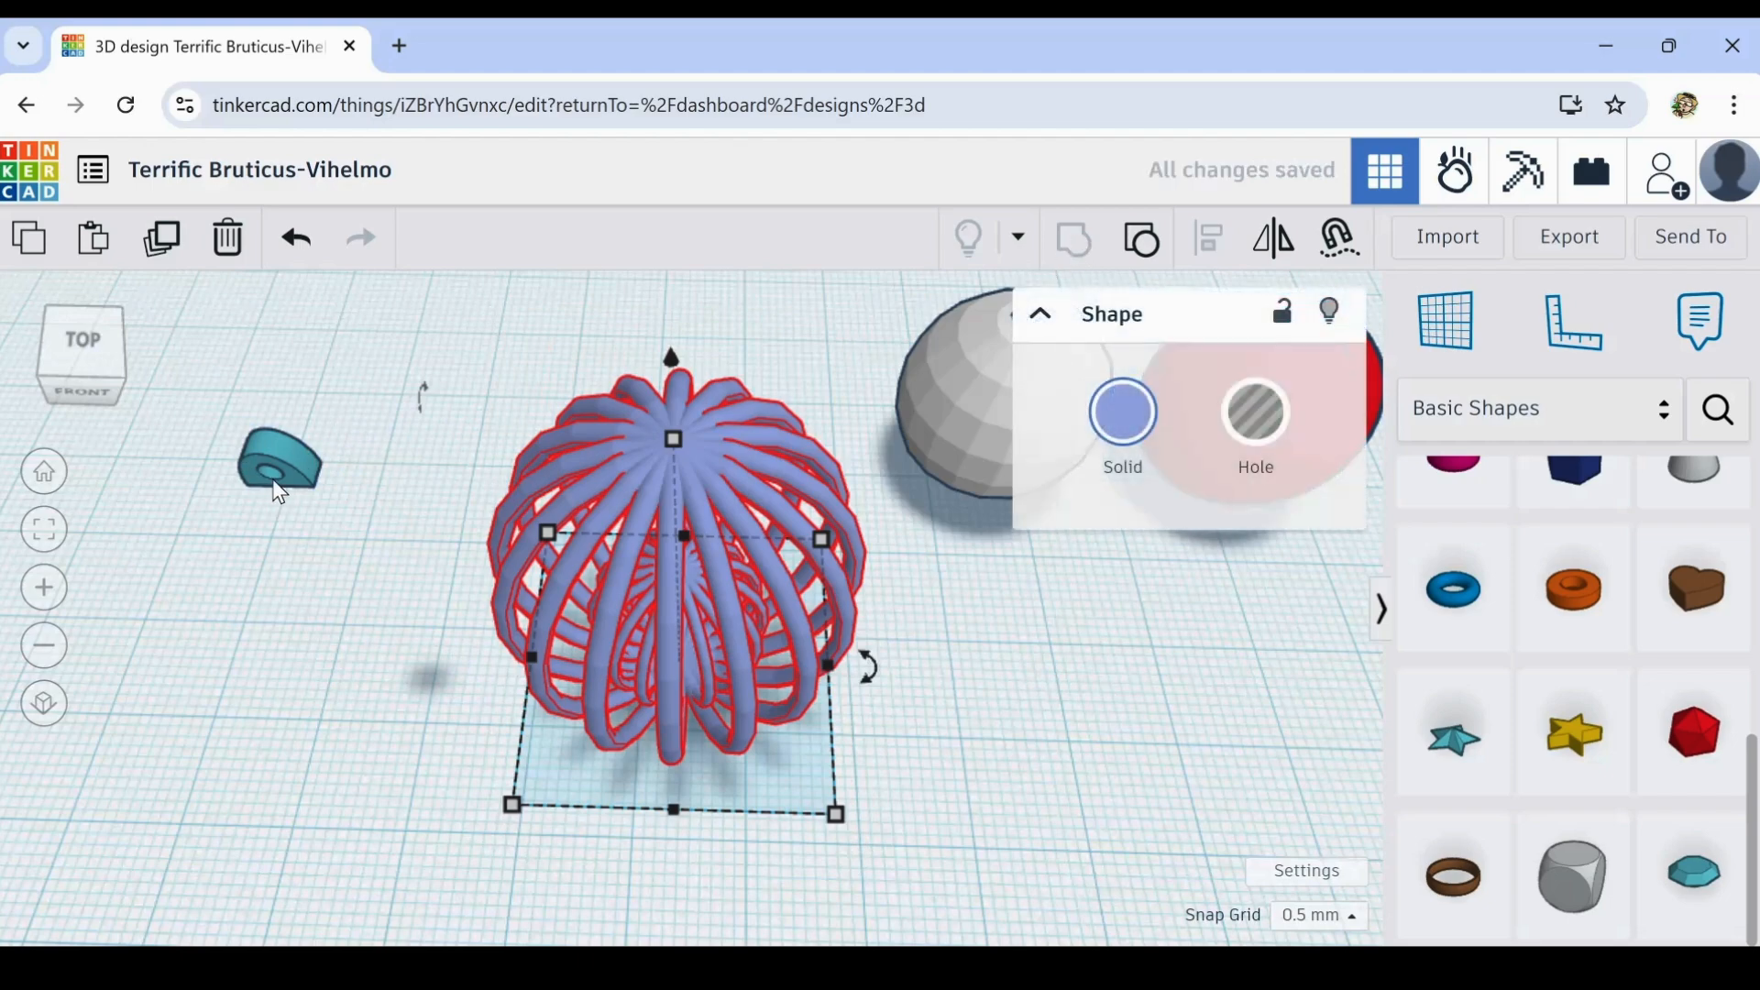
# - Examine the workplane's width and length in the workspace settings and compare them with the ornaments' layout
pyautogui.moveTo(404, 651); pyautogui.dragTo(405, 592, button='right')
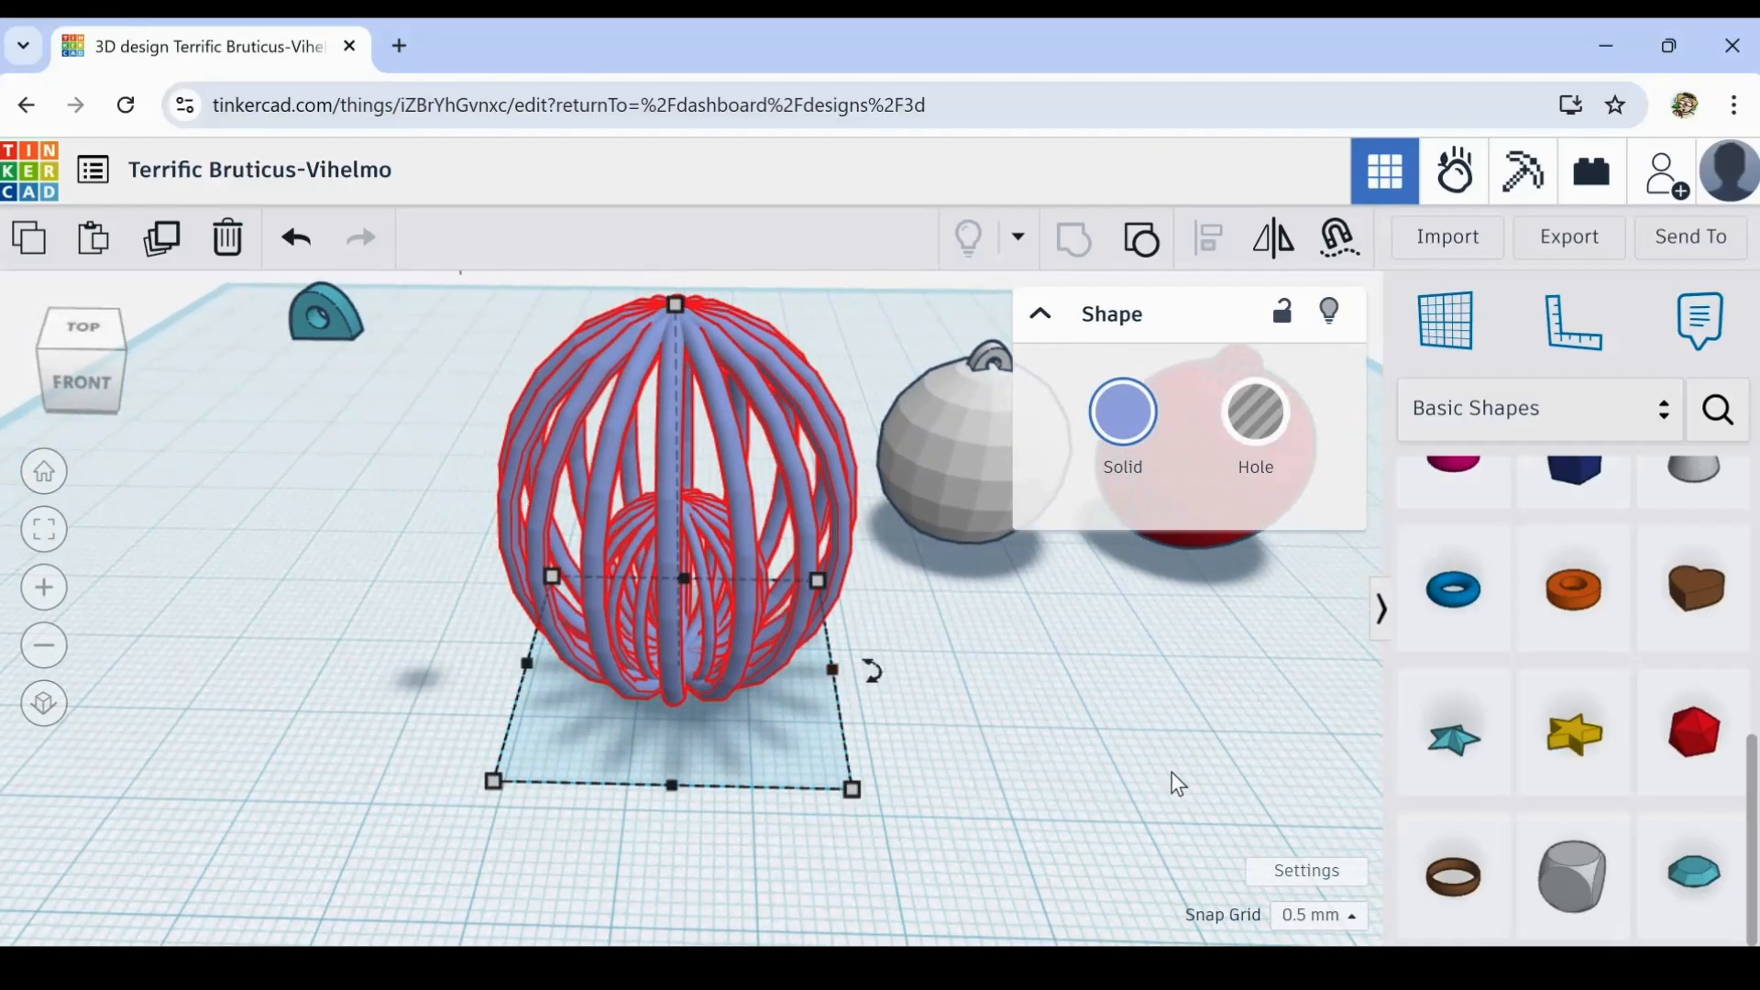
pyautogui.moveTo(1173, 776); pyautogui.dragTo(871, 813, button='middle')
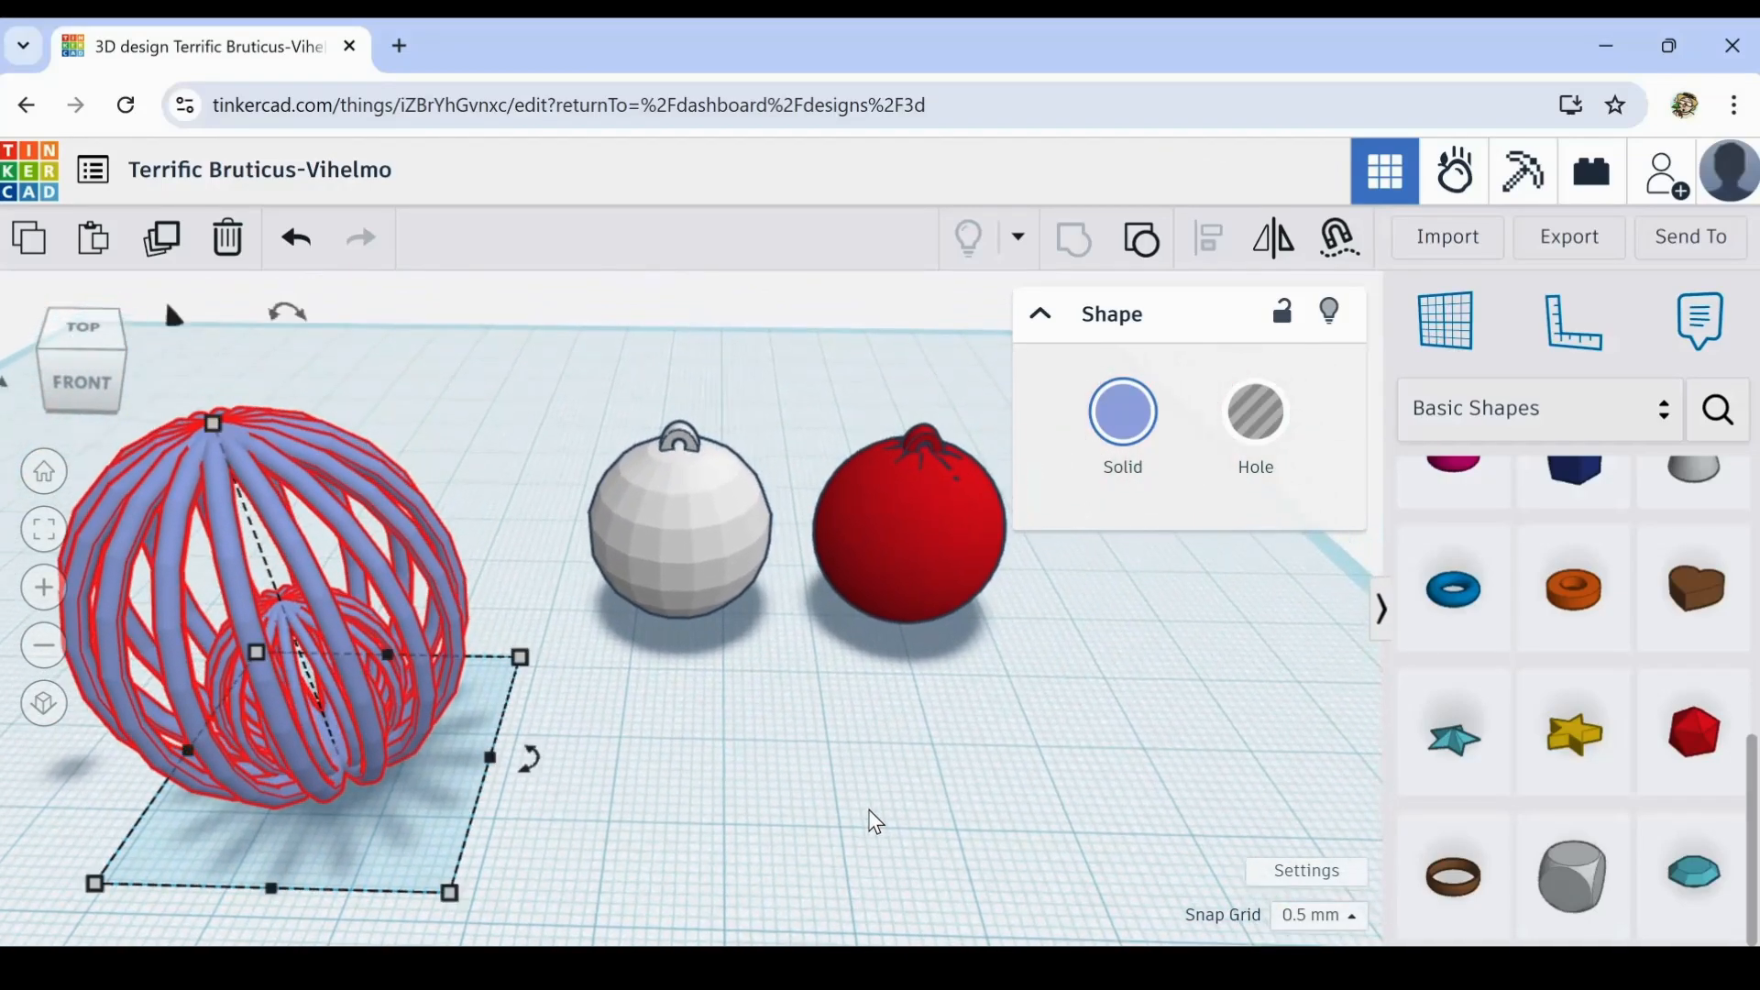
pyautogui.scroll(-4, 876, 822)
pyautogui.scroll(-2, 876, 822)
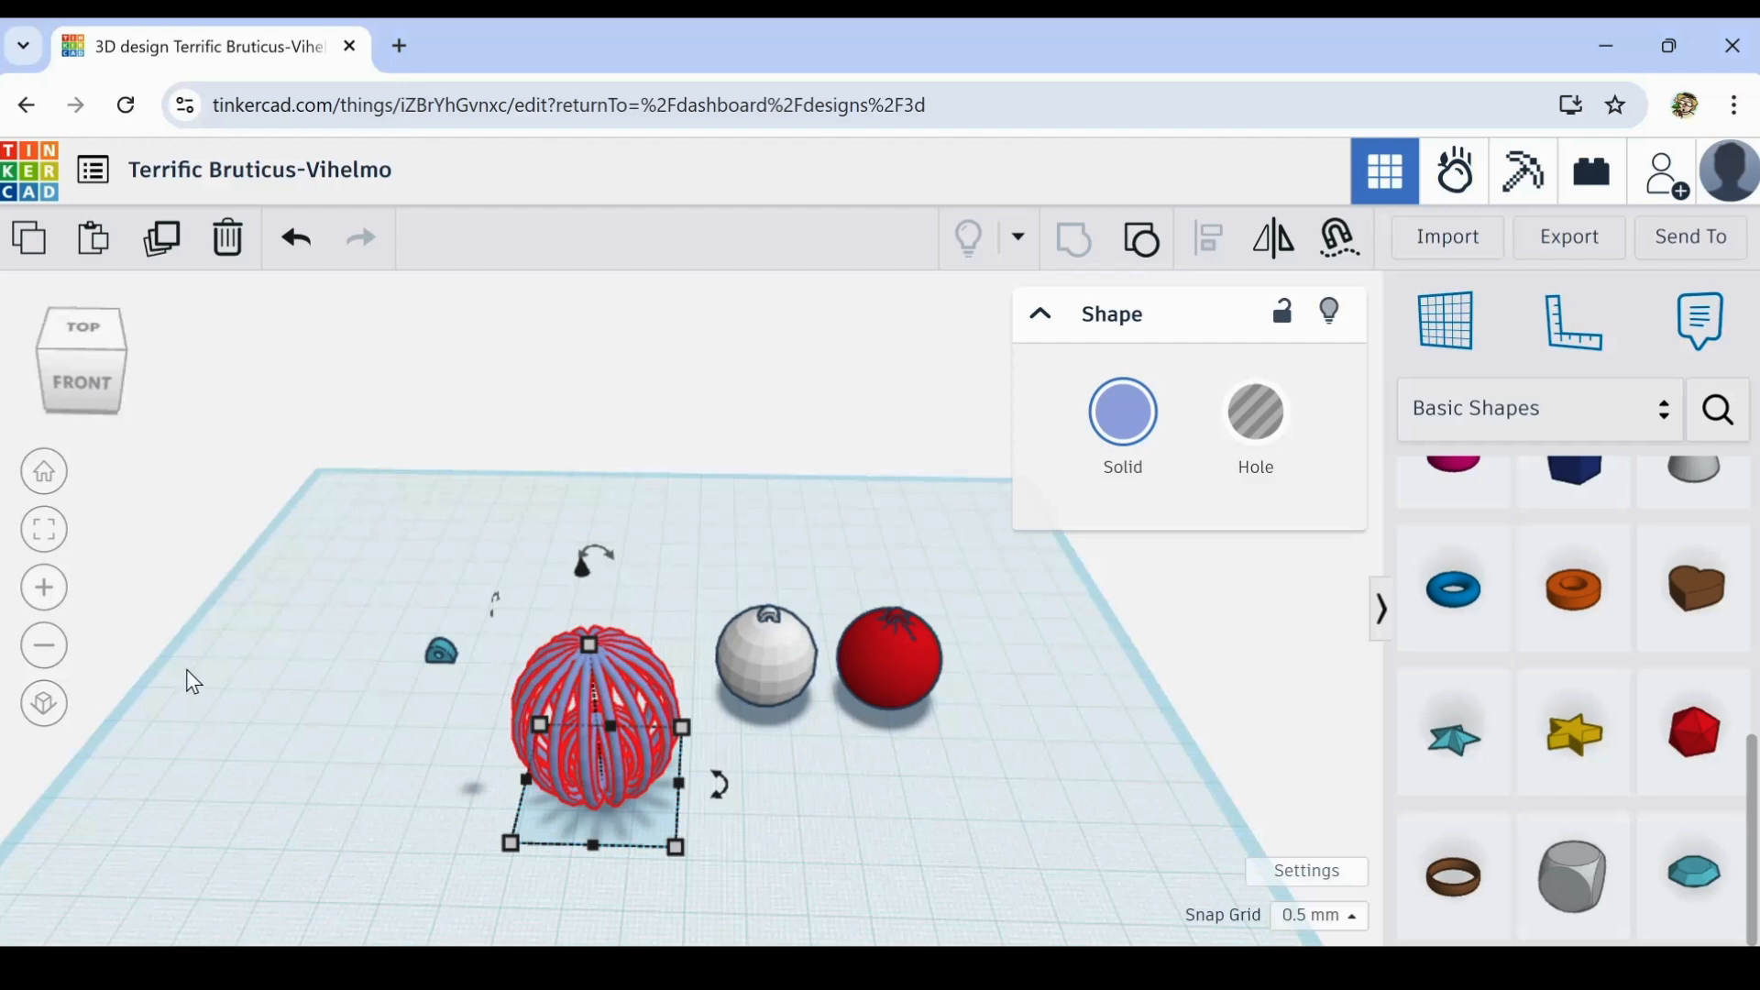
pyautogui.moveTo(841, 839); pyautogui.dragTo(849, 777, button='middle')
pyautogui.click(1334, 875)
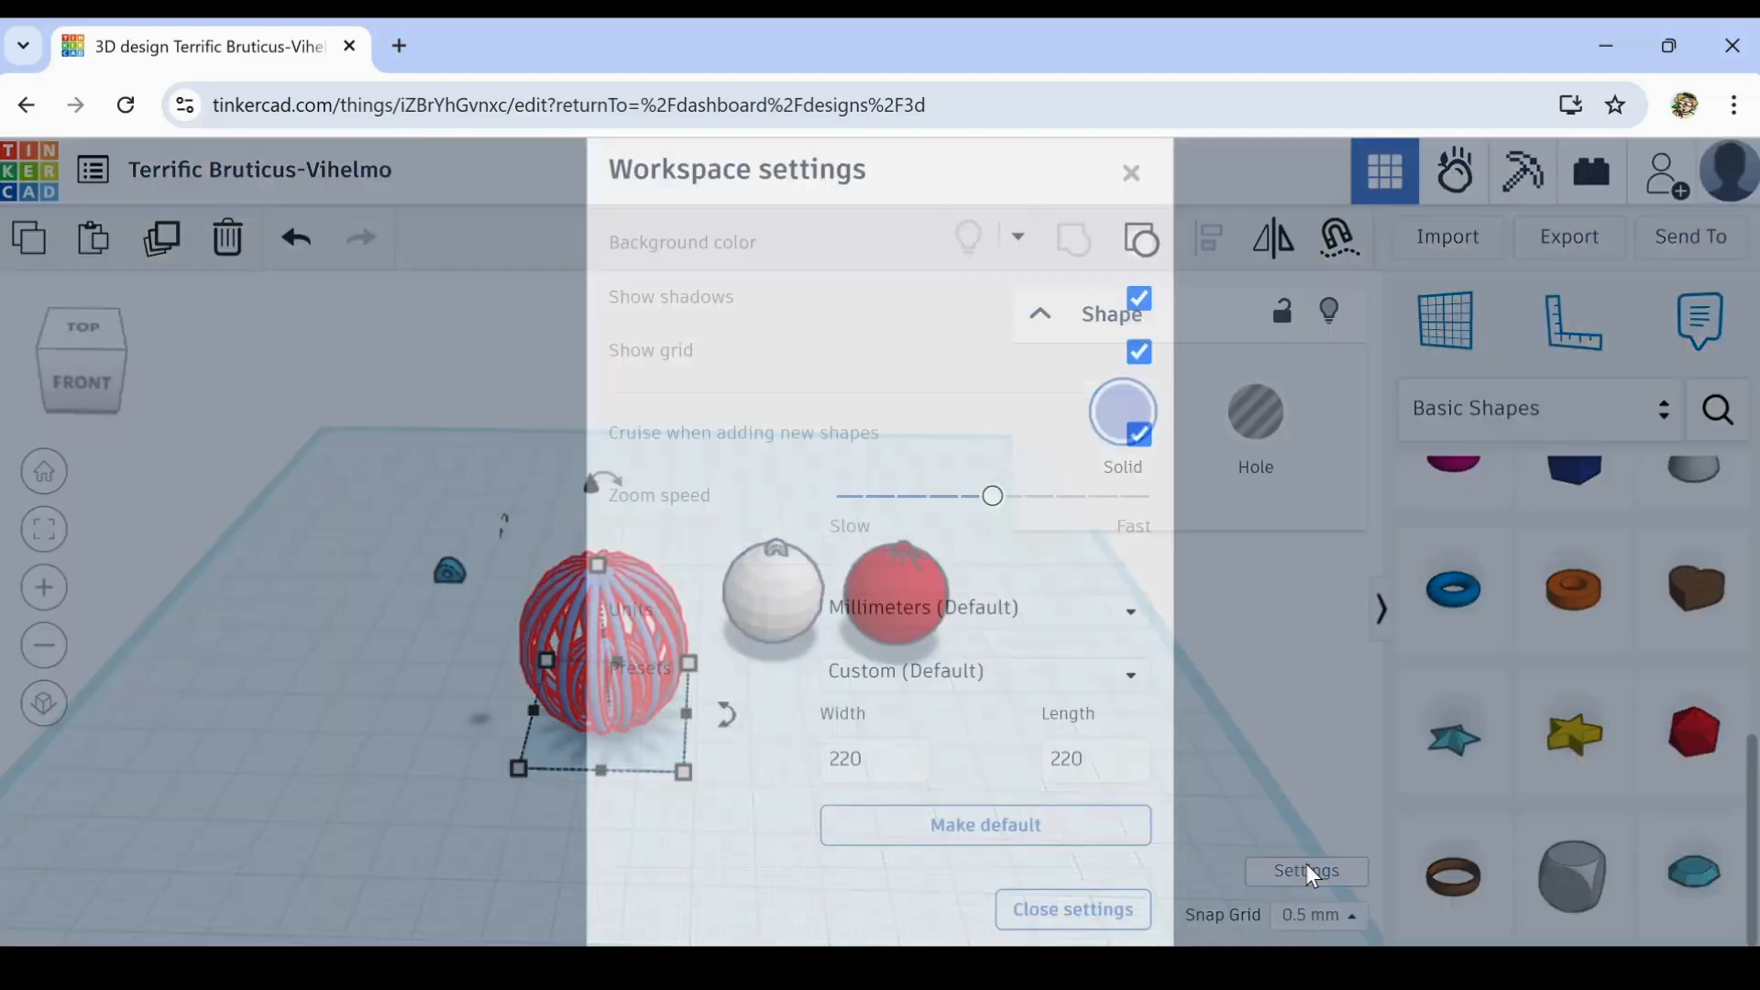
pyautogui.click(397, 766)
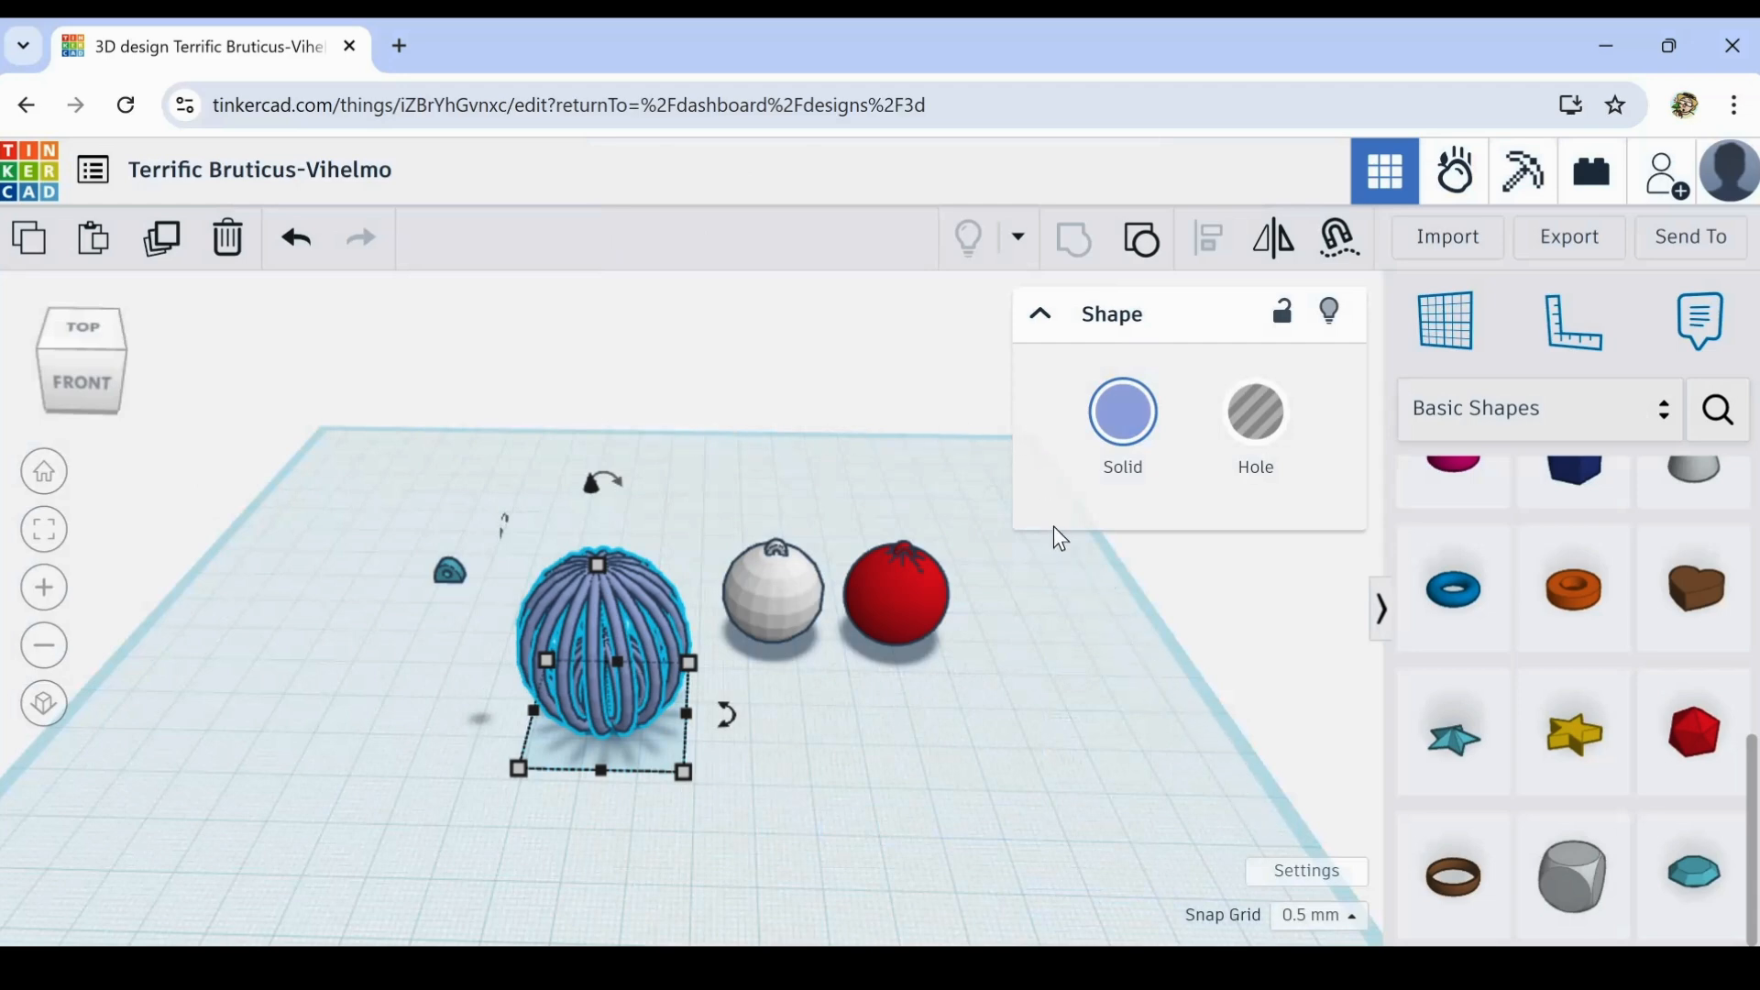
pyautogui.click(1312, 873)
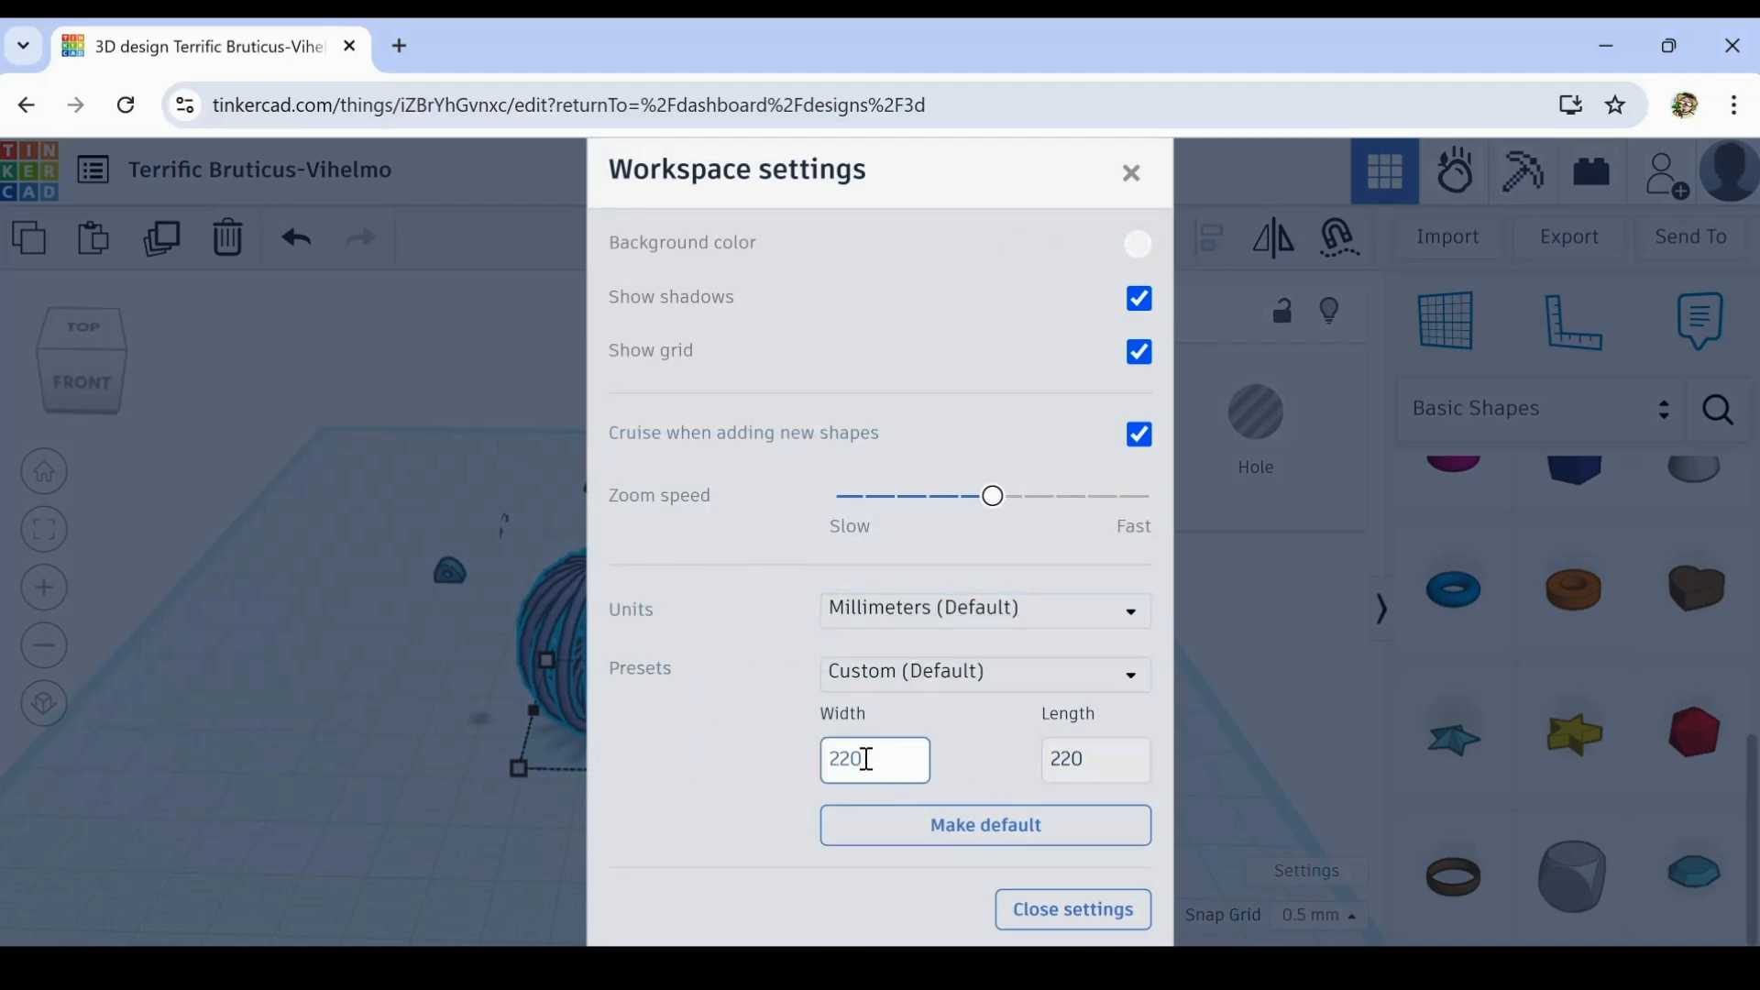
pyautogui.click(304, 751)
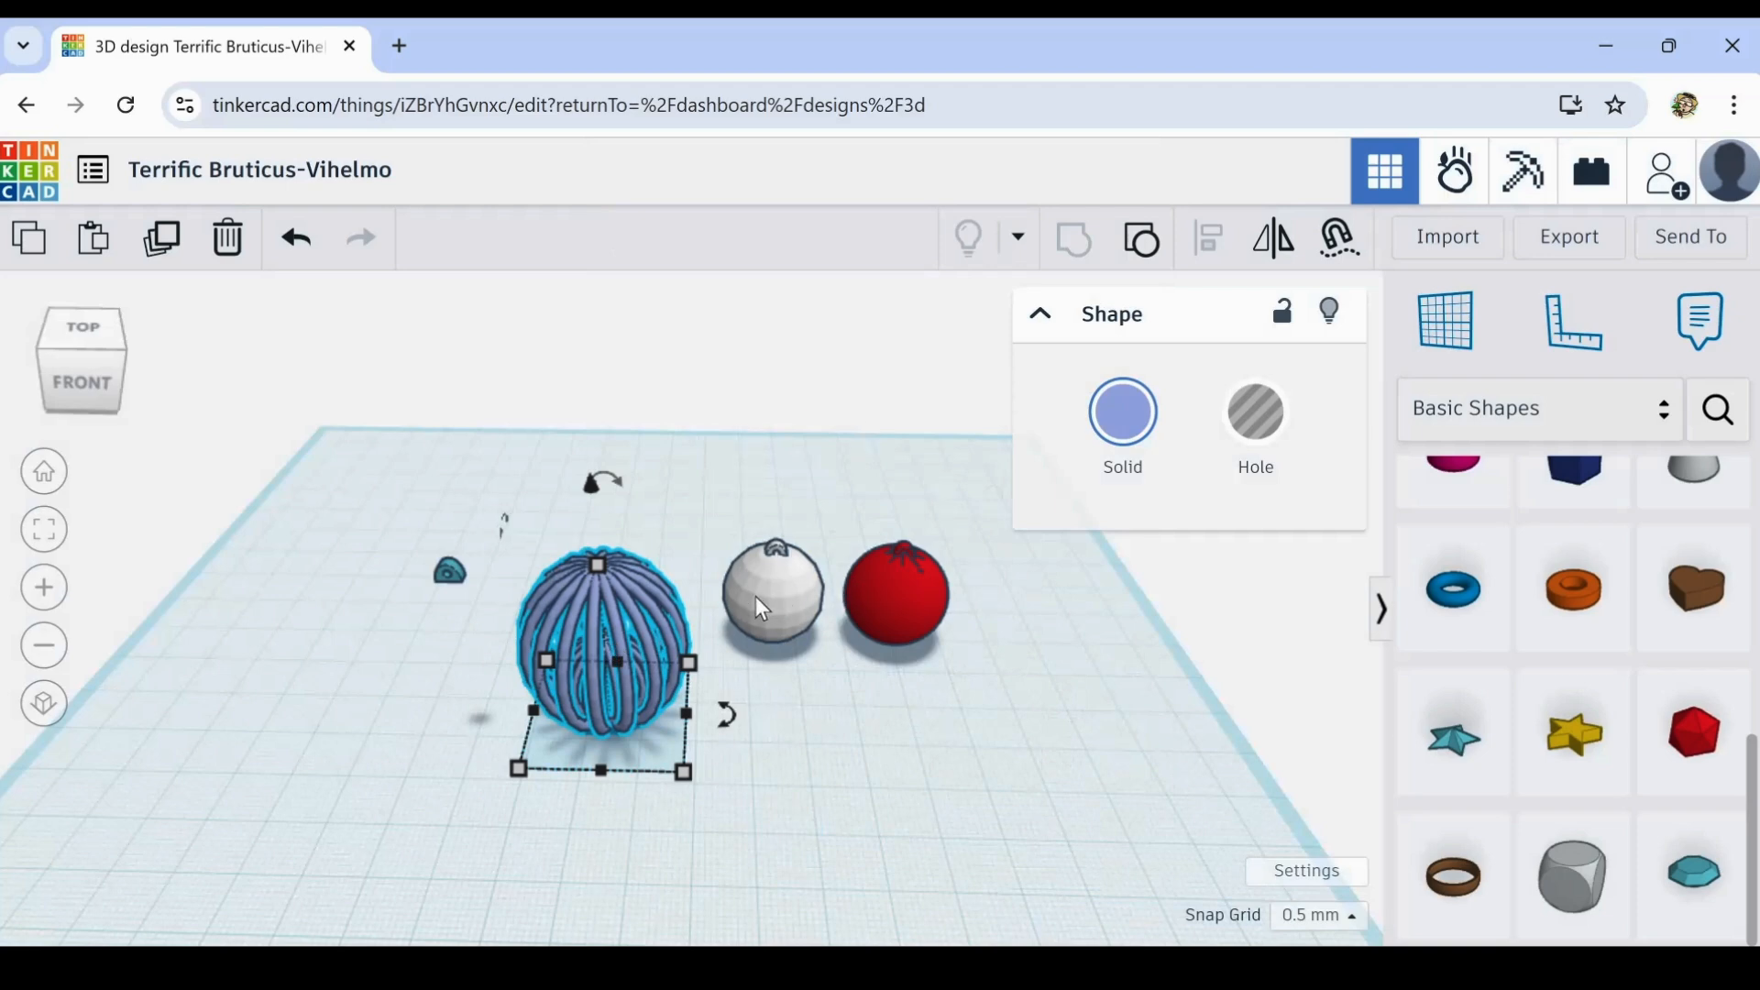
# - Nudge the teal hanging loop sideways in small steps until it sits at the top center of the cage
pyautogui.scroll(4, 612, 609)
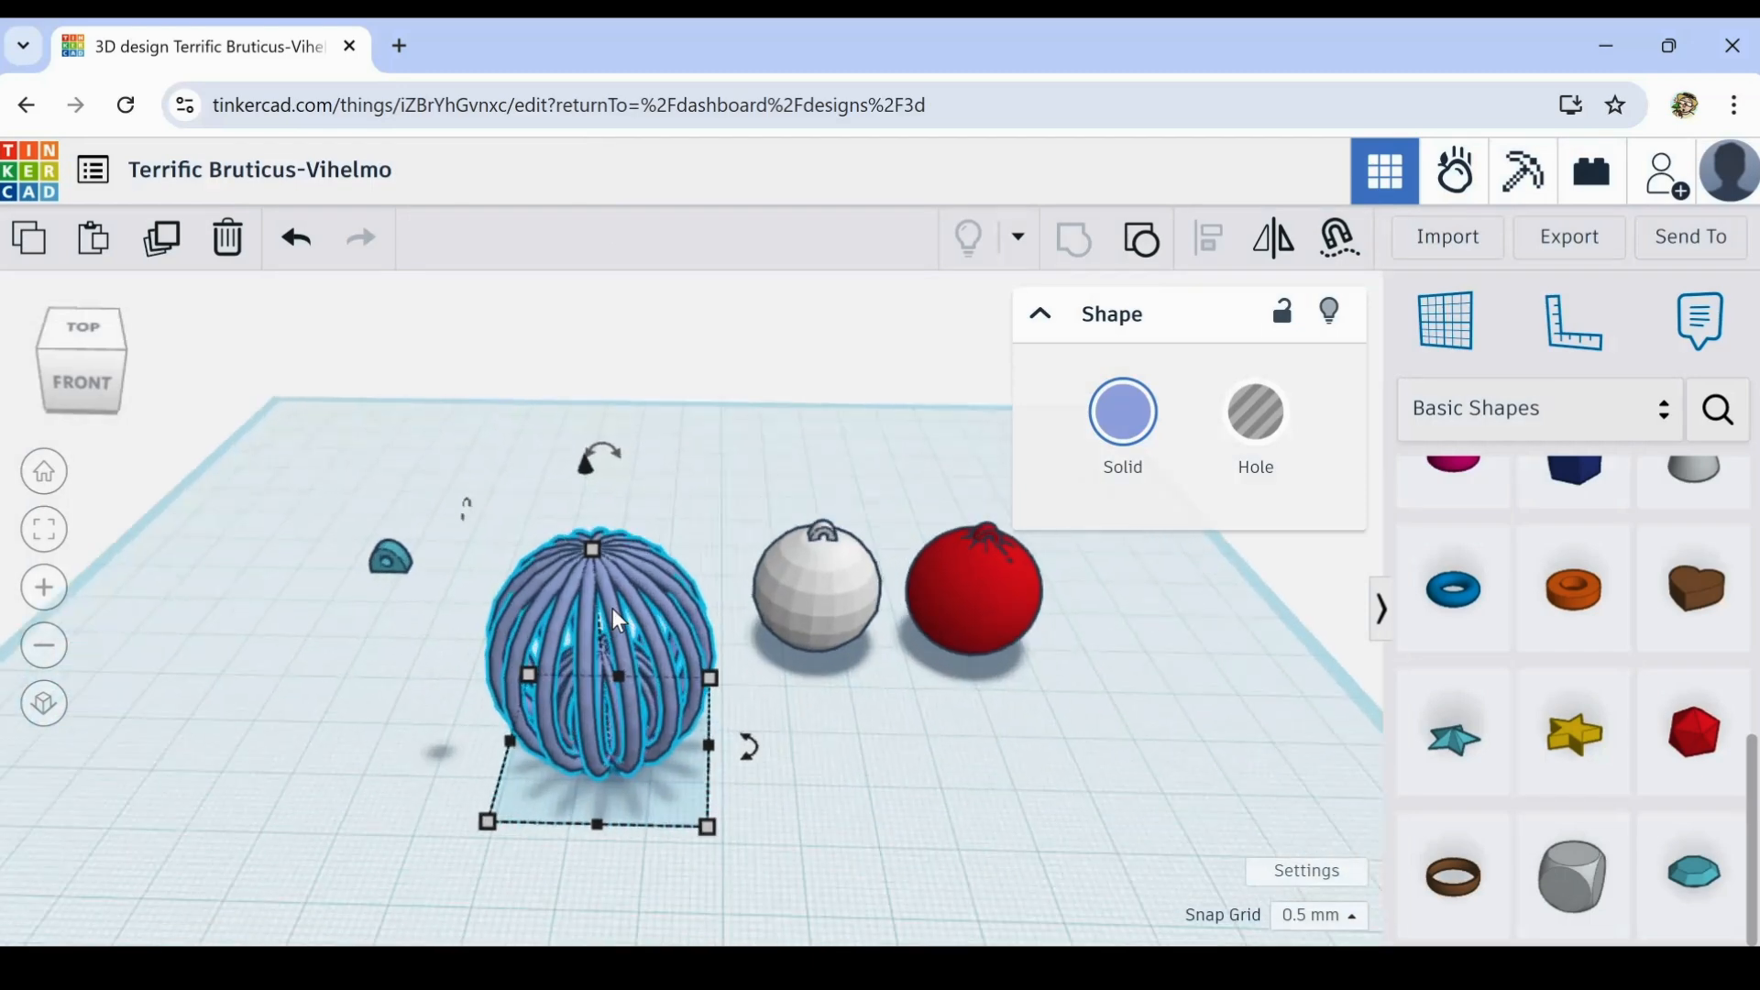
pyautogui.click(322, 780)
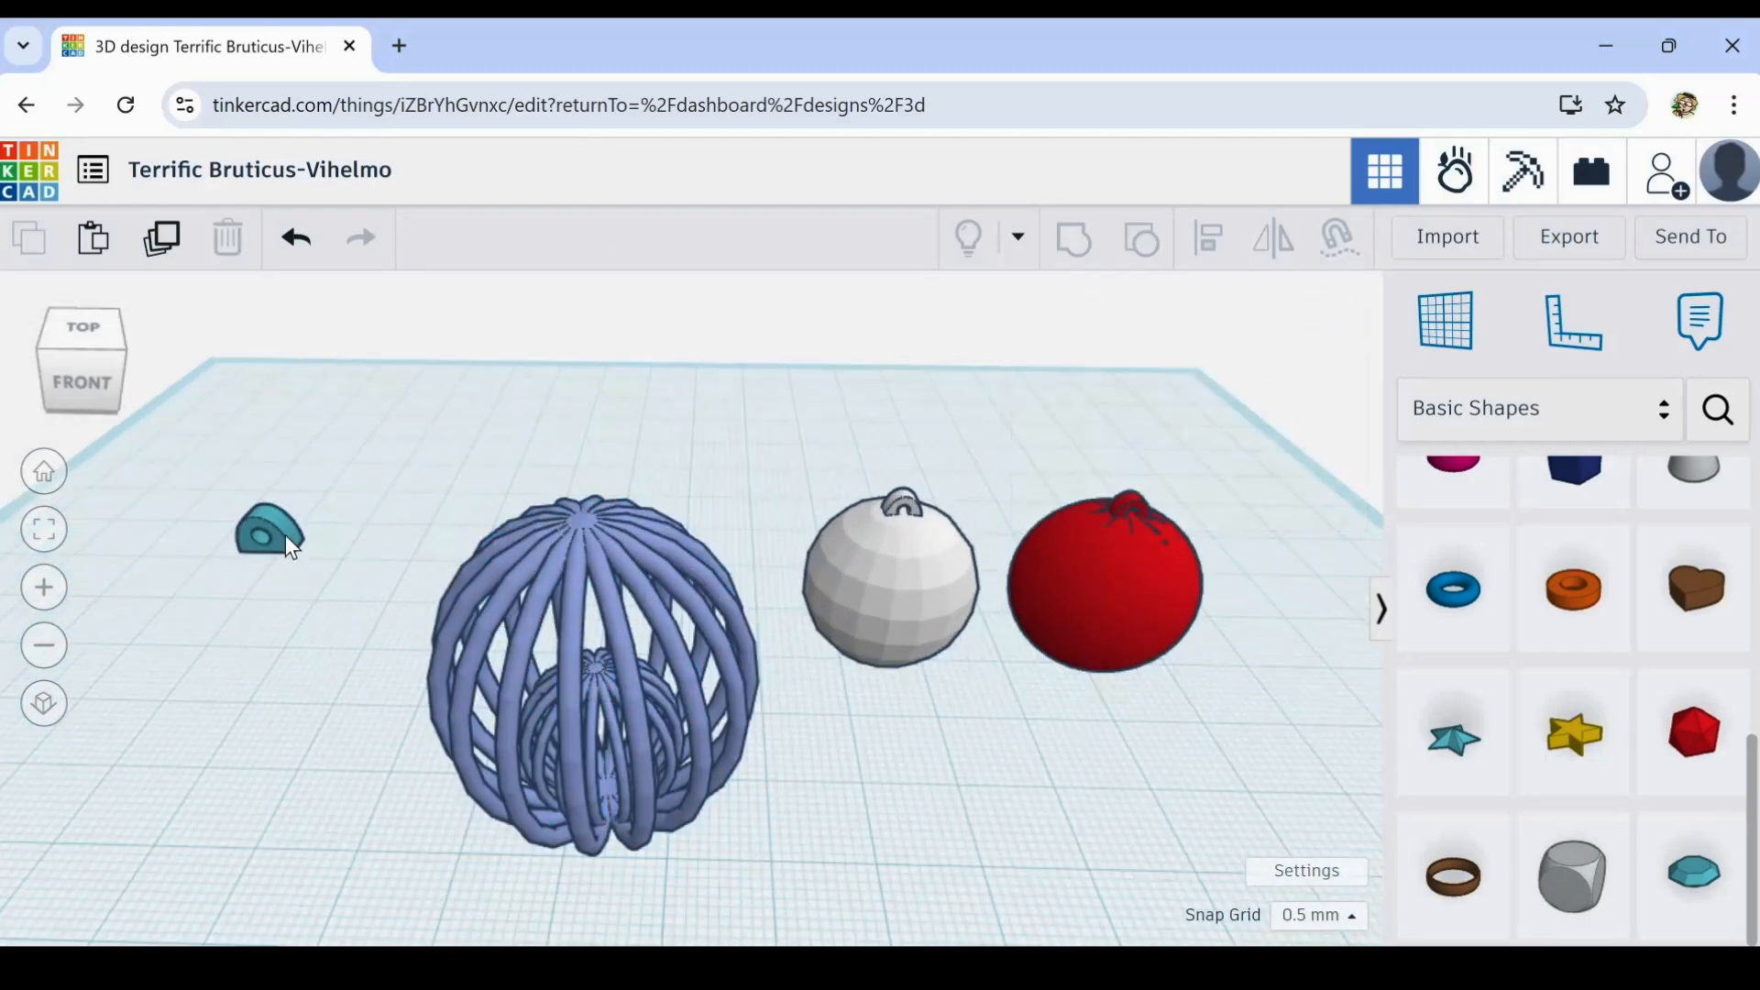
pyautogui.click(284, 539)
pyautogui.press('Right')
pyautogui.press('Right')
pyautogui.press('Right')
pyautogui.press('Right')
pyautogui.press('Right')
pyautogui.press('Right')
pyautogui.press('Right')
pyautogui.press('Right')
pyautogui.press('Right')
pyautogui.press('Right')
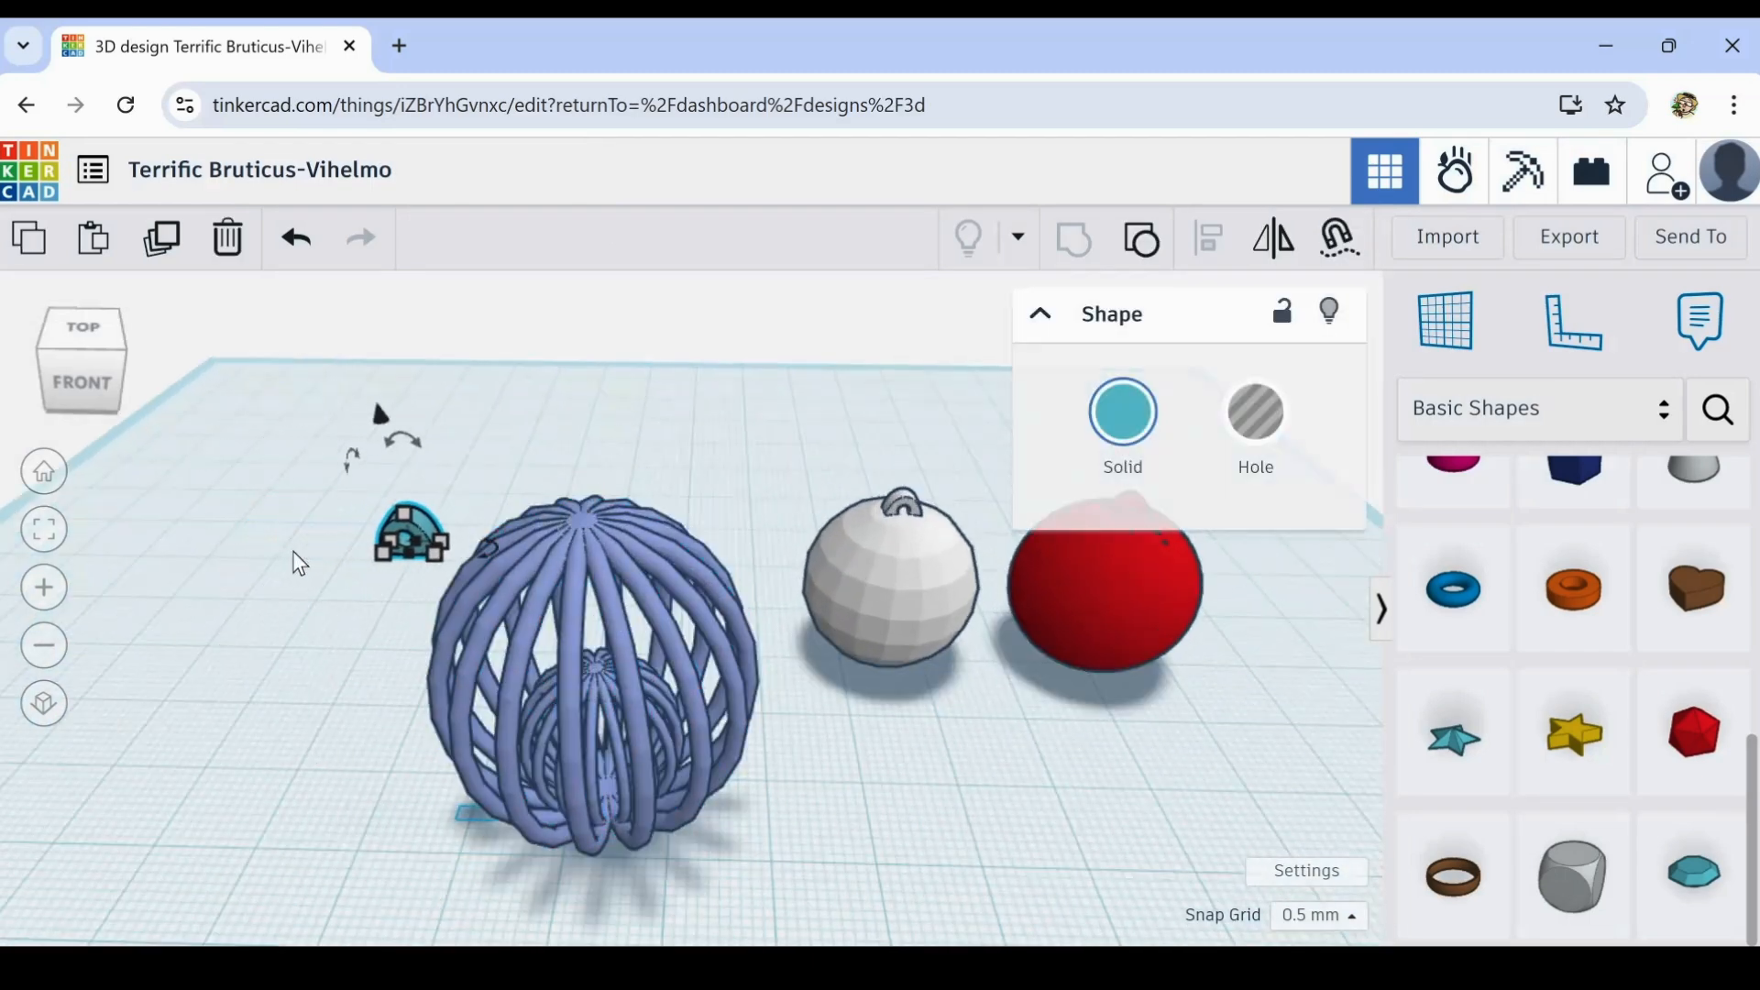
pyautogui.press('Right')
pyautogui.press('Right')
pyautogui.press('Right')
pyautogui.press('Right')
pyautogui.press('Right')
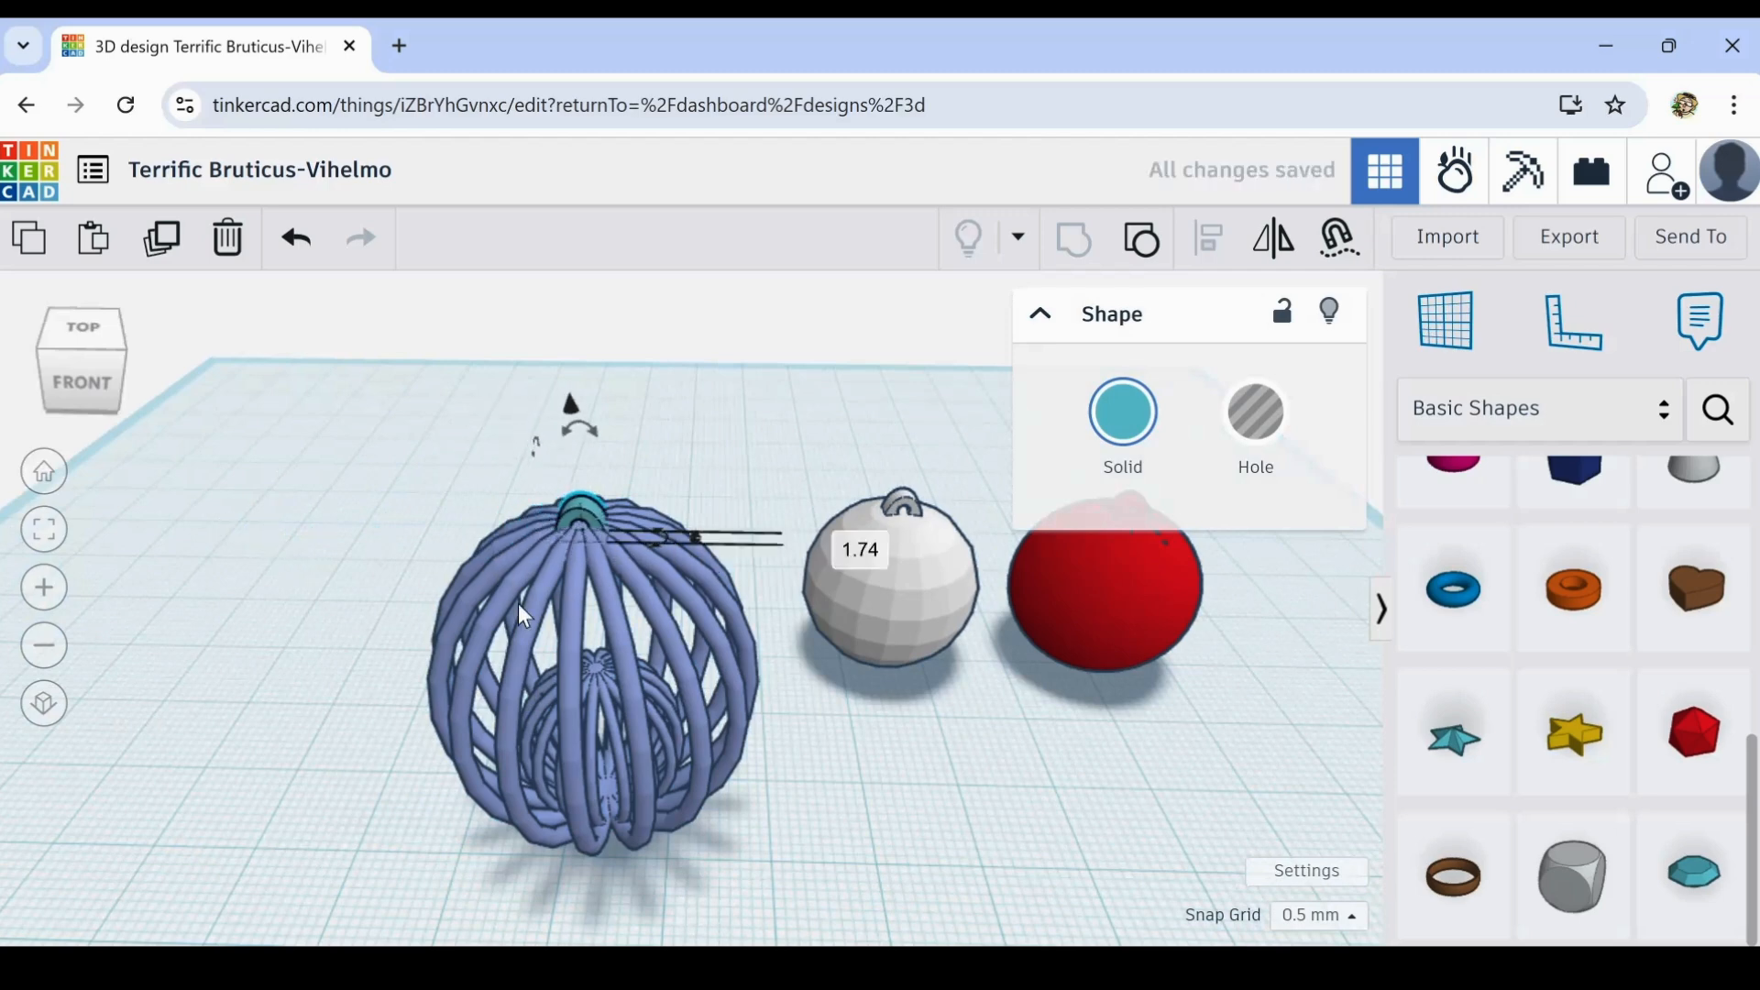
pyautogui.press('Escape')
# - Align the teal hanging loop to the cage's center in width and depth and group both into one shape
pyautogui.moveTo(691, 522); pyautogui.dragTo(601, 336, button='right')
pyautogui.moveTo(539, 443); pyautogui.dragTo(632, 502)
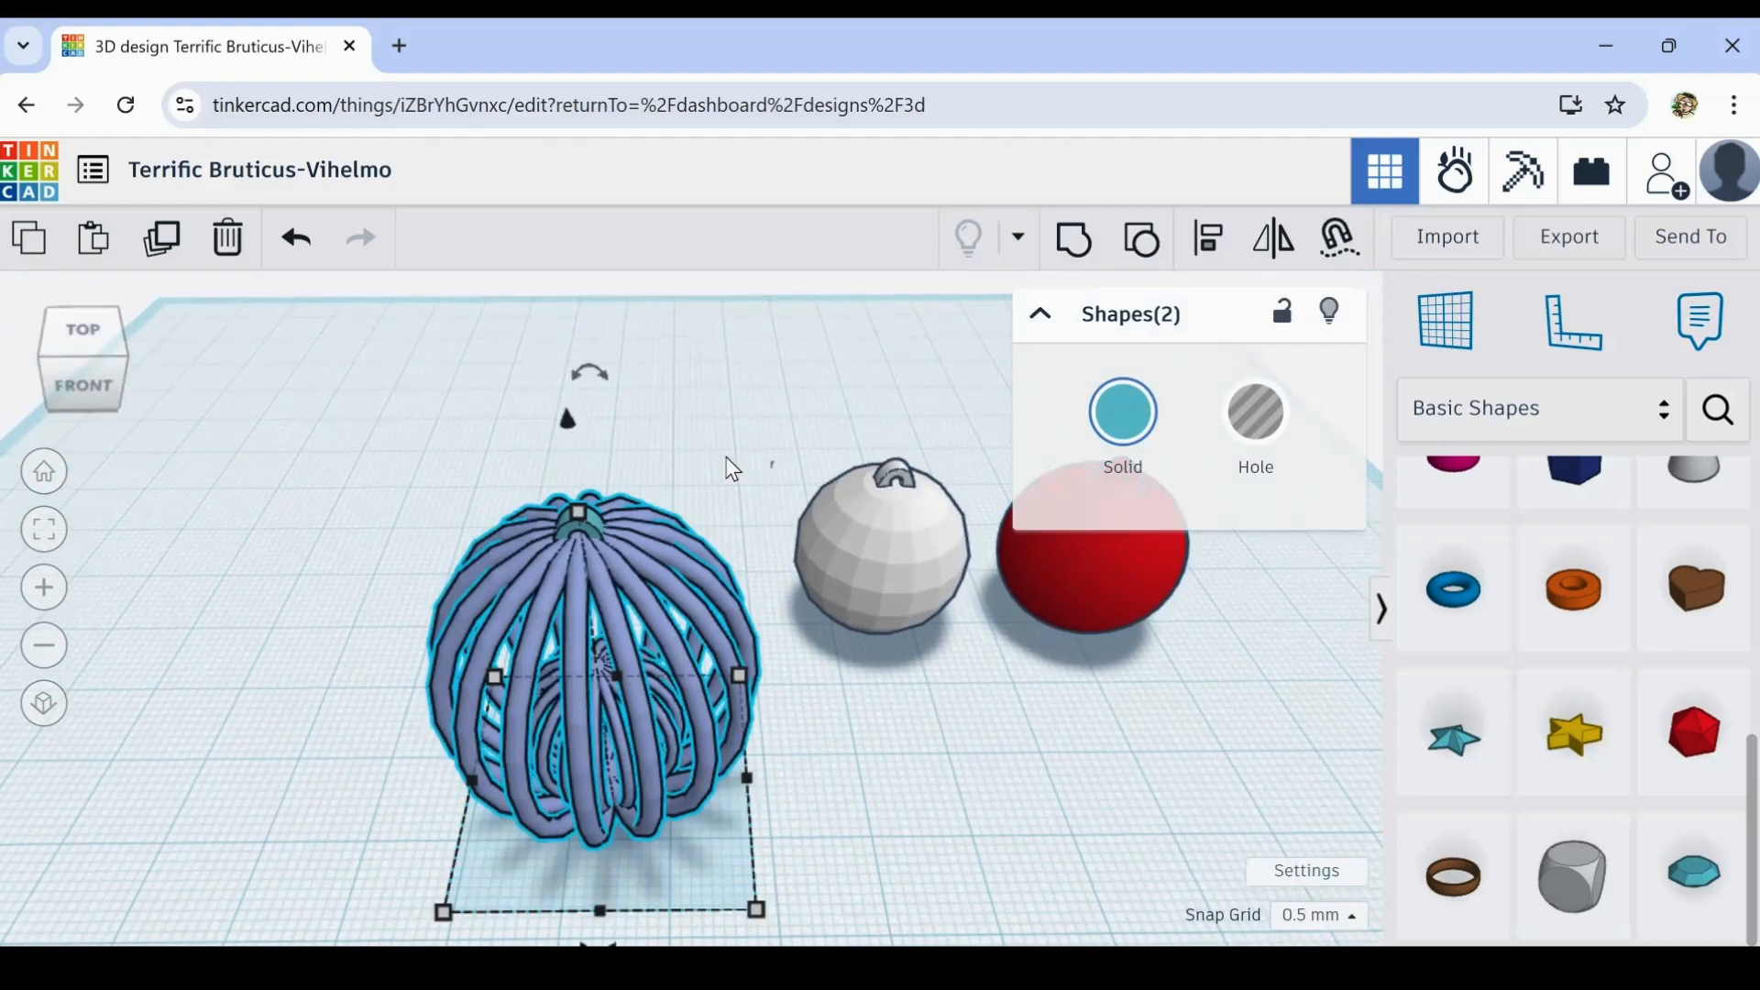
pyautogui.click(1208, 240)
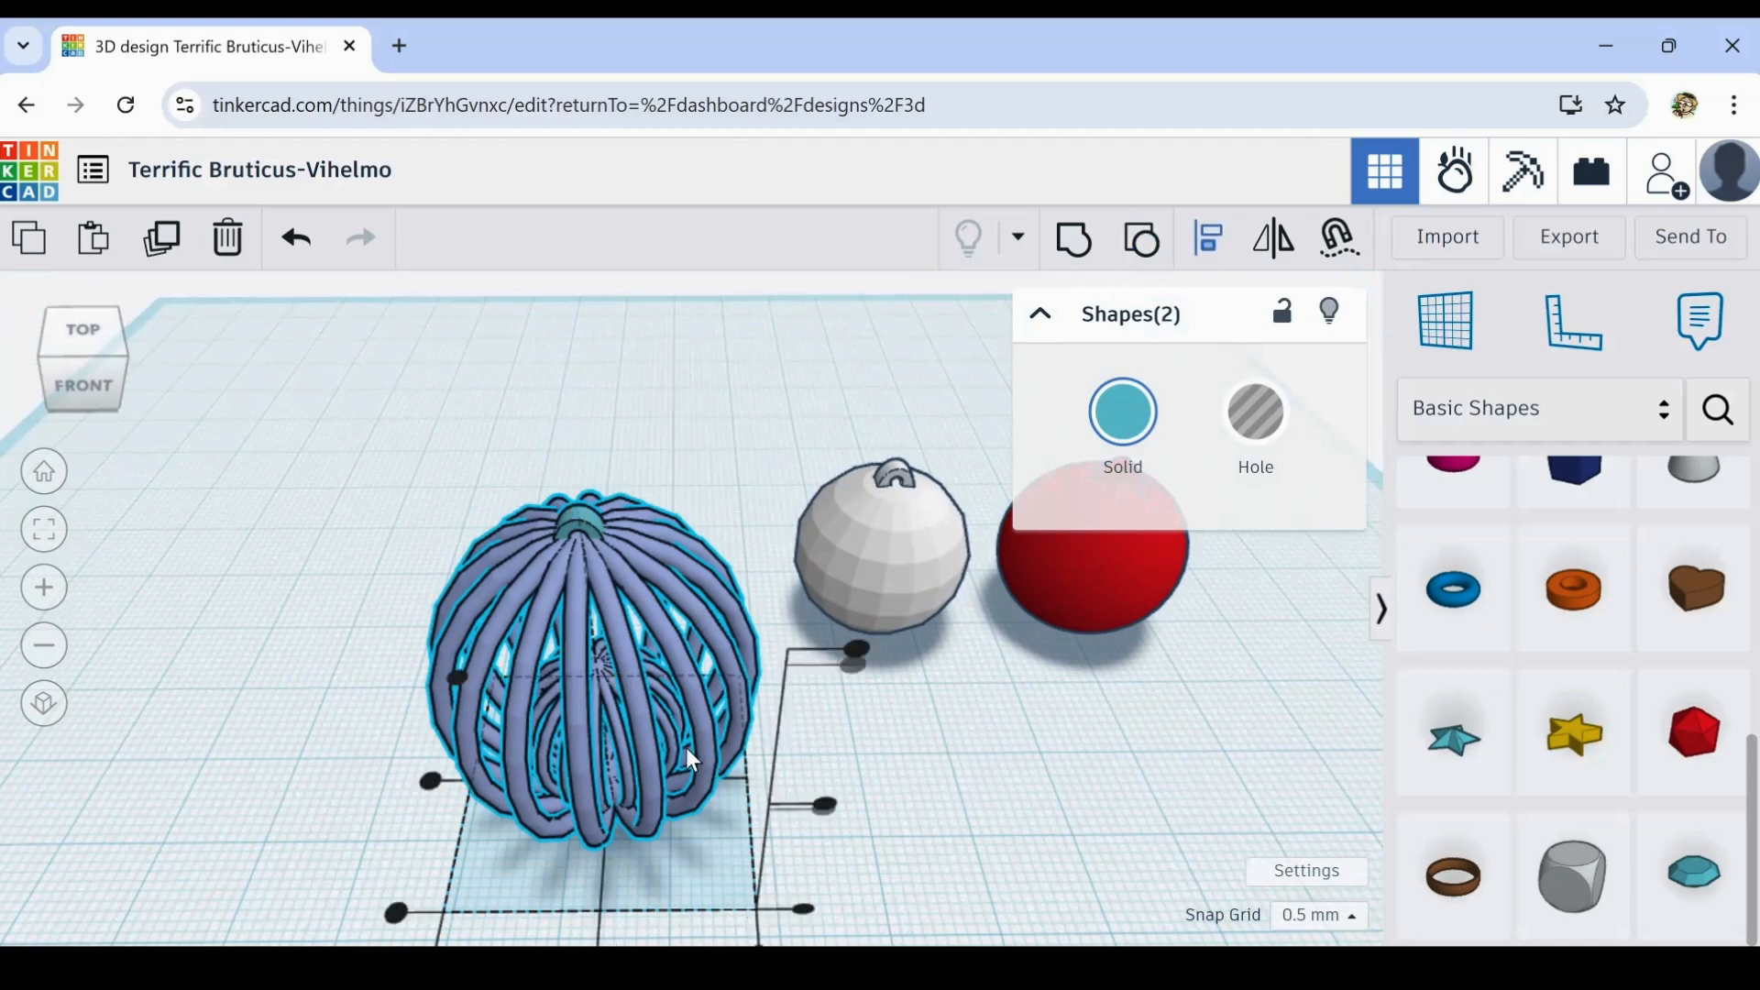
pyautogui.moveTo(1027, 793)
pyautogui.mouseDown()
pyautogui.moveTo(1019, 658)
pyautogui.moveTo(1009, 797)
pyautogui.mouseUp()
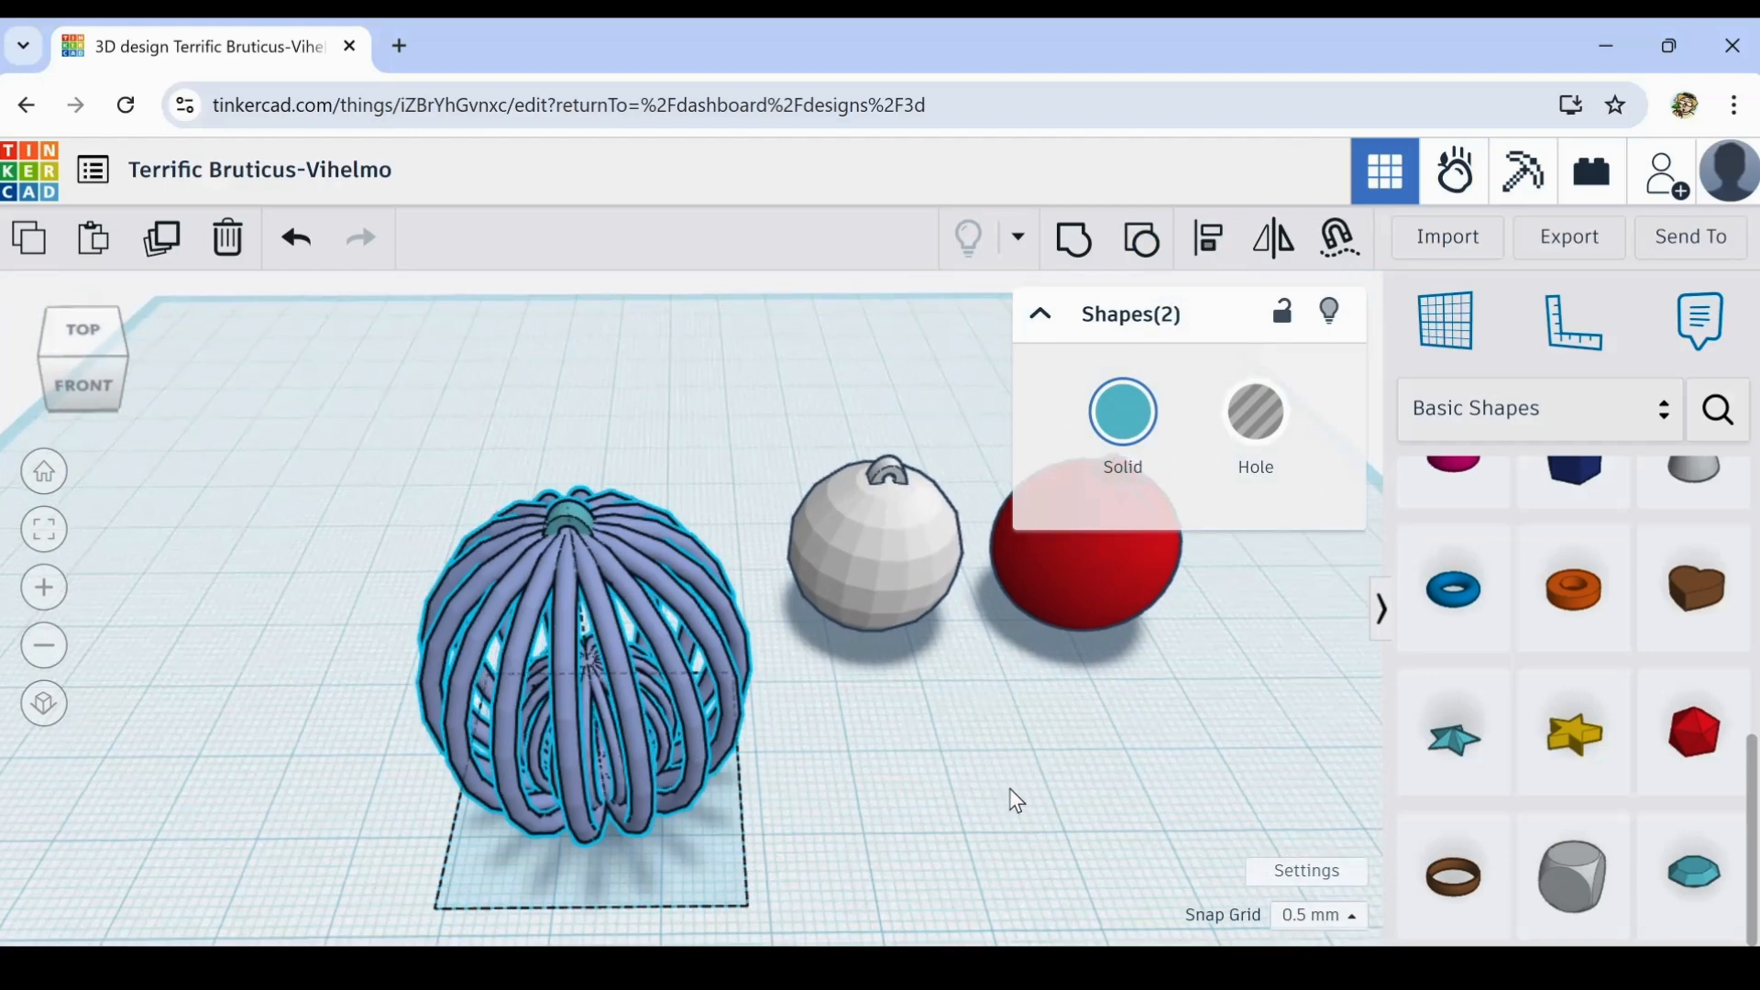
pyautogui.press('f')
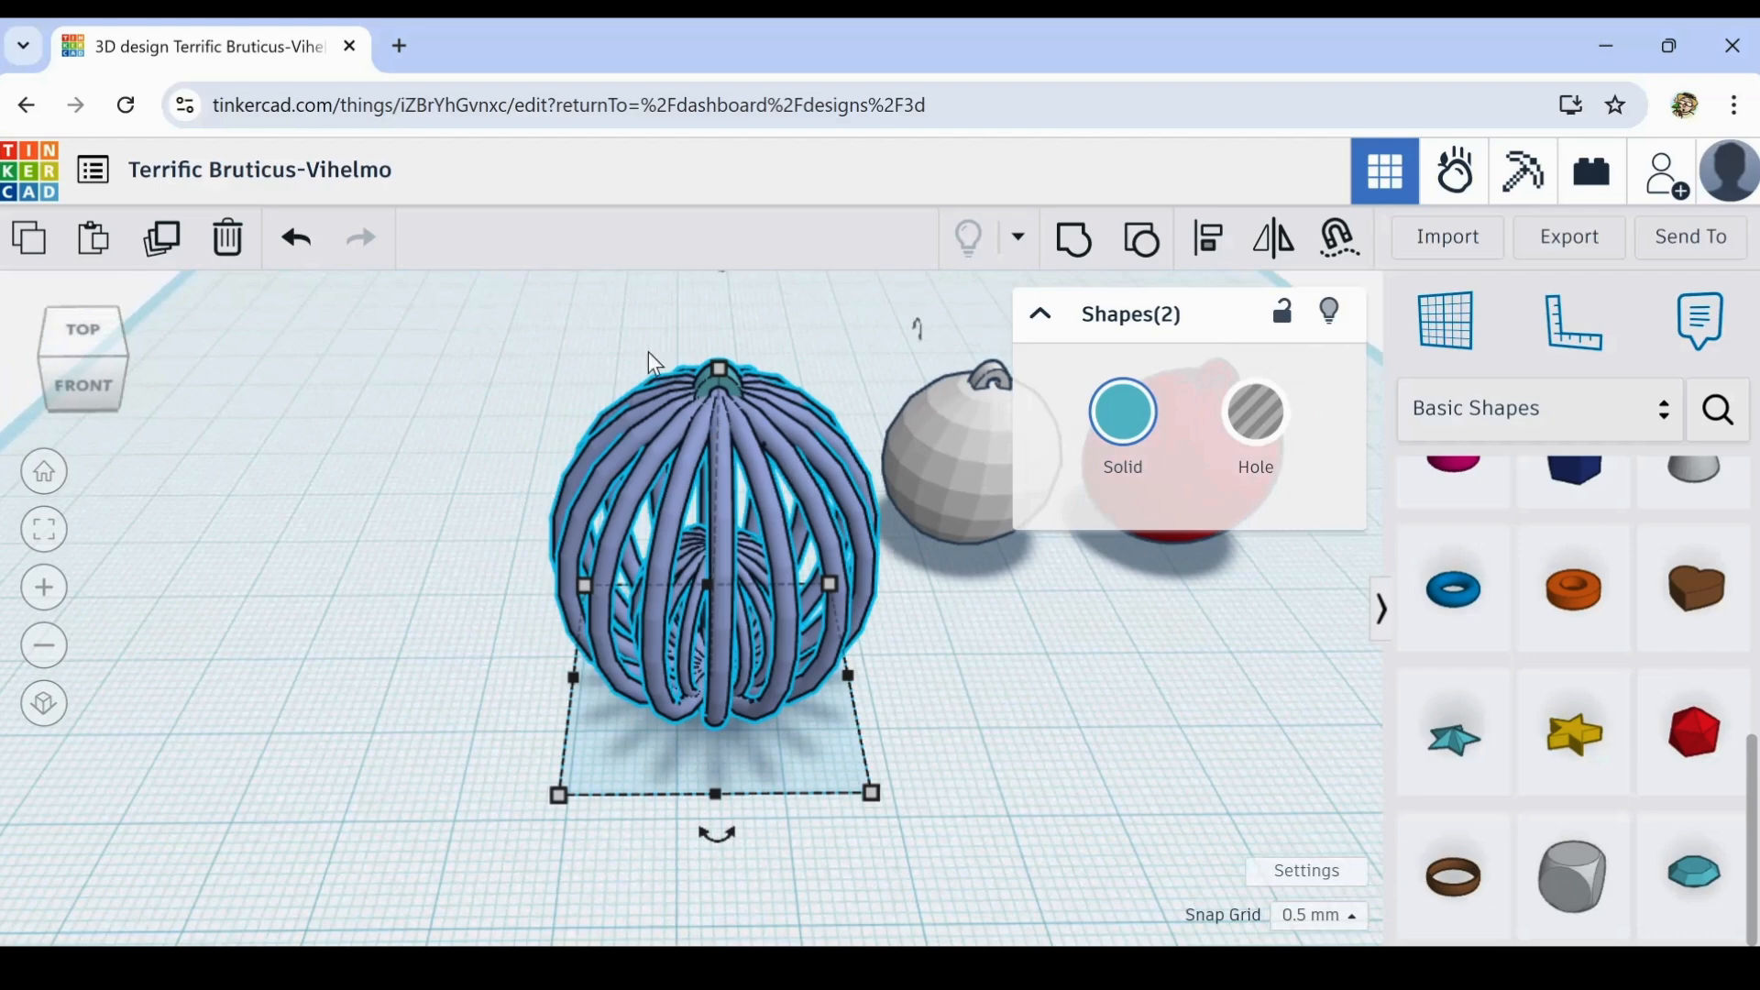
pyautogui.click(1208, 240)
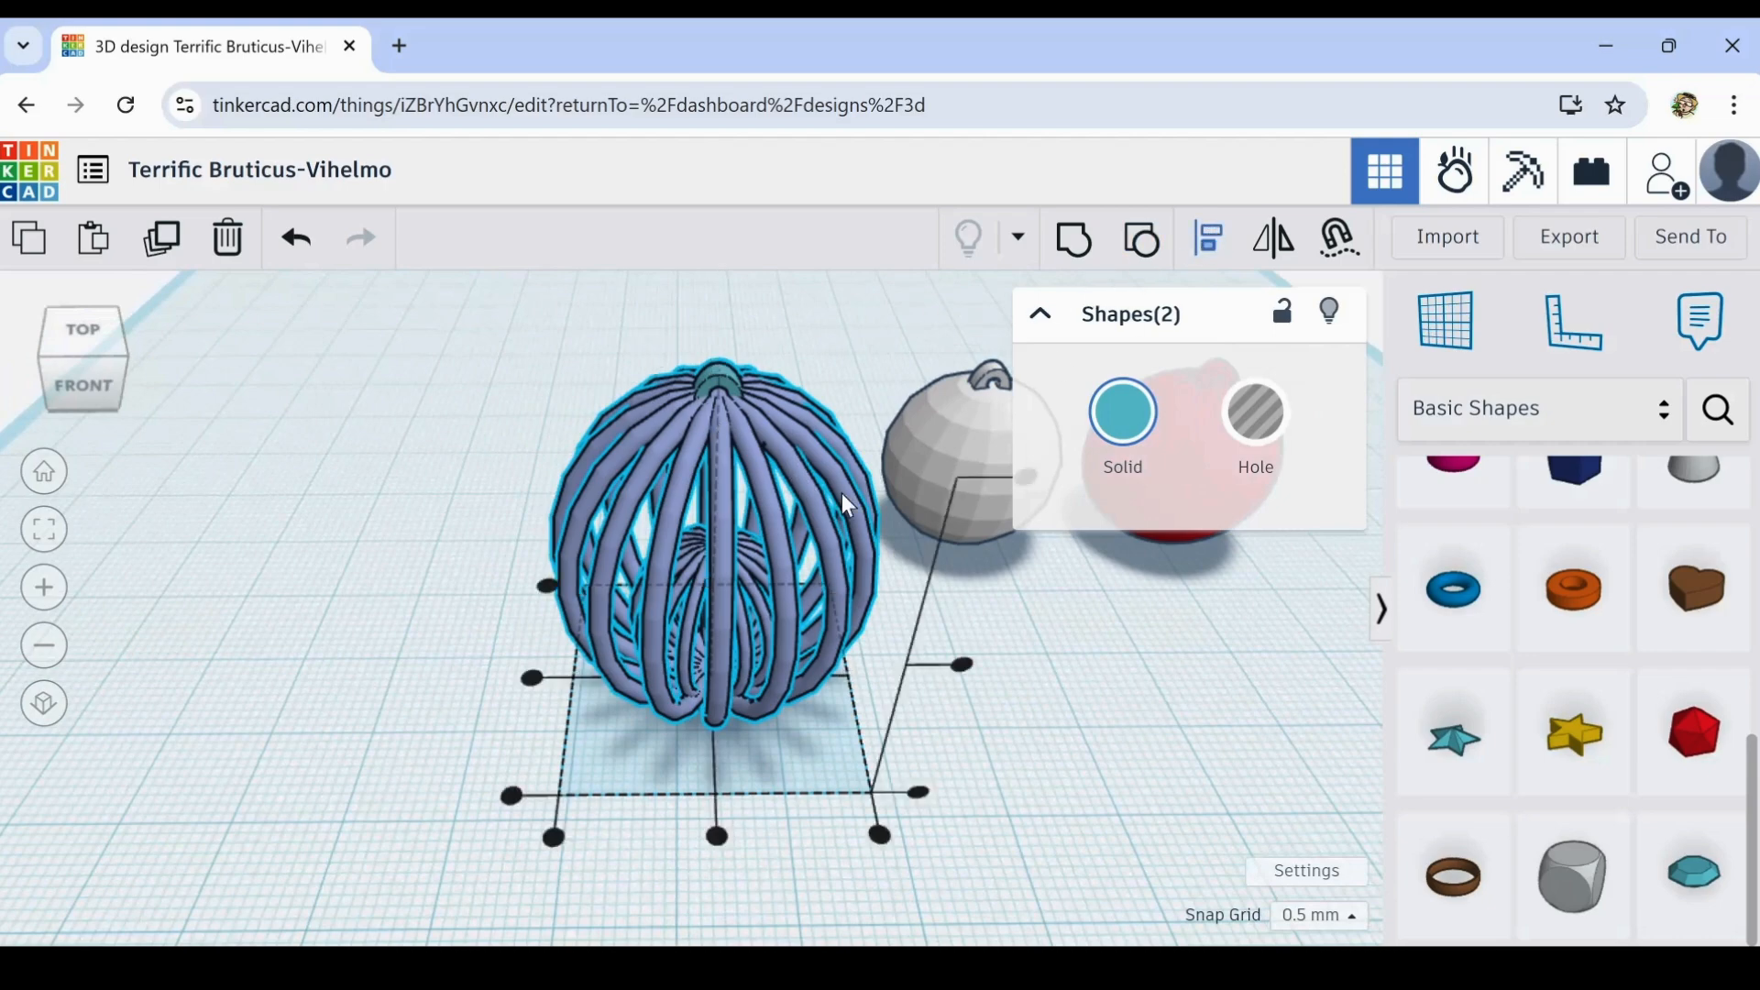
pyautogui.click(530, 678)
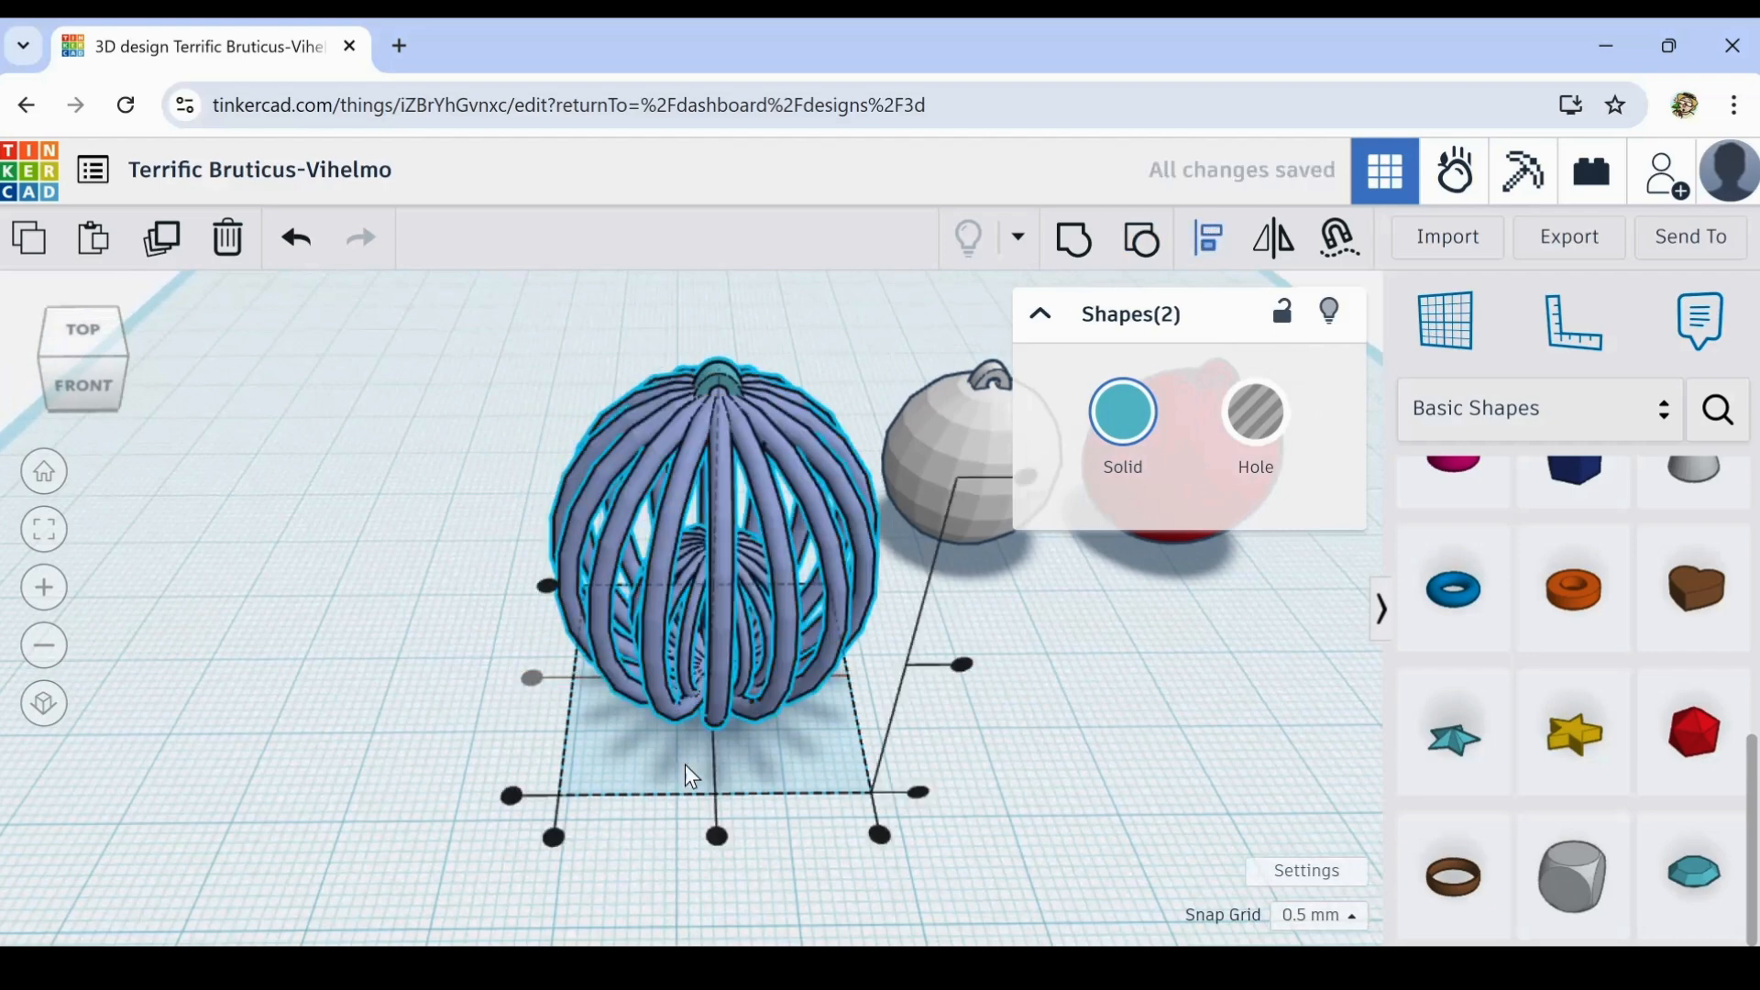
pyautogui.click(722, 835)
pyautogui.click(1063, 241)
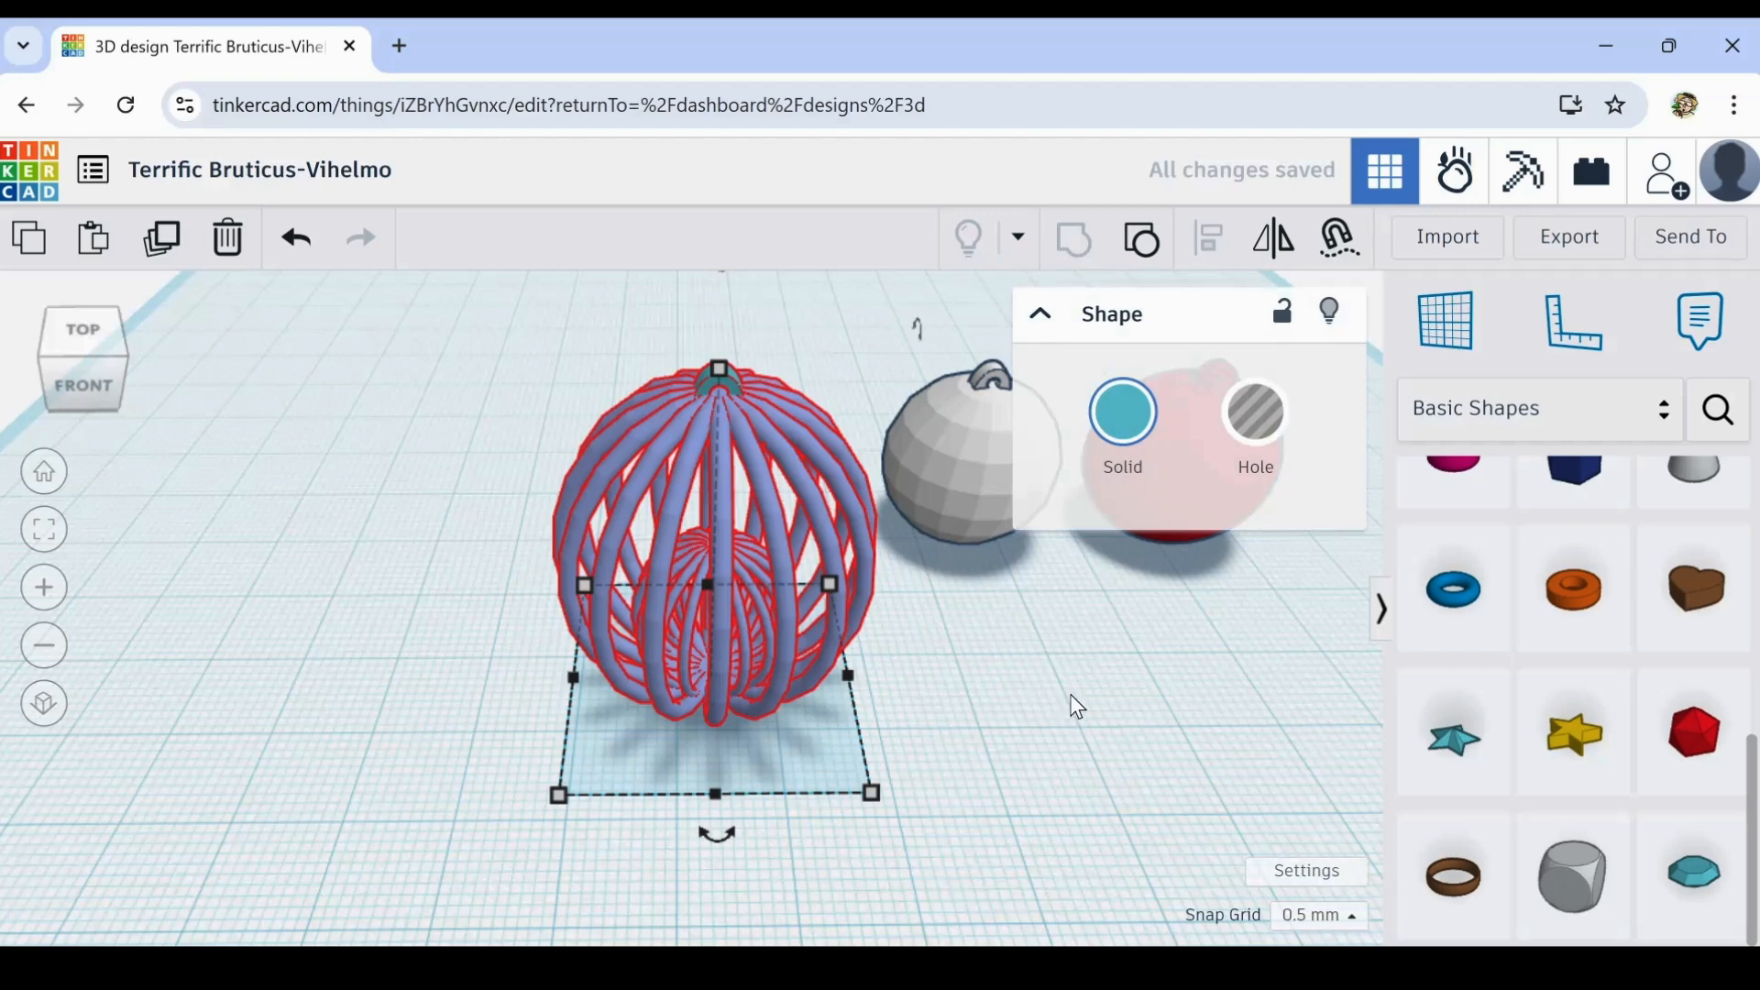
# - Shift the cage ornament back slightly, then enlarge the white and red balls together proportionally and move them behind it
pyautogui.moveTo(1070, 695); pyautogui.dragTo(899, 766, button='middle')
pyautogui.moveTo(827, 768)
pyautogui.mouseDown(button='right')
pyautogui.moveTo(852, 706)
pyautogui.moveTo(843, 746)
pyautogui.mouseUp(button='right')
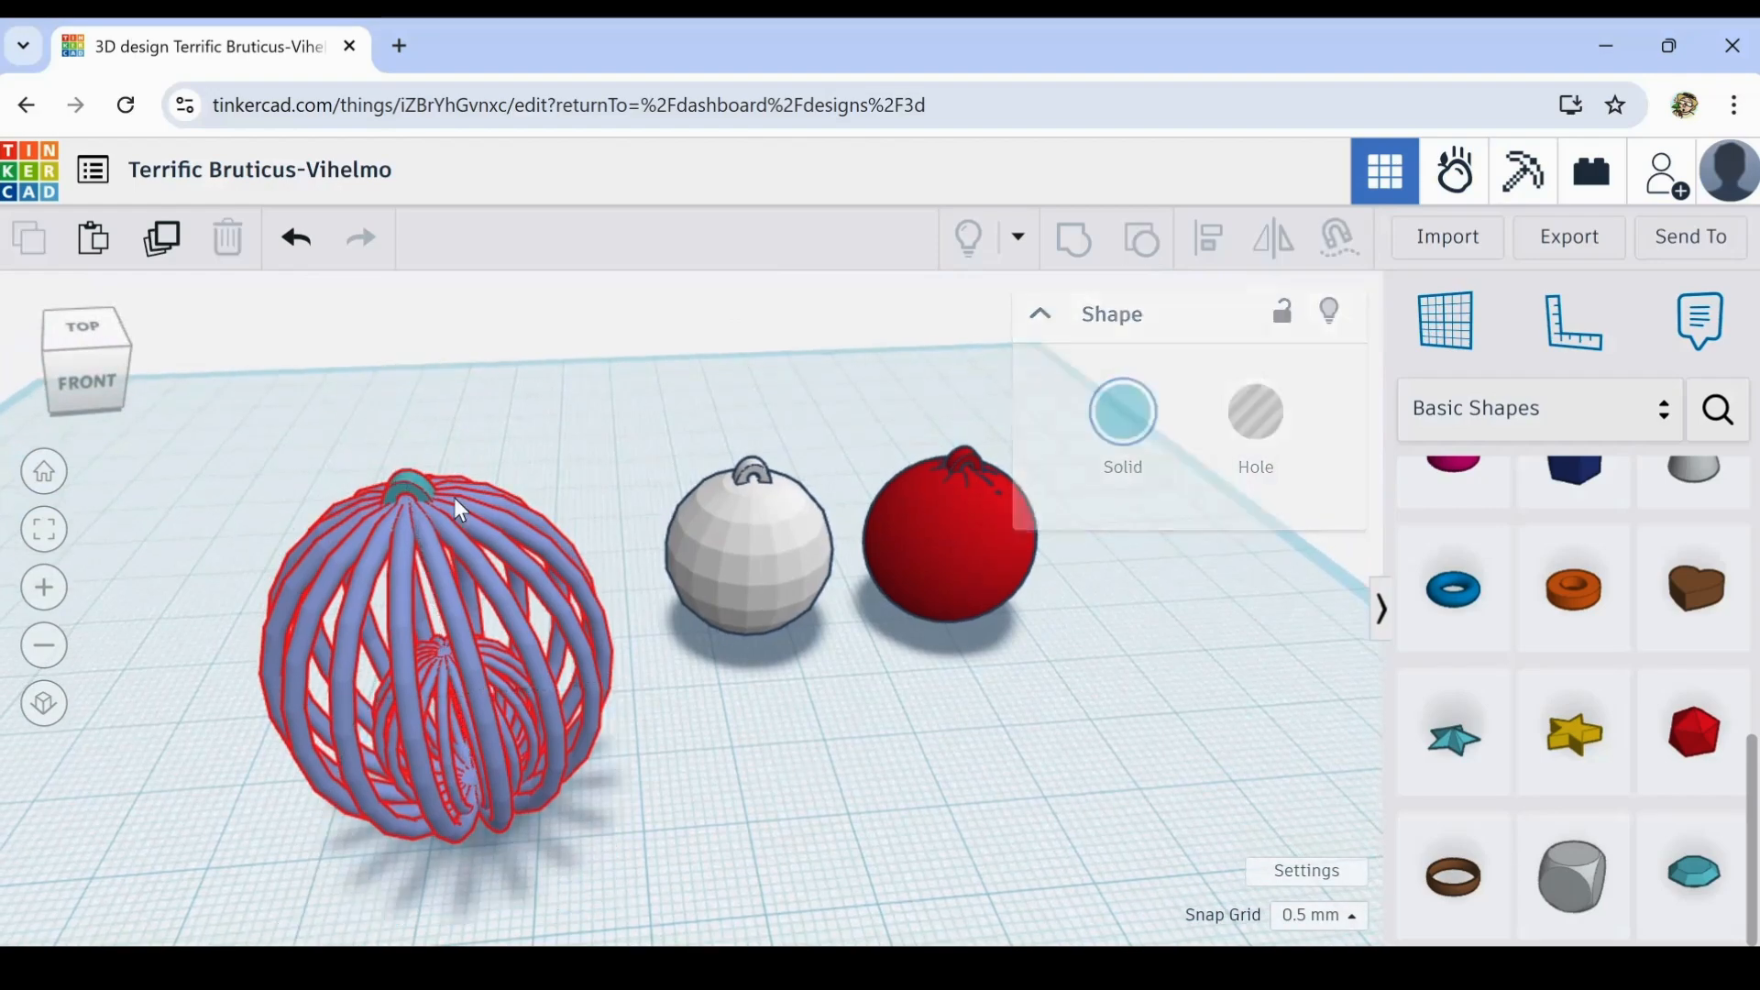
pyautogui.moveTo(413, 480); pyautogui.dragTo(436, 448)
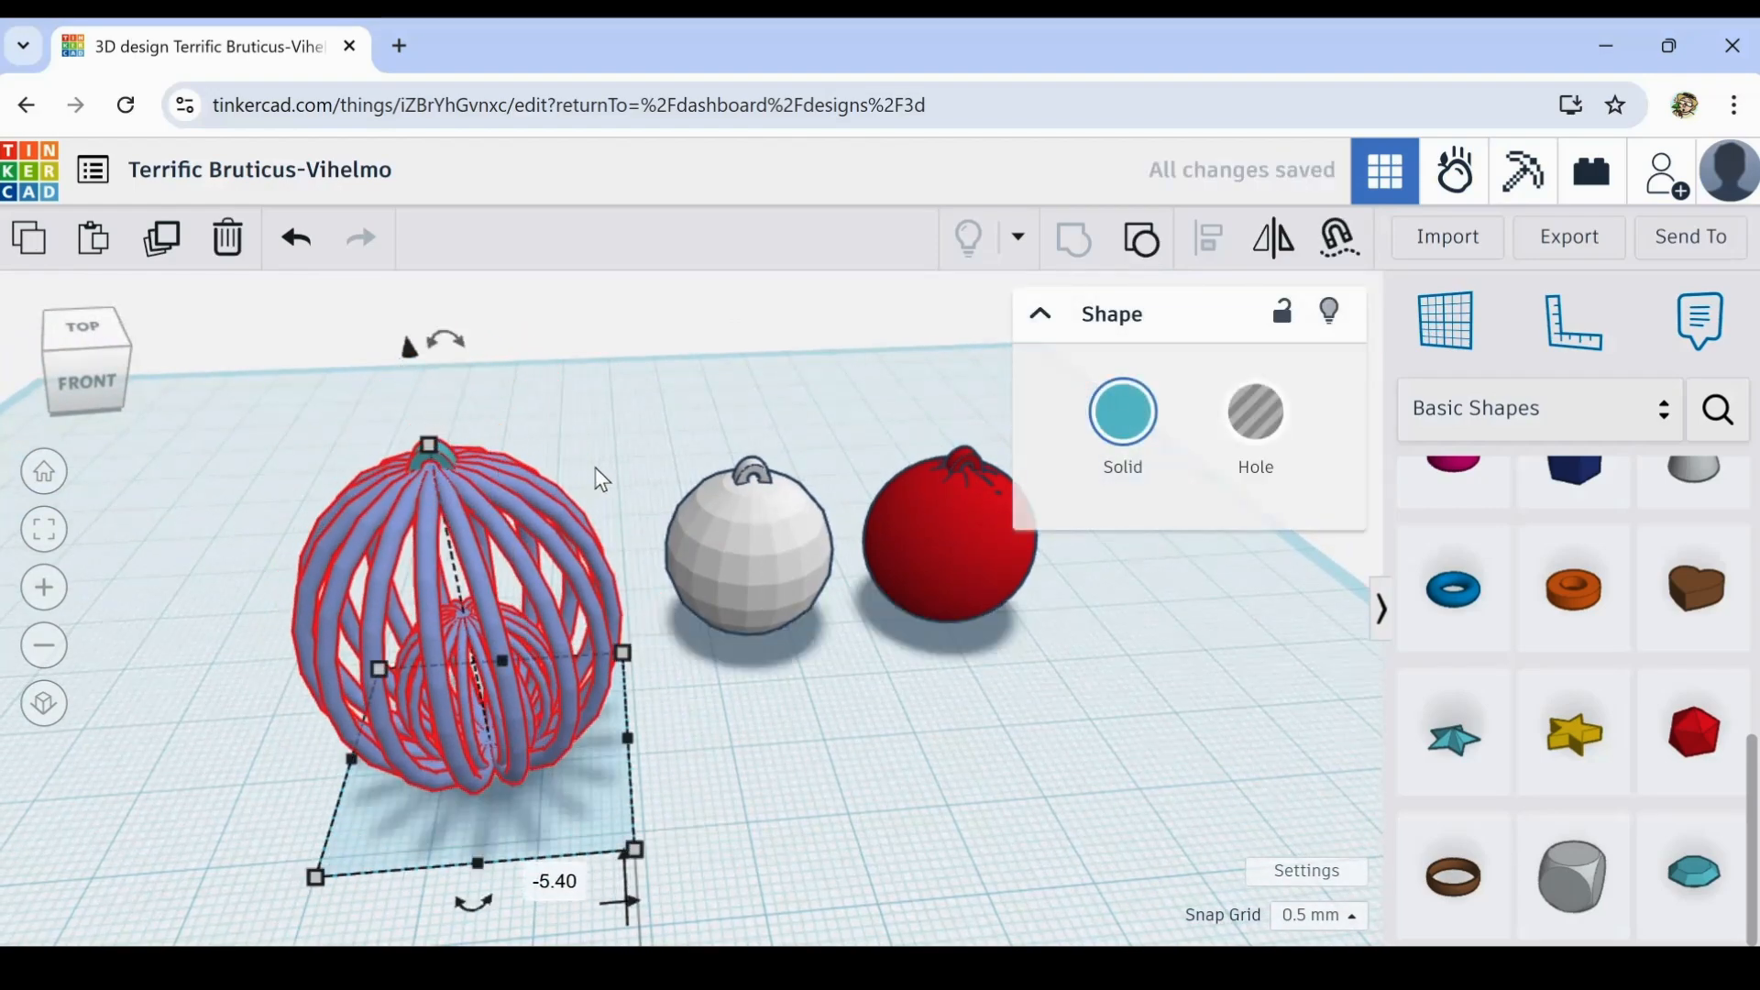
pyautogui.moveTo(723, 413); pyautogui.dragTo(946, 605)
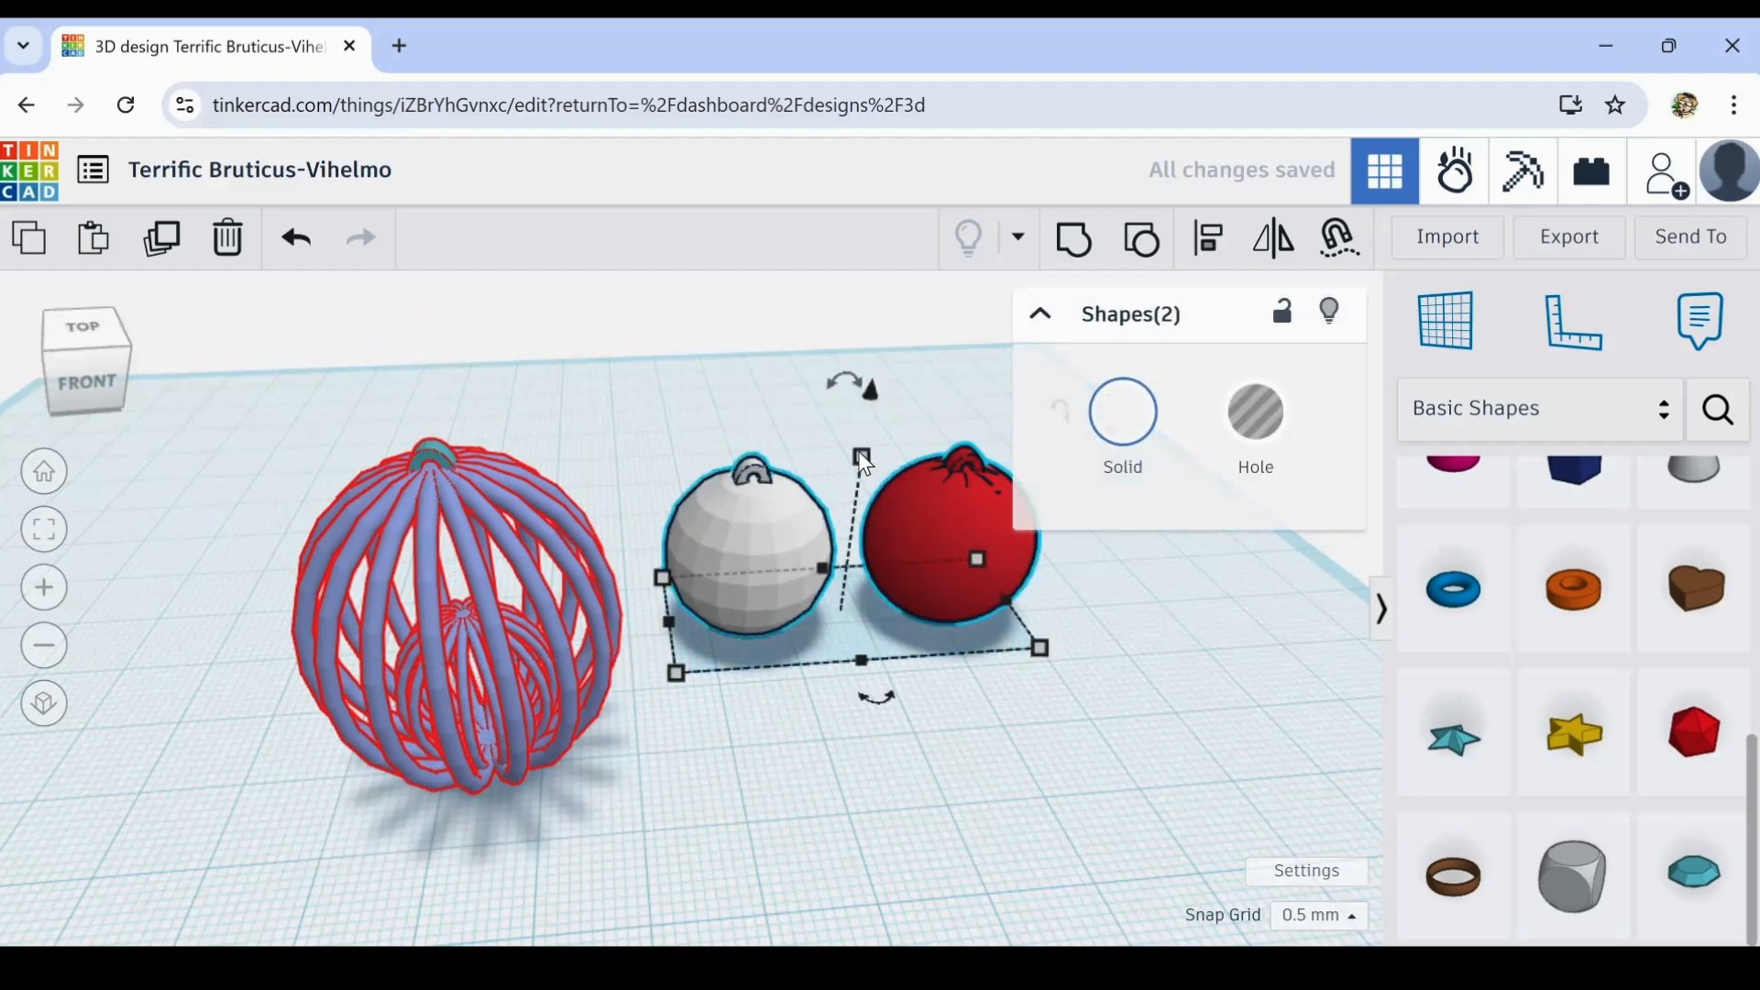
pyautogui.keyDown('shift'); pyautogui.moveTo(867, 458); pyautogui.dragTo(885, 289); pyautogui.keyUp('shift')
pyautogui.moveTo(727, 513); pyautogui.dragTo(713, 371)
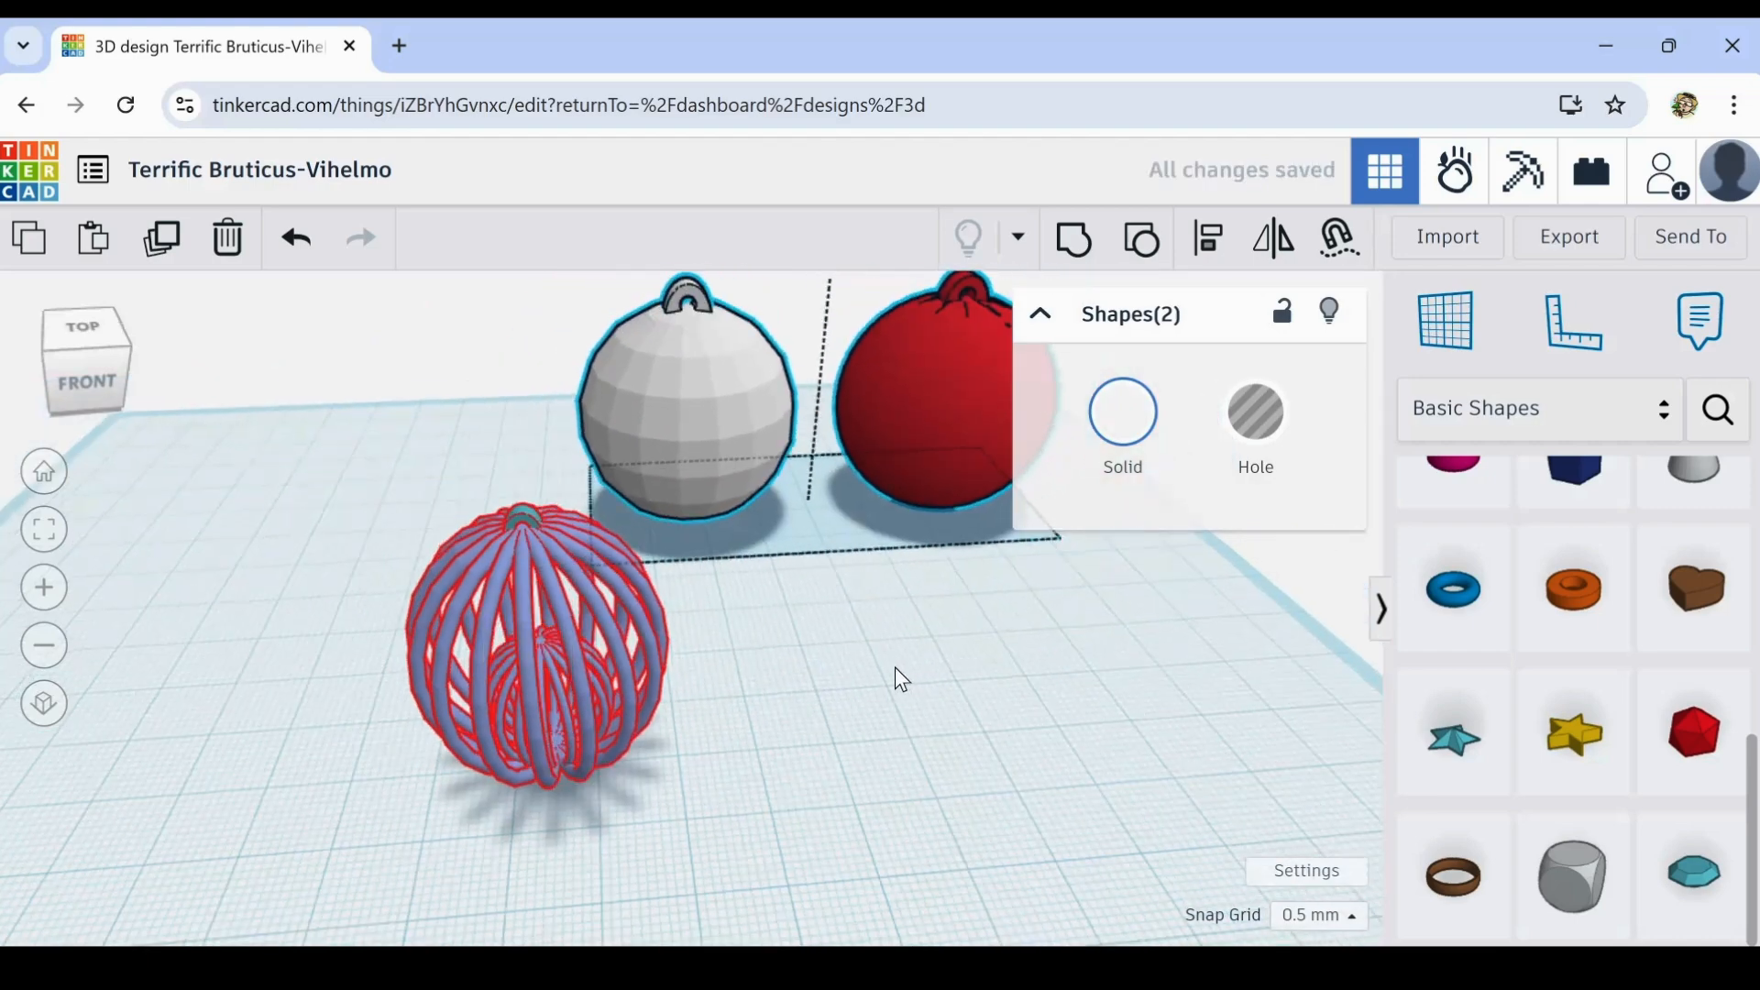
pyautogui.scroll(-3, 880, 702)
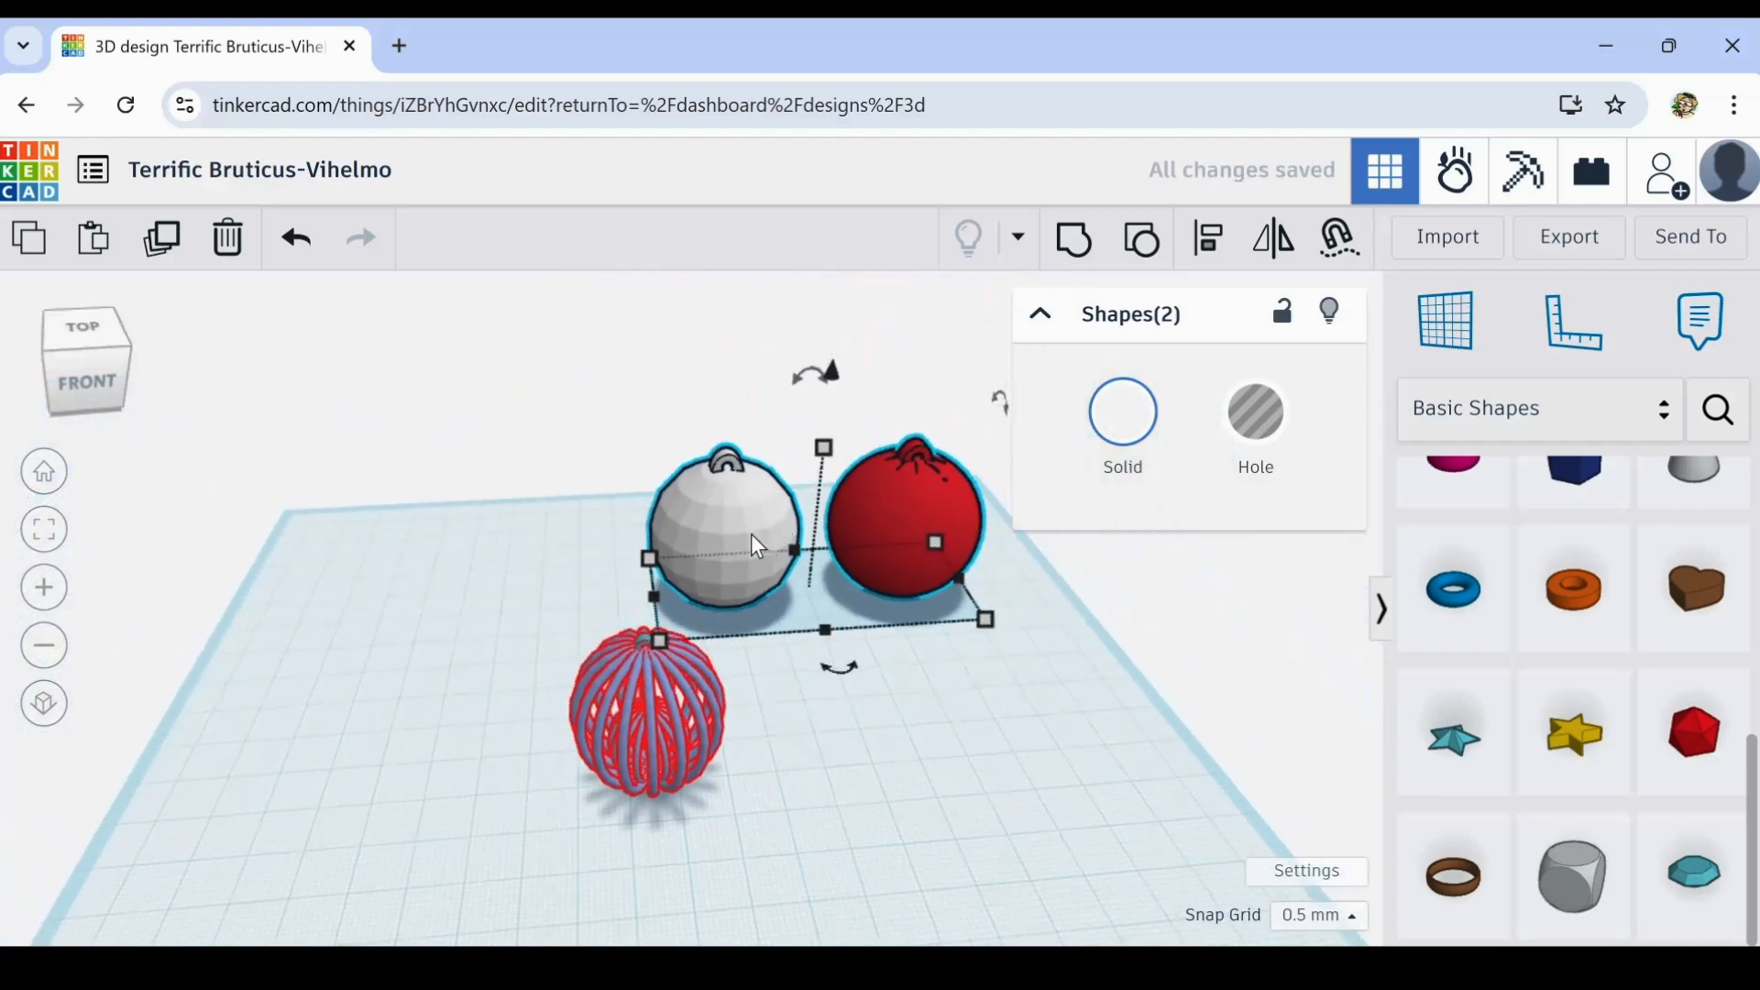
pyautogui.click(988, 759)
# - Enlarge the red ball proportionally to about 75 mm wide and move it to the other side of the white ball
pyautogui.click(883, 495)
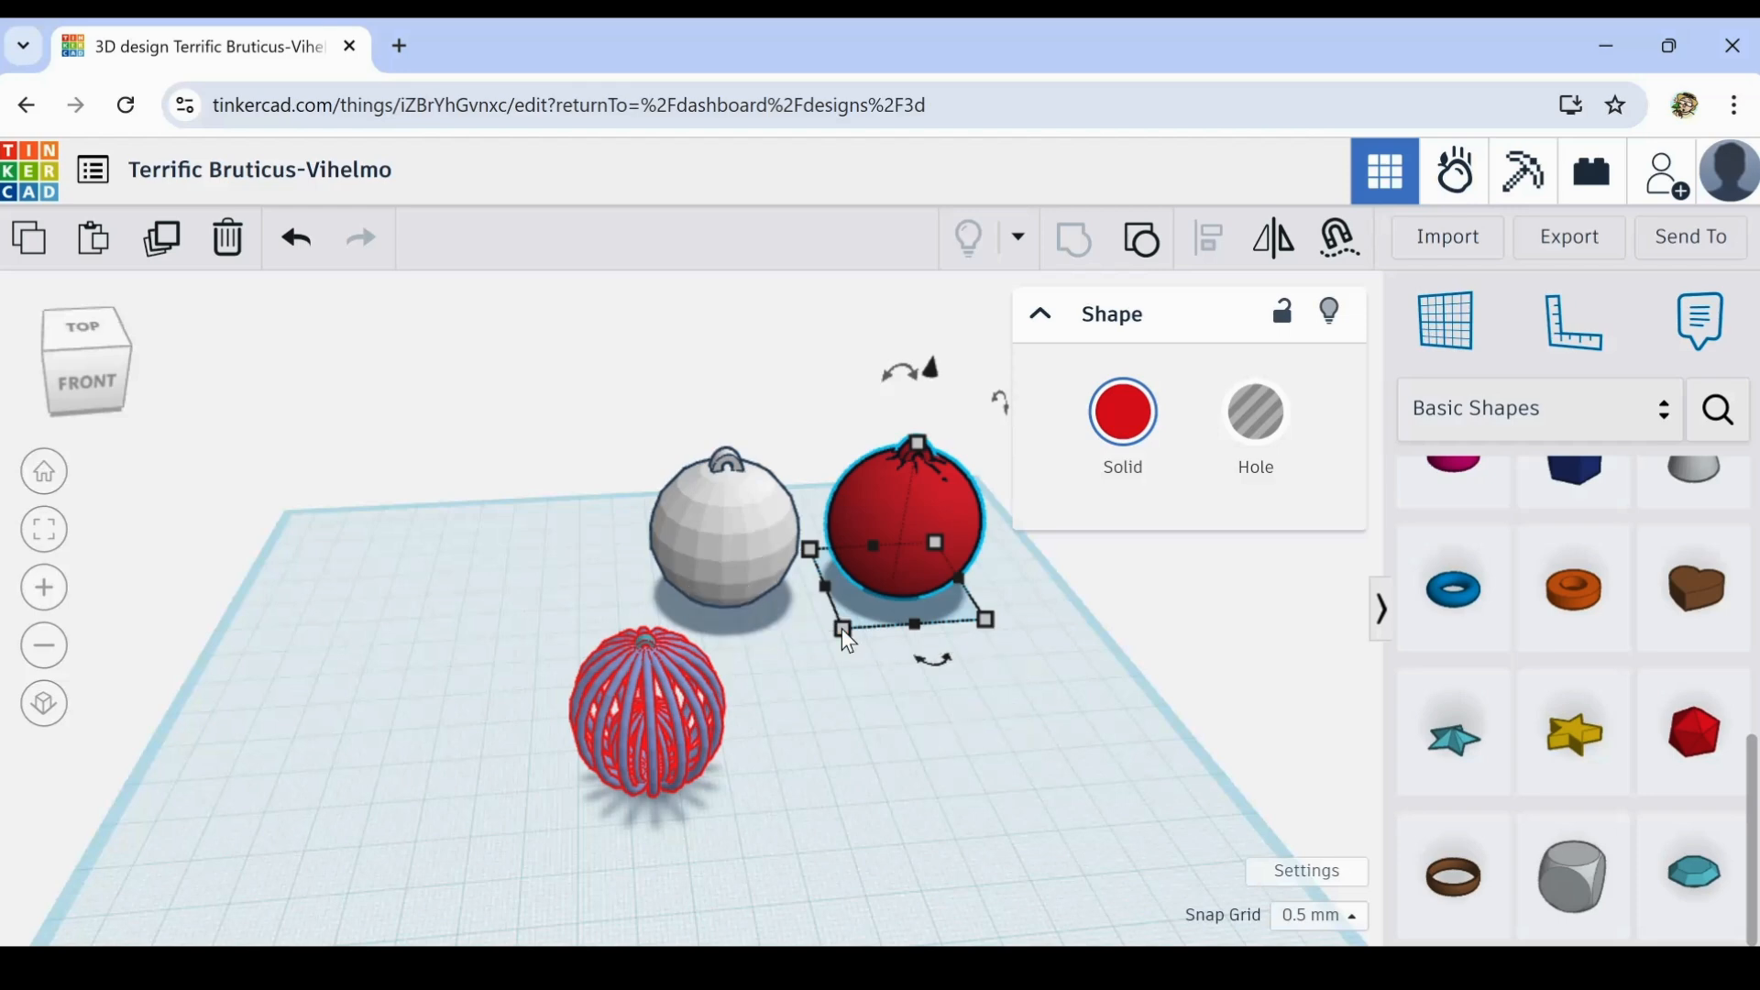
pyautogui.moveTo(841, 628); pyautogui.dragTo(749, 730)
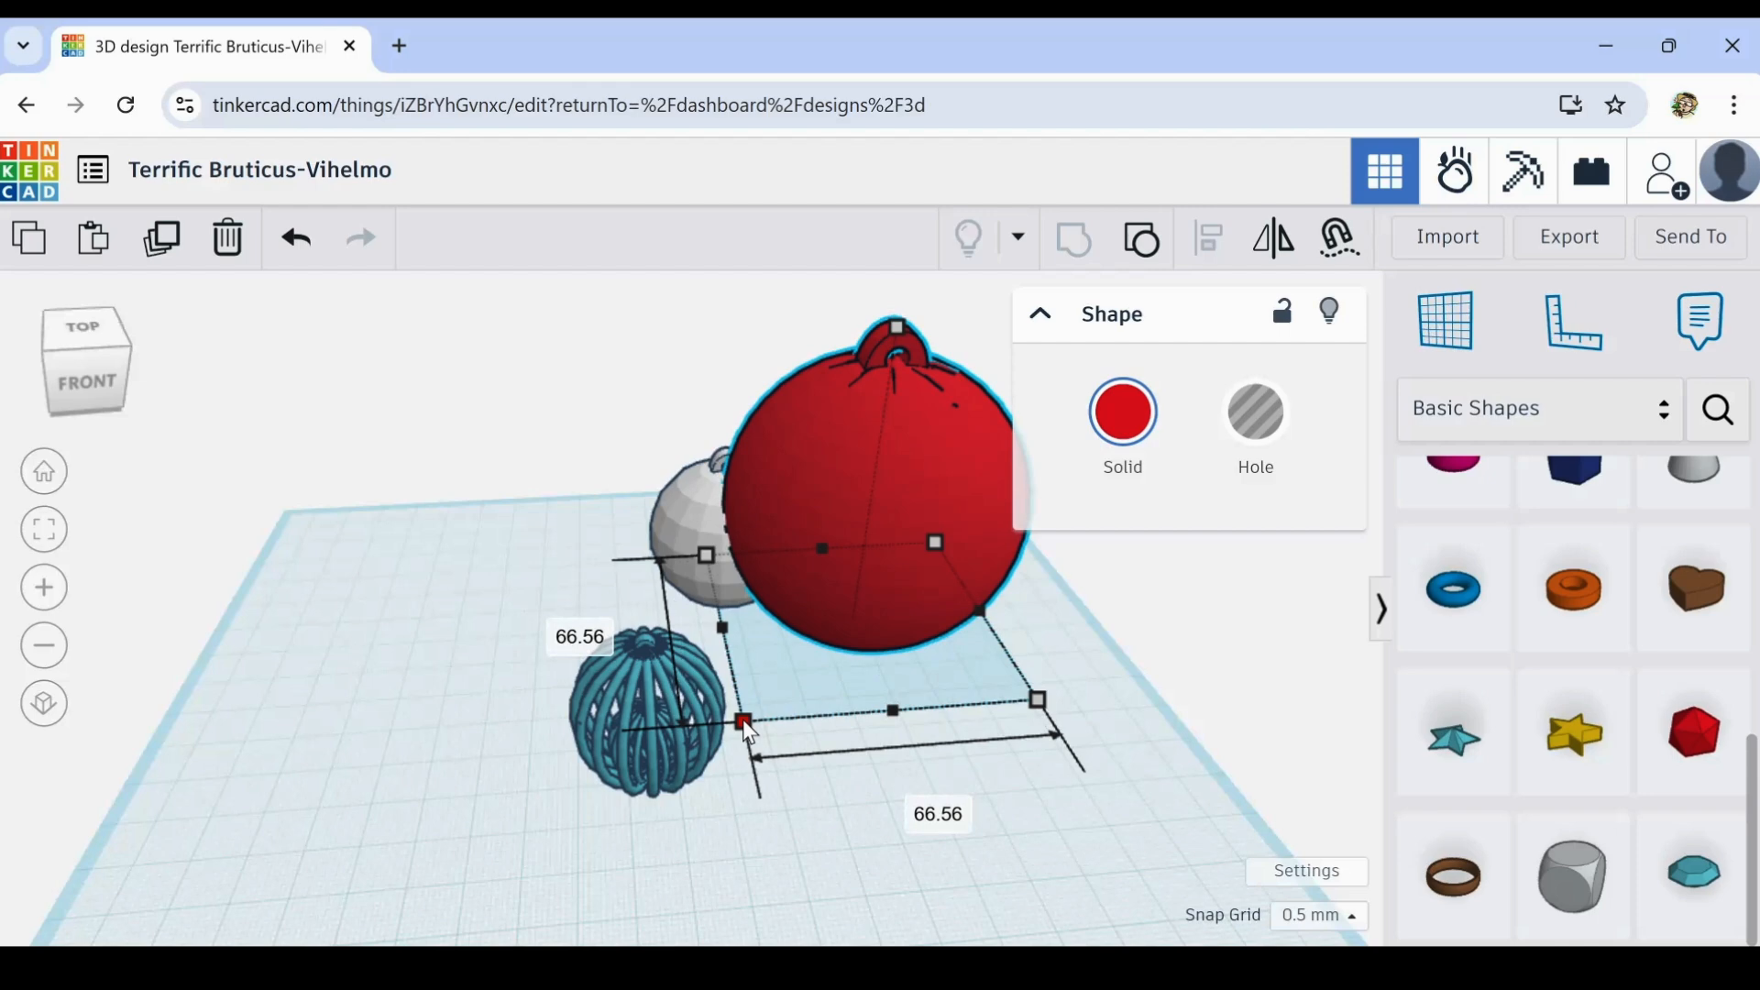
pyautogui.moveTo(744, 724); pyautogui.dragTo(704, 738)
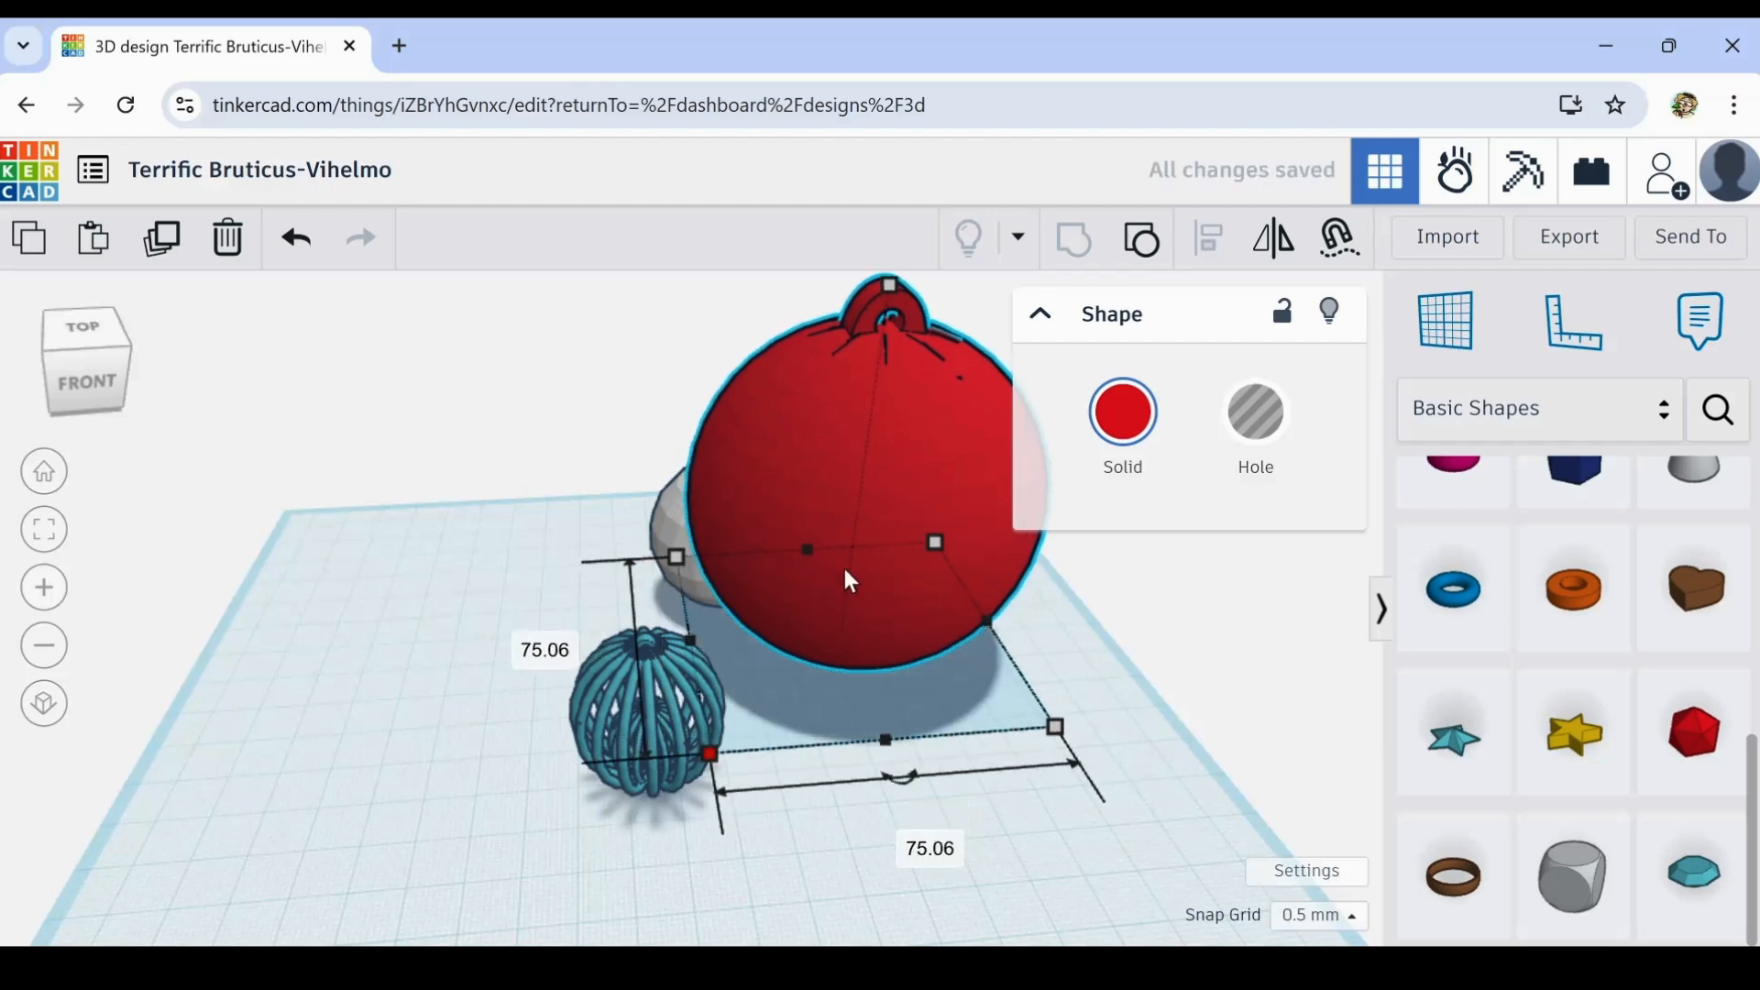
pyautogui.moveTo(851, 579); pyautogui.dragTo(371, 397)
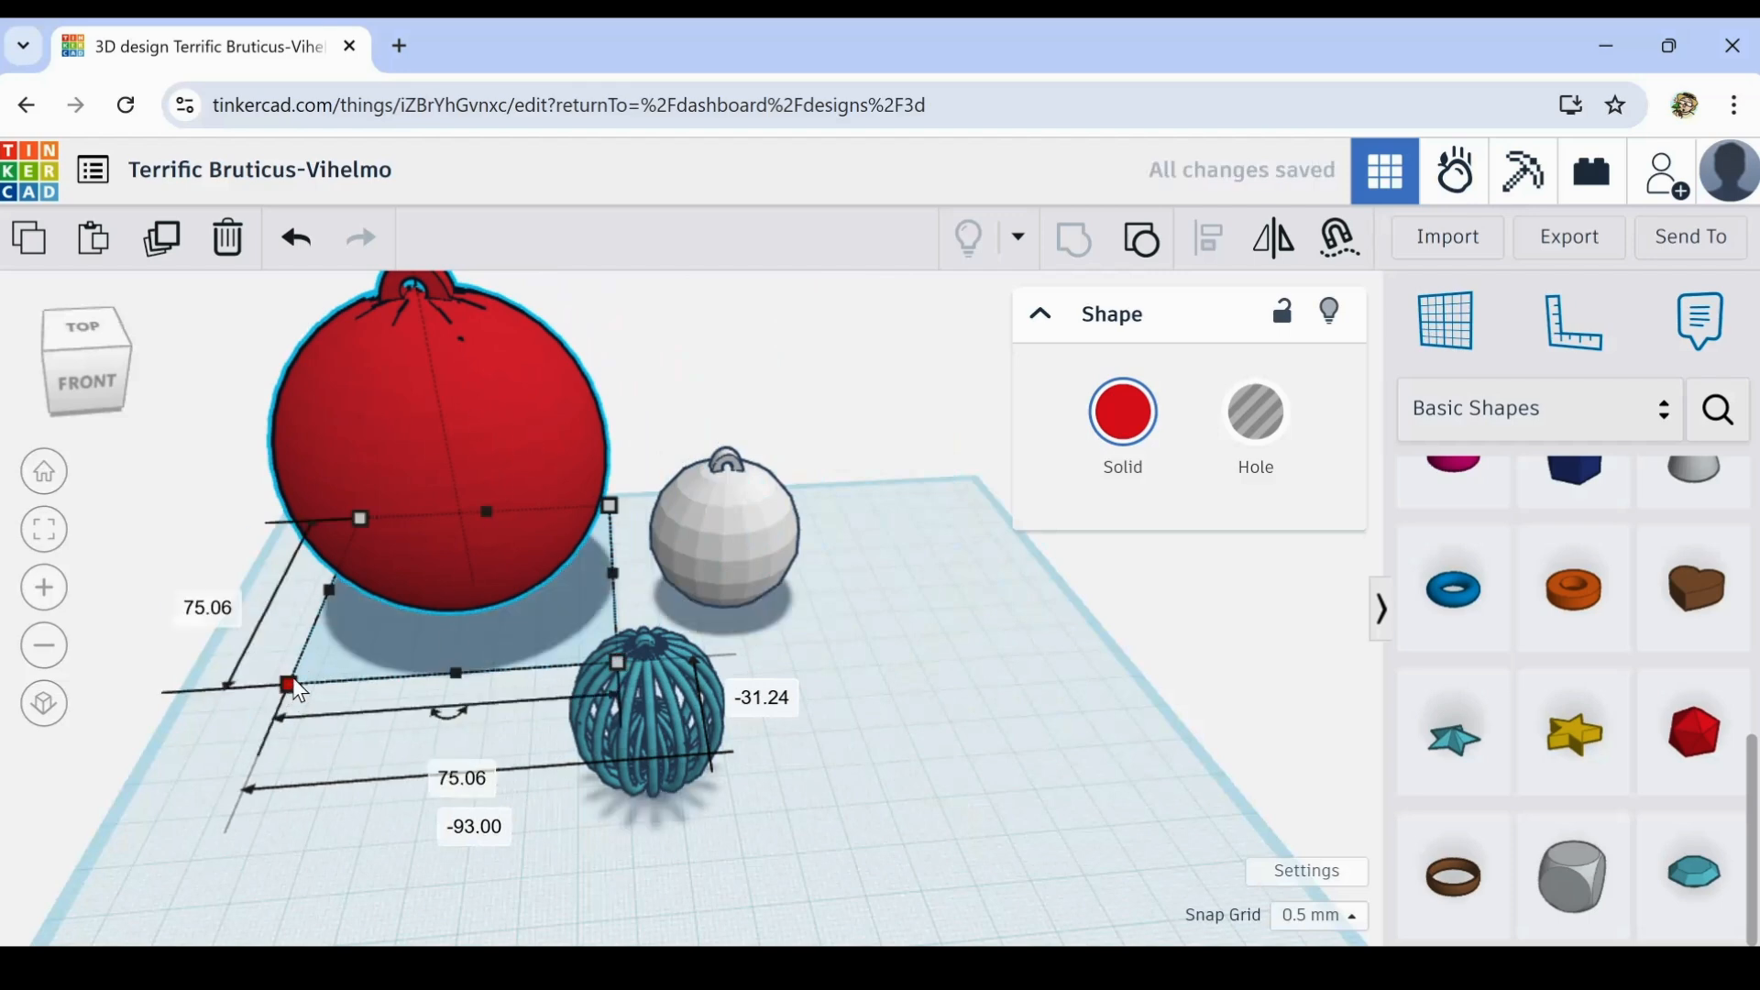
# - Enlarge the white faceted ball proportionally to nearly the red ball's size and place it beside the red ball behind the cage
pyautogui.click(724, 559)
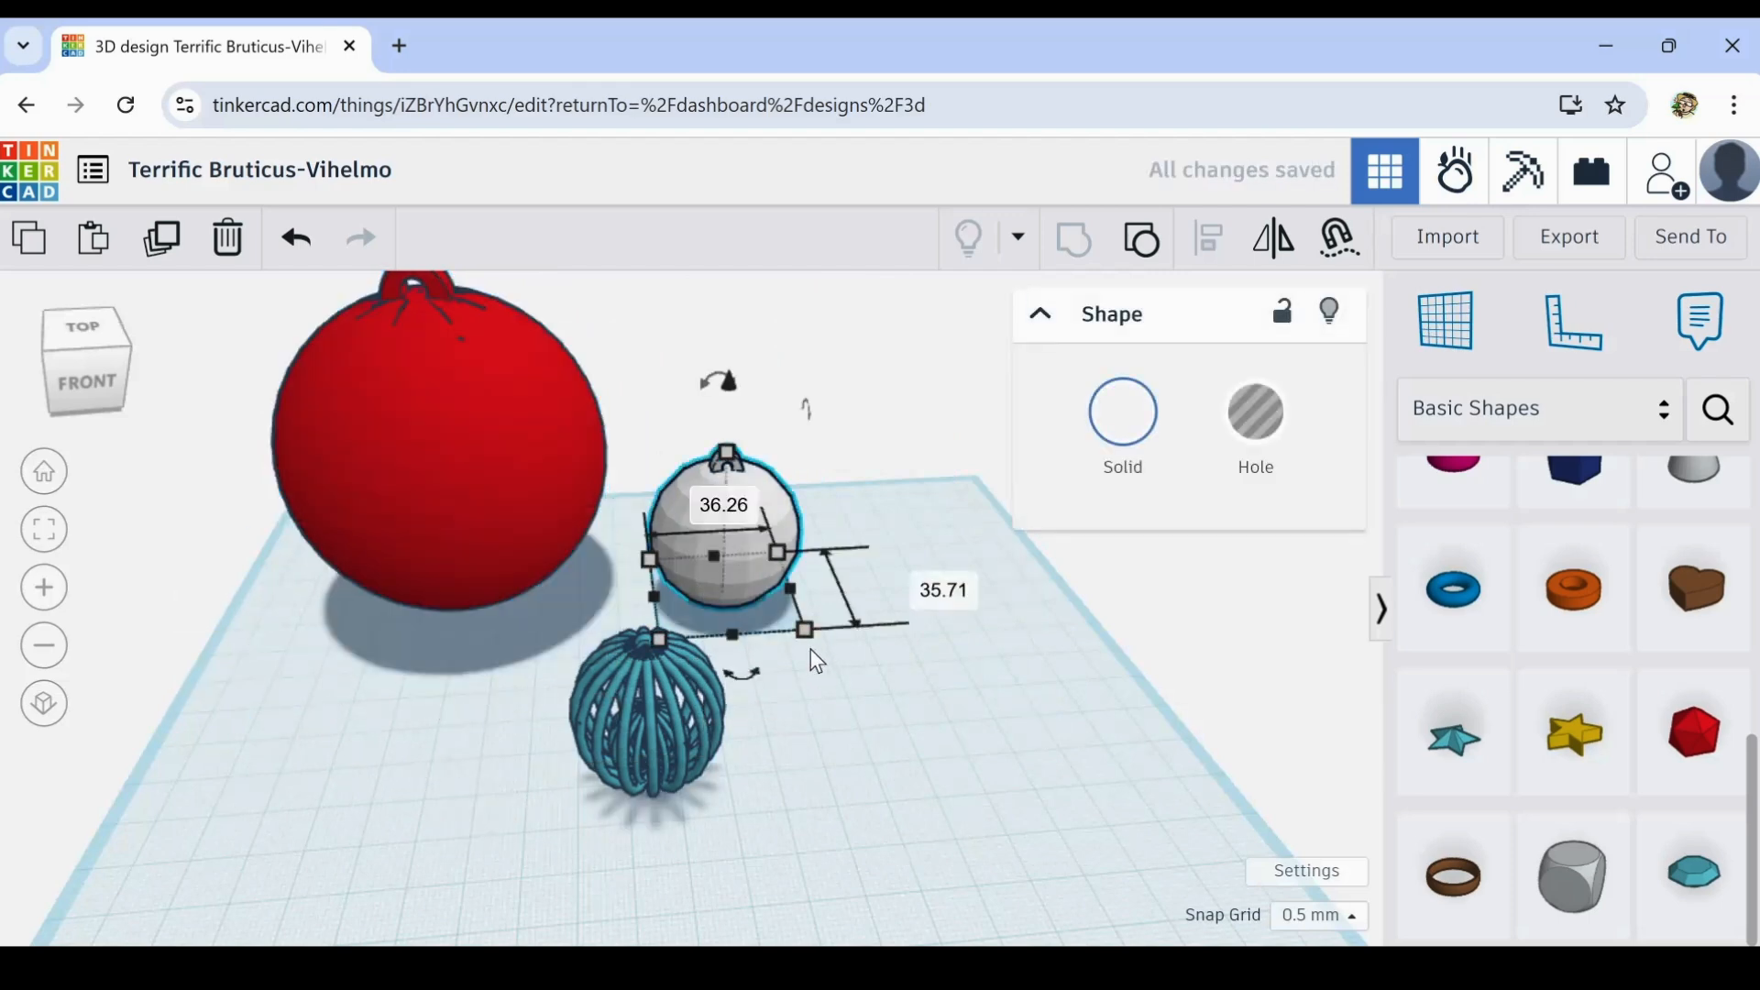
pyautogui.moveTo(810, 651); pyautogui.dragTo(974, 724)
pyautogui.moveTo(843, 504); pyautogui.dragTo(839, 459)
pyautogui.scroll(-2, 903, 839)
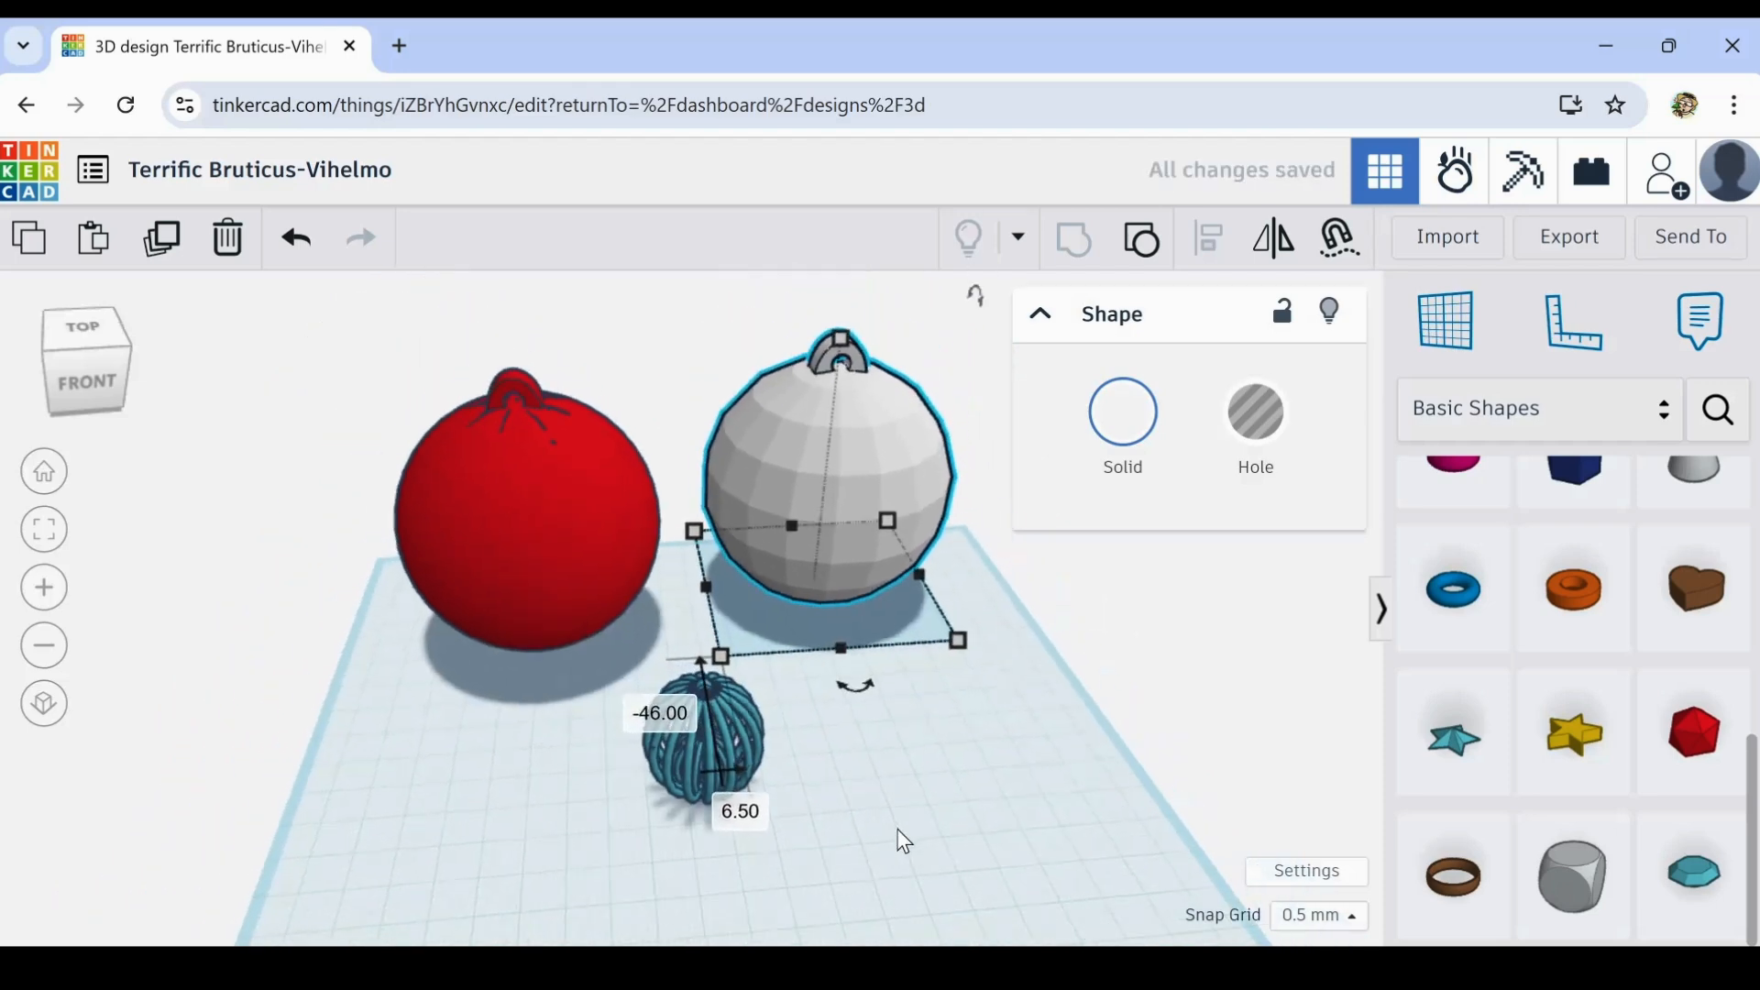
pyautogui.click(993, 875)
pyautogui.moveTo(994, 875); pyautogui.dragTo(834, 794, button='right')
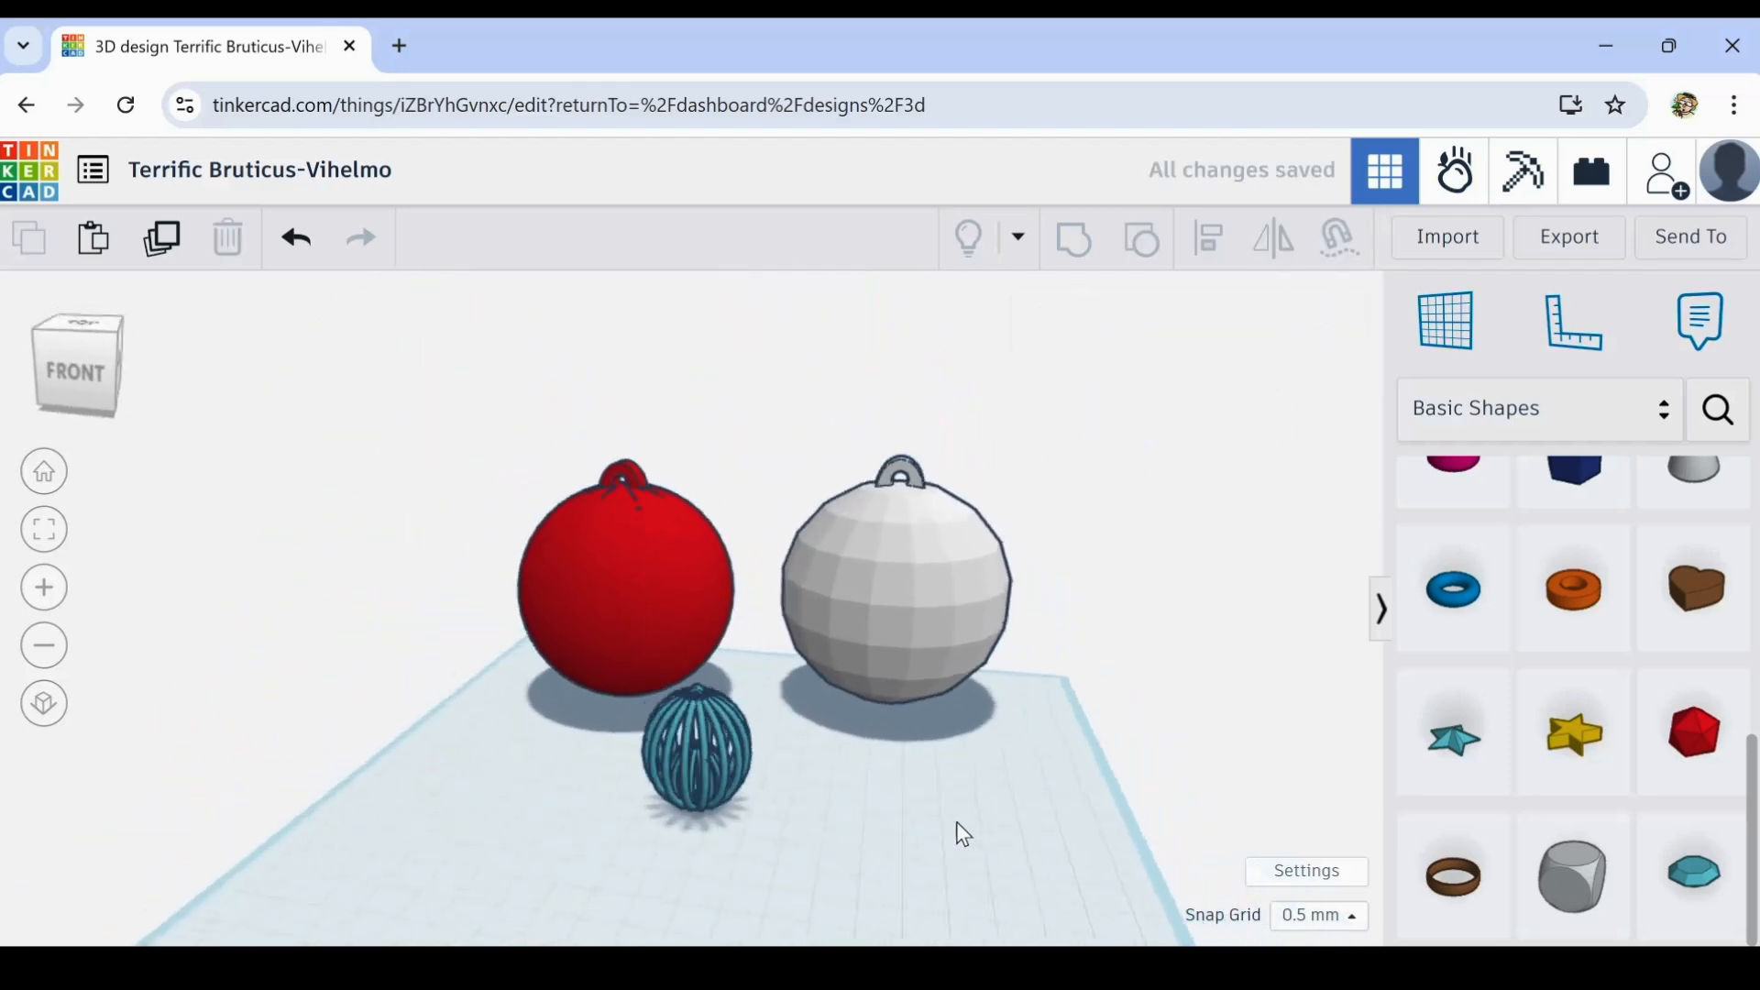
pyautogui.moveTo(955, 821); pyautogui.dragTo(964, 871, button='right')
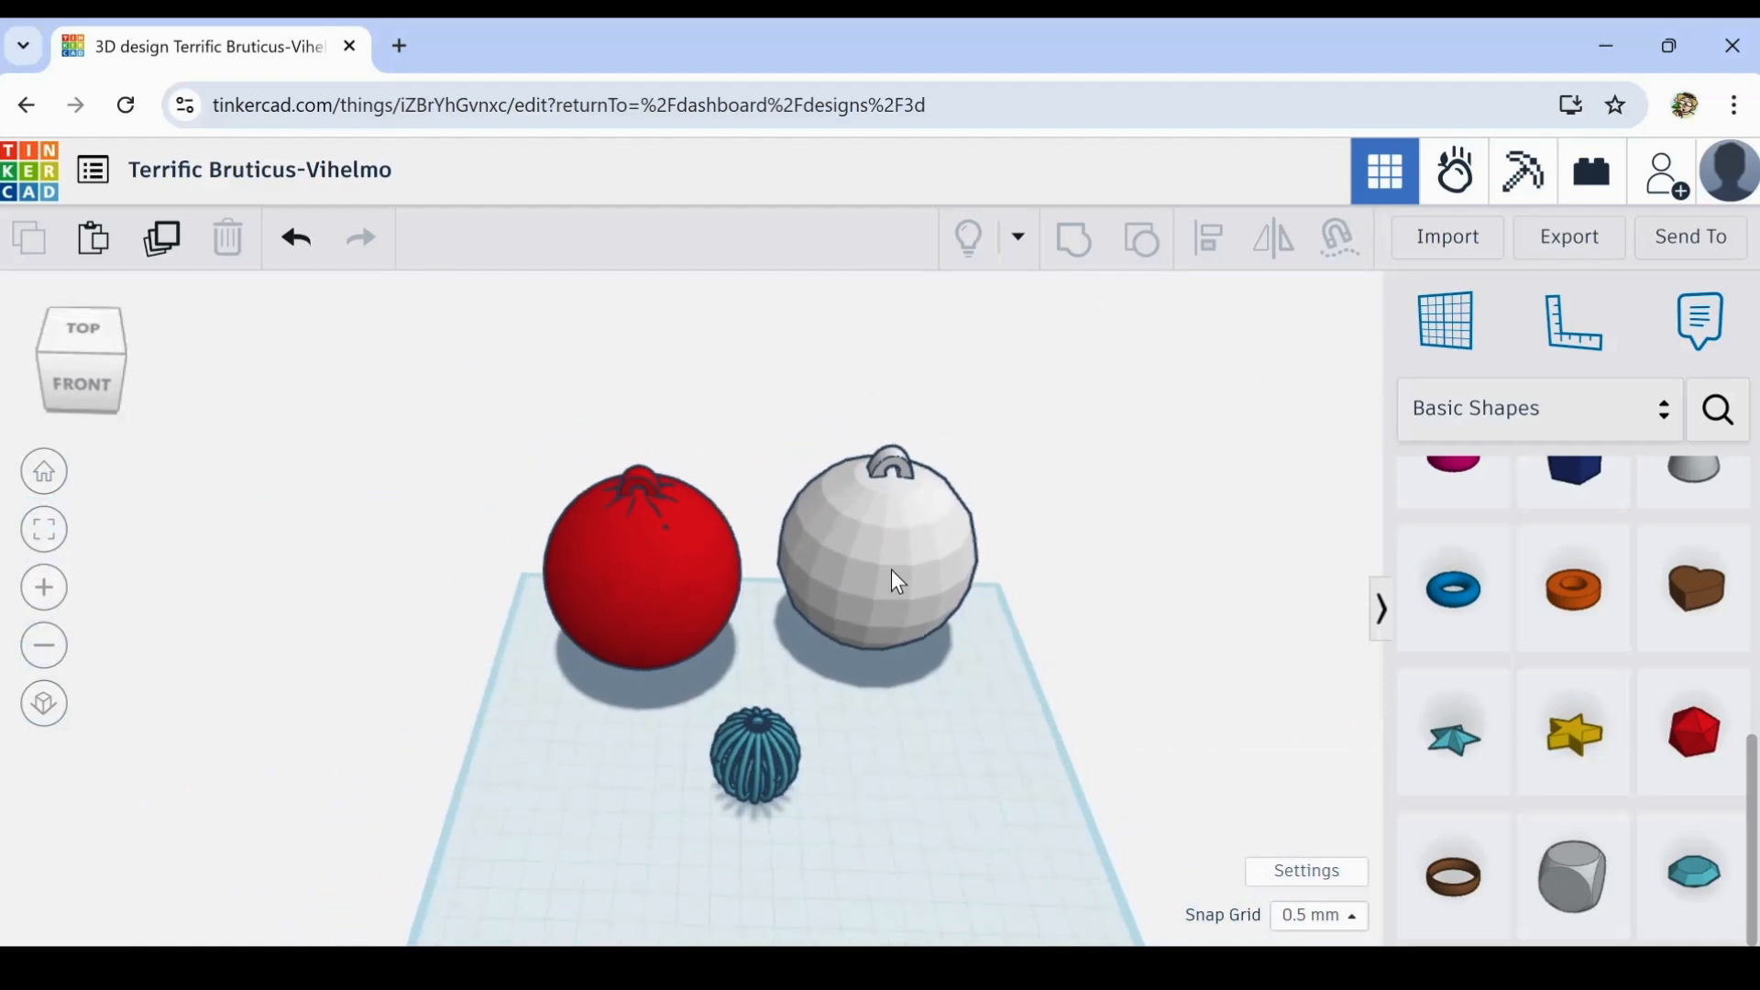
pyautogui.click(896, 612)
pyautogui.moveTo(893, 608); pyautogui.dragTo(900, 609)
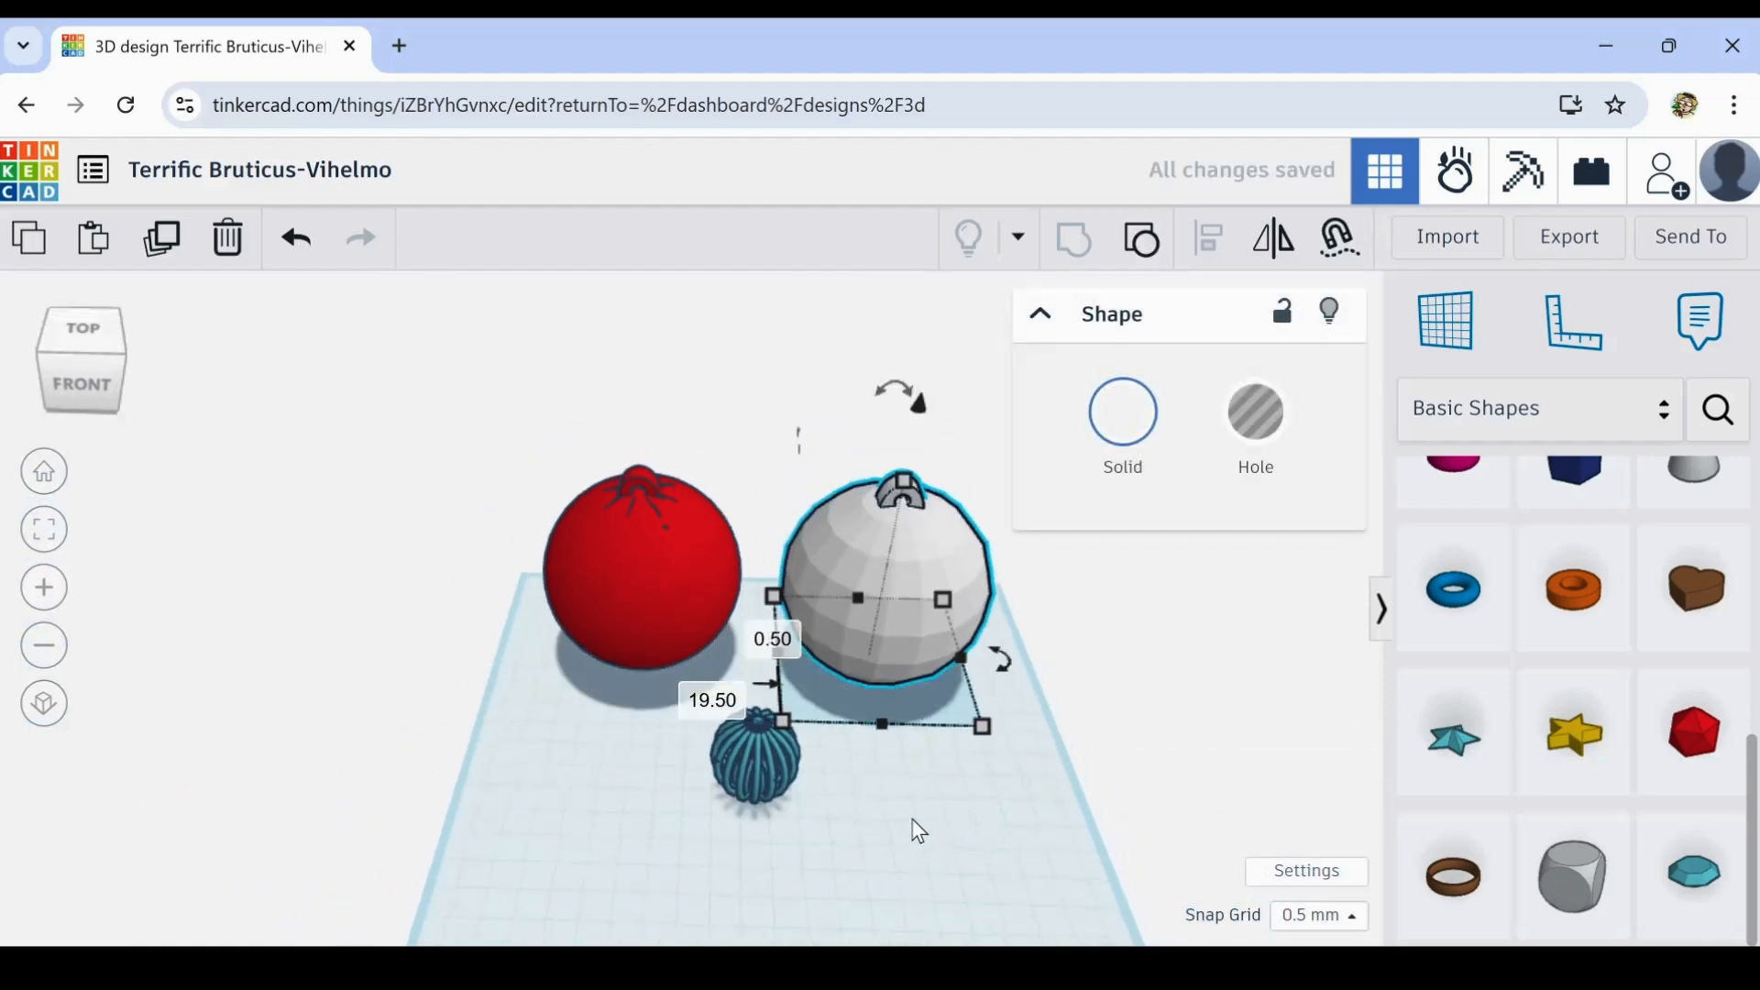
pyautogui.scroll(2, 917, 829)
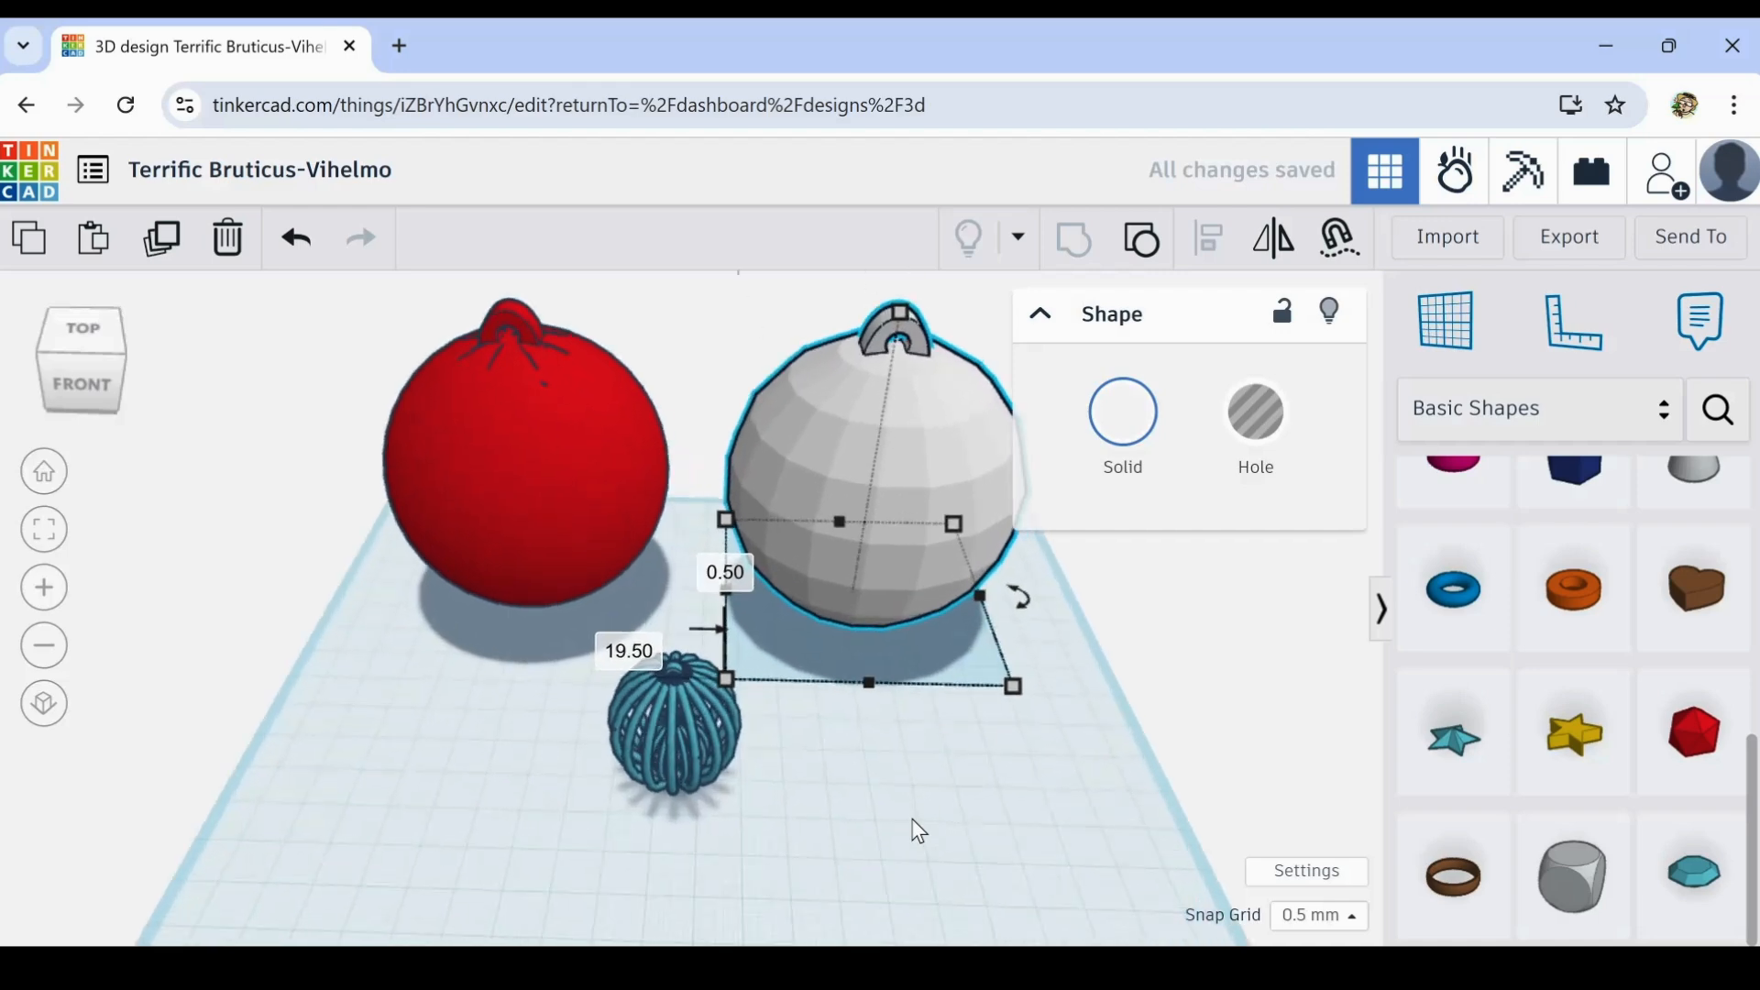
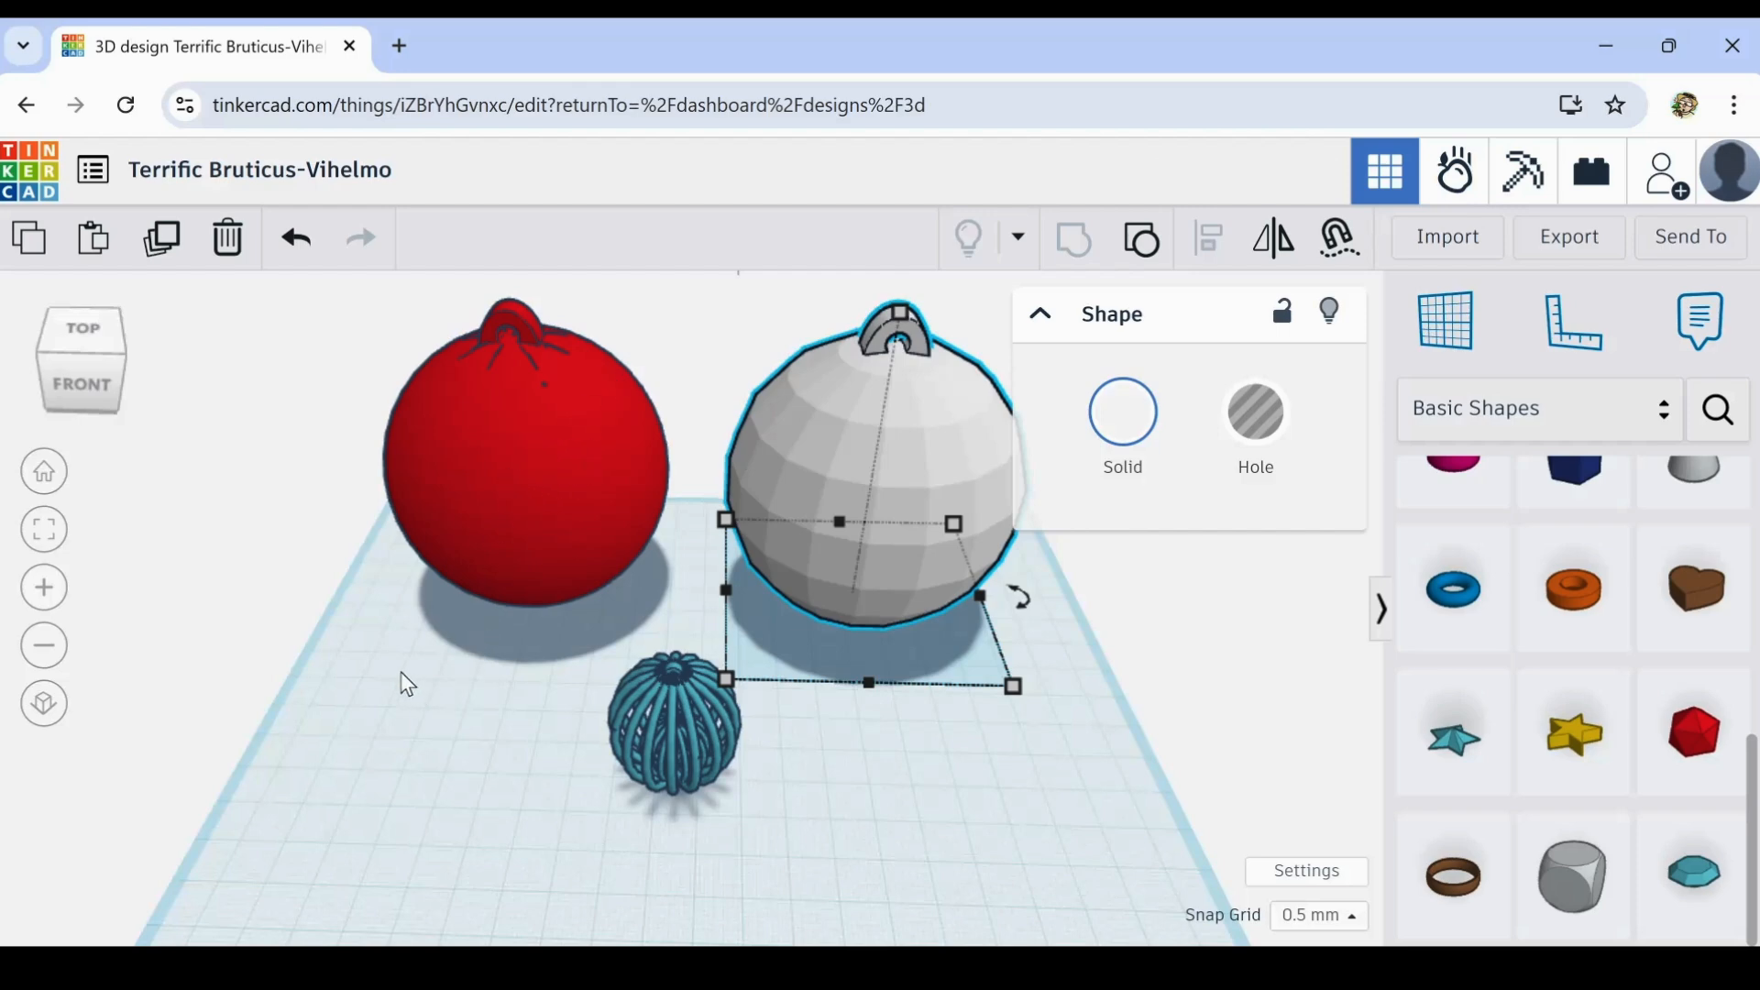
# - Check the hanging loop on the cage ornament and enlarge the whole ornament proportionally to 70 mm high
pyautogui.moveTo(403, 683); pyautogui.dragTo(460, 621, button='middle')
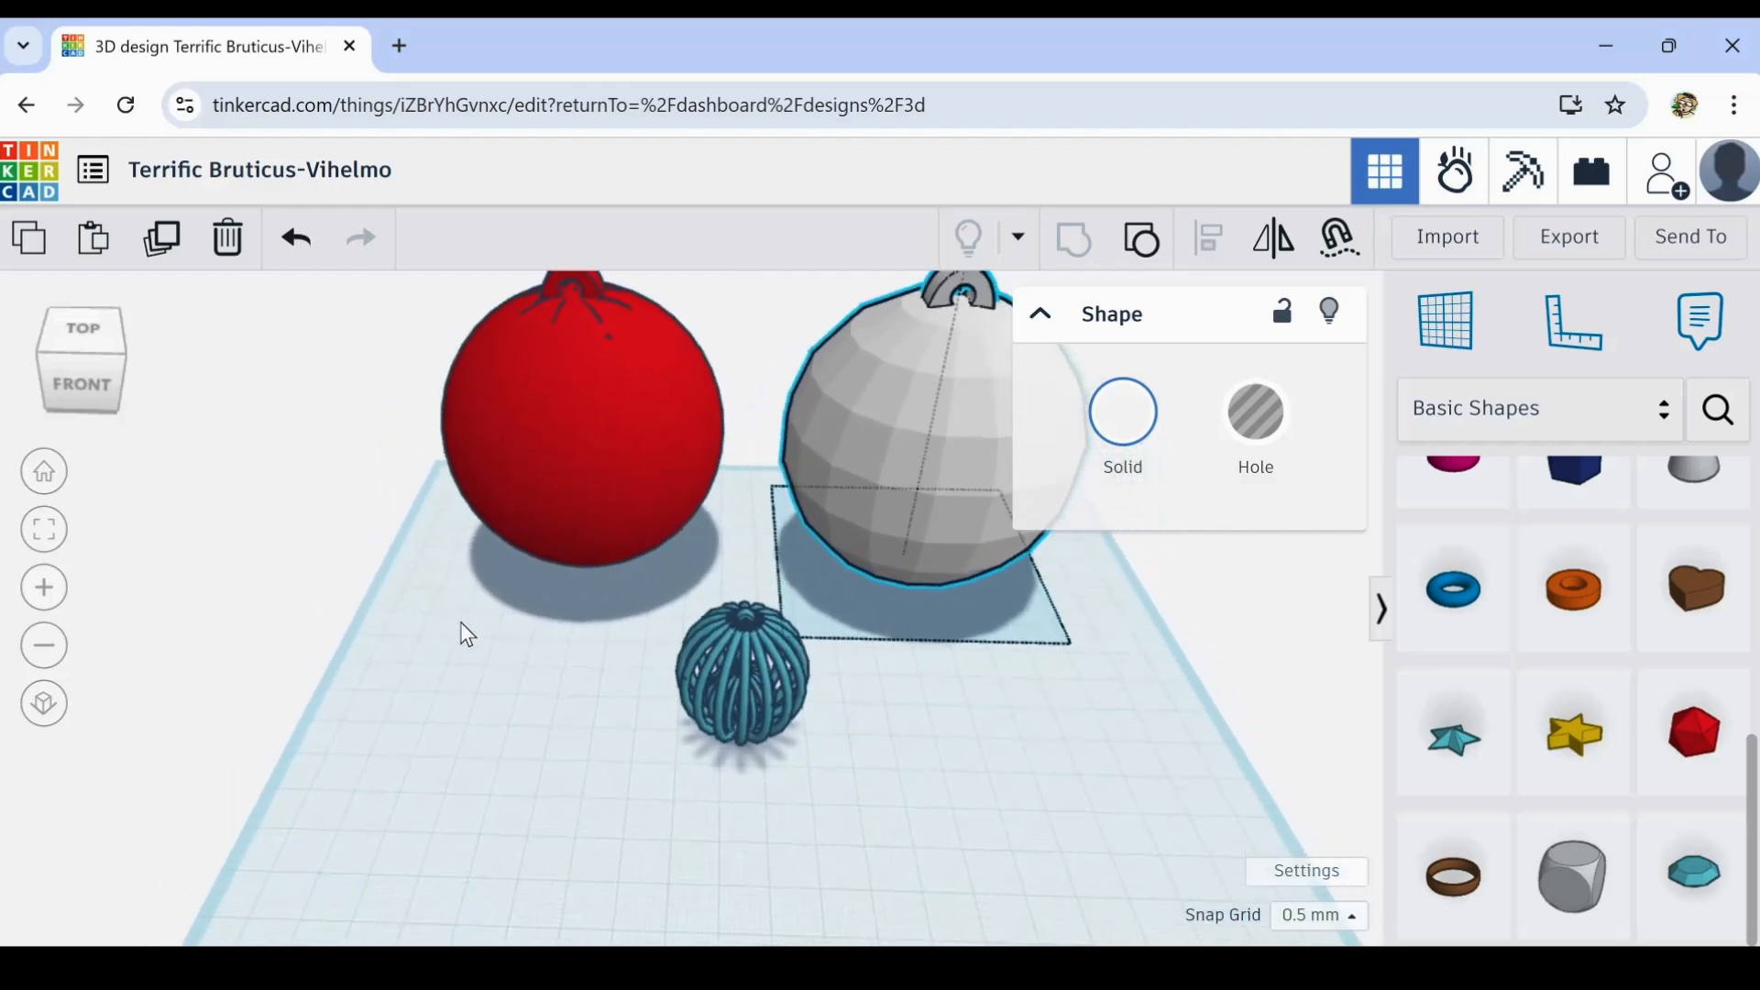
pyautogui.click(771, 719)
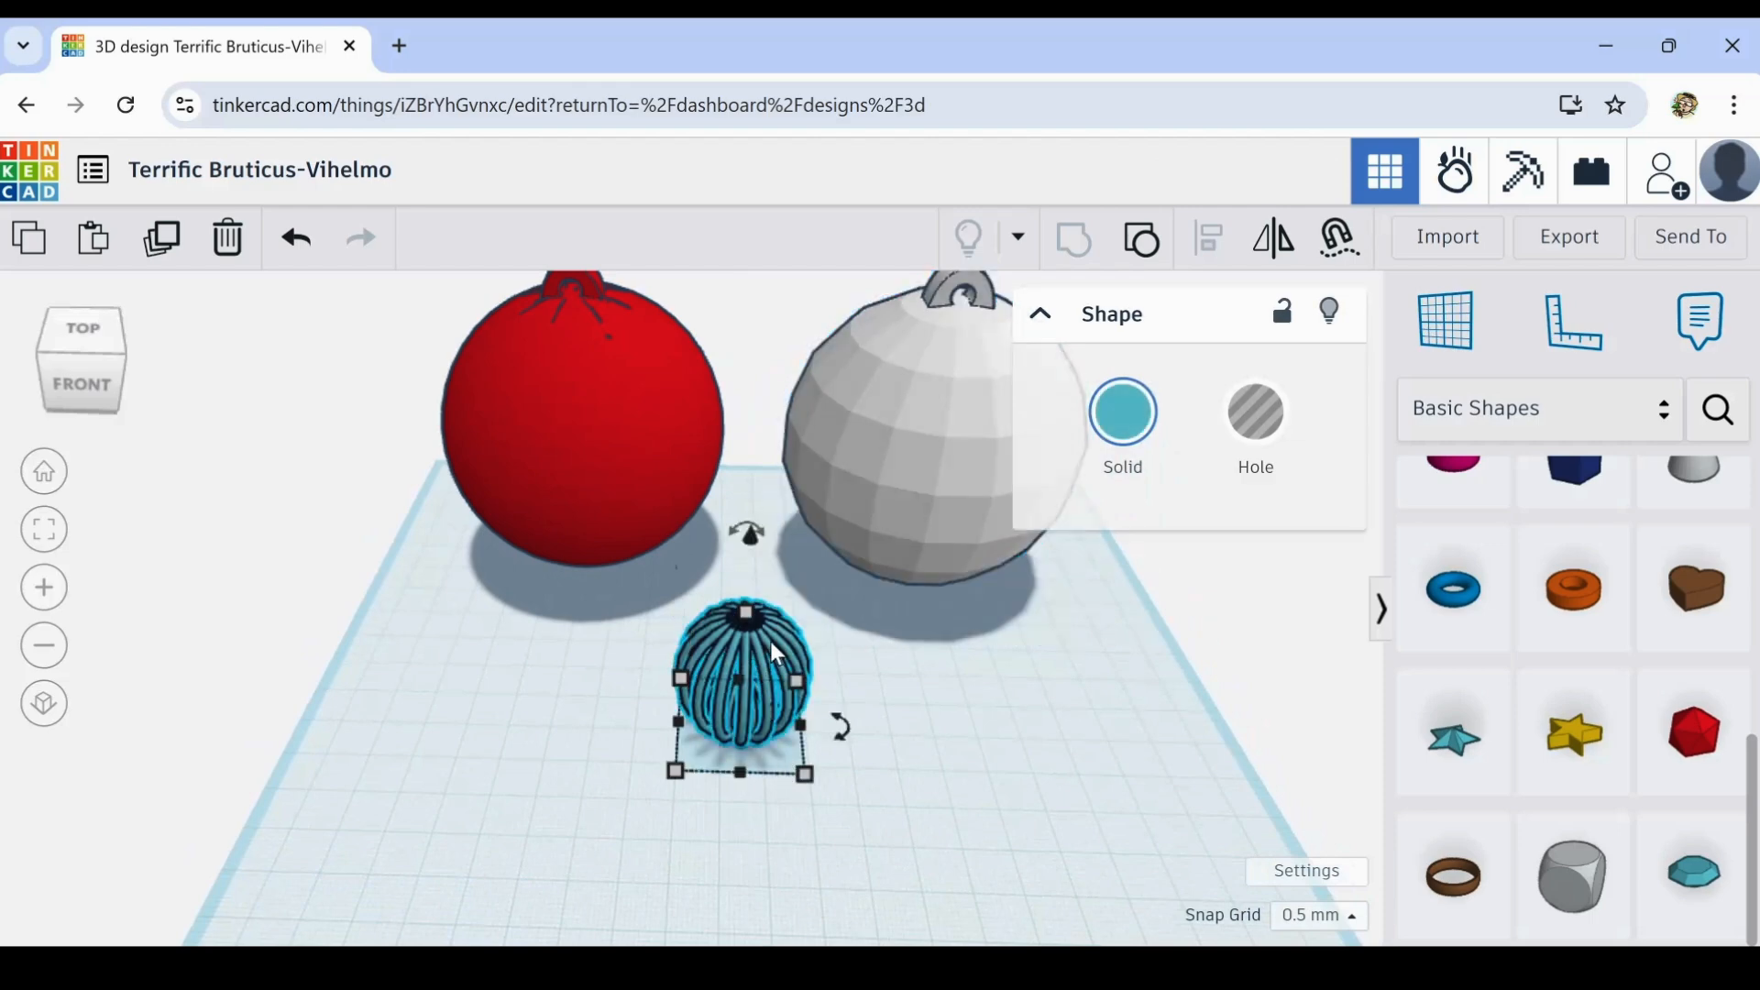
pyautogui.scroll(5, 768, 614)
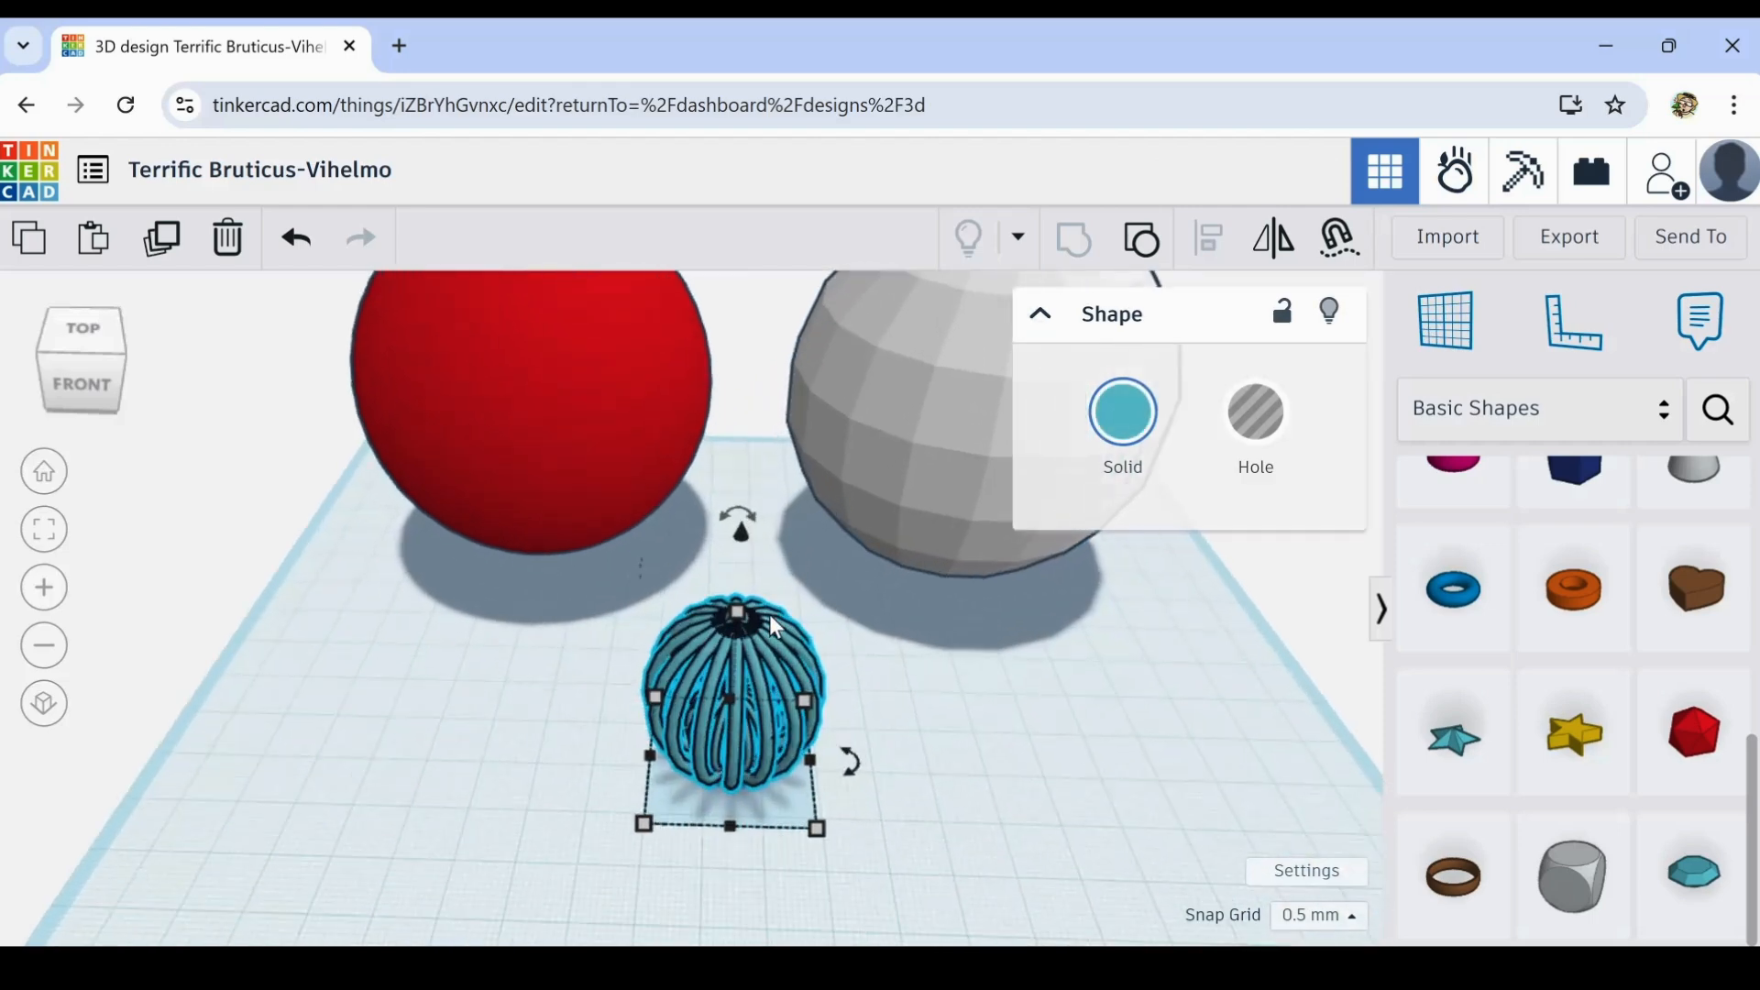
pyautogui.click(932, 614)
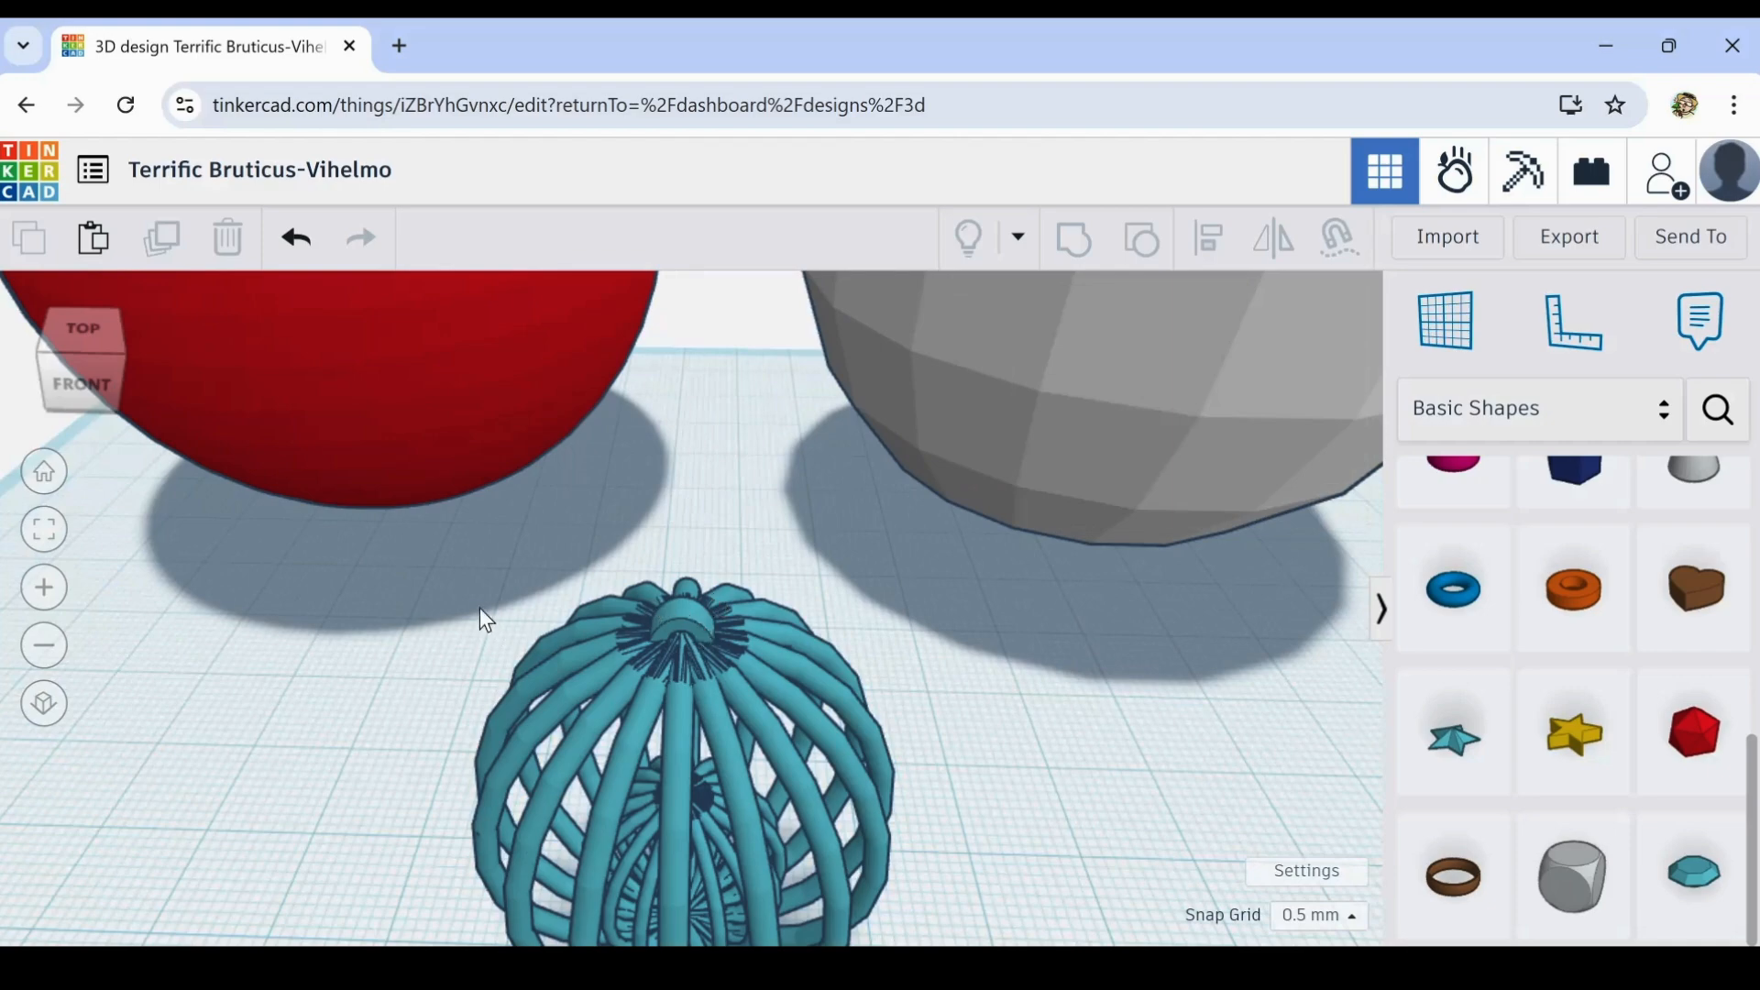
pyautogui.scroll(3, 629, 628)
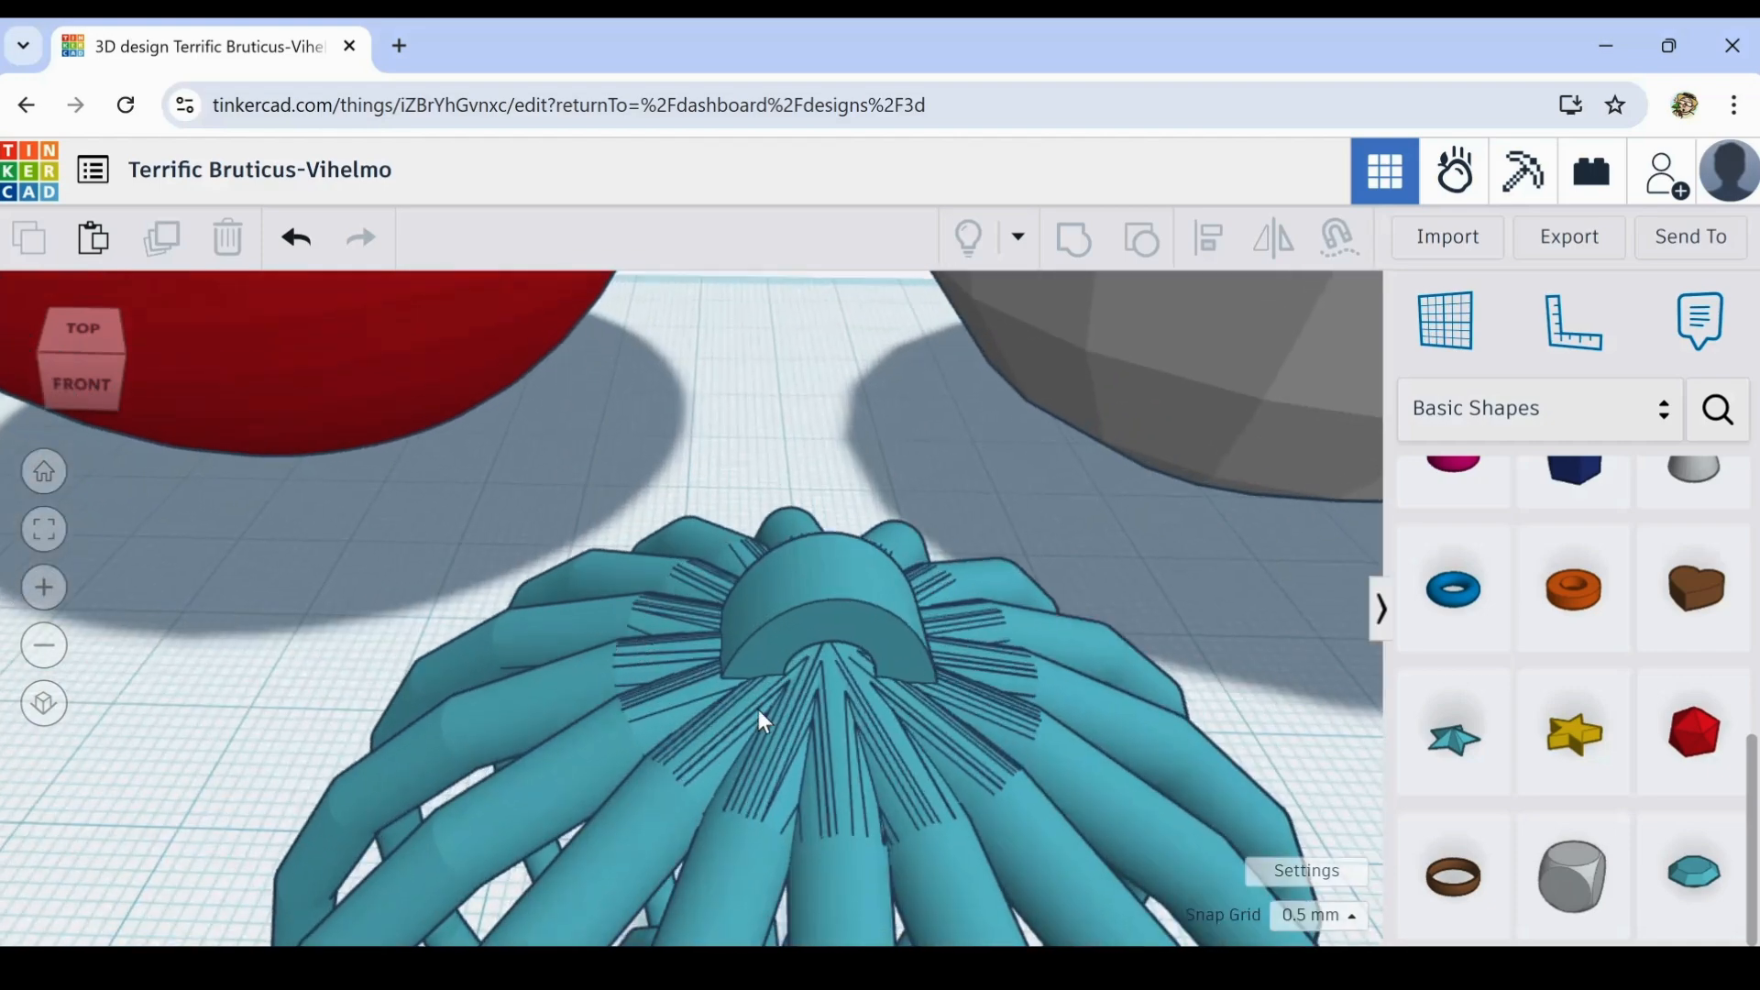
pyautogui.scroll(4, 757, 710)
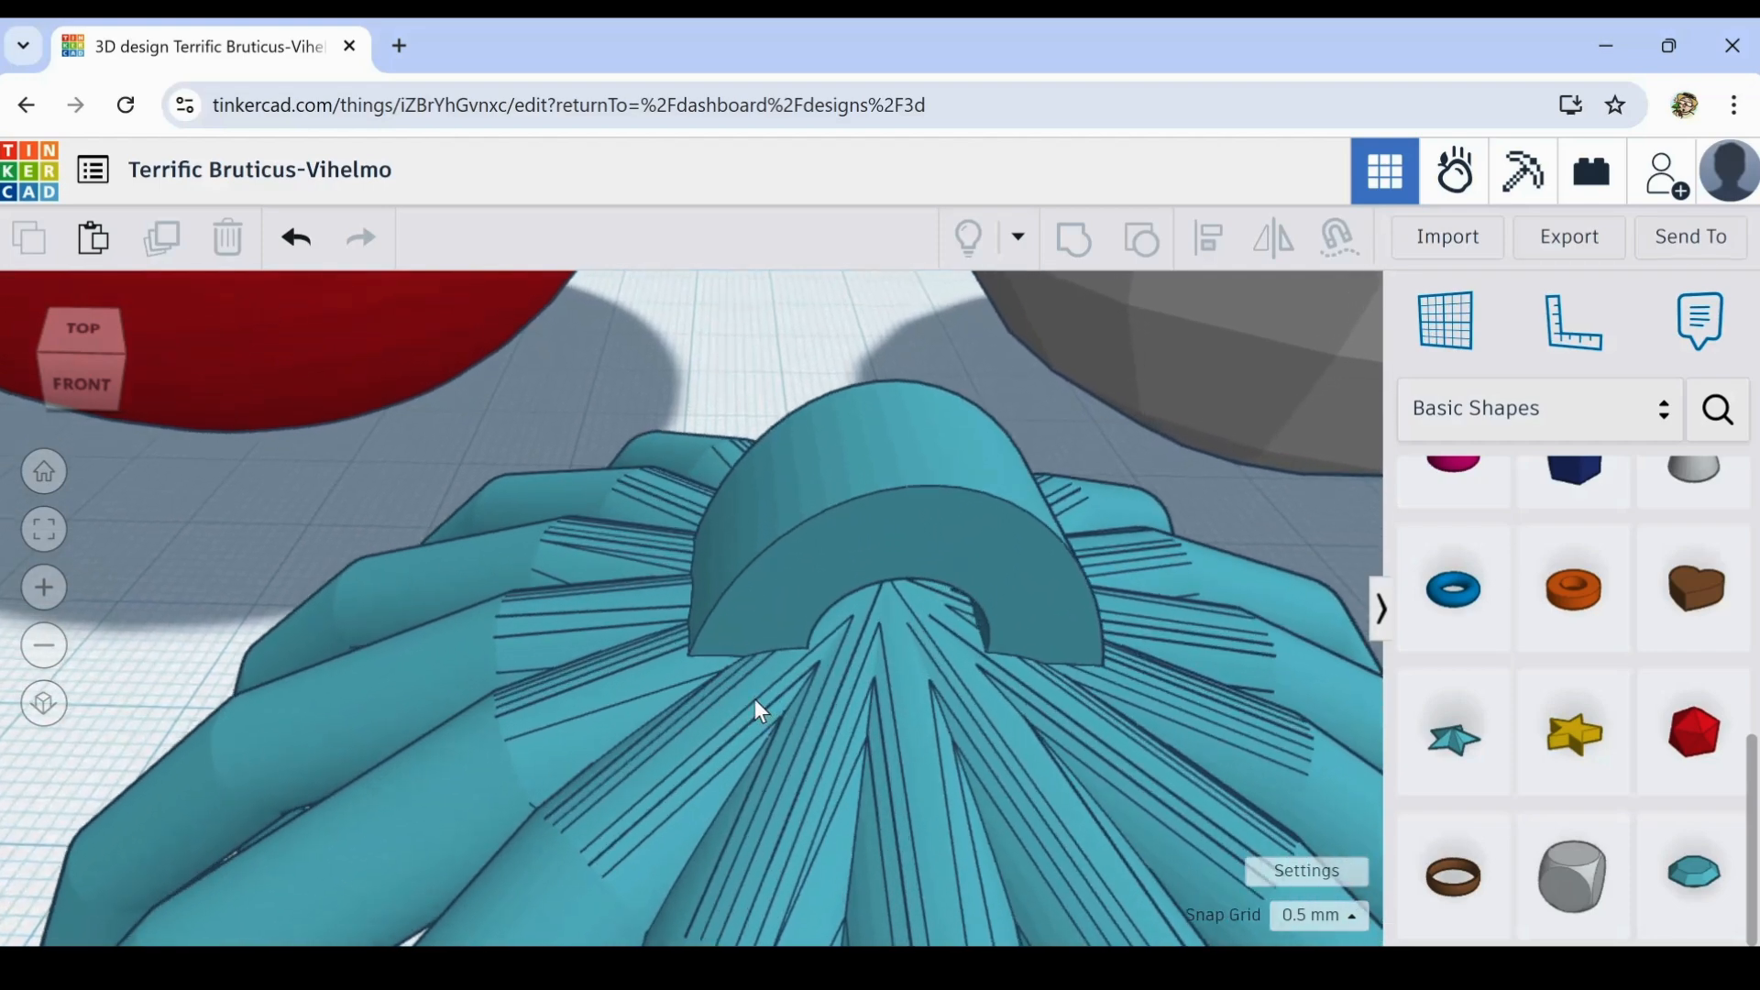
pyautogui.scroll(-10, 753, 697)
pyautogui.moveTo(590, 661); pyautogui.dragTo(866, 875)
pyautogui.moveTo(759, 675); pyautogui.dragTo(801, 436)
pyautogui.scroll(-3, 888, 680)
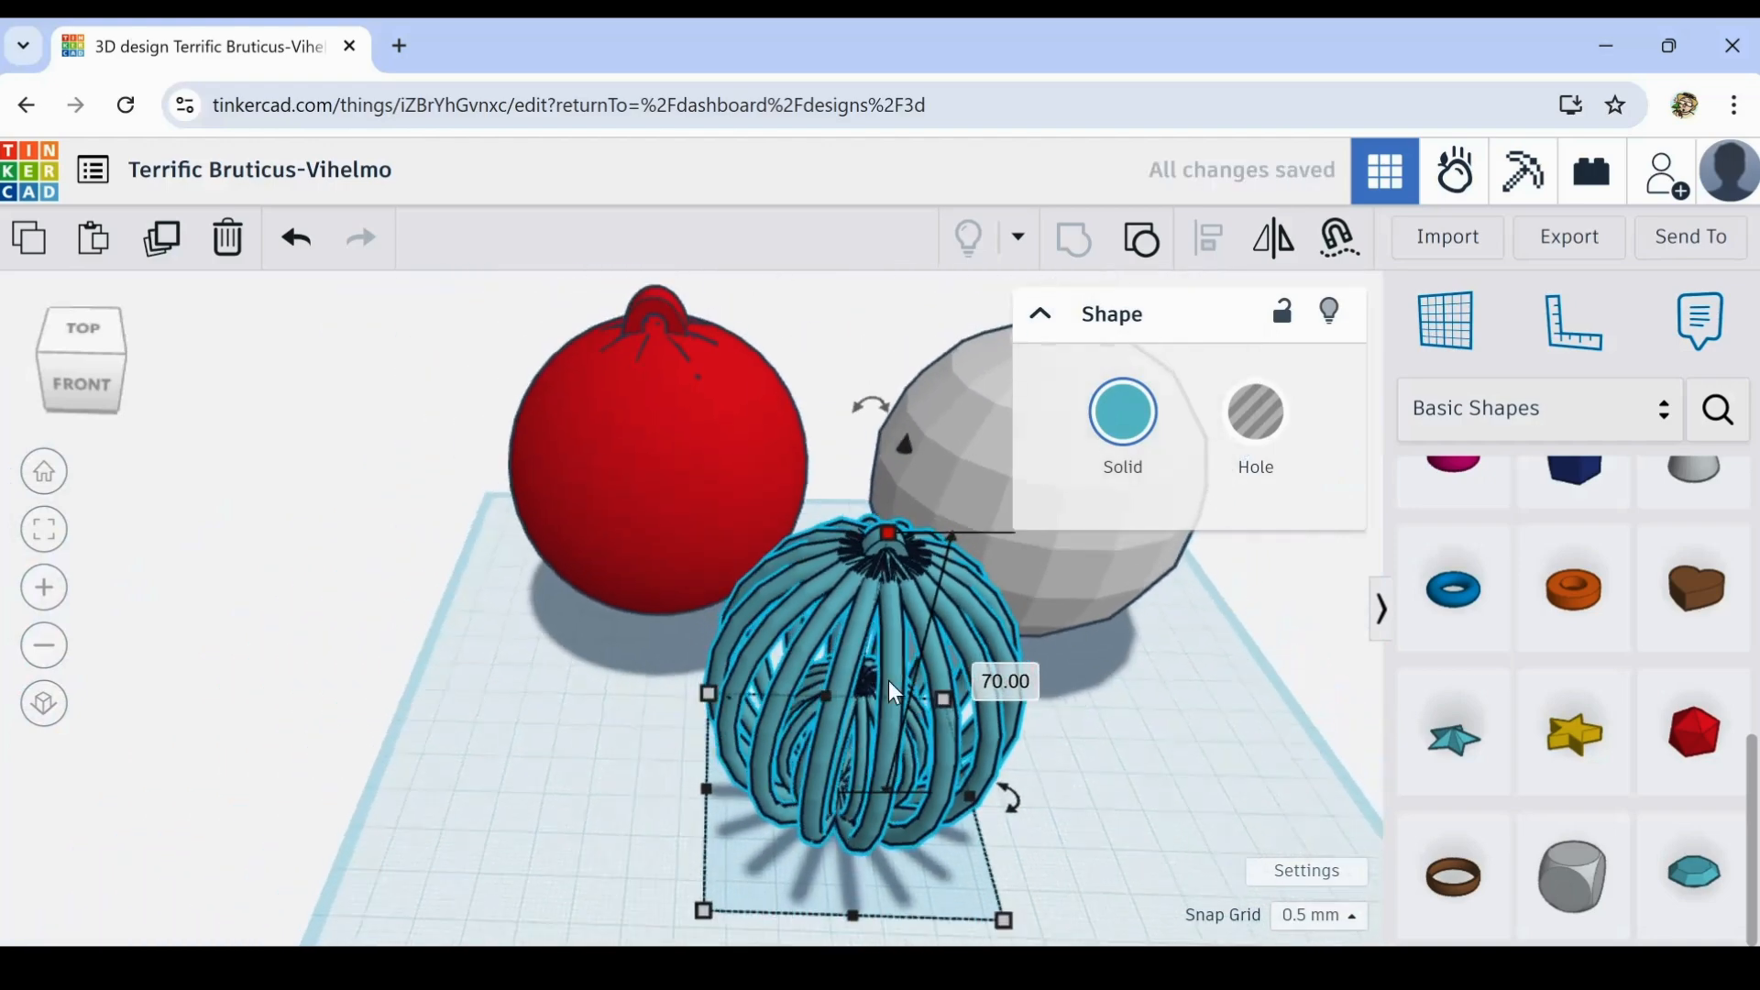
# - Move the enlarged cage ornament in front of the red ball, leaving the front center of the workplane free
pyautogui.click(421, 691)
pyautogui.moveTo(895, 671); pyautogui.dragTo(528, 704)
pyautogui.moveTo(1091, 735); pyautogui.dragTo(717, 578, button='middle')
pyautogui.scroll(-3, 883, 741)
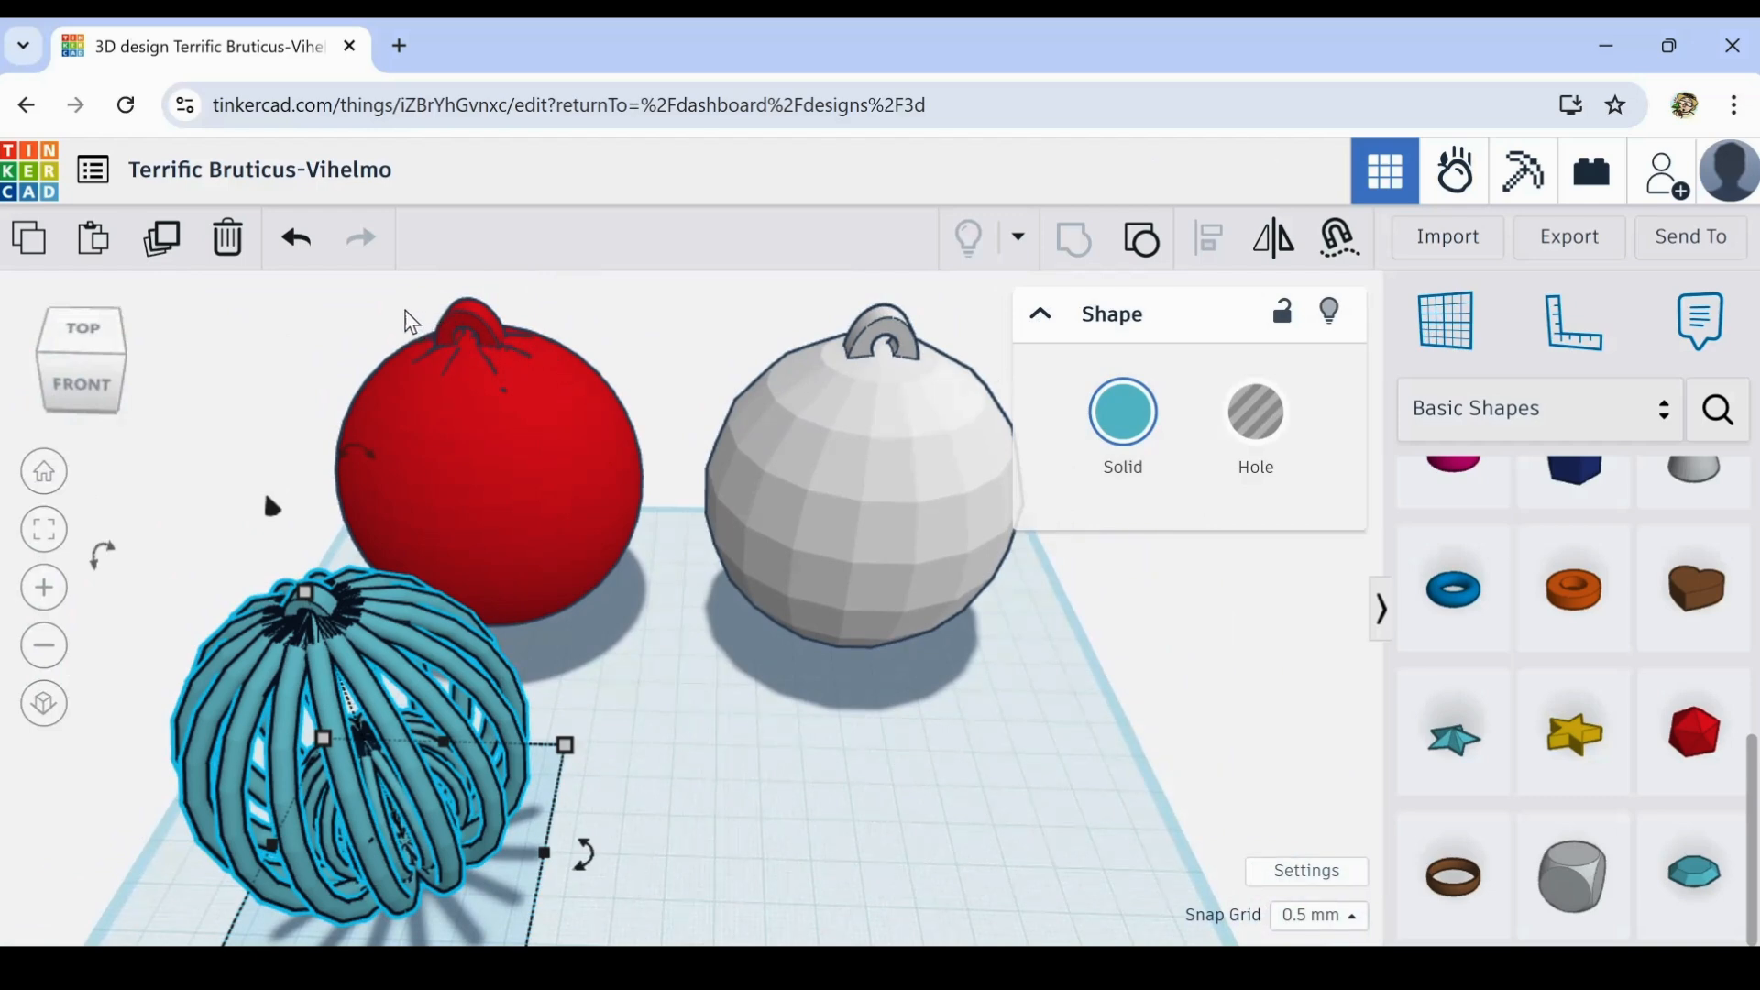
pyautogui.click(417, 332)
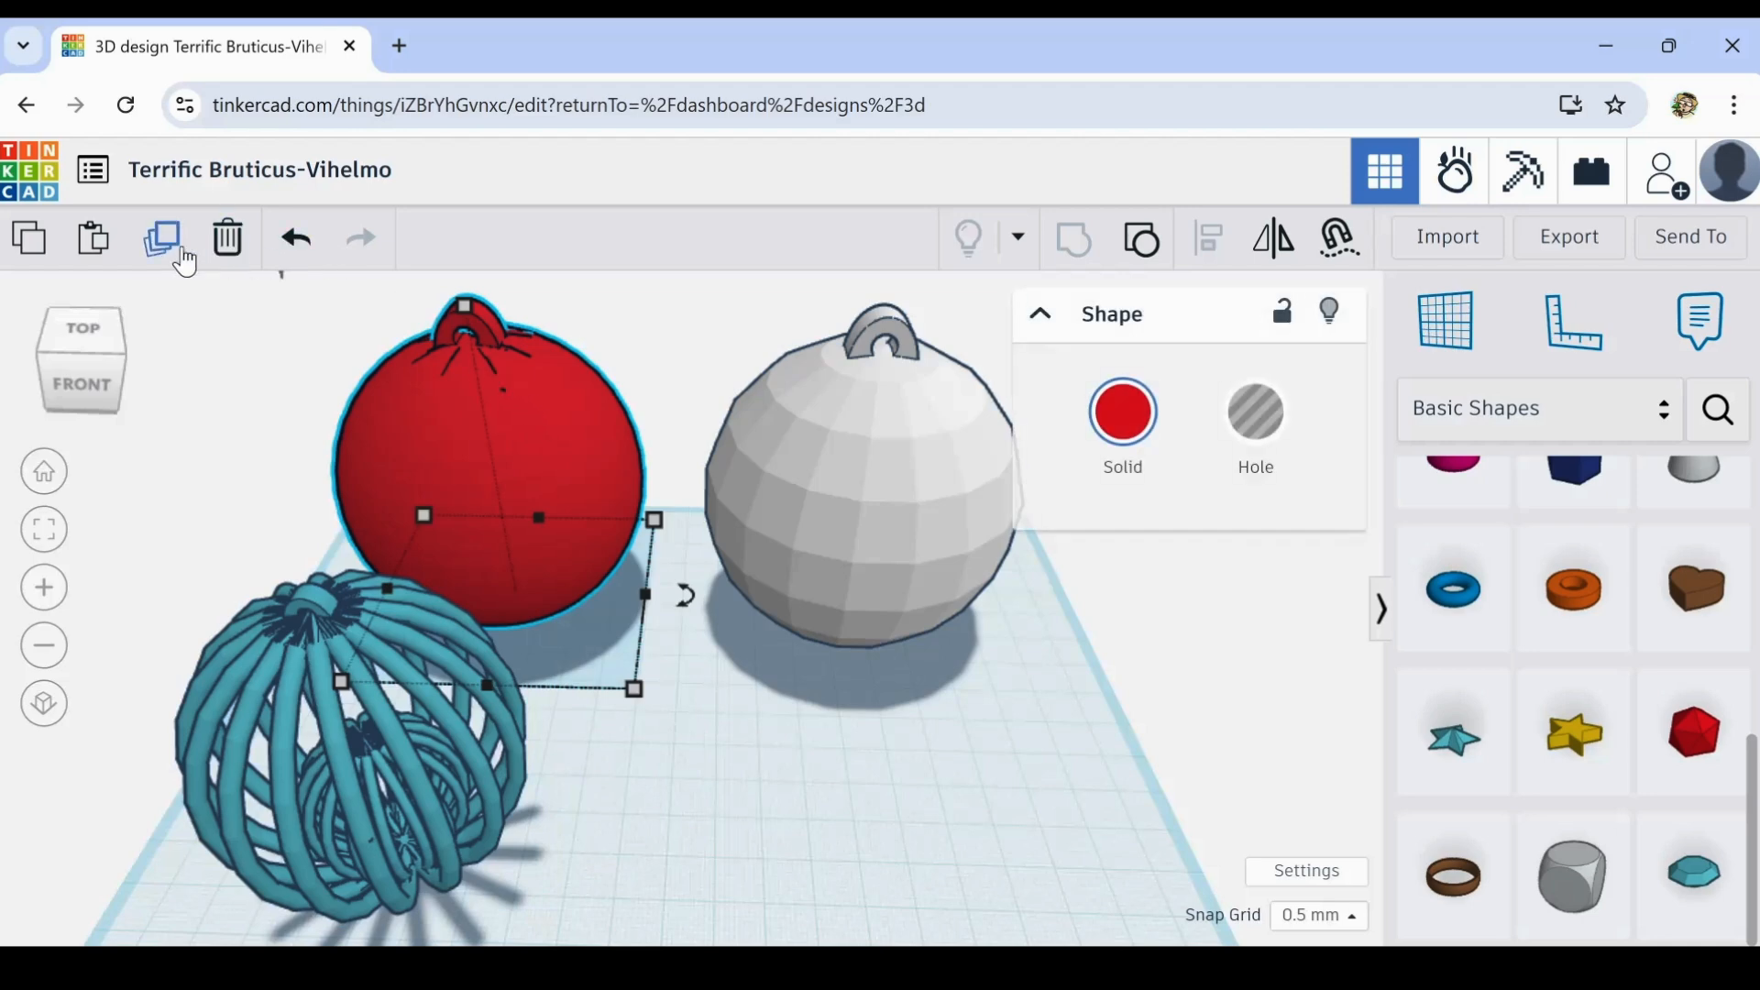
pyautogui.click(154, 243)
pyautogui.moveTo(420, 400); pyautogui.dragTo(289, 495)
pyautogui.click(226, 241)
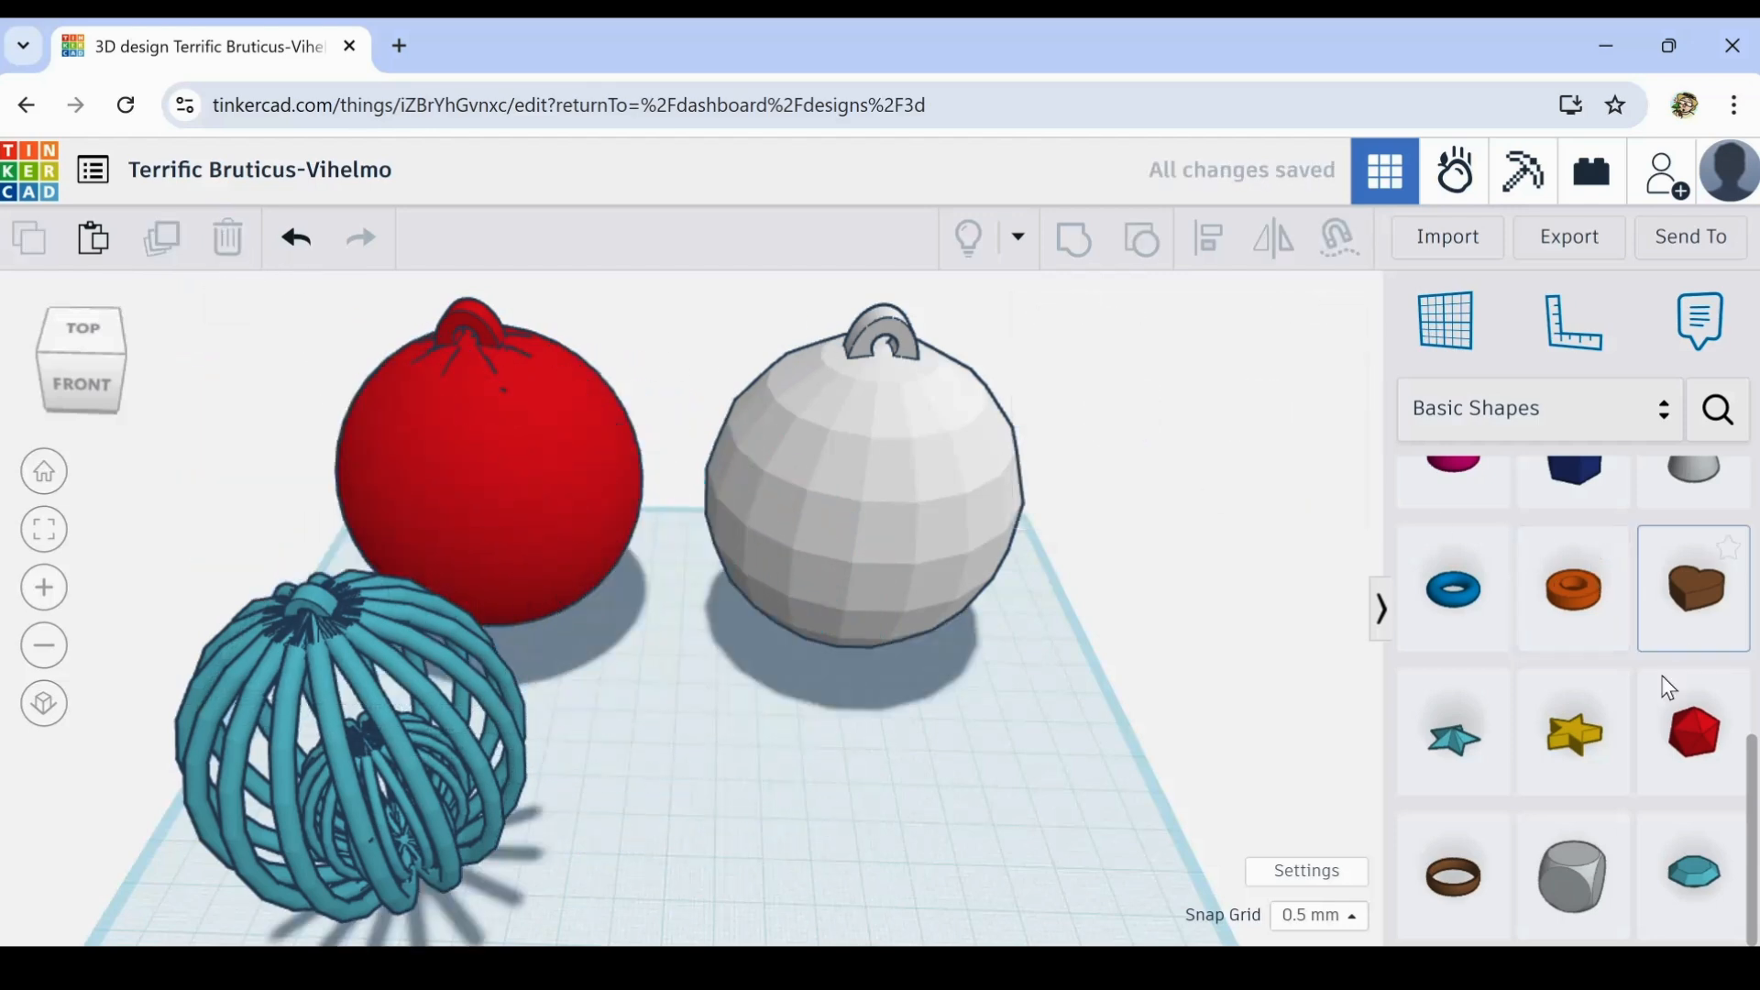
# - Add a cone from the basic shapes in front of the white ball and stretch it to 88.5 mm high
pyautogui.scroll(-1, 1712, 683)
pyautogui.scroll(8, 1695, 710)
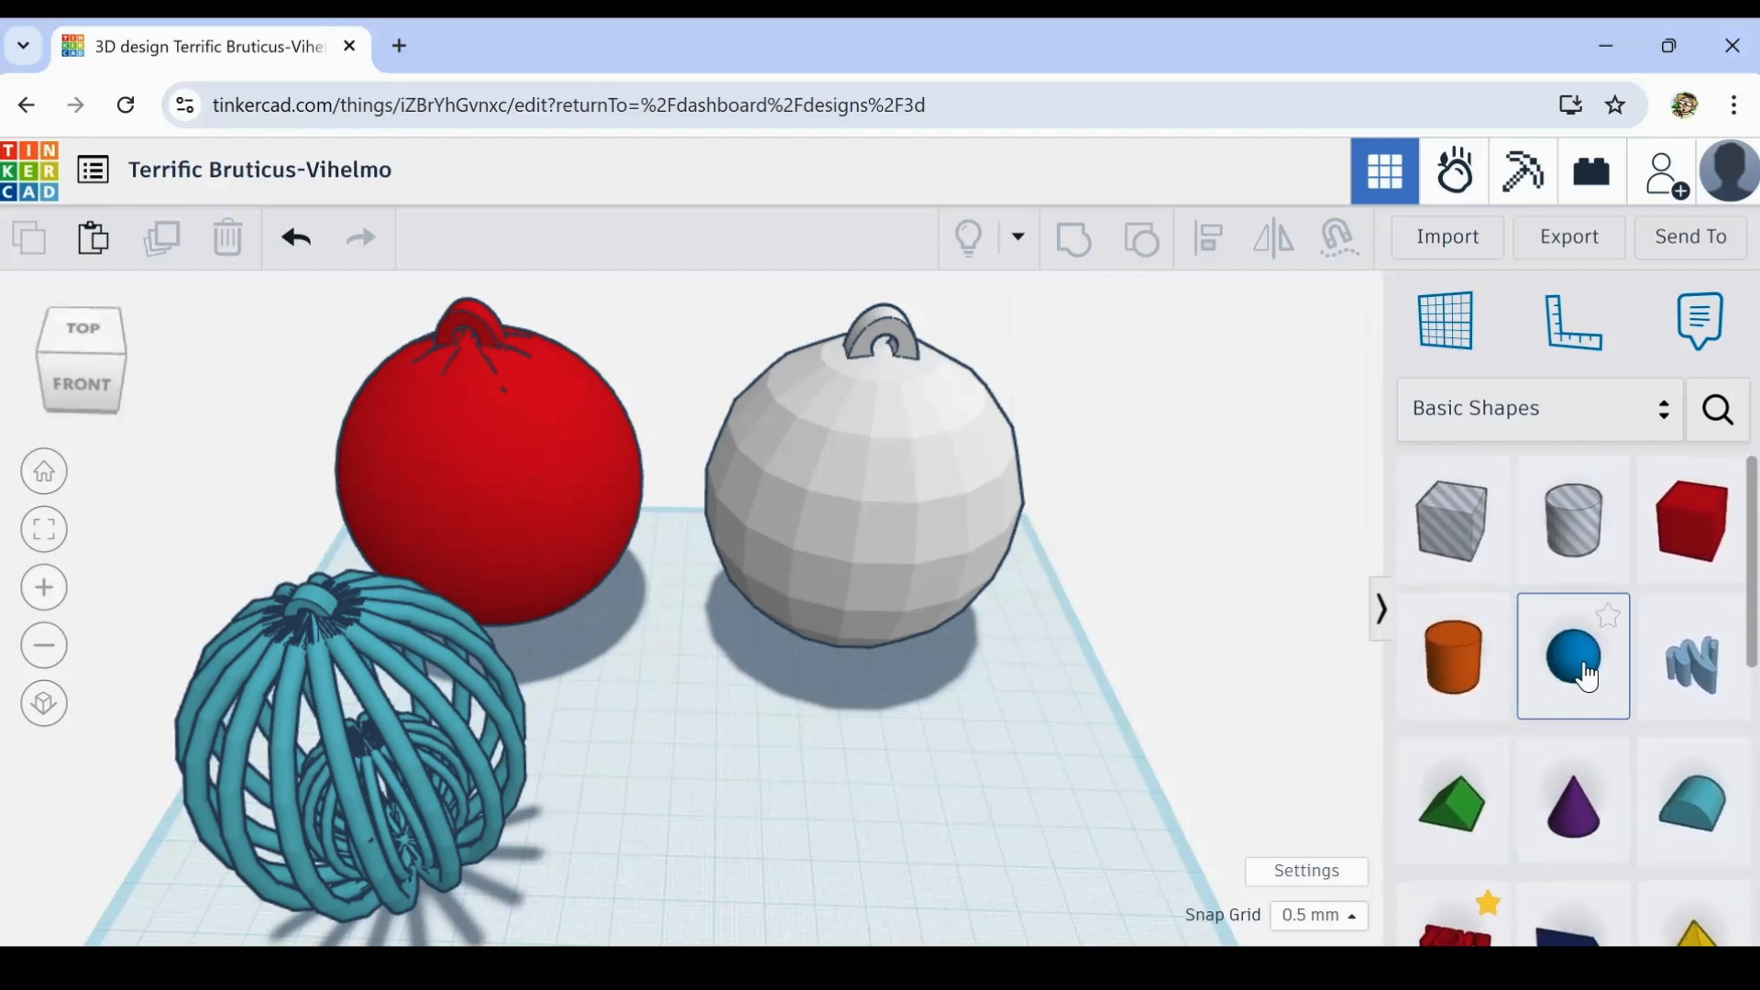
pyautogui.moveTo(1360, 808); pyautogui.dragTo(767, 443)
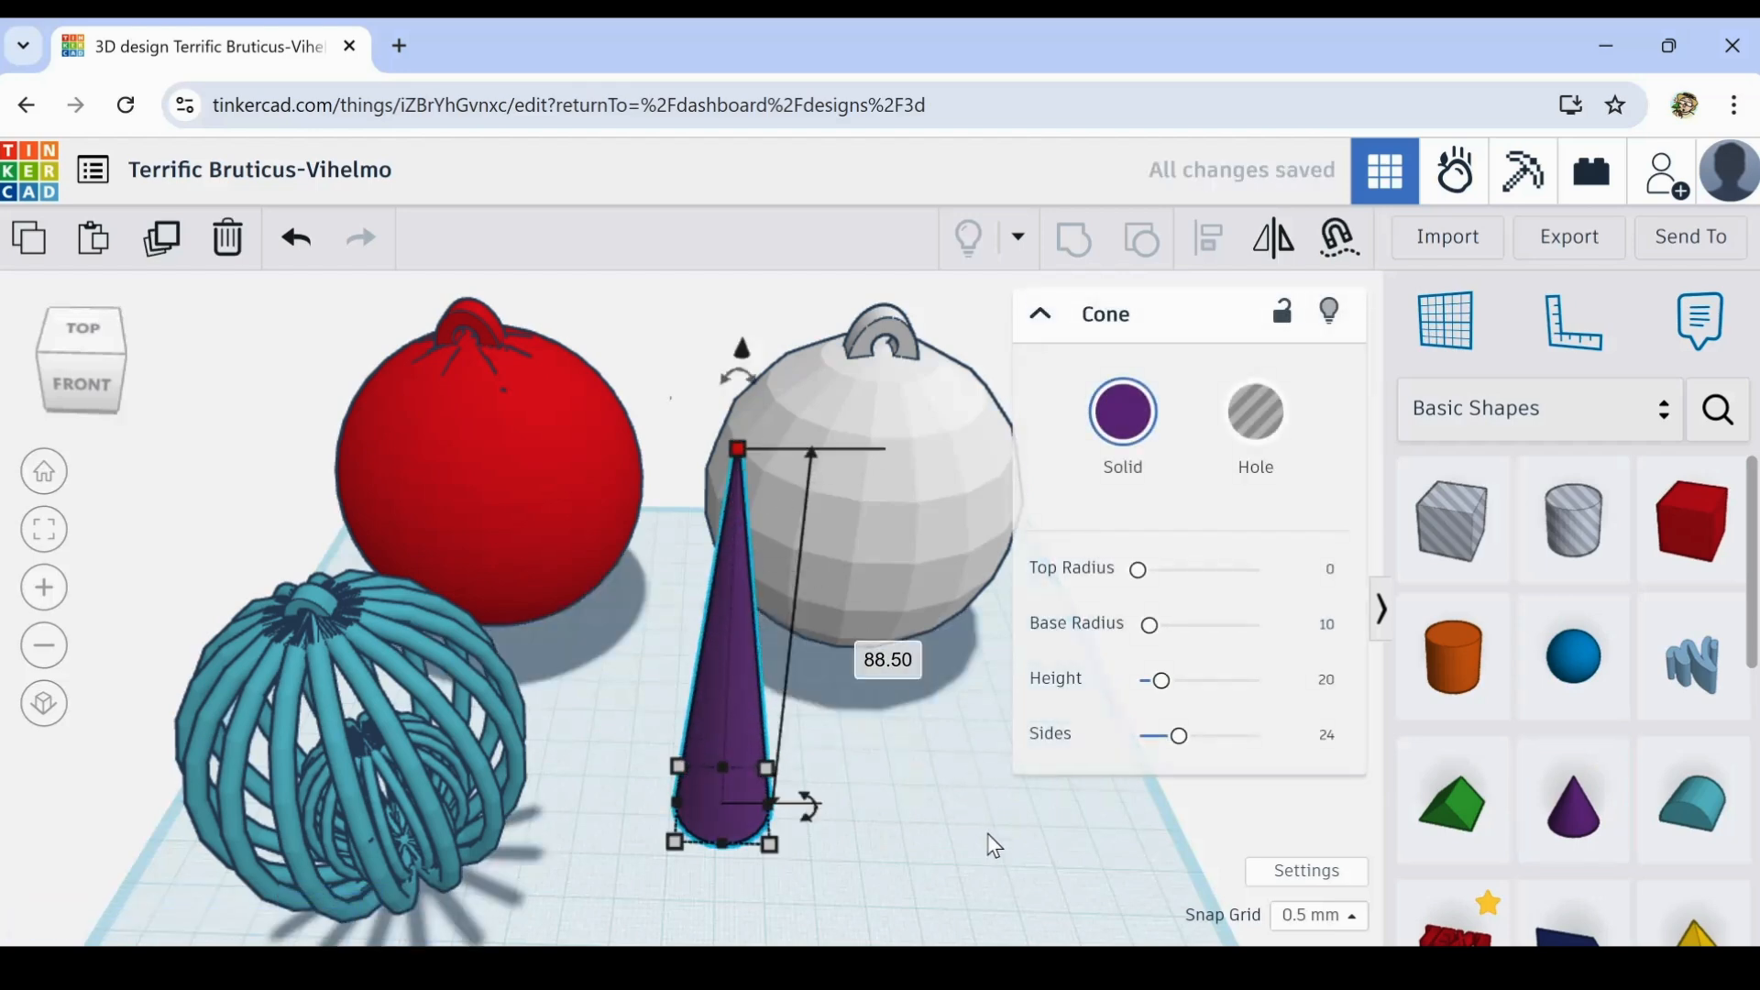
# - Add a sphere from the basic shapes beside the cone, move the cone onto the sphere's center and raise it slightly
pyautogui.moveTo(987, 833); pyautogui.dragTo(1003, 788, button='right')
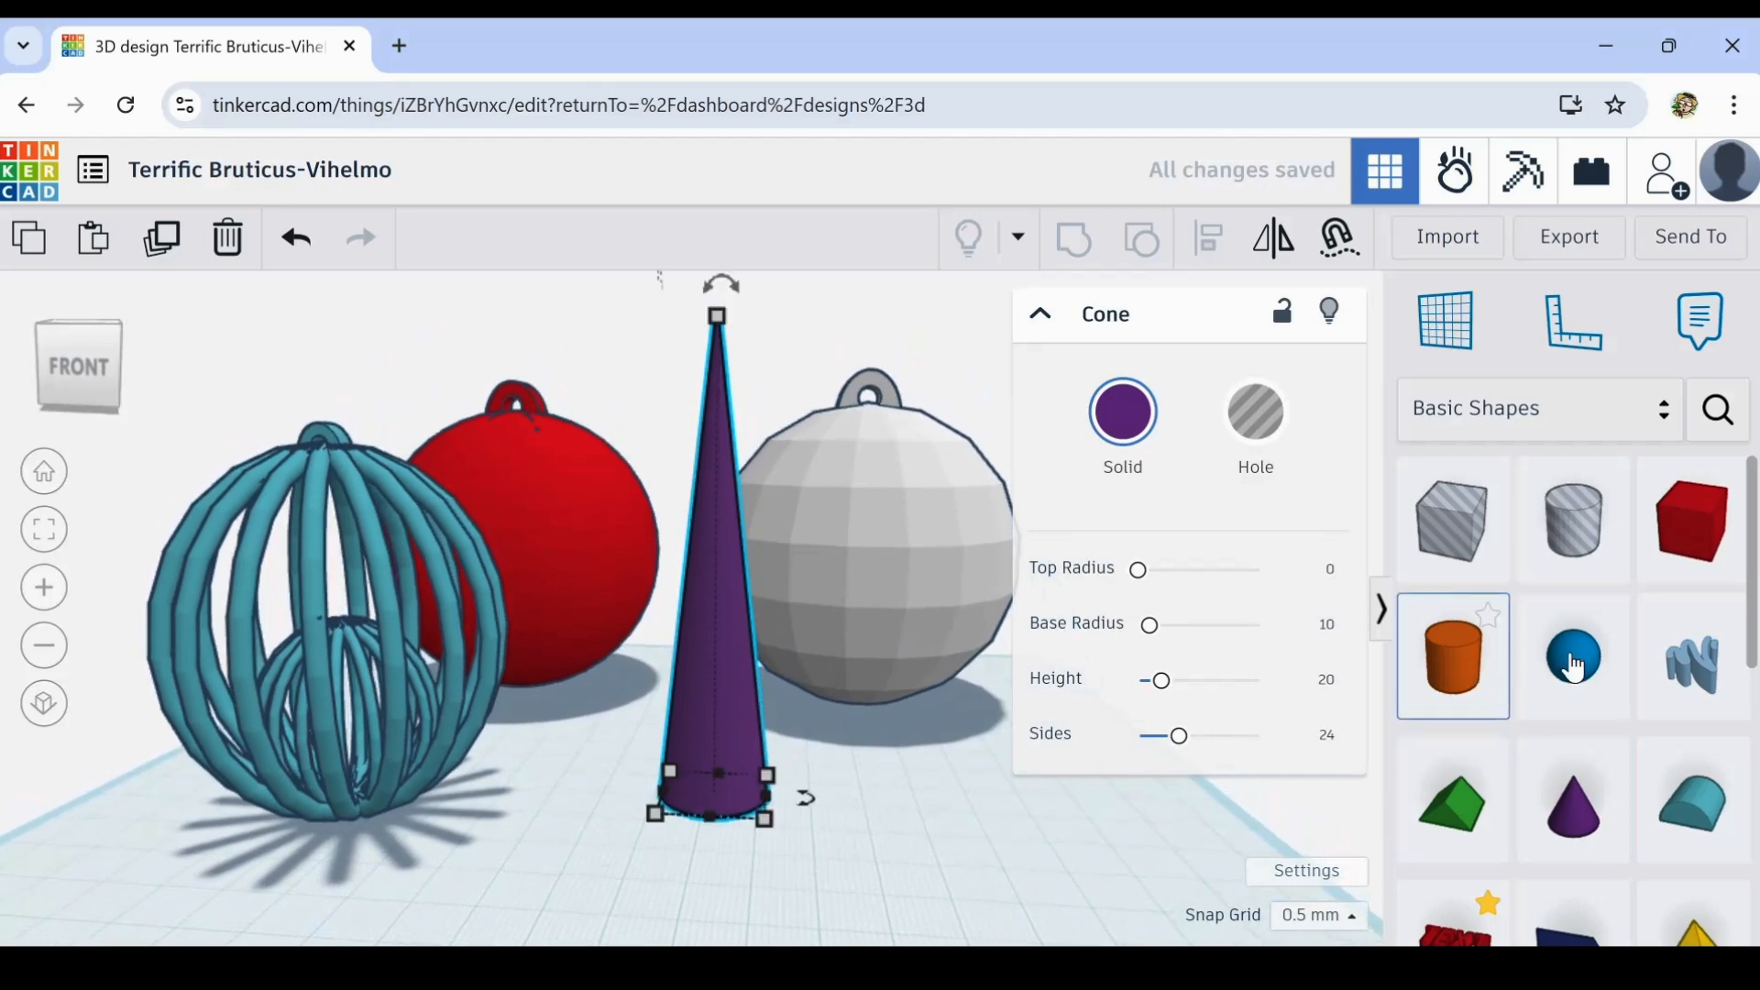
pyautogui.moveTo(1576, 666); pyautogui.dragTo(941, 876)
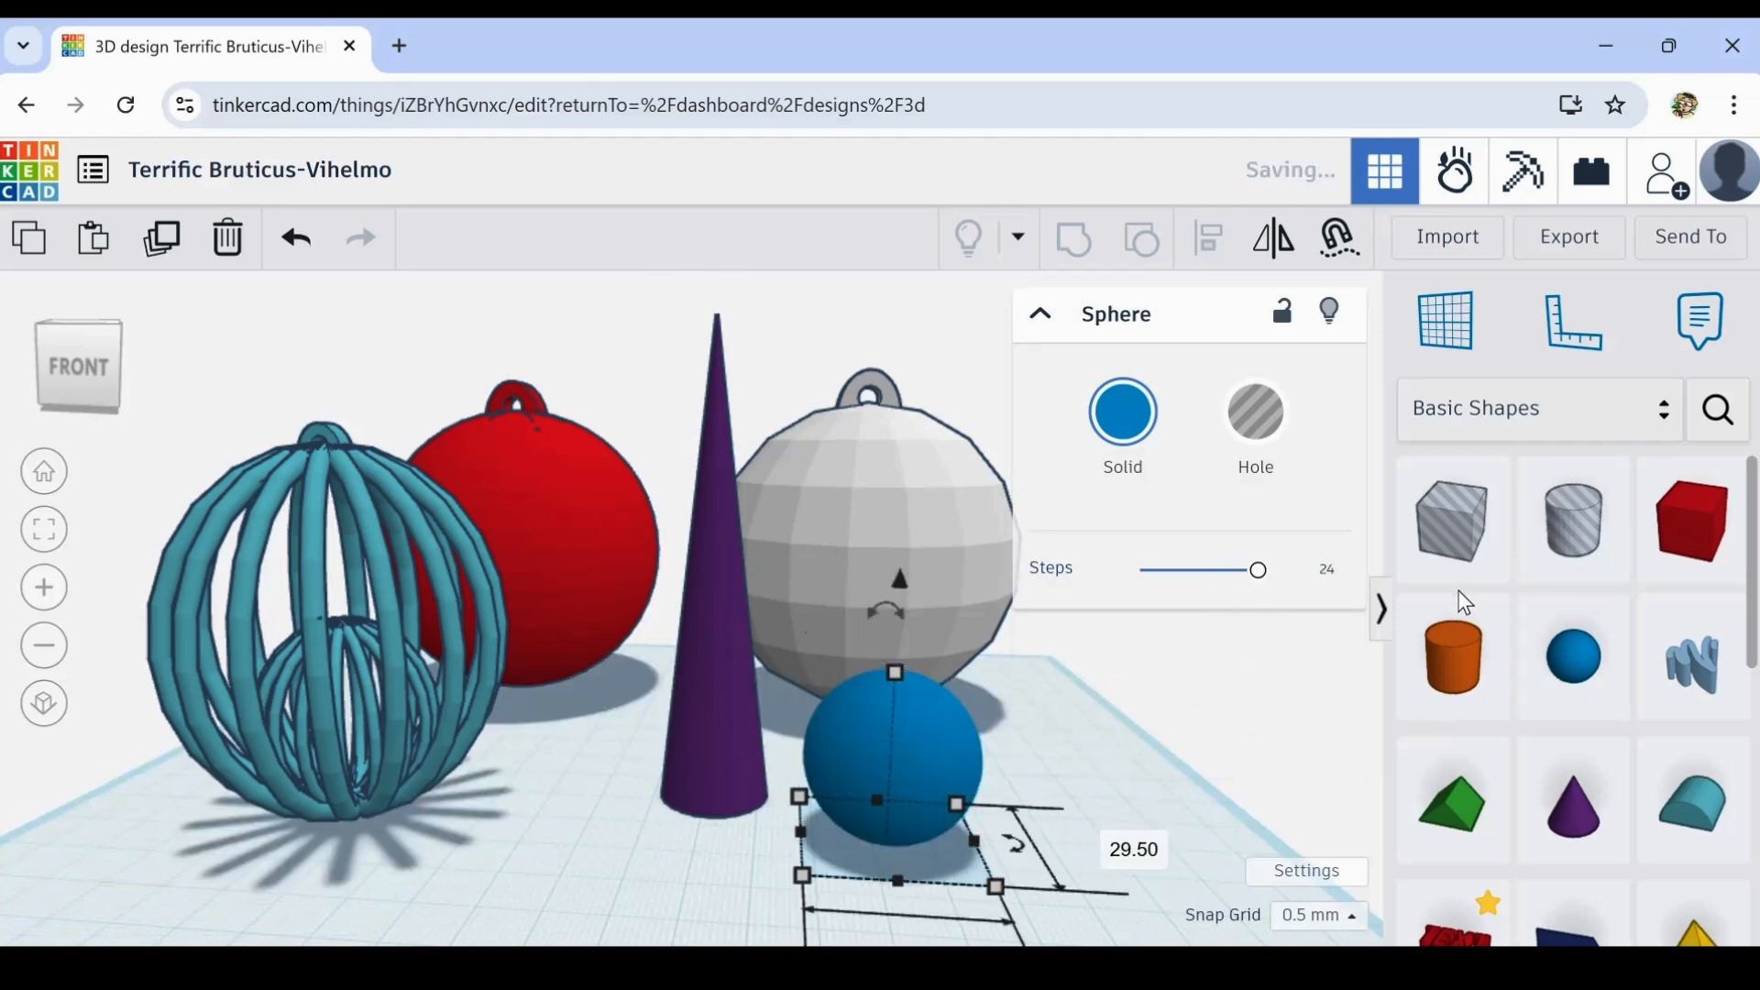
pyautogui.moveTo(664, 742); pyautogui.dragTo(881, 760)
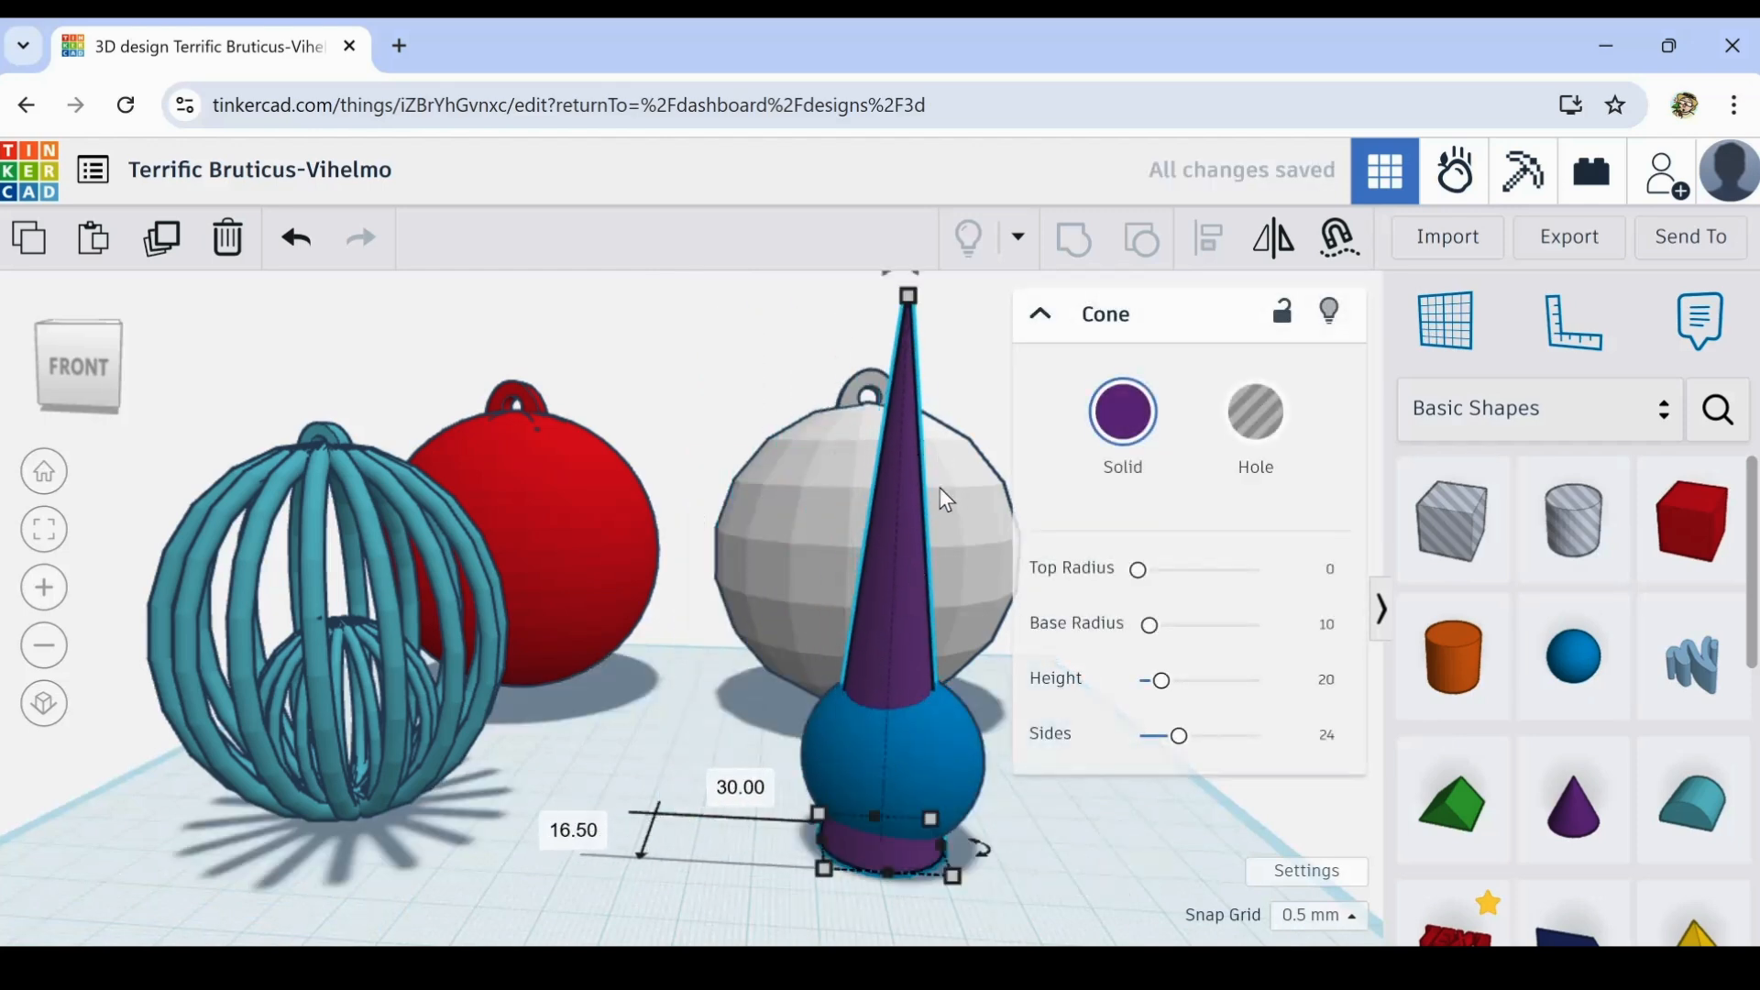
pyautogui.scroll(5, 734, 404)
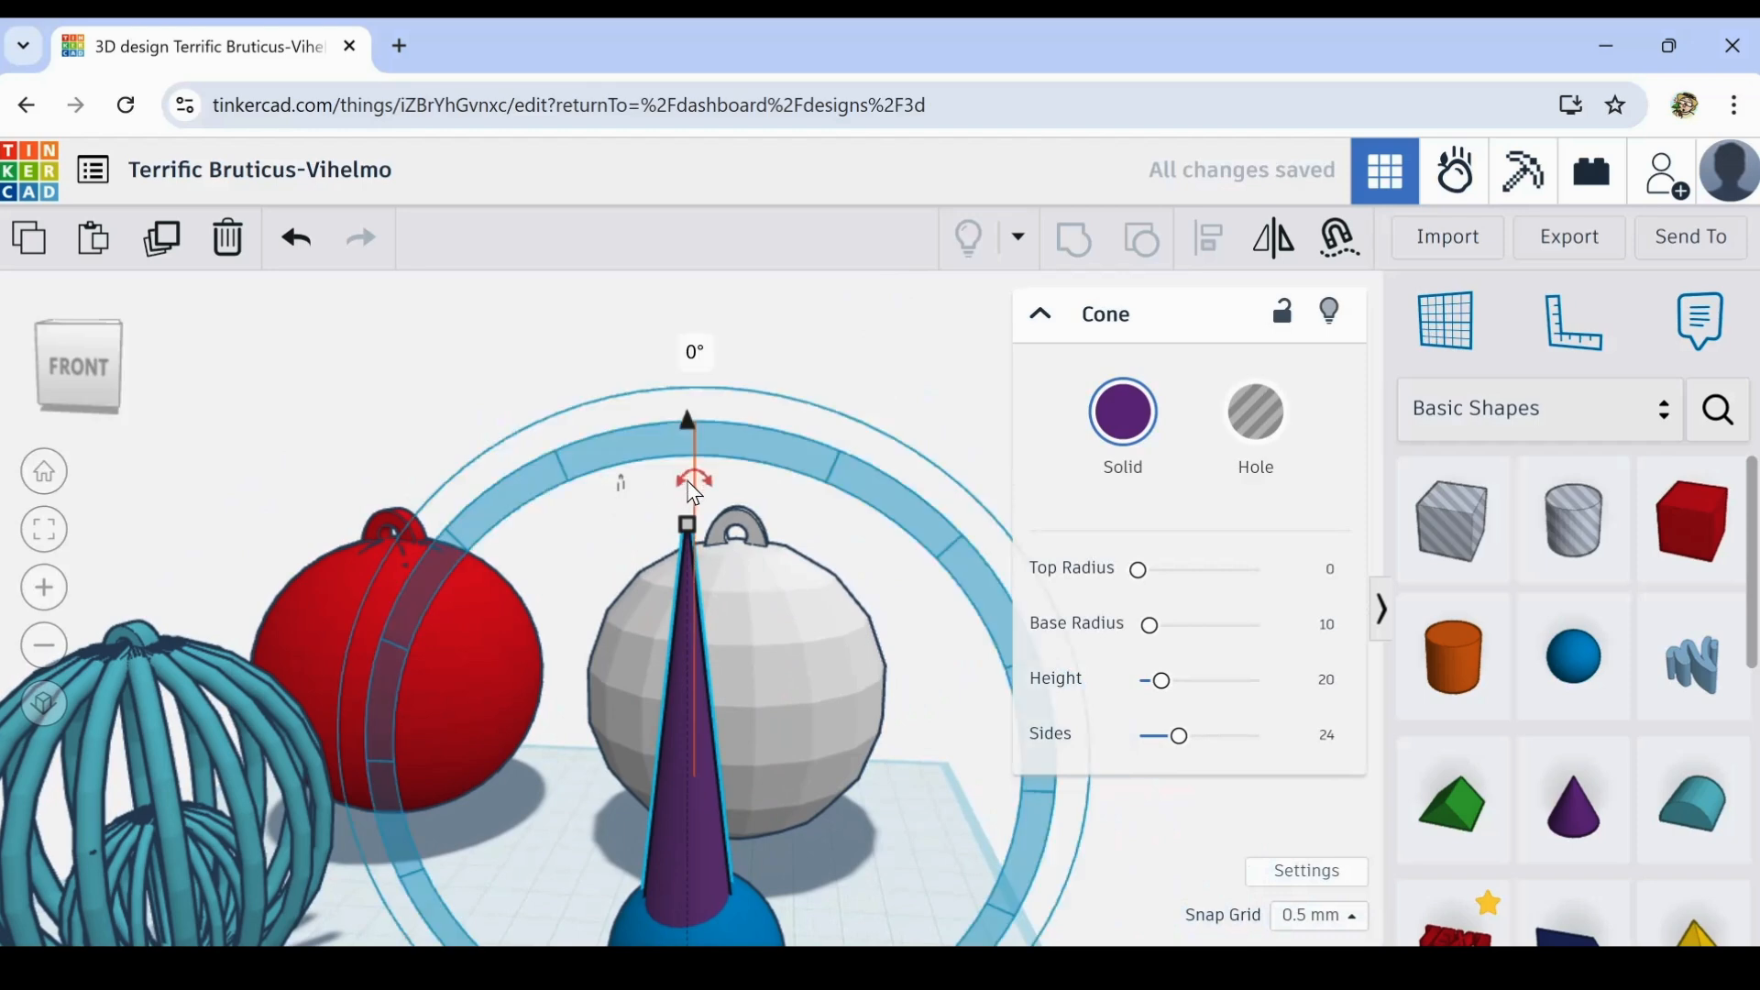
pyautogui.moveTo(689, 423); pyautogui.dragTo(748, 262)
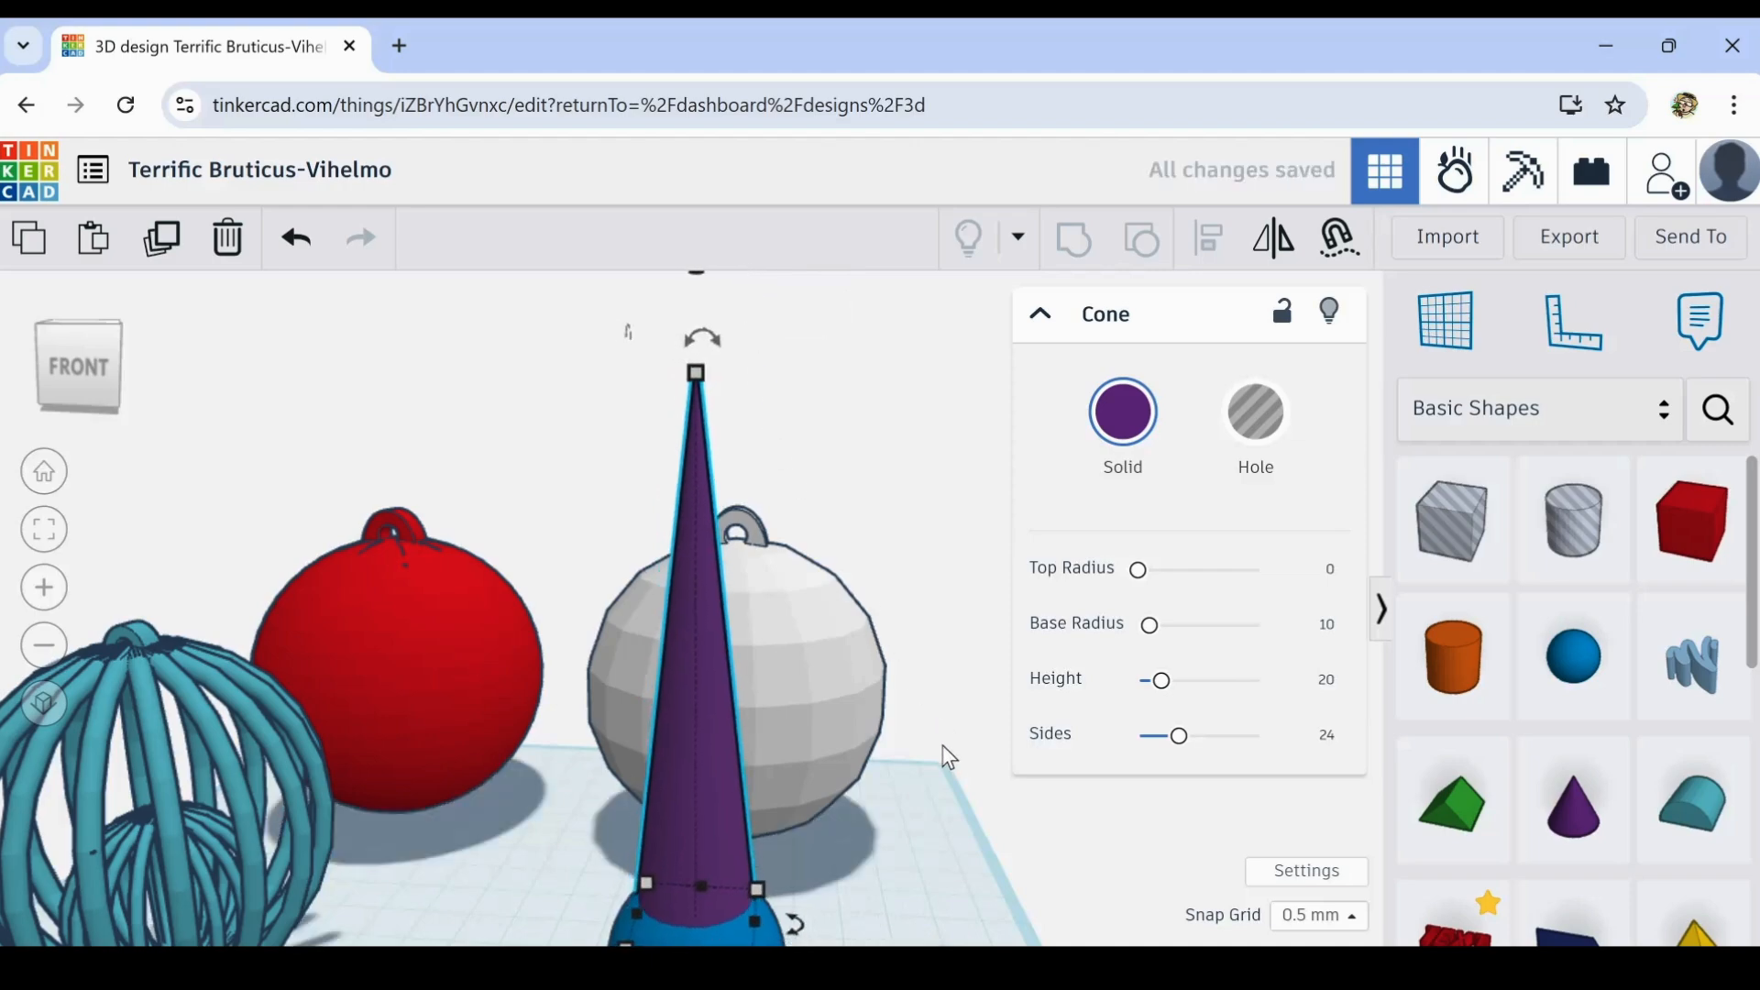
# - Duplicate the blue sphere in place and raise the copy straight up until it overlaps the cone's base
pyautogui.moveTo(943, 747); pyautogui.dragTo(943, 825, button='right')
pyautogui.click(795, 871)
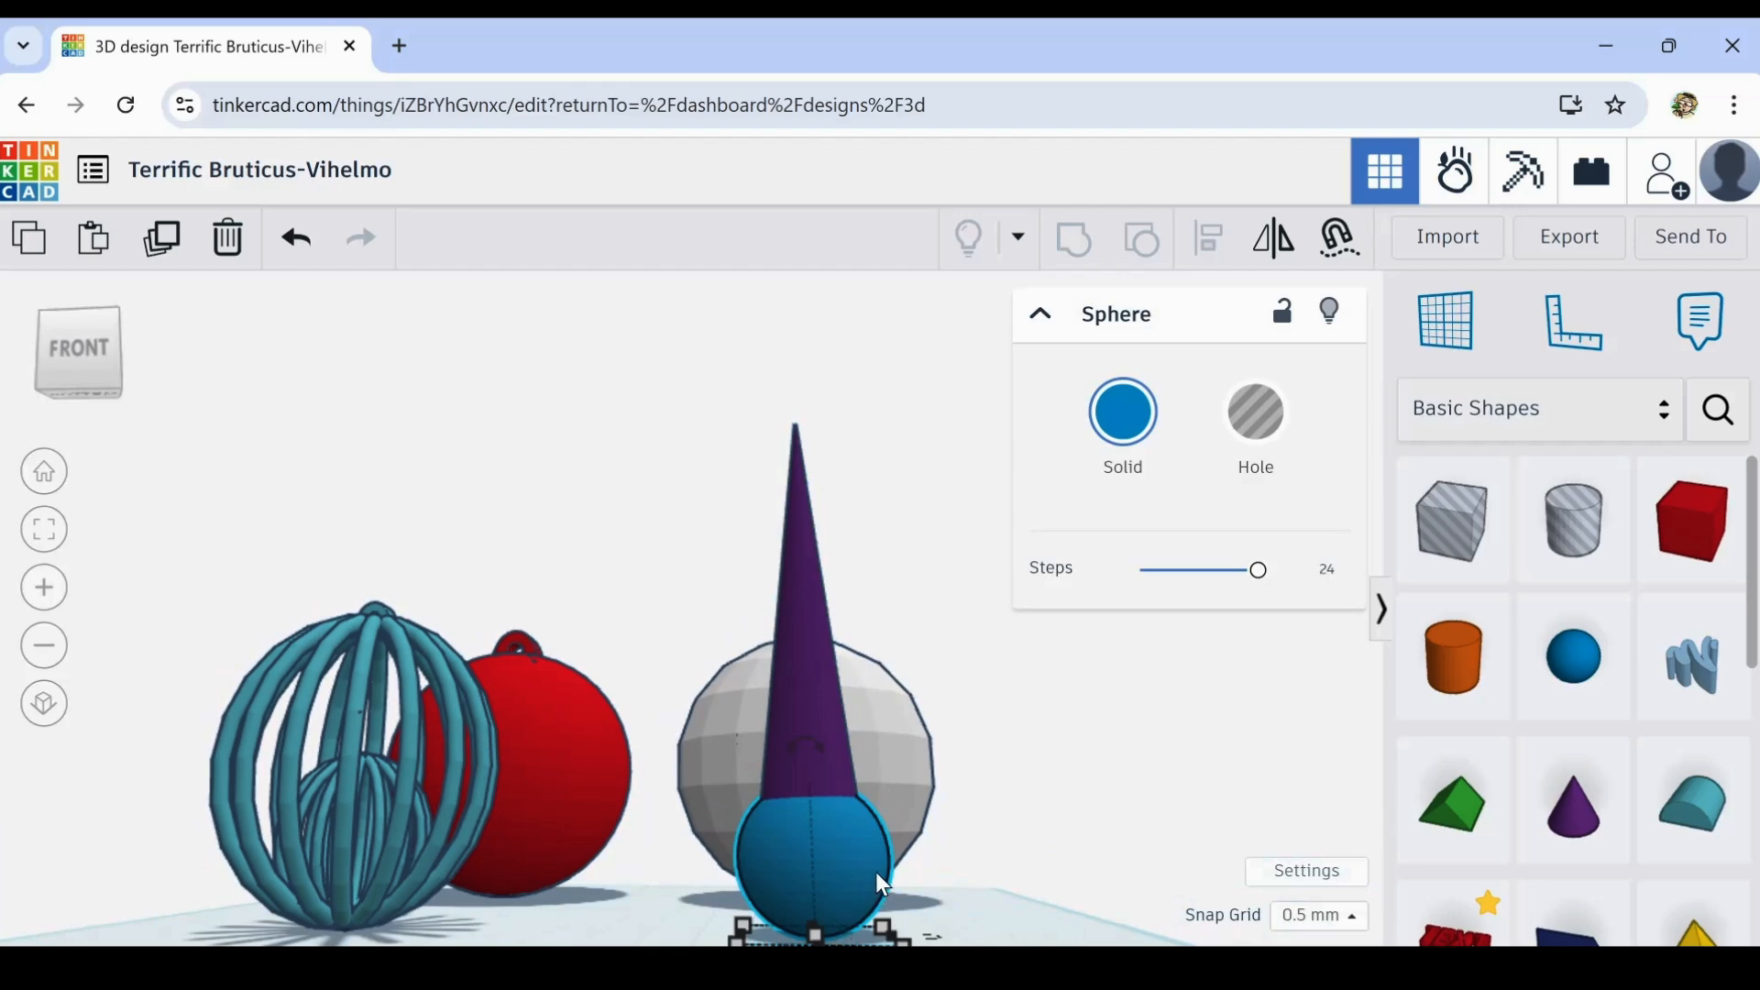
pyautogui.scroll(4, 876, 864)
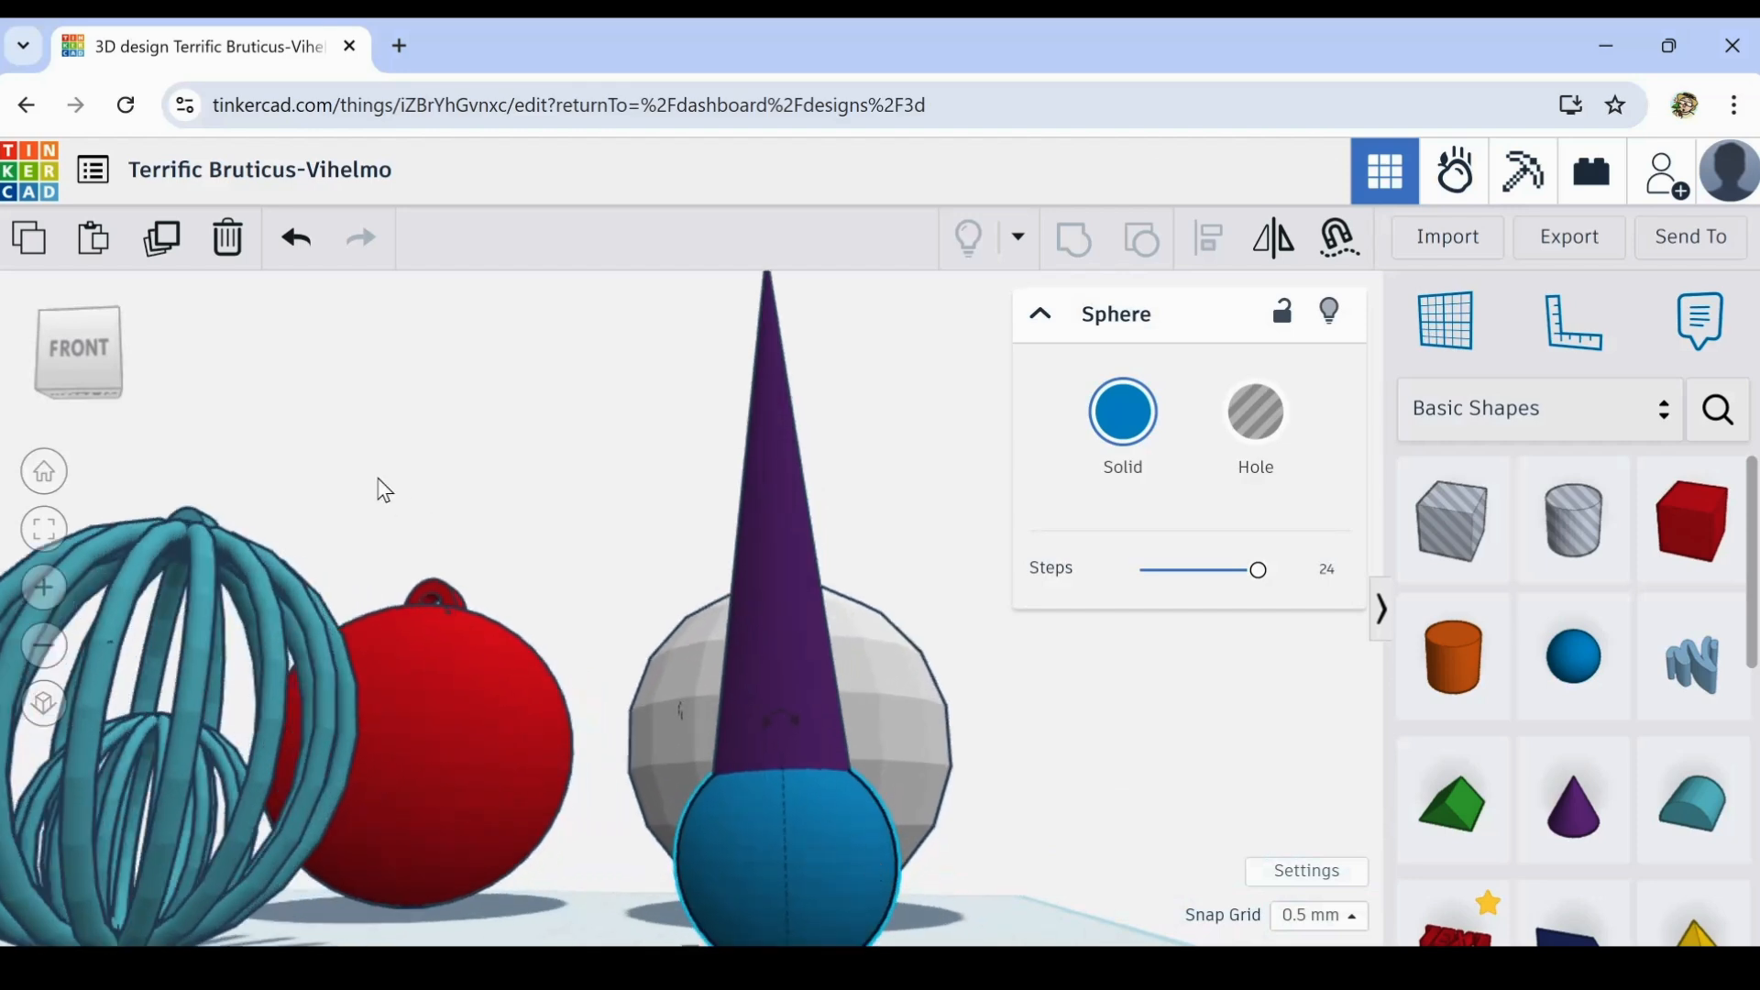
pyautogui.click(176, 246)
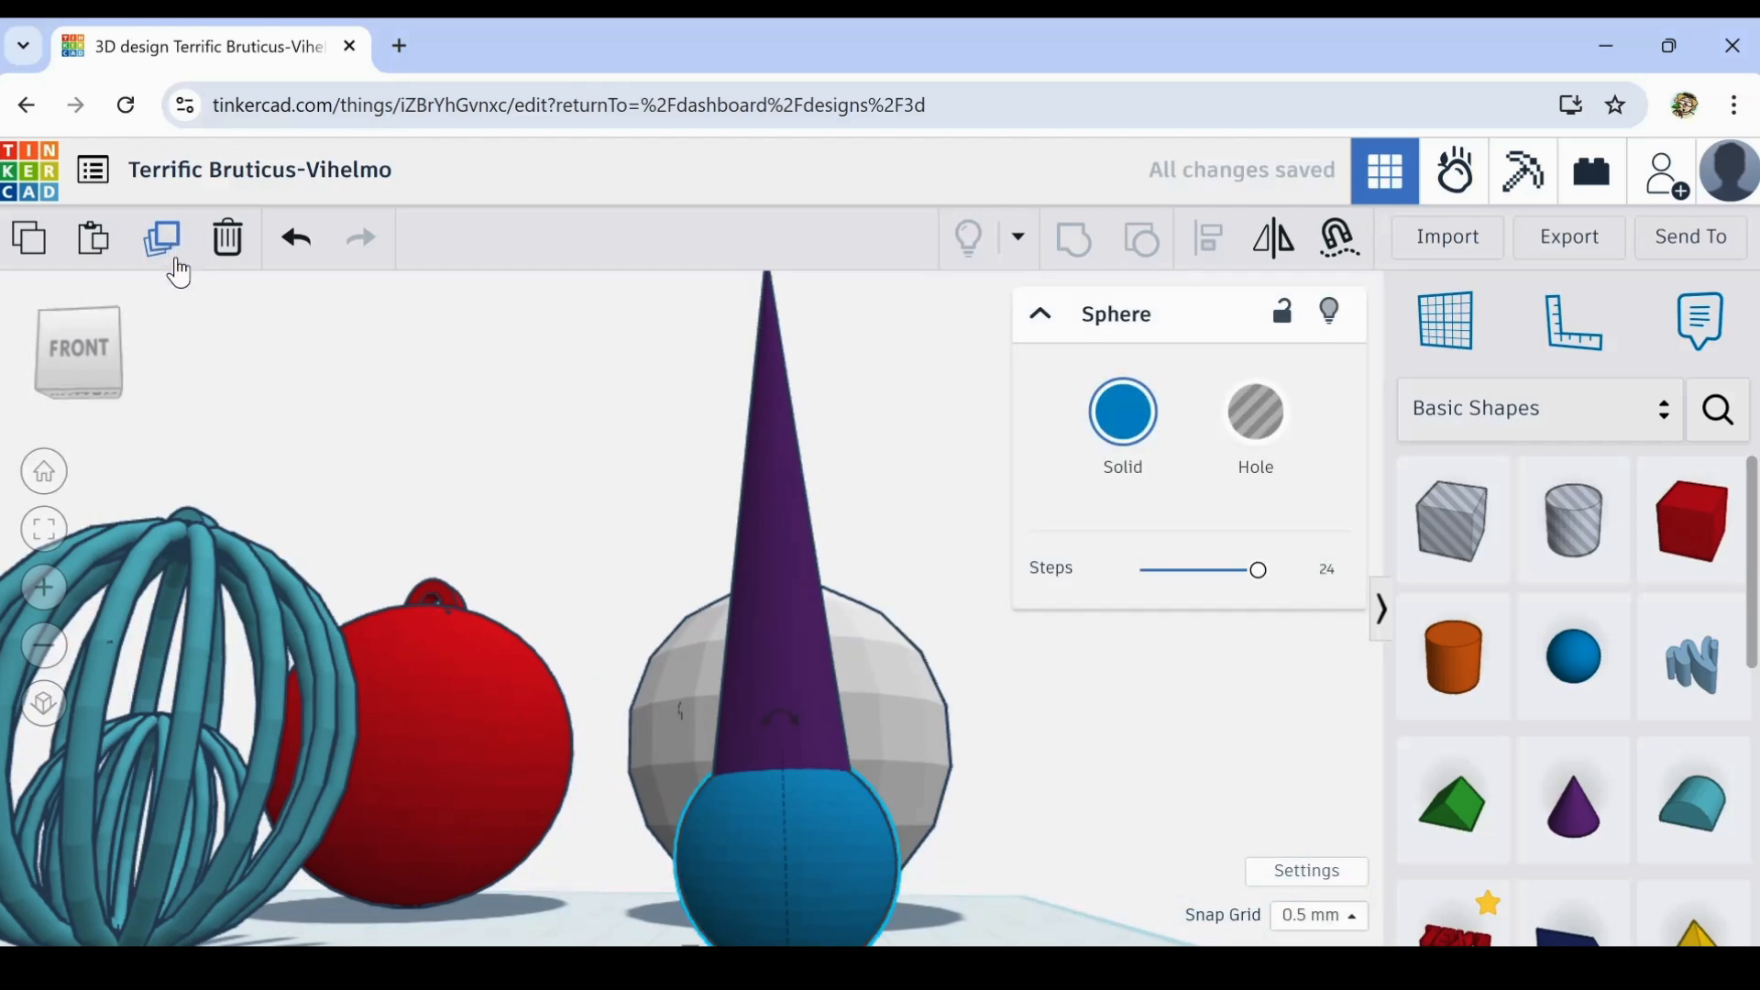
pyautogui.hotkey('ctrl', 'Up')
pyautogui.hotkey('ctrl', 'Up')
pyautogui.hotkey('ctrl', 'Up')
pyautogui.hotkey('ctrl', 'Up')
pyautogui.hotkey('ctrl', 'Up')
pyautogui.hotkey('ctrl', 'Up')
pyautogui.hotkey('ctrl', 'Up')
pyautogui.hotkey('ctrl', 'Up')
pyautogui.hotkey('ctrl', 'Up')
pyautogui.hotkey('ctrl', 'Up')
pyautogui.hotkey('ctrl', 'Up')
pyautogui.hotkey('ctrl', 'Up')
pyautogui.hotkey('ctrl', 'Up')
pyautogui.hotkey('ctrl', 'Up')
pyautogui.hotkey('ctrl', 'Up')
pyautogui.hotkey('ctrl', 'Up')
pyautogui.hotkey('ctrl', 'Up')
pyautogui.hotkey('ctrl', 'Up')
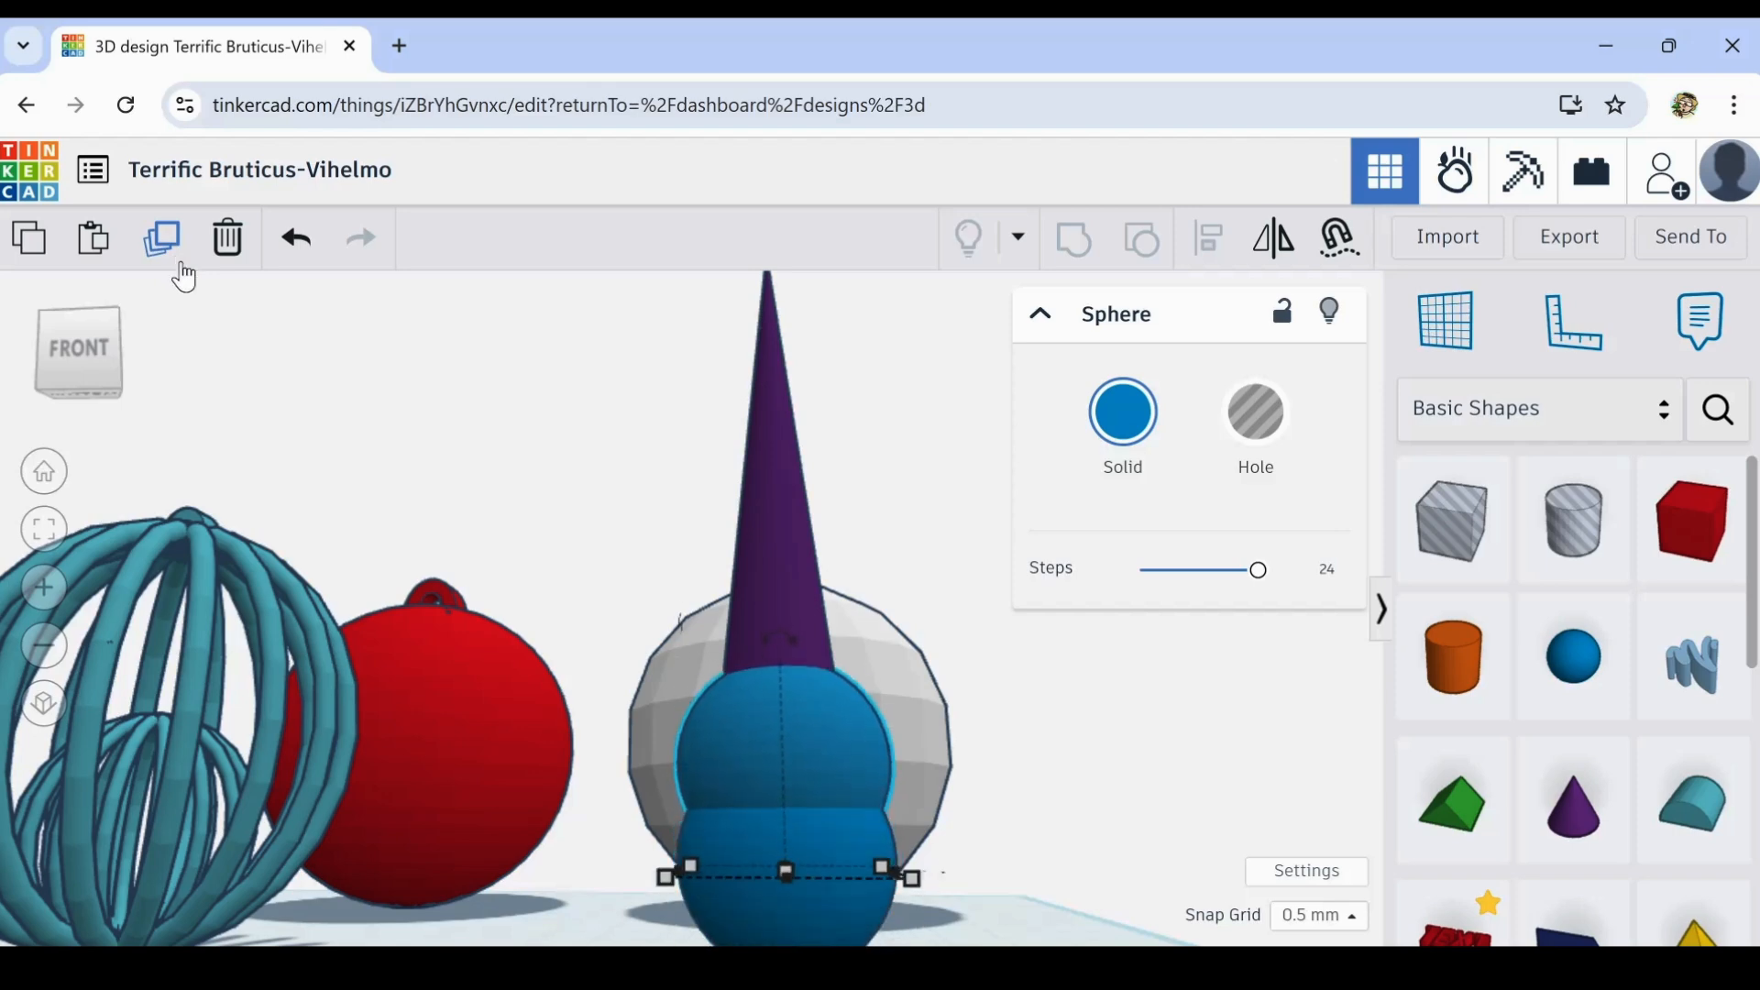
pyautogui.hotkey('ctrl', 'Up')
pyautogui.hotkey('ctrl', 'Up')
pyautogui.hotkey('ctrl', 'Up')
pyautogui.hotkey('ctrl', 'Up')
pyautogui.hotkey('ctrl', 'Up')
pyautogui.hotkey('ctrl', 'Up')
pyautogui.hotkey('ctrl', 'Up')
pyautogui.hotkey('ctrl', 'Up')
pyautogui.hotkey('ctrl', 'Up')
pyautogui.hotkey('ctrl', 'Up')
pyautogui.hotkey('ctrl', 'Up')
pyautogui.hotkey('ctrl', 'Up')
pyautogui.hotkey('ctrl', 'Up')
pyautogui.hotkey('ctrl', 'Up')
pyautogui.hotkey('ctrl', 'Up')
pyautogui.hotkey('ctrl', 'Up')
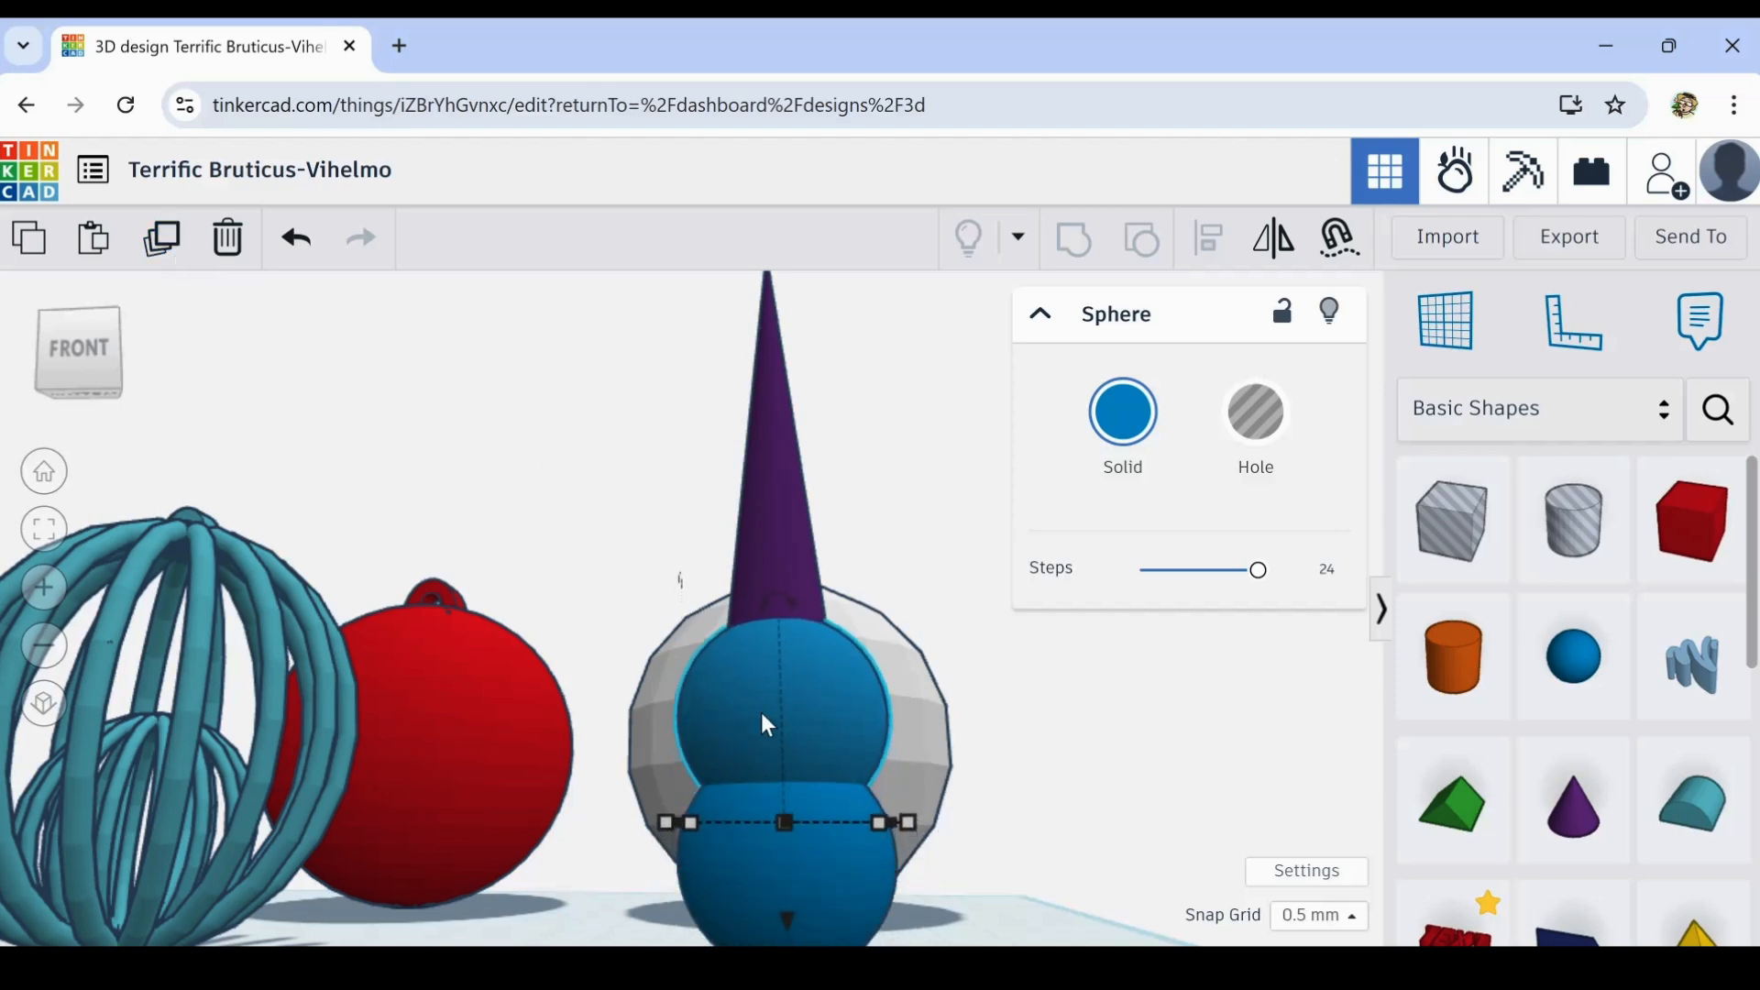
pyautogui.hotkey('ctrl', 'Up')
pyautogui.hotkey('ctrl', 'Up')
# - Shrink the upper sphere proportionally to 21 mm high, keeping it centered around the cone
pyautogui.moveTo(954, 597); pyautogui.dragTo(915, 702, button='right')
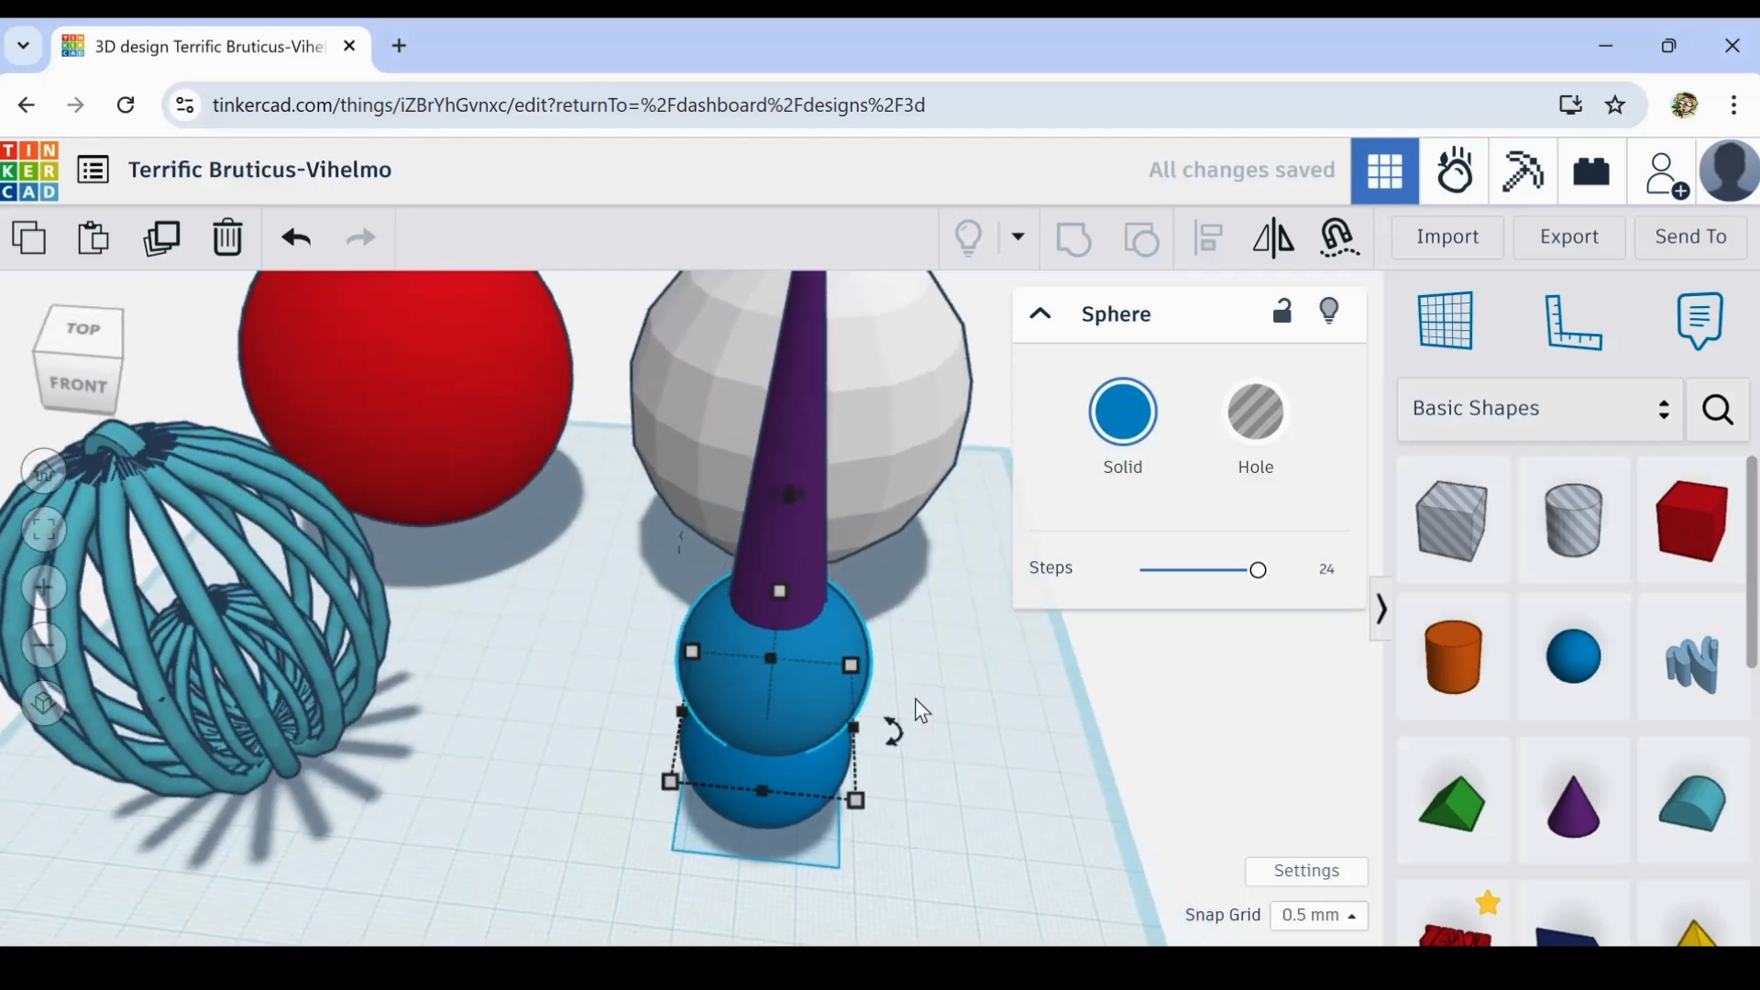
pyautogui.moveTo(784, 597)
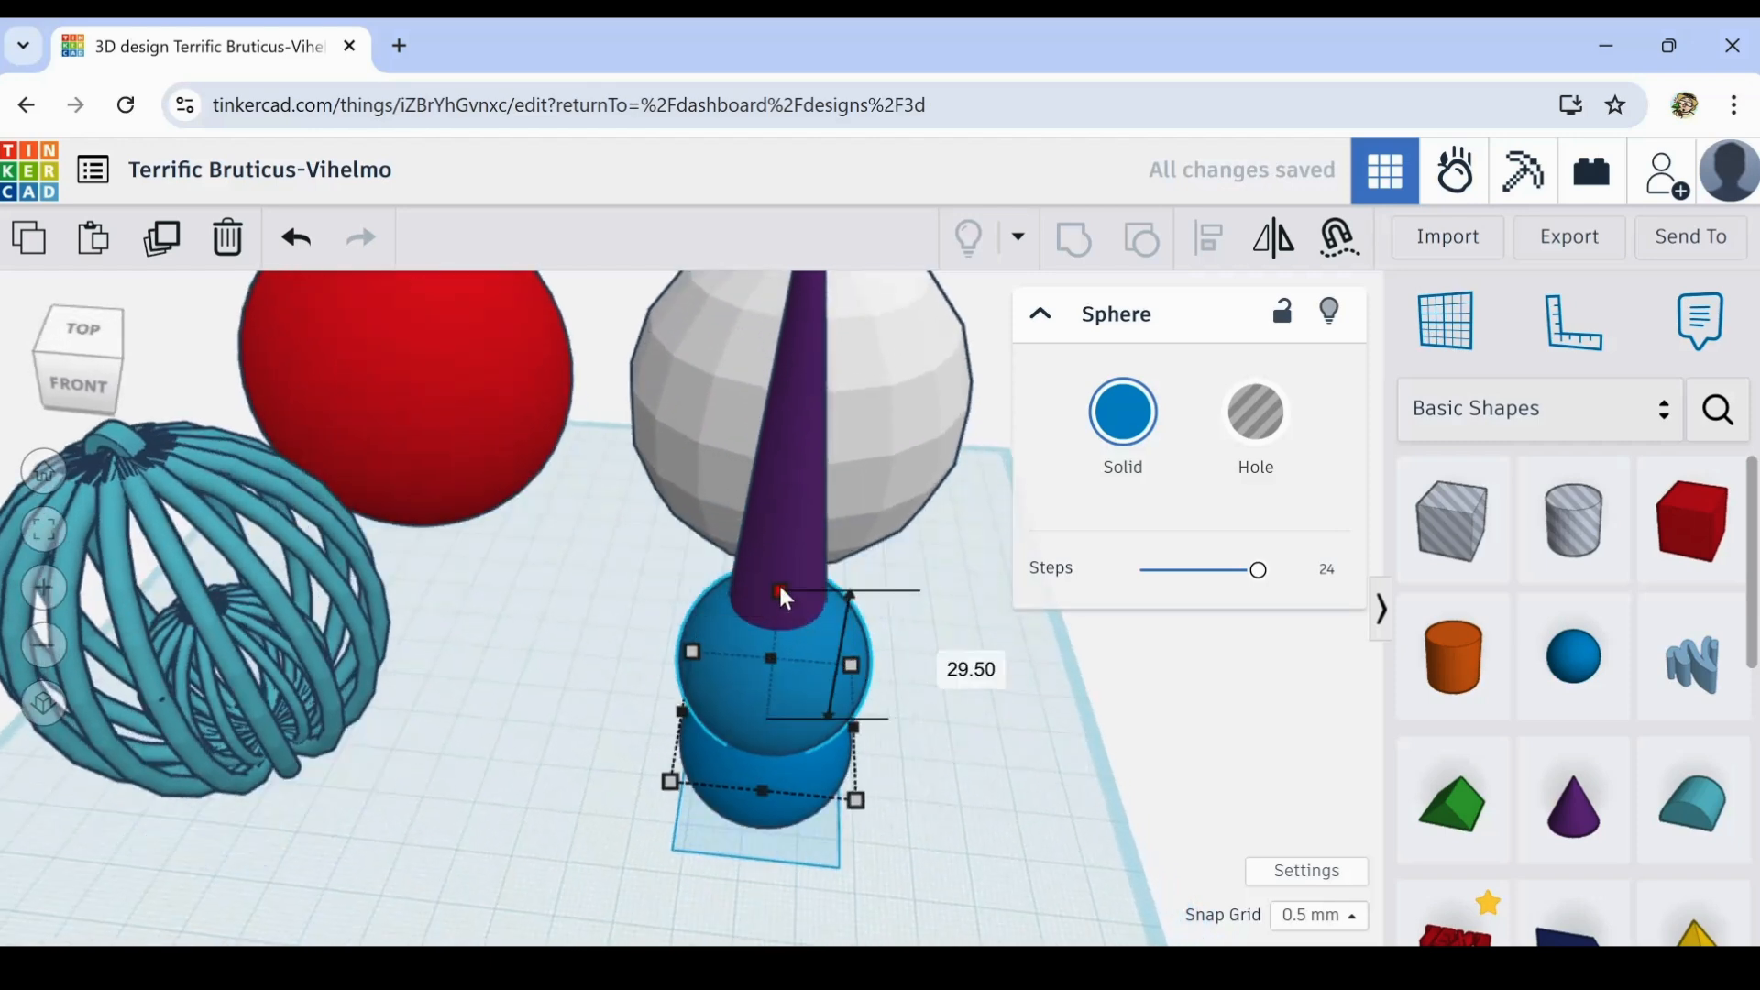
pyautogui.moveTo(782, 596); pyautogui.dragTo(775, 632)
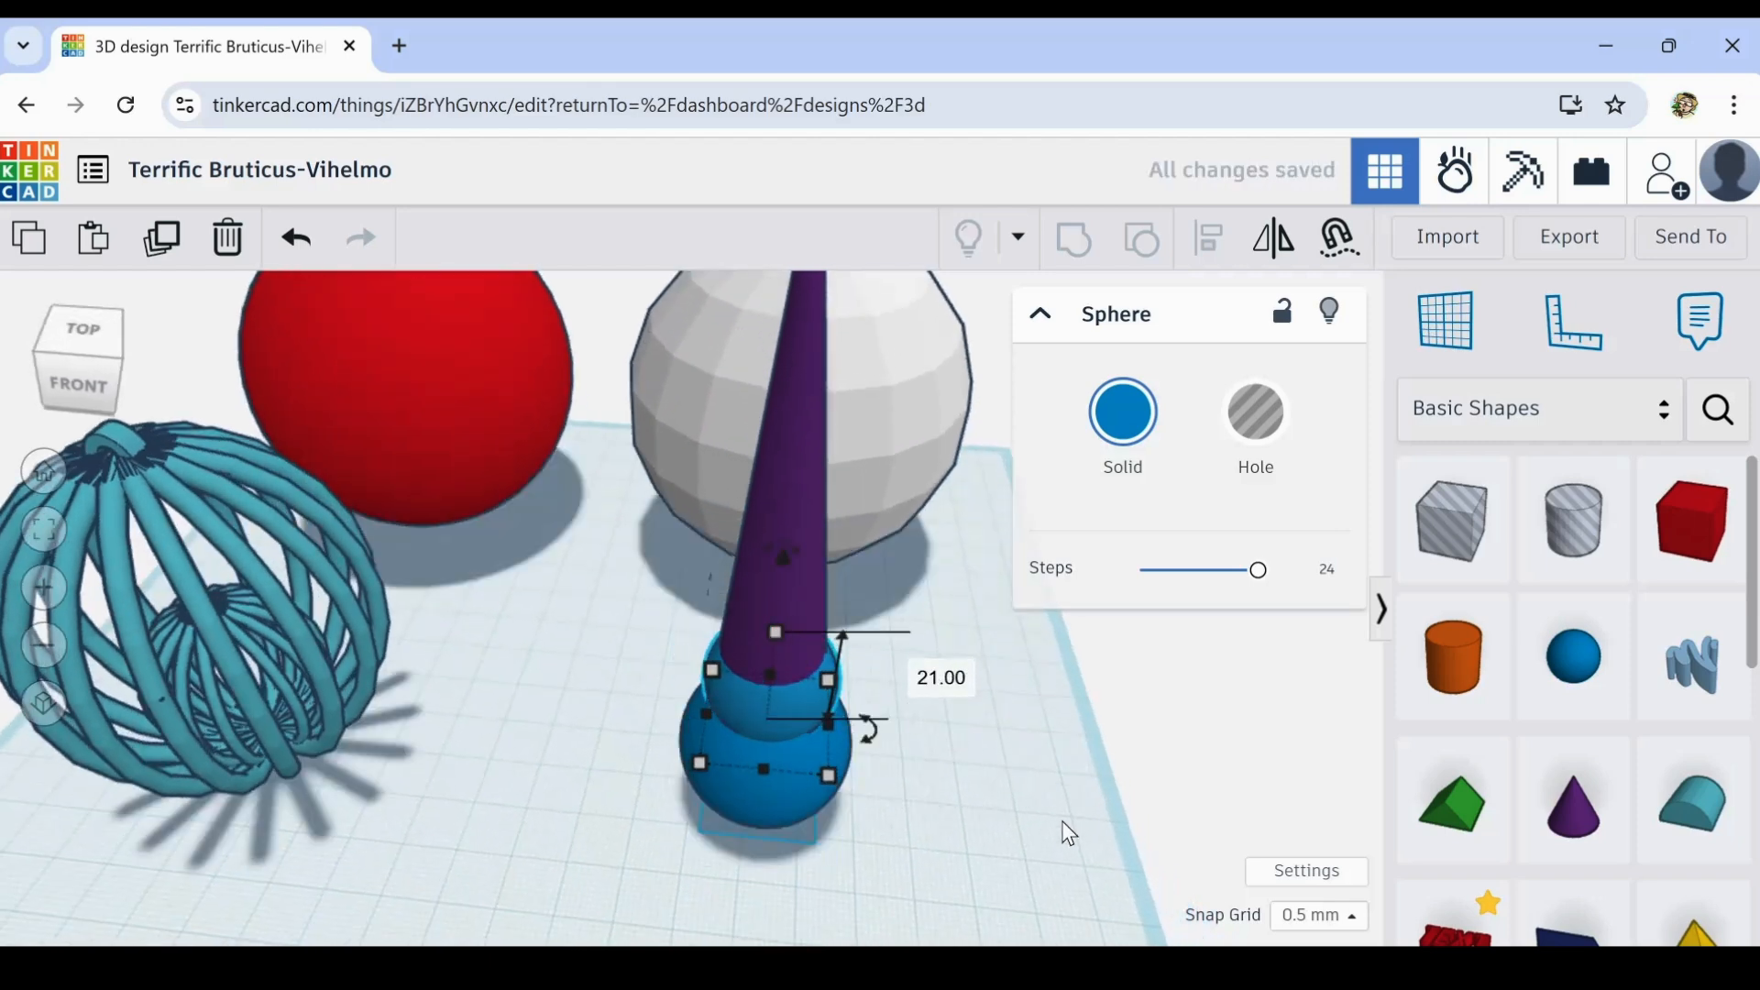
pyautogui.moveTo(1061, 823)
pyautogui.mouseDown(button='right')
pyautogui.moveTo(1001, 734)
pyautogui.moveTo(1021, 797)
pyautogui.moveTo(1070, 831)
pyautogui.mouseUp(button='right')
pyautogui.click(1027, 798)
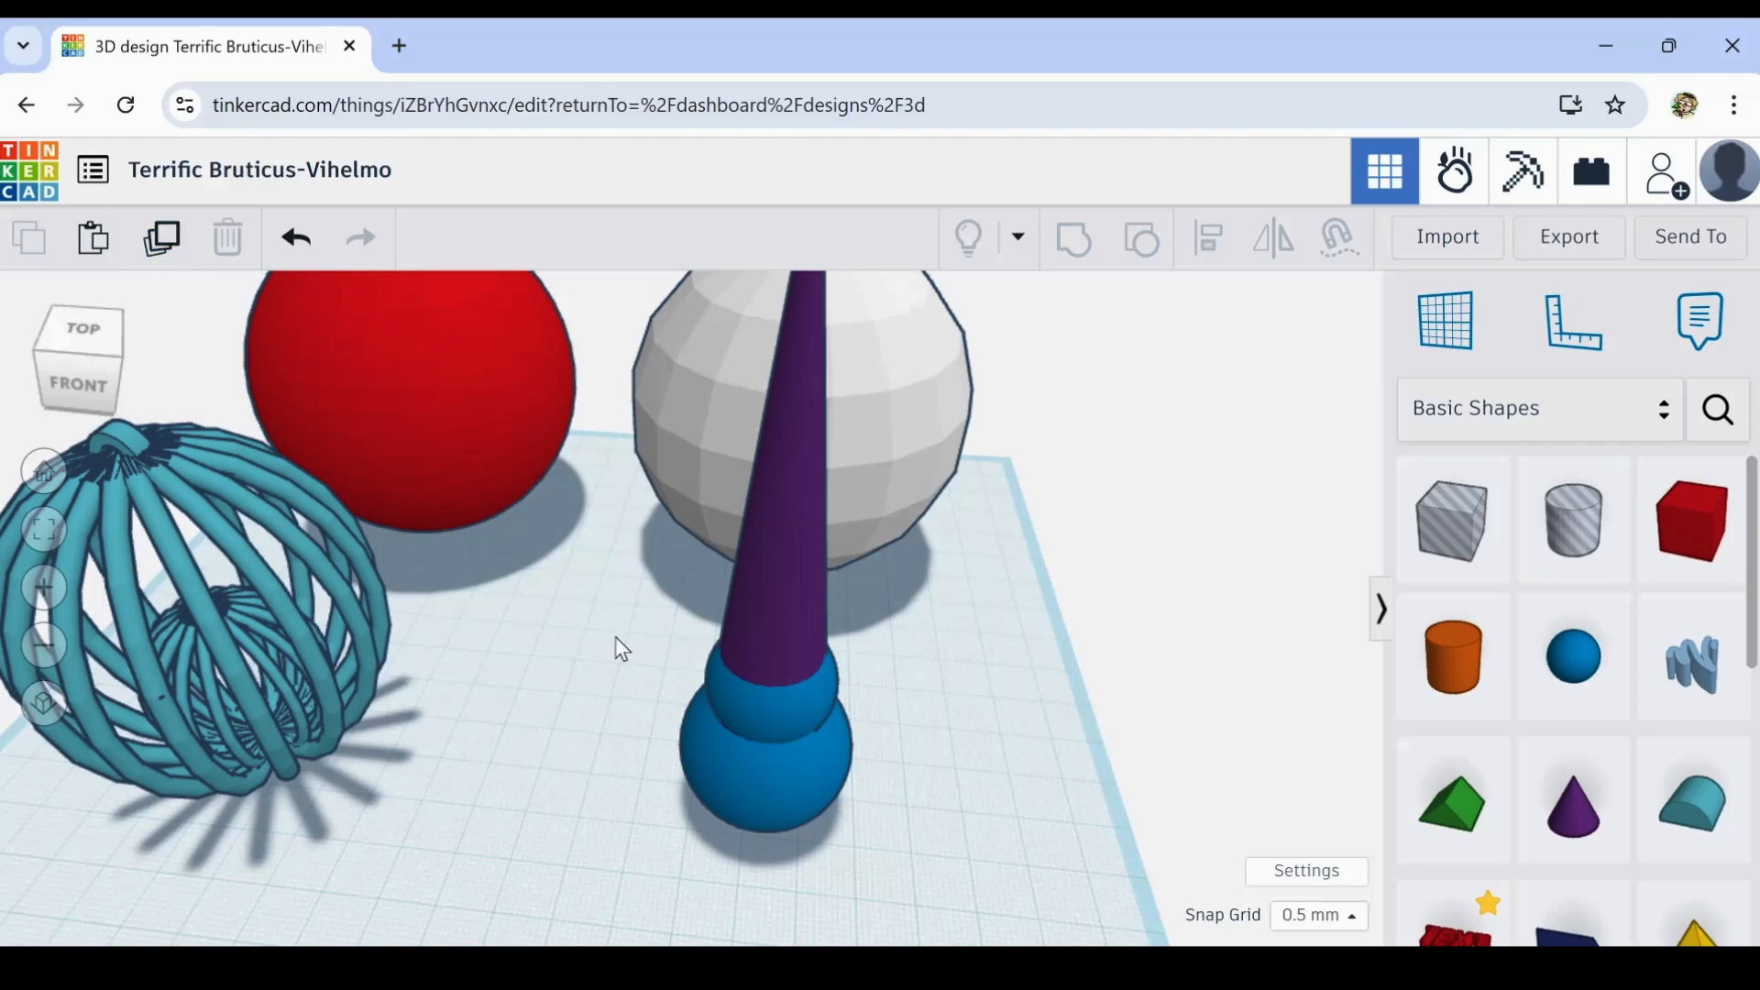
# - Duplicate the smaller sphere, raise the copy and shrink it proportionally to form a third tier, checking the stack from the side
pyautogui.click(743, 703)
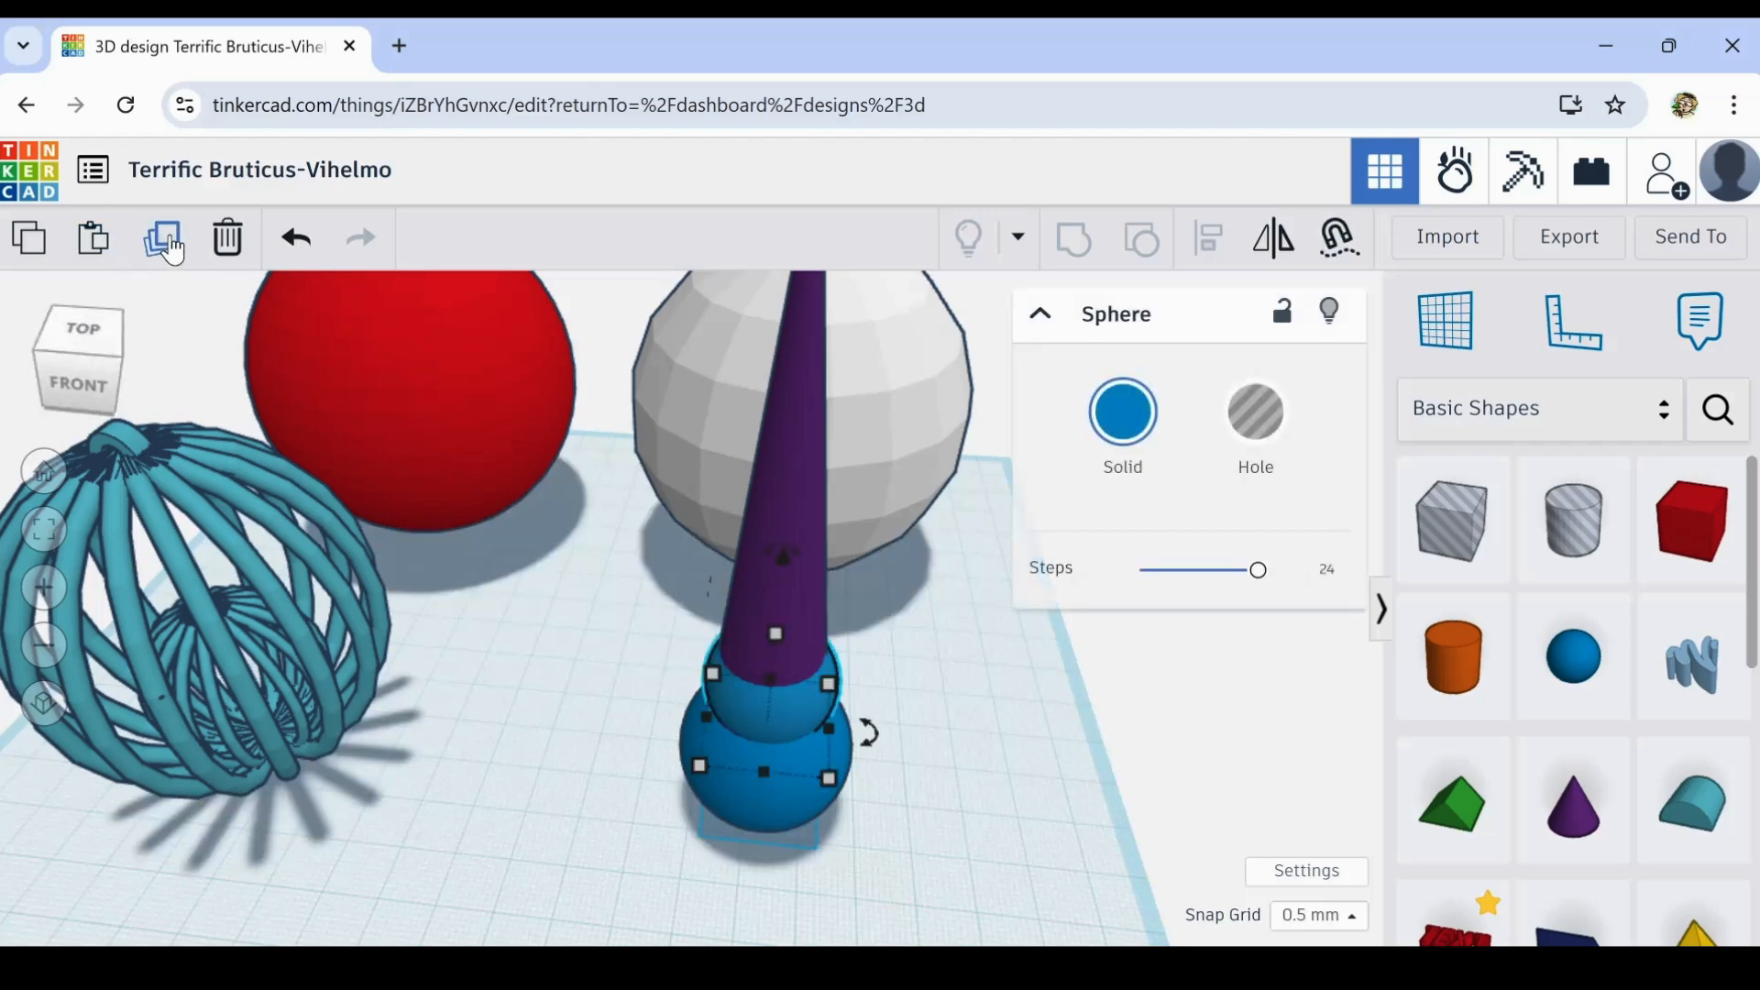
pyautogui.click(163, 240)
pyautogui.hotkey('ctrl', 'Up')
pyautogui.hotkey('ctrl', 'Up')
pyautogui.hotkey('ctrl', 'Up')
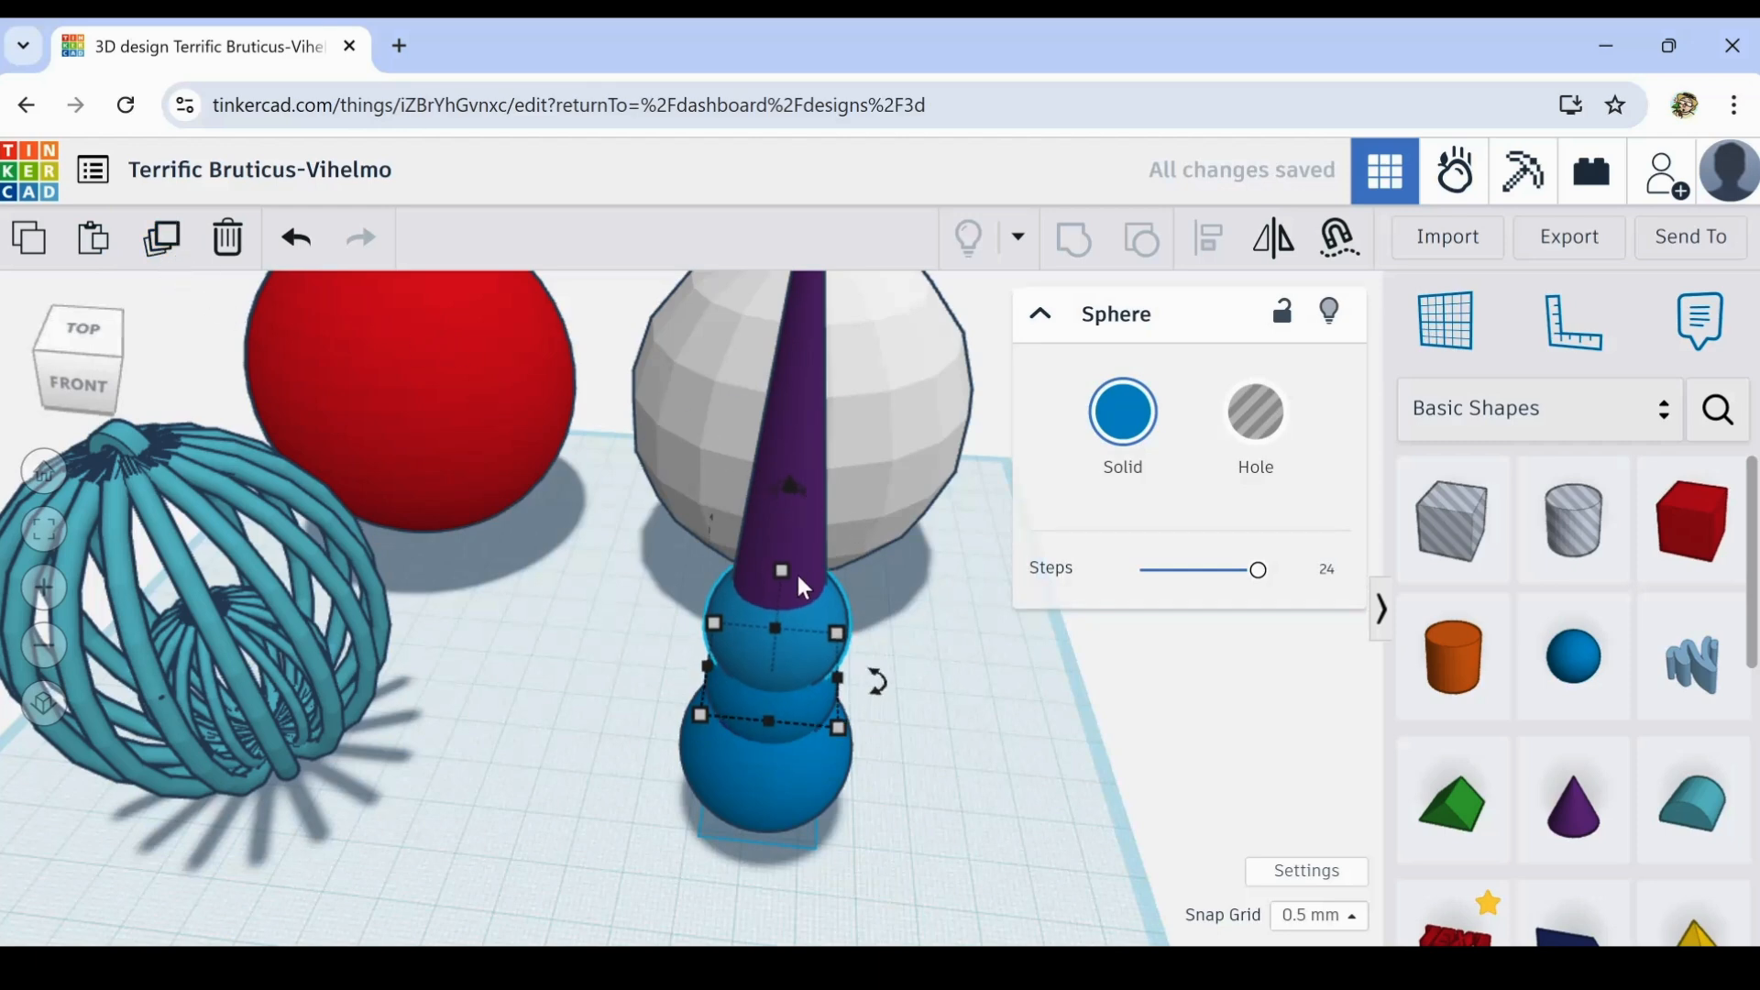
pyautogui.moveTo(774, 572); pyautogui.dragTo(768, 600)
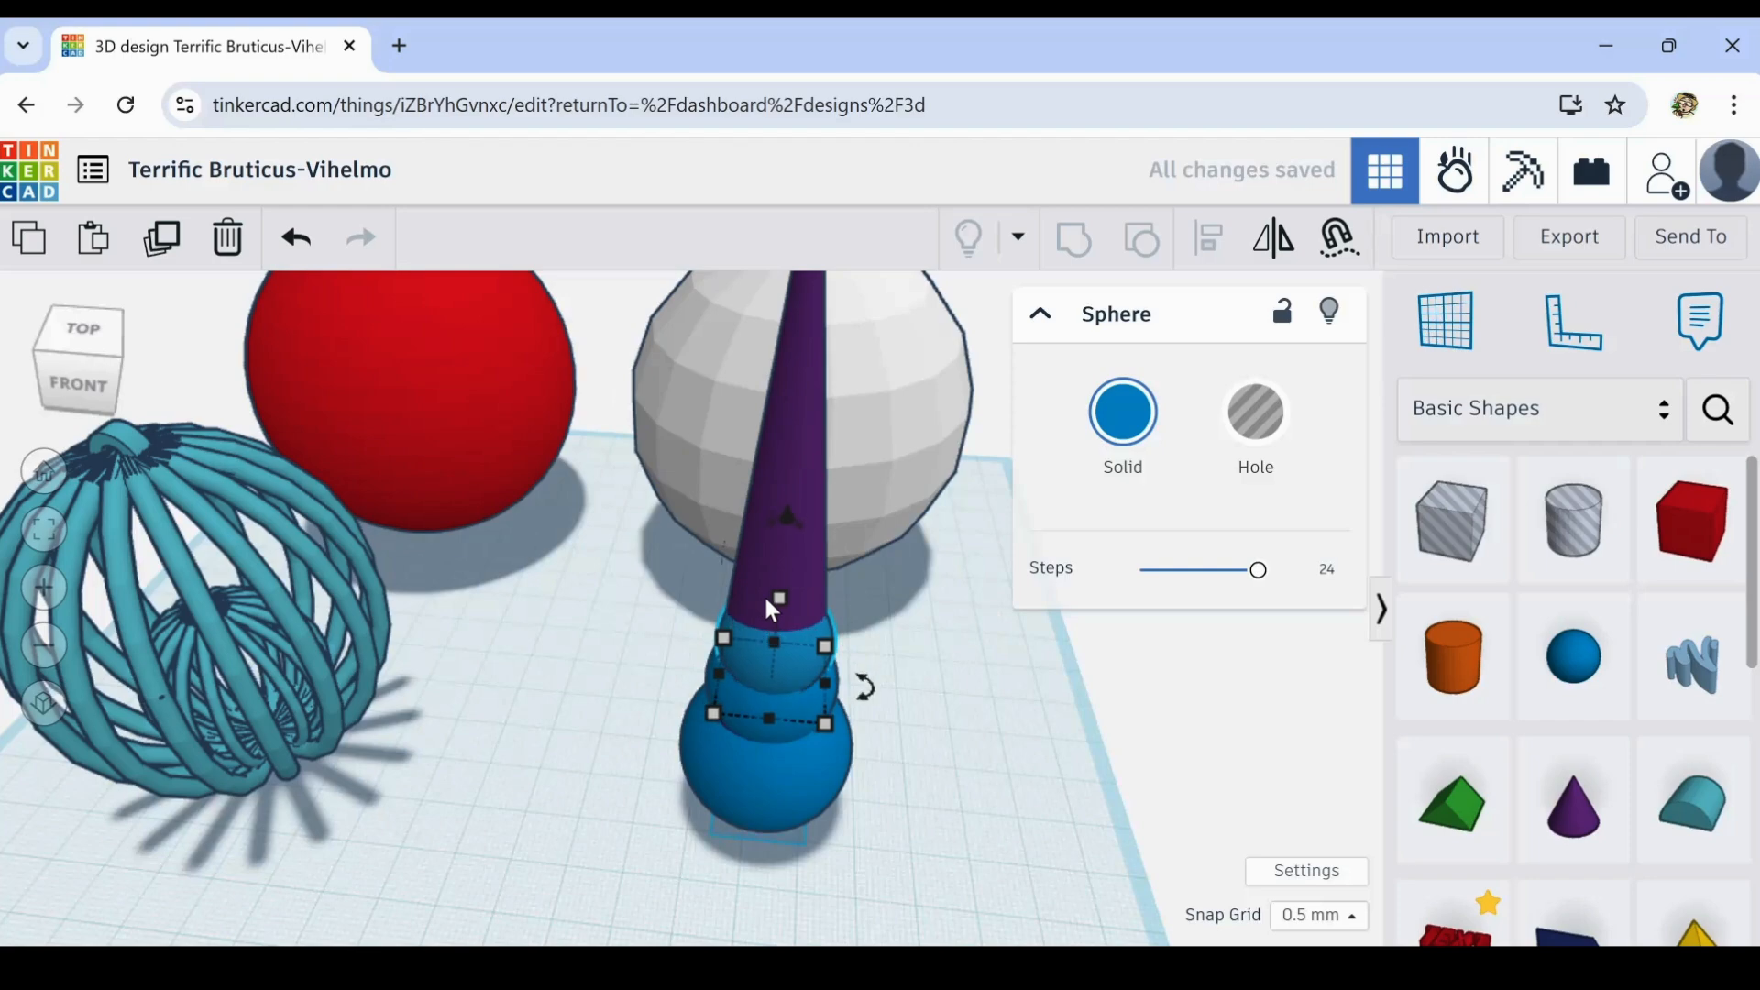
pyautogui.moveTo(923, 746); pyautogui.dragTo(563, 673, button='right')
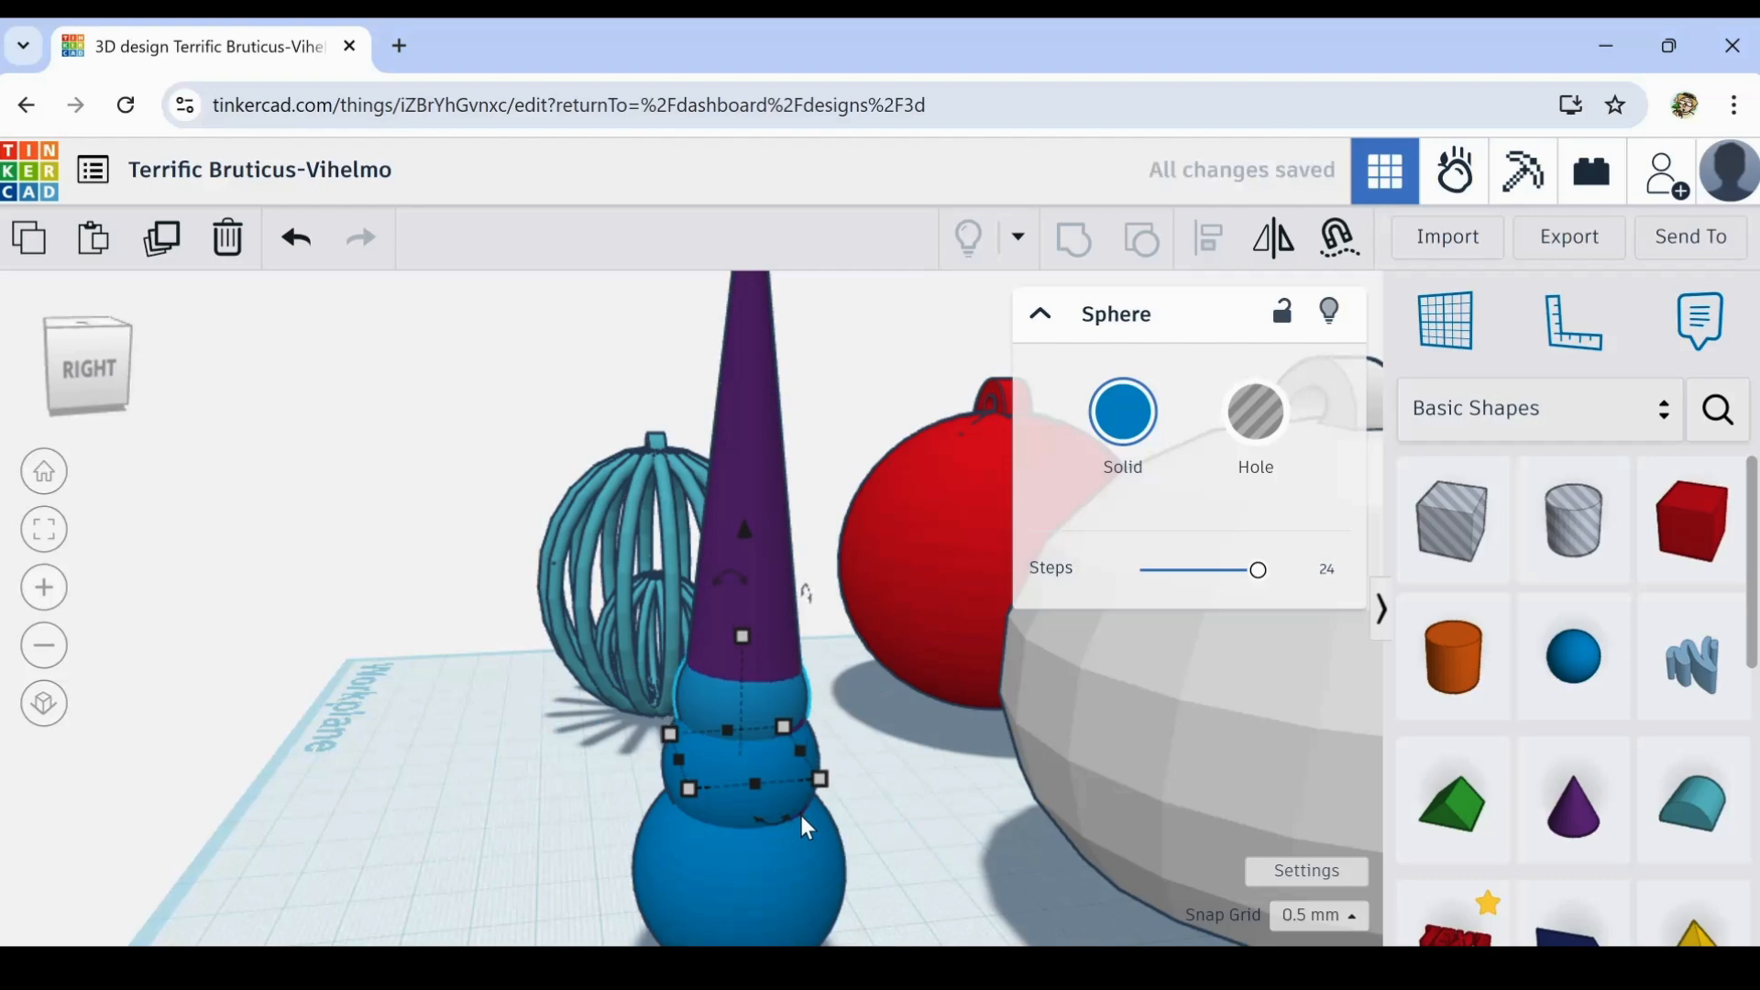
pyautogui.moveTo(641, 853); pyautogui.dragTo(950, 786, button='right')
pyautogui.moveTo(943, 707); pyautogui.dragTo(907, 718, button='right')
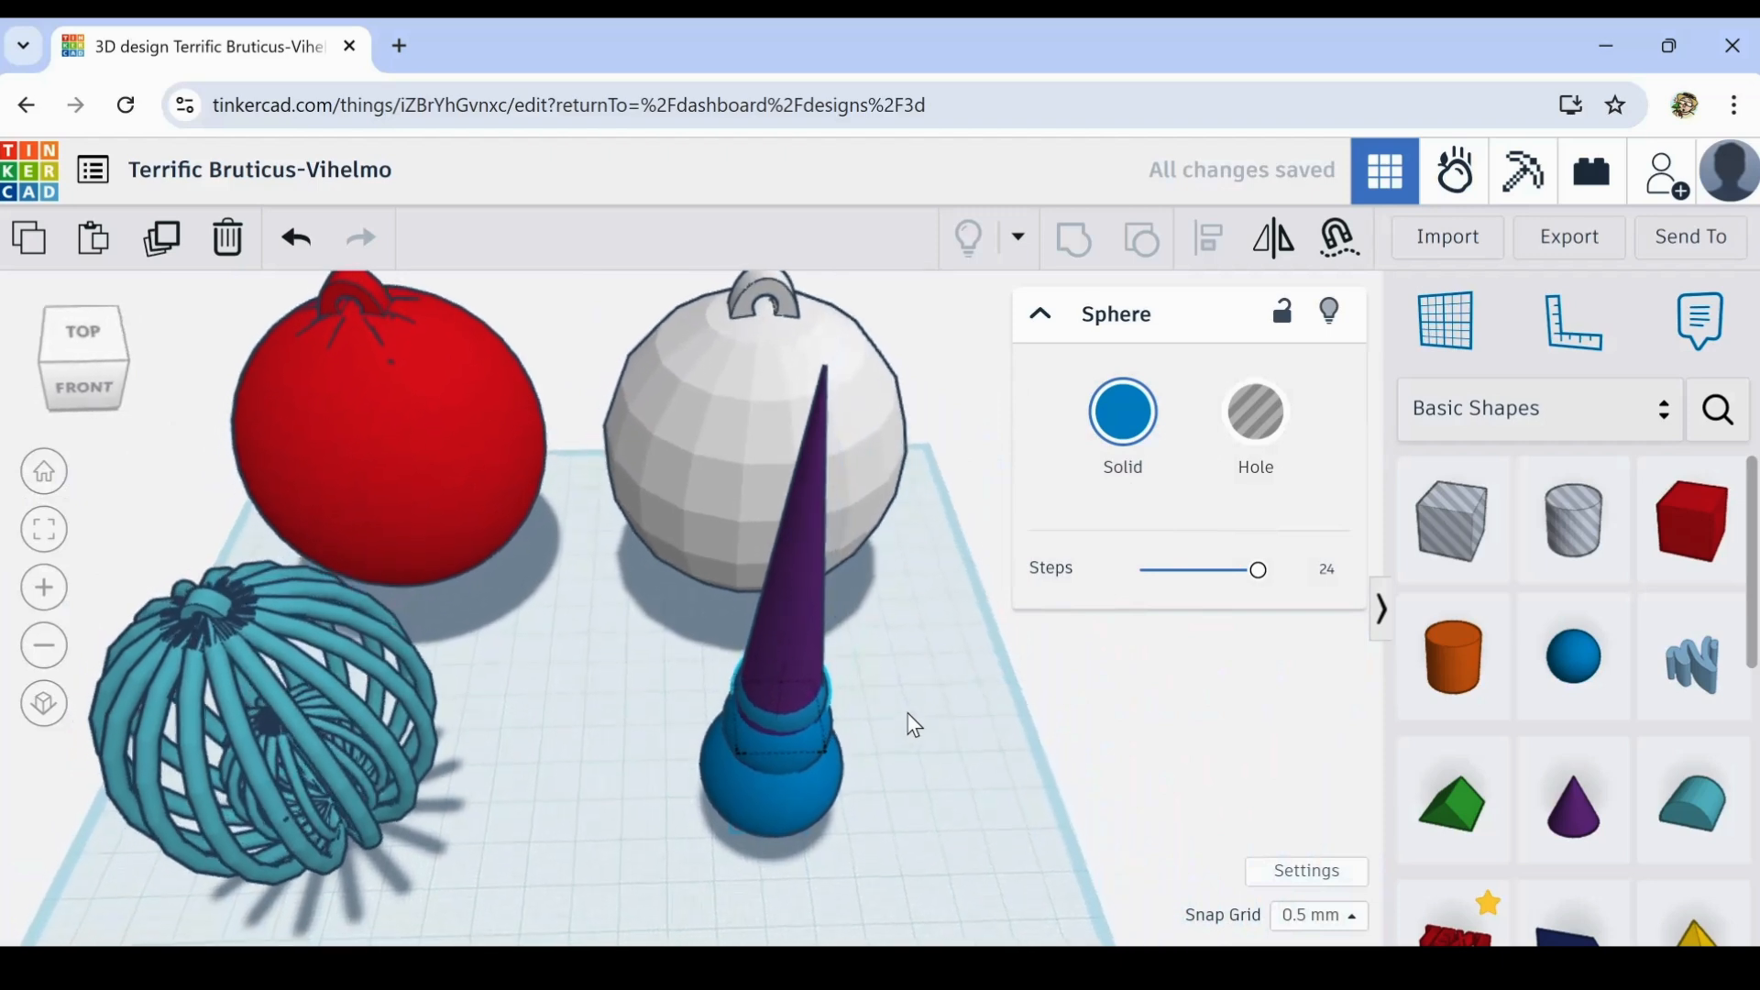
# - Align the cone and the three spheres on their common center in both horizontal directions
pyautogui.click(904, 656)
pyautogui.moveTo(682, 830); pyautogui.dragTo(686, 832)
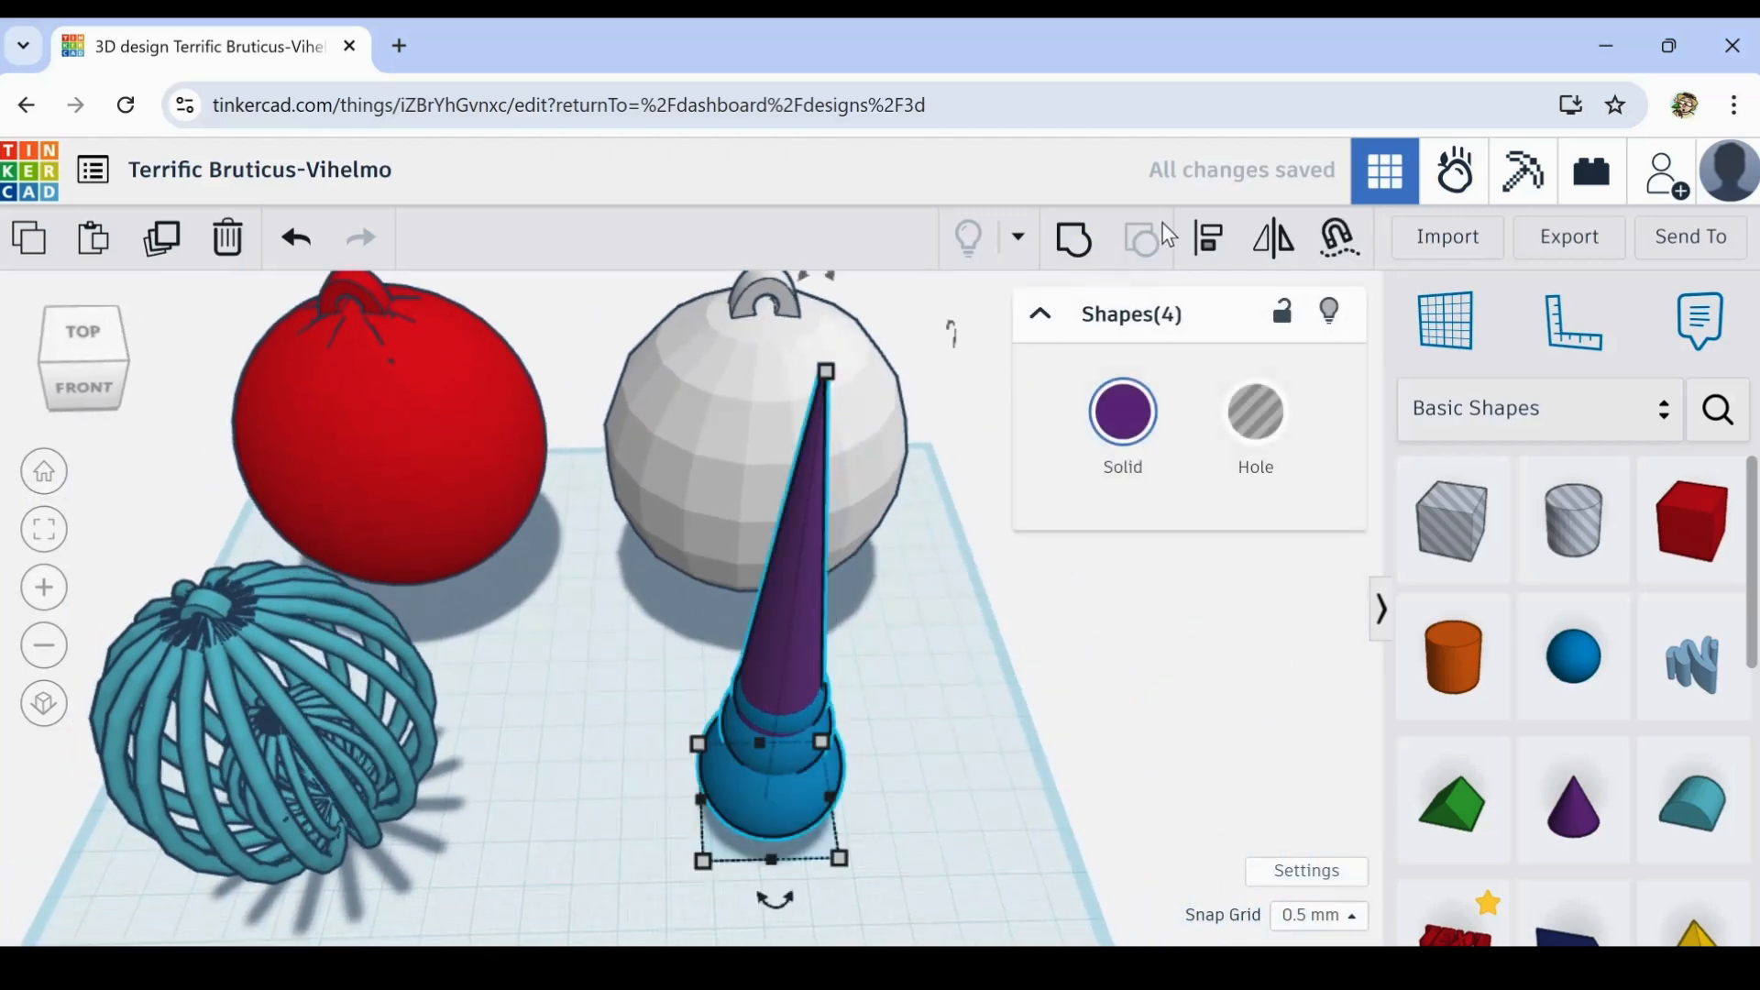
pyautogui.click(1206, 240)
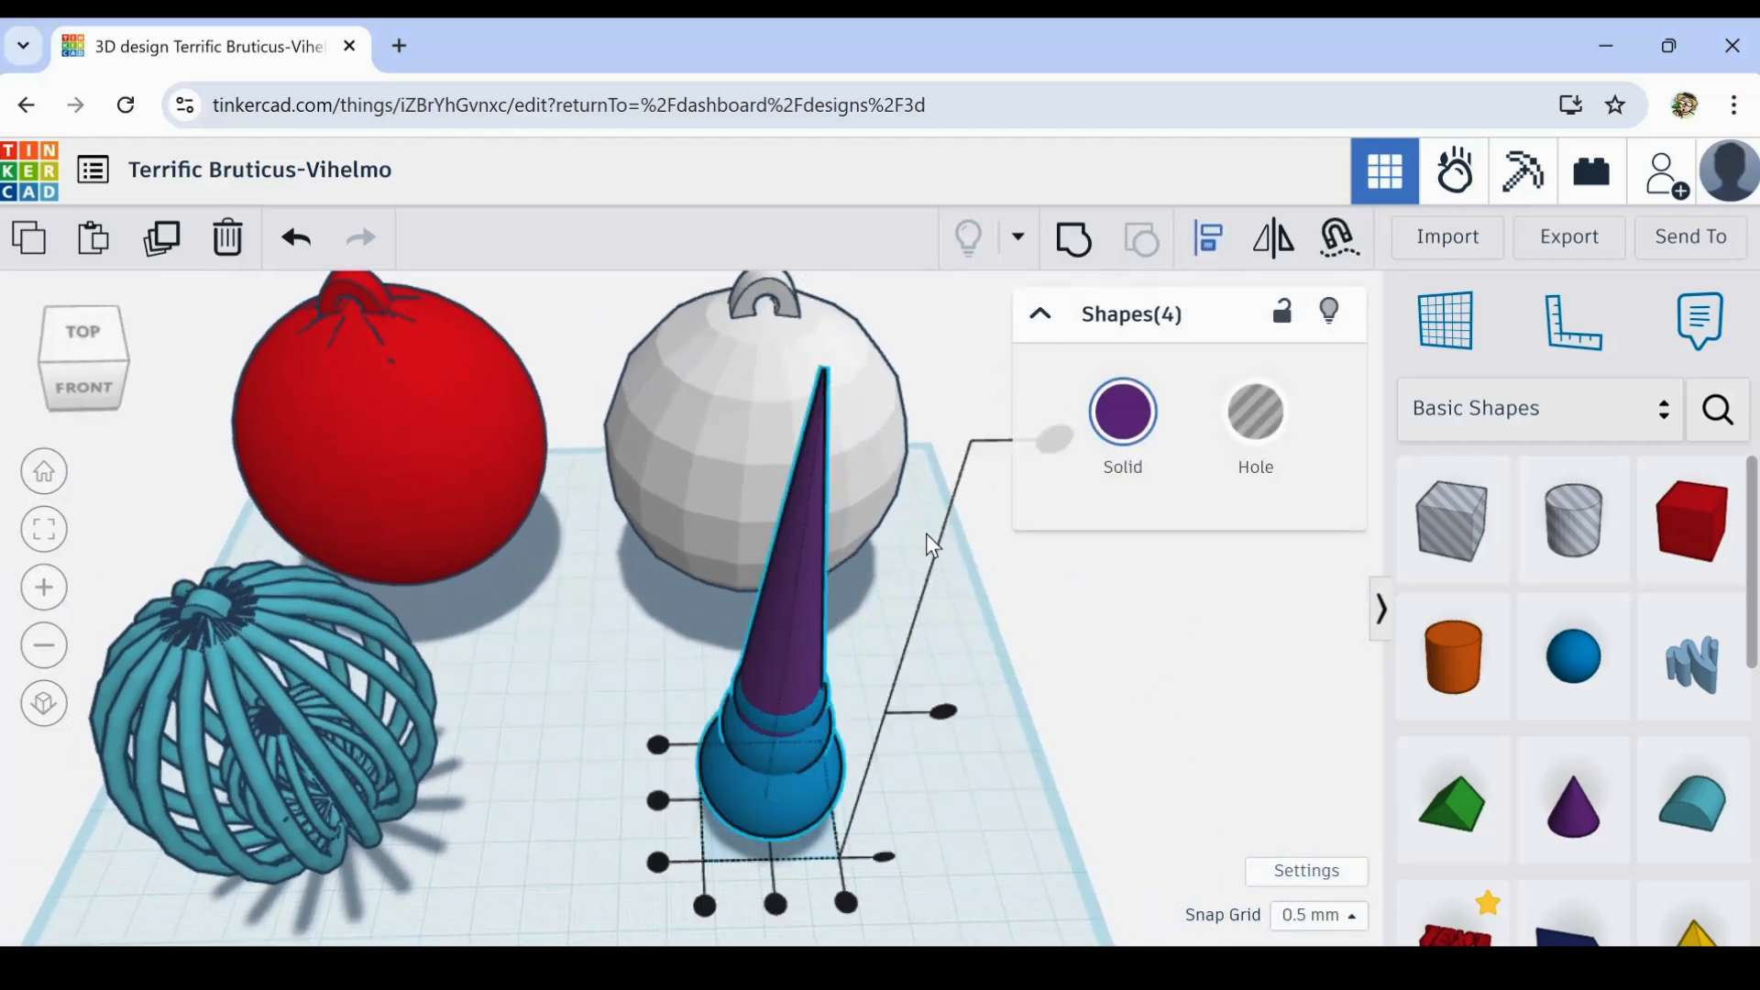
pyautogui.click(658, 801)
pyautogui.click(775, 905)
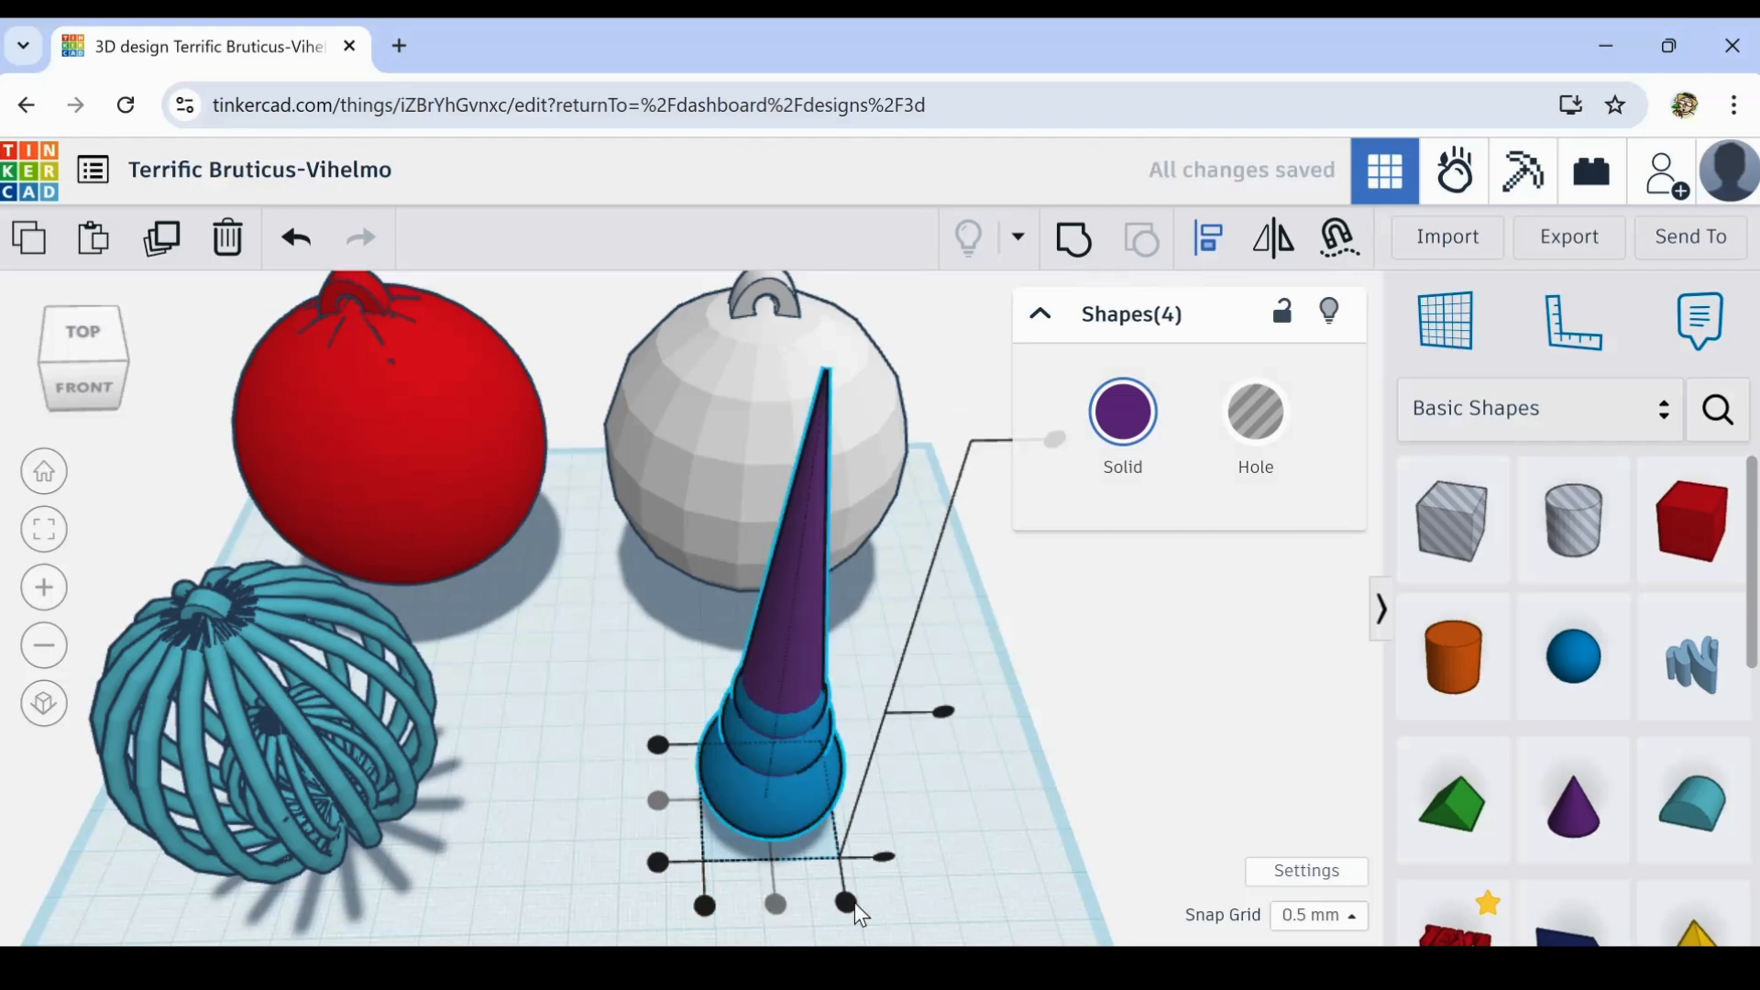
pyautogui.click(1054, 797)
# - Add a hole box under the bottom sphere and size it to 72.5 mm wide, 37 mm deep and 6 mm high
pyautogui.moveTo(1032, 752); pyautogui.dragTo(1142, 684, button='right')
pyautogui.moveTo(1146, 749); pyautogui.dragTo(962, 774, button='right')
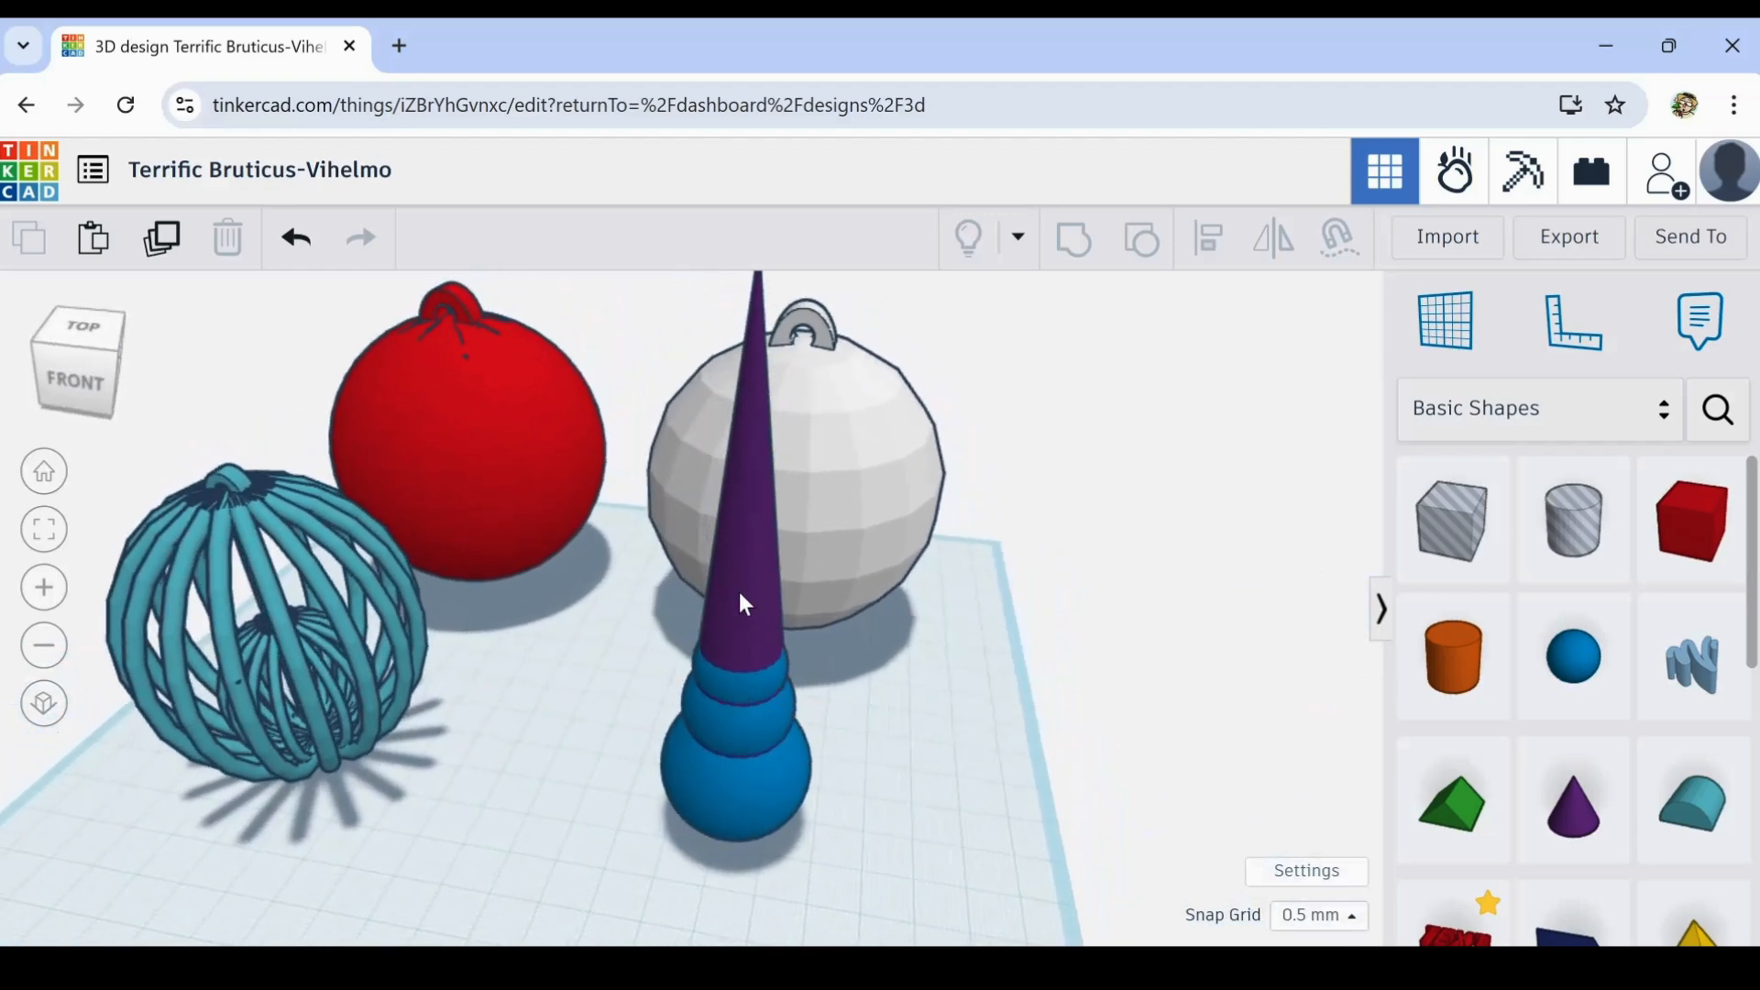
pyautogui.moveTo(793, 806); pyautogui.dragTo(762, 733, button='right')
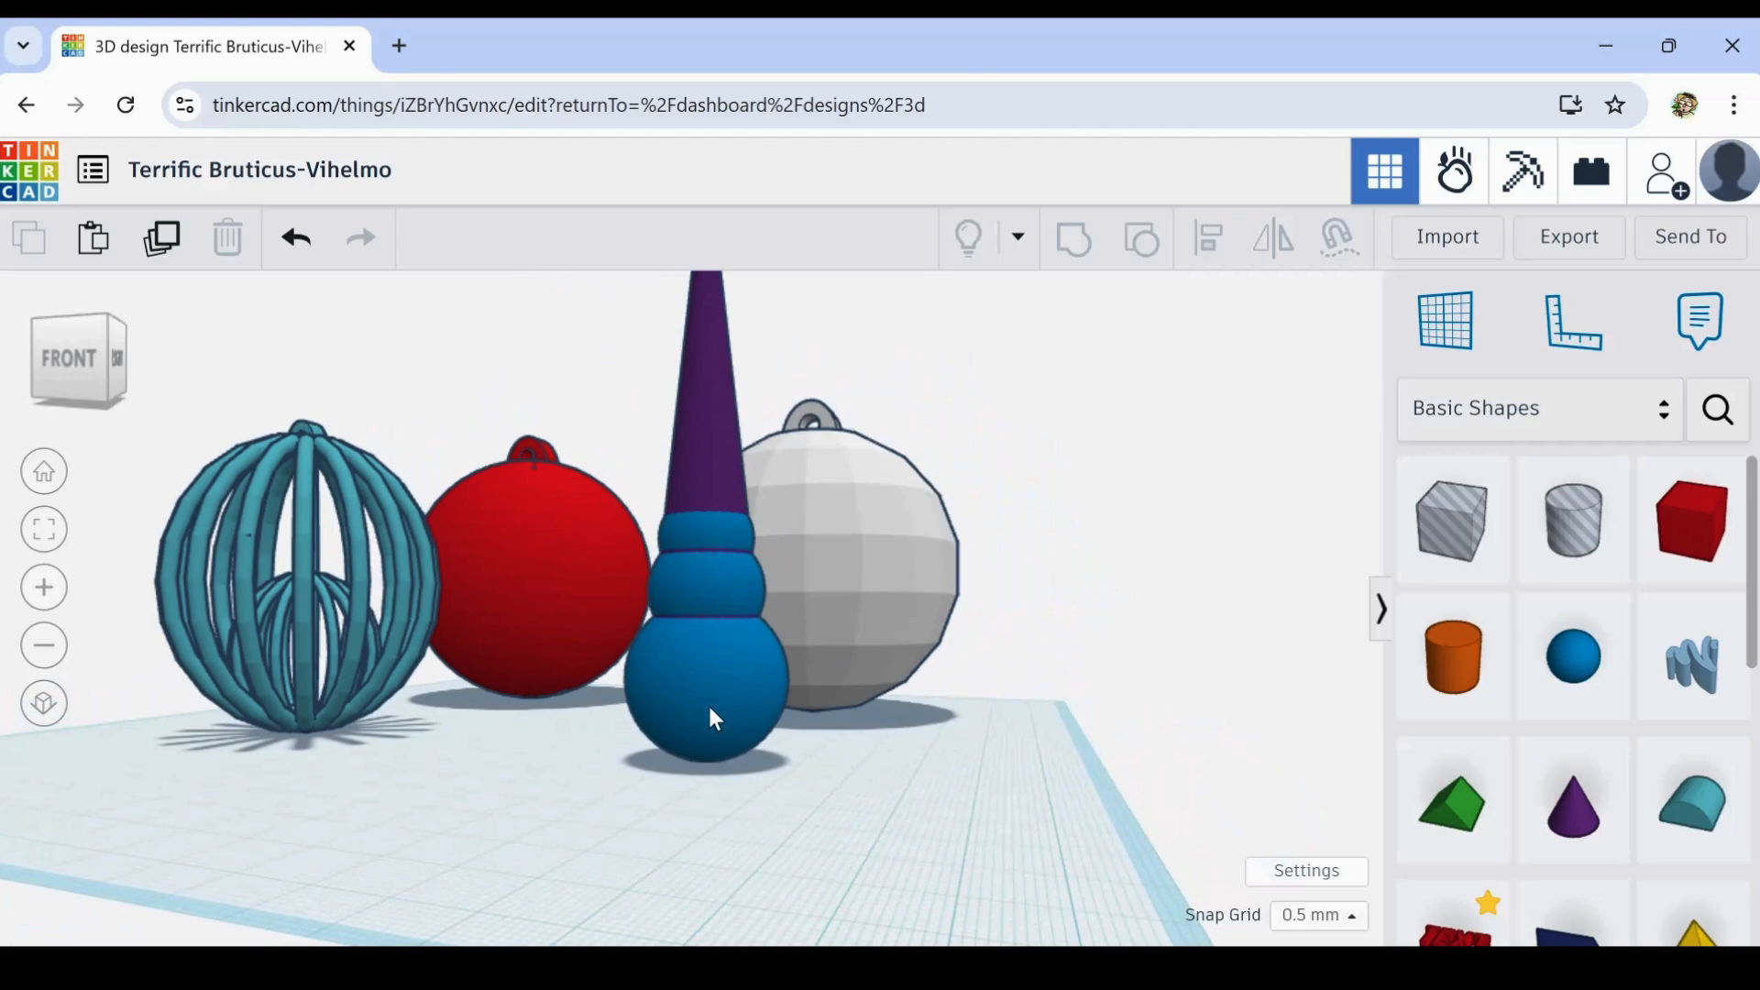
pyautogui.moveTo(641, 793); pyautogui.dragTo(720, 843, button='right')
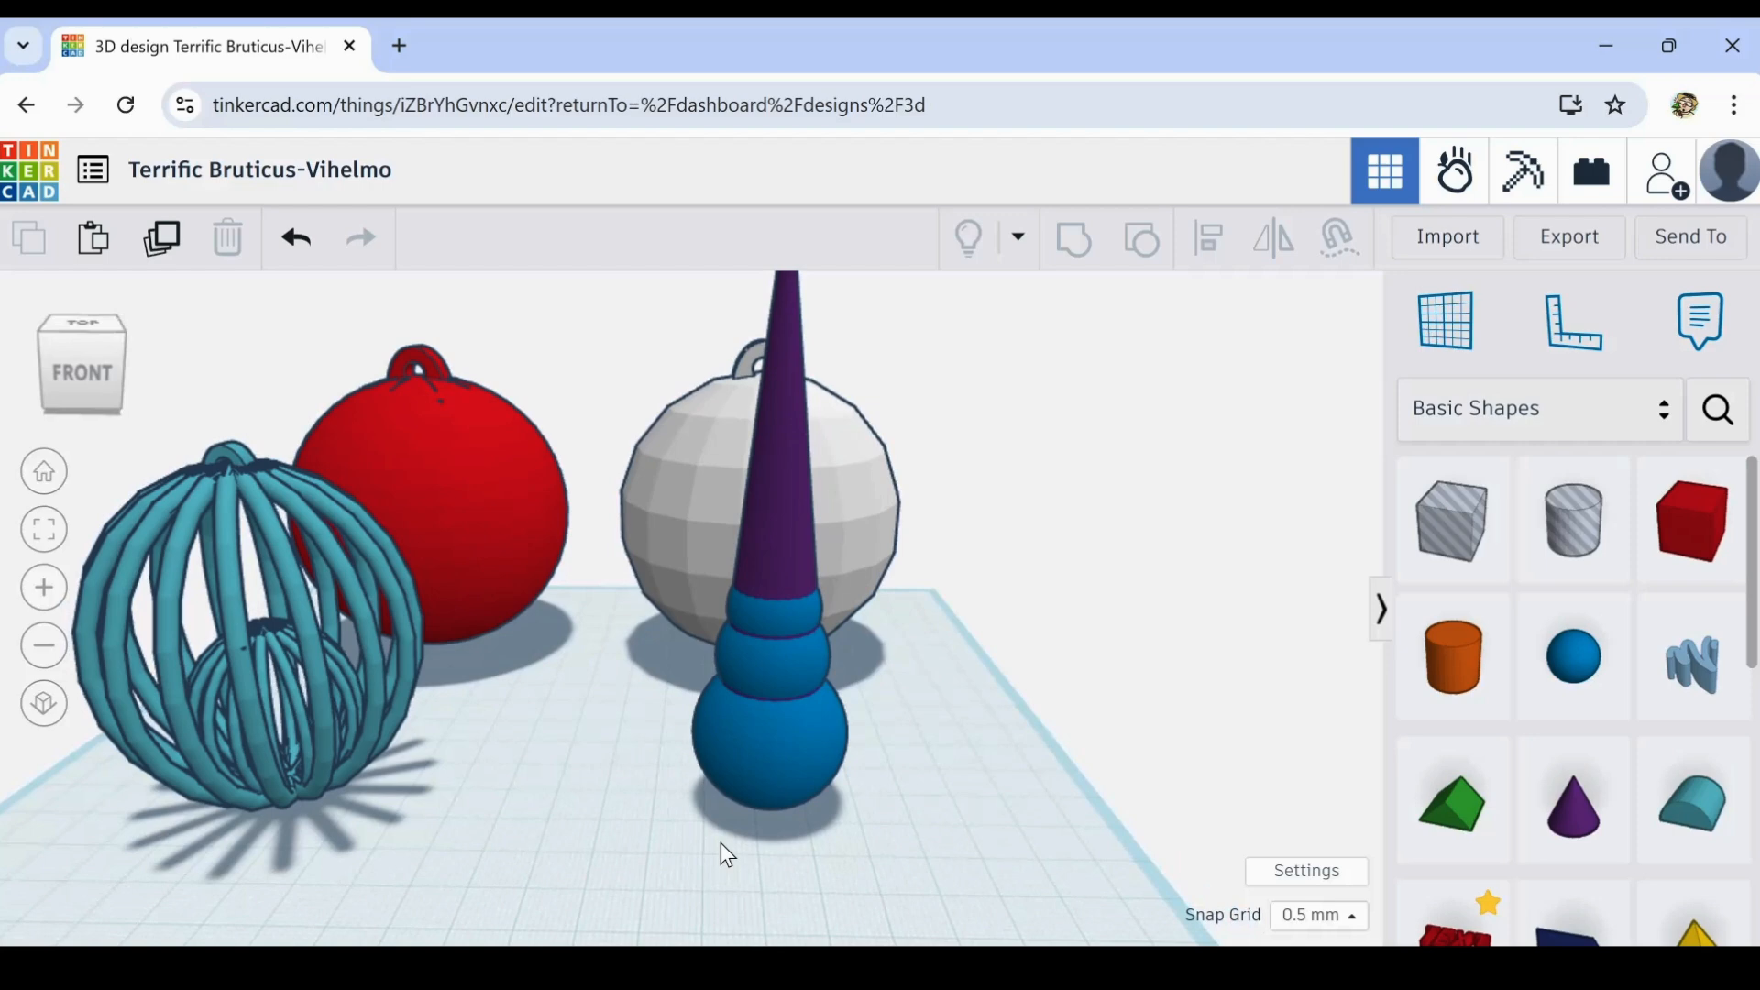
pyautogui.moveTo(727, 855)
pyautogui.mouseDown(button='right')
pyautogui.moveTo(723, 901)
pyautogui.moveTo(731, 797)
pyautogui.moveTo(701, 839)
pyautogui.mouseUp(button='right')
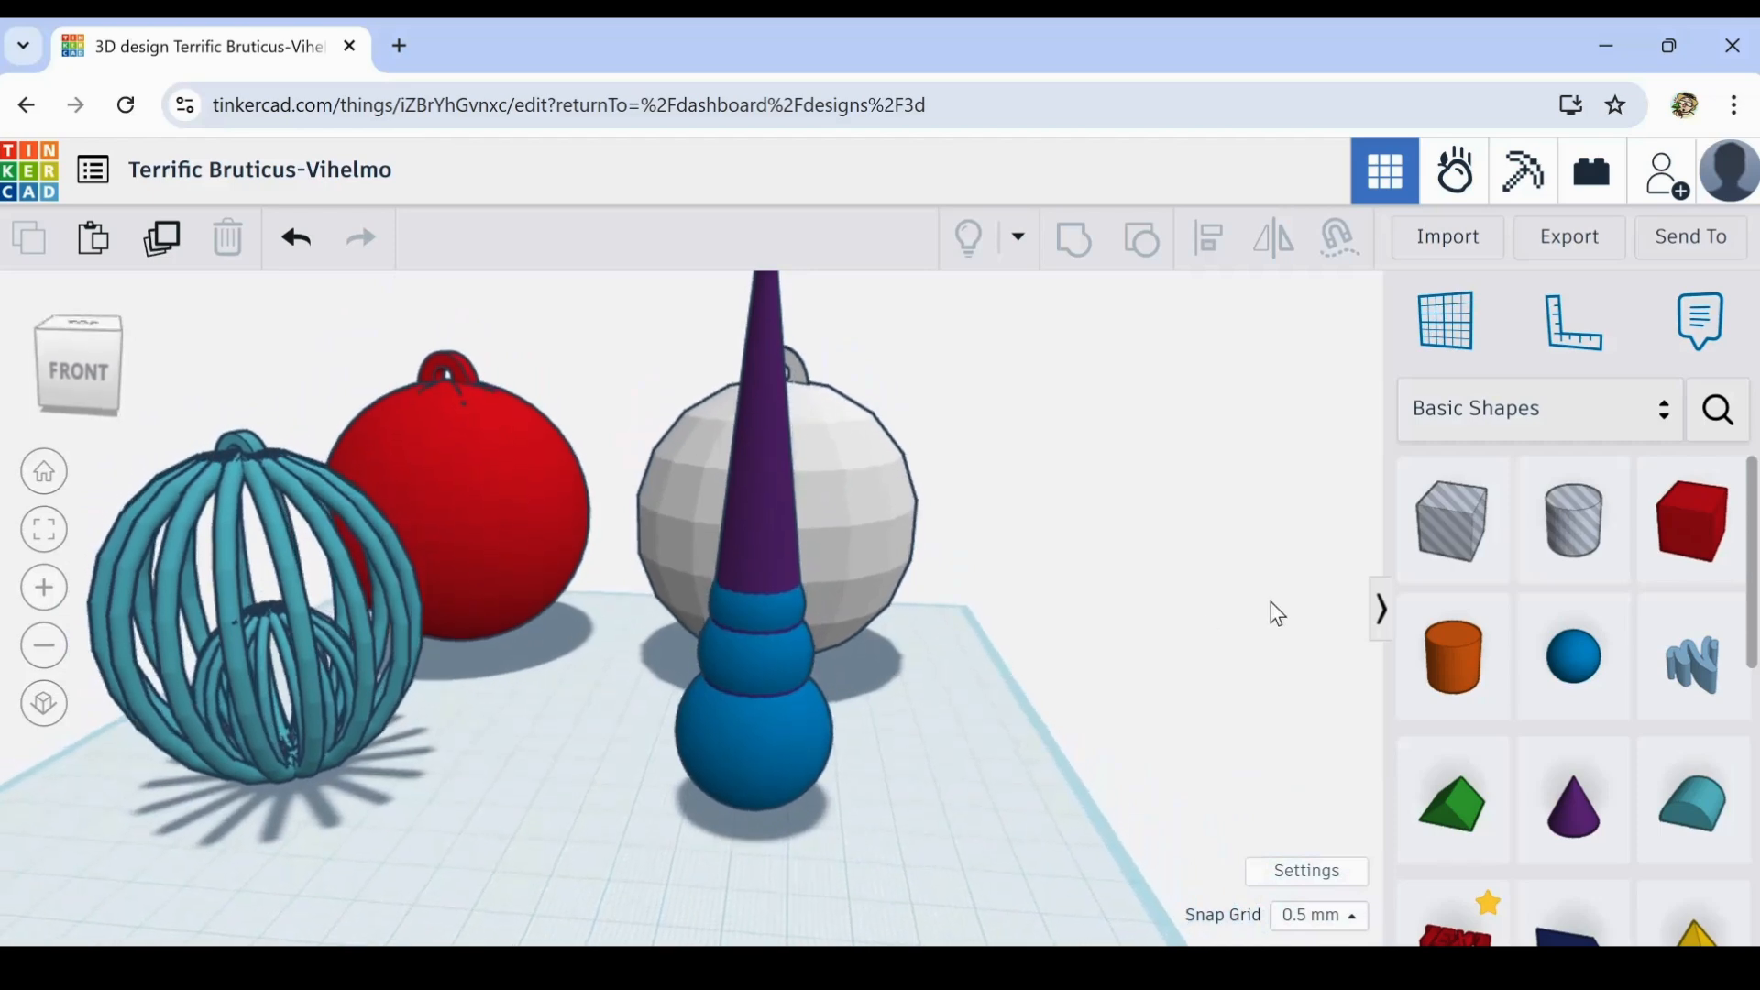
pyautogui.moveTo(1458, 539); pyautogui.dragTo(924, 850)
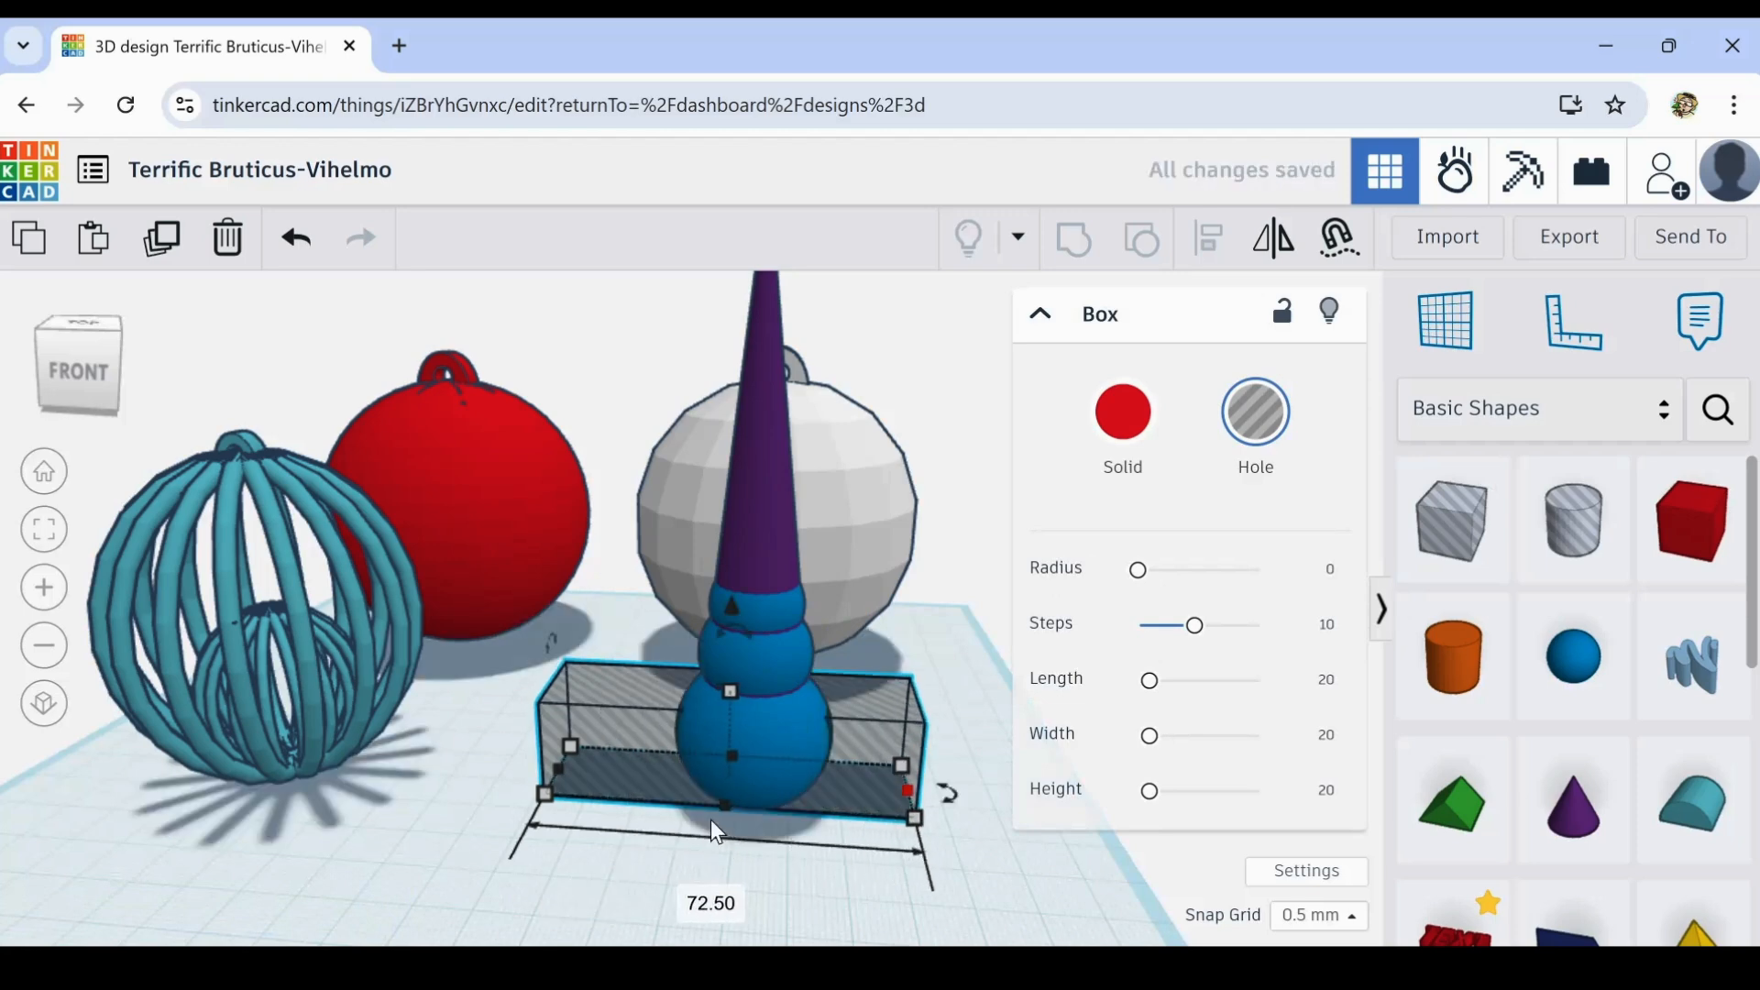
pyautogui.moveTo(724, 805); pyautogui.dragTo(717, 858)
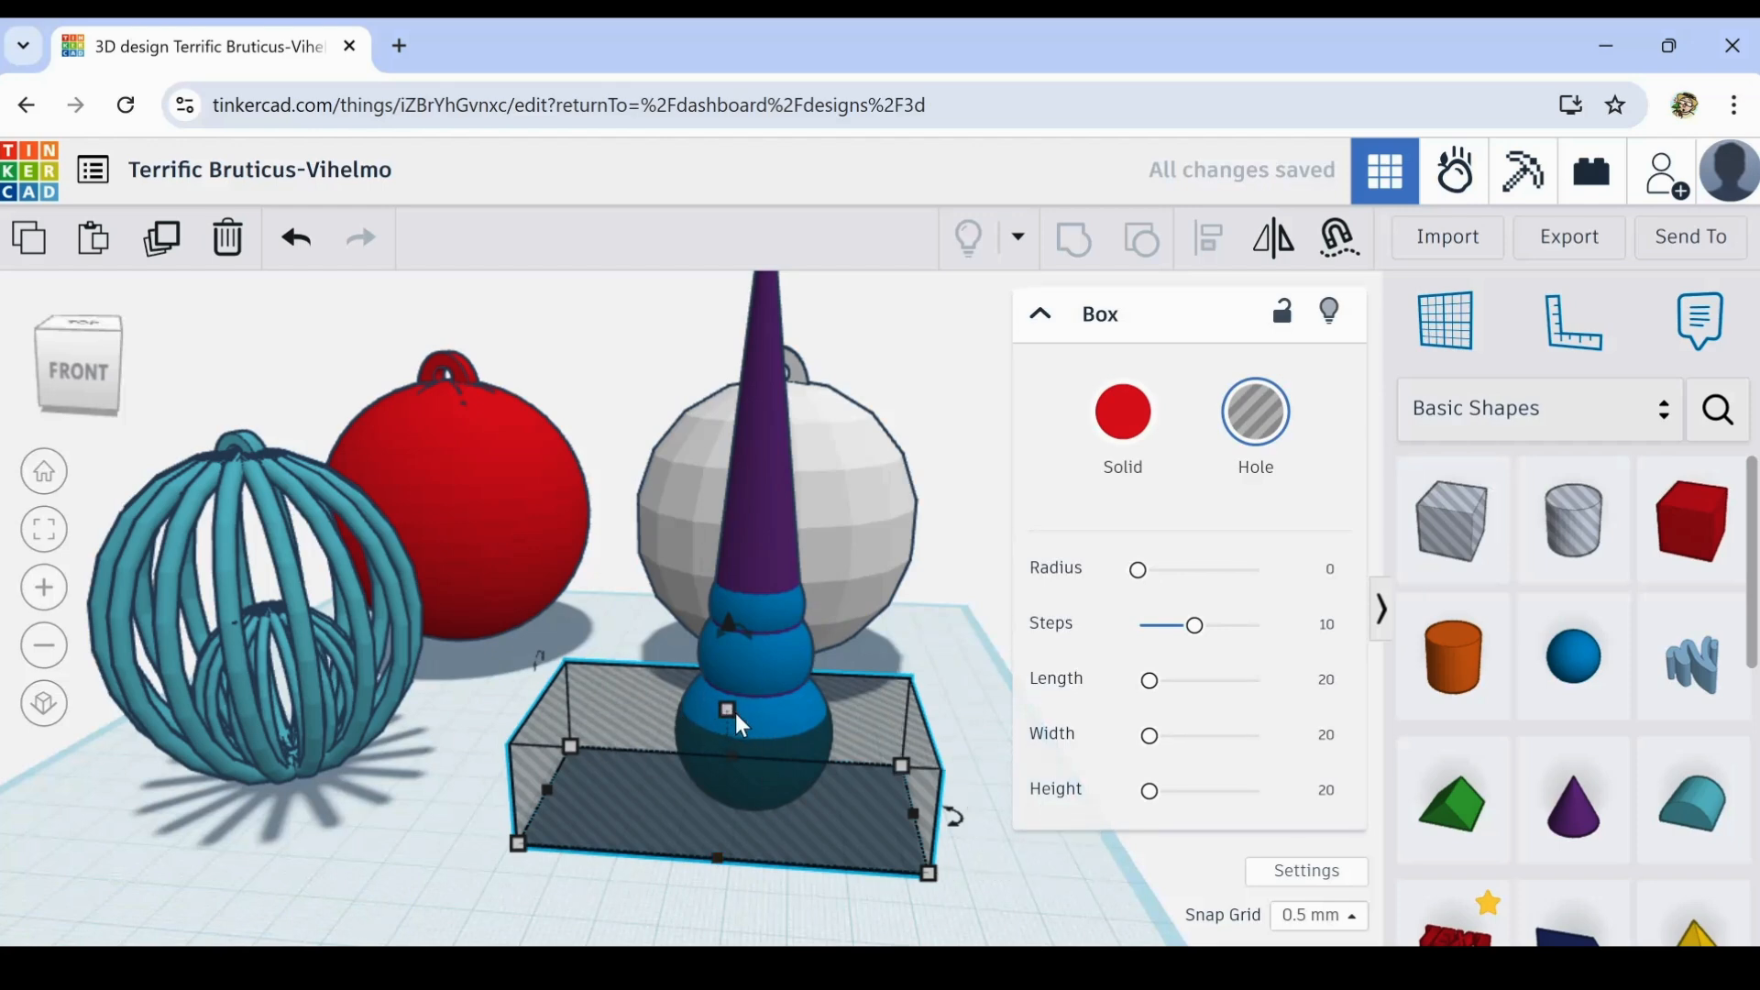
pyautogui.moveTo(724, 713); pyautogui.dragTo(734, 777)
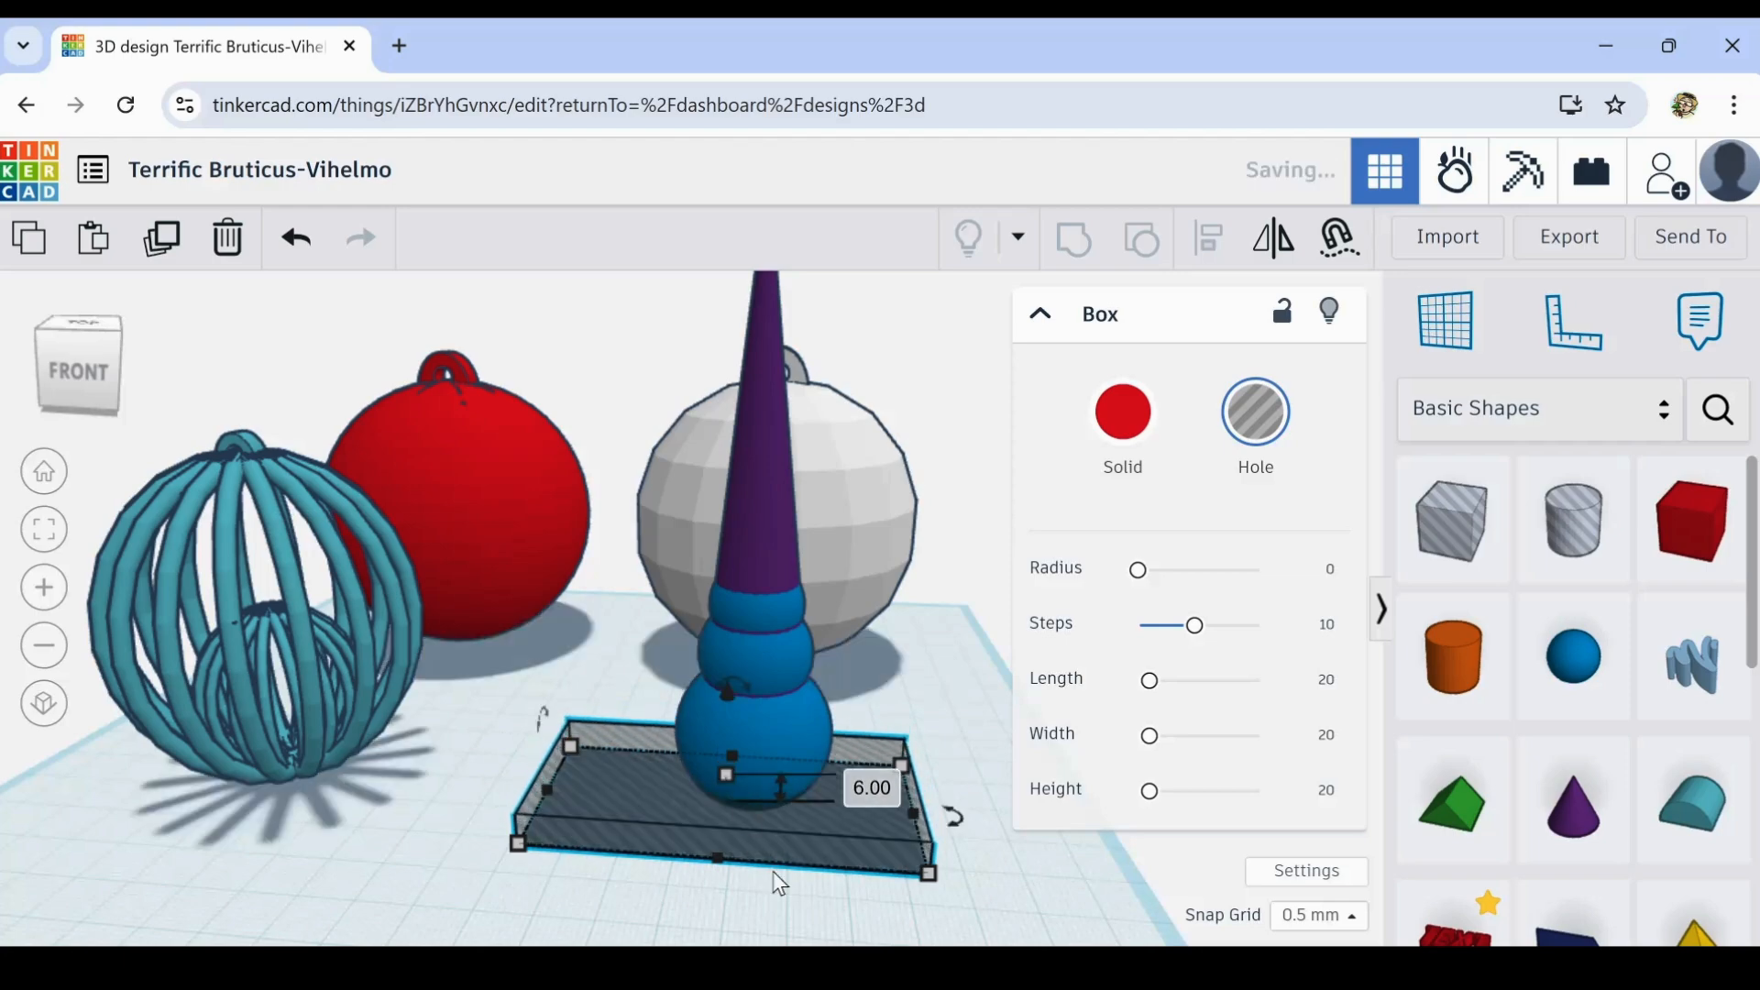
# - Set the hole box's height to 5 mm, so it overlaps only the lowest part of the bottom sphere
pyautogui.scroll(3, 779, 872)
pyautogui.moveTo(785, 870); pyautogui.dragTo(788, 813, button='right')
pyautogui.scroll(3, 762, 774)
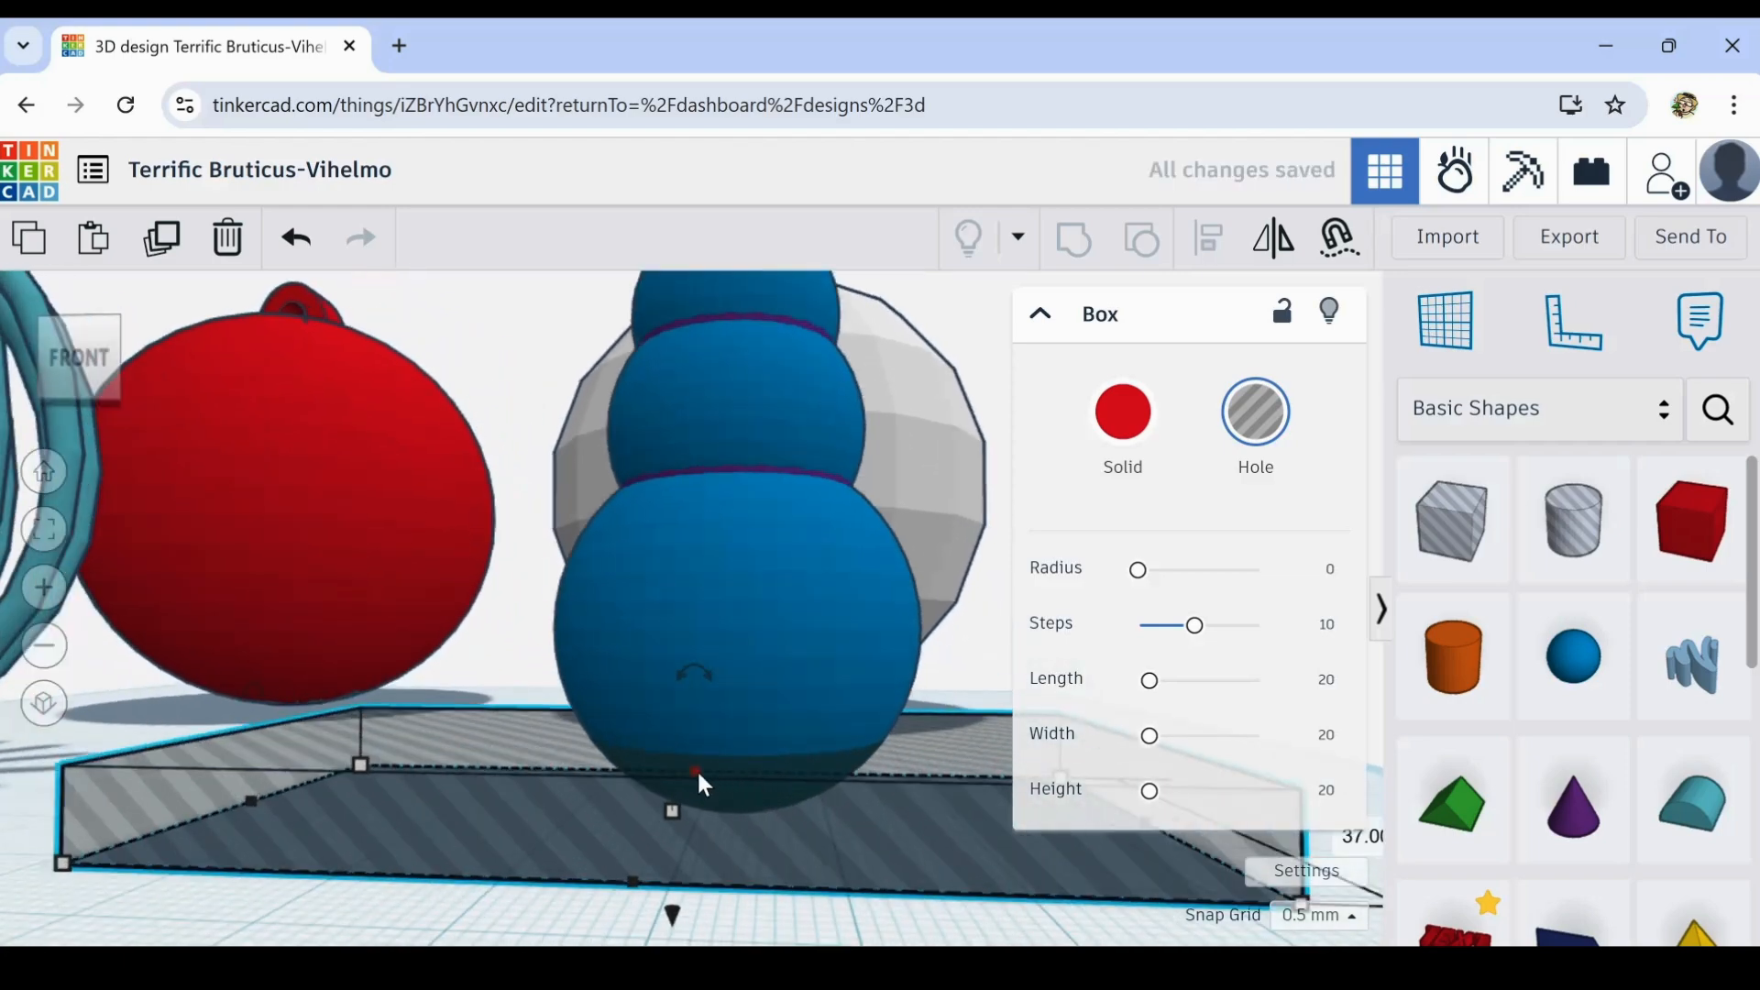
pyautogui.moveTo(663, 815)
pyautogui.mouseDown()
pyautogui.moveTo(674, 836)
pyautogui.moveTo(690, 743)
pyautogui.moveTo(685, 834)
pyautogui.mouseUp()
pyautogui.scroll(2, 766, 870)
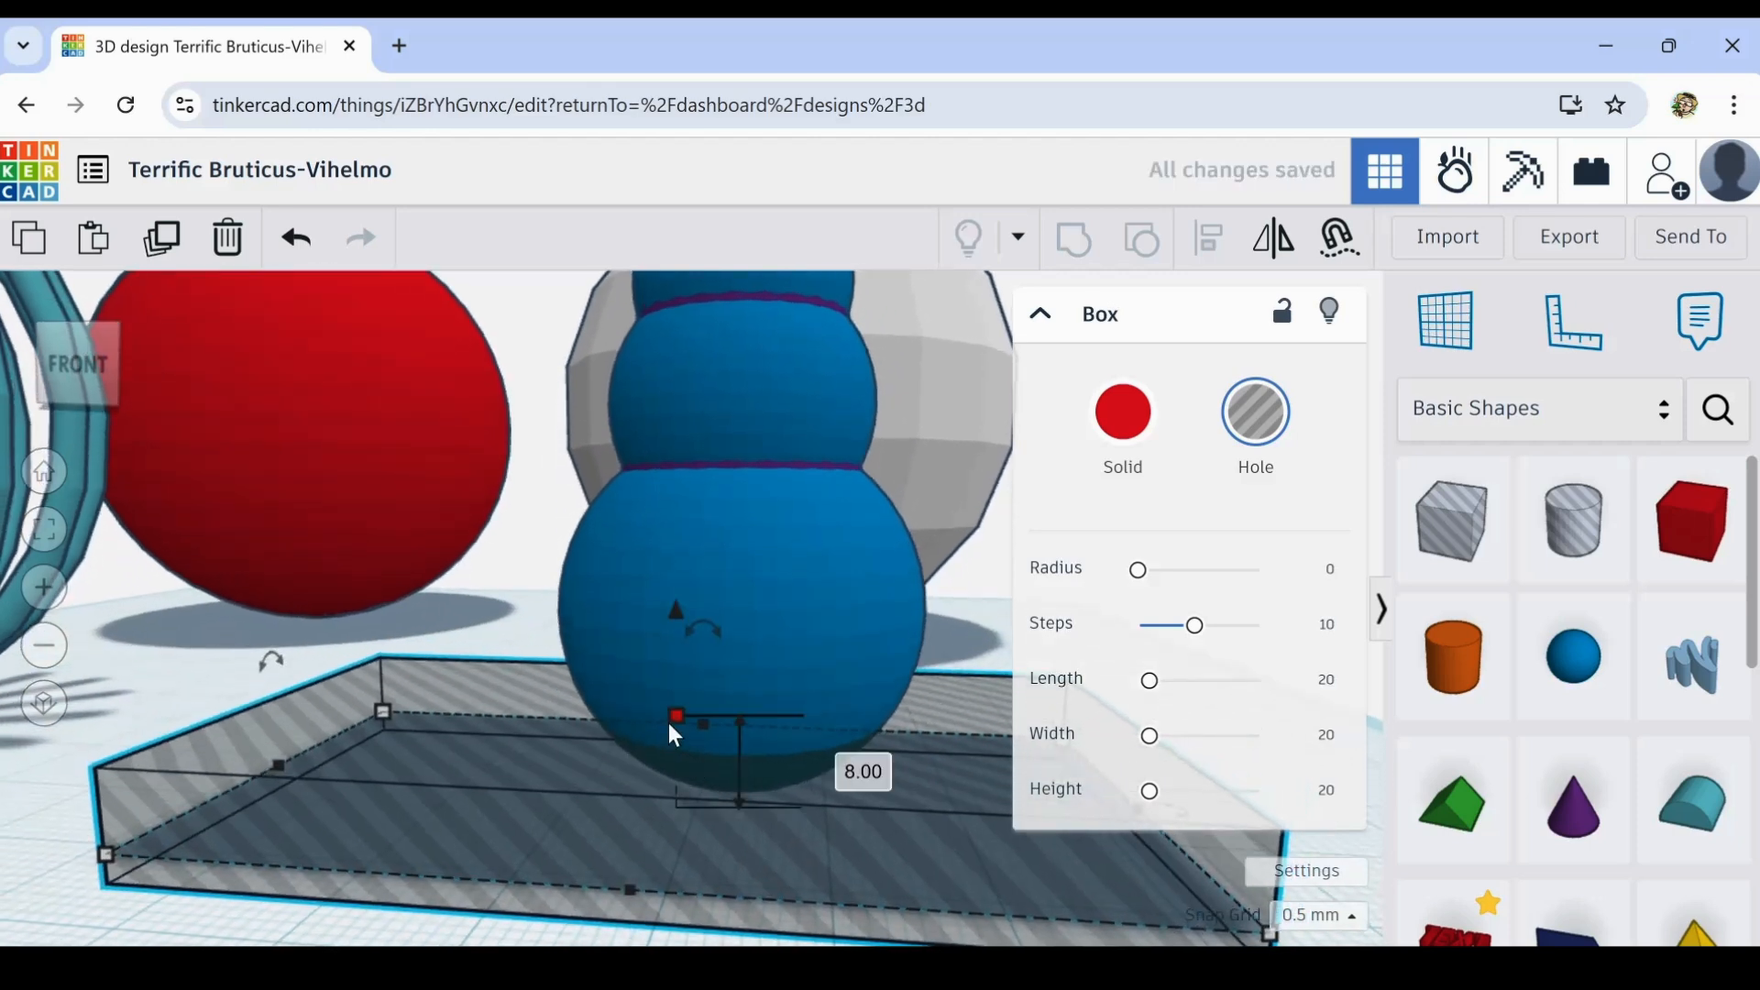
pyautogui.moveTo(668, 722); pyautogui.dragTo(676, 761)
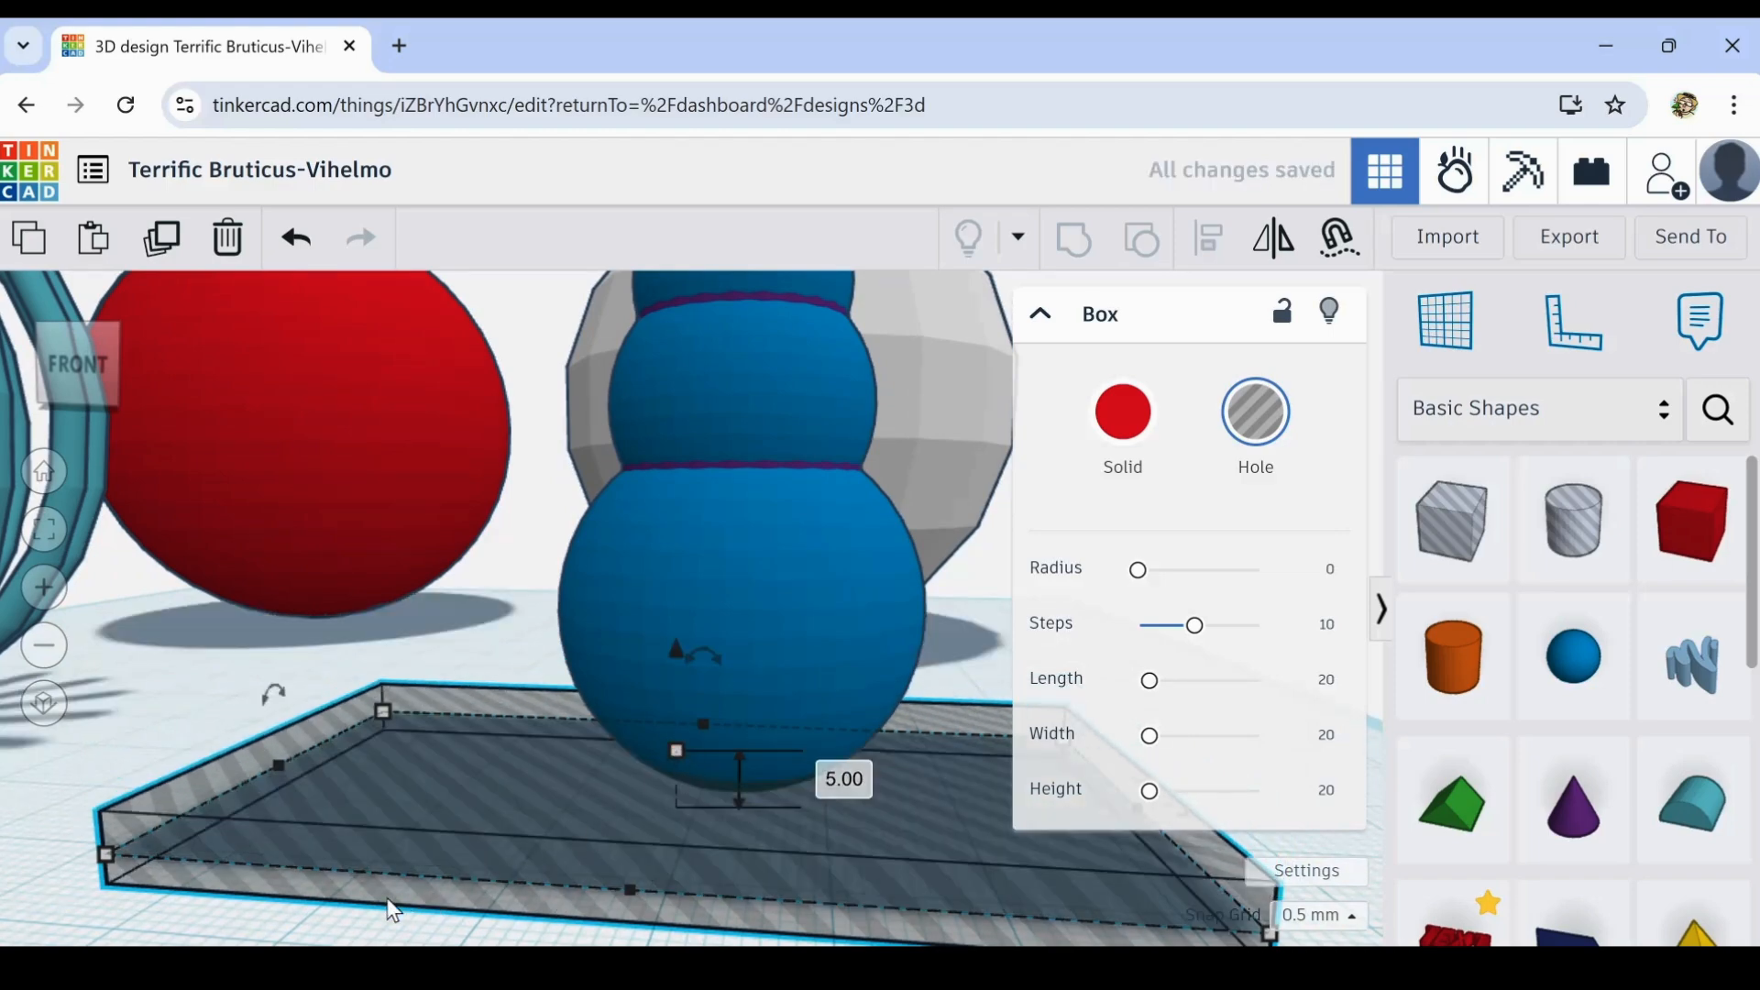
# - Group the purple cone and the three stacked spheres into one shape, leaving the hole box out of the selection
pyautogui.moveTo(387, 899)
pyautogui.mouseDown(button='right')
pyautogui.moveTo(404, 839)
pyautogui.moveTo(392, 924)
pyautogui.mouseUp(button='right')
pyautogui.scroll(-6, 949, 586)
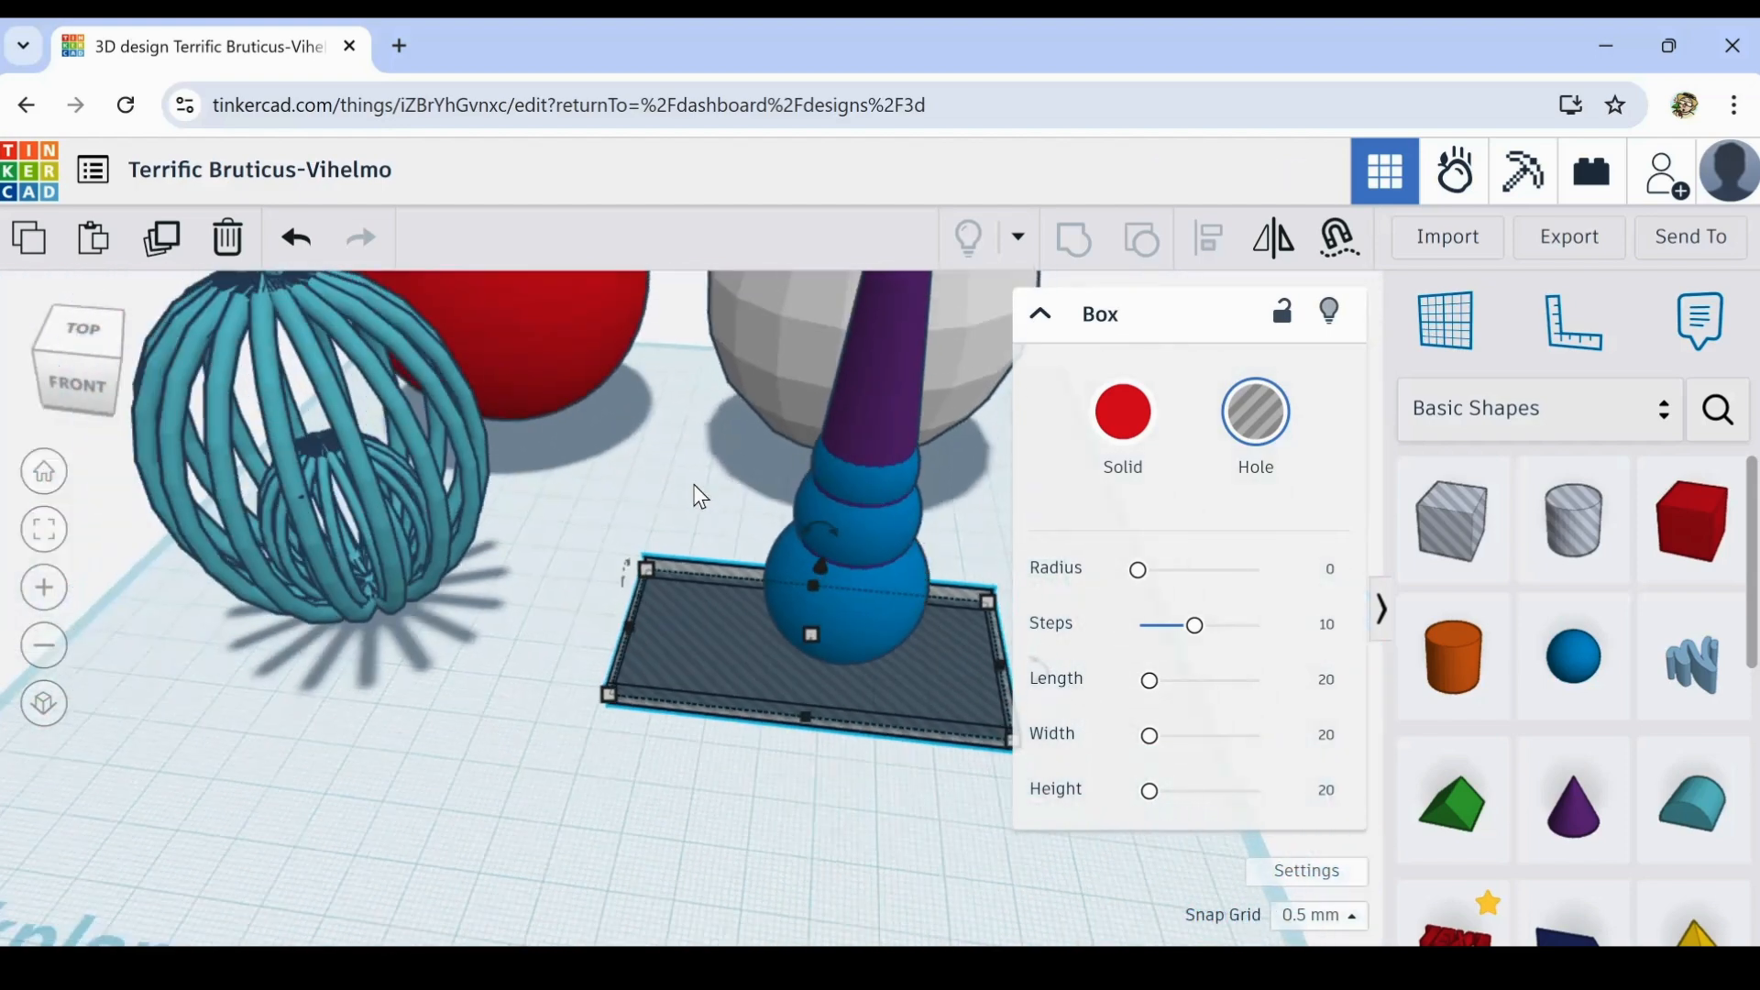
pyautogui.moveTo(646, 476); pyautogui.dragTo(581, 593, button='middle')
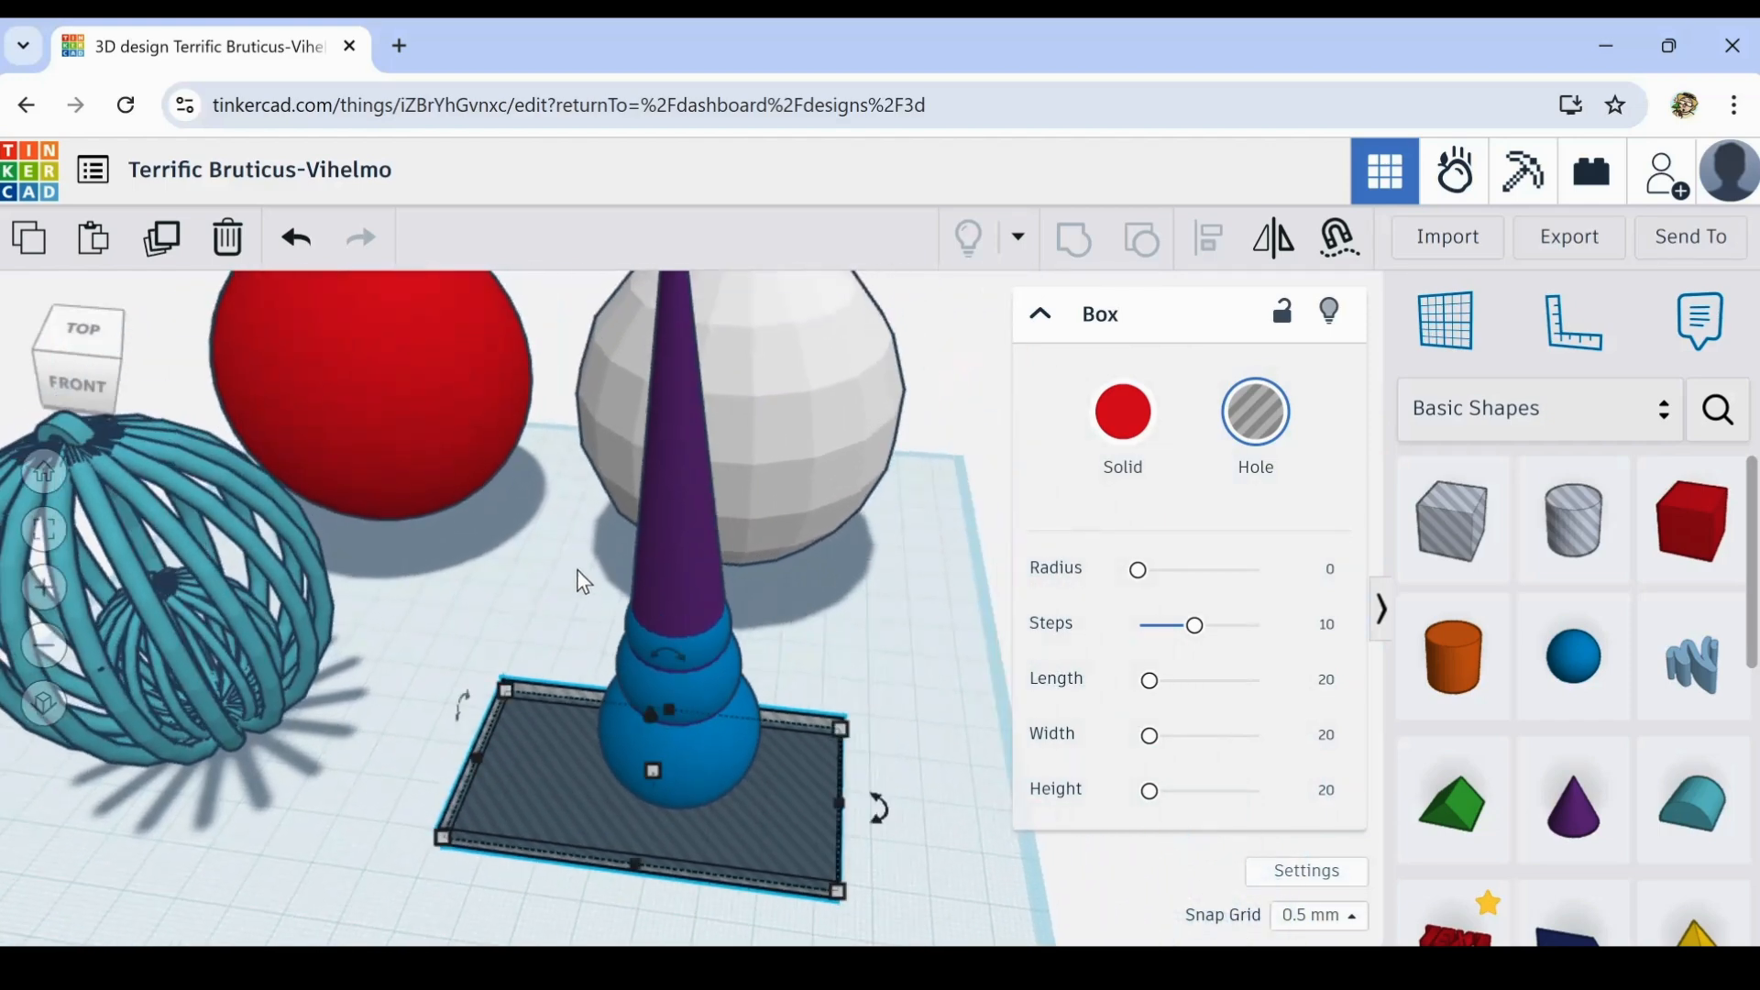
pyautogui.moveTo(575, 565); pyautogui.dragTo(681, 713)
pyautogui.moveTo(690, 744); pyautogui.dragTo(736, 779)
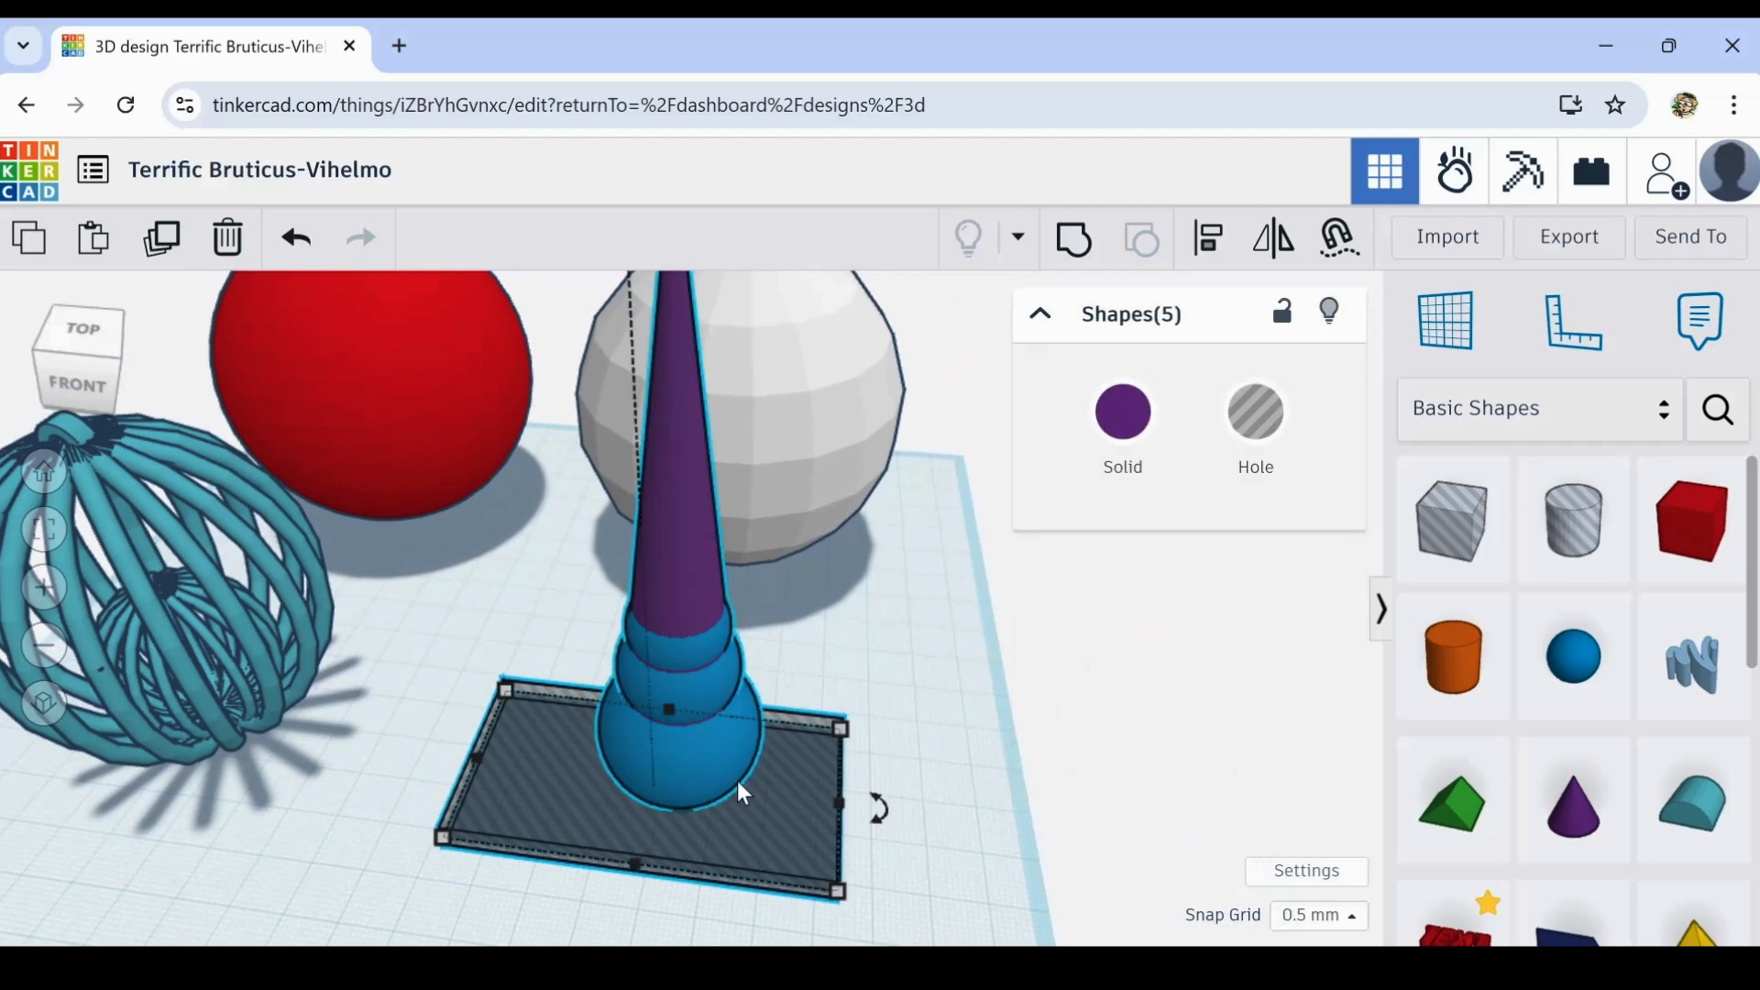
pyautogui.keyDown('shift'); pyautogui.click(775, 818); pyautogui.keyUp('shift')
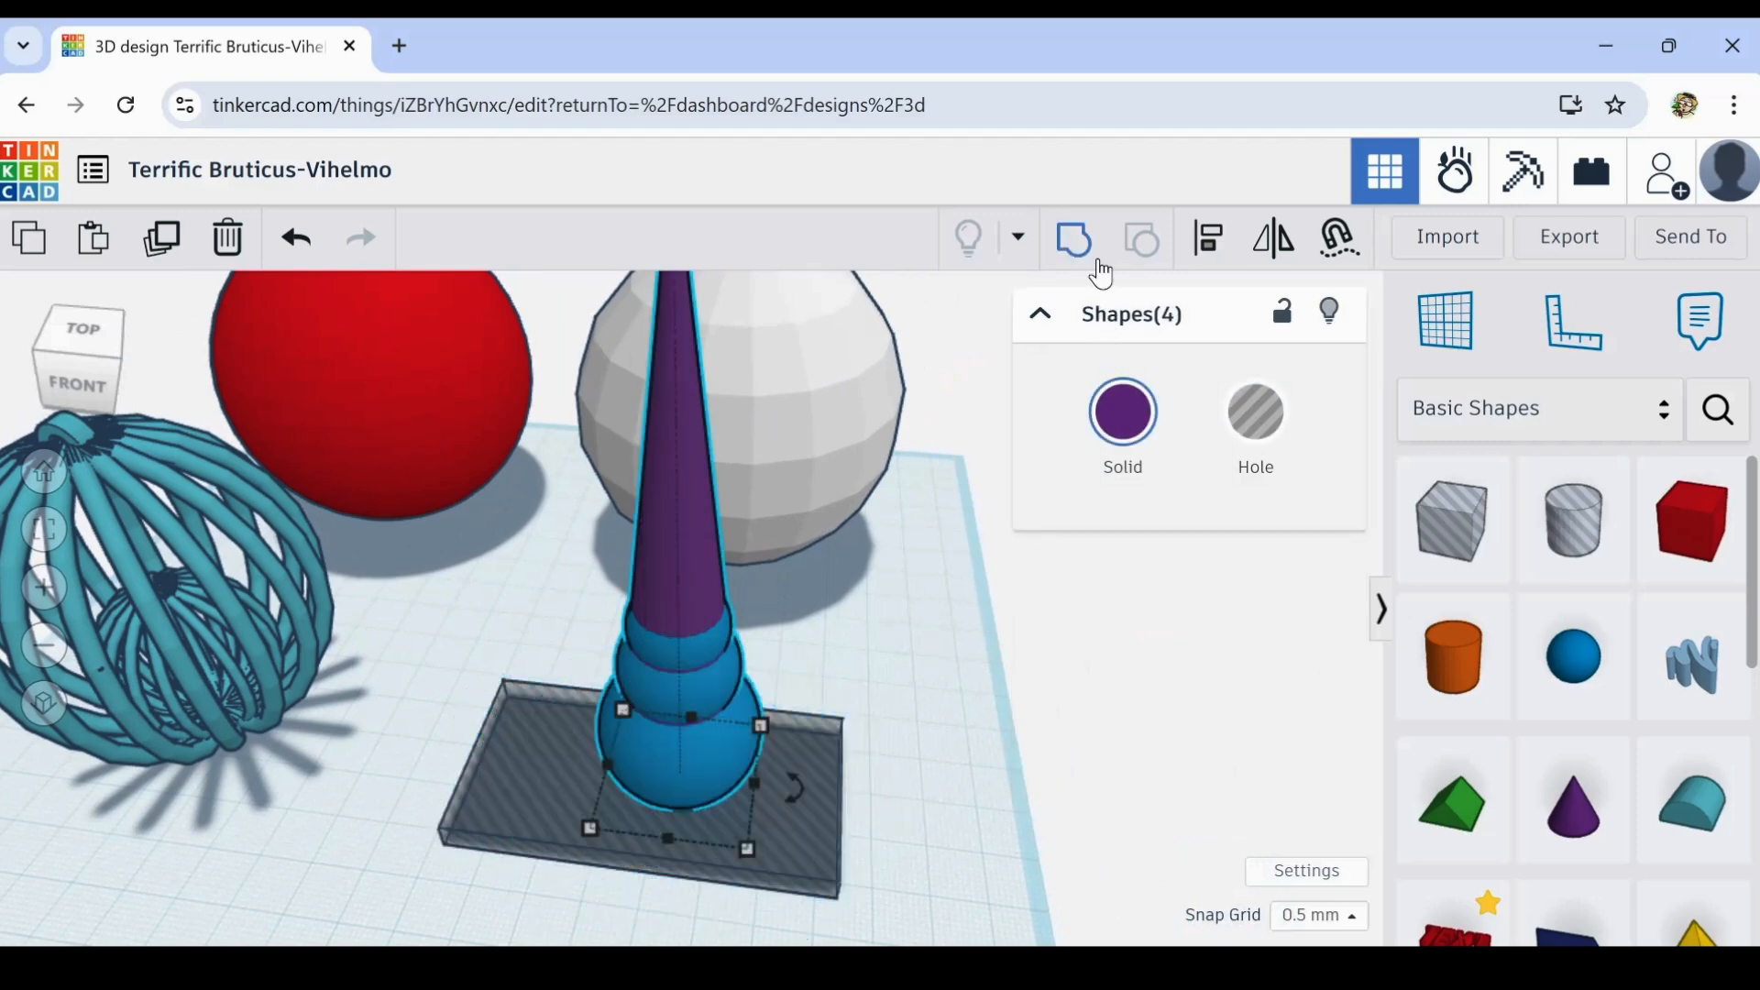
pyautogui.click(1071, 239)
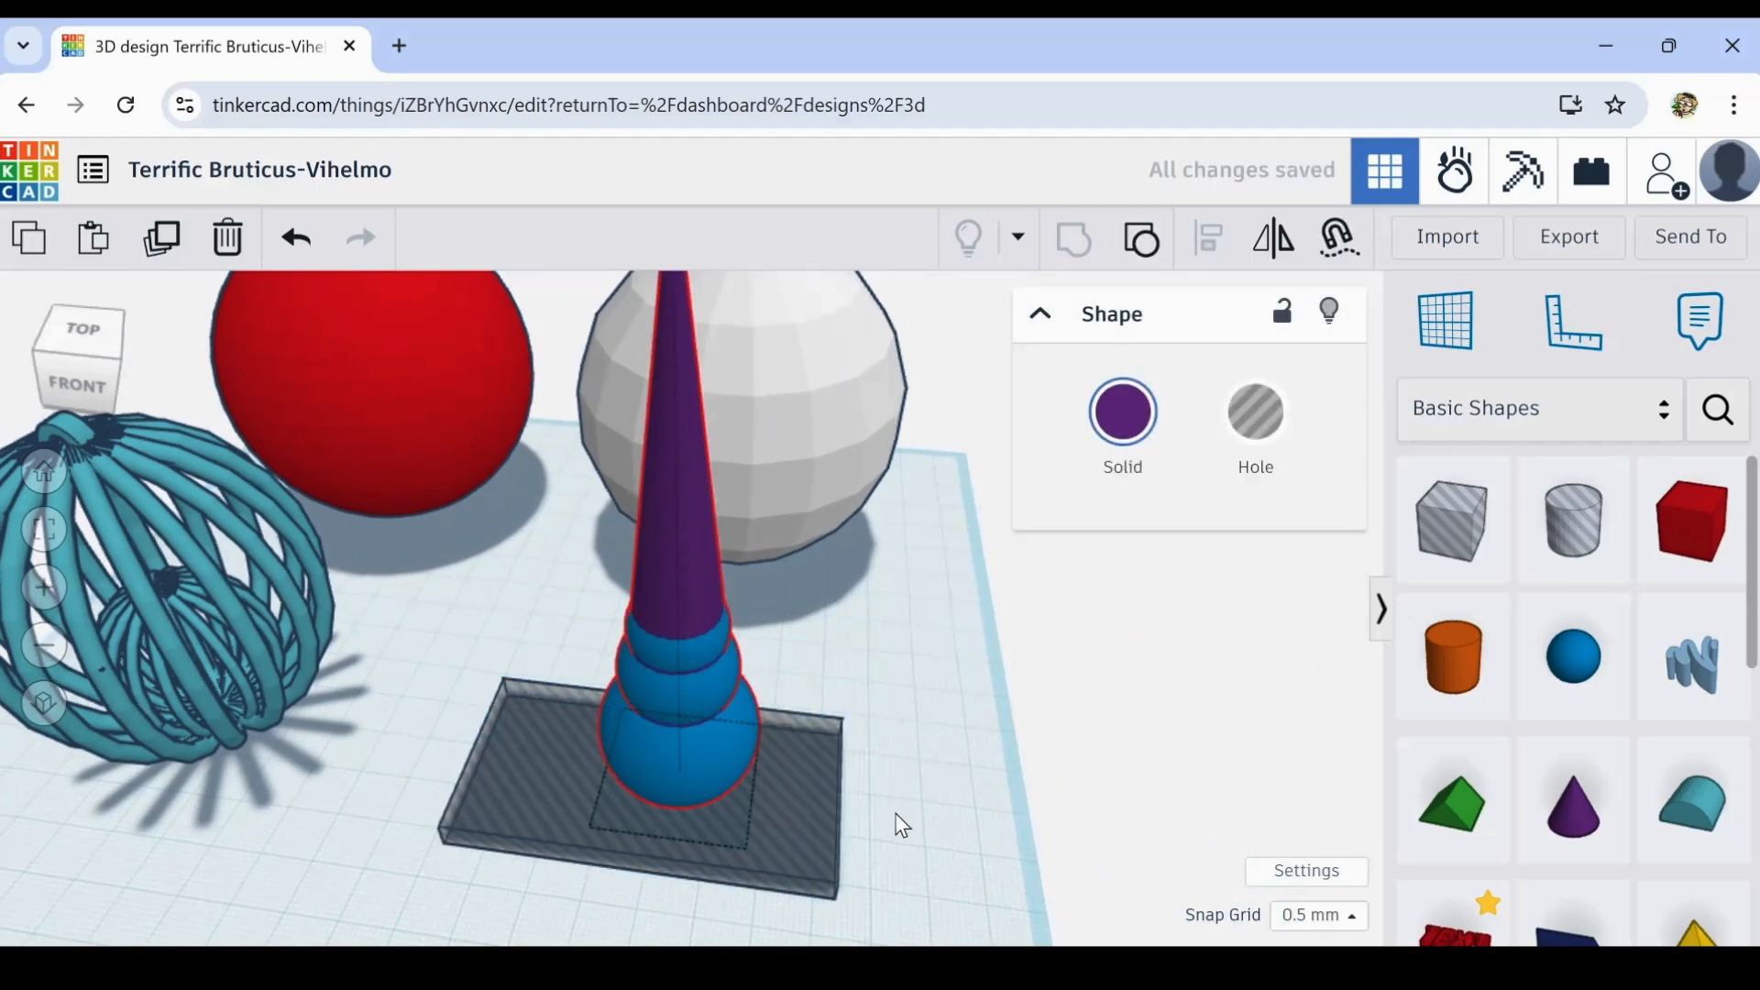
# - Group the cone ornament with the hole box to cut a flat base on its bottom sphere
pyautogui.moveTo(902, 825); pyautogui.dragTo(882, 756, button='right')
pyautogui.scroll(6, 728, 779)
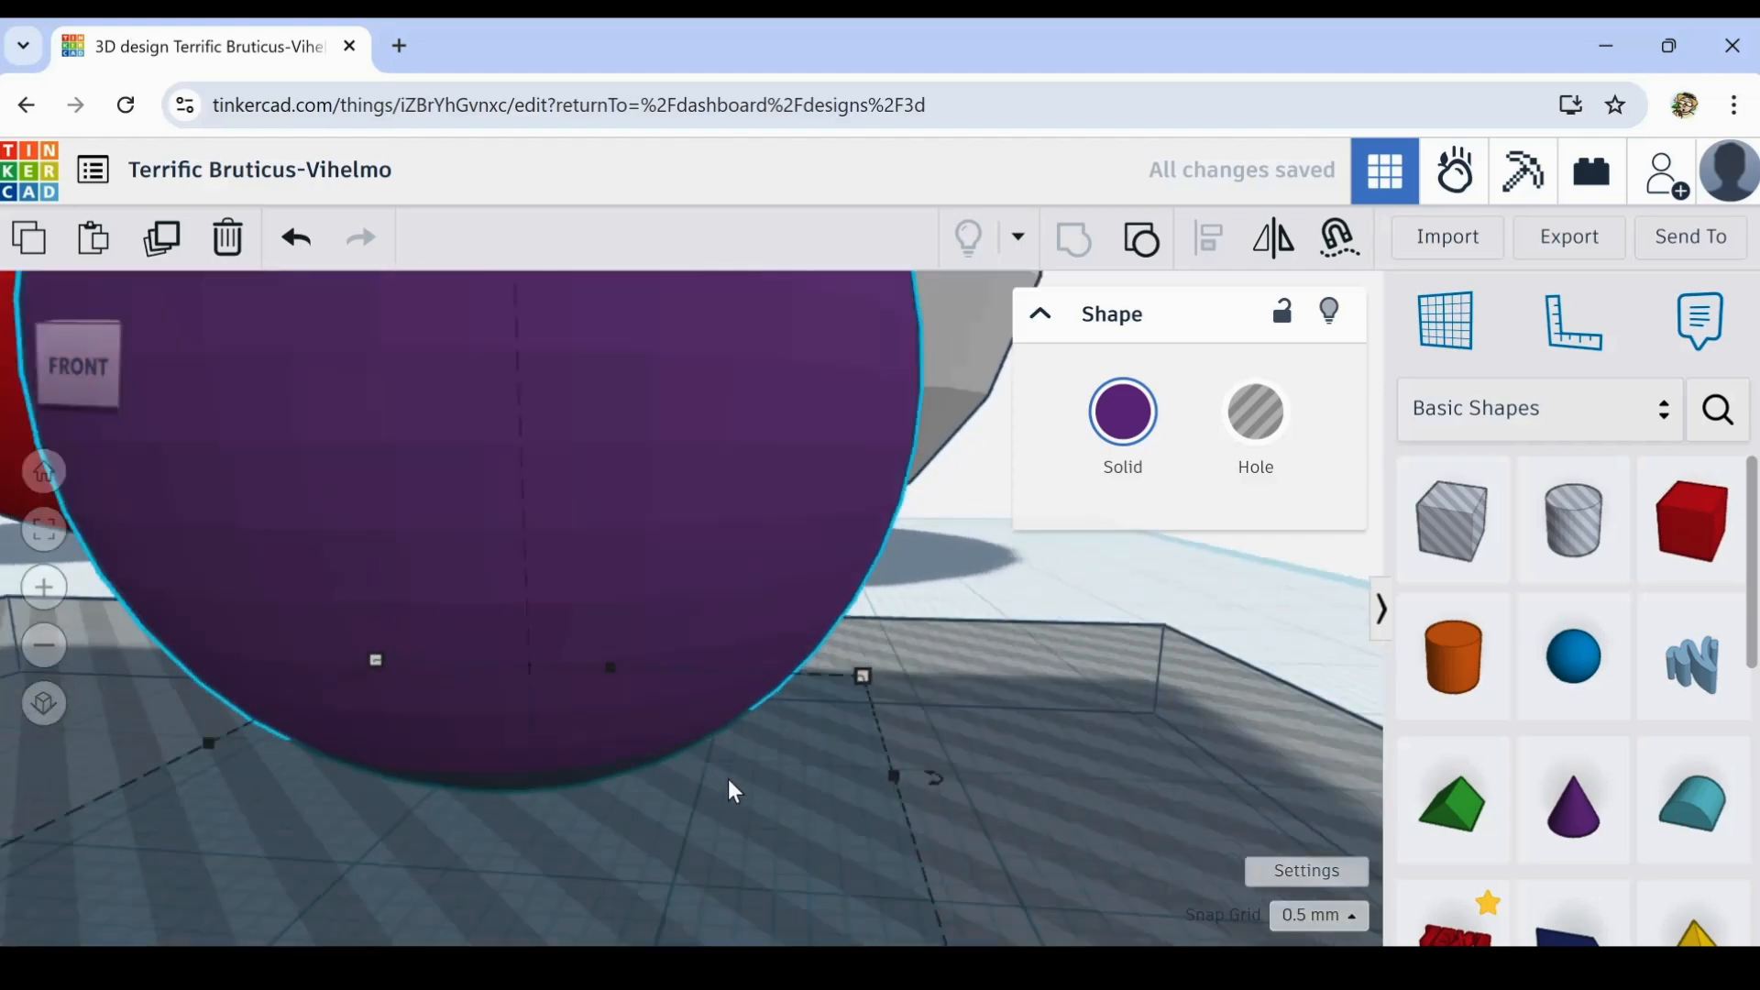
pyautogui.moveTo(728, 779)
pyautogui.mouseDown(button='right')
pyautogui.moveTo(723, 741)
pyautogui.moveTo(738, 757)
pyautogui.mouseUp(button='right')
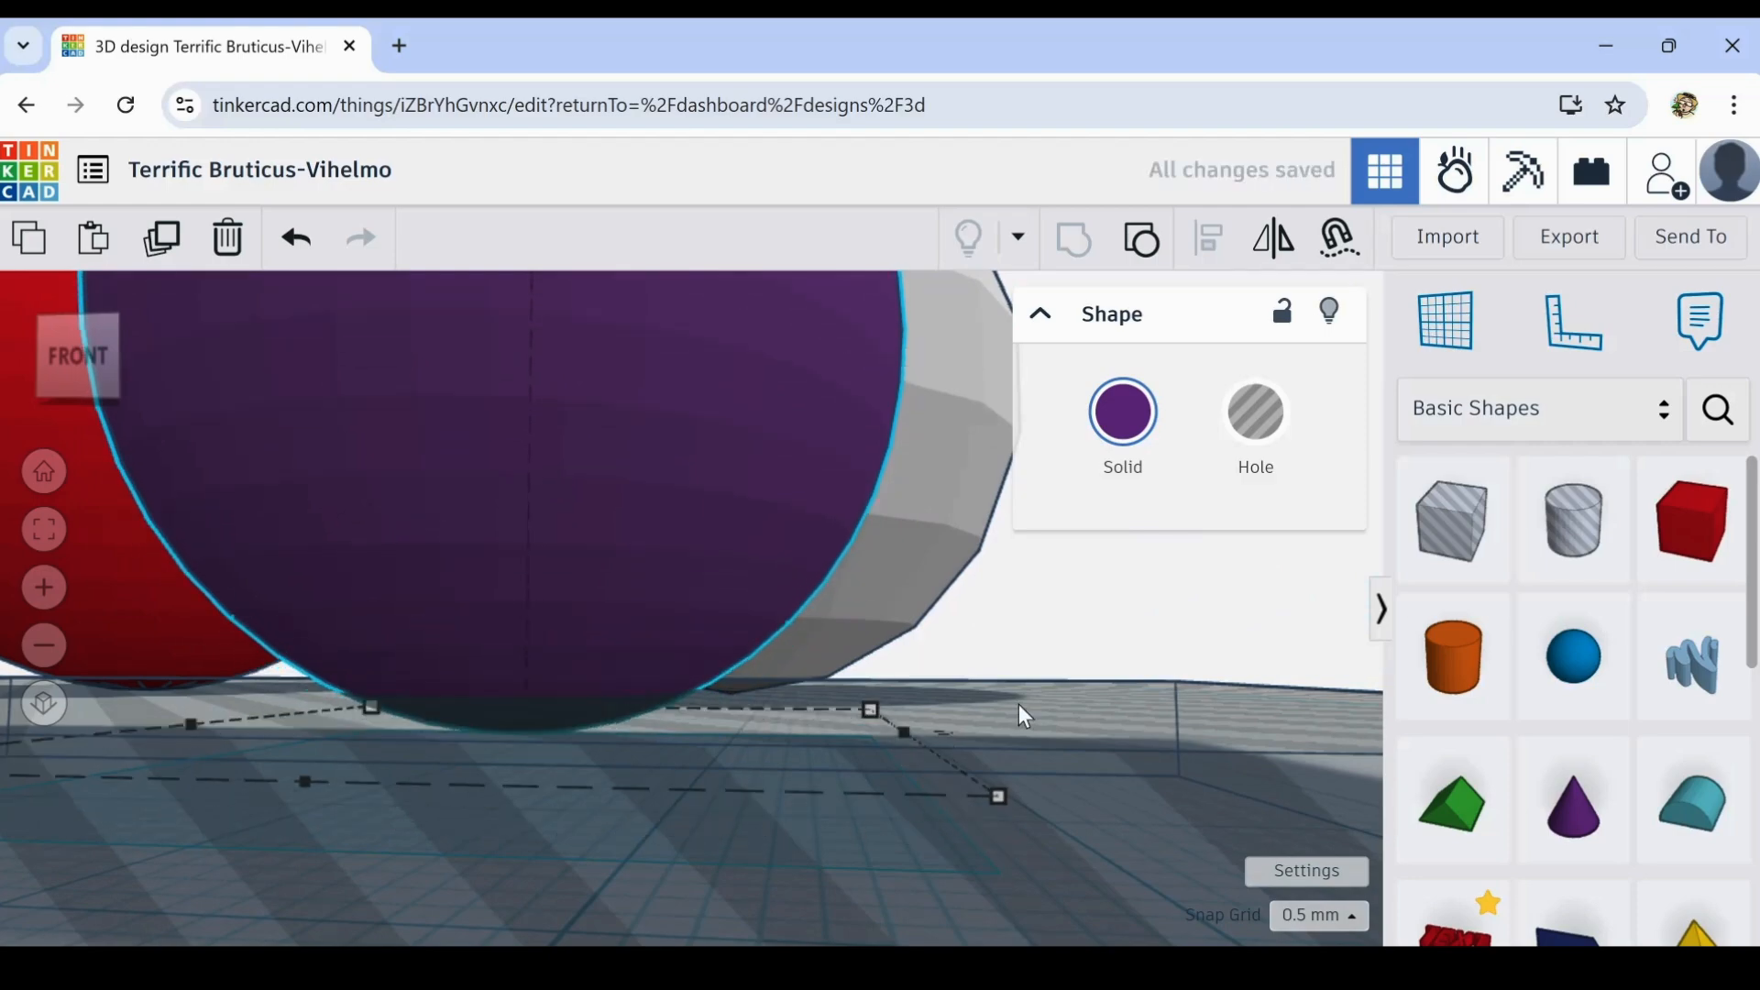
pyautogui.moveTo(1055, 638); pyautogui.dragTo(1058, 691, button='right')
pyautogui.scroll(-5, 1058, 691)
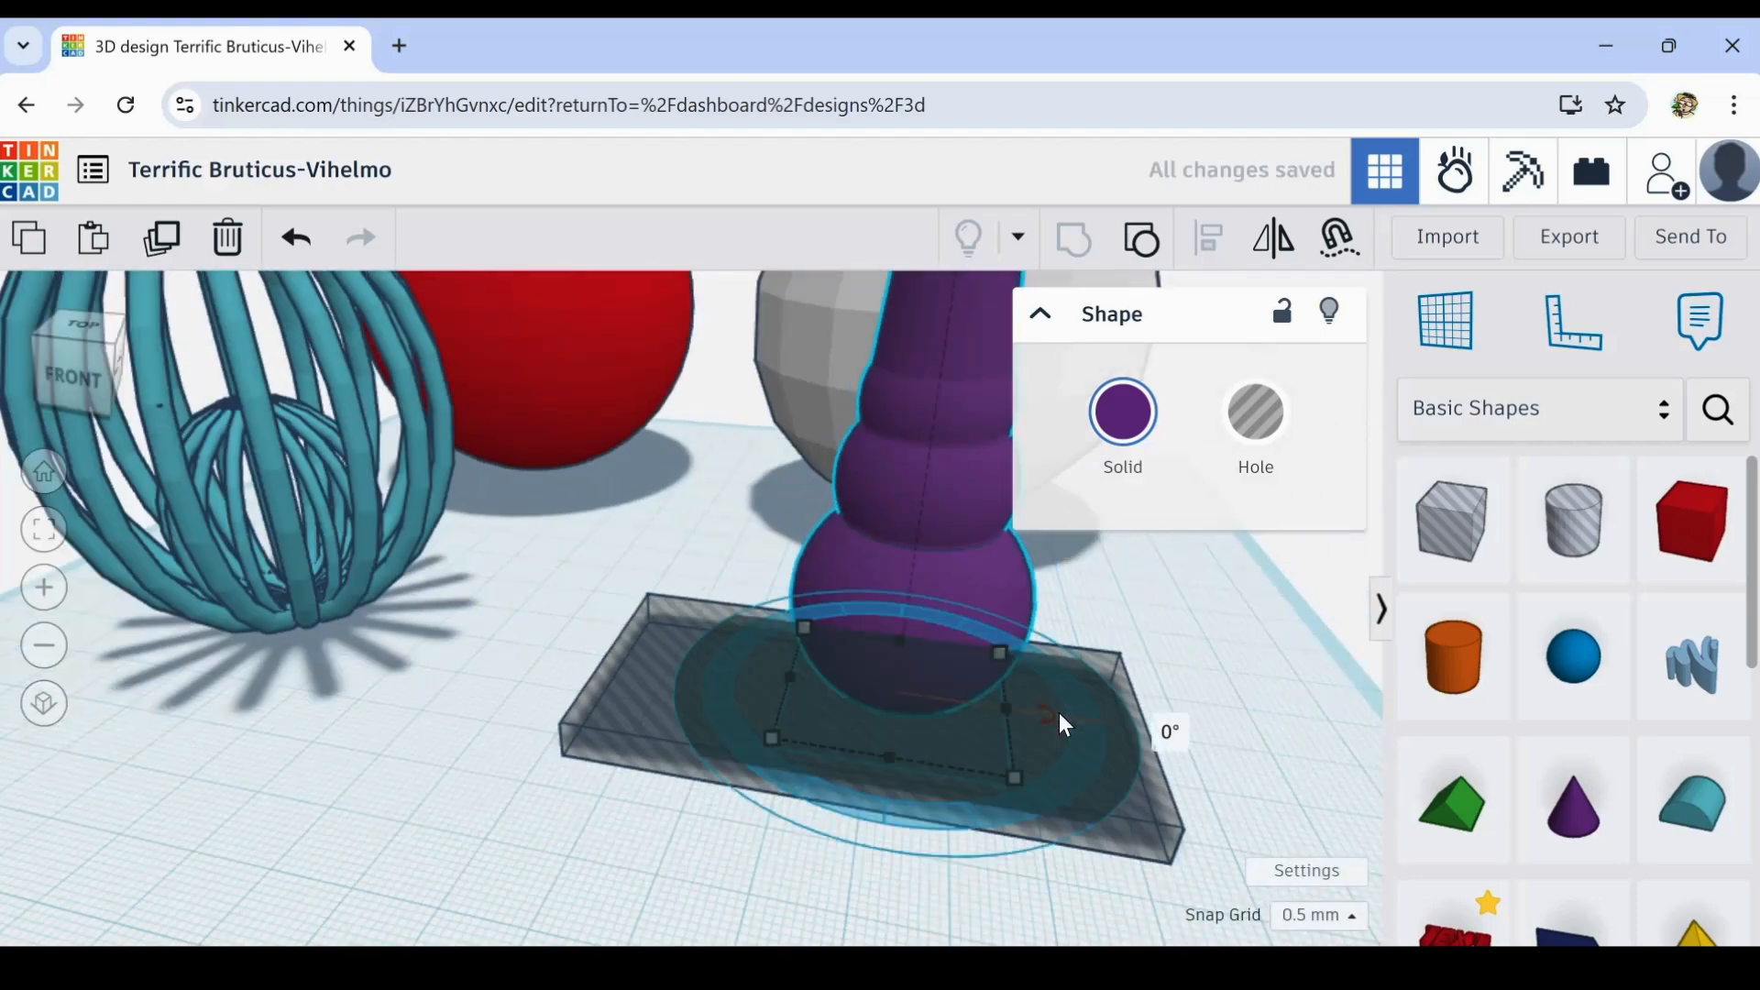
pyautogui.keyDown('shift'); pyautogui.click(1076, 719); pyautogui.keyUp('shift')
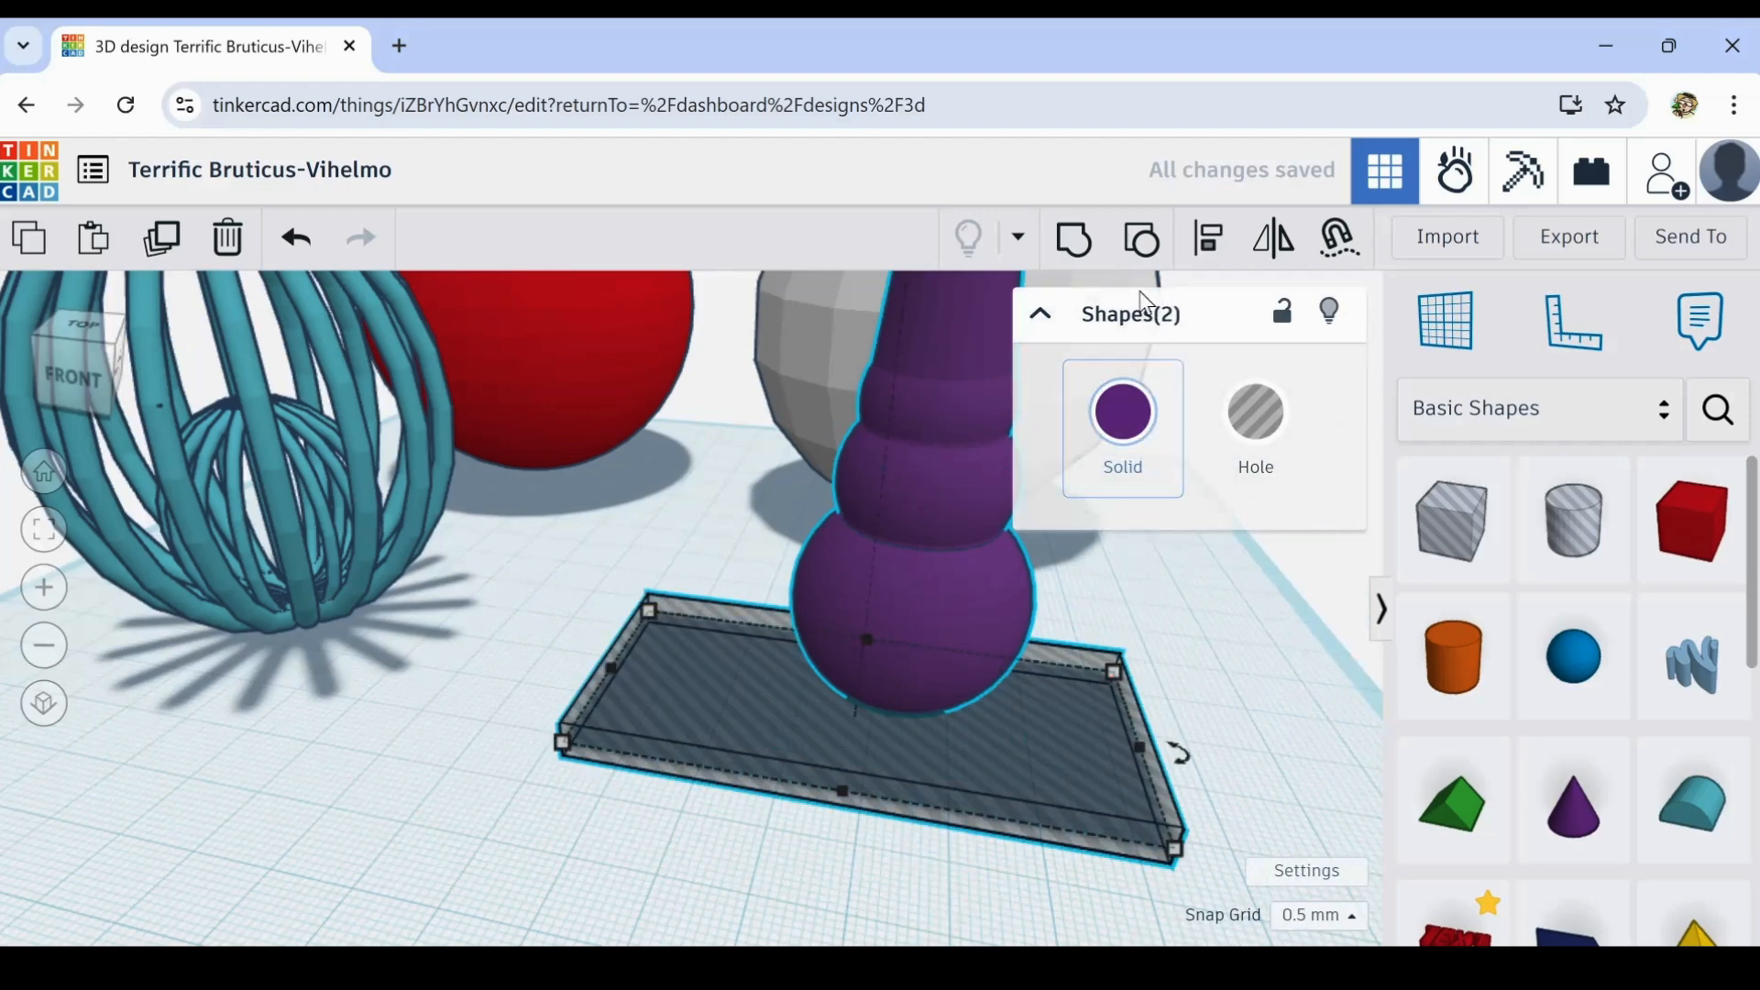
pyautogui.click(1077, 240)
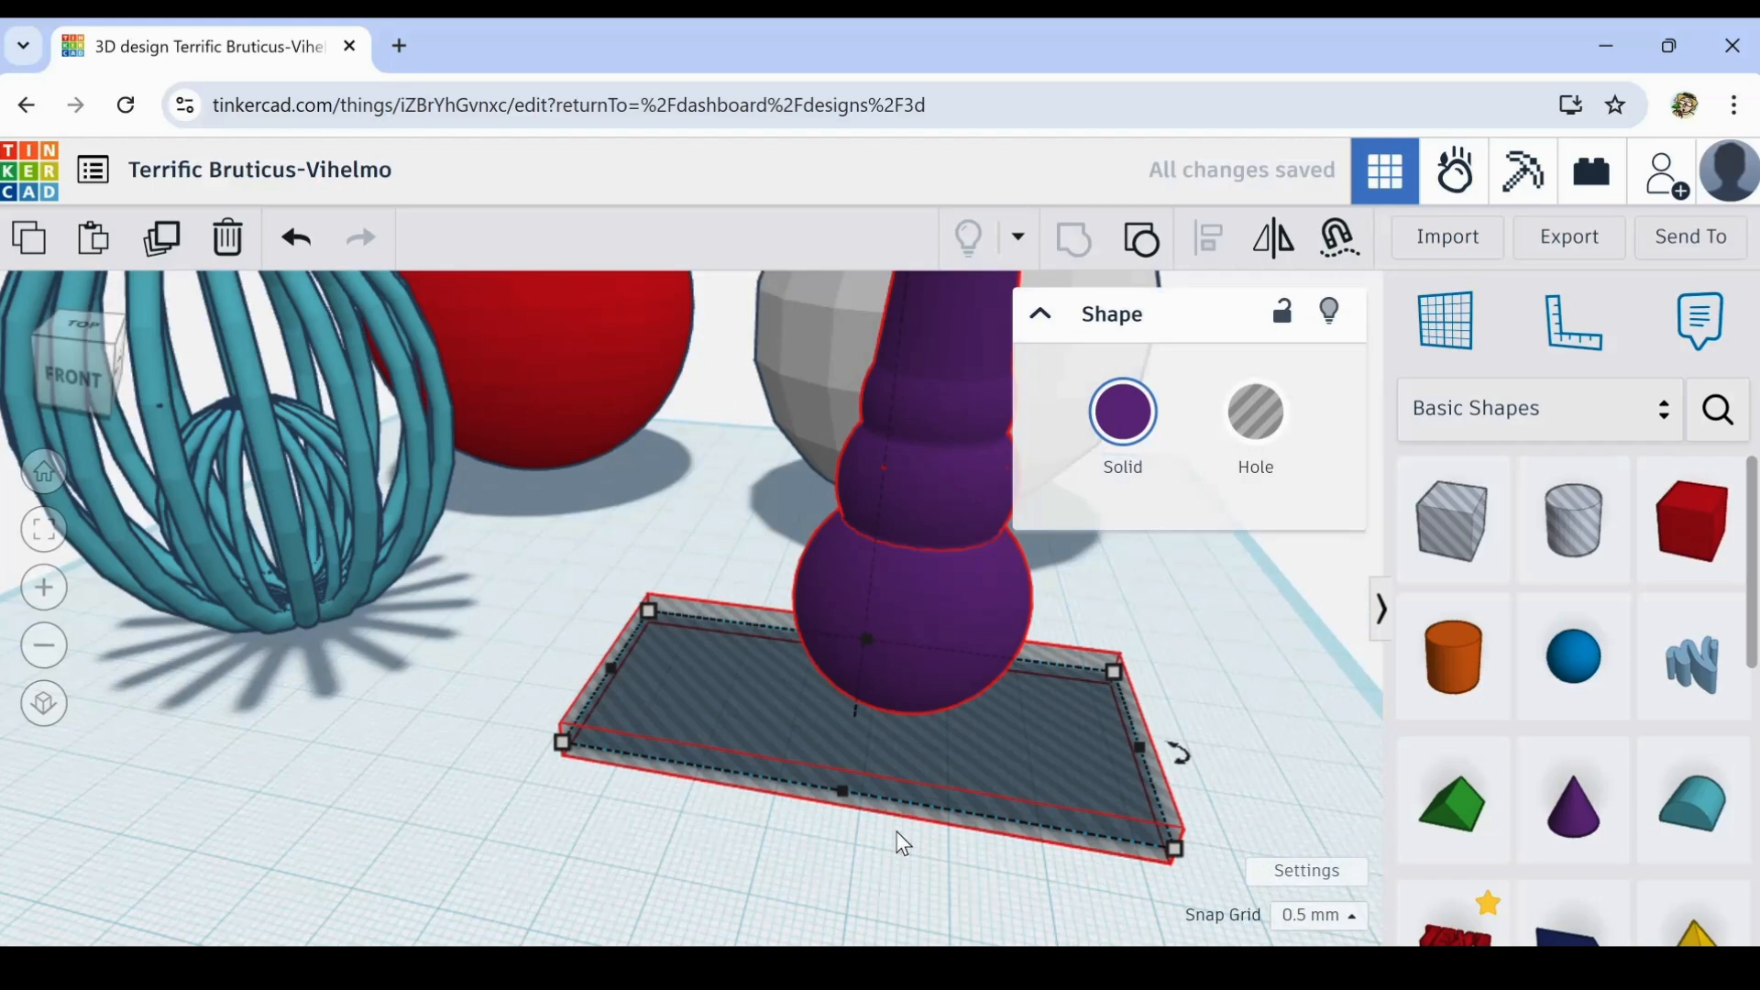
pyautogui.moveTo(895, 836)
pyautogui.mouseDown(button='right')
pyautogui.moveTo(795, 700)
pyautogui.moveTo(828, 722)
pyautogui.moveTo(883, 872)
pyautogui.moveTo(920, 845)
pyautogui.mouseUp(button='right')
pyautogui.scroll(-3, 1052, 781)
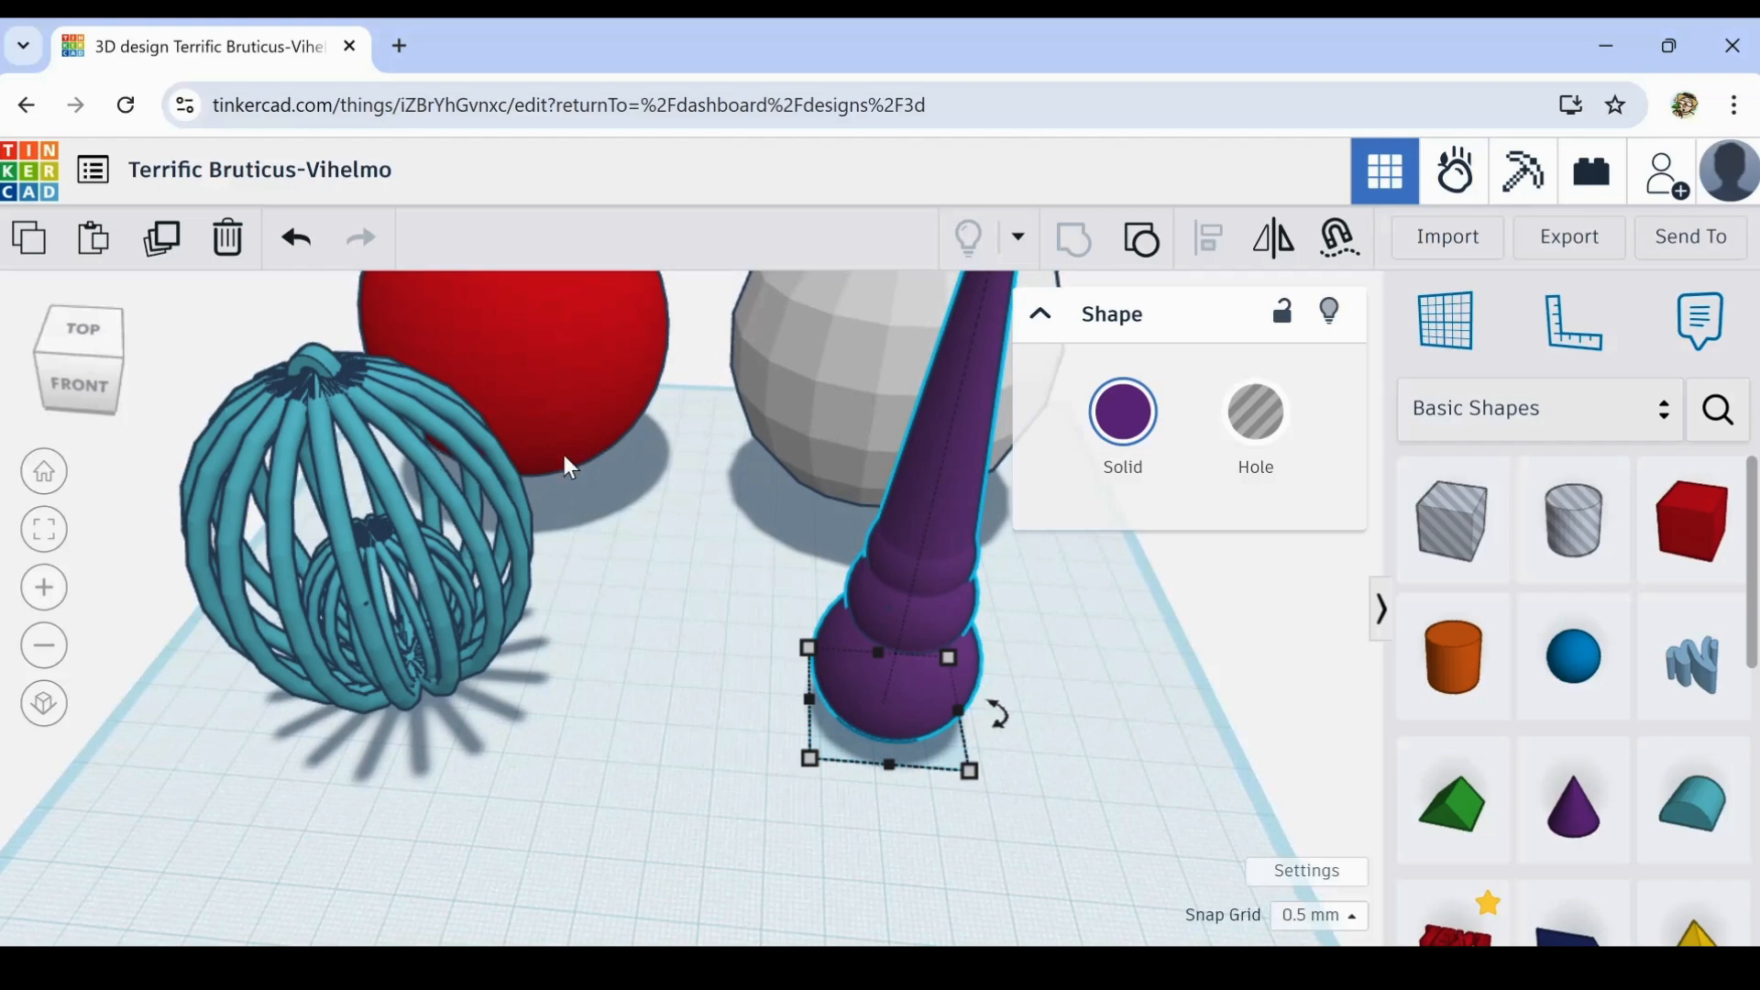
# - Ungroup the faceted white ball ornament so its hanging loop is a separate shape
pyautogui.moveTo(583, 726); pyautogui.dragTo(585, 741, button='right')
pyautogui.scroll(-3, 649, 724)
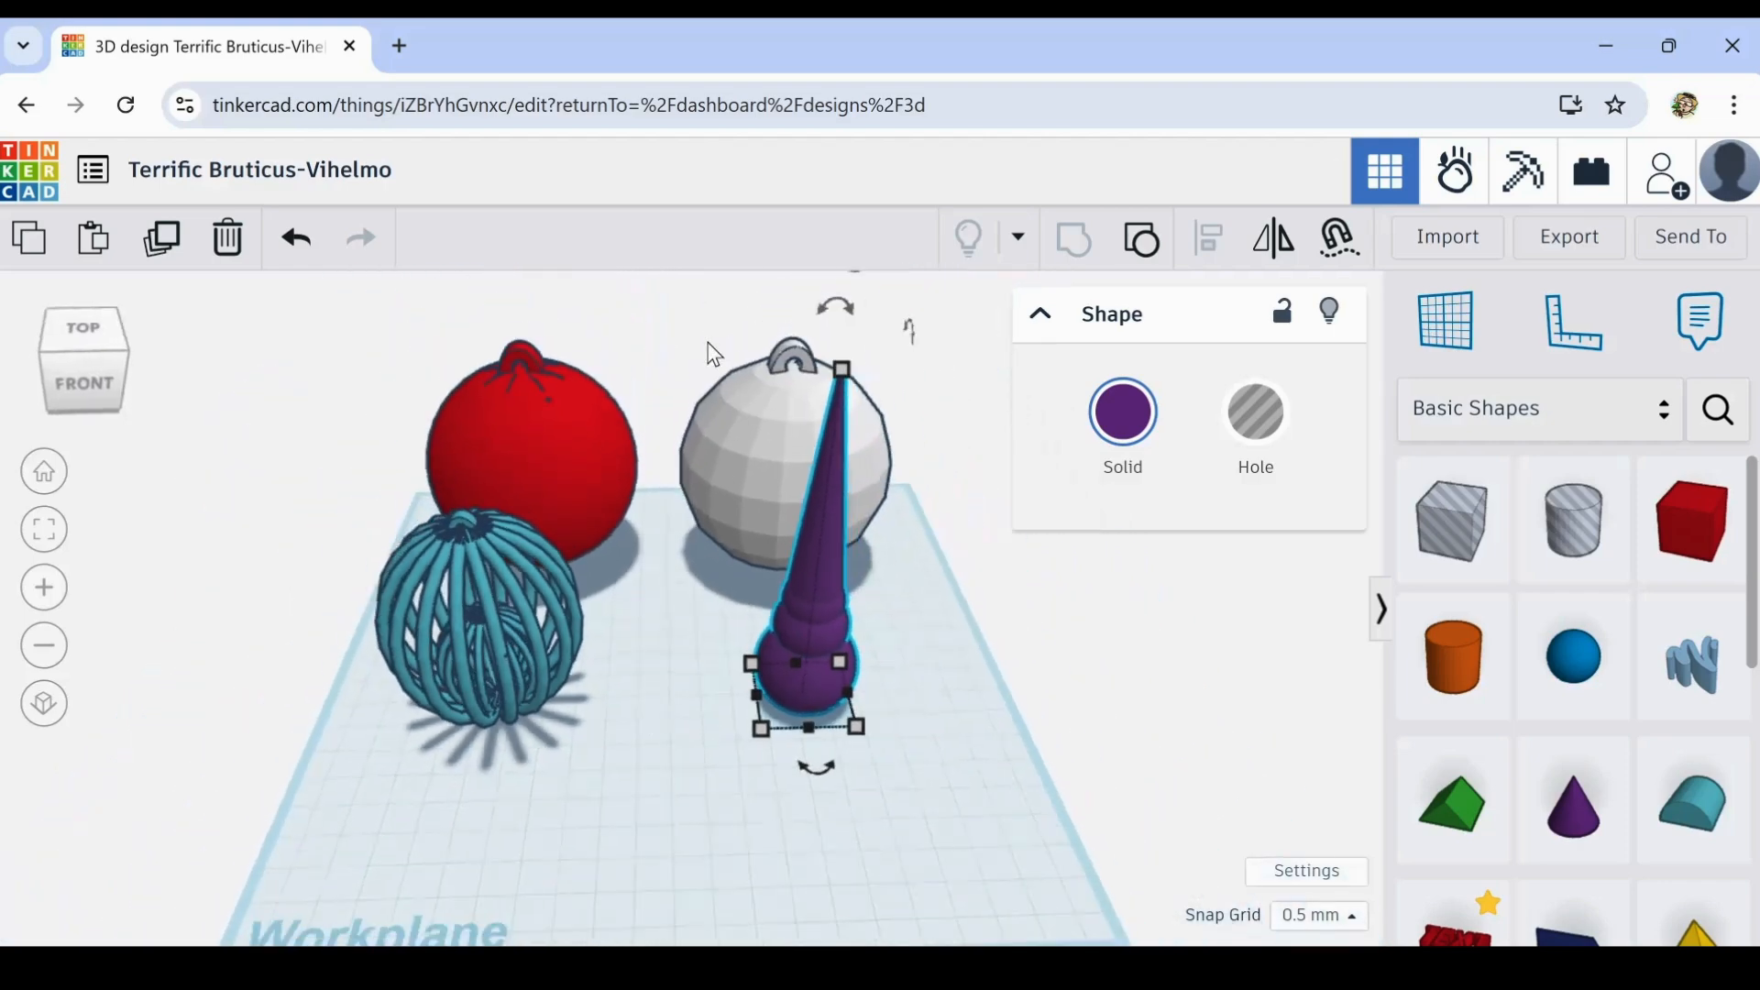
pyautogui.click(779, 367)
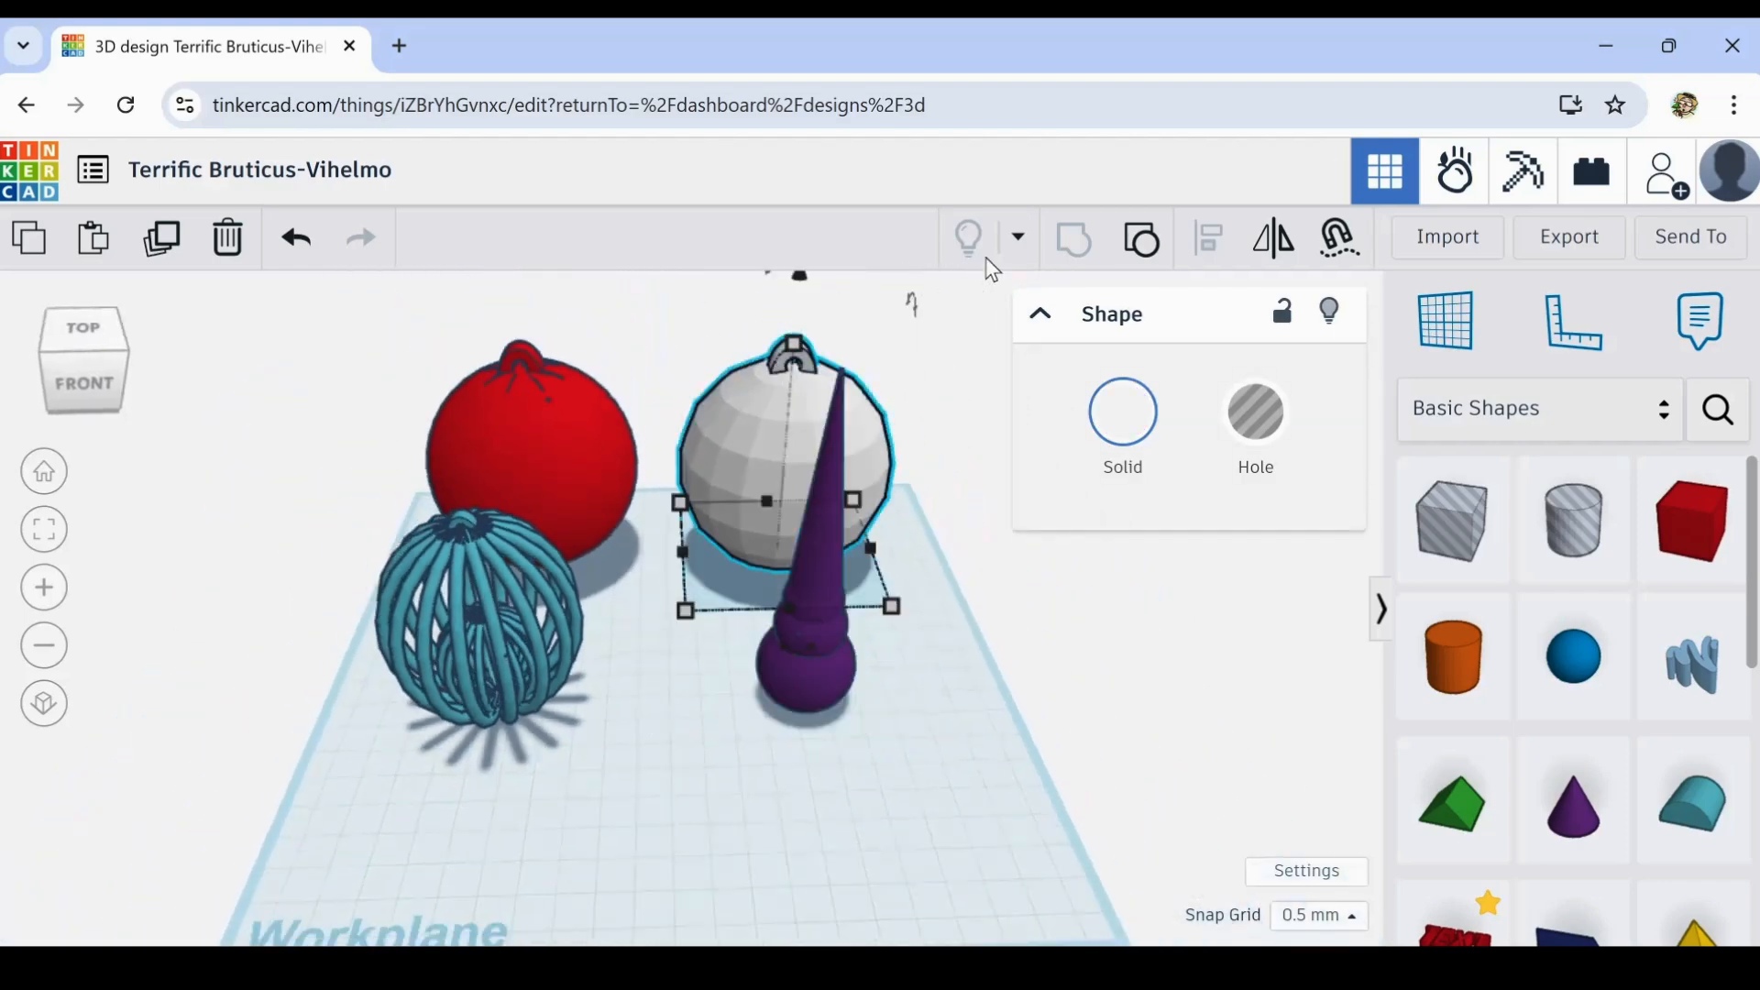
pyautogui.click(1149, 256)
pyautogui.click(866, 313)
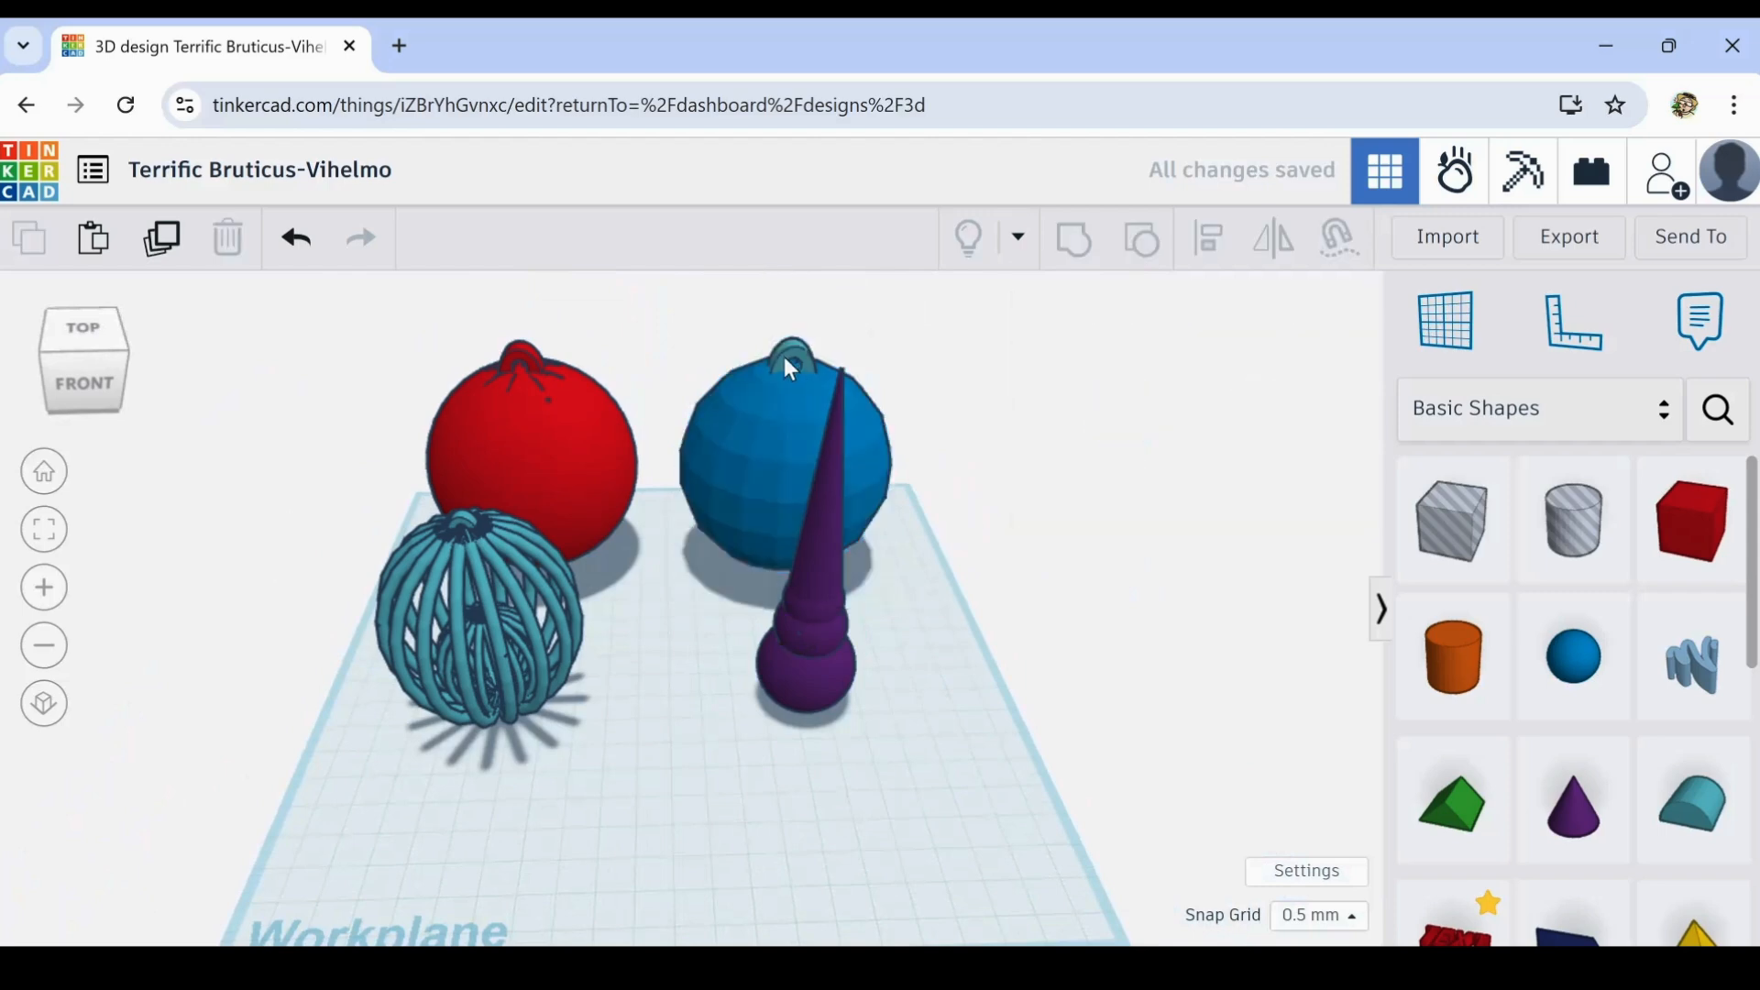
# - Duplicate the faceted ball's hanging loop, move the copy to the front and drop it onto the workplane
pyautogui.click(784, 355)
pyautogui.click(112, 264)
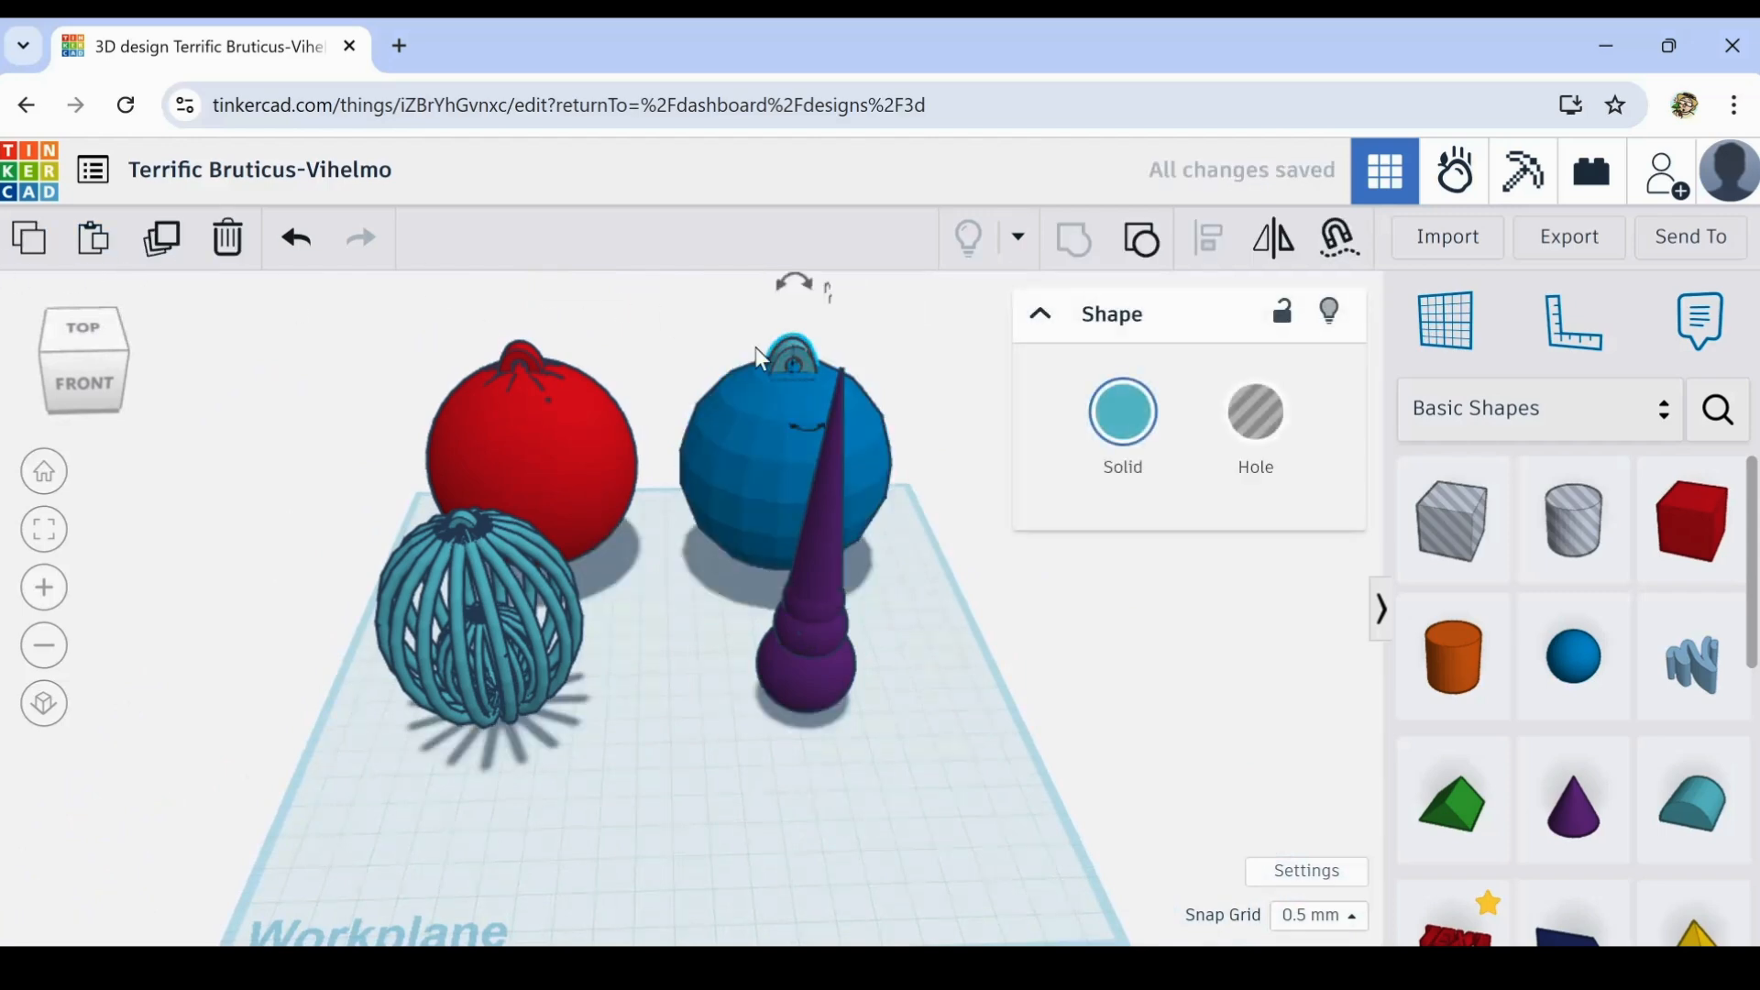
pyautogui.moveTo(777, 372); pyautogui.dragTo(670, 547)
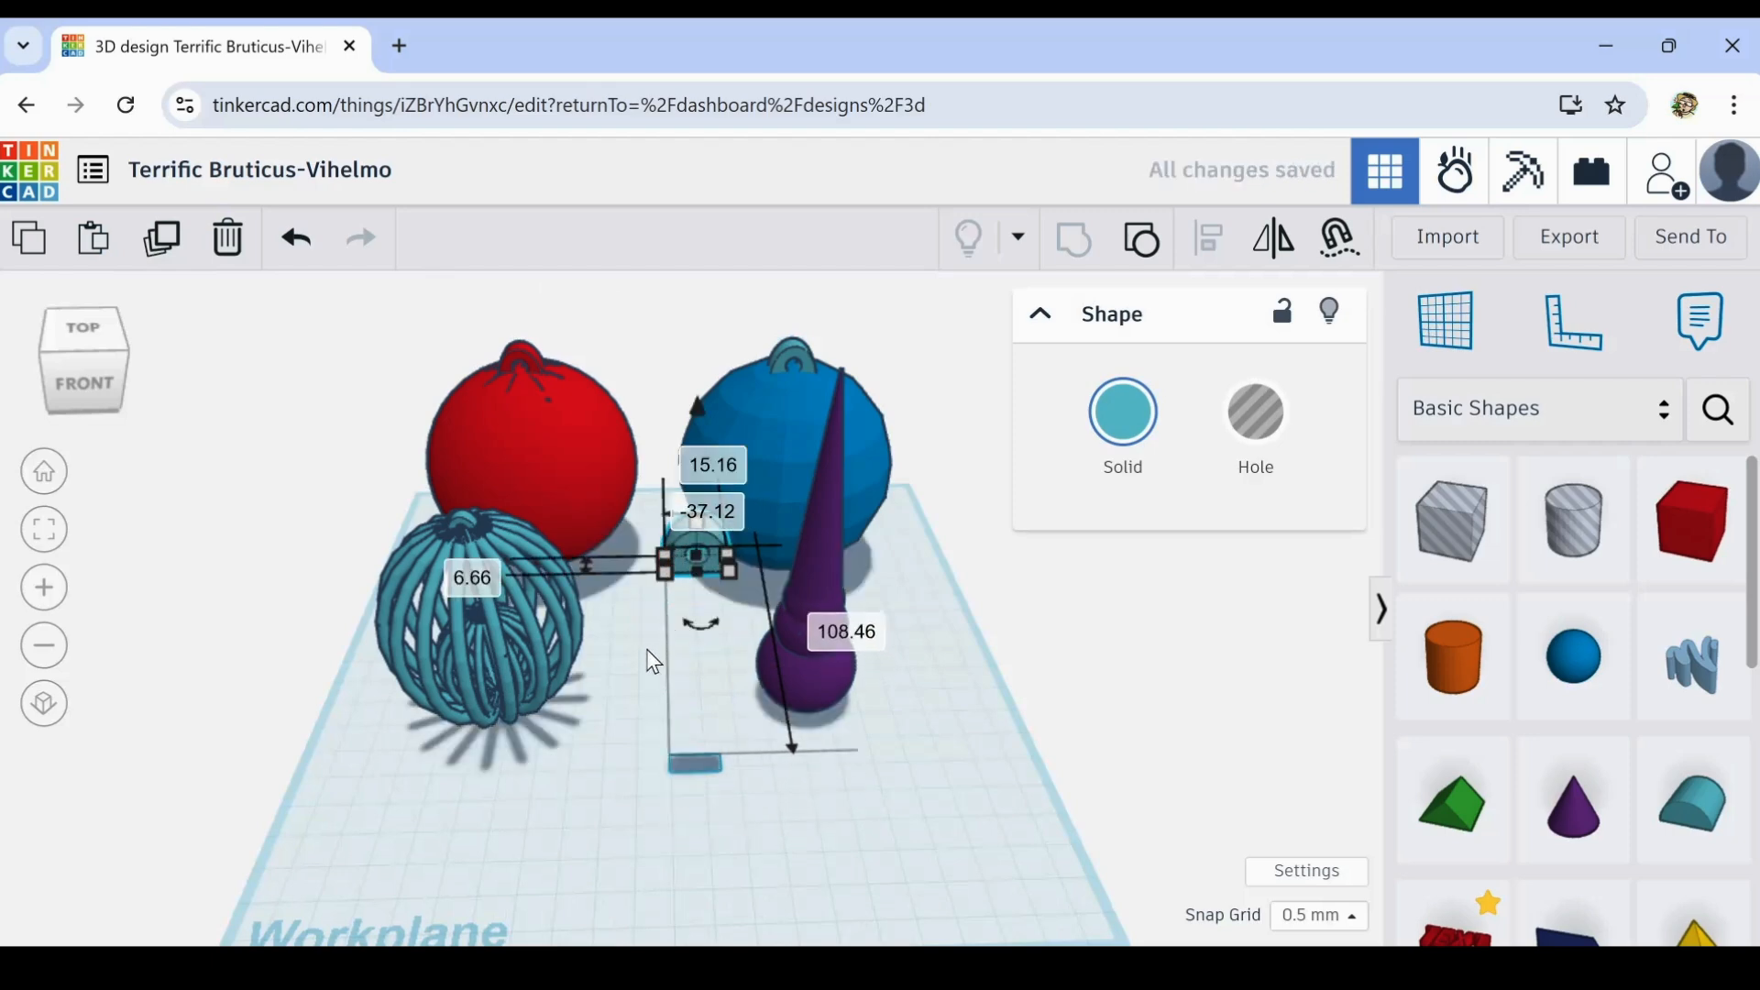
pyautogui.press('d')
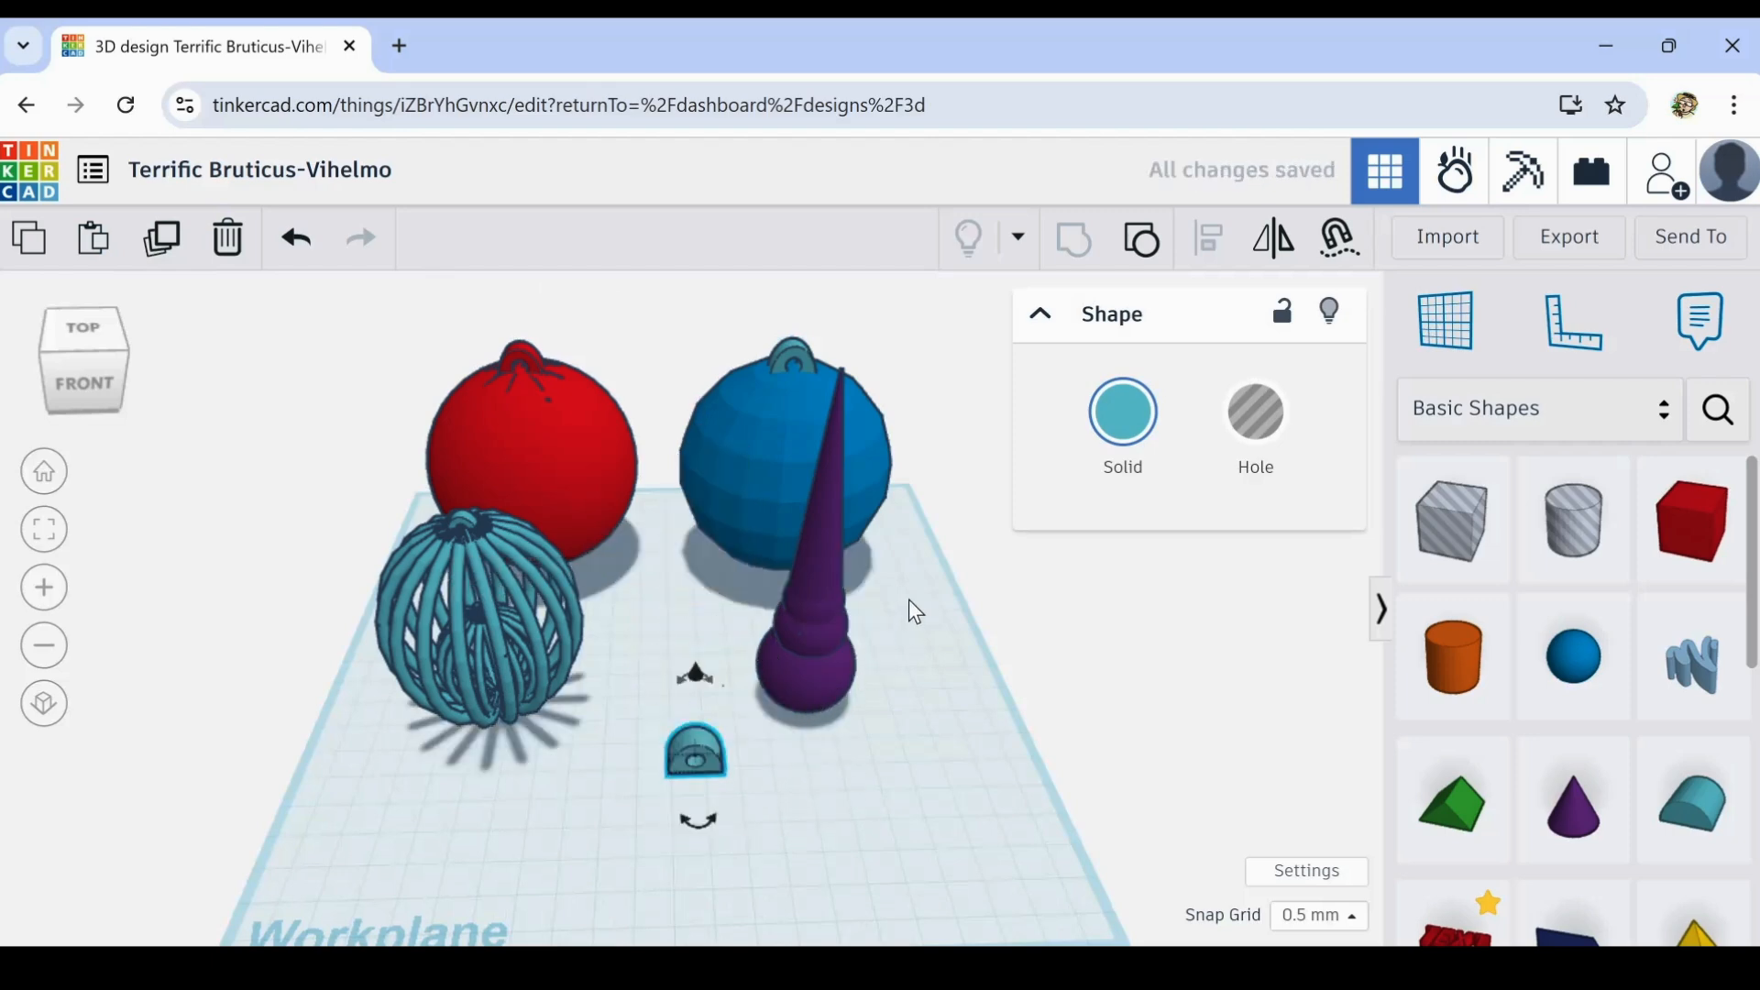
# - Select only the purple cone ornament and scale it up proportionally to about 177 mm tall
pyautogui.moveTo(788, 728); pyautogui.dragTo(821, 724)
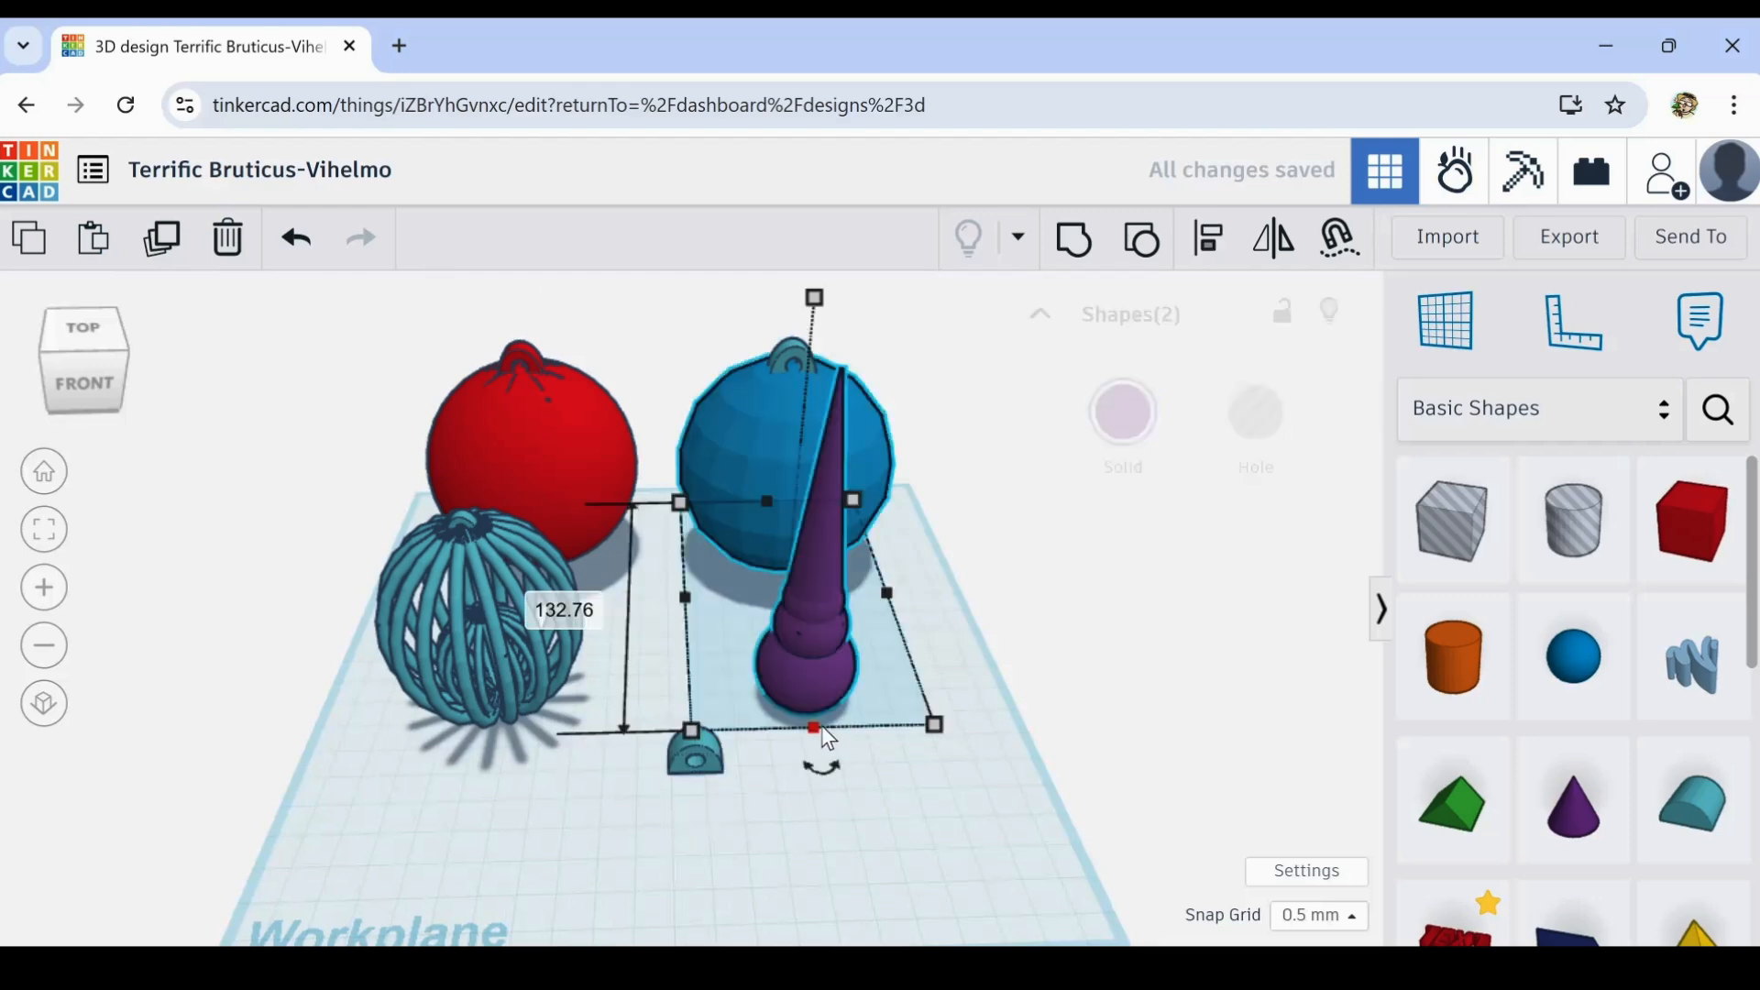
pyautogui.click(874, 607)
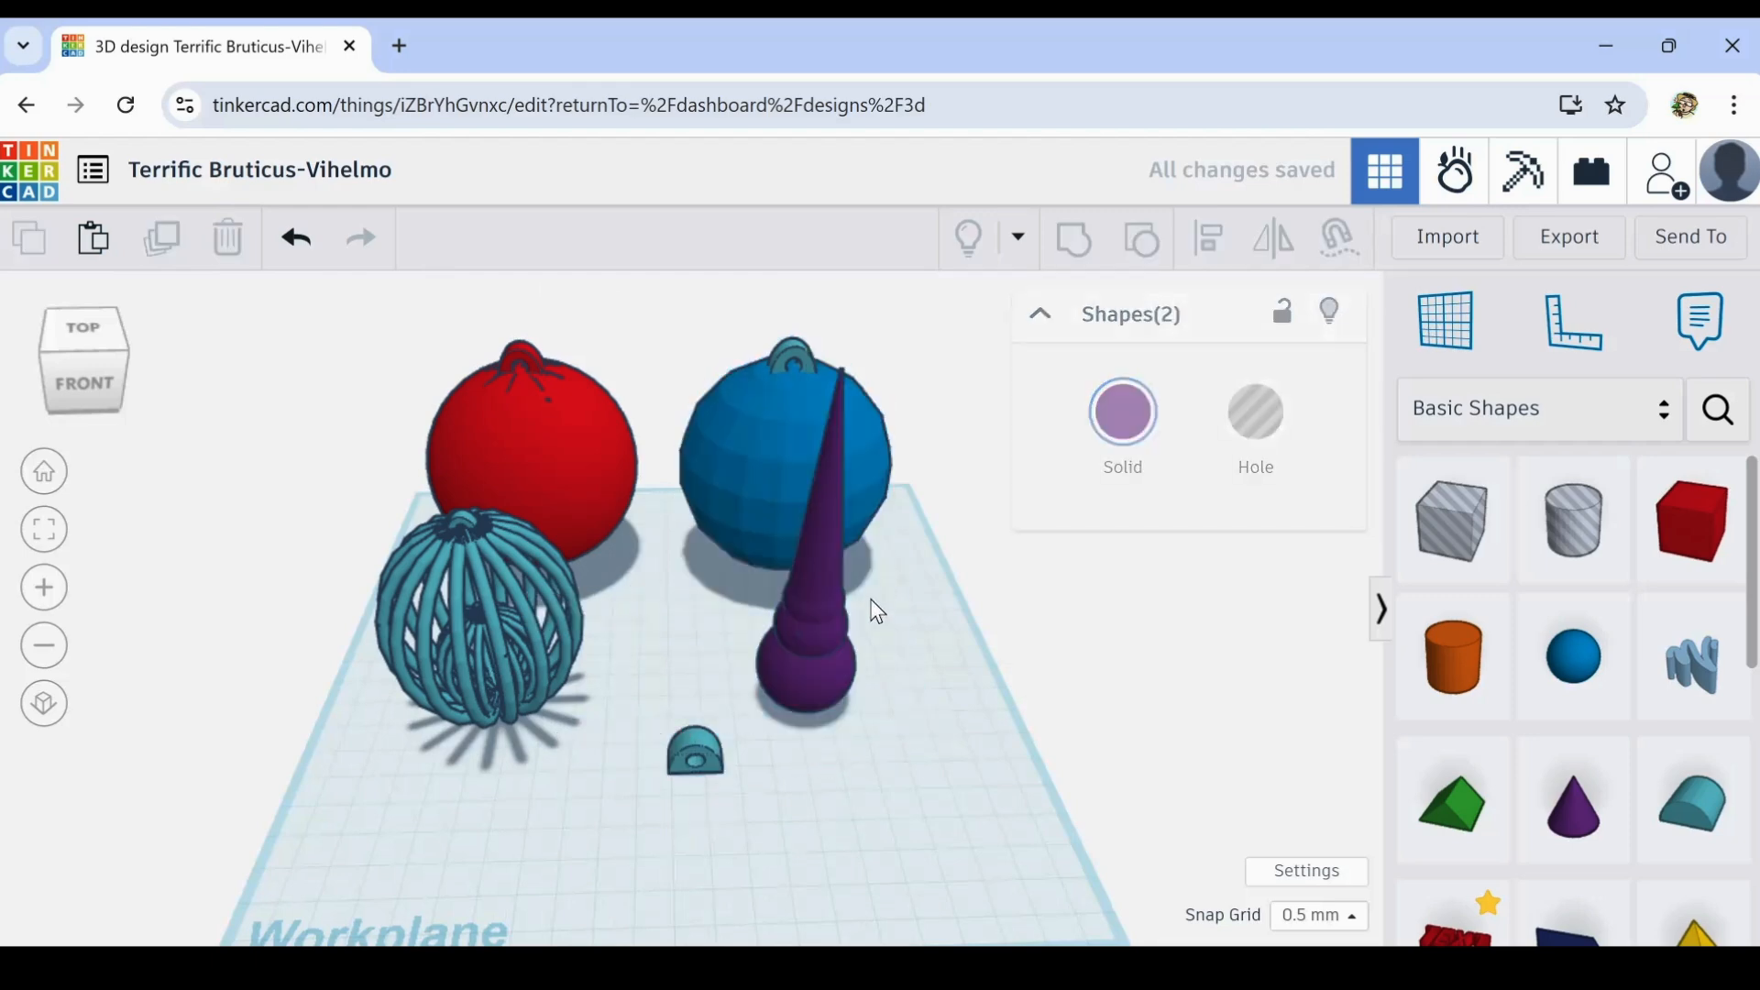
pyautogui.click(844, 690)
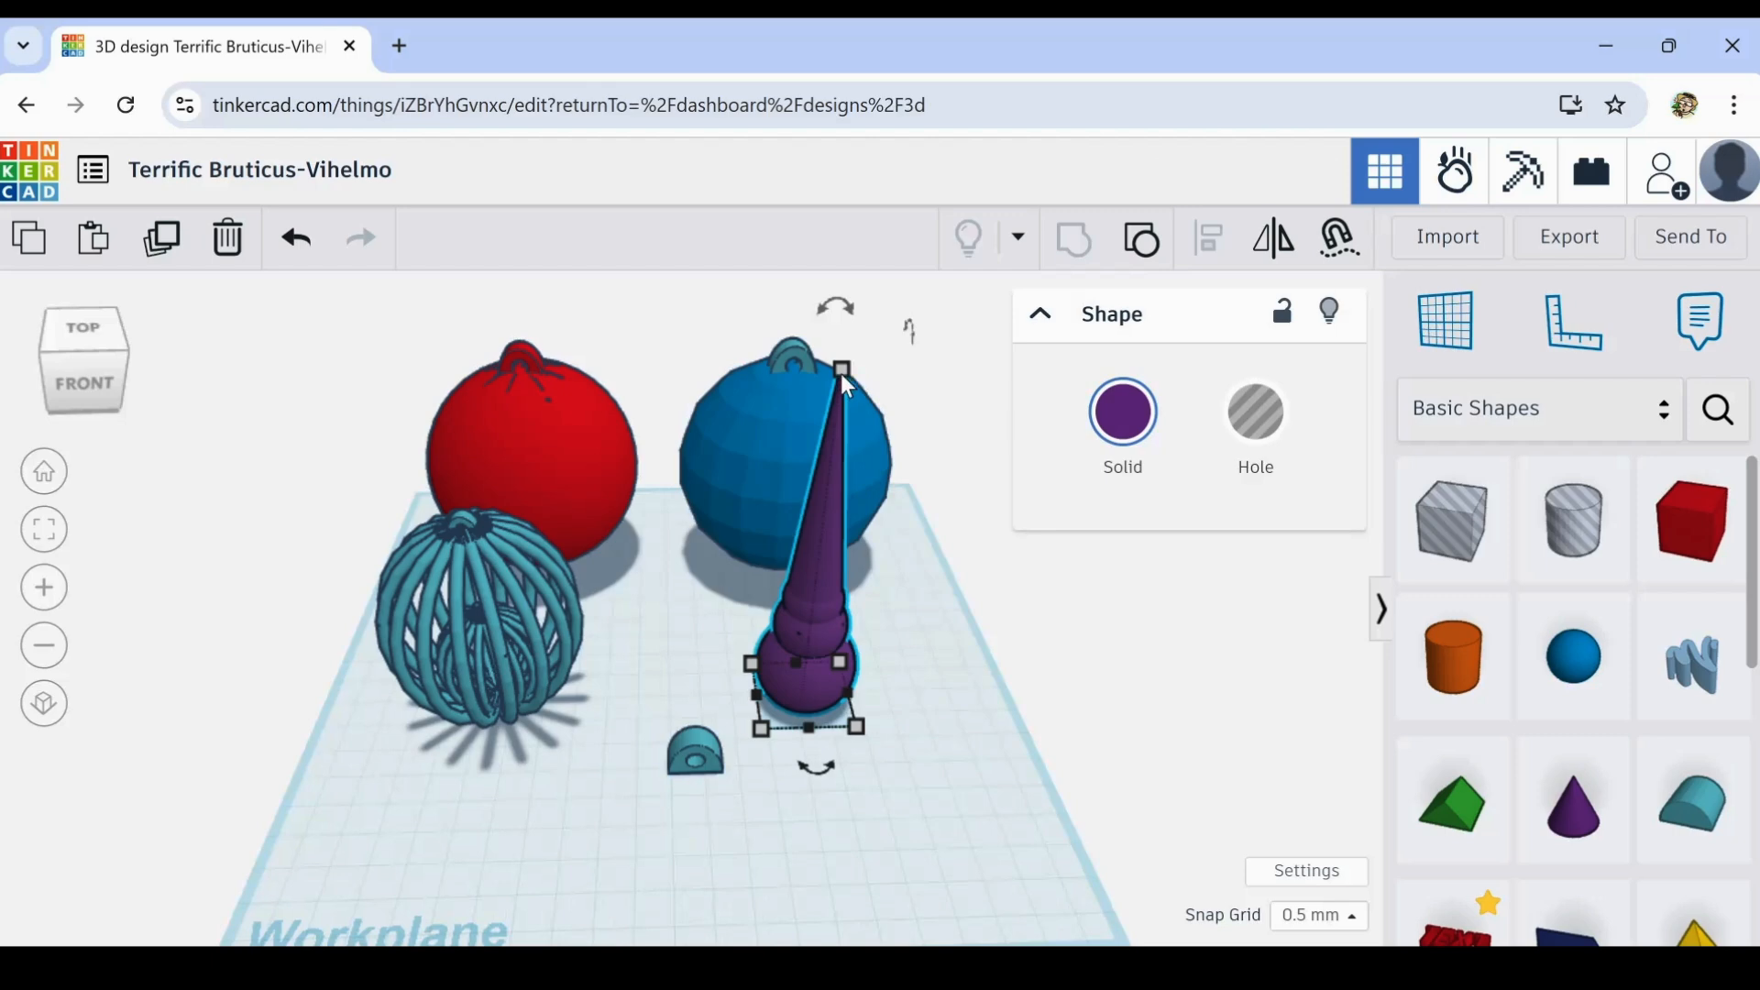
pyautogui.moveTo(841, 371); pyautogui.dragTo(899, 23)
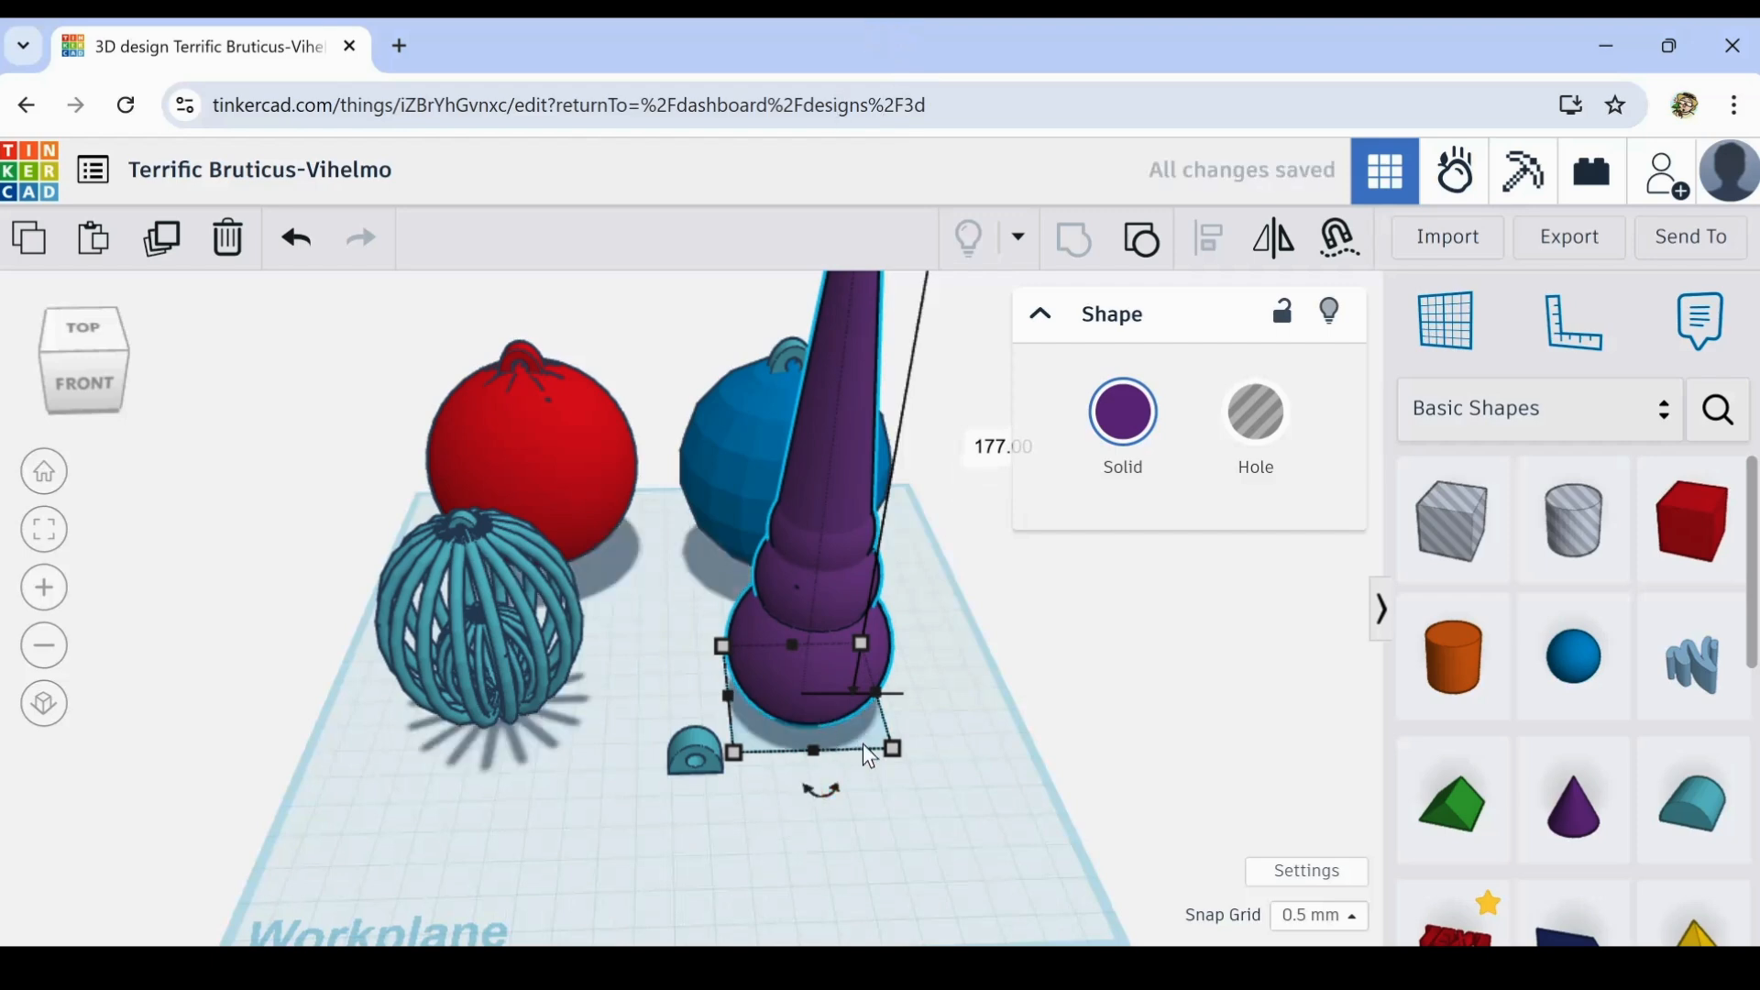
pyautogui.scroll(-4, 896, 794)
pyautogui.moveTo(935, 766); pyautogui.dragTo(839, 767, button='right')
pyautogui.scroll(5, 739, 829)
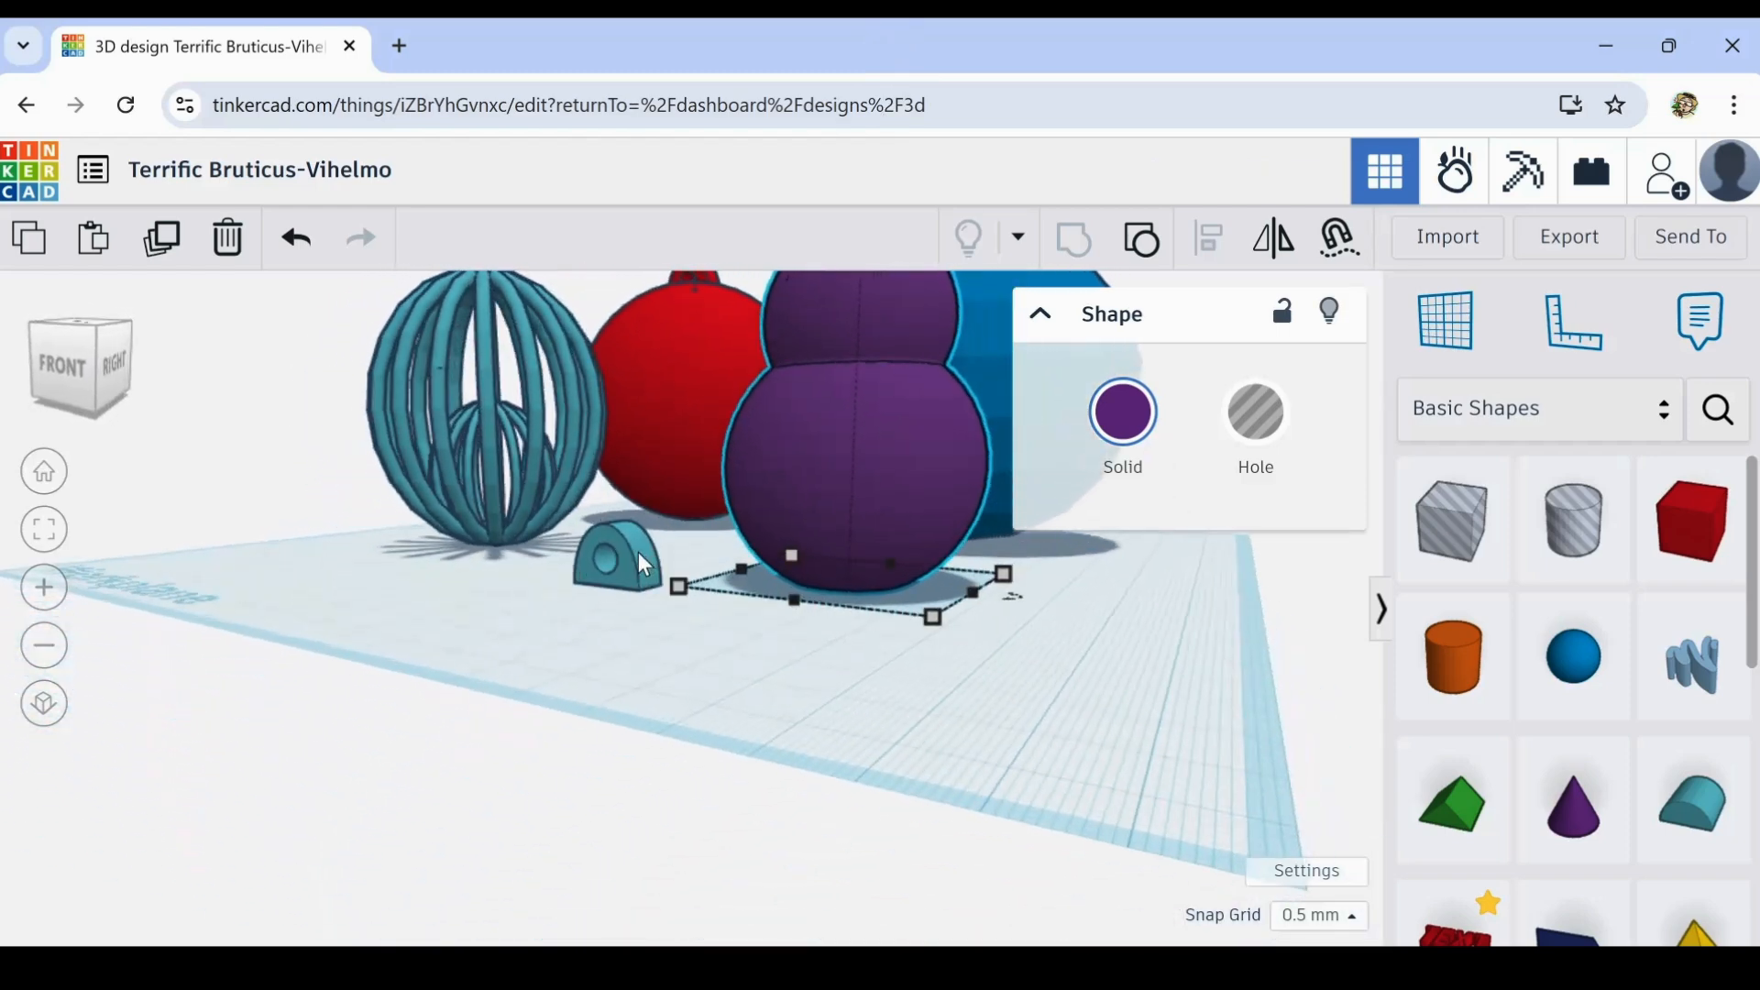
# - Move the loose hanging loop beside the cone ornament's bottom sphere and check its size against the flat base
pyautogui.moveTo(645, 562); pyautogui.dragTo(1034, 563)
pyautogui.moveTo(943, 640); pyautogui.dragTo(700, 578, button='right')
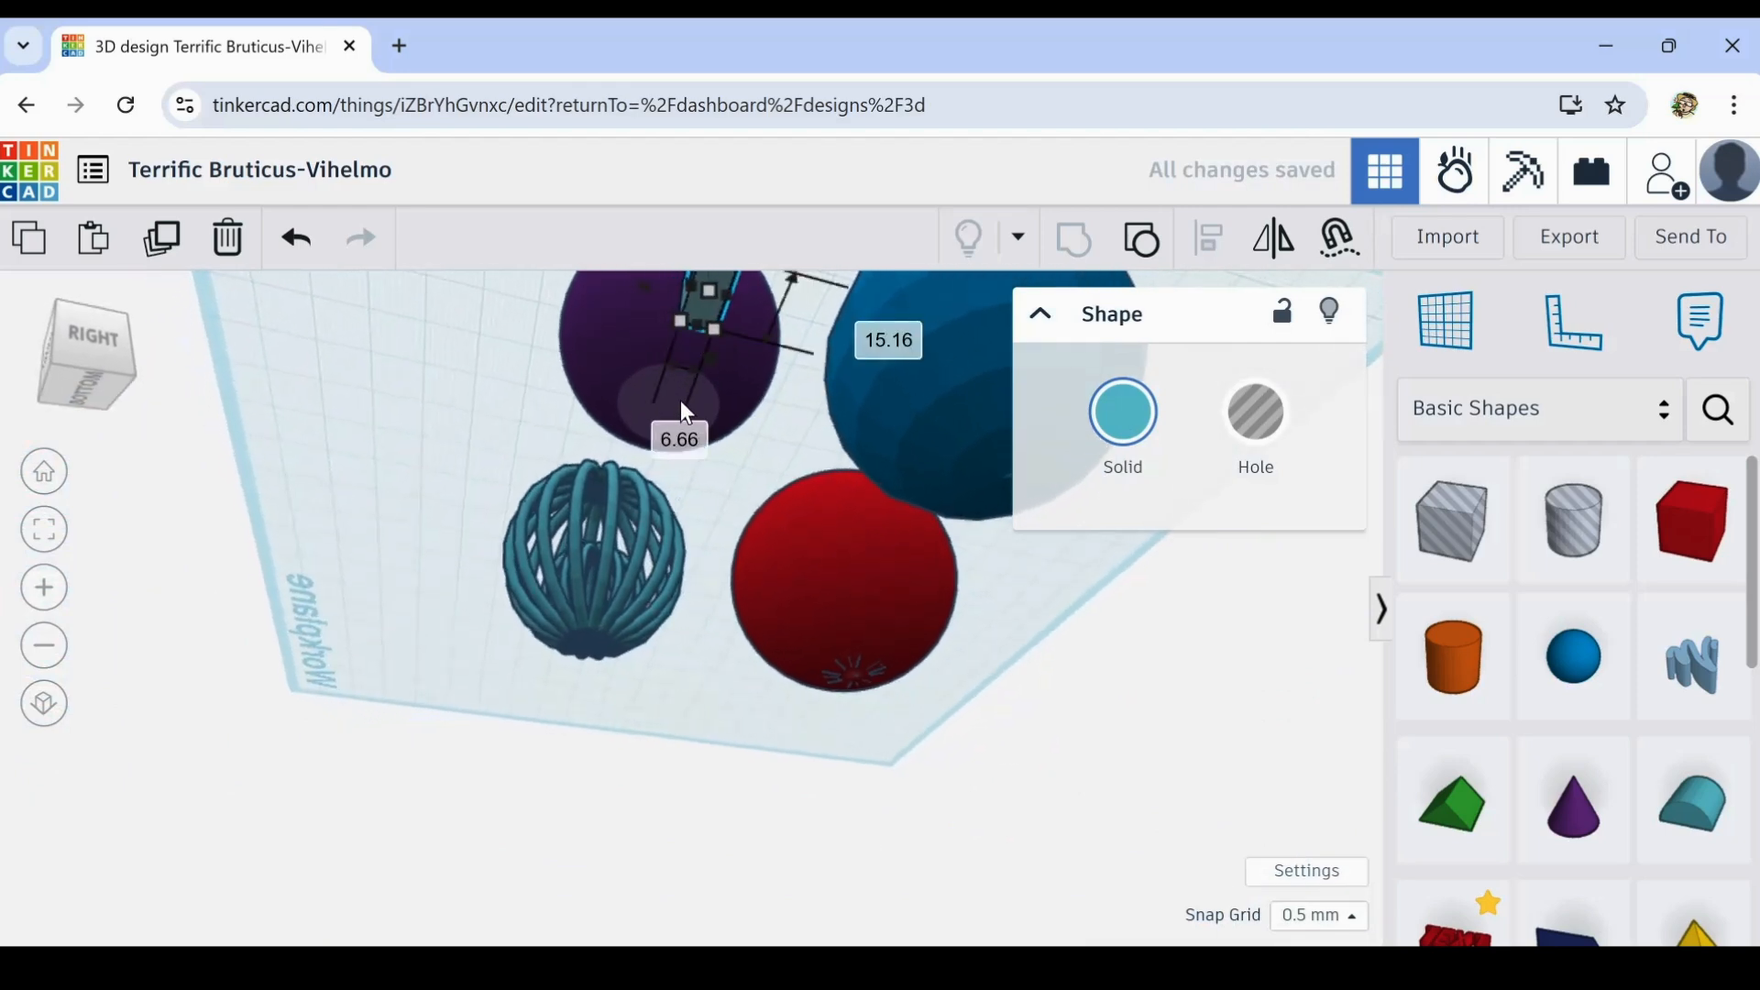
pyautogui.moveTo(597, 393); pyautogui.dragTo(779, 554, button='right')
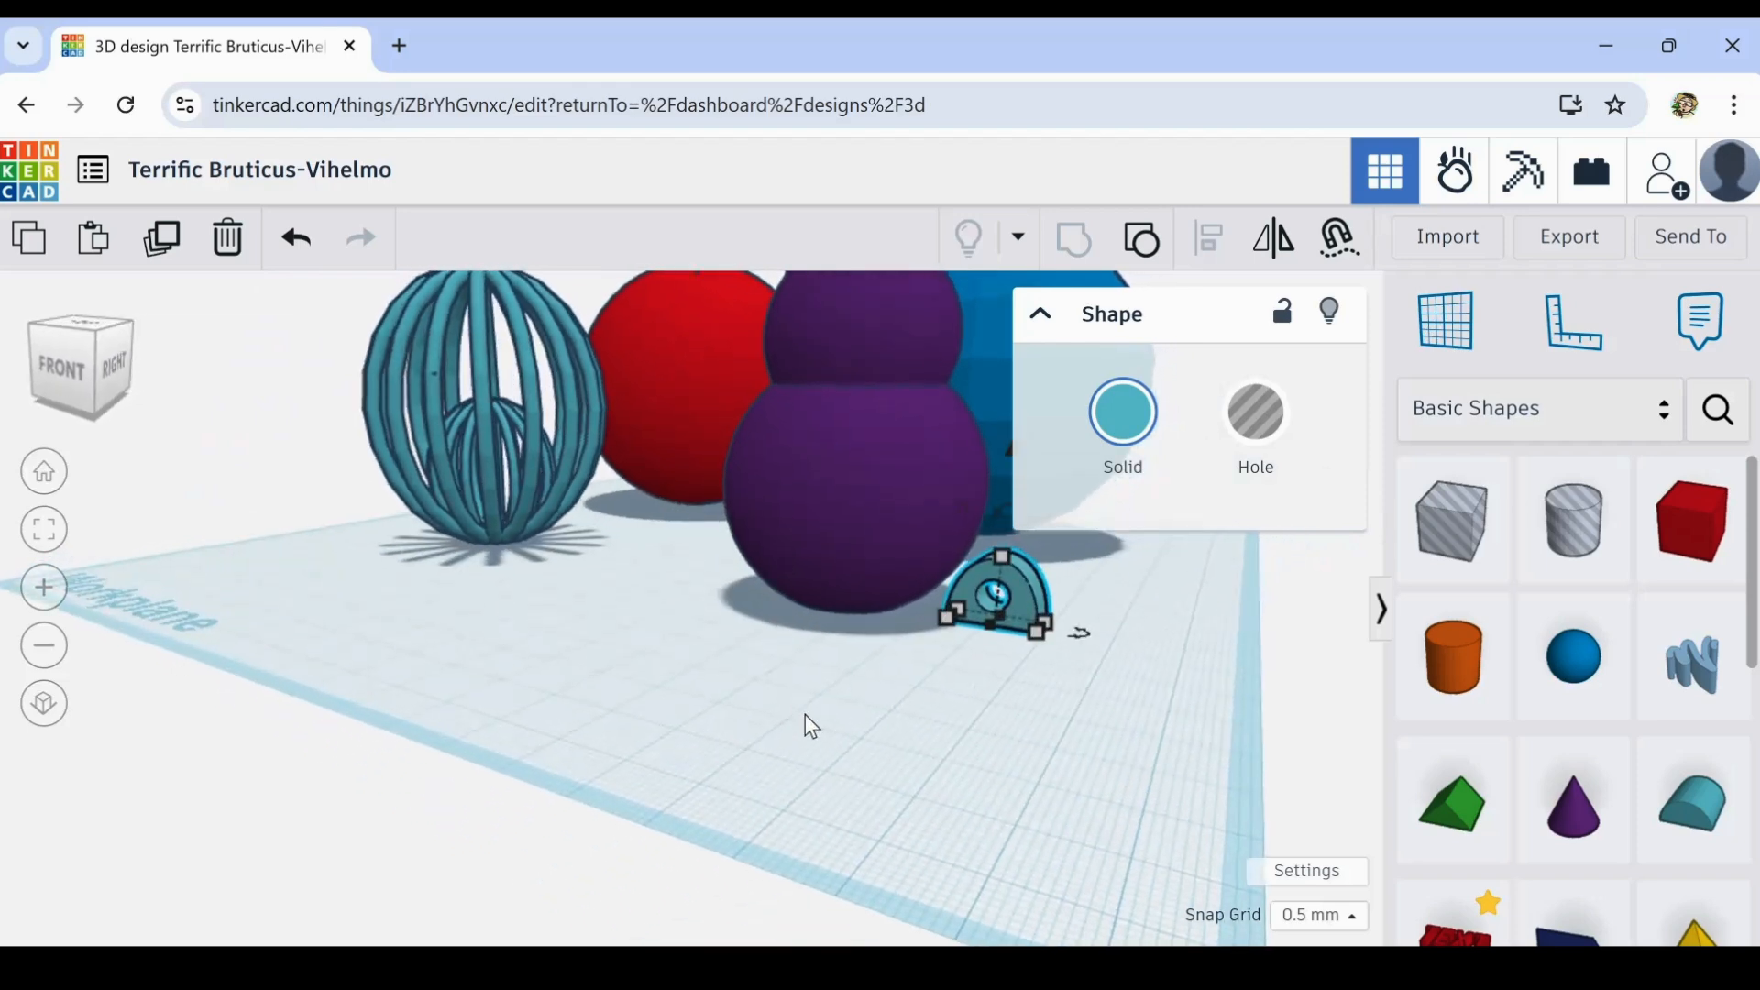
pyautogui.moveTo(1006, 779); pyautogui.dragTo(879, 840, button='right')
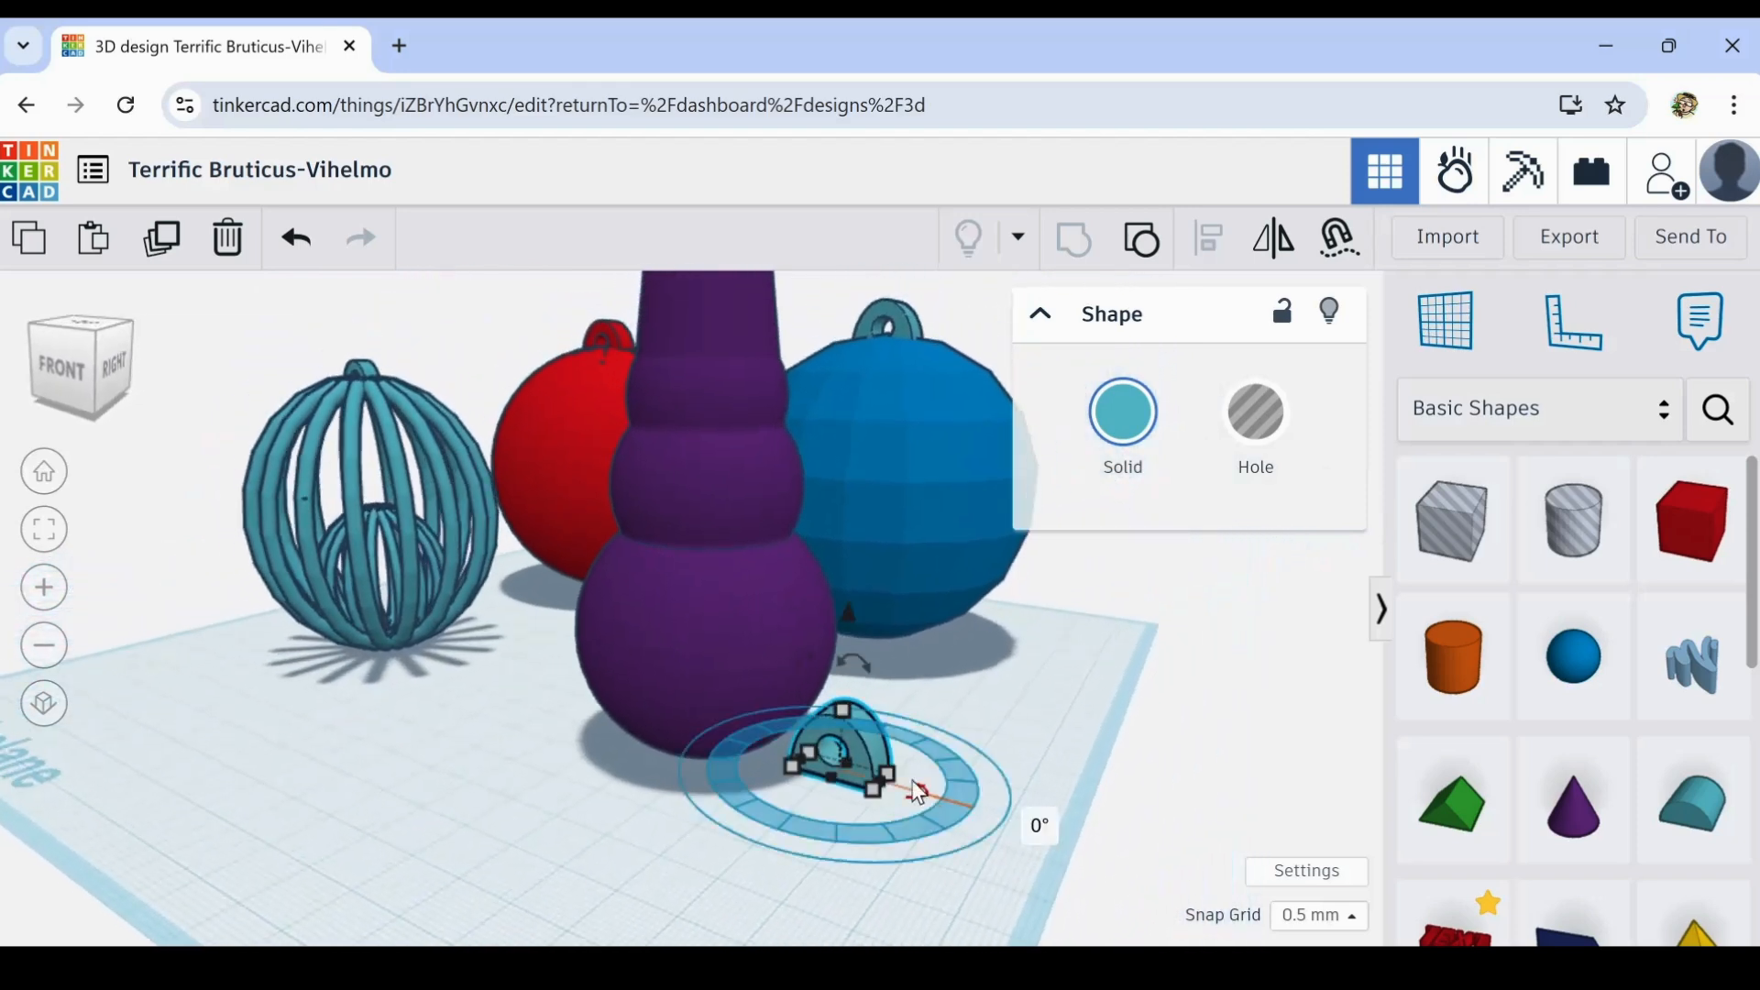
# - Duplicate the loop, place the copy in front of the cone ornament's bottom sphere and turn it into a hole
pyautogui.click(167, 258)
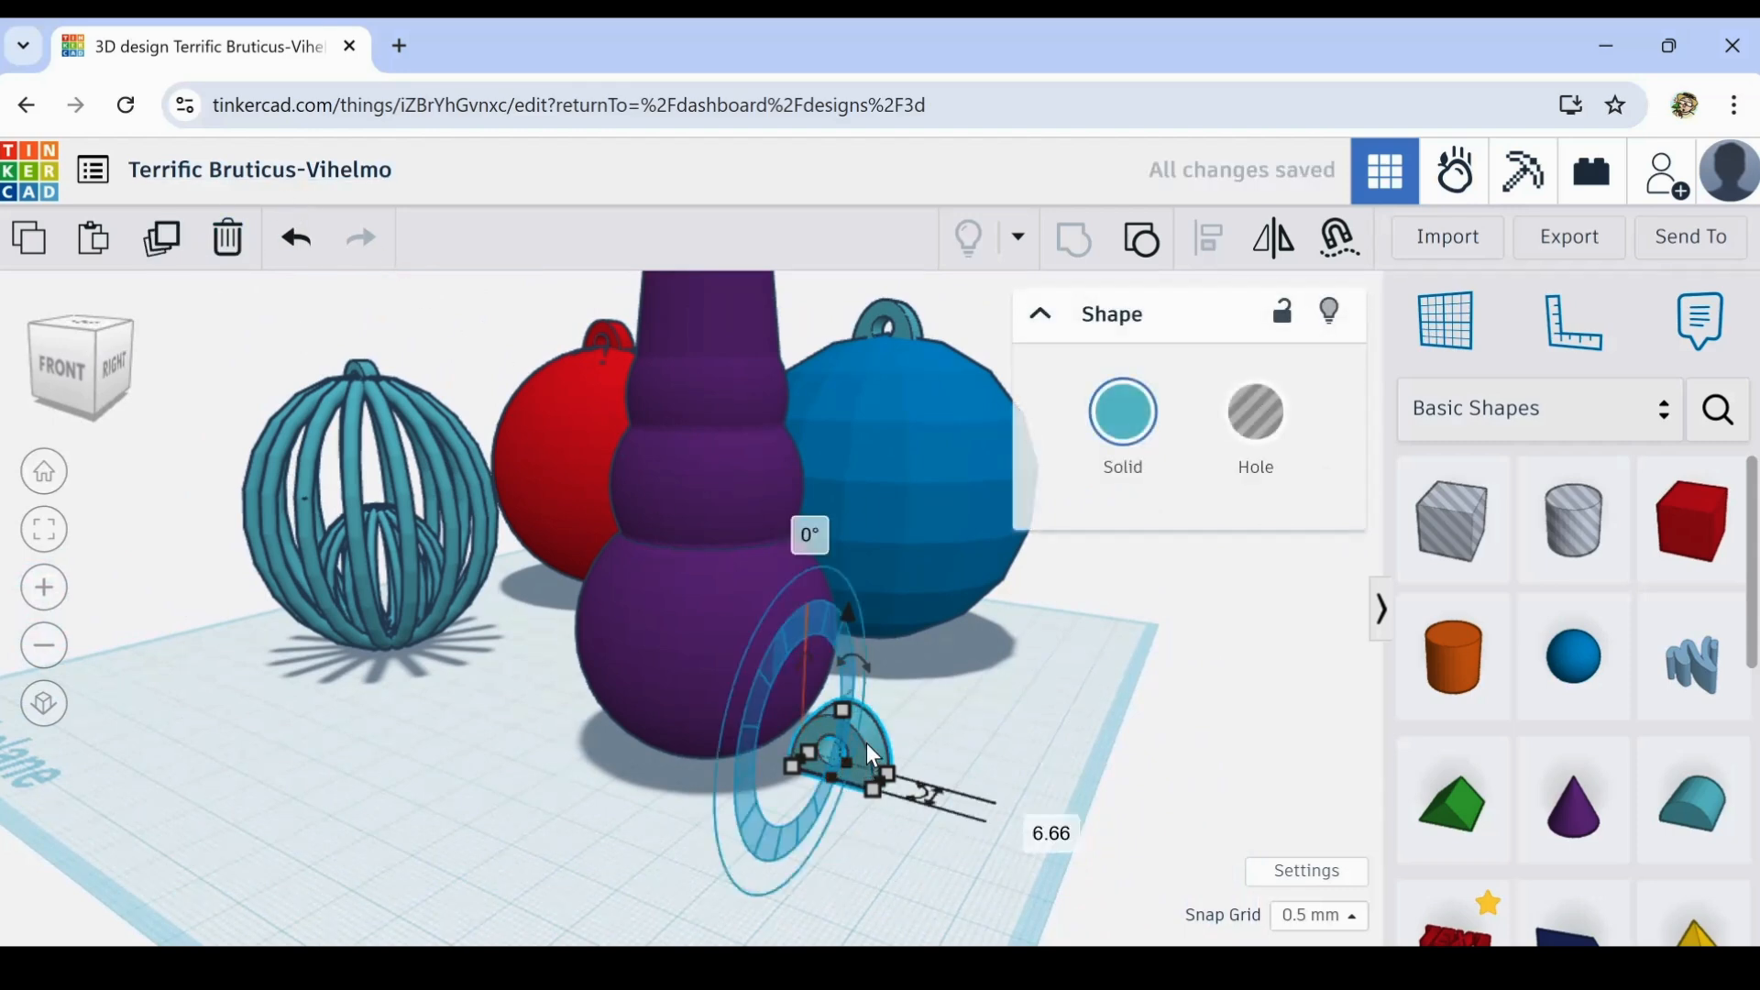
pyautogui.moveTo(871, 753); pyautogui.dragTo(652, 765)
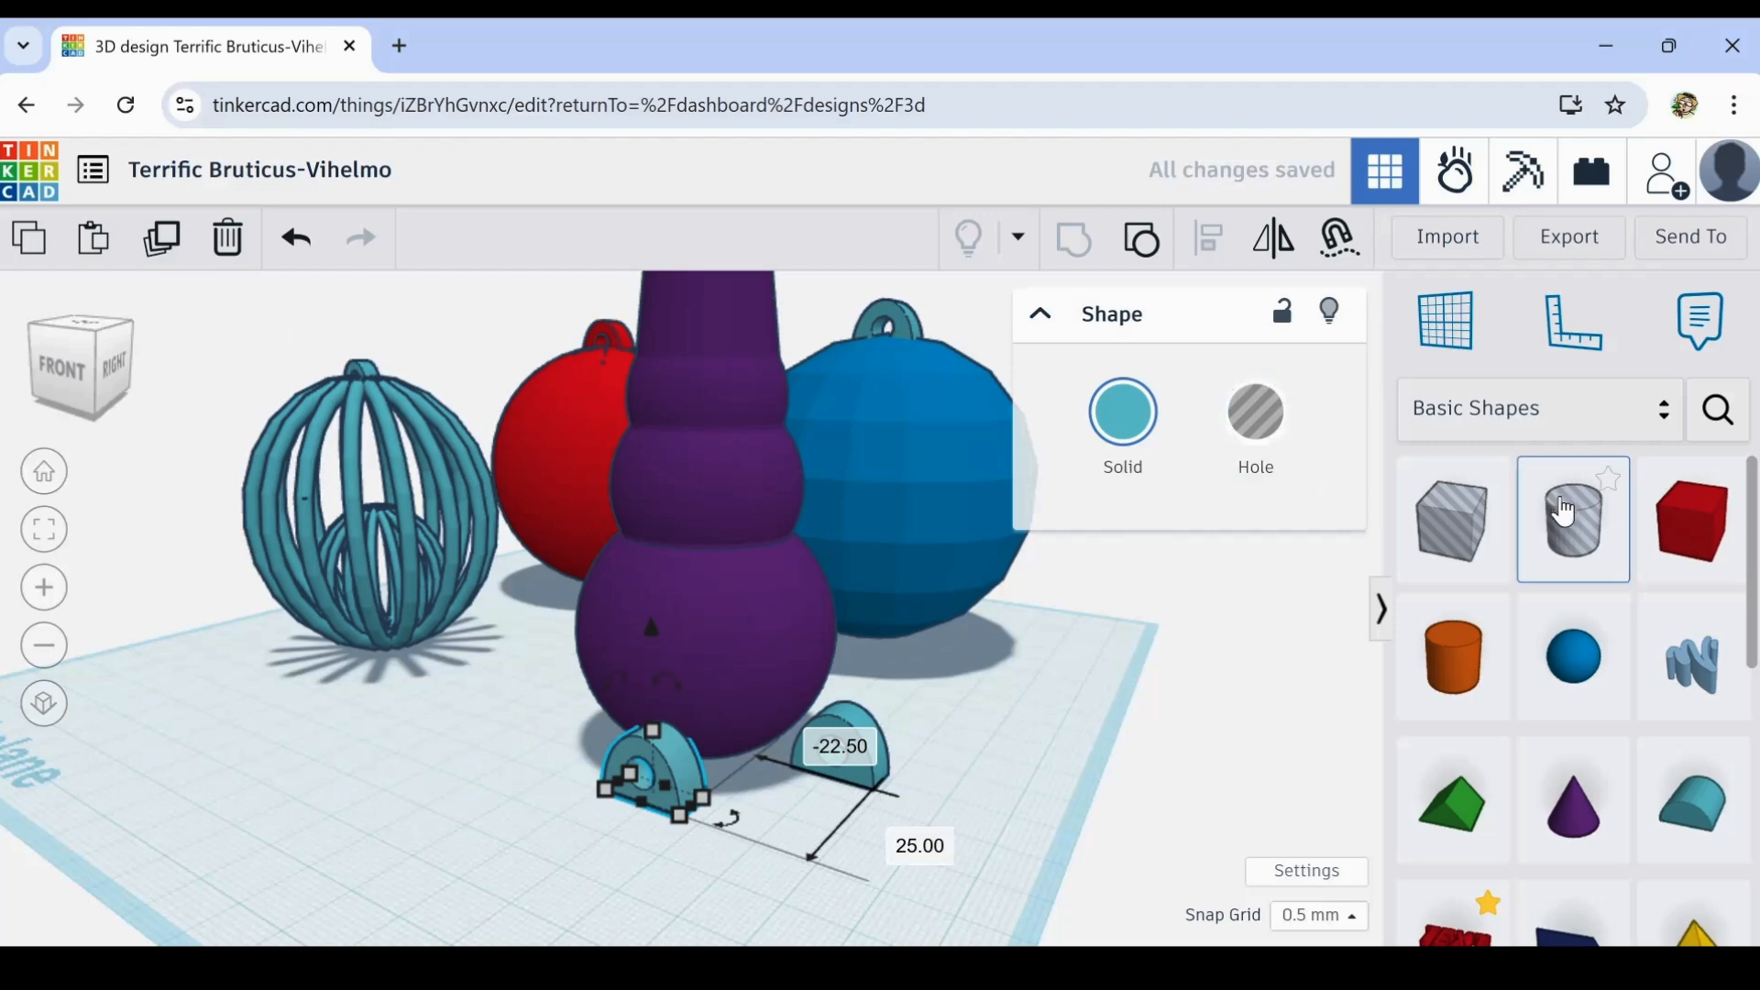
pyautogui.click(1265, 418)
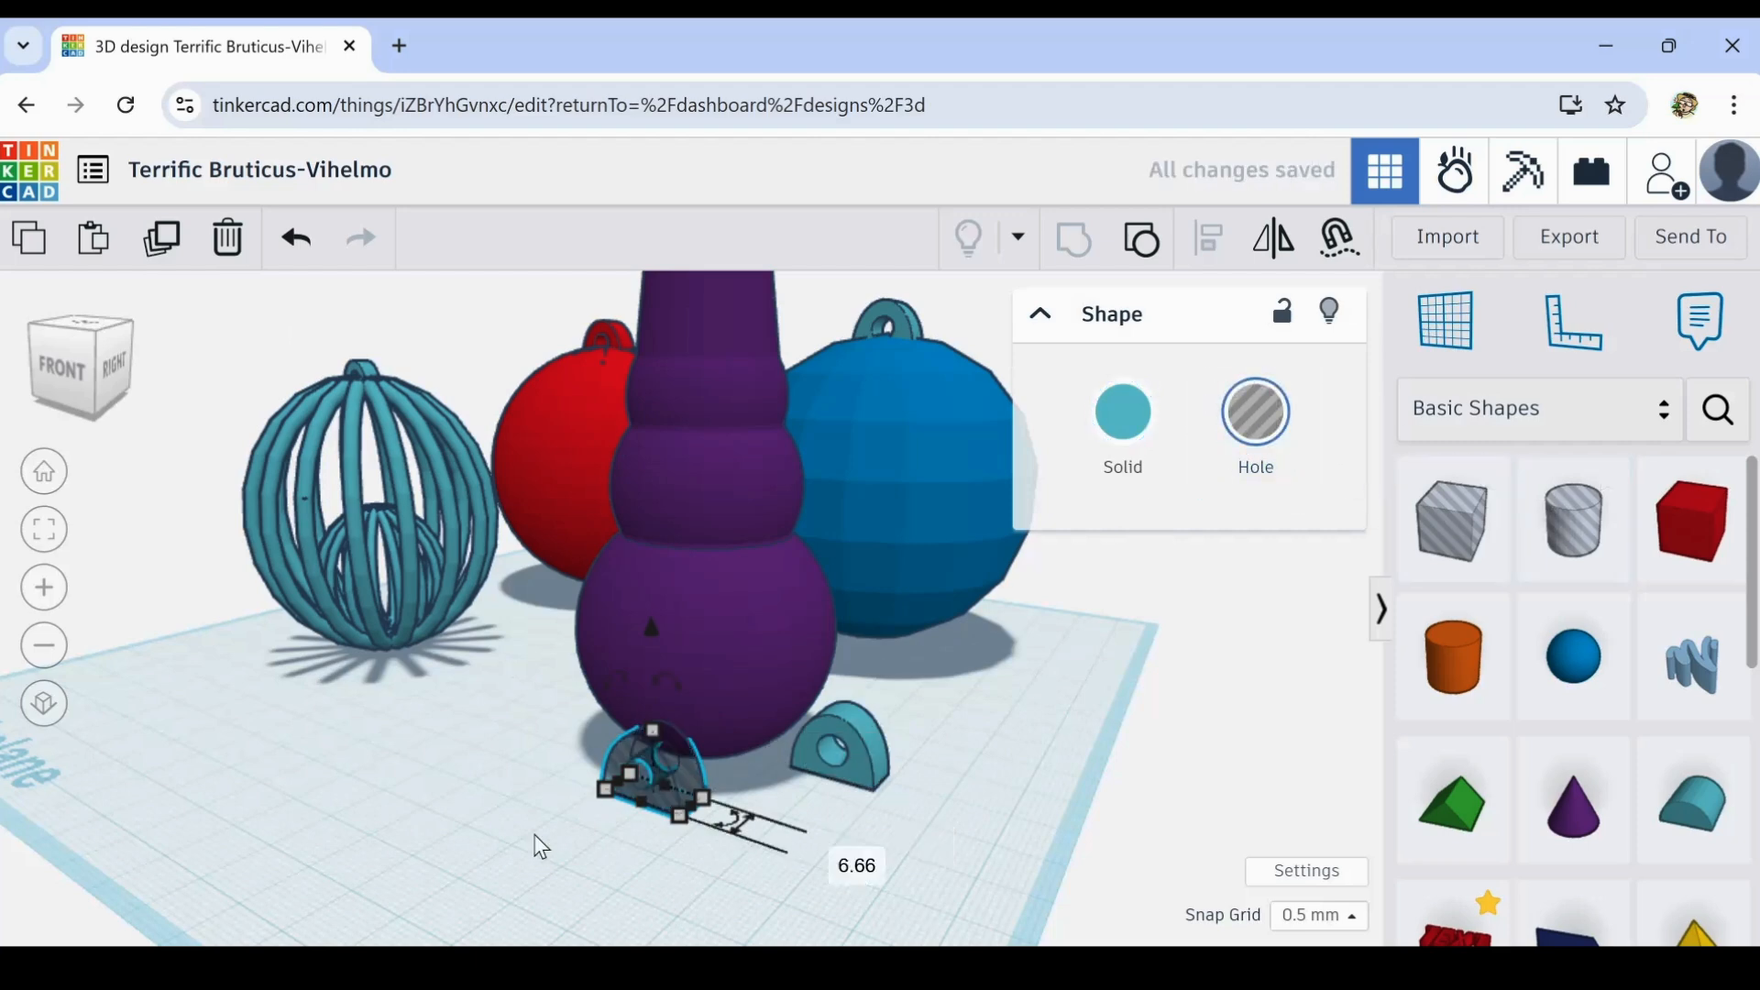
# - Rotate the hole copy of the loop upside down beneath the cone ornament's bottom sphere
pyautogui.moveTo(539, 841); pyautogui.dragTo(842, 815, button='right')
pyautogui.moveTo(804, 683)
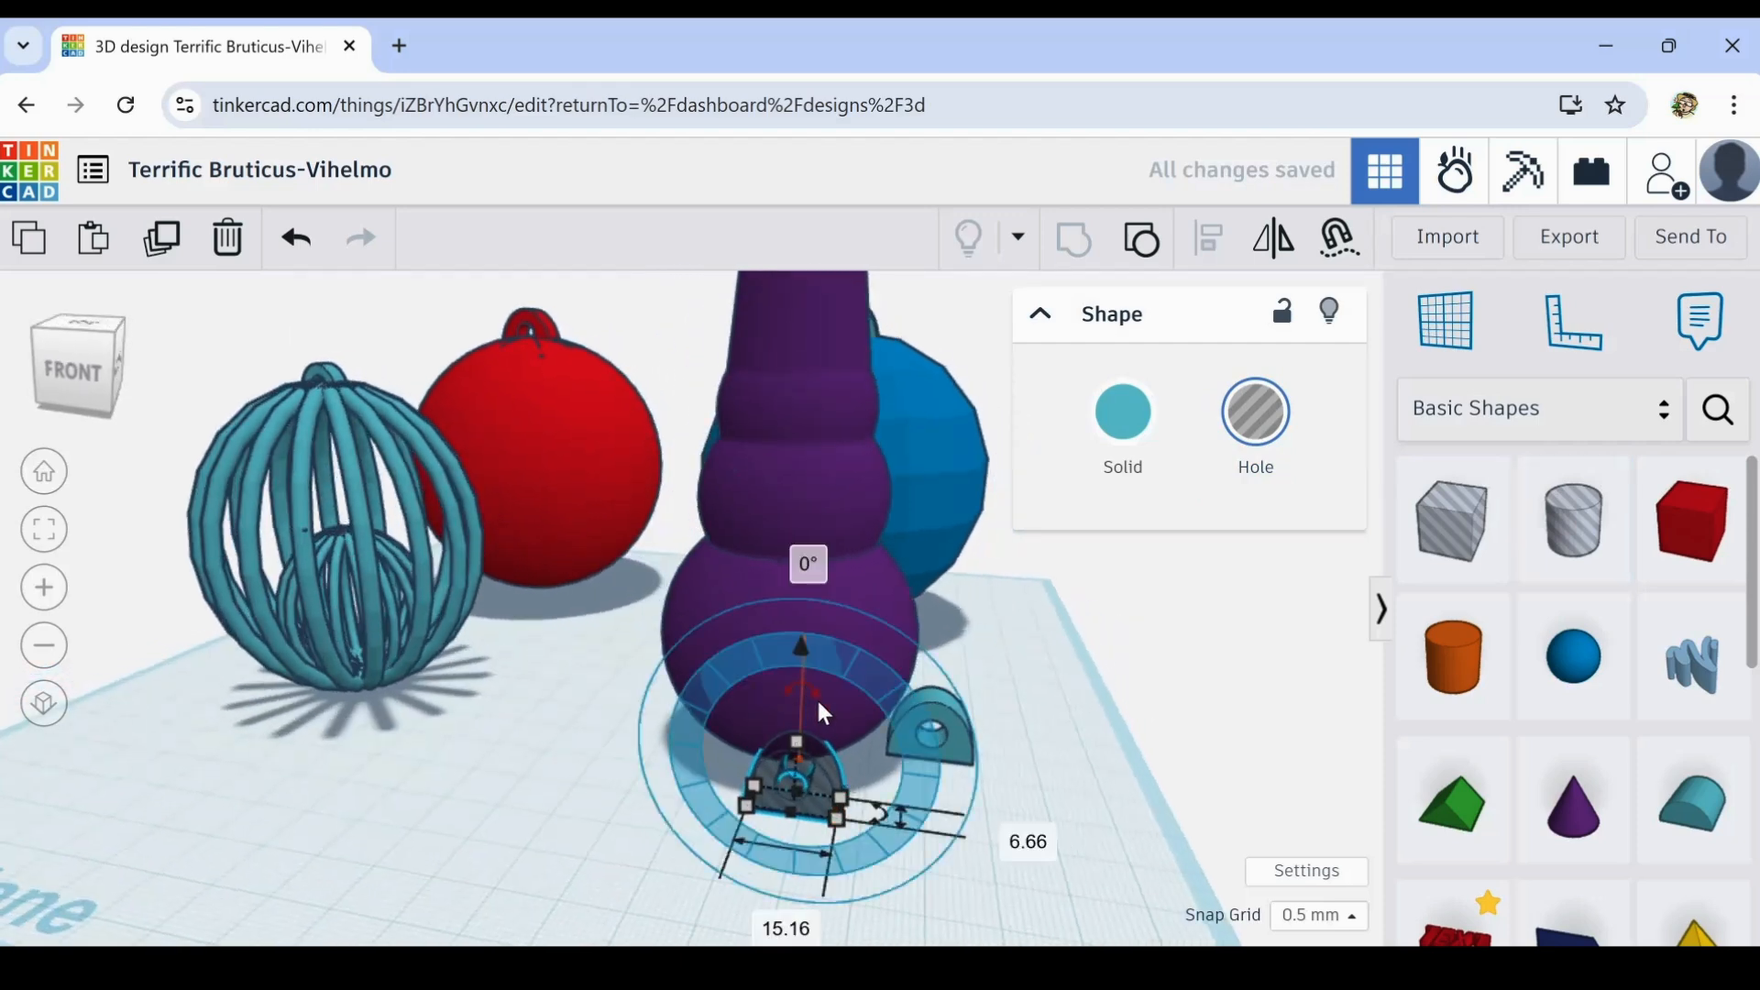
pyautogui.moveTo(816, 692); pyautogui.dragTo(814, 832)
# - Nudge the inverted hole loop sideways under the ornament's flat base, lower it 11 mm and check it from below
pyautogui.moveTo(654, 925); pyautogui.dragTo(679, 864, button='right')
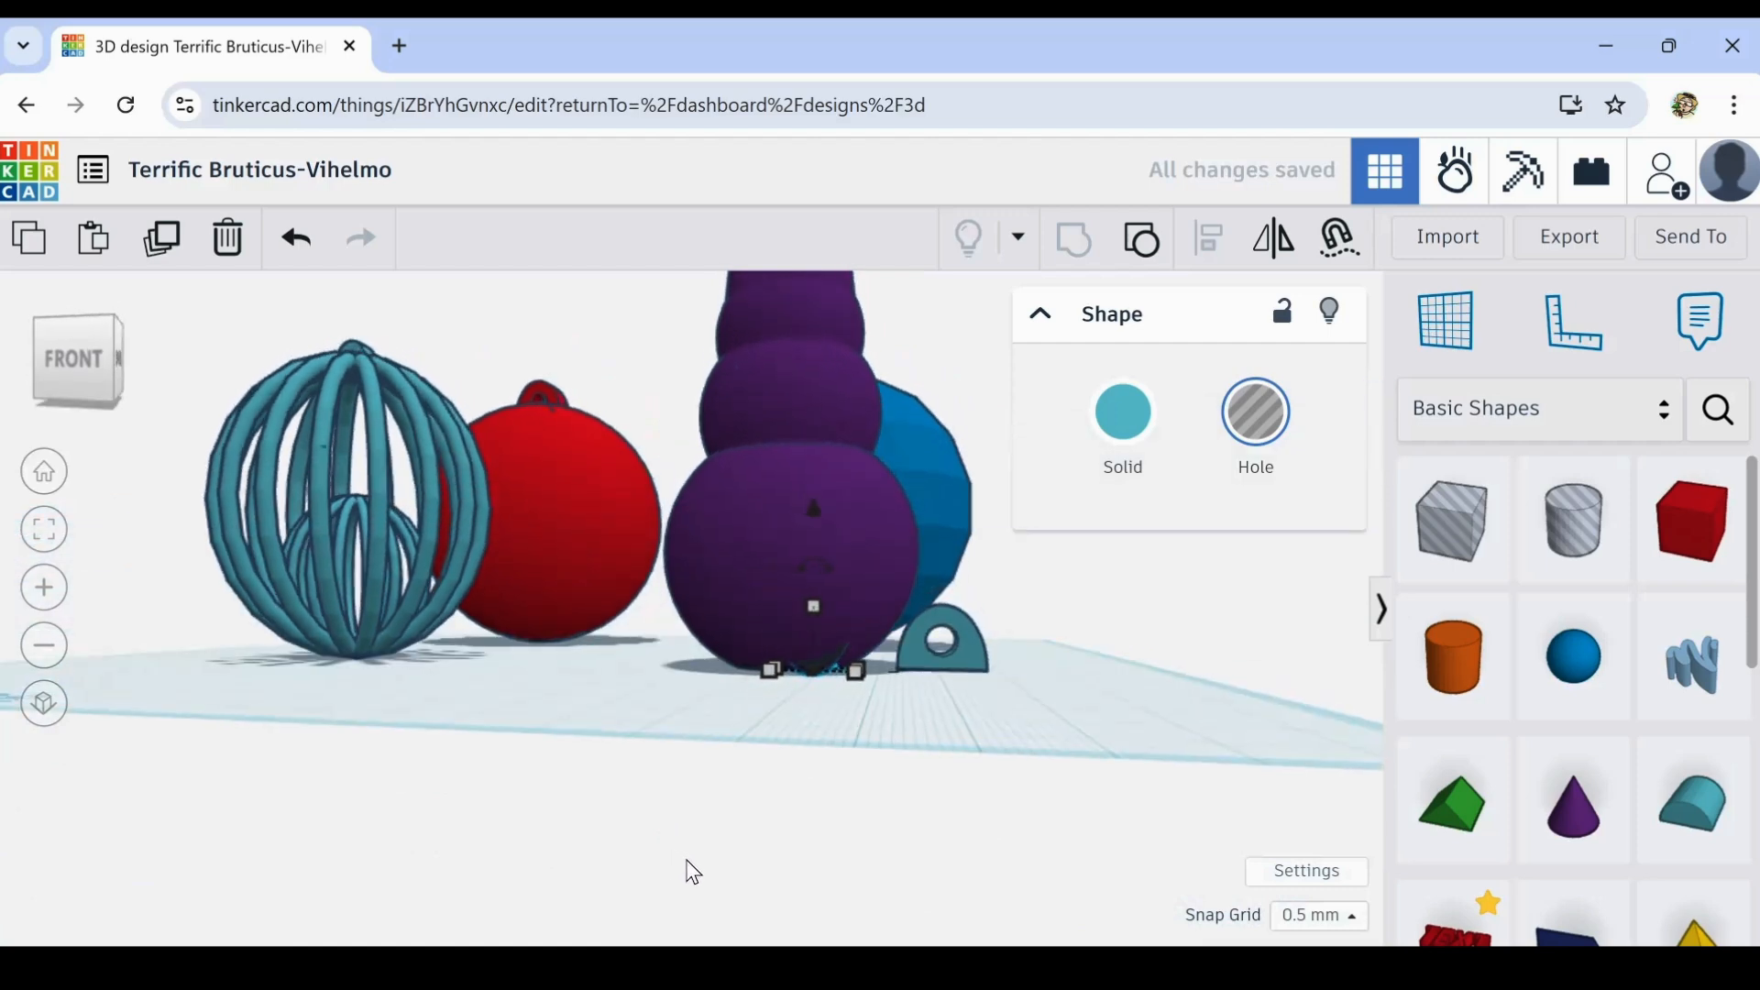
pyautogui.press('Left')
pyautogui.press('Left')
pyautogui.press('Left')
pyautogui.press('Left')
pyautogui.press('Left')
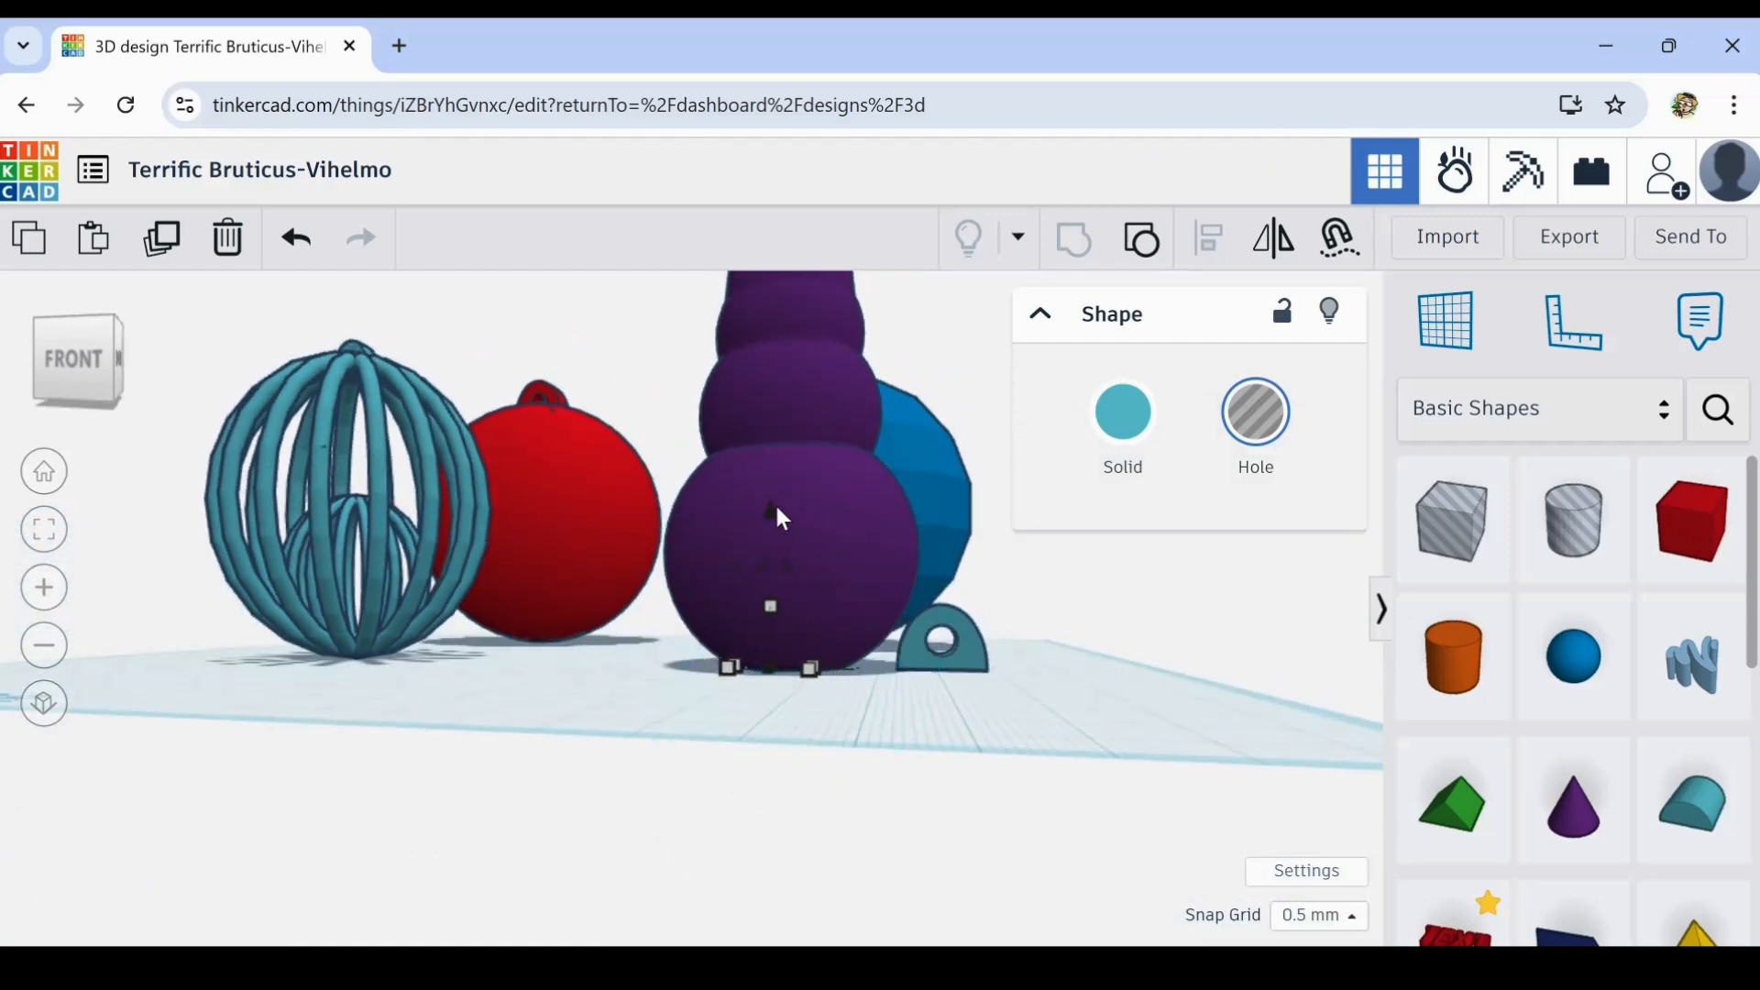
pyautogui.moveTo(777, 508); pyautogui.dragTo(777, 565)
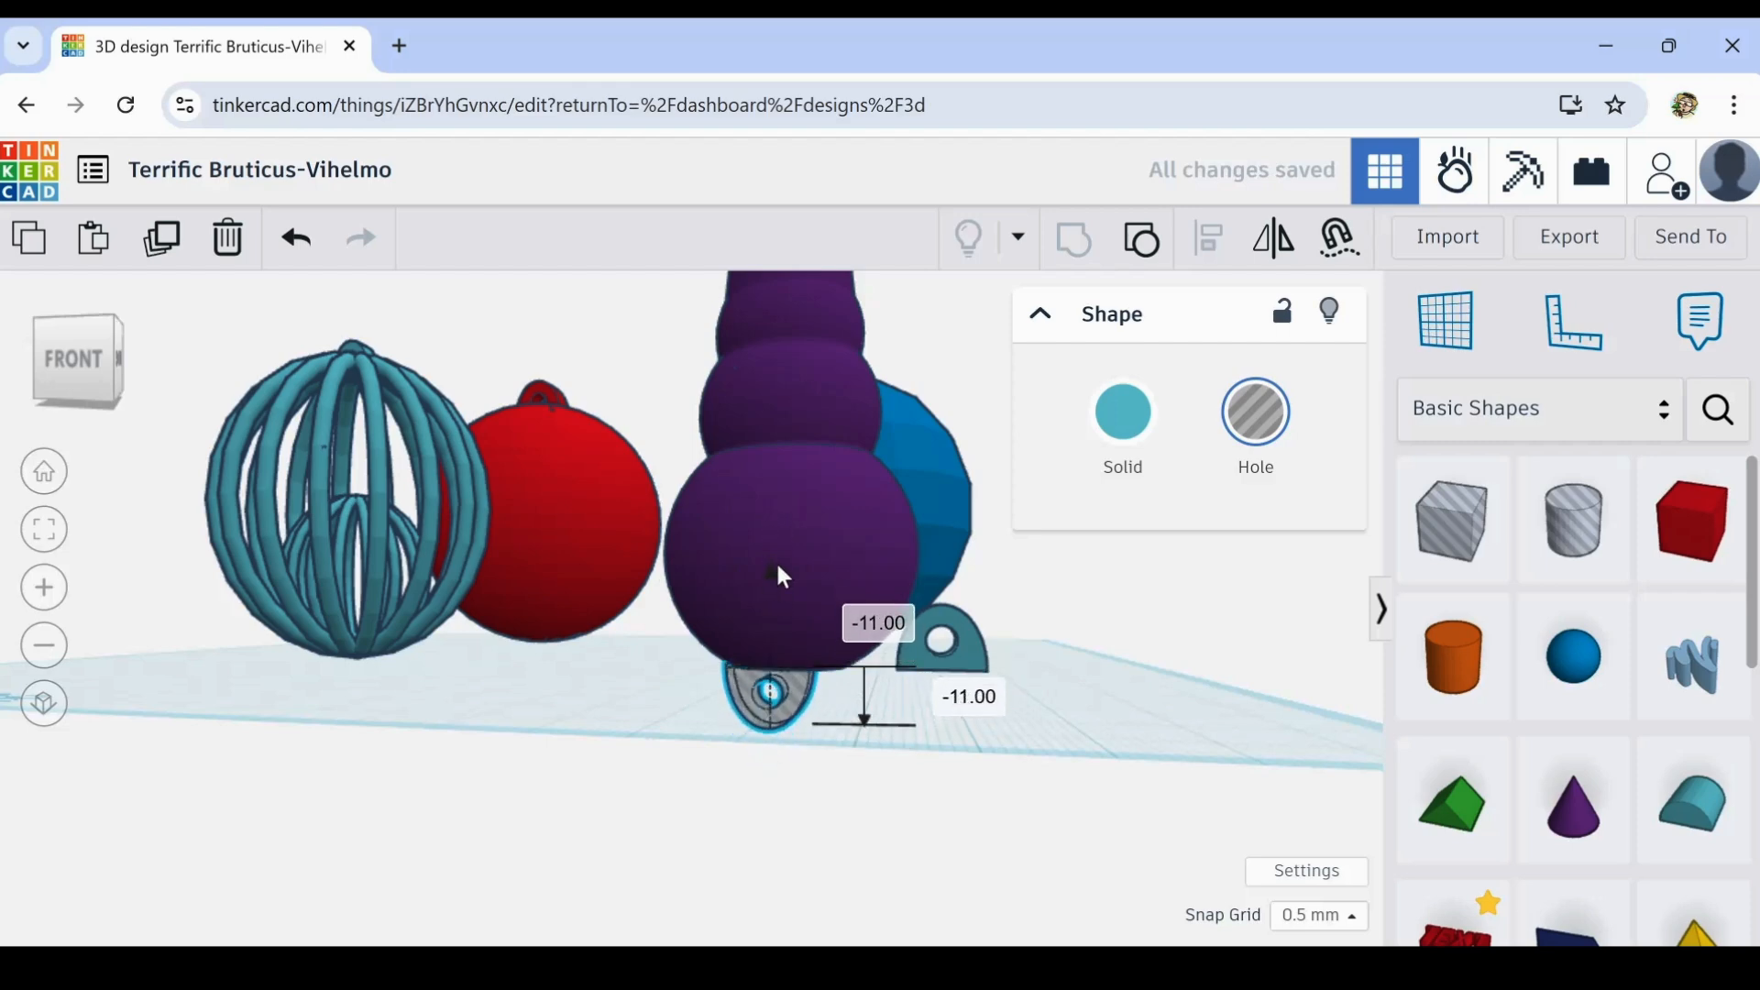
pyautogui.moveTo(883, 837); pyautogui.dragTo(818, 607, button='right')
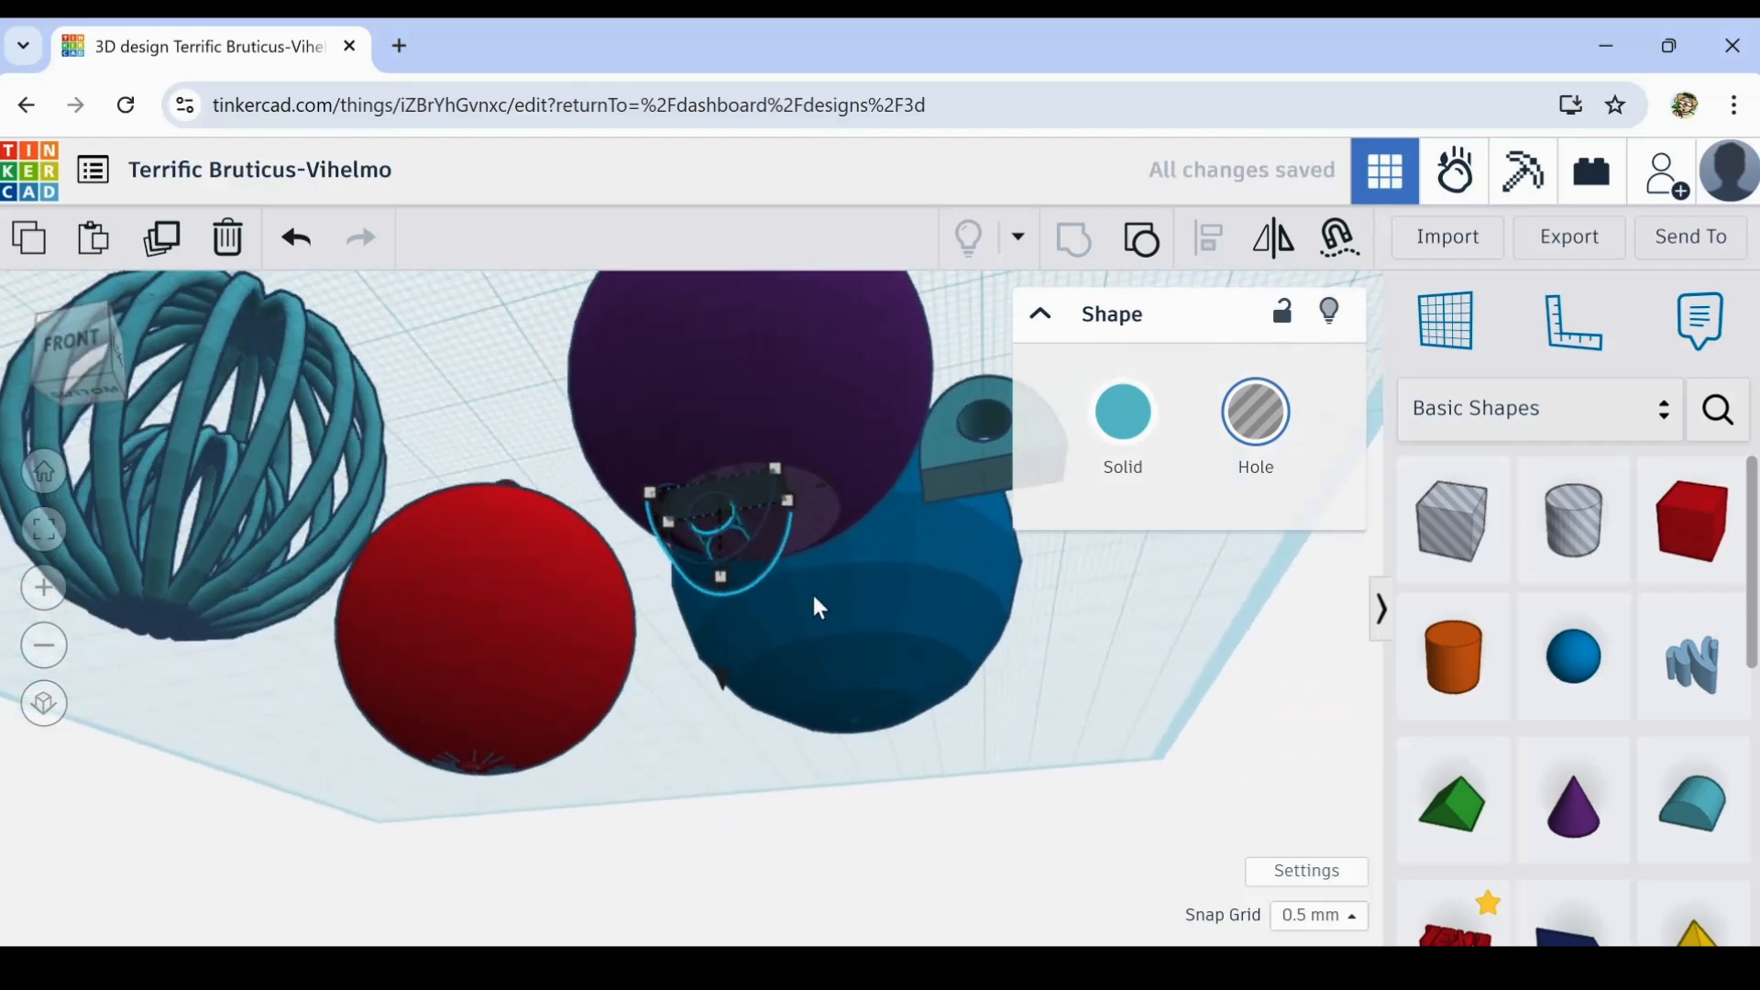
pyautogui.scroll(2, 811, 590)
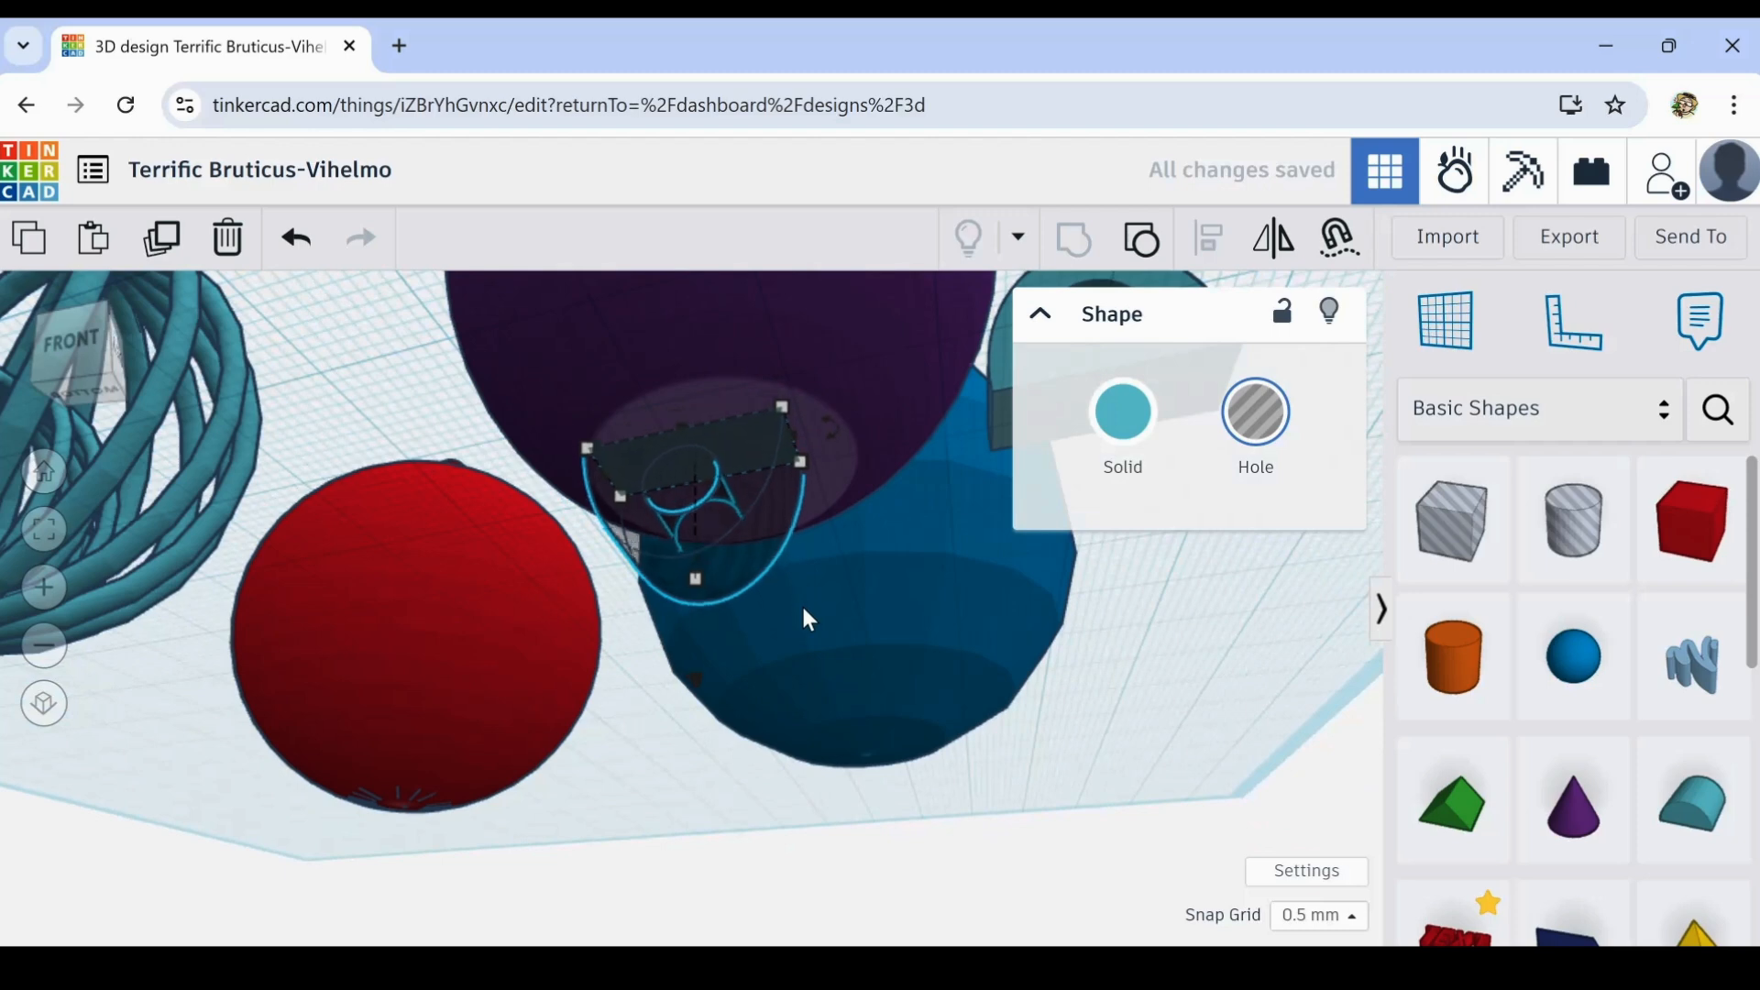
pyautogui.moveTo(774, 672)
pyautogui.mouseDown(button='right')
pyautogui.moveTo(810, 653)
pyautogui.moveTo(794, 661)
pyautogui.mouseUp(button='right')
pyautogui.moveTo(879, 443)
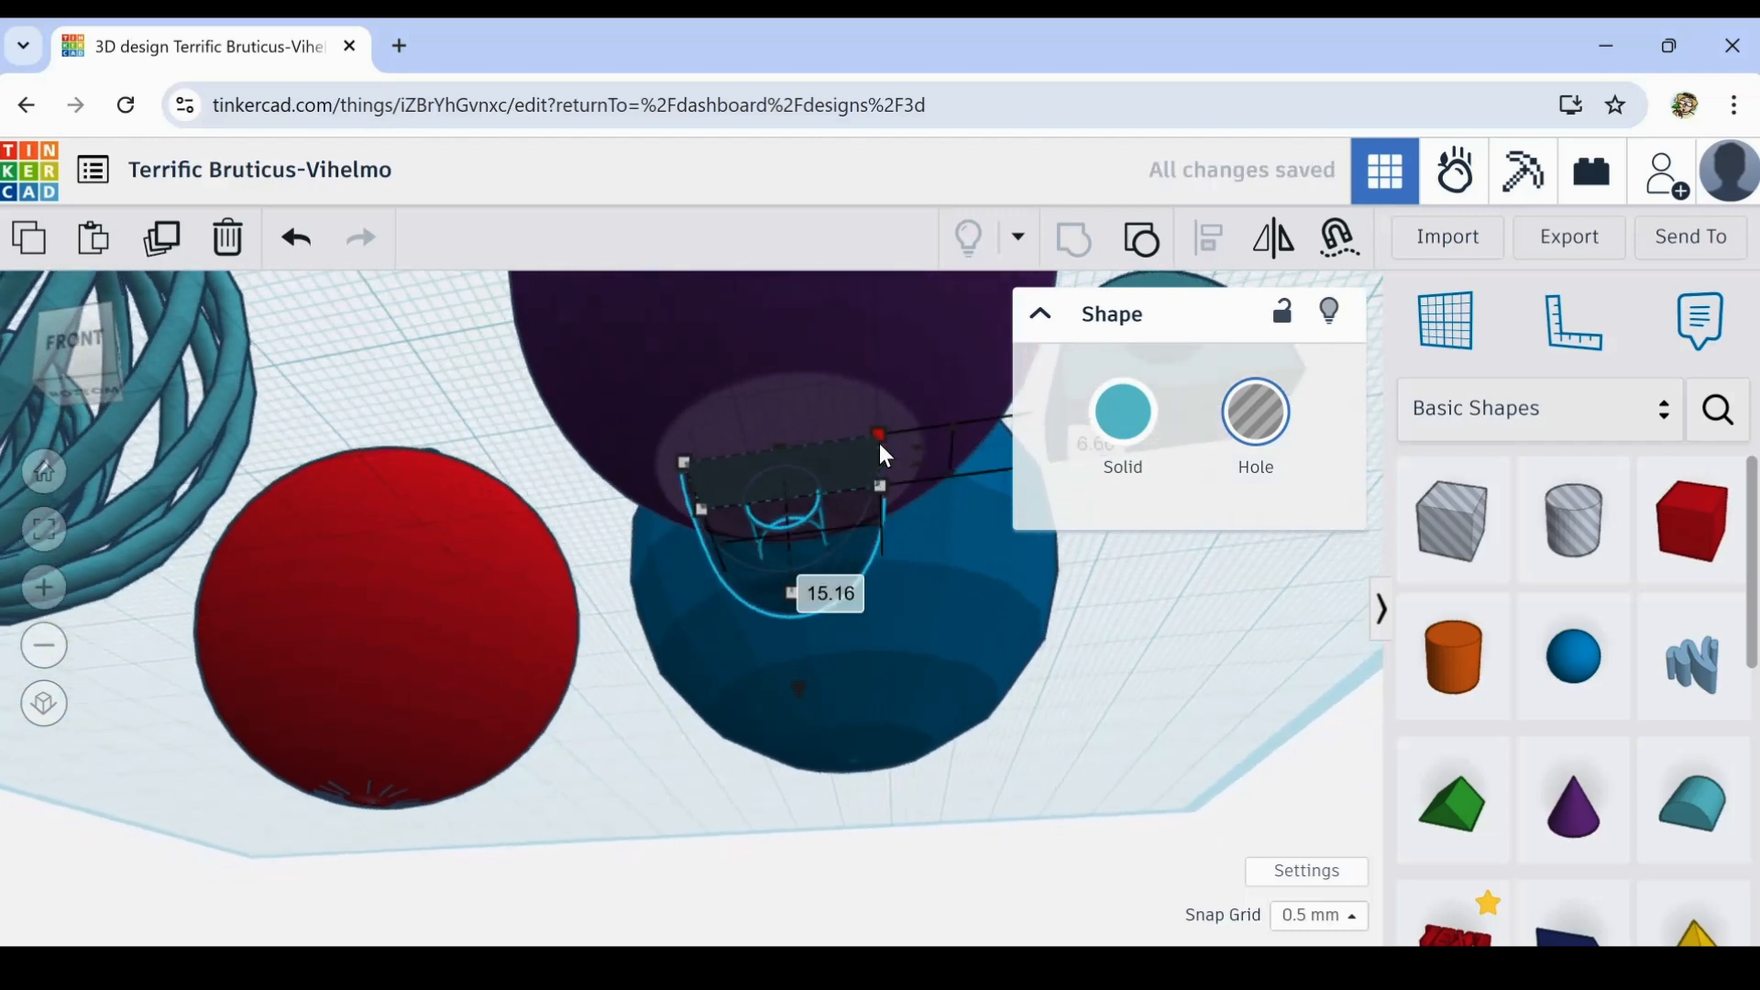
# - Set the snap grid to 0.1 mm
pyautogui.click(1318, 915)
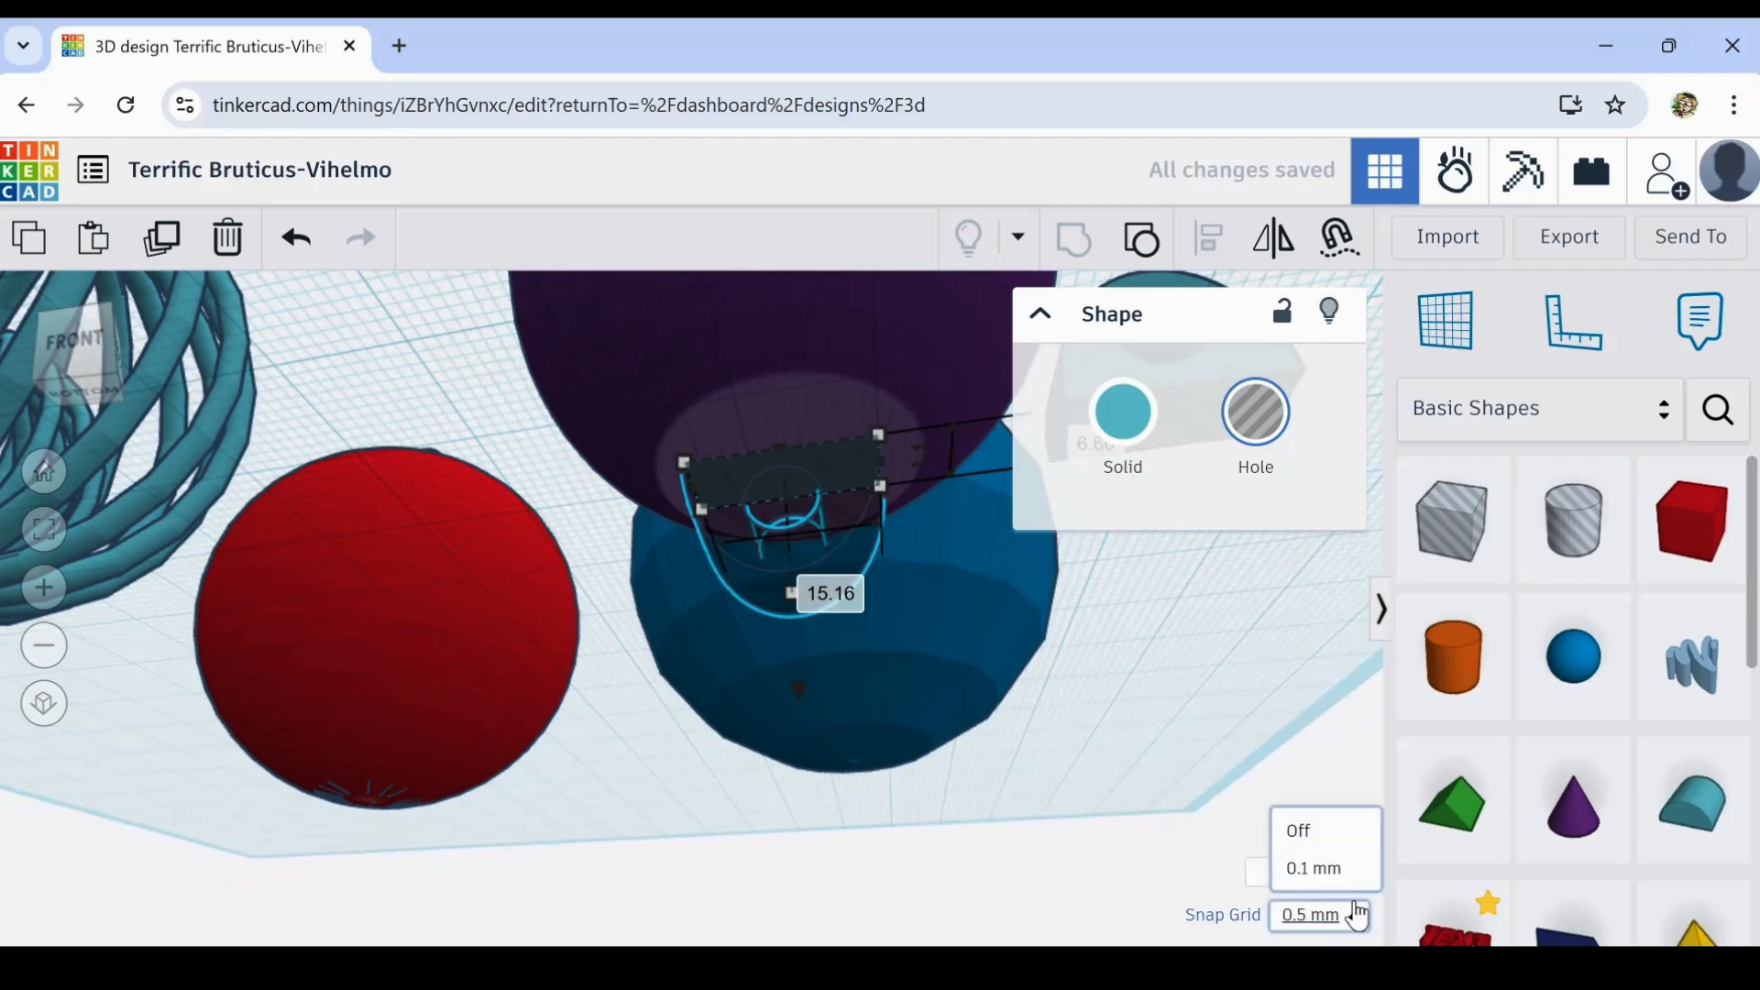
pyautogui.click(1311, 632)
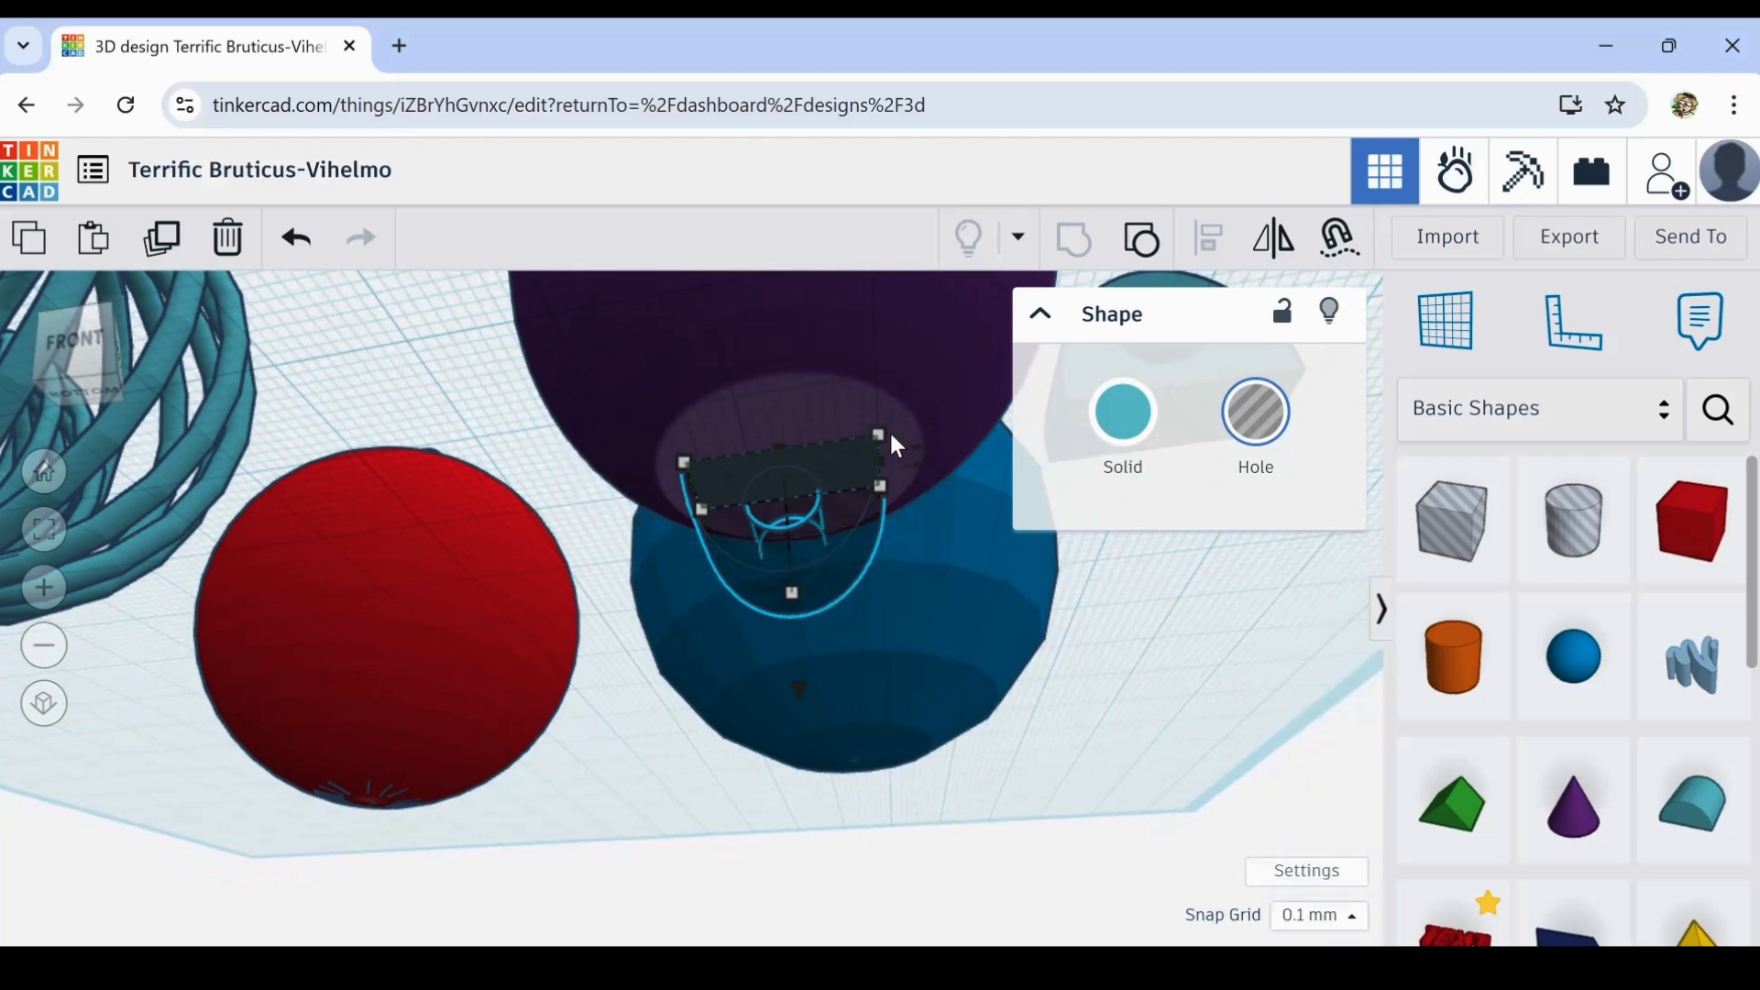
pyautogui.moveTo(880, 433)
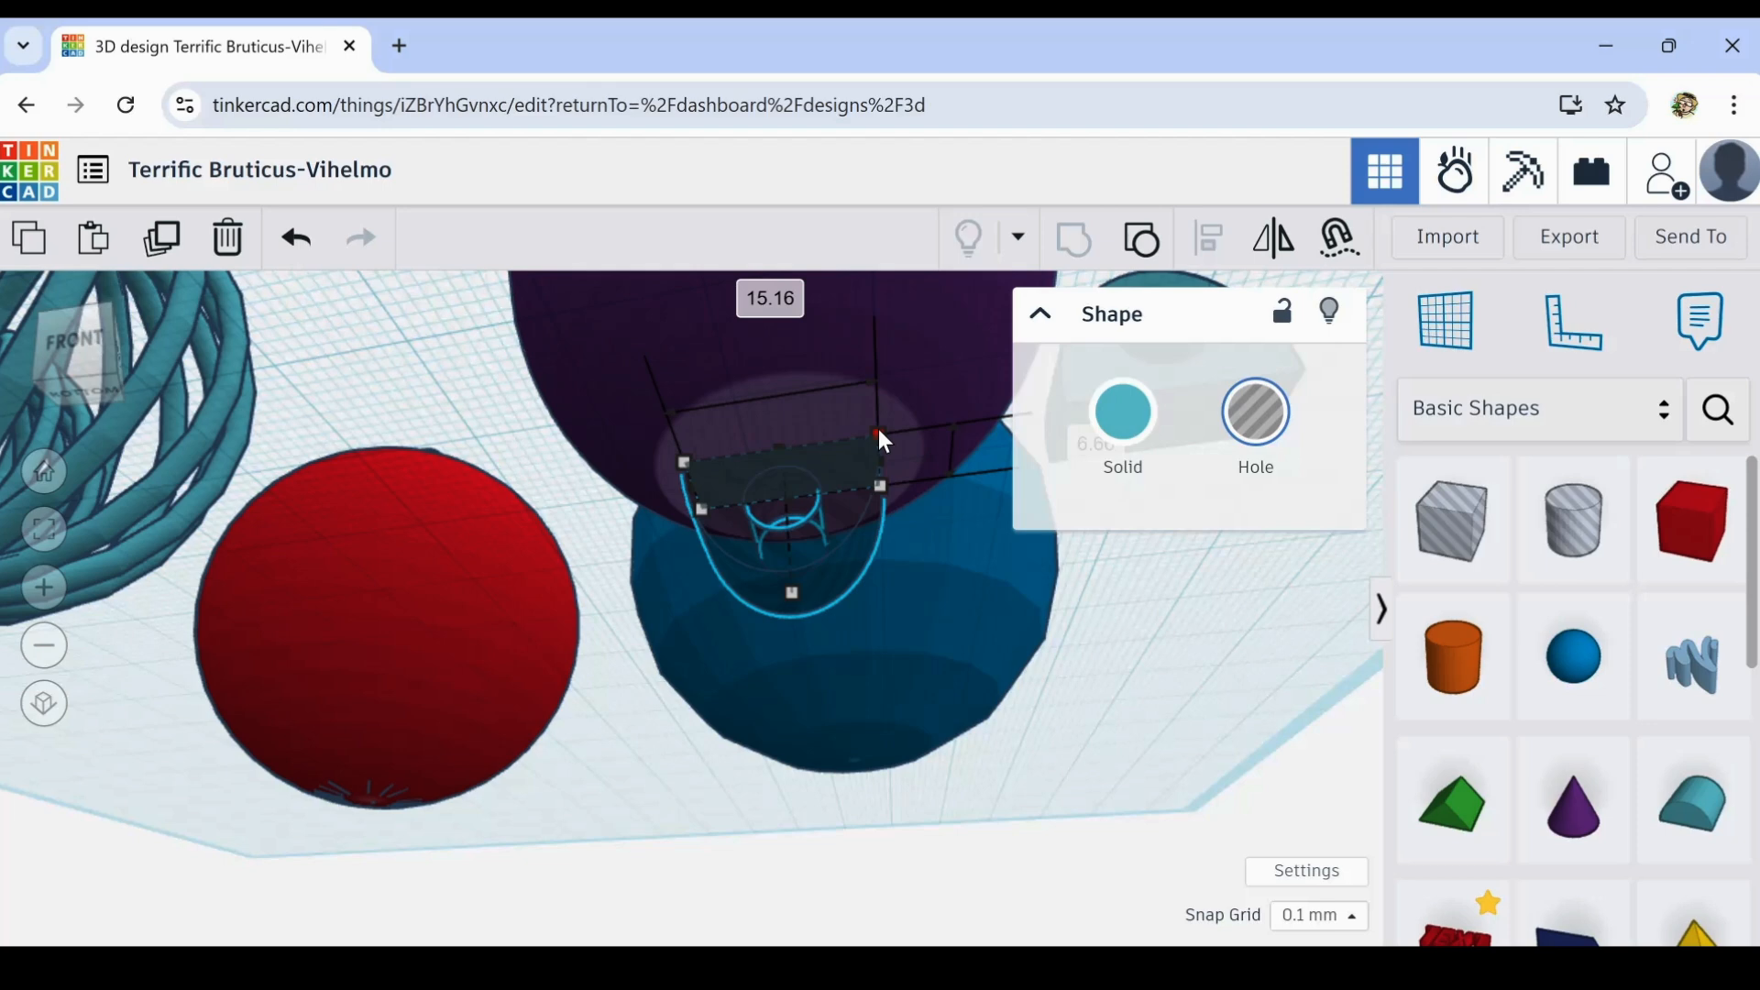
pyautogui.moveTo(878, 429); pyautogui.dragTo(869, 421)
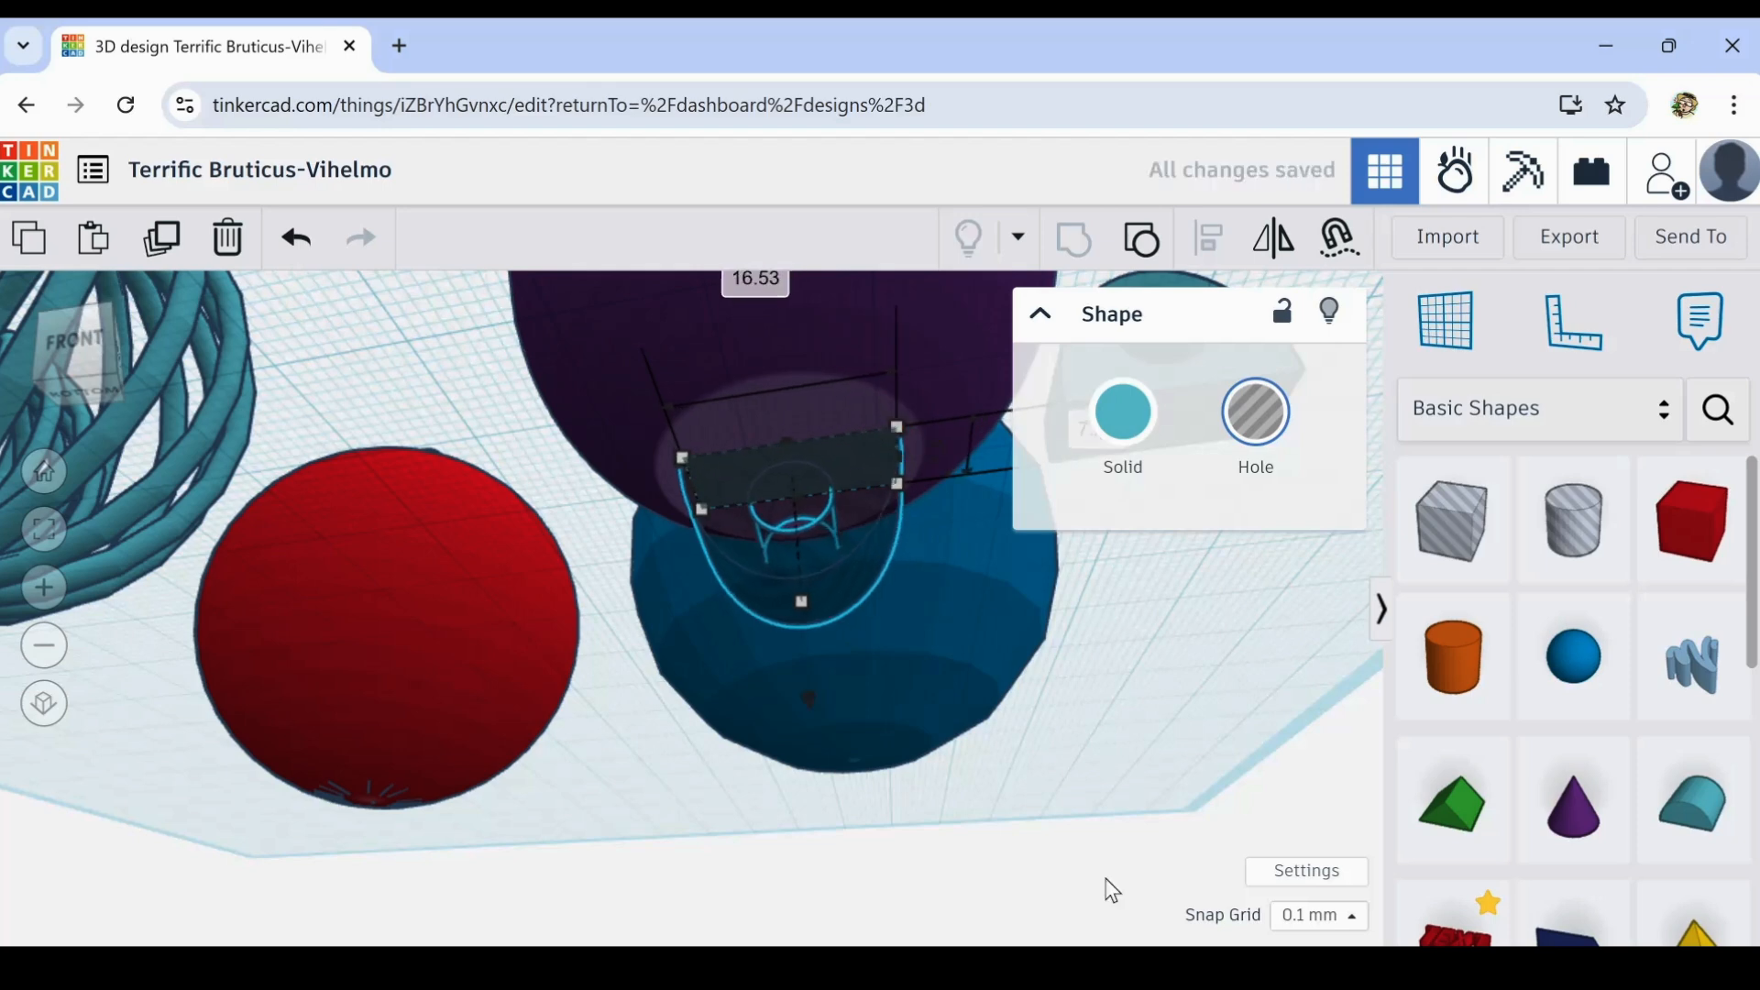
pyautogui.click(291, 240)
# - Enlarge the inverted hole loop slightly to about 15.62 by 6.86 mm beneath the cone ornament's flat base
pyautogui.scroll(5, 953, 454)
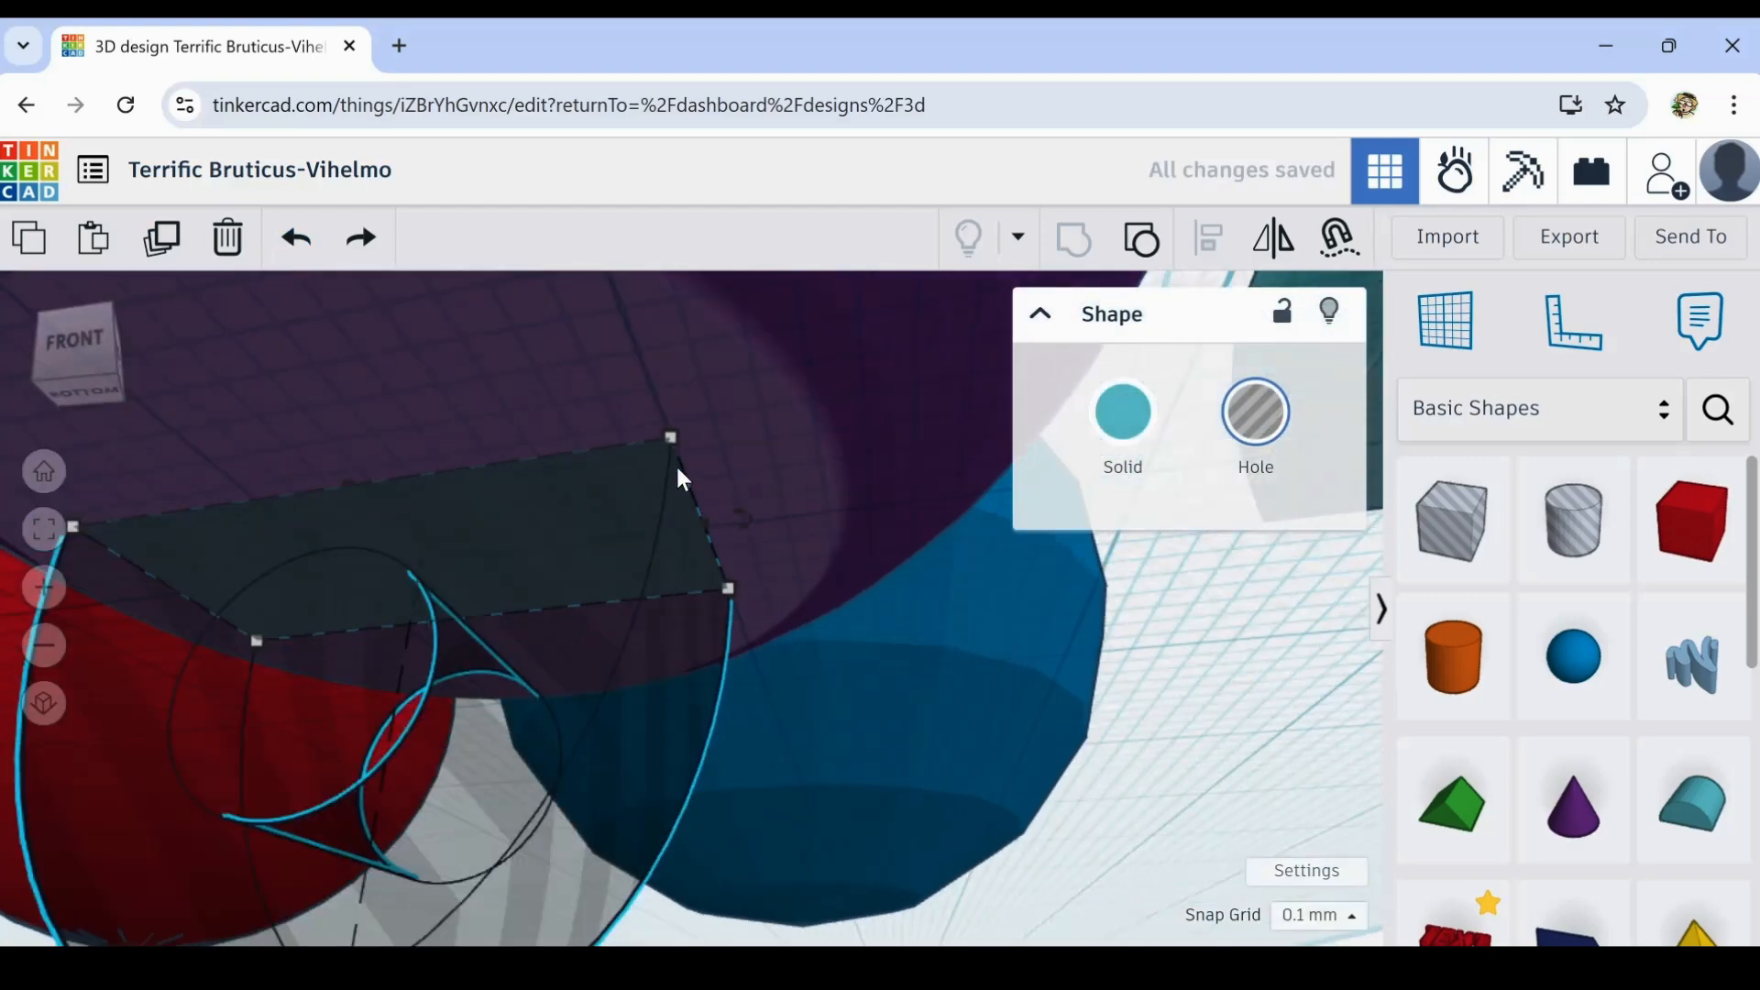
pyautogui.moveTo(668, 445)
pyautogui.moveTo(677, 436); pyautogui.dragTo(678, 431)
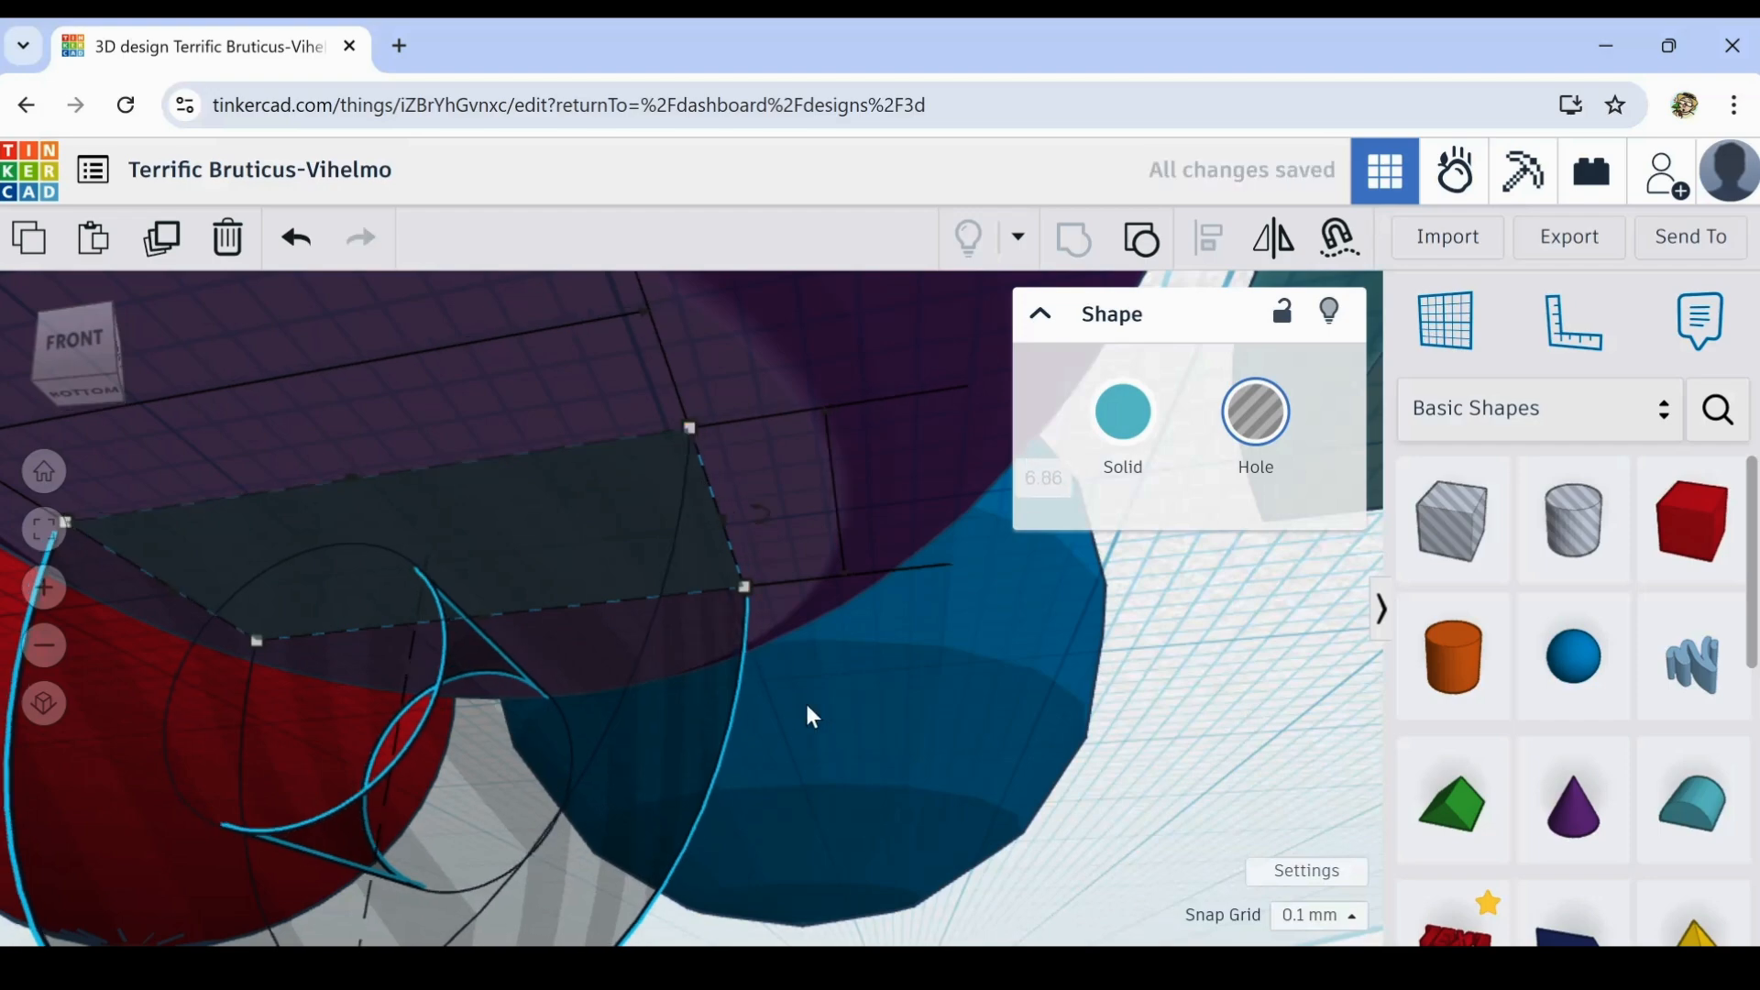
pyautogui.scroll(-5, 807, 715)
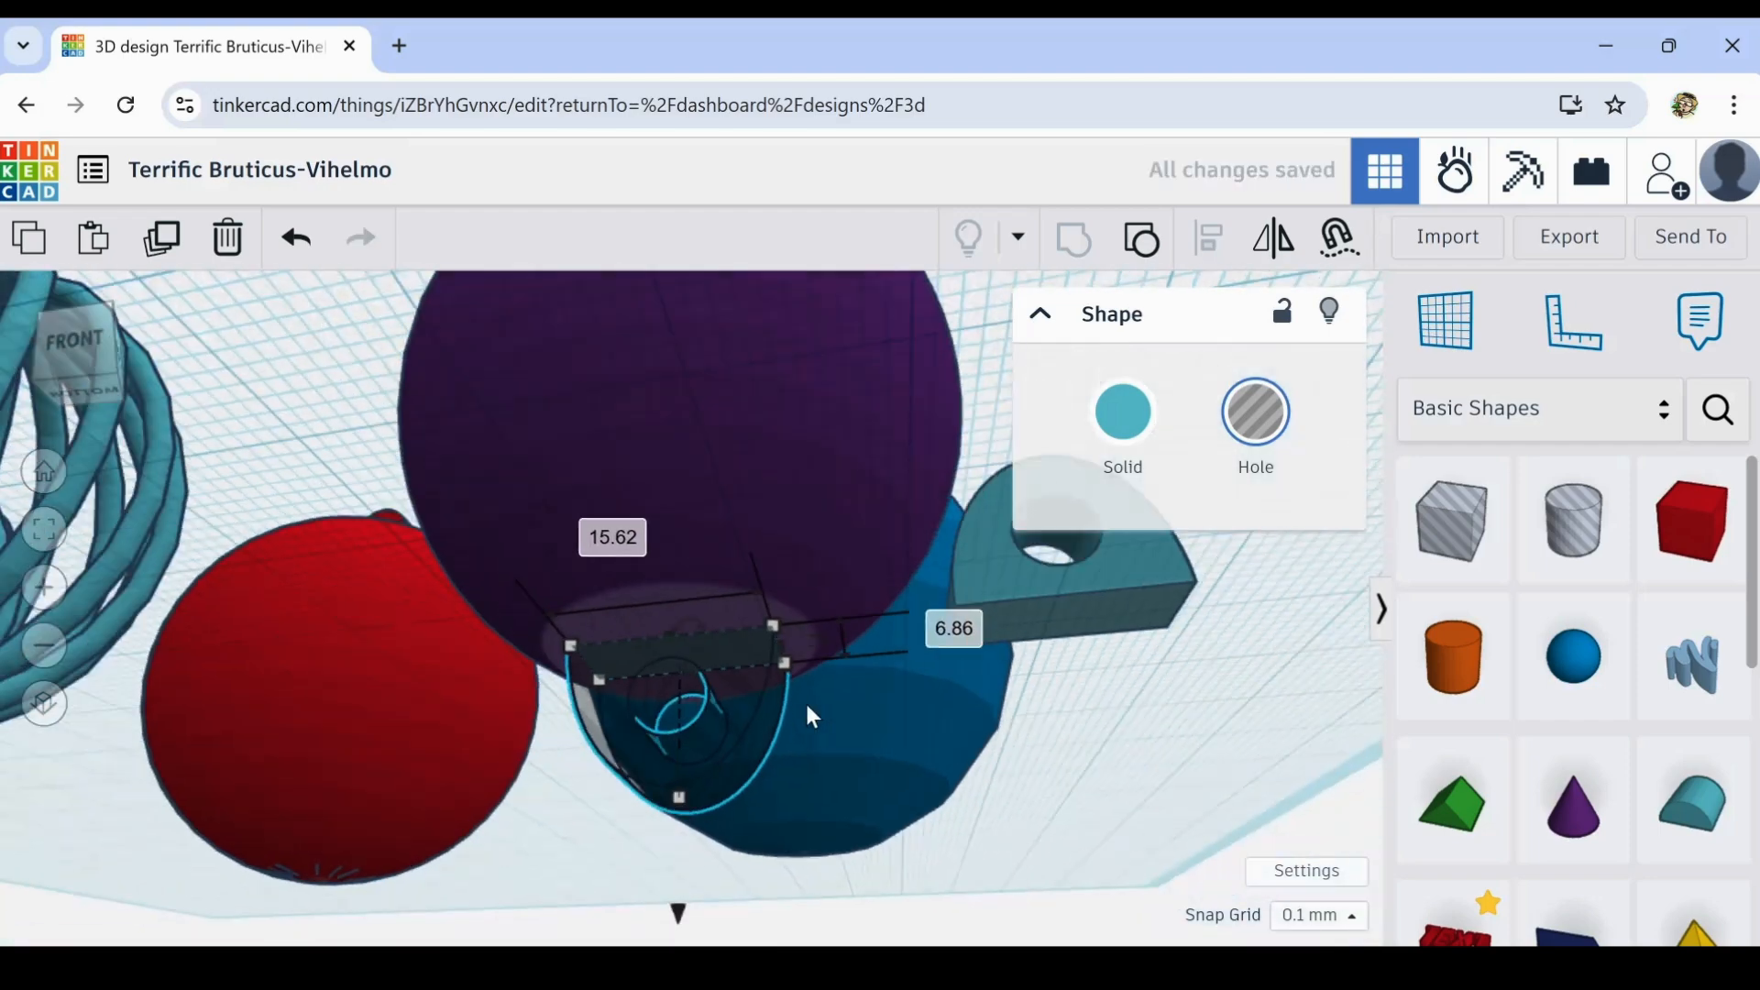
# - Align the hole loop with the purple cone ornament, centring both in the two horizontal directions
pyautogui.keyDown('shift'); pyautogui.click(679, 372); pyautogui.keyUp('shift')
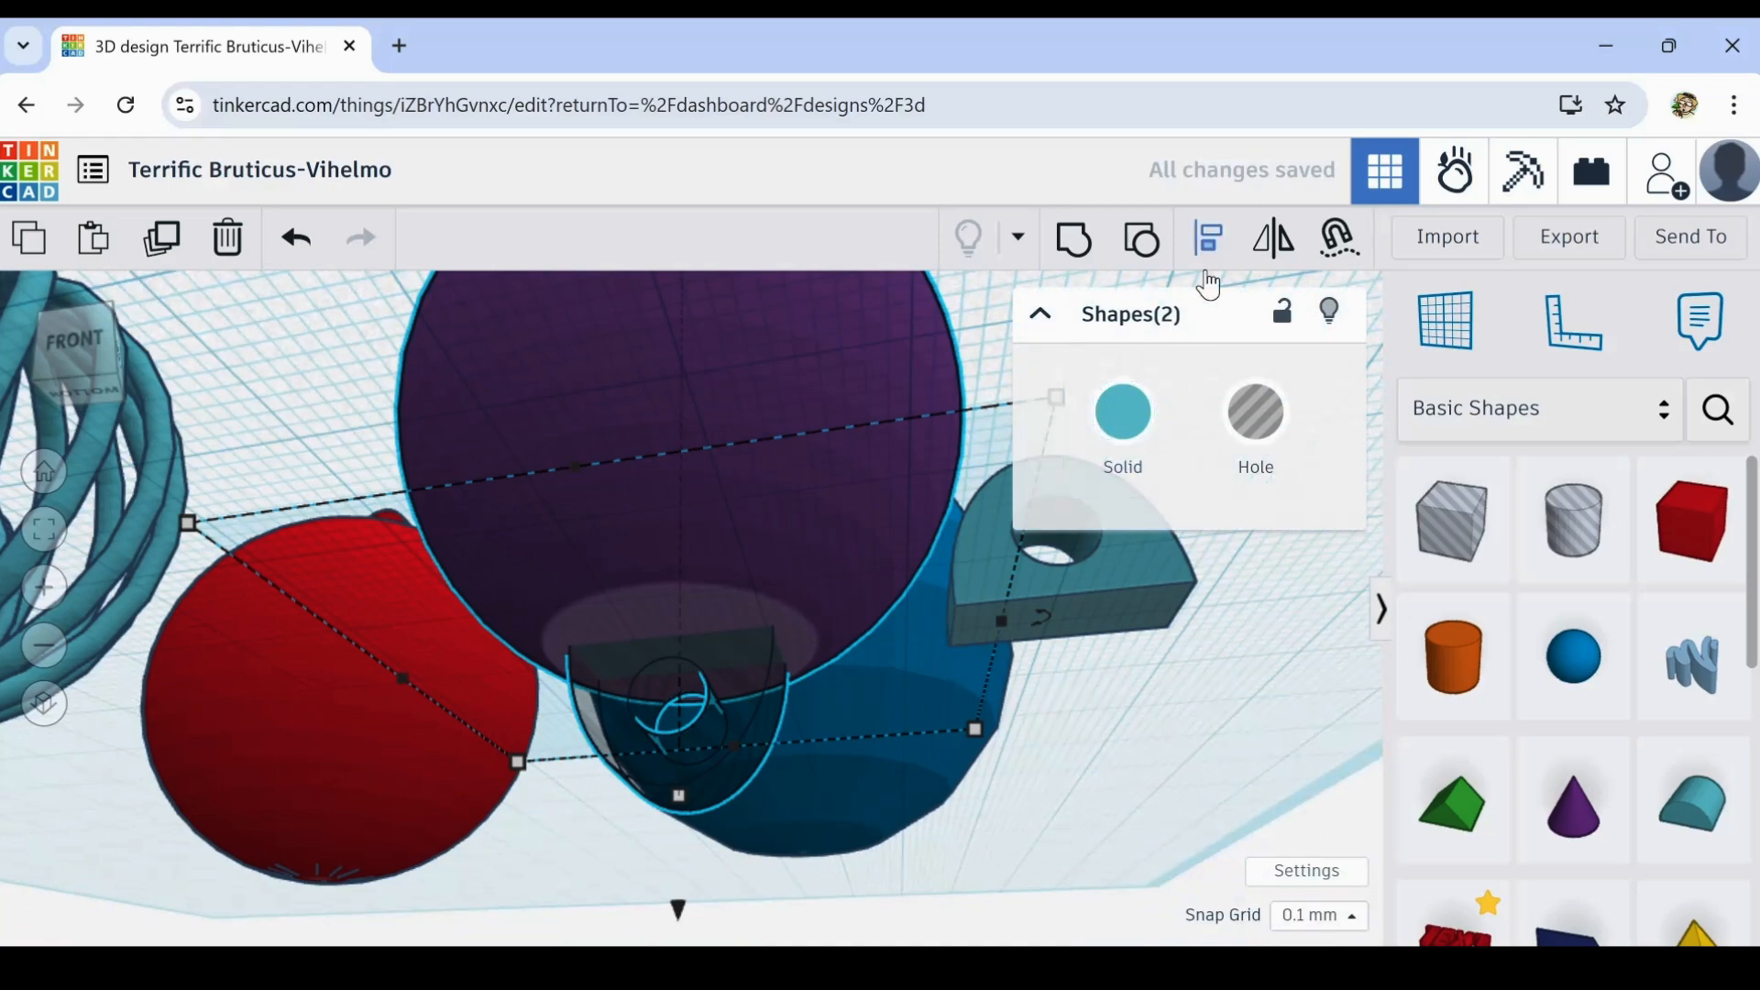
pyautogui.click(1208, 240)
pyautogui.moveTo(241, 408); pyautogui.dragTo(316, 527, button='right')
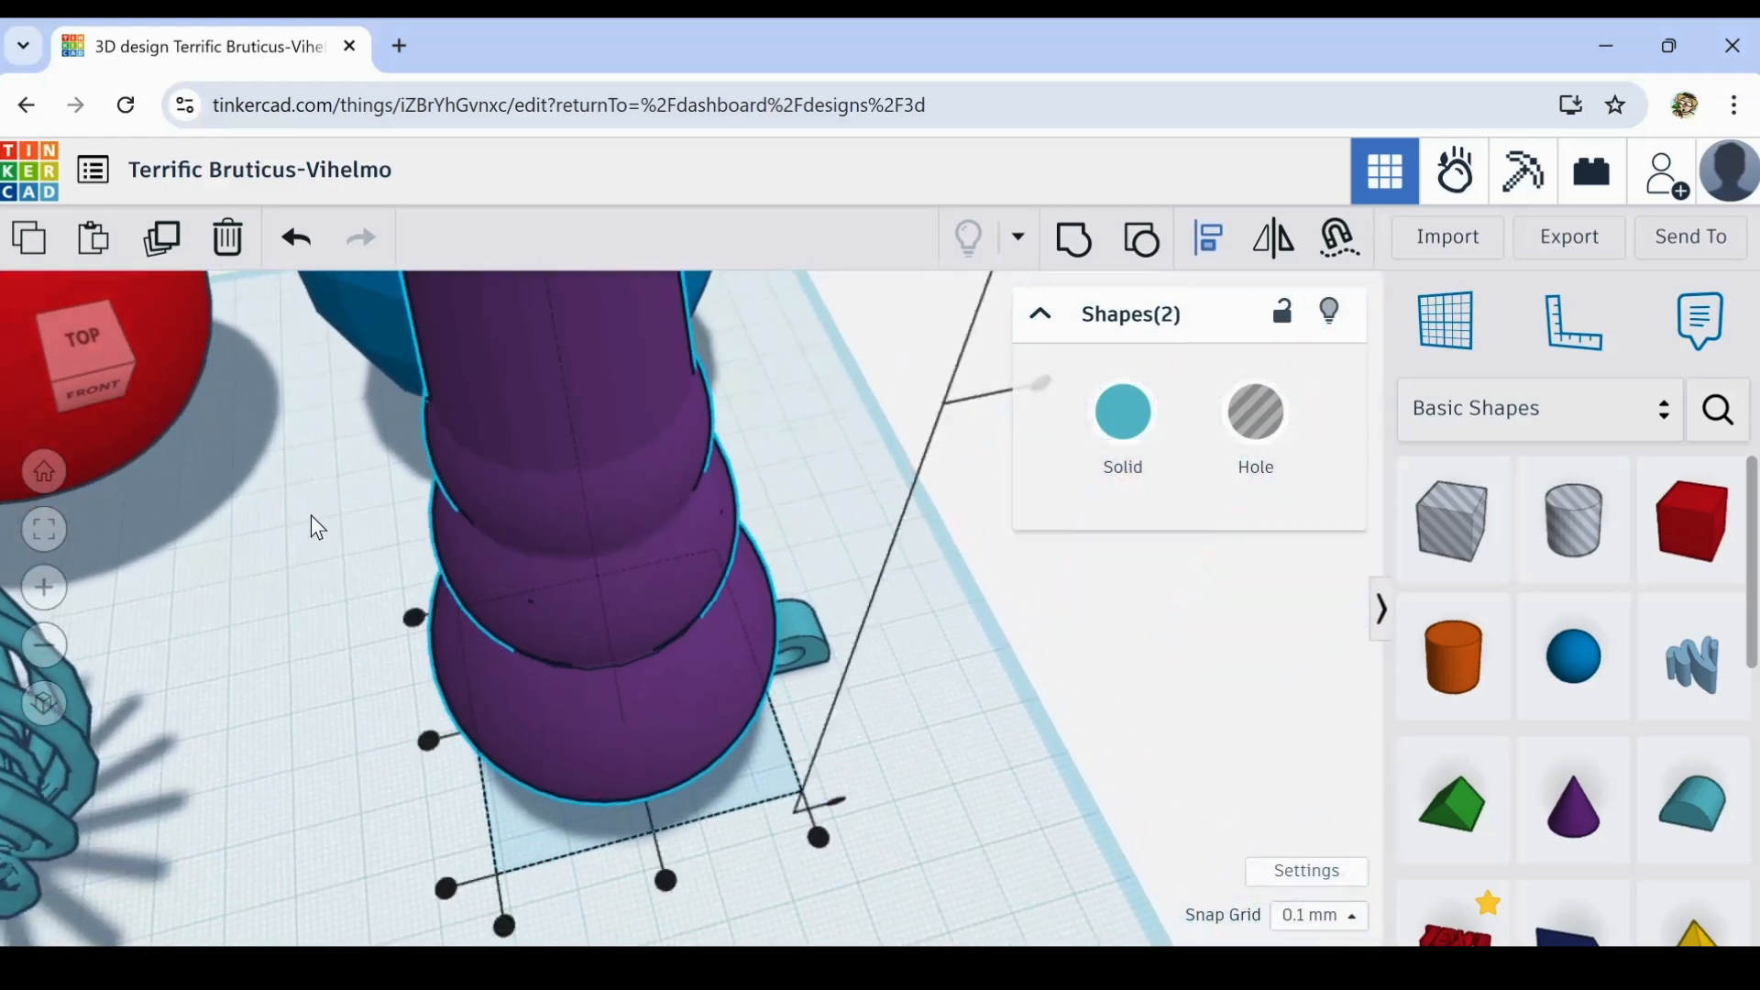
pyautogui.click(429, 739)
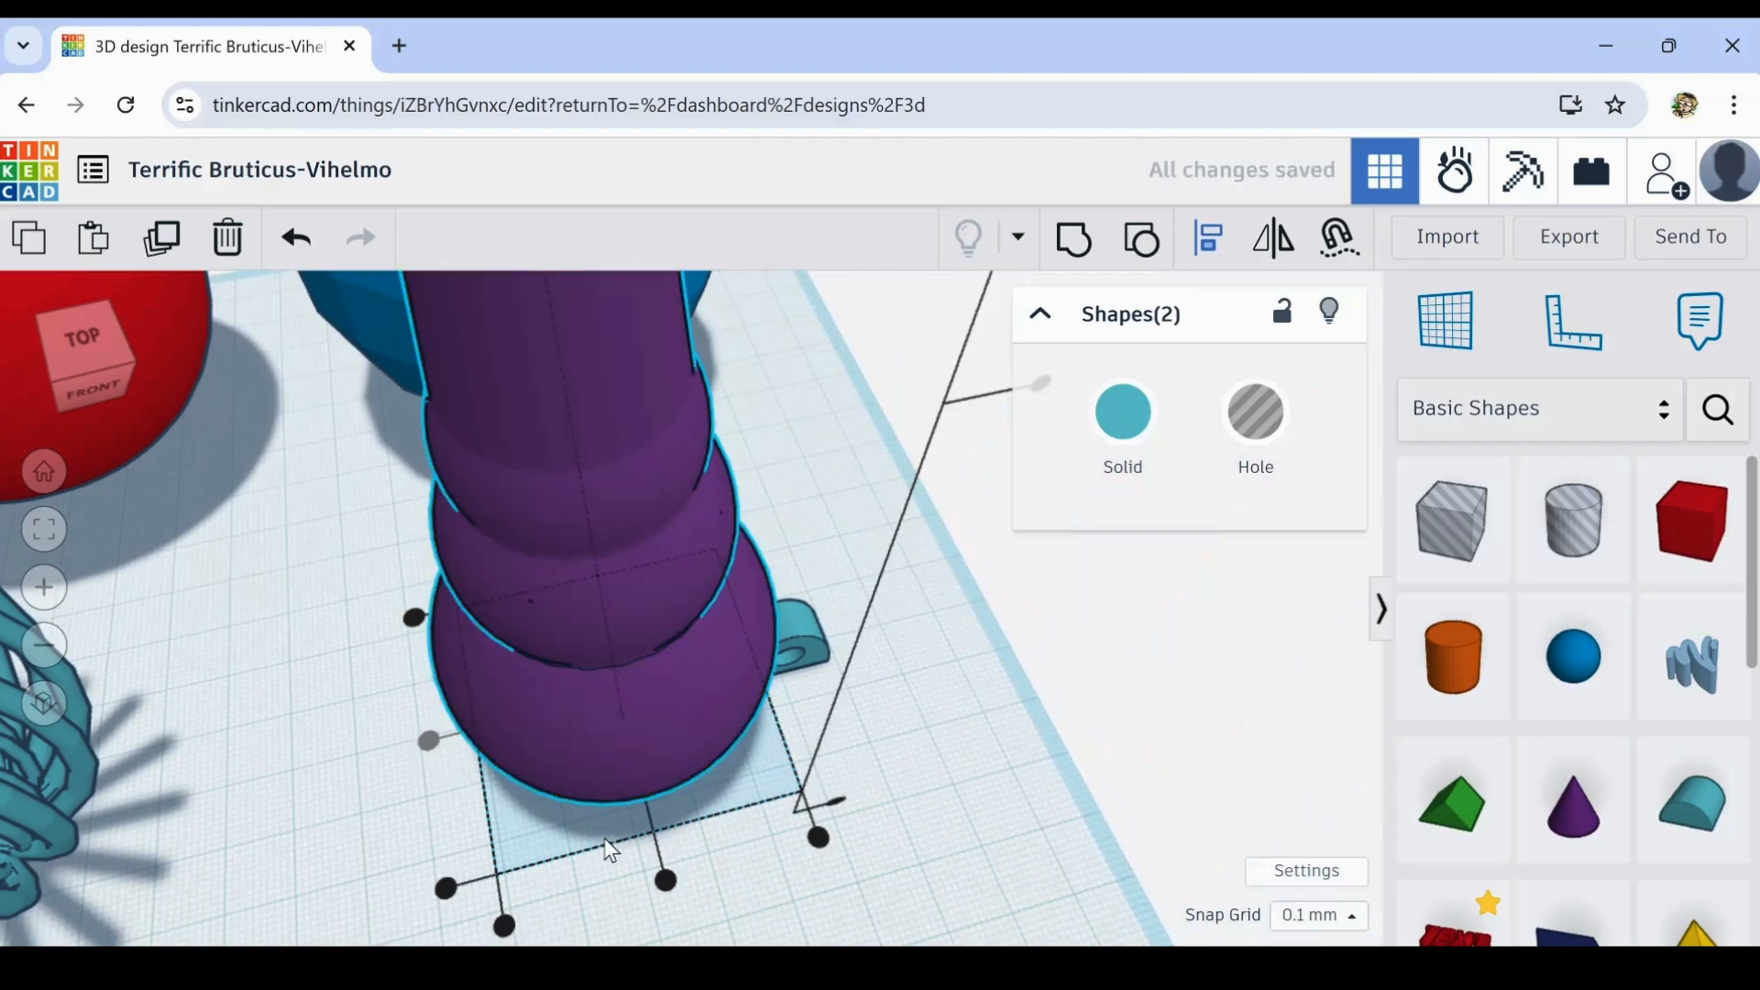
pyautogui.click(664, 878)
pyautogui.moveTo(858, 911); pyautogui.dragTo(561, 595, button='right')
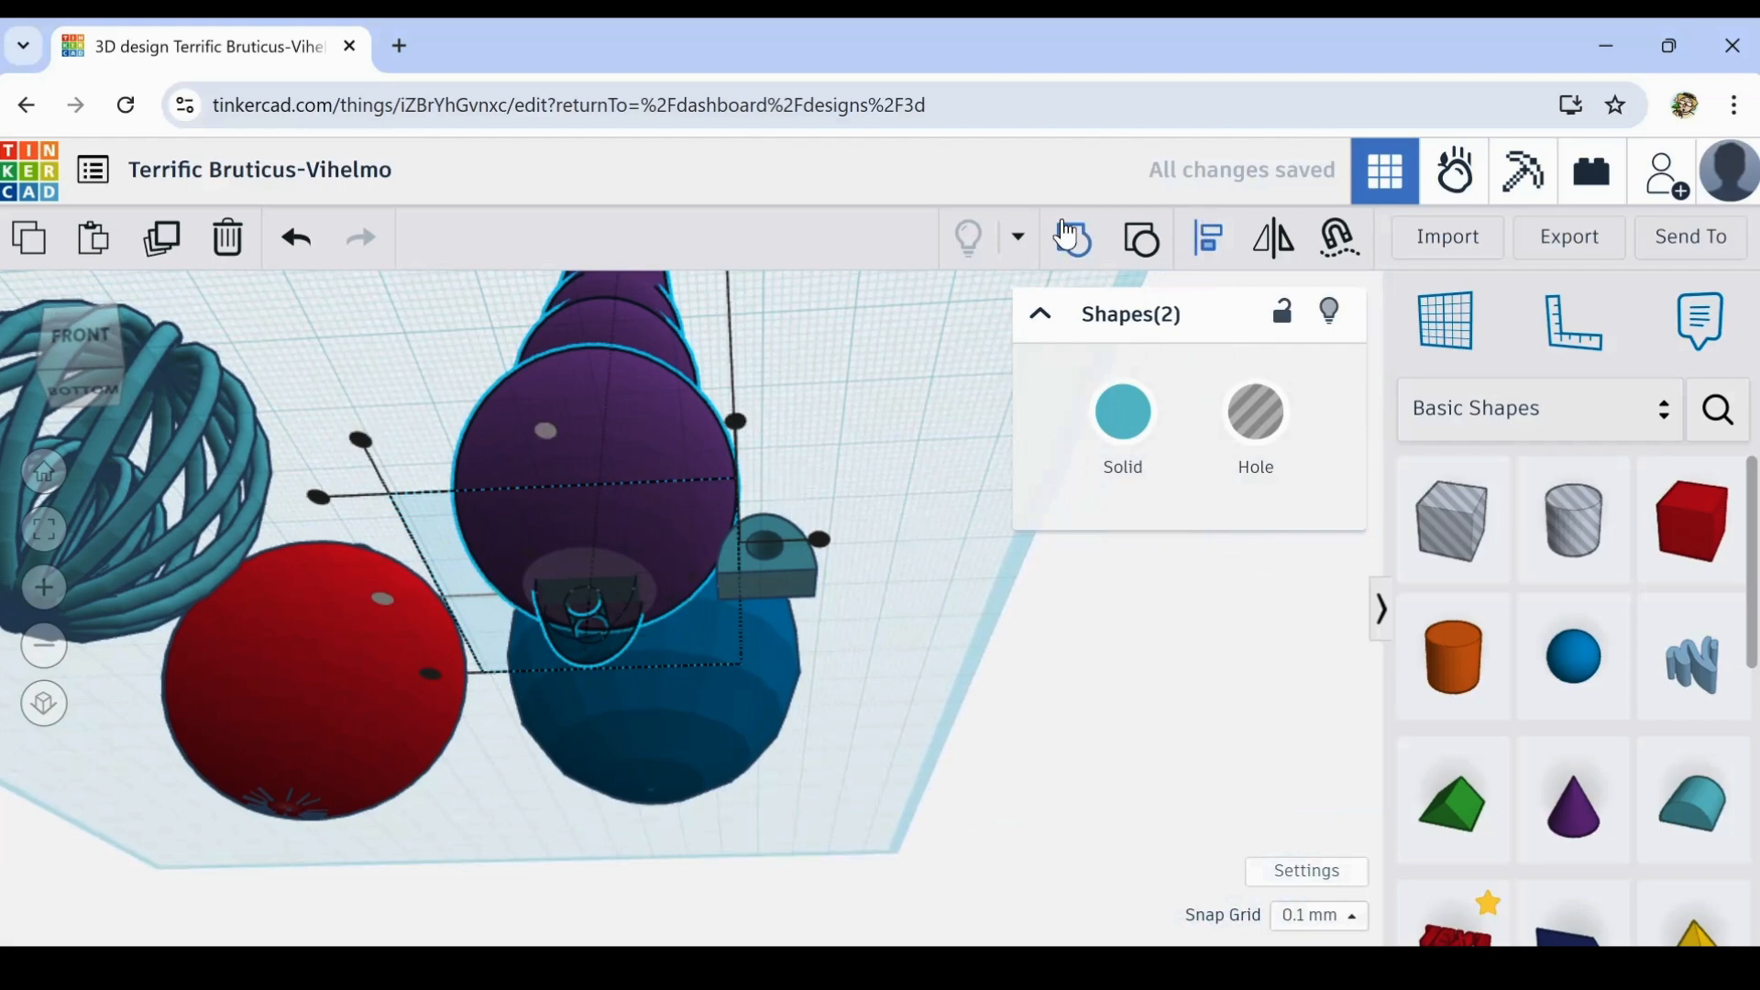
# - Fine-tune the hole loop's height in 0.1 mm nudges so its flat side sits just inside the ornament's flat base
pyautogui.click(501, 785)
pyautogui.scroll(2, 596, 639)
pyautogui.click(652, 633)
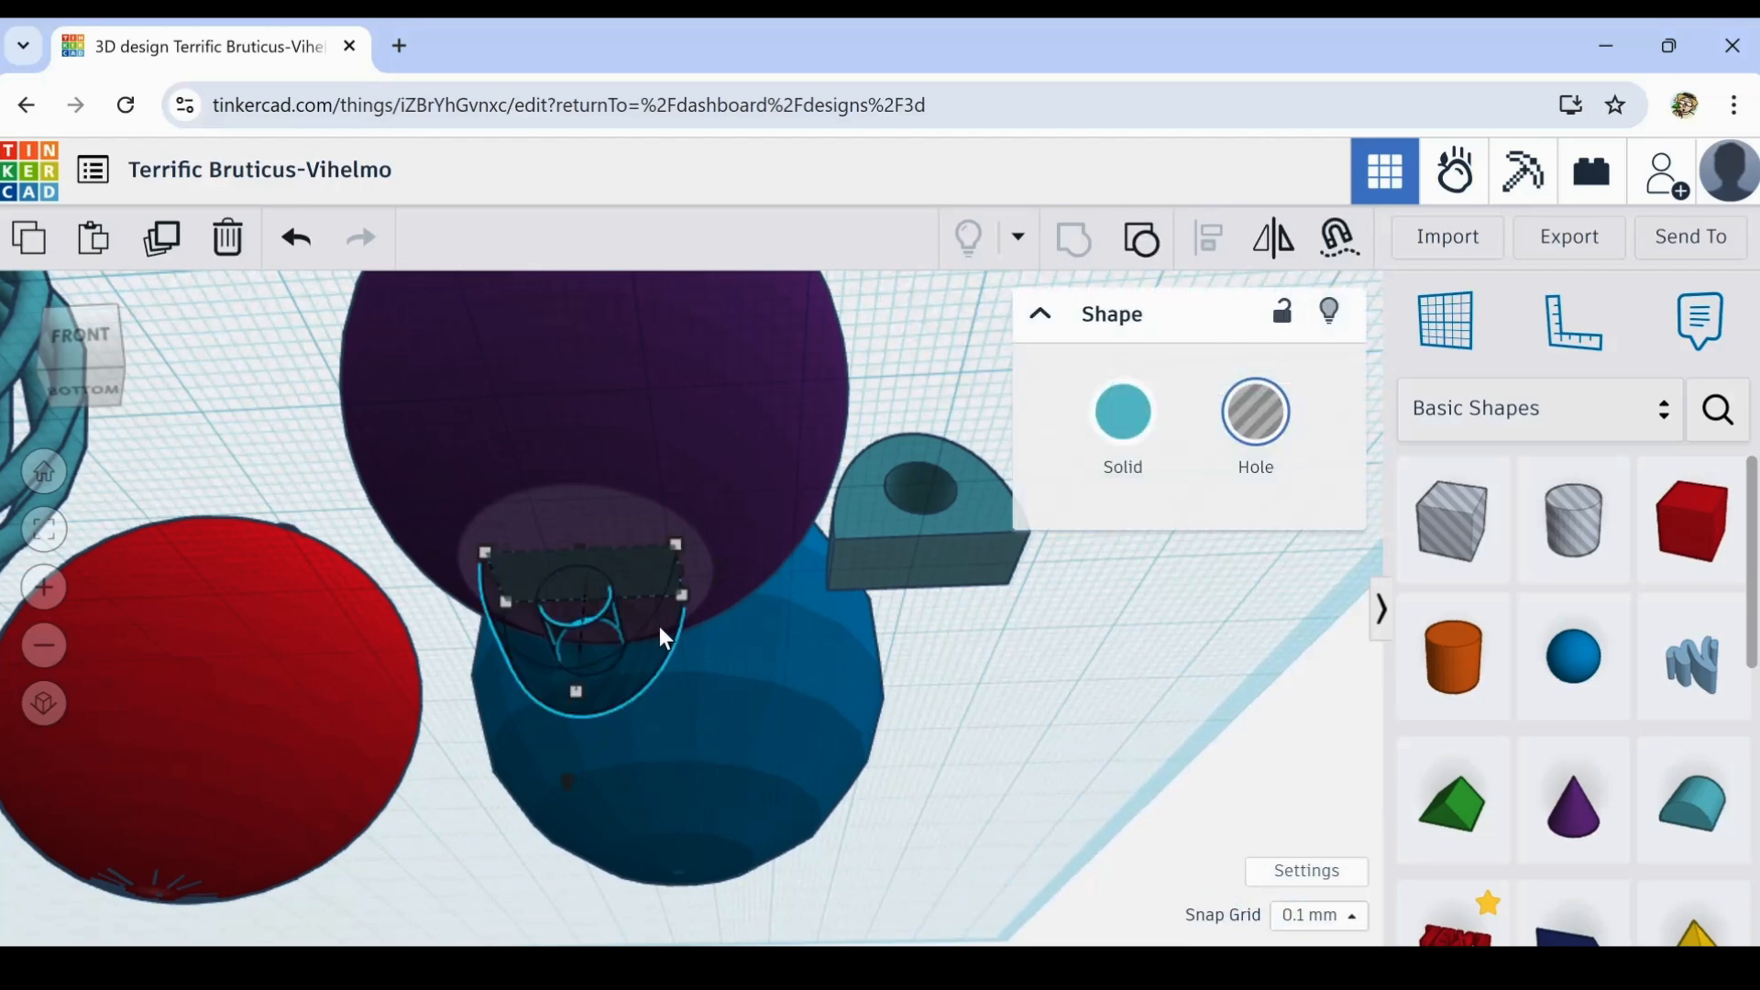
pyautogui.hotkey('ctrl', 'Down')
pyautogui.hotkey('ctrl', 'Down')
pyautogui.hotkey('ctrl', 'Down')
pyautogui.hotkey('ctrl', 'Down')
pyautogui.hotkey('ctrl', 'Down')
pyautogui.hotkey('ctrl', 'Down')
pyautogui.hotkey('ctrl', 'Down')
pyautogui.hotkey('ctrl', 'Down')
pyautogui.hotkey('ctrl', 'Down')
pyautogui.hotkey('ctrl', 'Down')
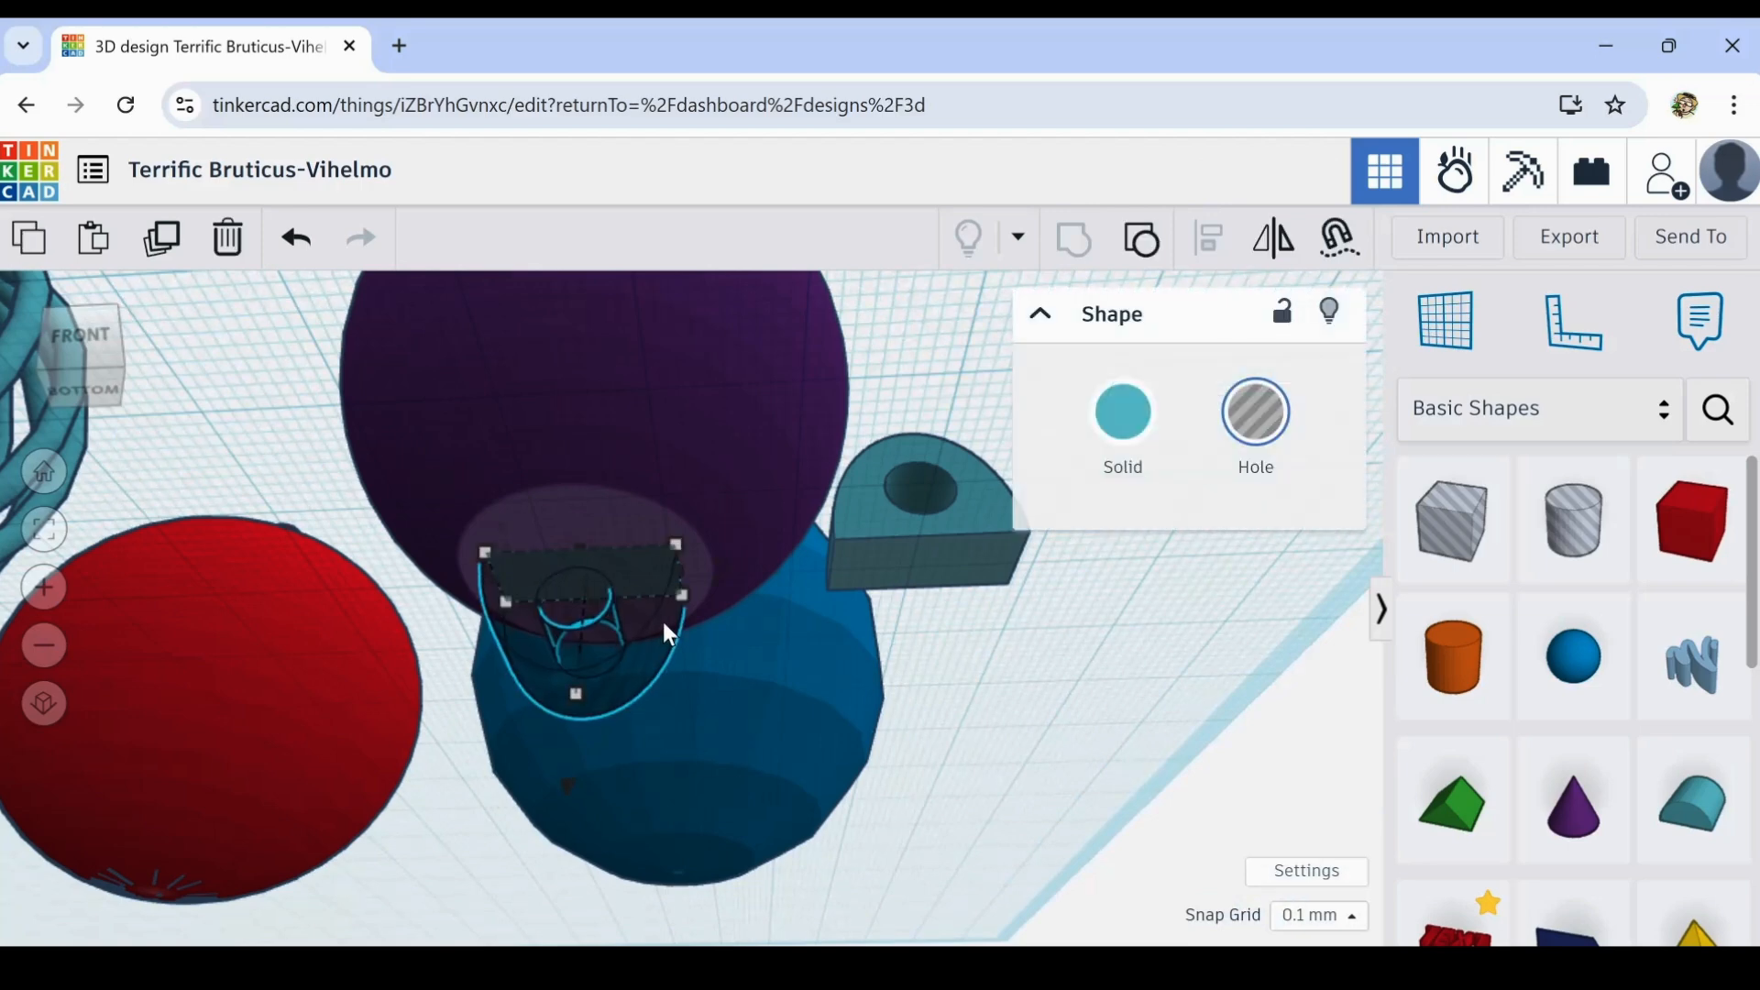
pyautogui.hotkey('ctrl', 'Down')
pyautogui.hotkey('ctrl', 'Up')
pyautogui.hotkey('ctrl', 'Up')
pyautogui.hotkey('ctrl', 'Up')
pyautogui.hotkey('ctrl', 'Up')
pyautogui.hotkey('ctrl', 'Up')
pyautogui.hotkey('ctrl', 'Up')
pyautogui.hotkey('ctrl', 'Up')
pyautogui.hotkey('ctrl', 'Up')
pyautogui.hotkey('ctrl', 'Up')
pyautogui.hotkey('ctrl', 'Up')
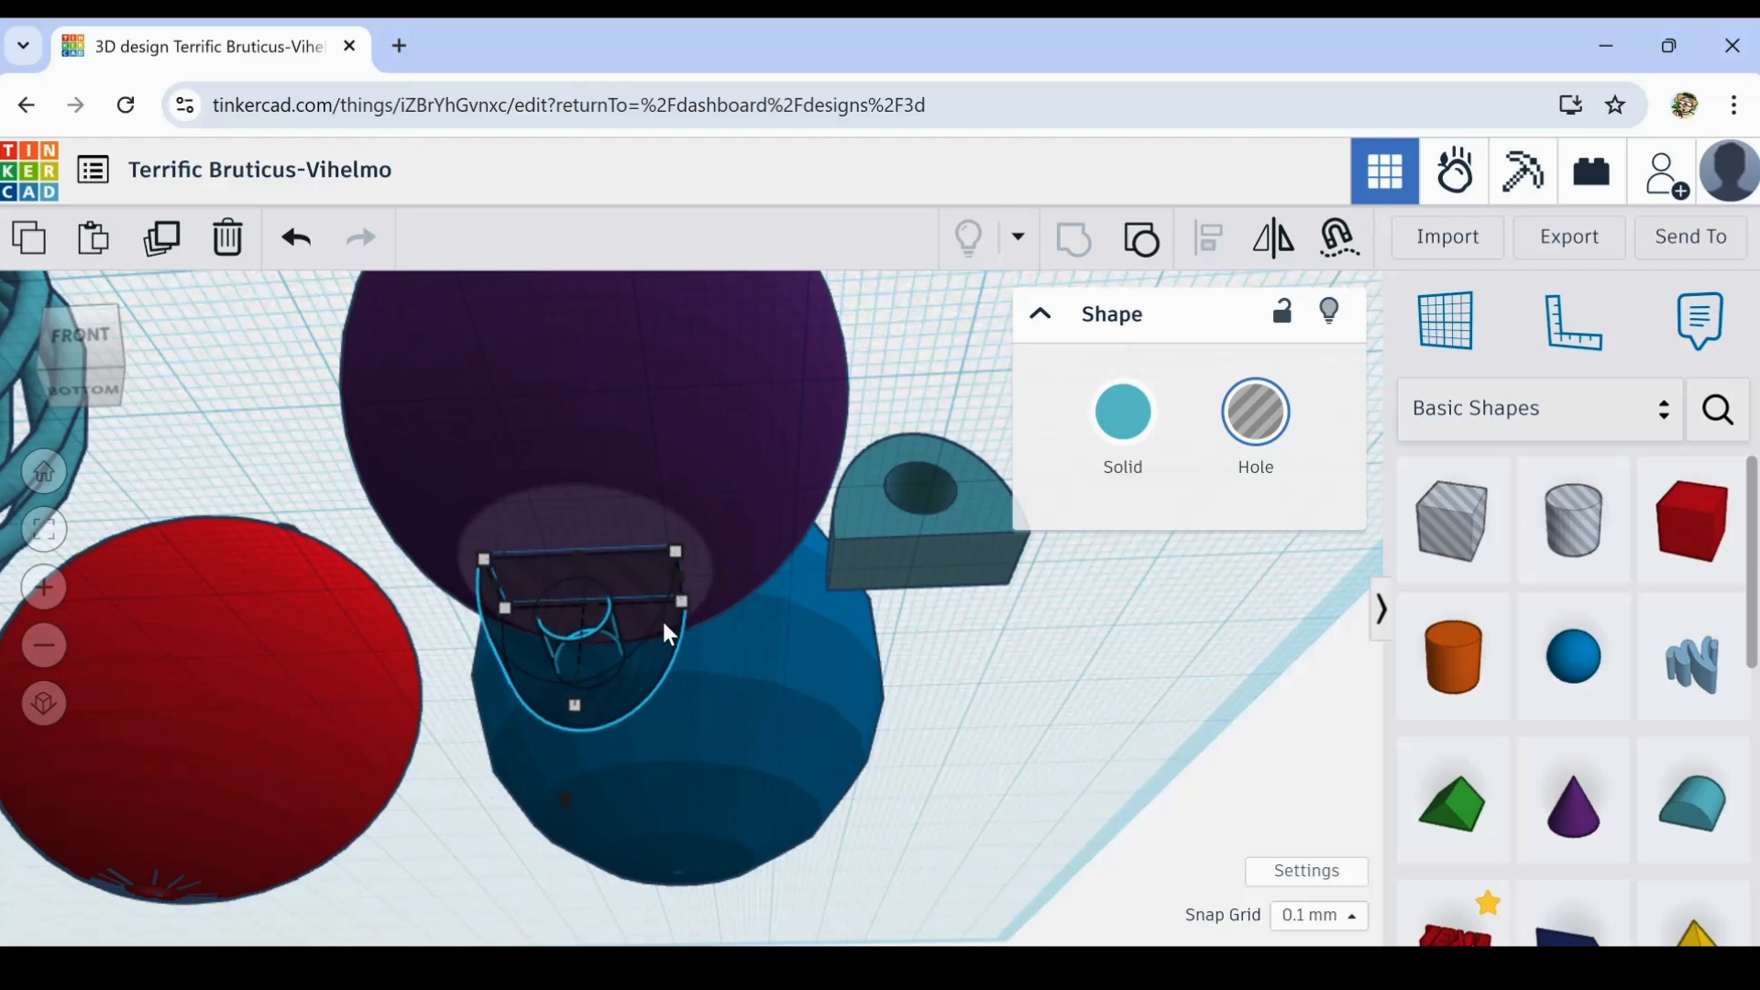
pyautogui.hotkey('ctrl', 'Down')
pyautogui.hotkey('ctrl', 'Down')
pyautogui.hotkey('ctrl', 'Down')
pyautogui.hotkey('ctrl', 'Down')
pyautogui.hotkey('ctrl', 'Down')
pyautogui.hotkey('ctrl', 'Down')
pyautogui.hotkey('ctrl', 'Down')
pyautogui.hotkey('ctrl', 'Down')
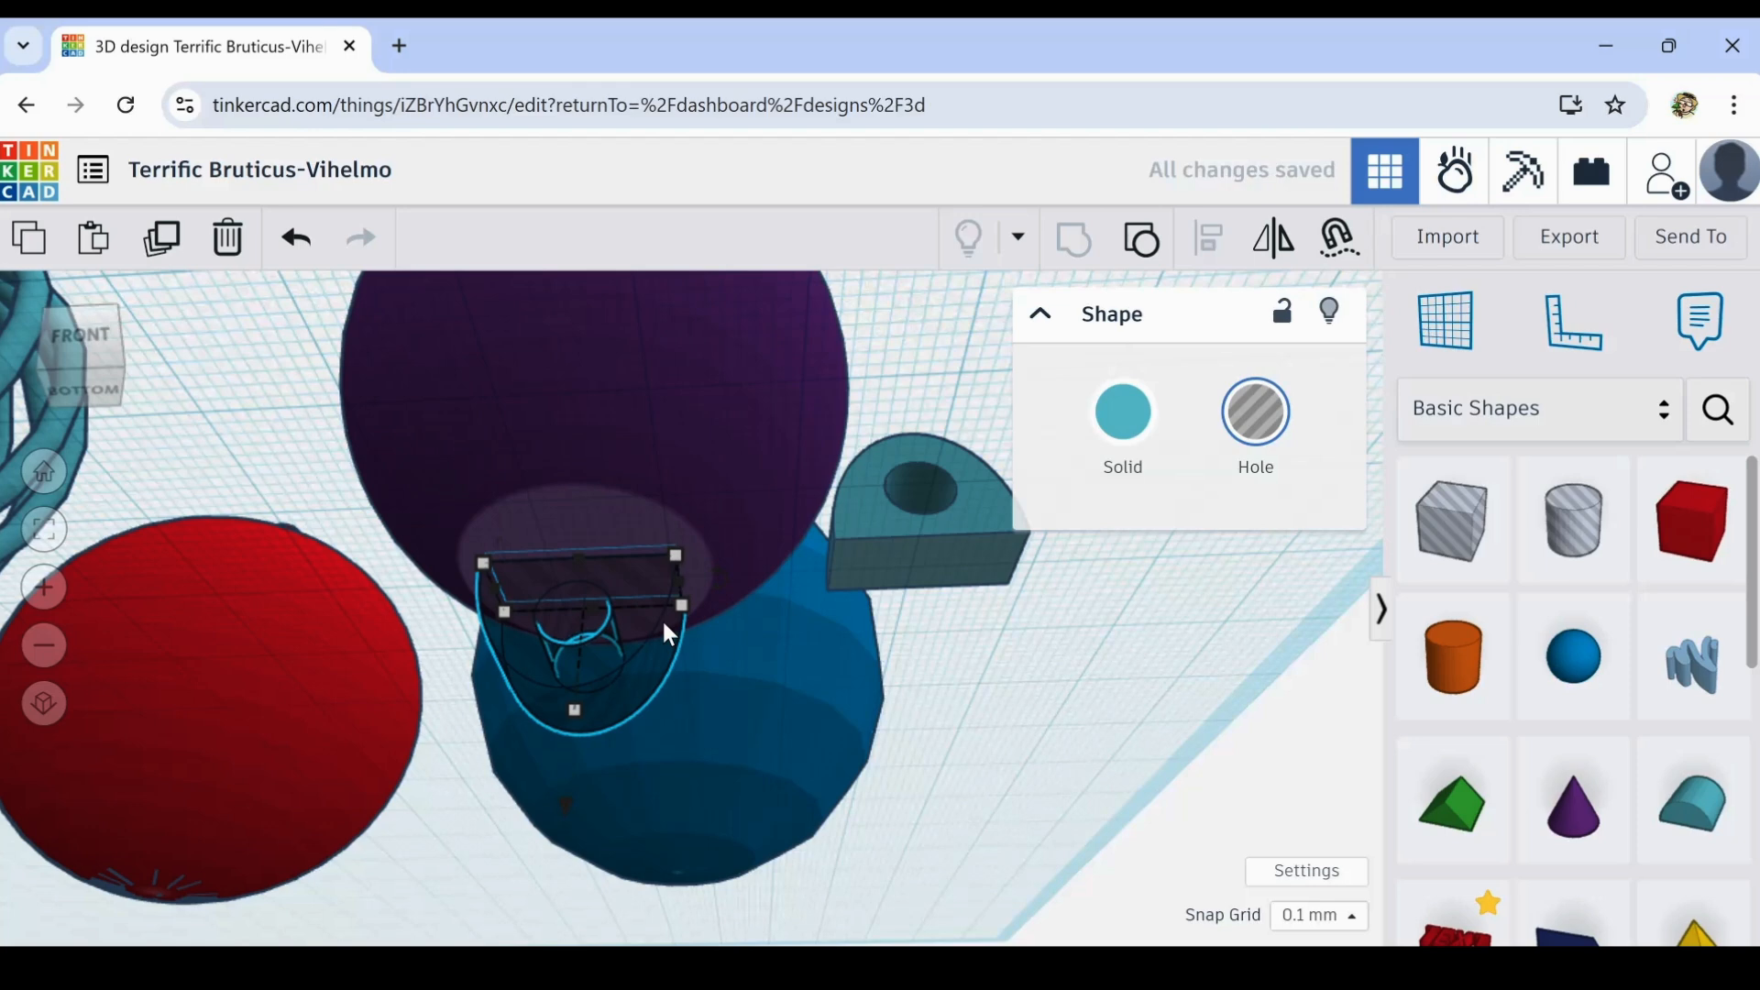
pyautogui.hotkey('ctrl', 'Up')
pyautogui.hotkey('ctrl', 'Up')
pyautogui.hotkey('ctrl', 'Up')
pyautogui.hotkey('ctrl', 'Up')
pyautogui.hotkey('ctrl', 'Up')
pyautogui.hotkey('ctrl', 'Up')
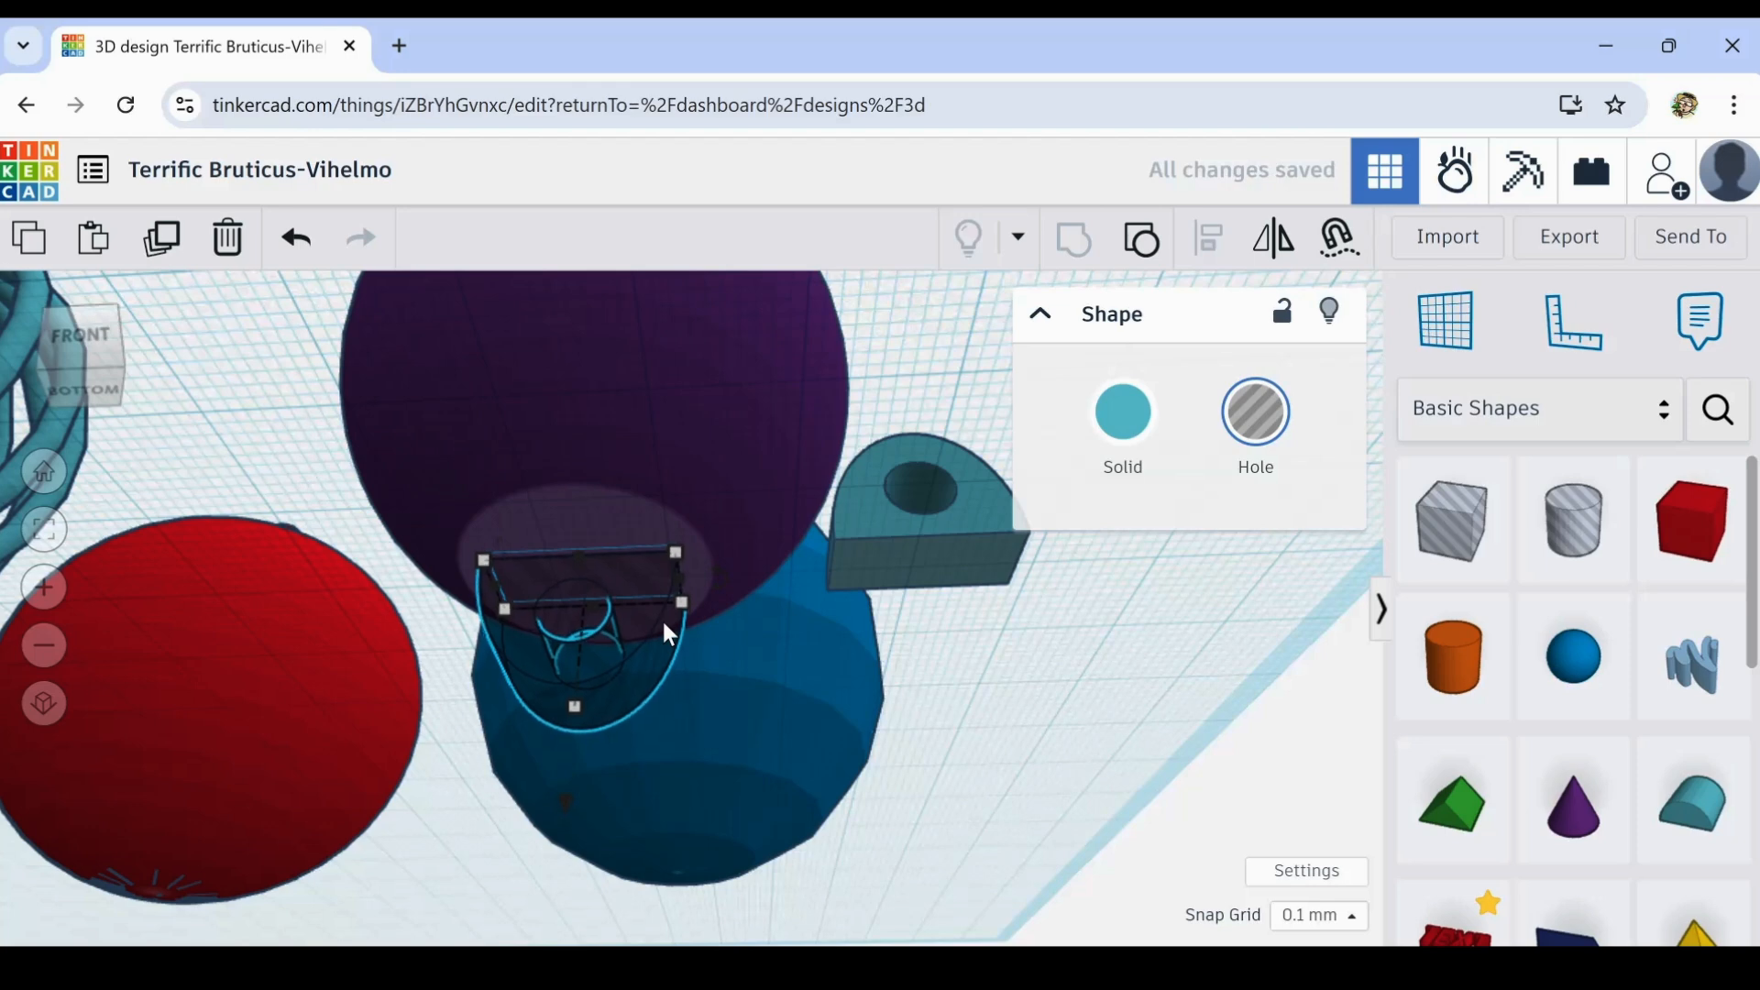
pyautogui.hotkey('ctrl', 'Up')
pyautogui.hotkey('ctrl', 'Up')
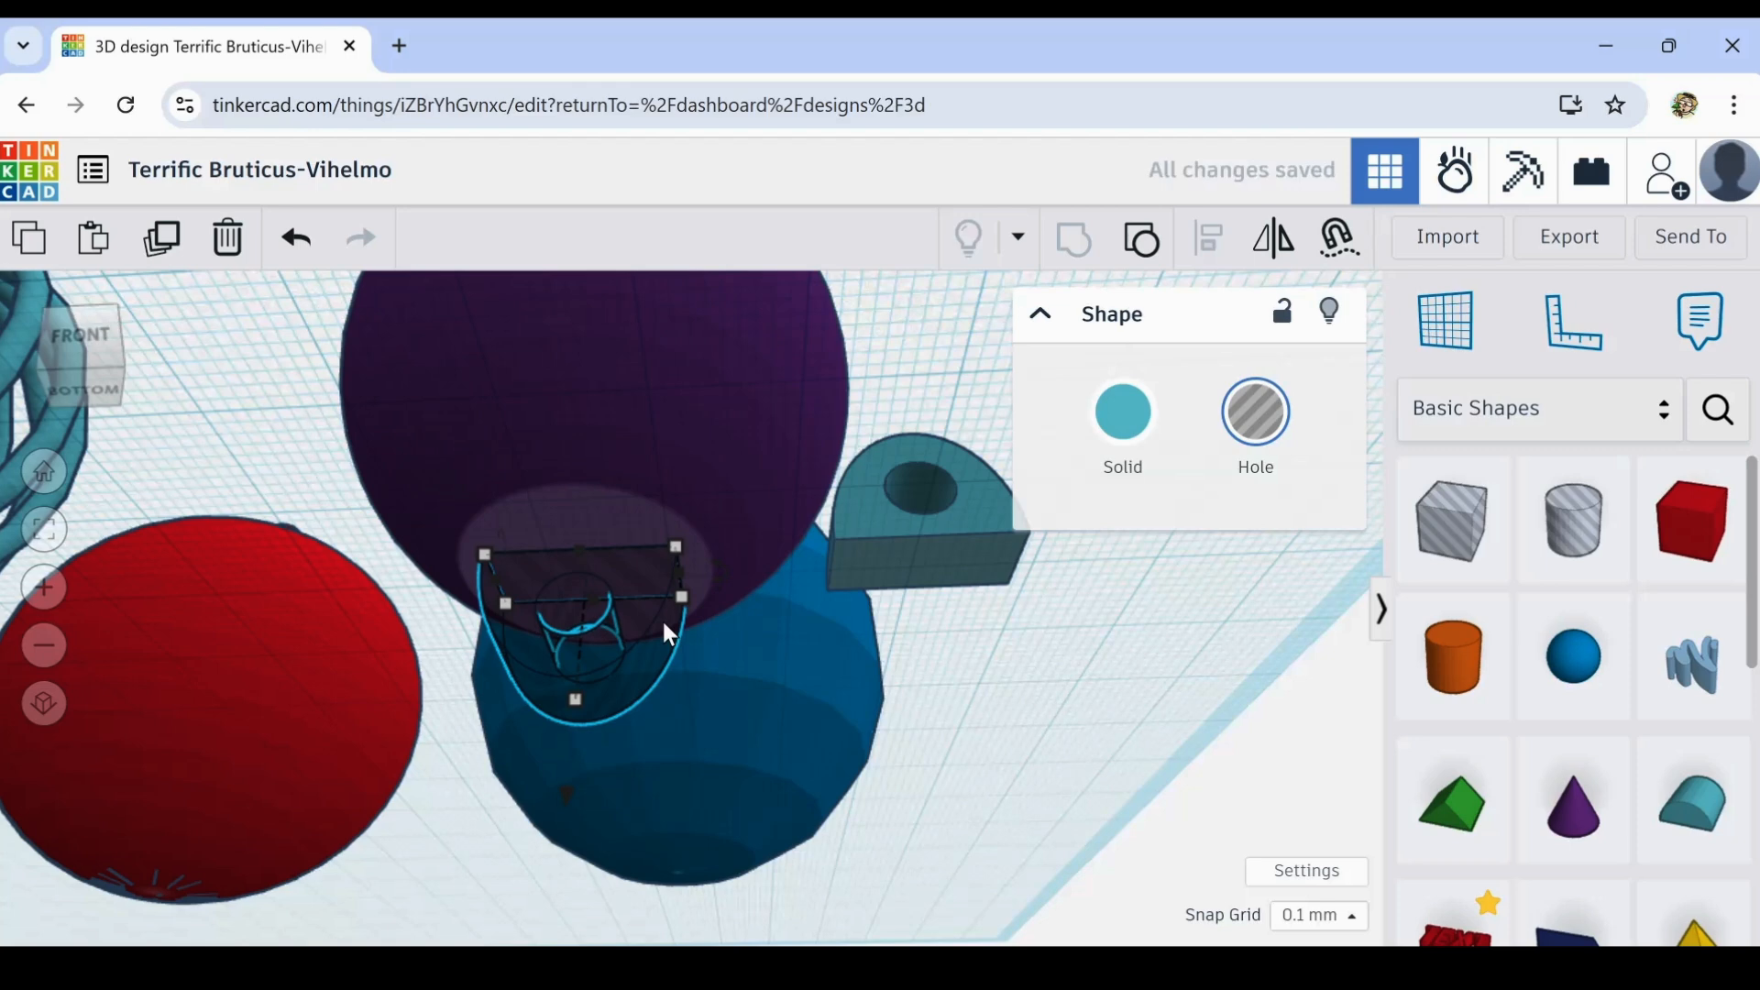
pyautogui.hotkey('ctrl', 'Up')
pyautogui.hotkey('ctrl', 'Up')
pyautogui.hotkey('ctrl', 'Up')
pyautogui.hotkey('ctrl', 'Up')
pyautogui.hotkey('ctrl', 'Up')
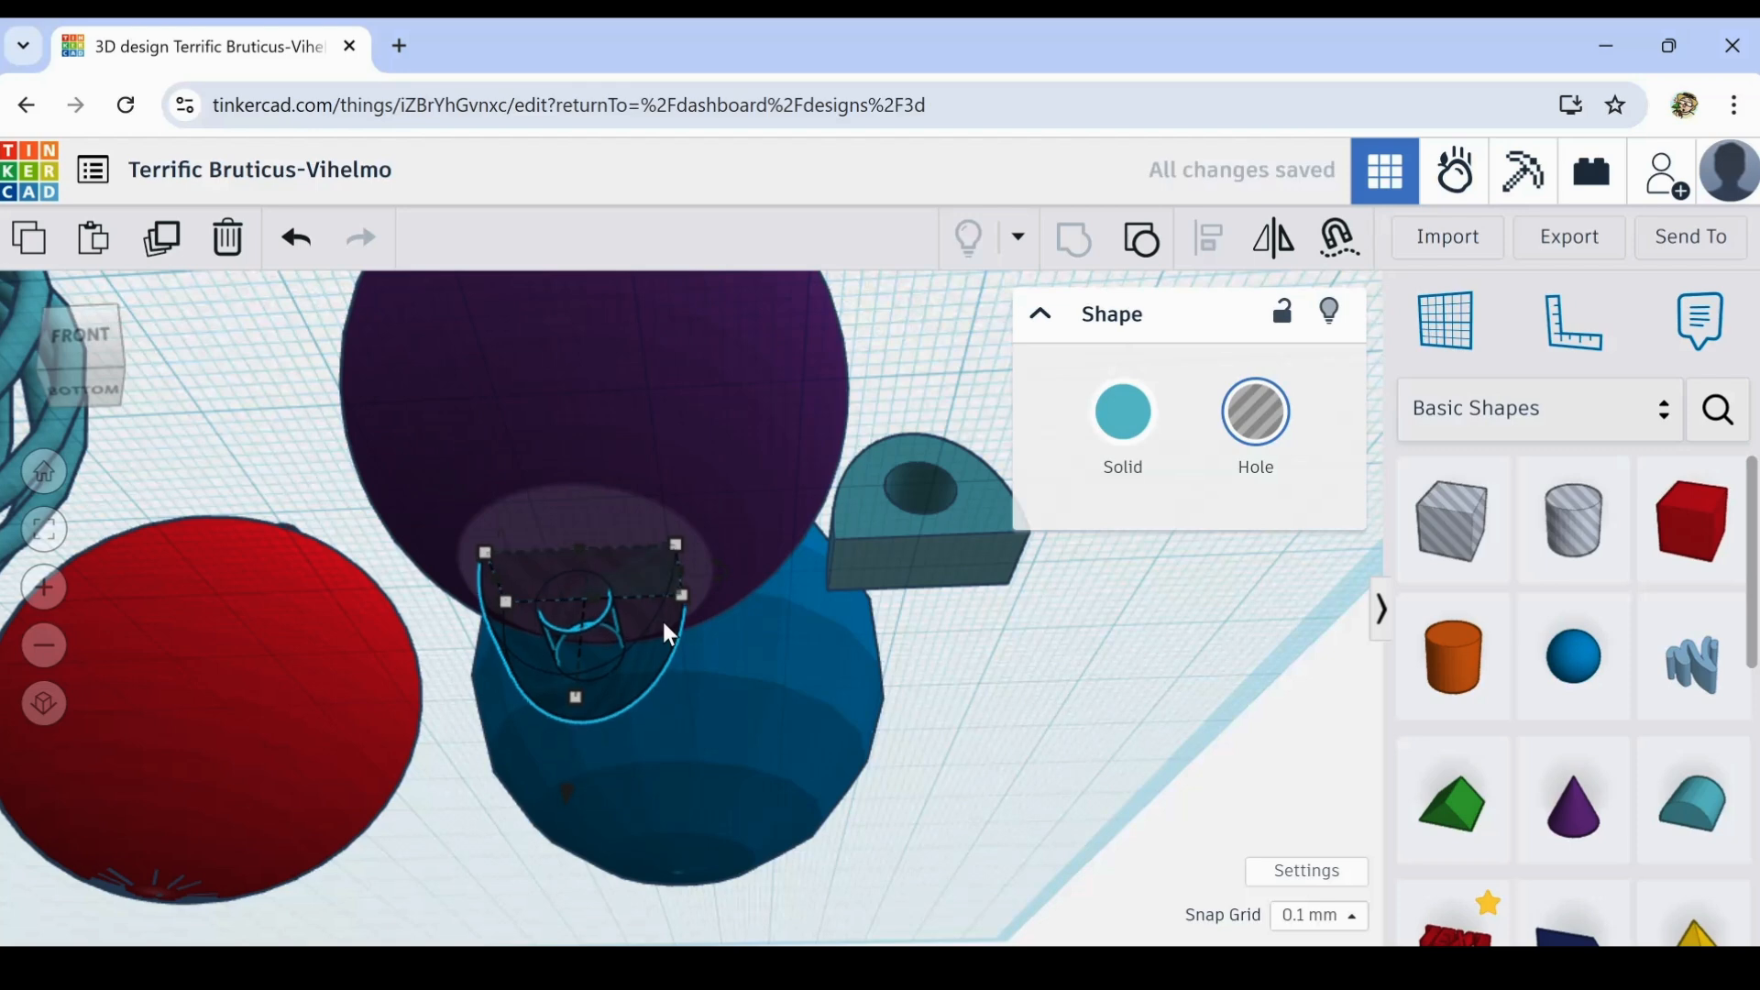
pyautogui.hotkey('ctrl', 'Up')
pyautogui.hotkey('ctrl', 'Up')
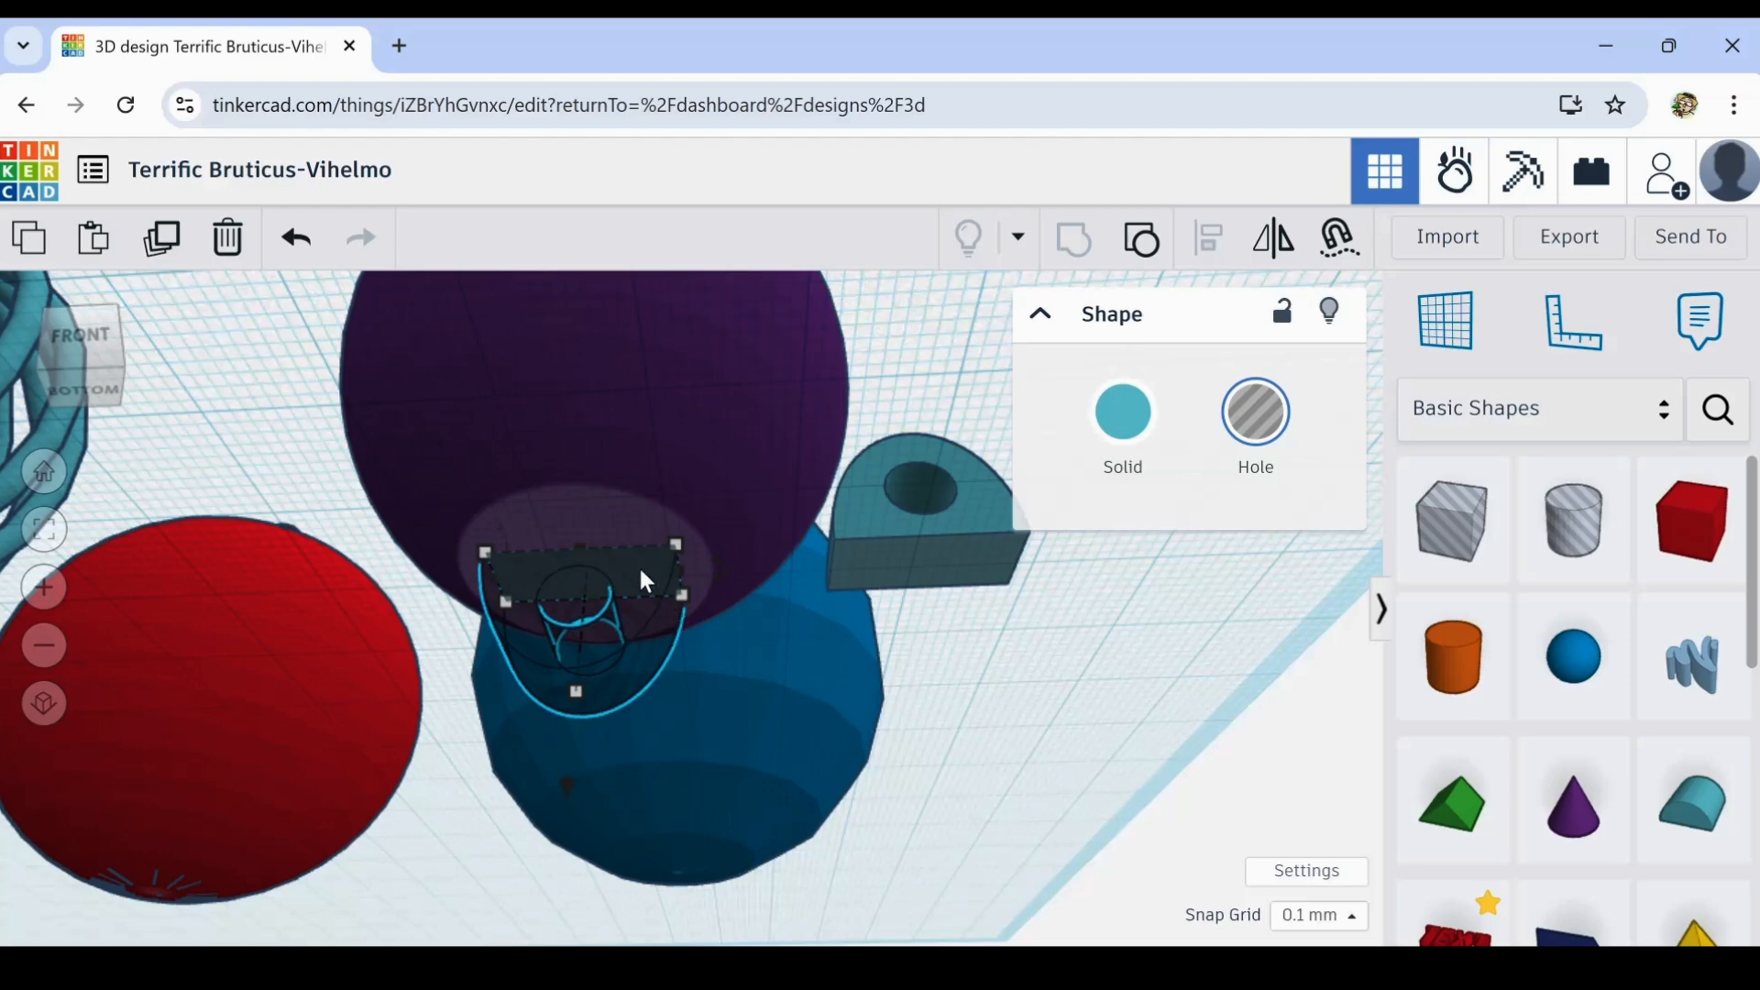
pyautogui.scroll(5, 628, 565)
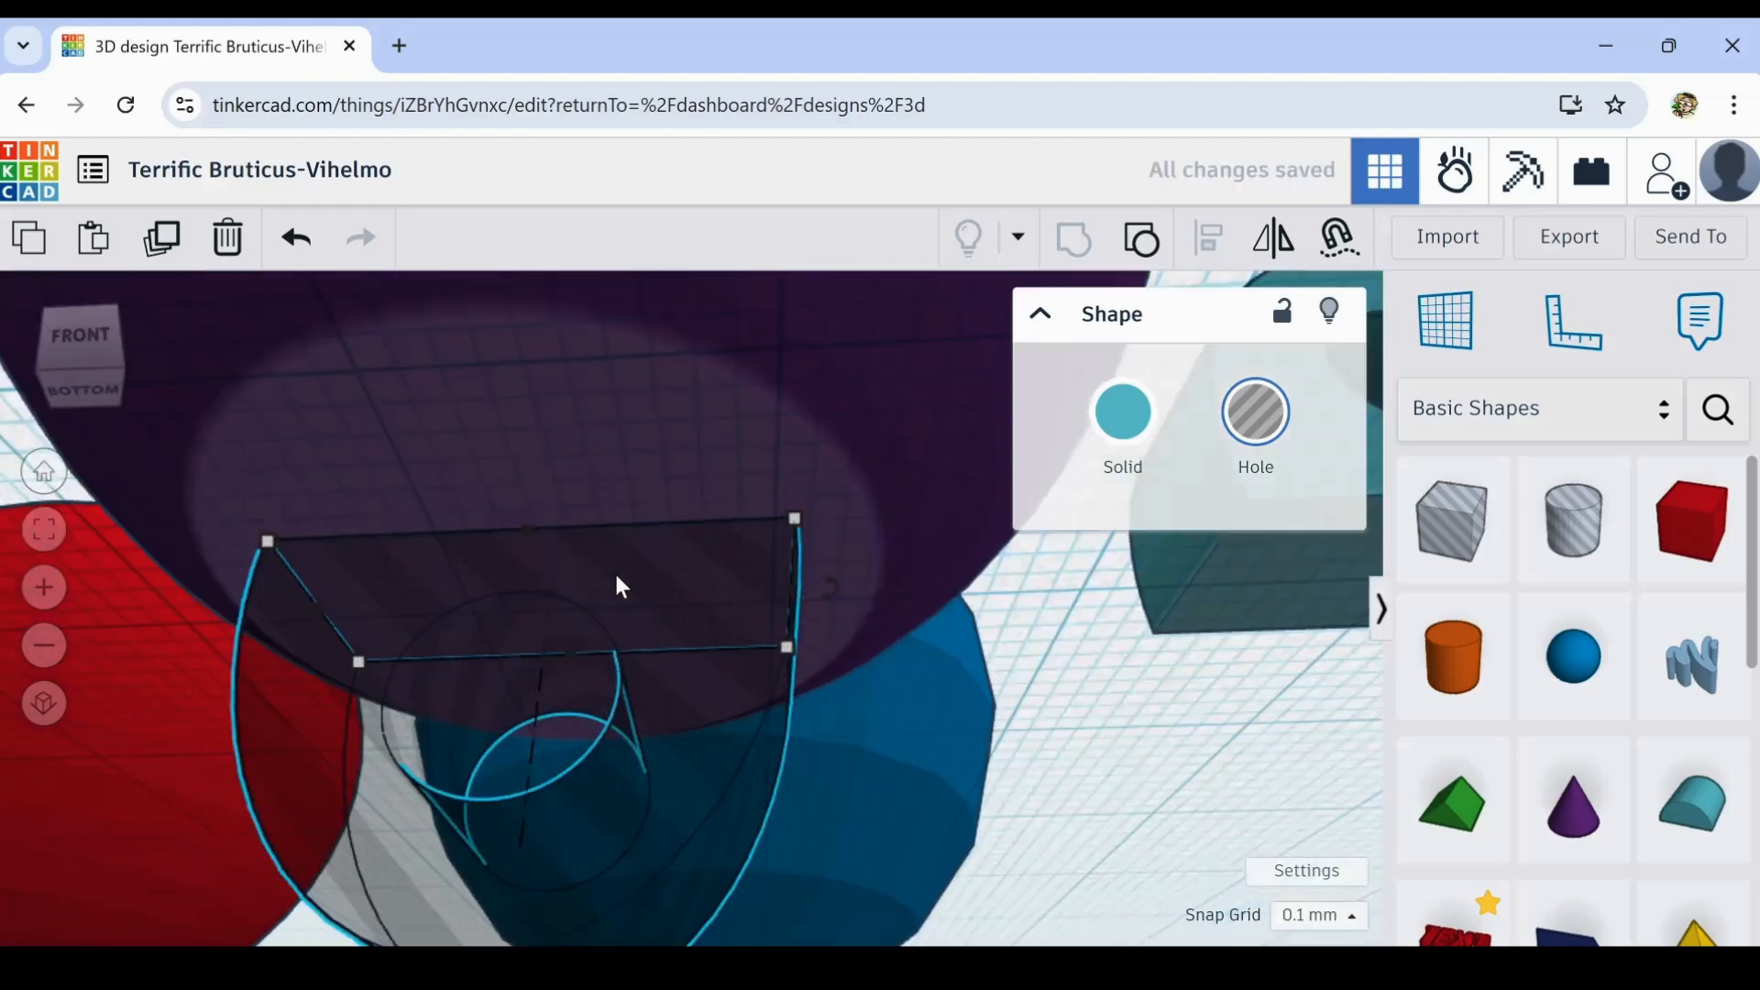
pyautogui.hotkey('ctrl', 'Up')
pyautogui.hotkey('ctrl', 'Up')
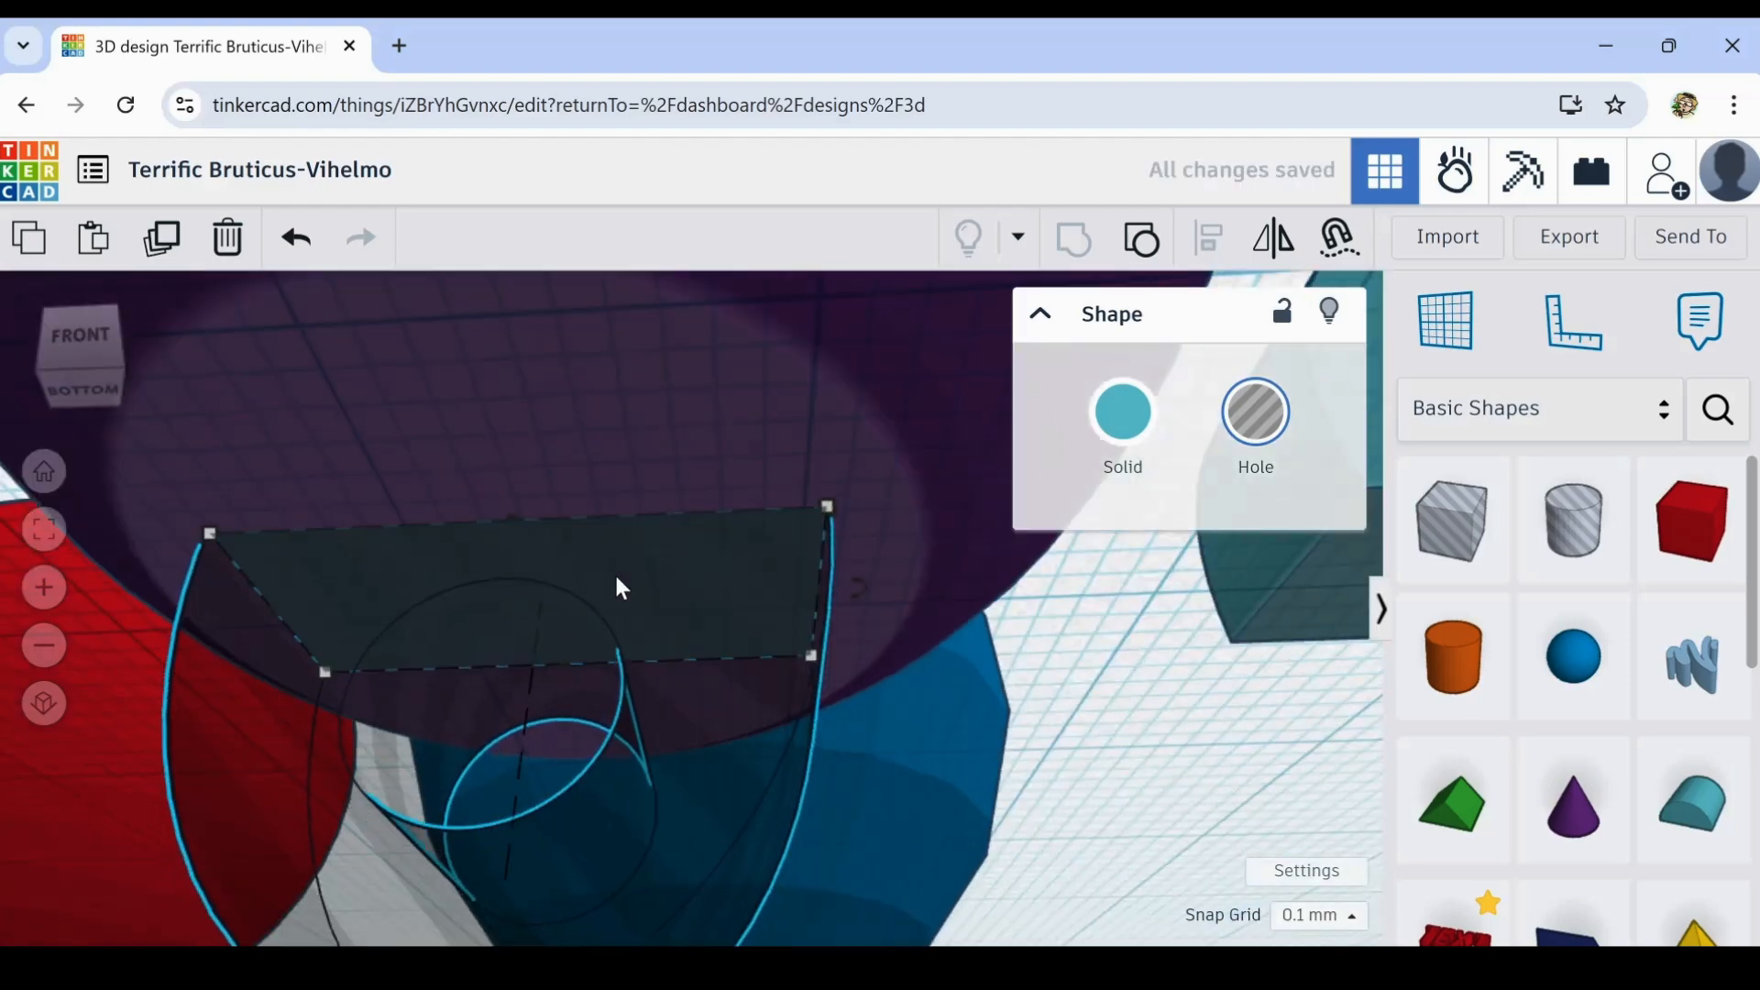
pyautogui.scroll(-3, 620, 587)
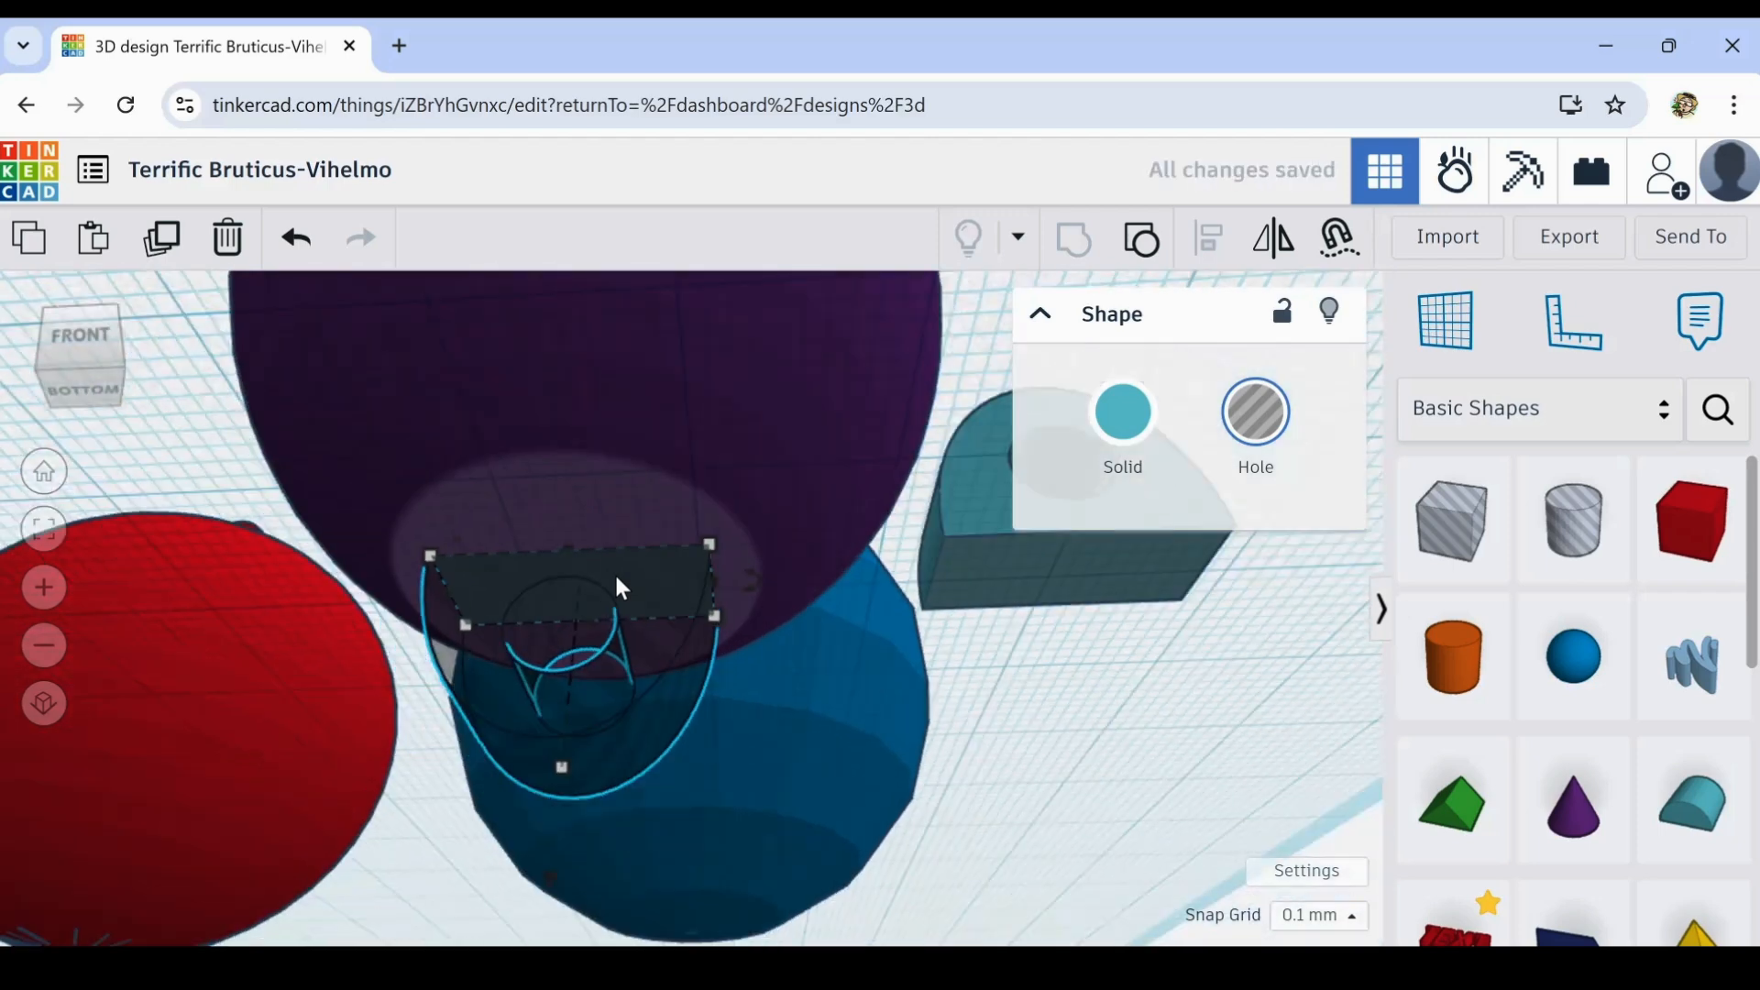
# - Try grouping the hole loop with the cone ornament, inspect the recess in its flat base and undo the grouping
pyautogui.keyDown('shift'); pyautogui.click(754, 428); pyautogui.keyUp('shift')
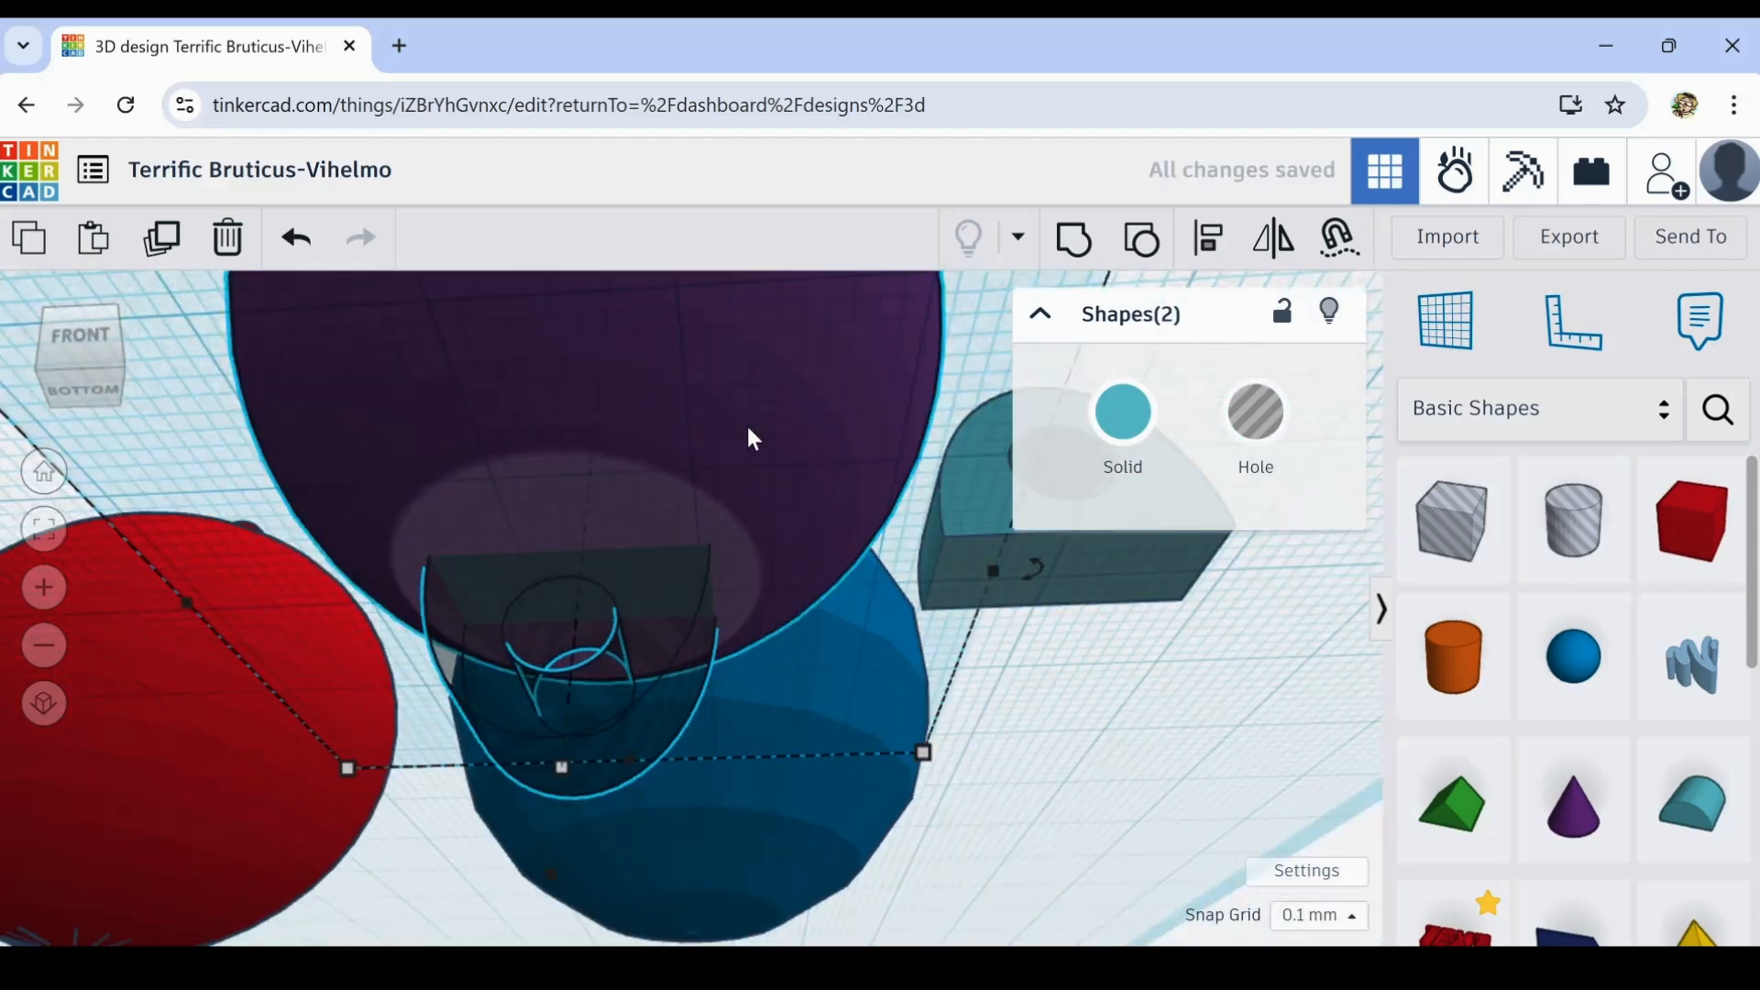
pyautogui.click(1071, 242)
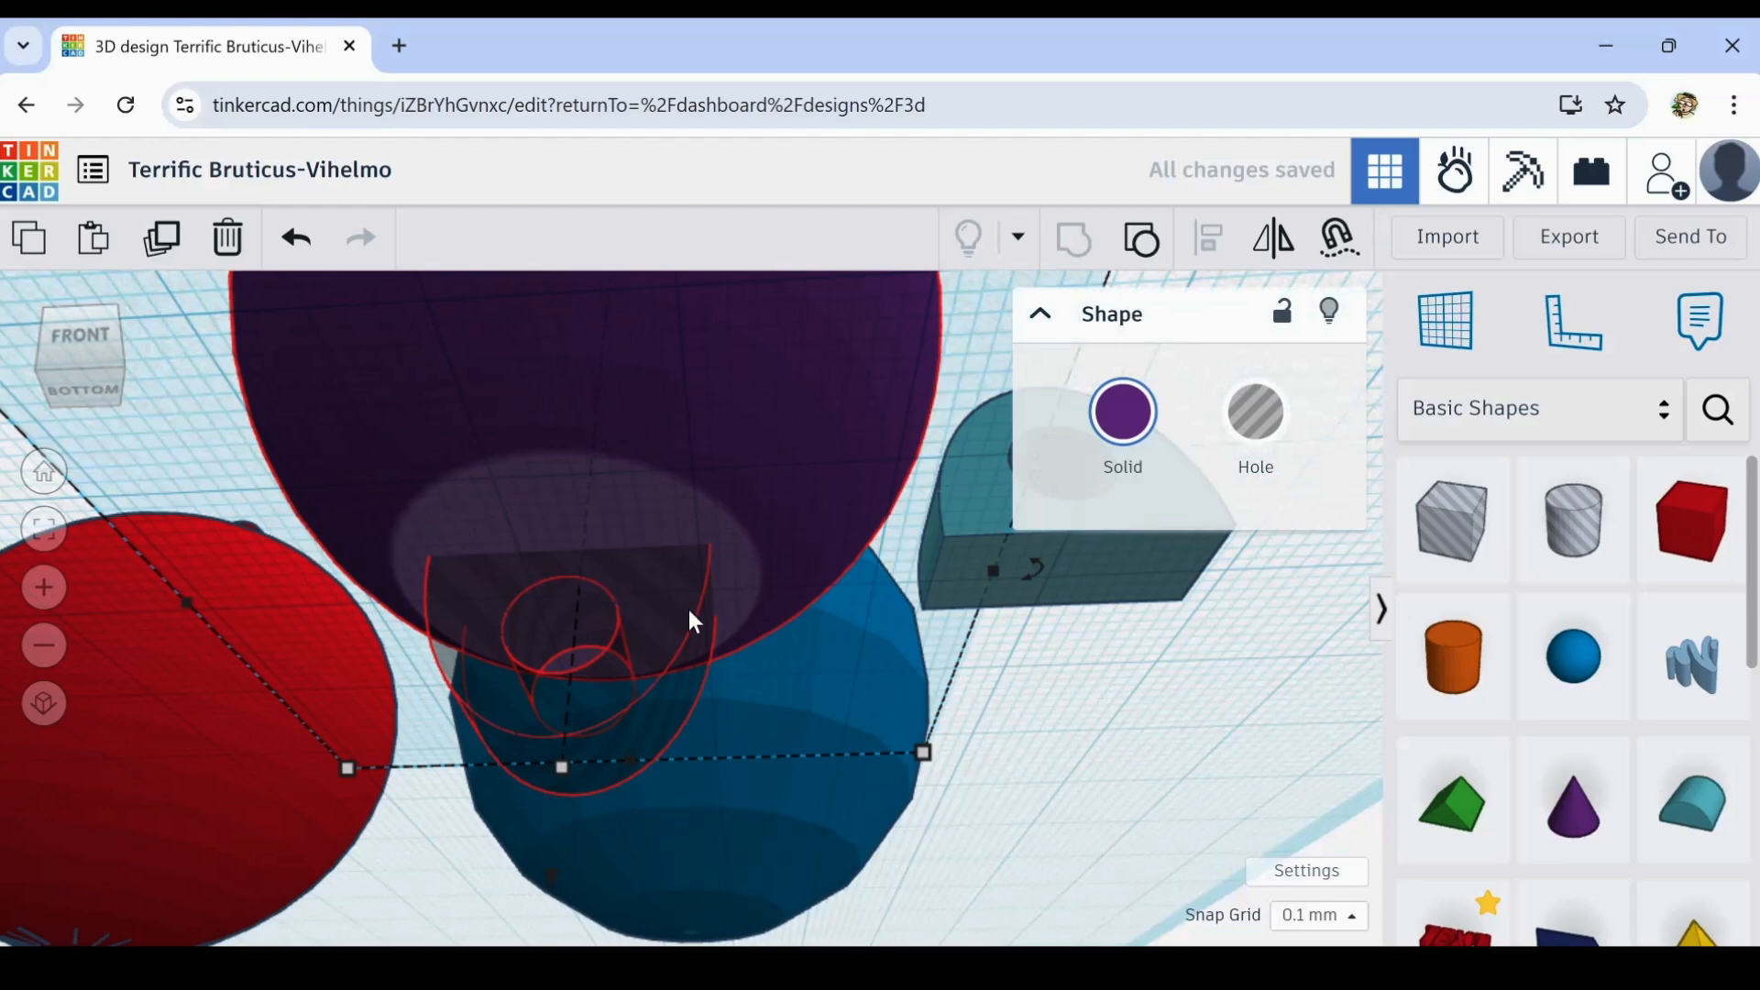
pyautogui.moveTo(667, 608); pyautogui.dragTo(581, 574, button='right')
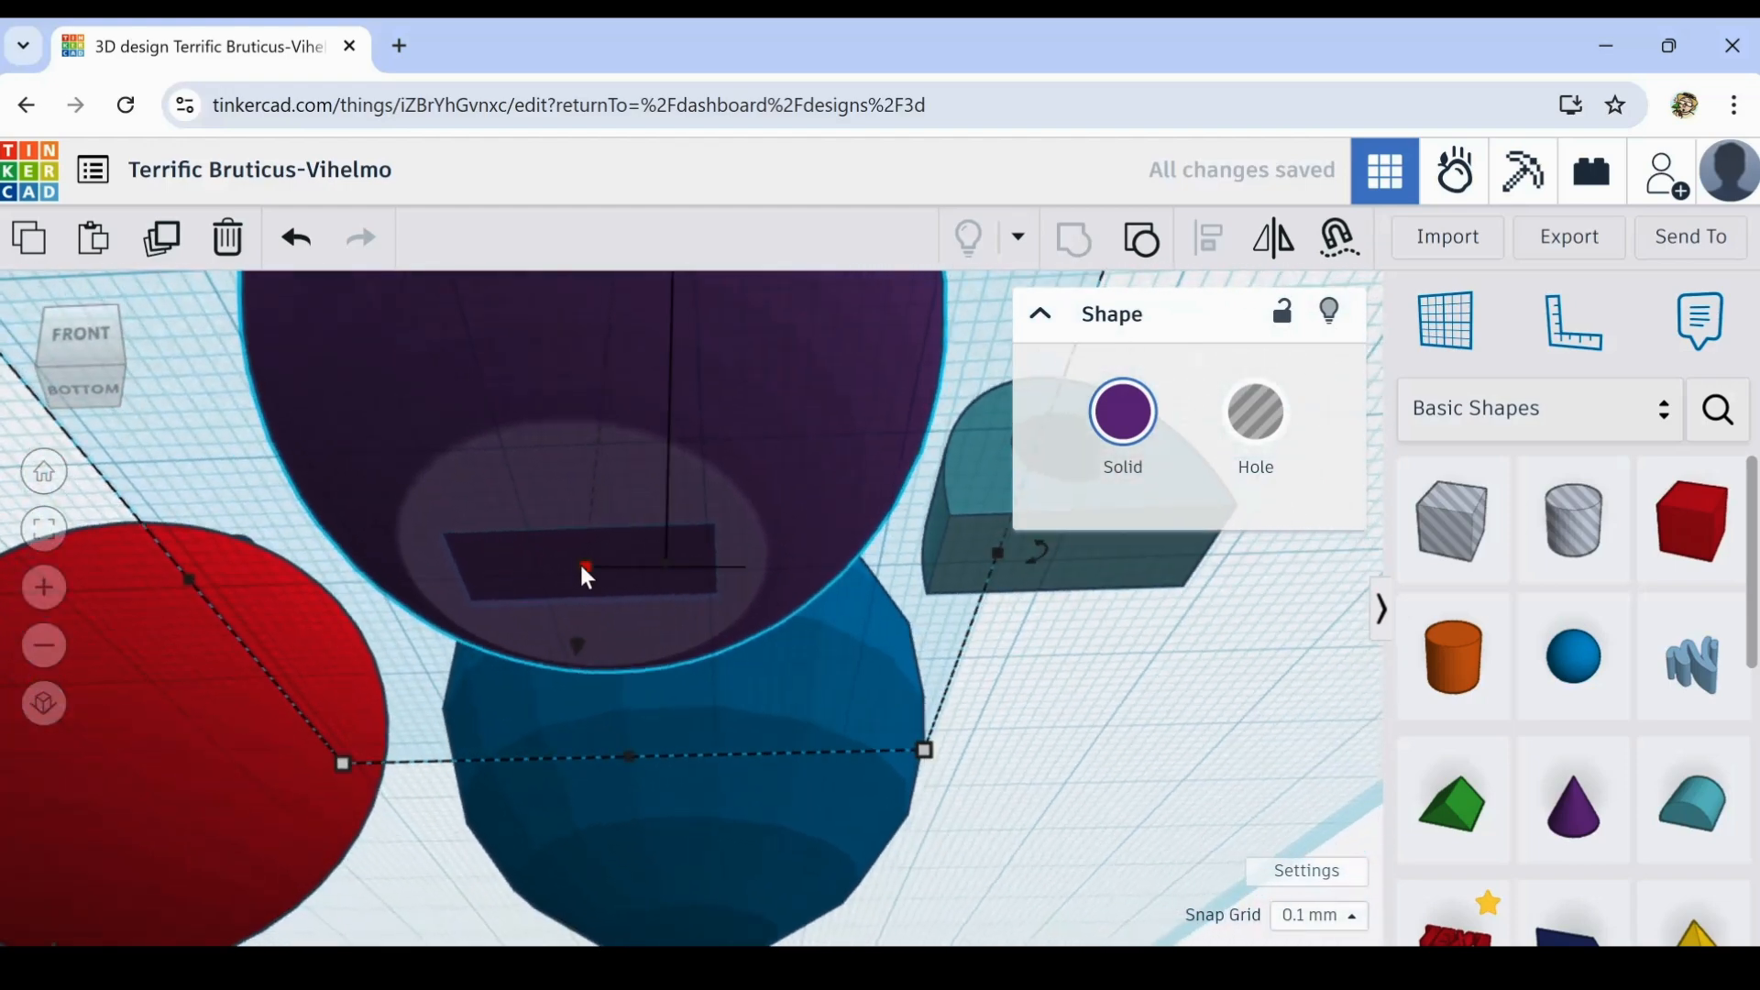
pyautogui.scroll(3, 586, 580)
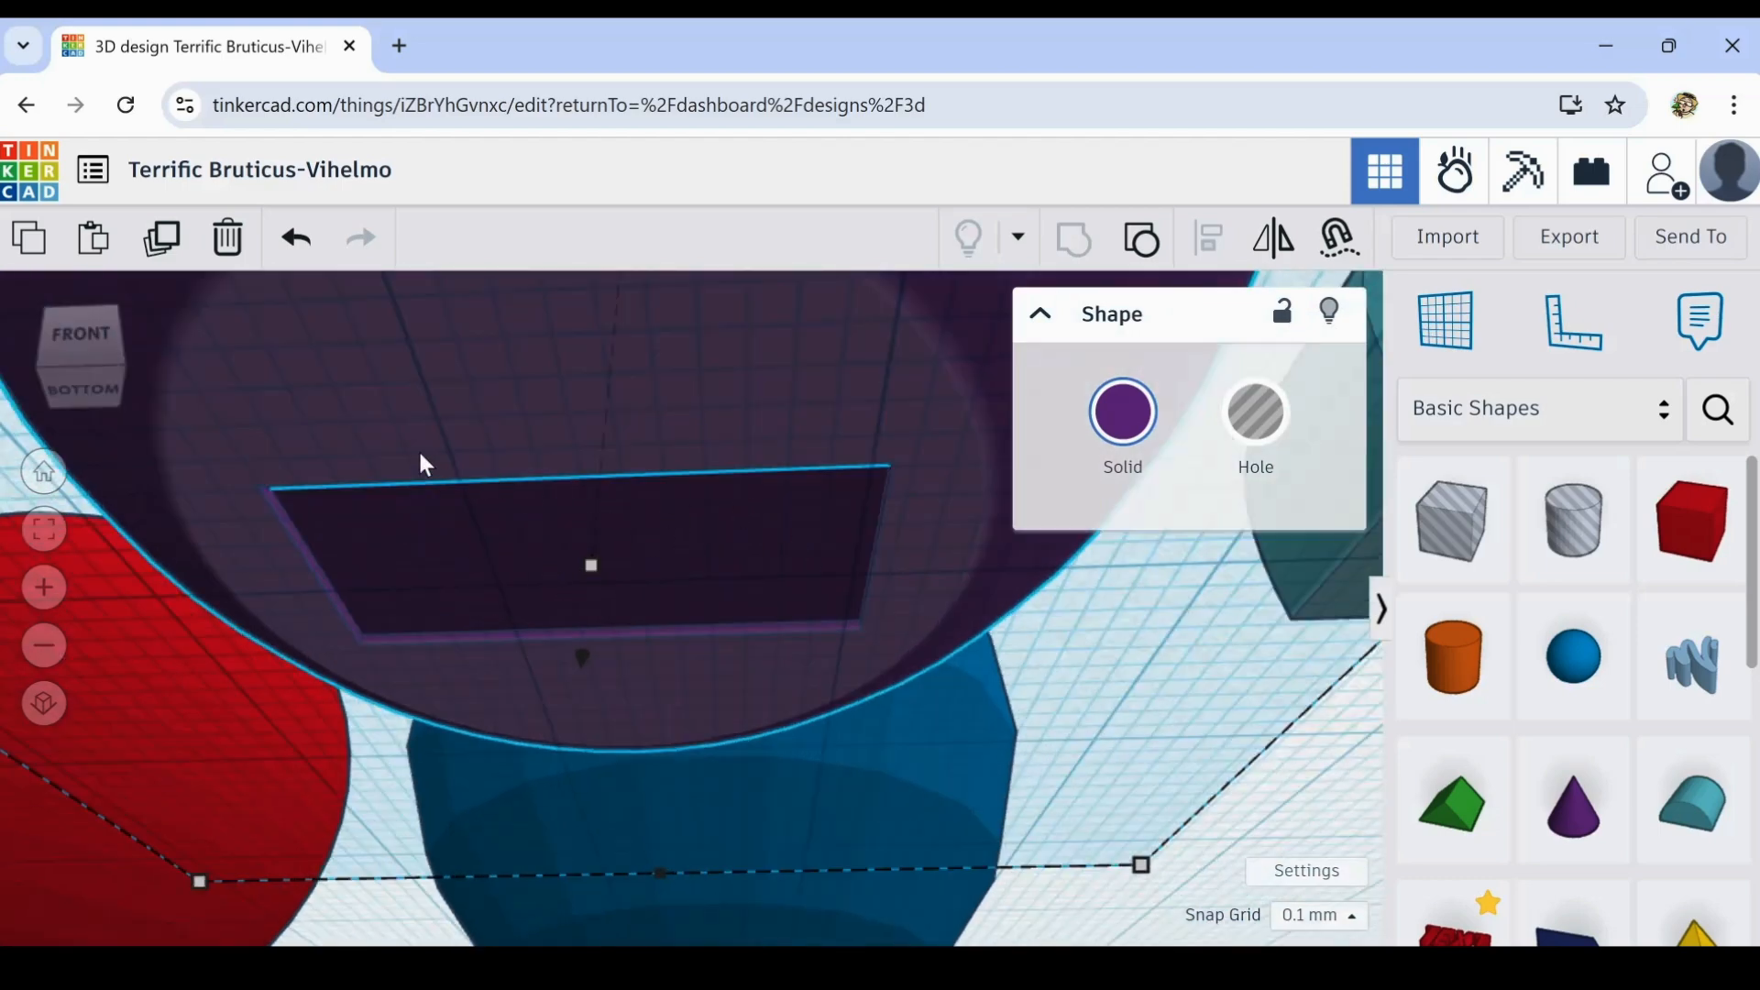
pyautogui.click(297, 243)
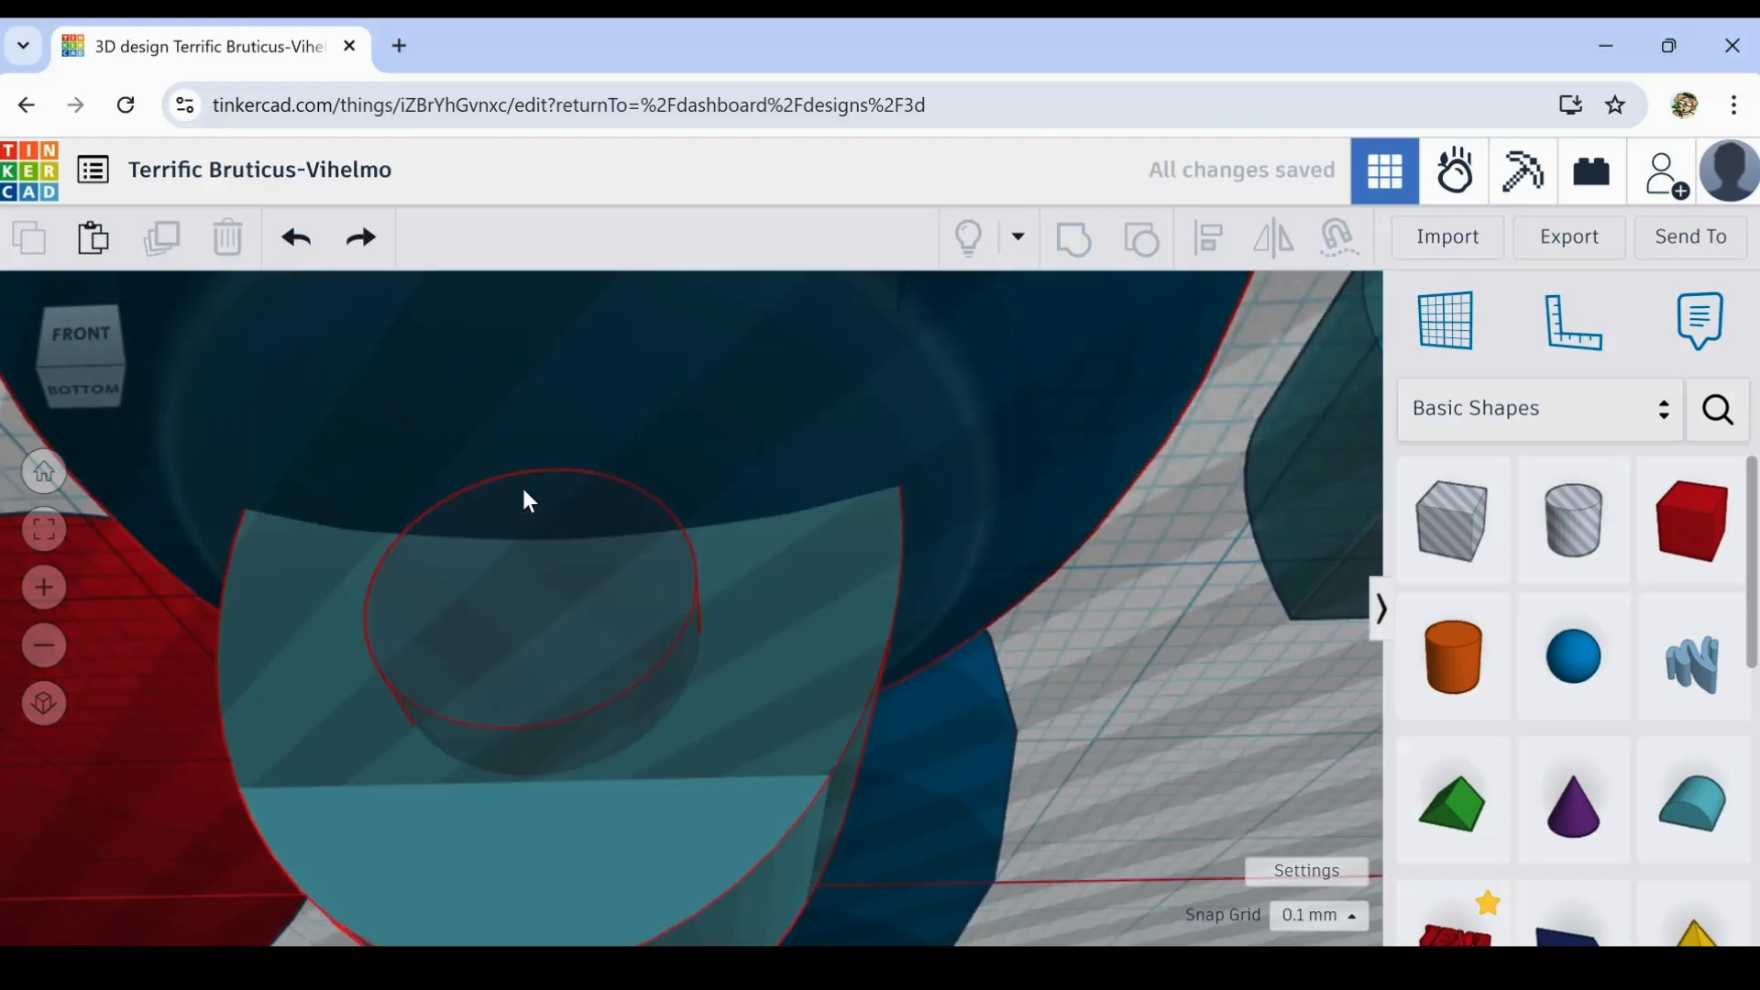
# - Group the hole loop with the purple cone ornament to cut a shallow slot in its flat base, and inspect the slot
pyautogui.scroll(-5, 1120, 709)
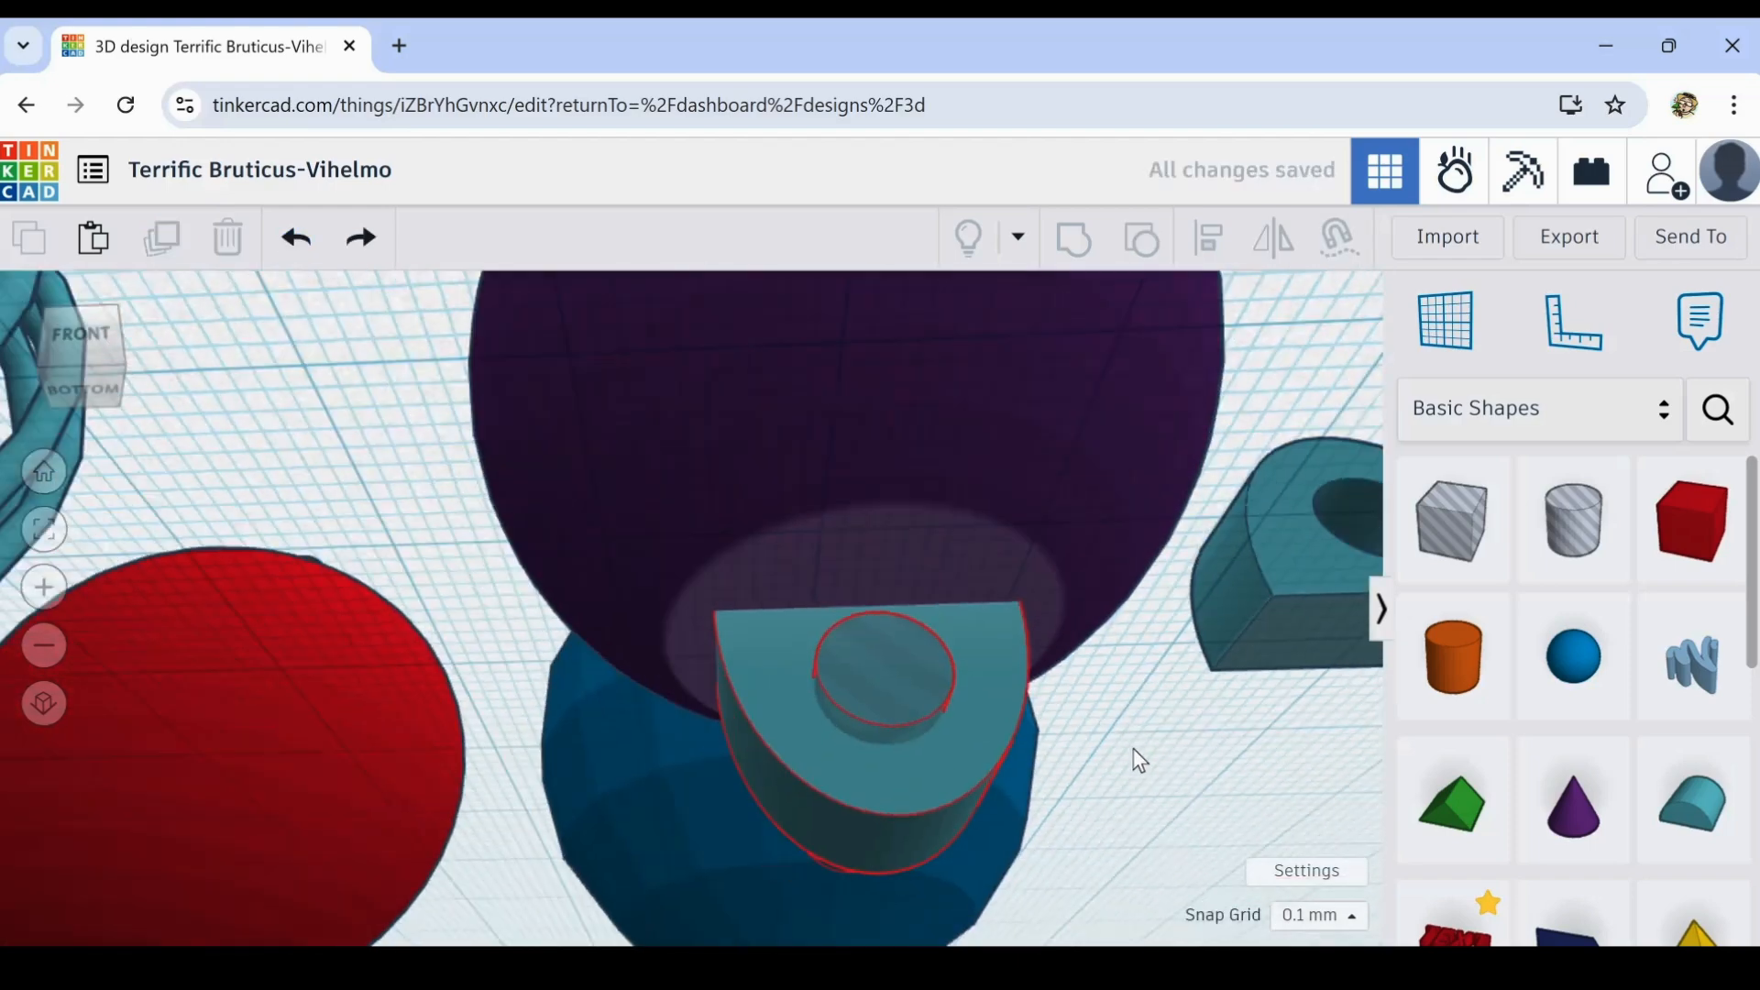
pyautogui.moveTo(1133, 749); pyautogui.dragTo(1058, 779, button='right')
pyautogui.moveTo(1178, 773); pyautogui.dragTo(1089, 742, button='right')
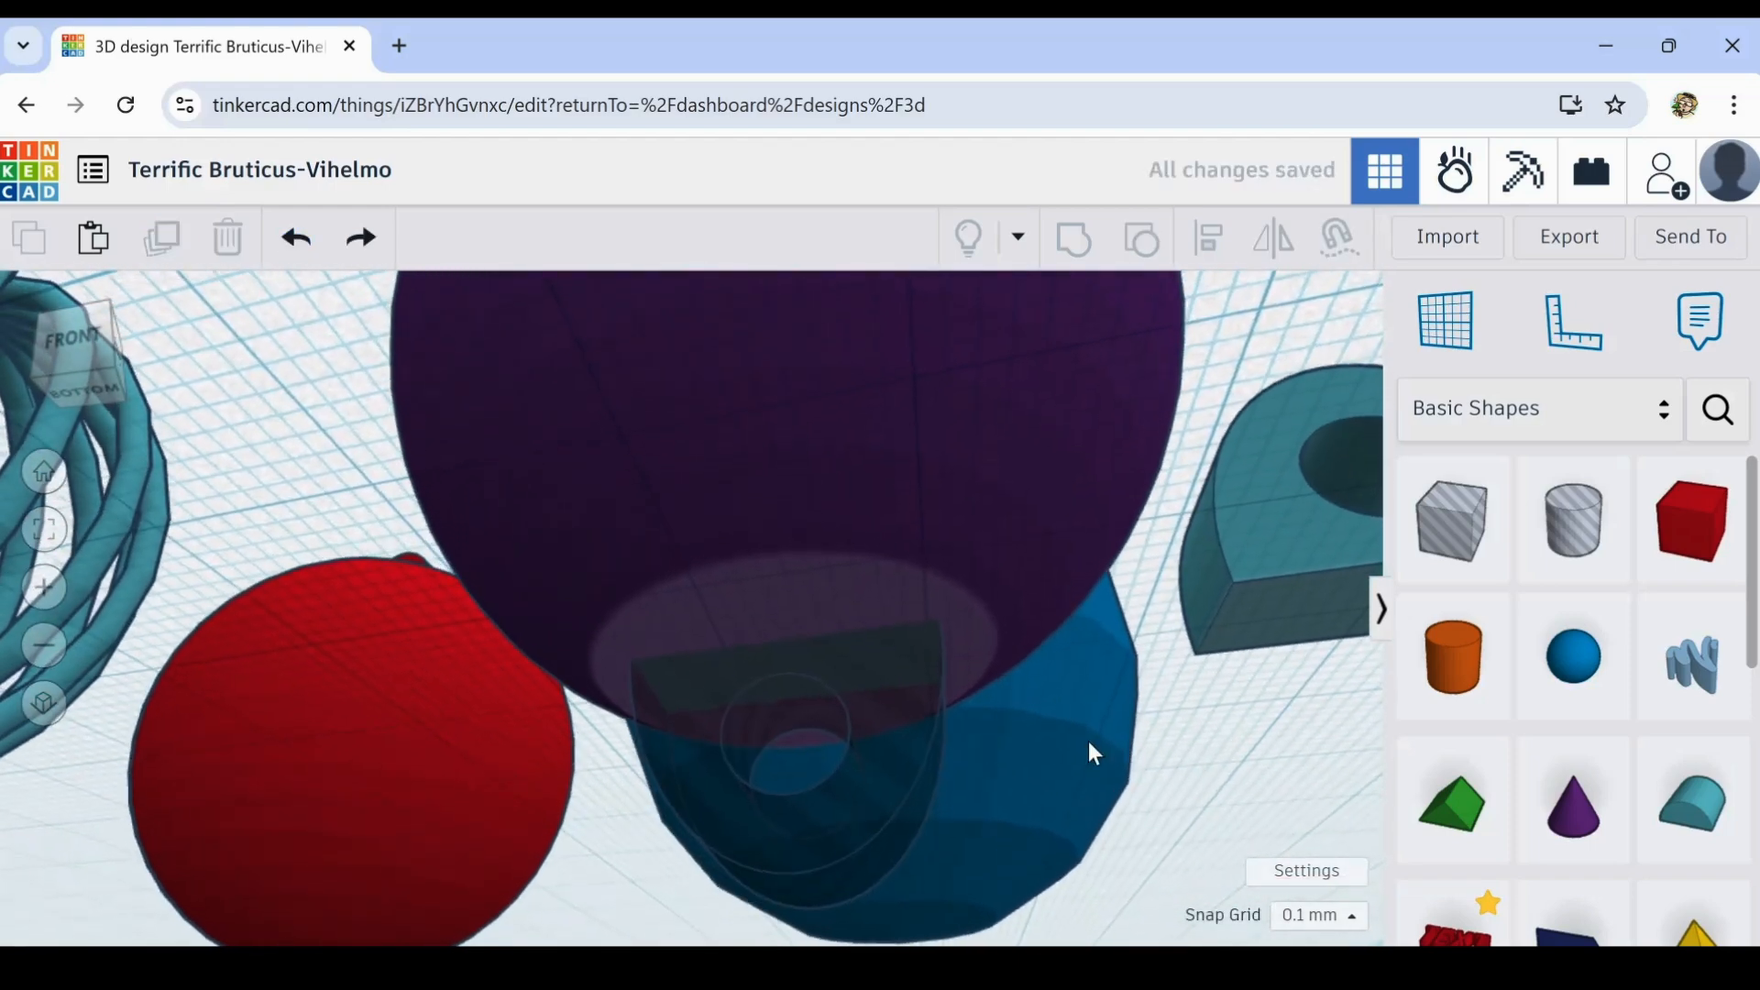
pyautogui.click(898, 707)
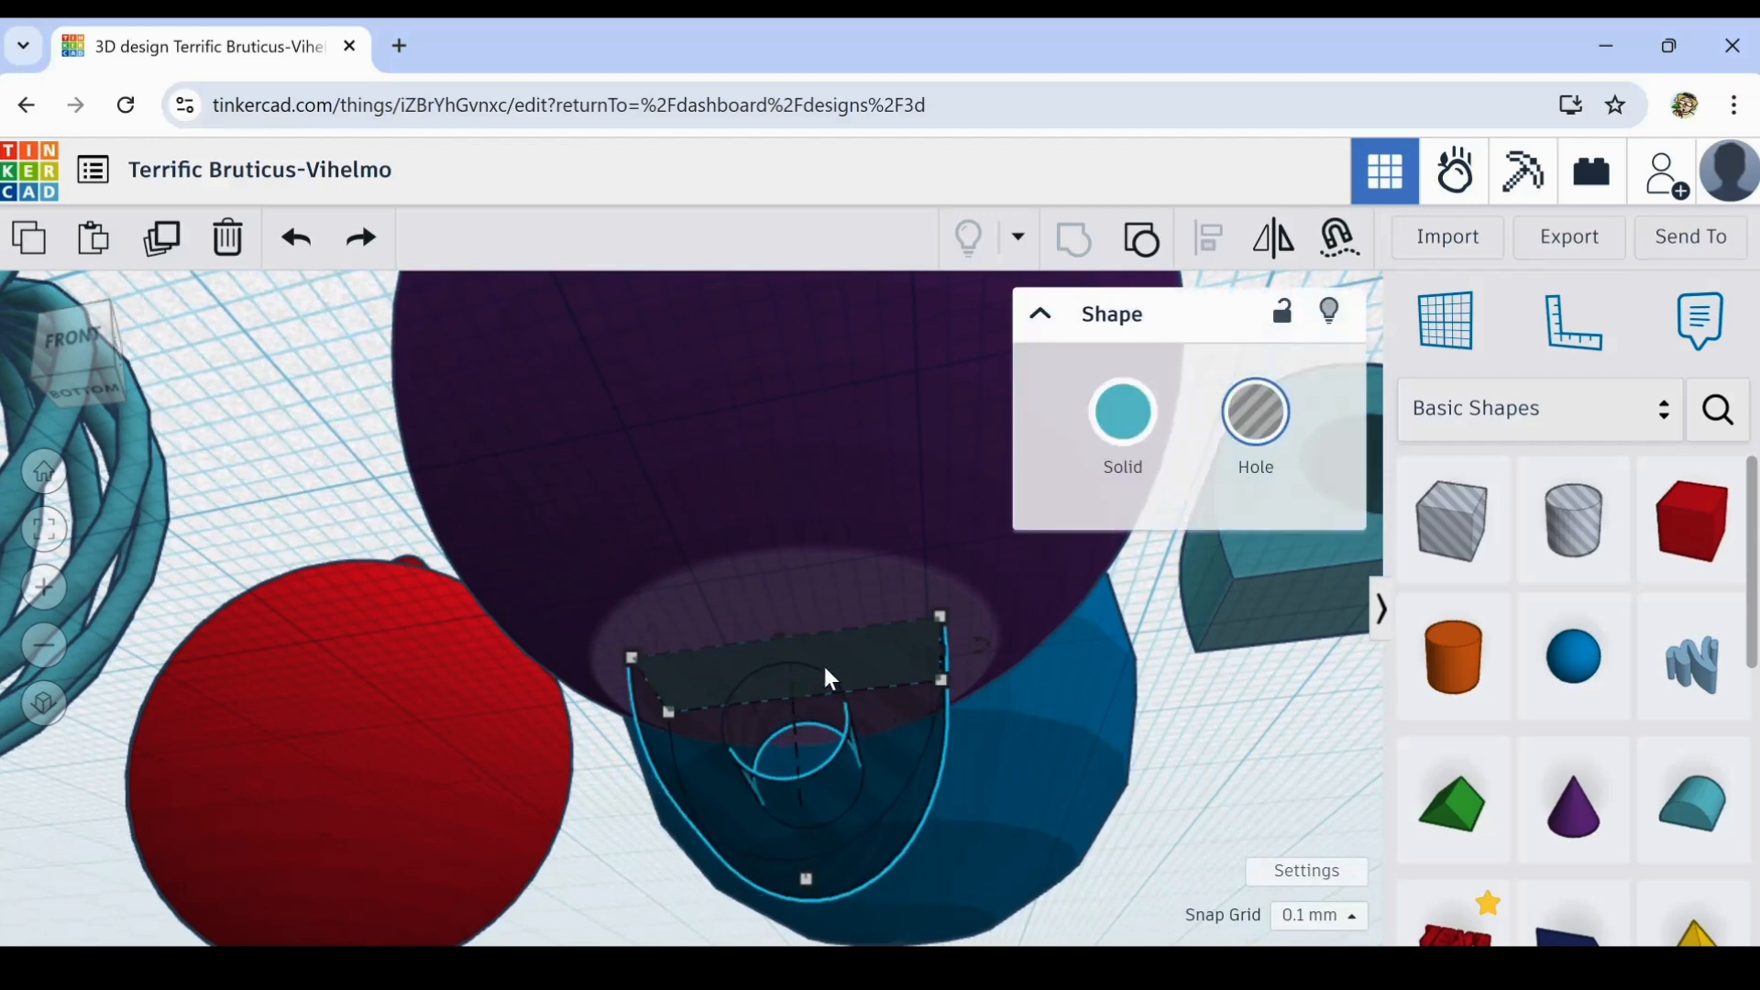
pyautogui.keyDown('shift'); pyautogui.click(642, 514); pyautogui.keyUp('shift')
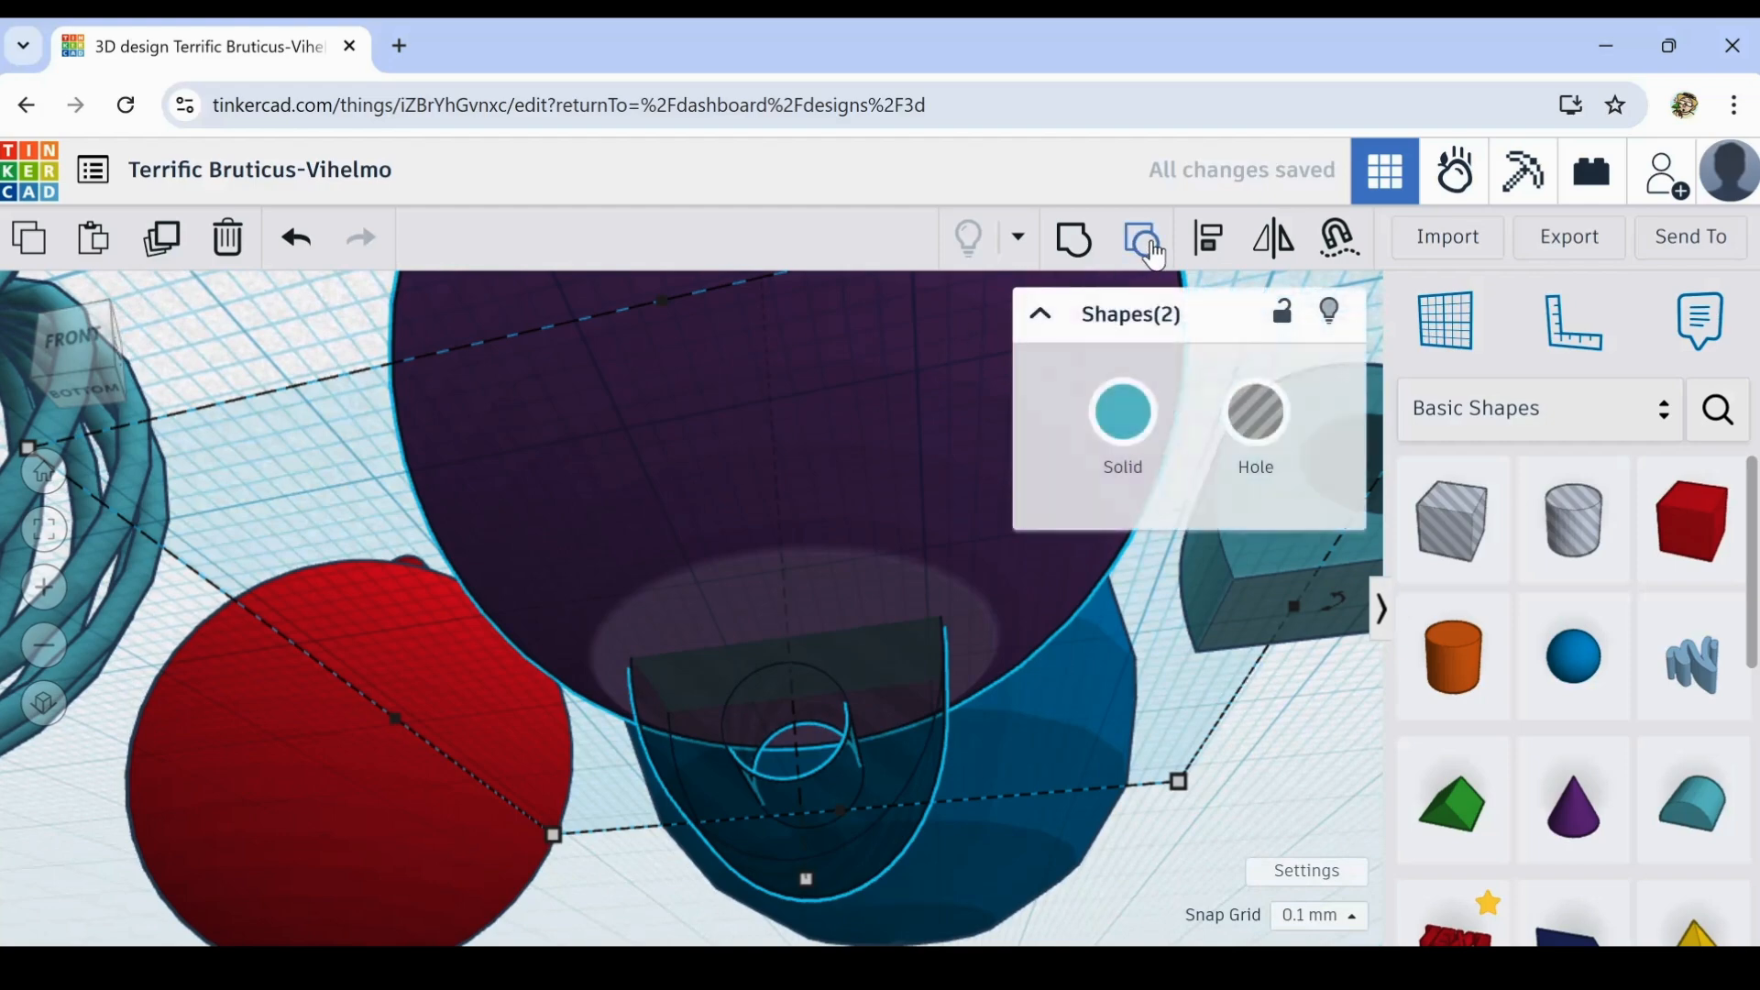
pyautogui.click(1074, 240)
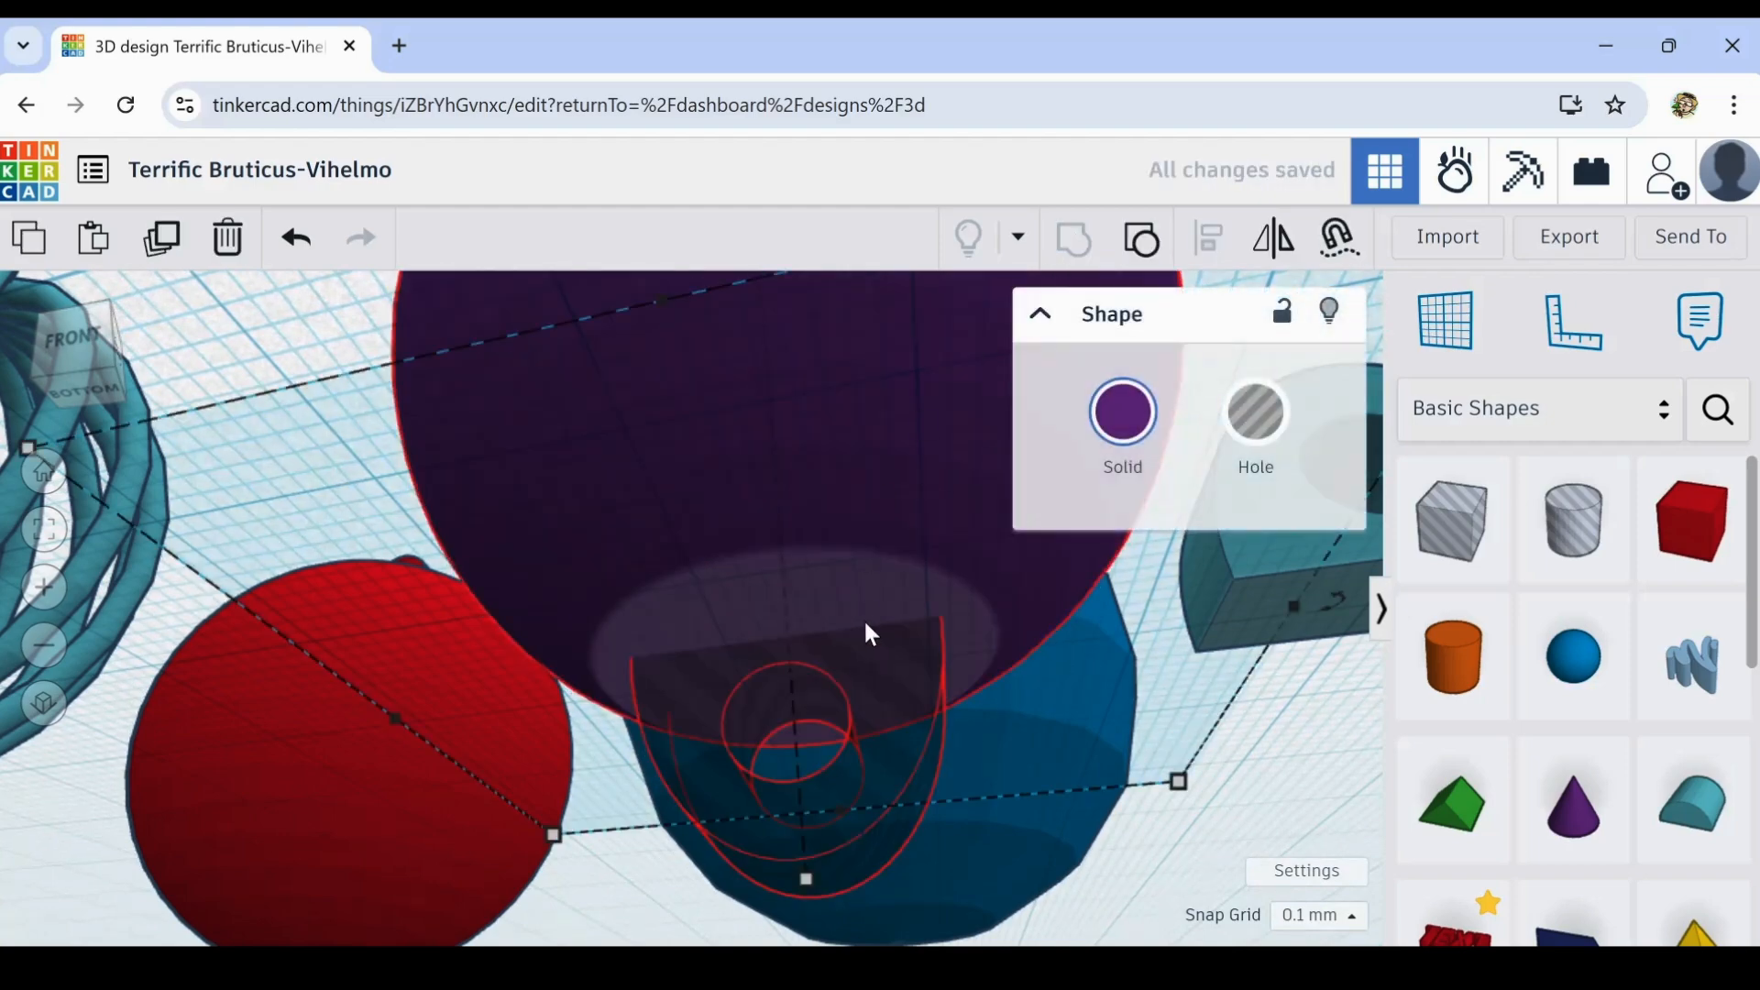
pyautogui.moveTo(925, 663); pyautogui.dragTo(880, 540, button='right')
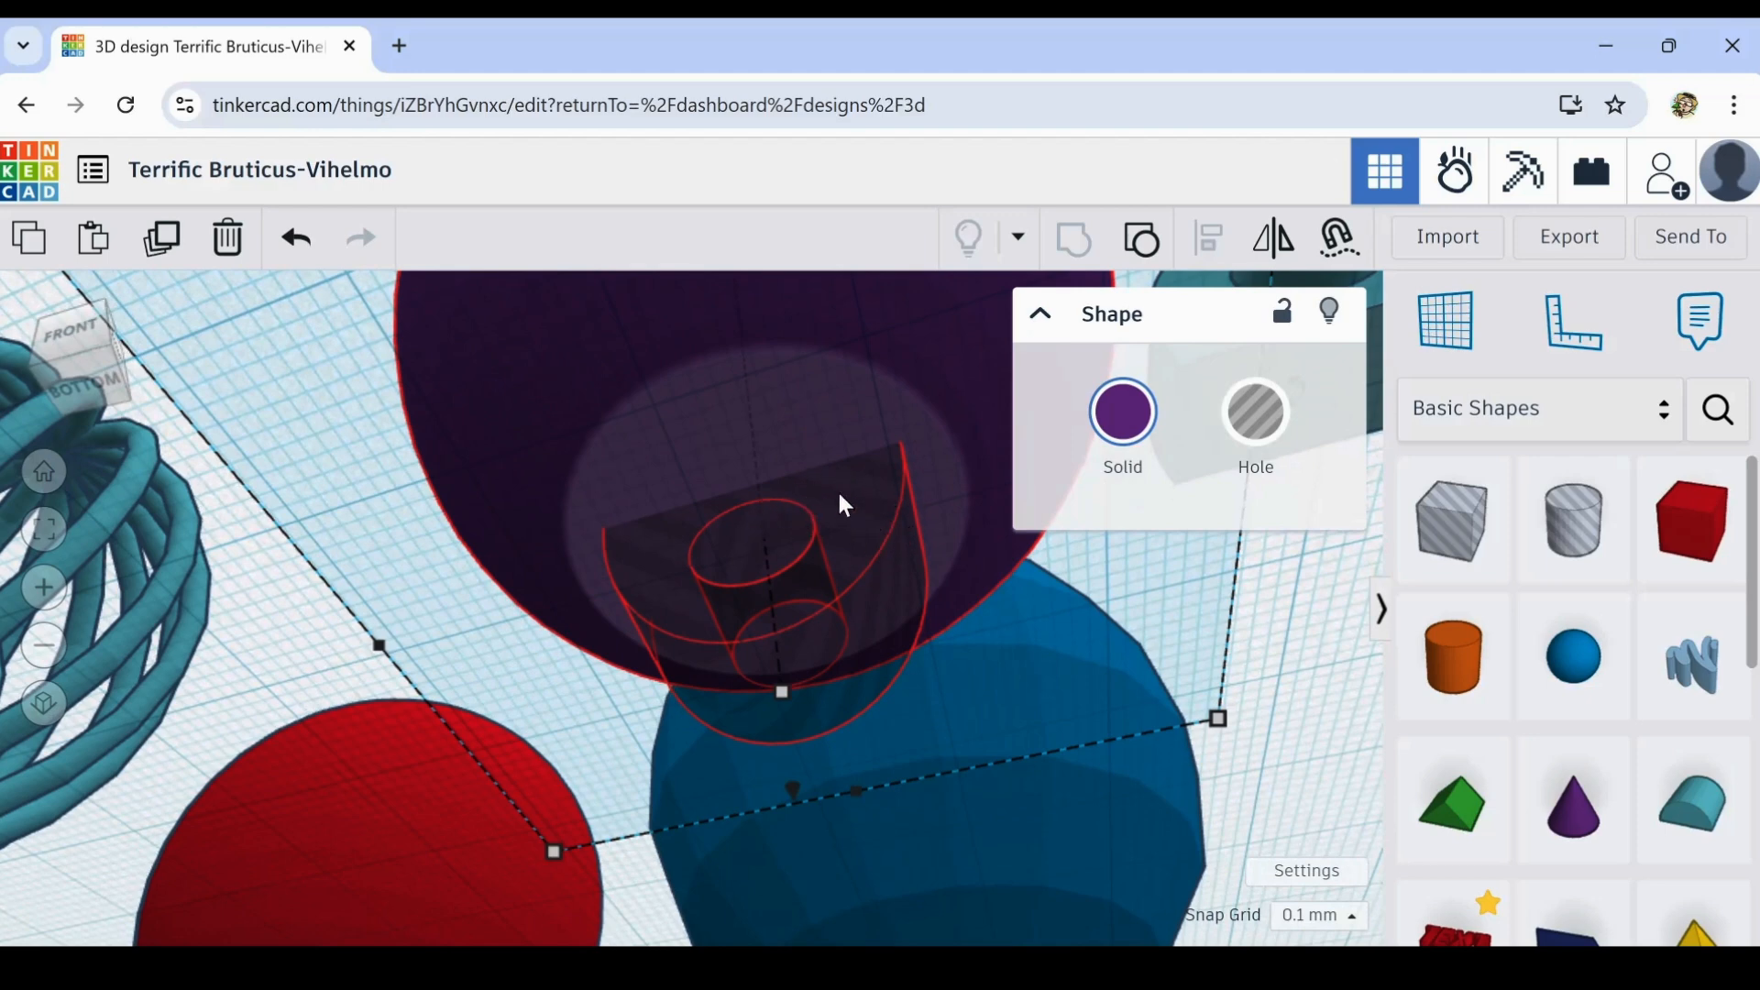
pyautogui.moveTo(875, 504); pyautogui.dragTo(848, 581, button='right')
pyautogui.scroll(3, 839, 616)
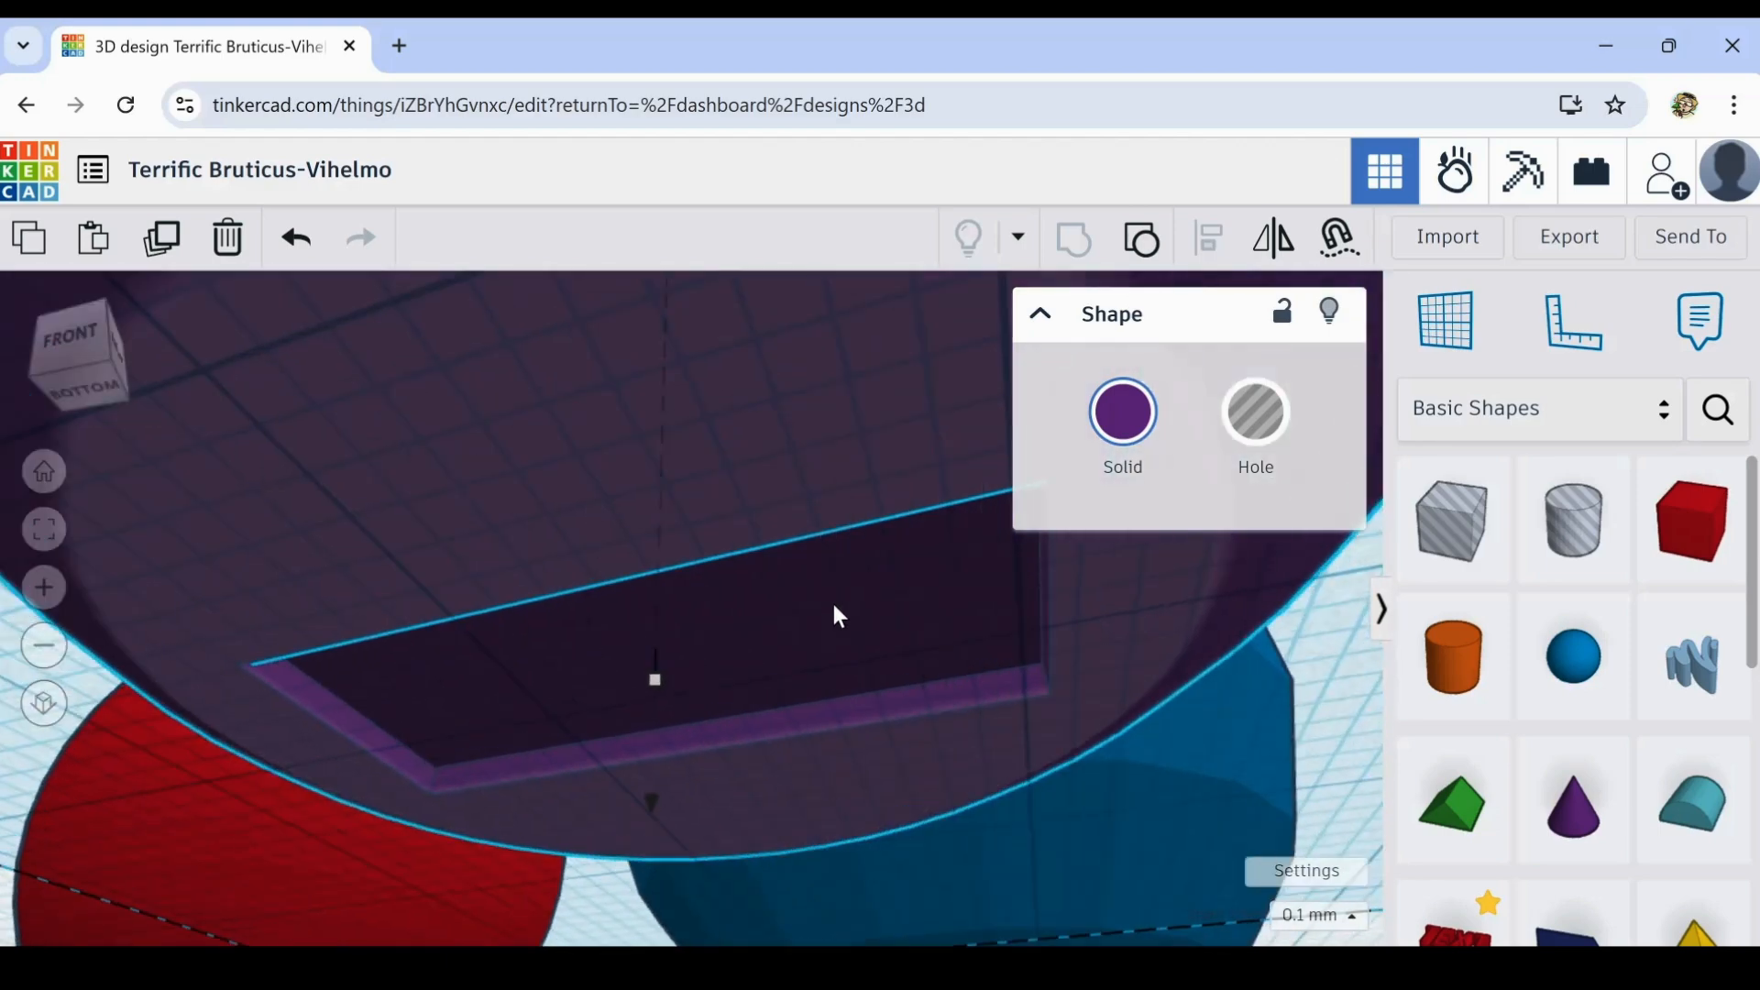
pyautogui.scroll(-5, 839, 616)
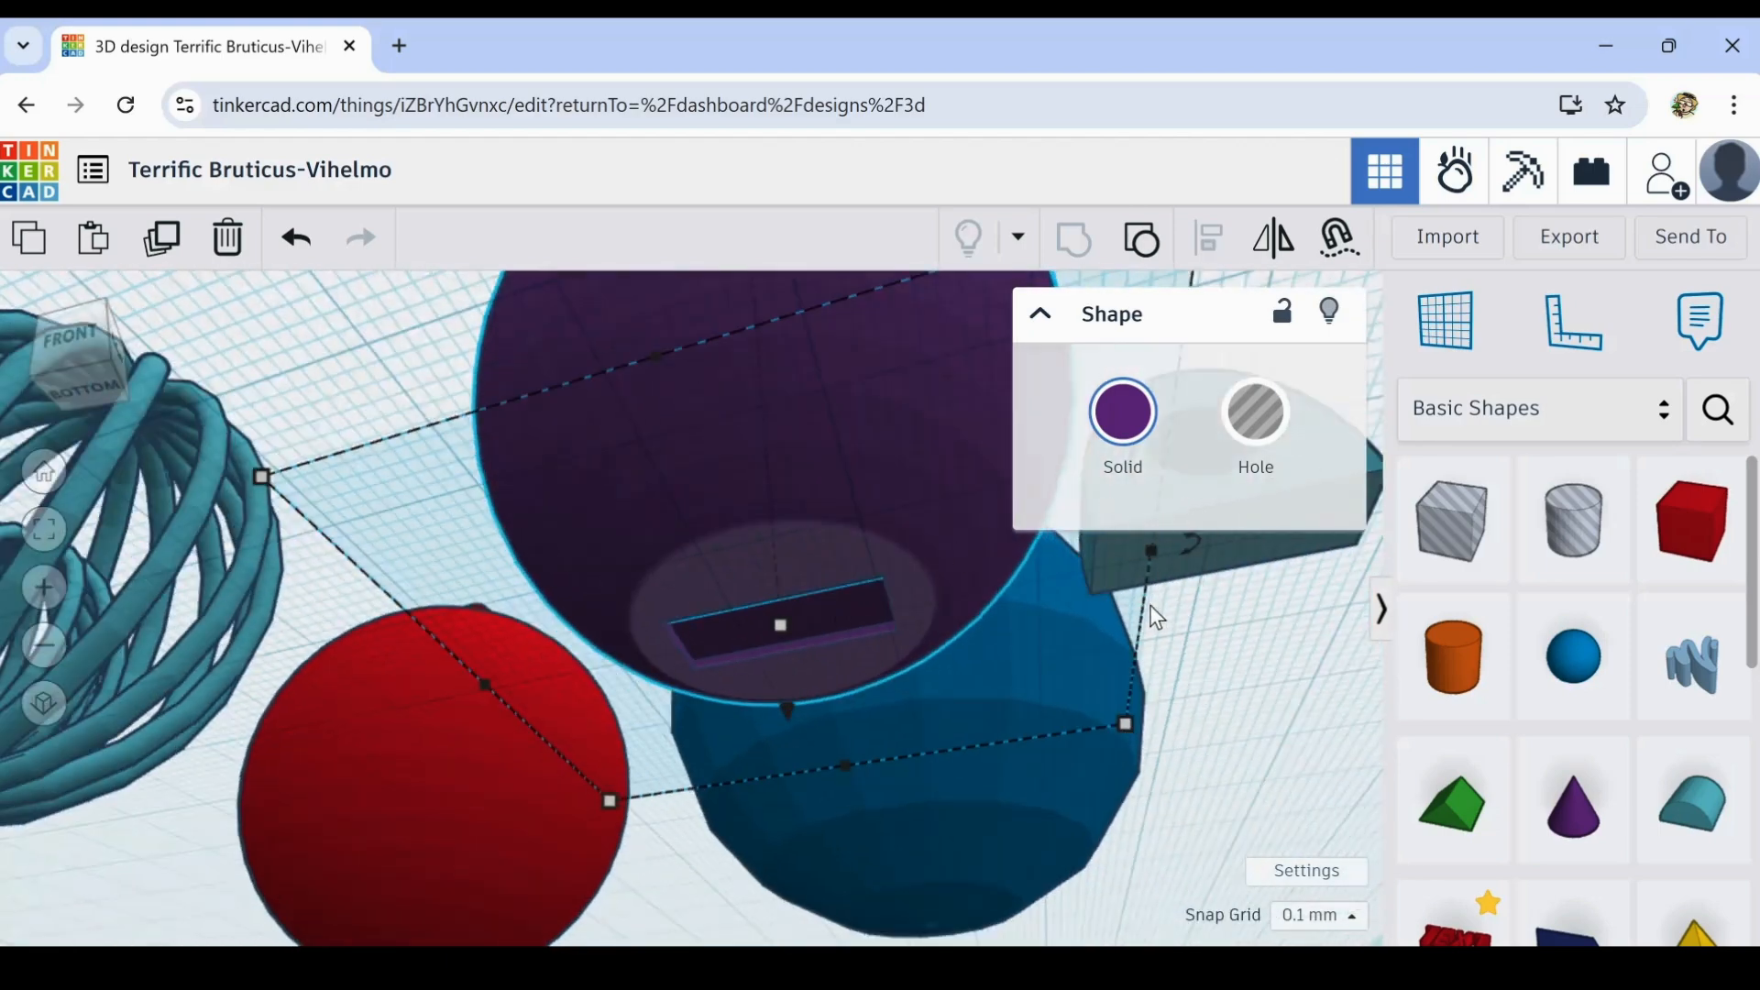
# - Examine the slot in the purple cone ornament's base beside its separate hanging loop, and review all four ornaments on the workplane
pyautogui.moveTo(1212, 692); pyautogui.dragTo(1016, 646, button='right')
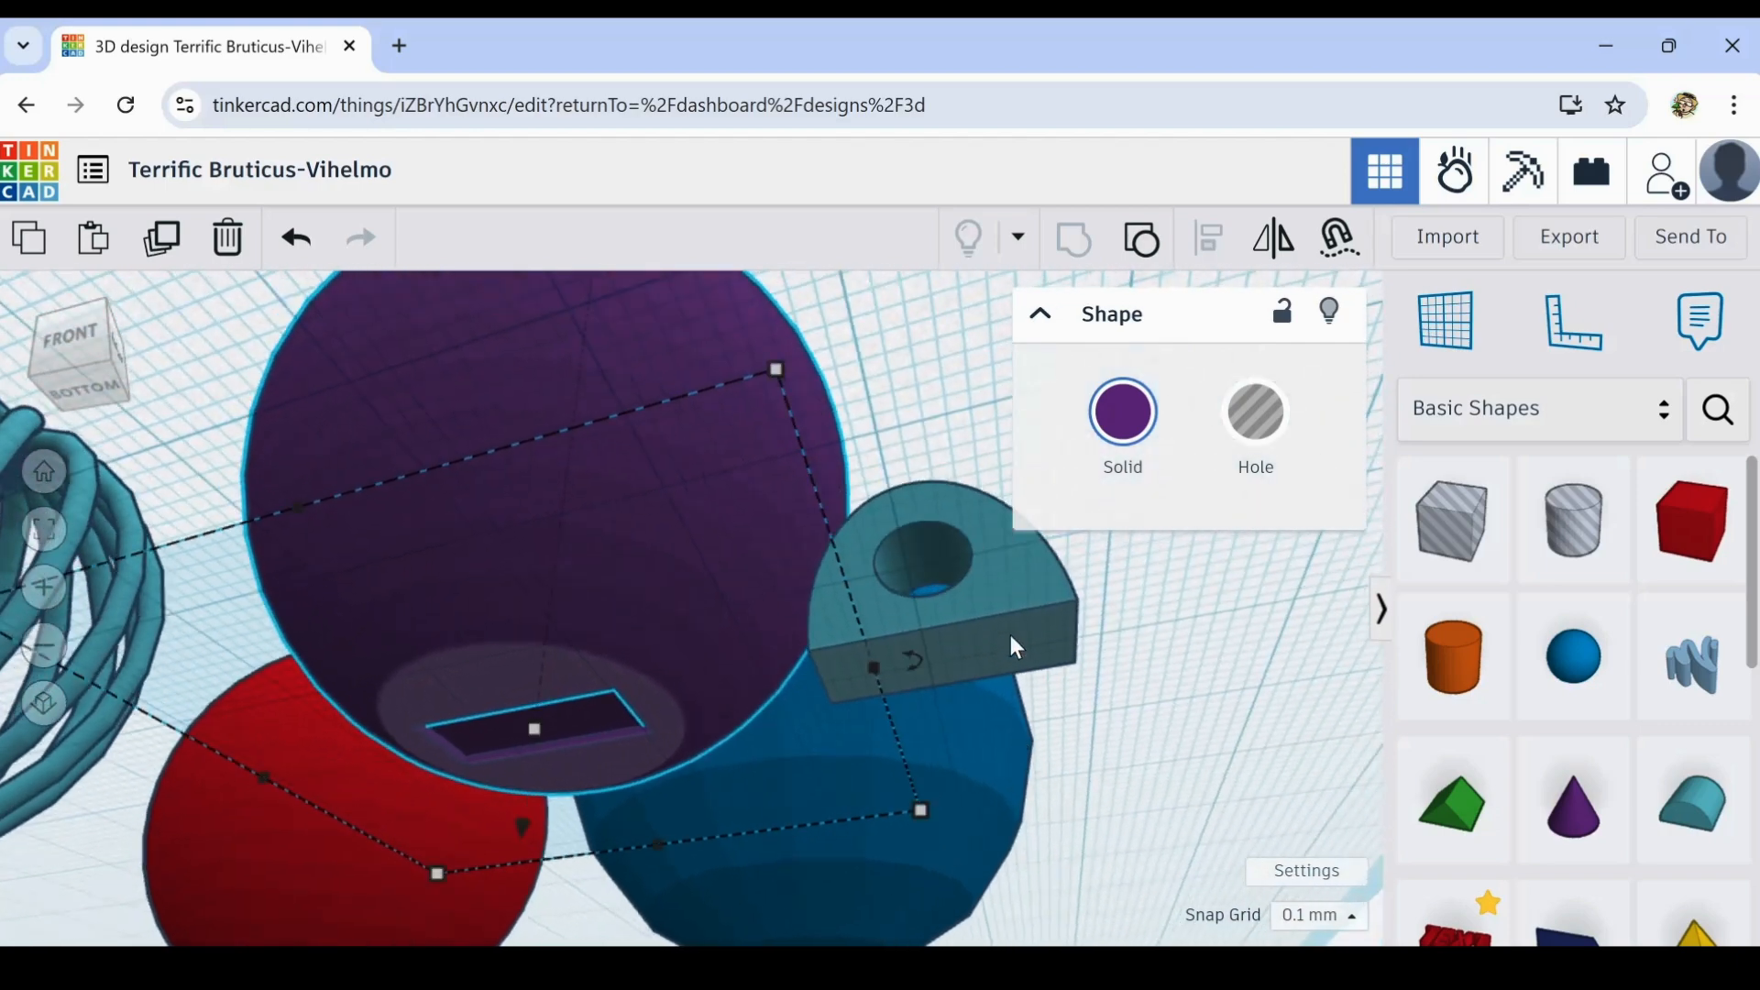
pyautogui.scroll(-5, 836, 680)
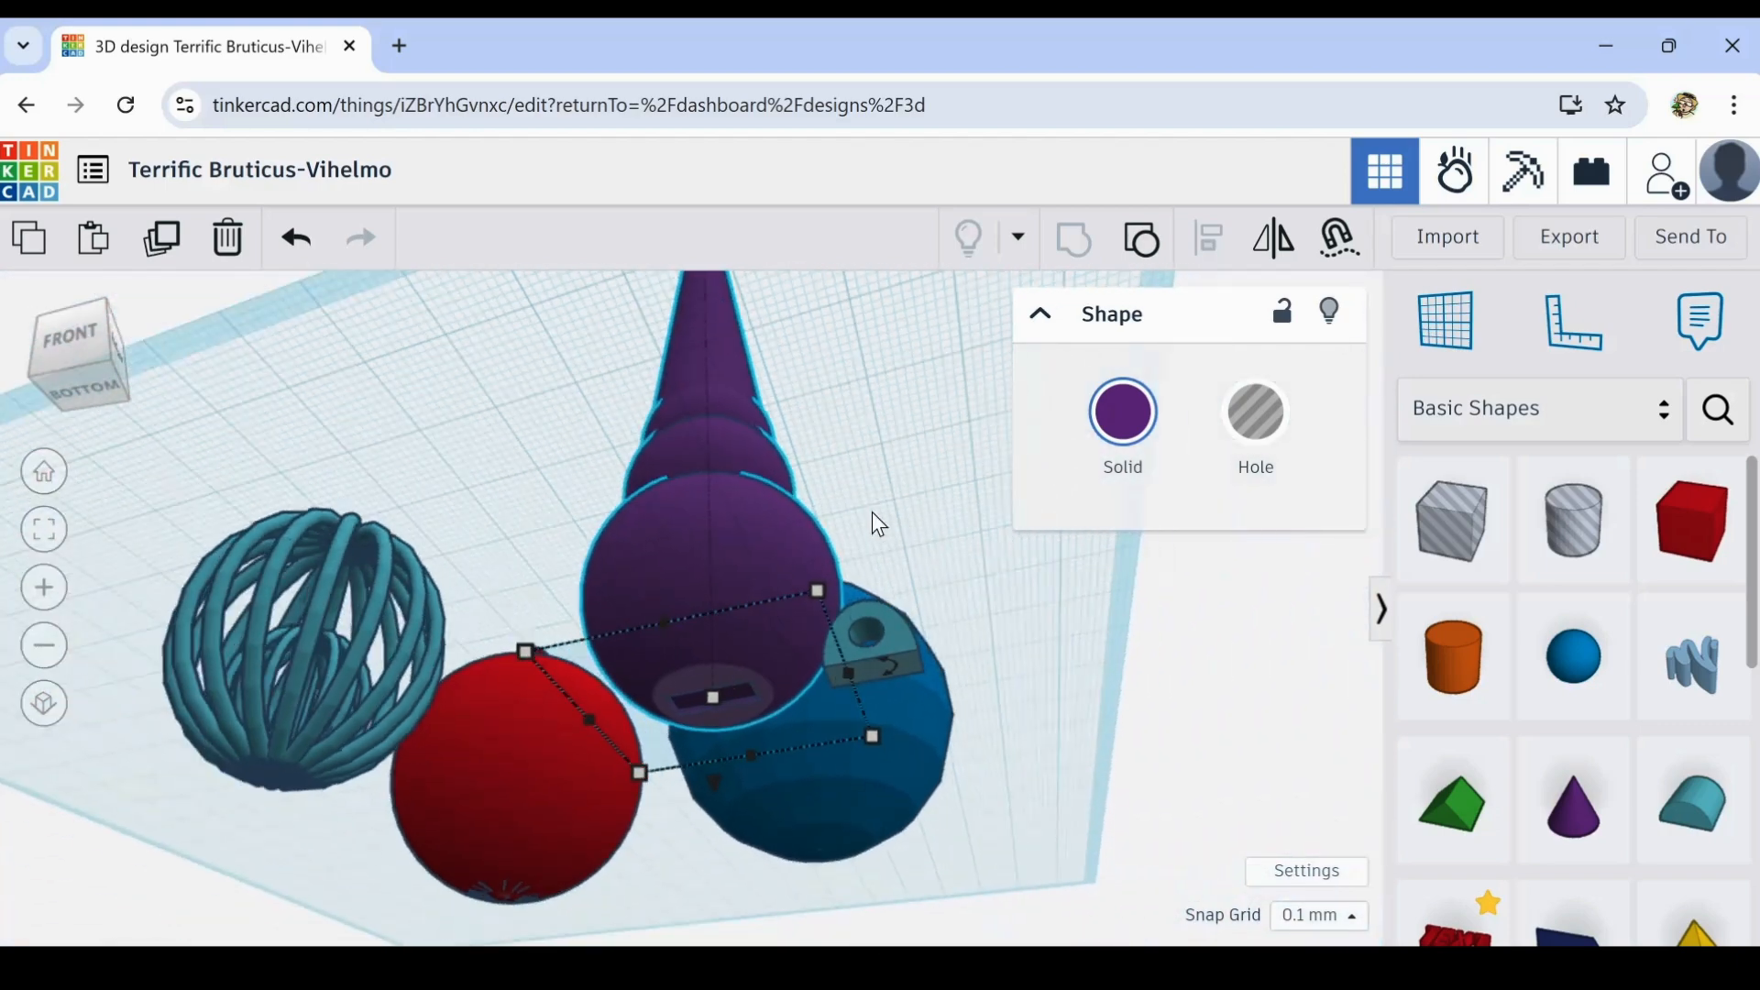
pyautogui.moveTo(872, 513); pyautogui.dragTo(883, 601, button='right')
pyautogui.scroll(-4, 887, 609)
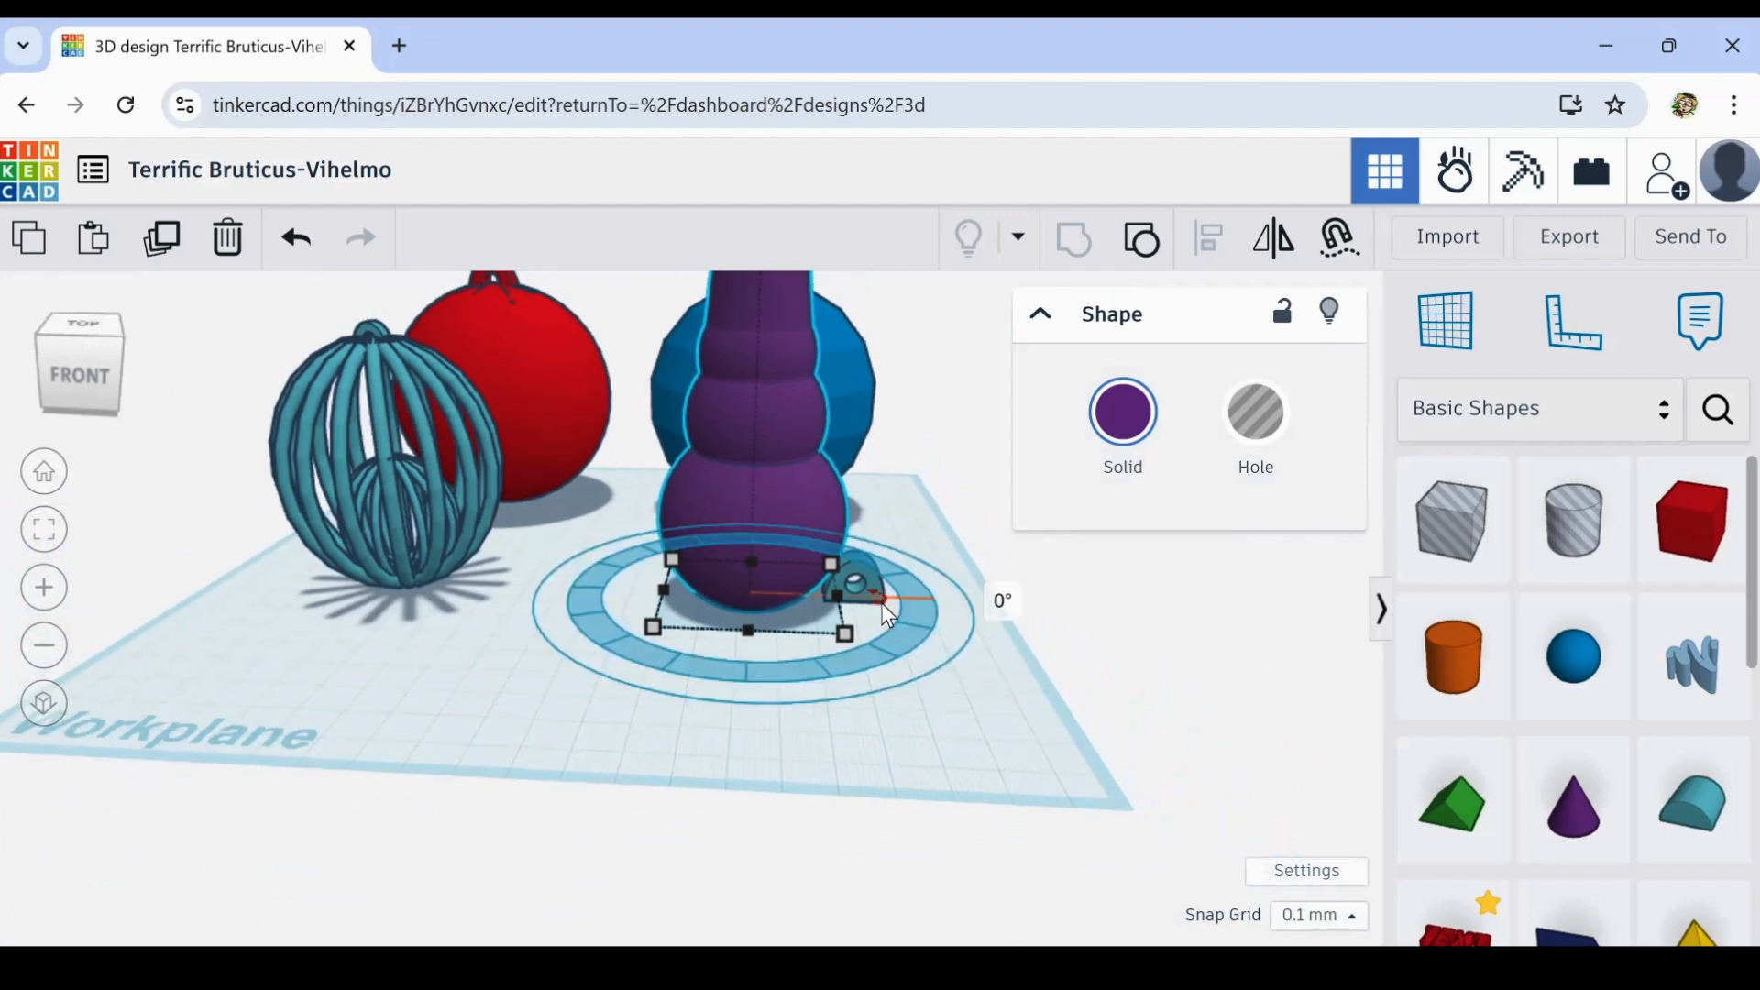
pyautogui.scroll(5, 950, 672)
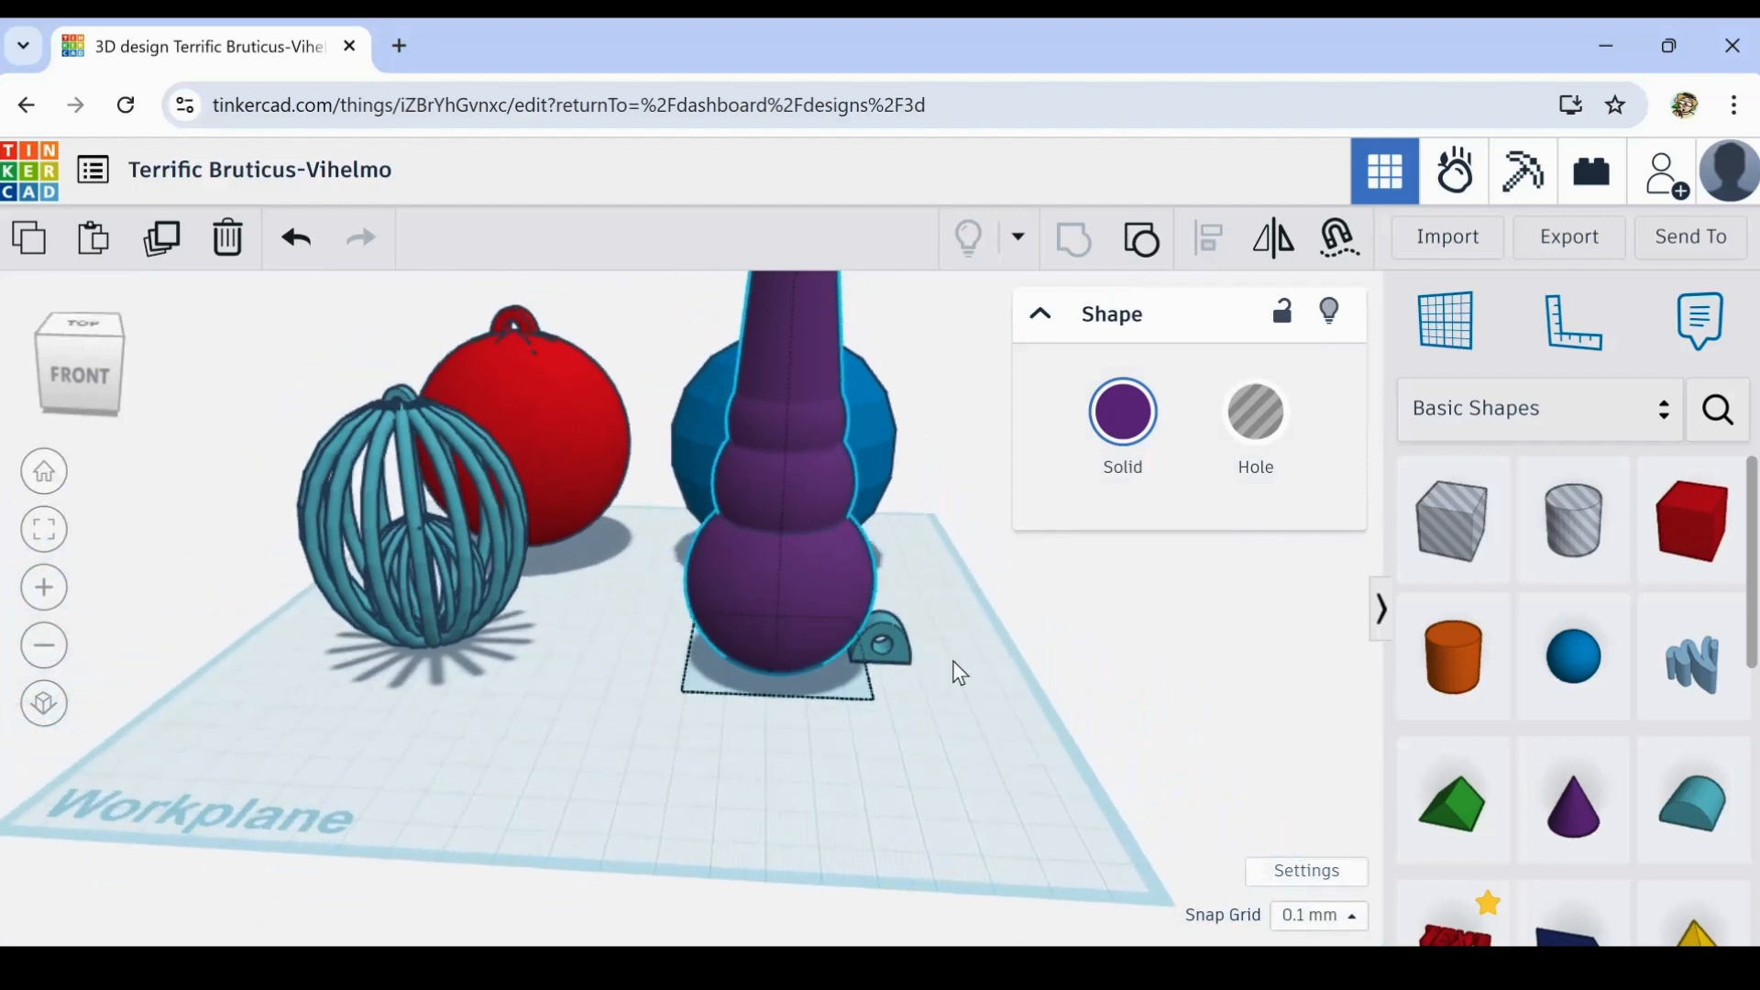
pyautogui.moveTo(1137, 758)
pyautogui.mouseDown(button='right')
pyautogui.moveTo(1049, 704)
pyautogui.moveTo(1139, 763)
pyautogui.mouseUp(button='right')
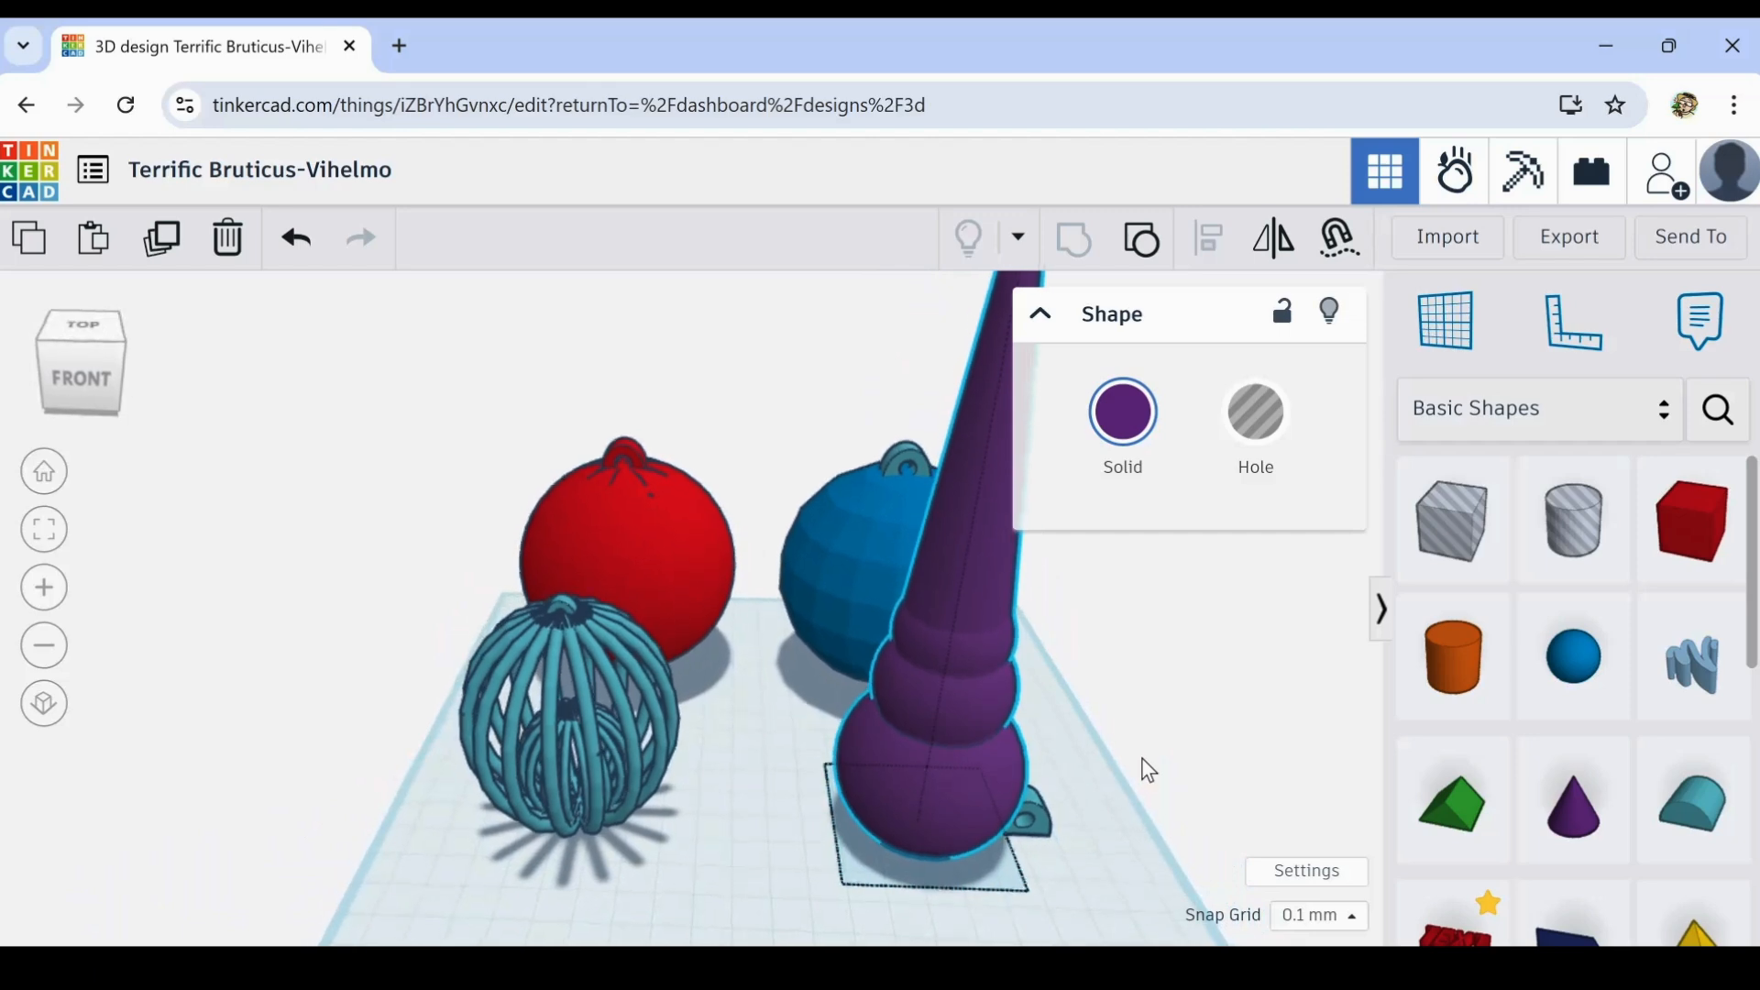
pyautogui.moveTo(1136, 711); pyautogui.dragTo(954, 684, button='middle')
pyautogui.moveTo(952, 684); pyautogui.dragTo(930, 747, button='right')
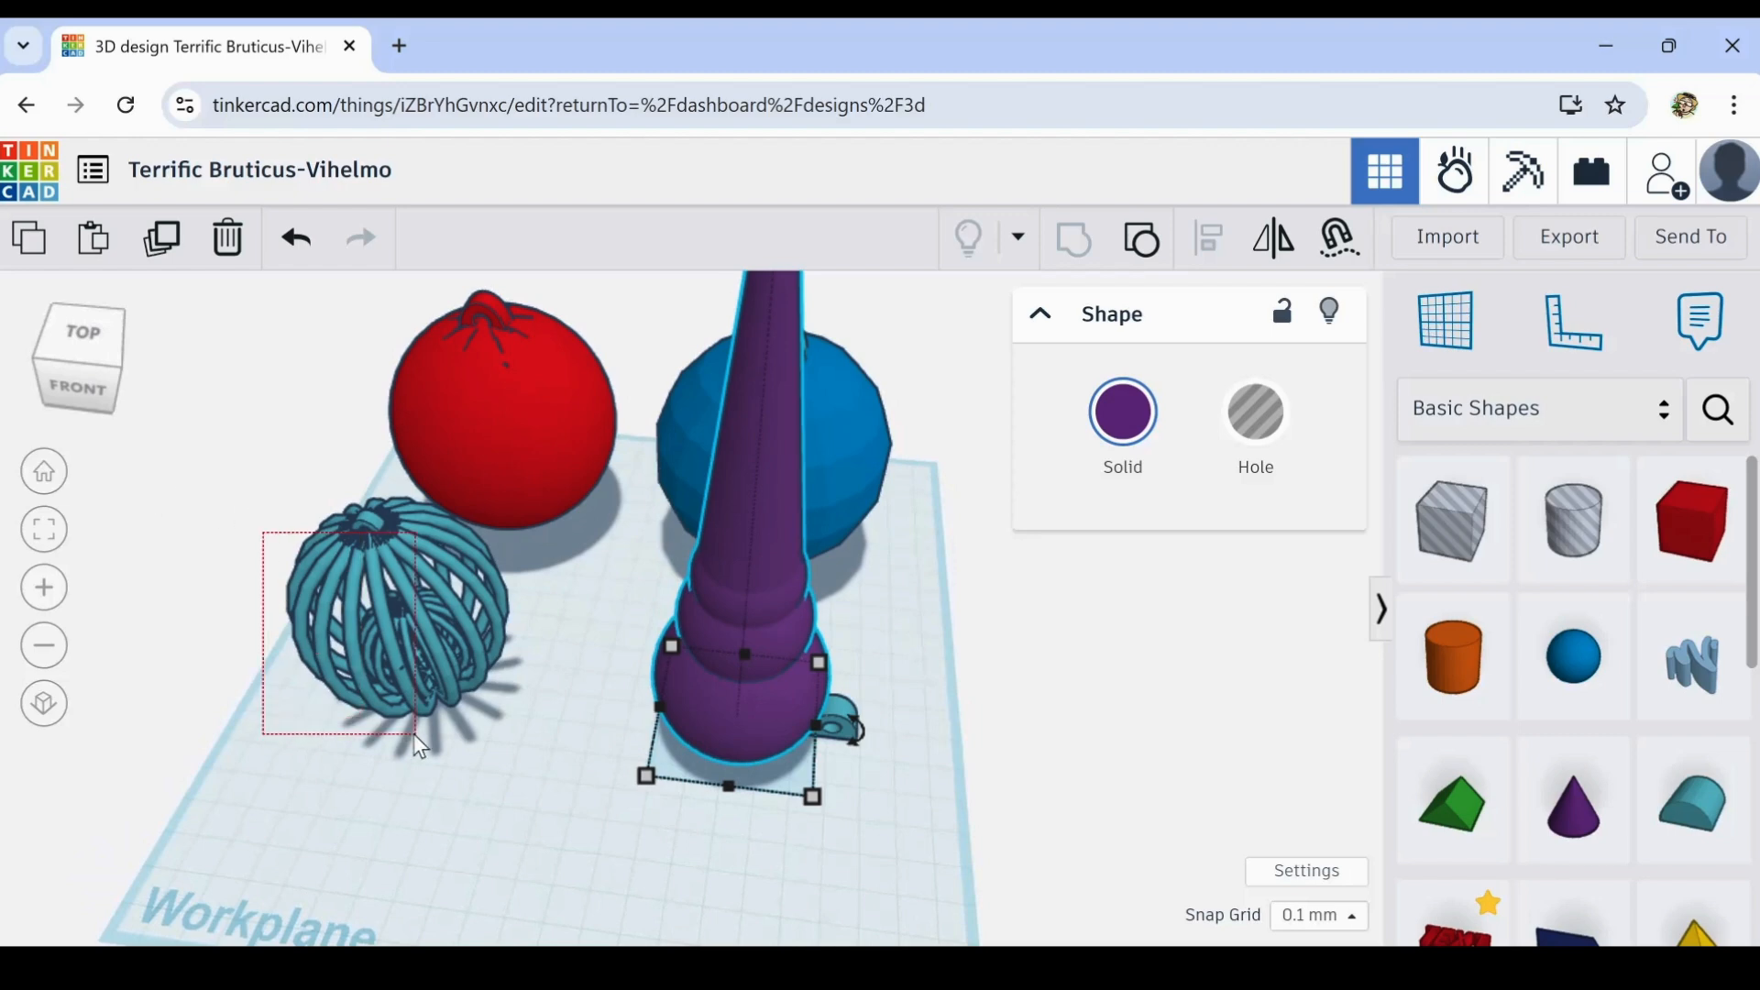
# - Select the teal nested ring cage ornament
pyautogui.click(327, 634)
pyautogui.moveTo(544, 618)
pyautogui.mouseDown(button='right')
pyautogui.moveTo(605, 642)
pyautogui.moveTo(607, 673)
pyautogui.mouseUp(button='right')
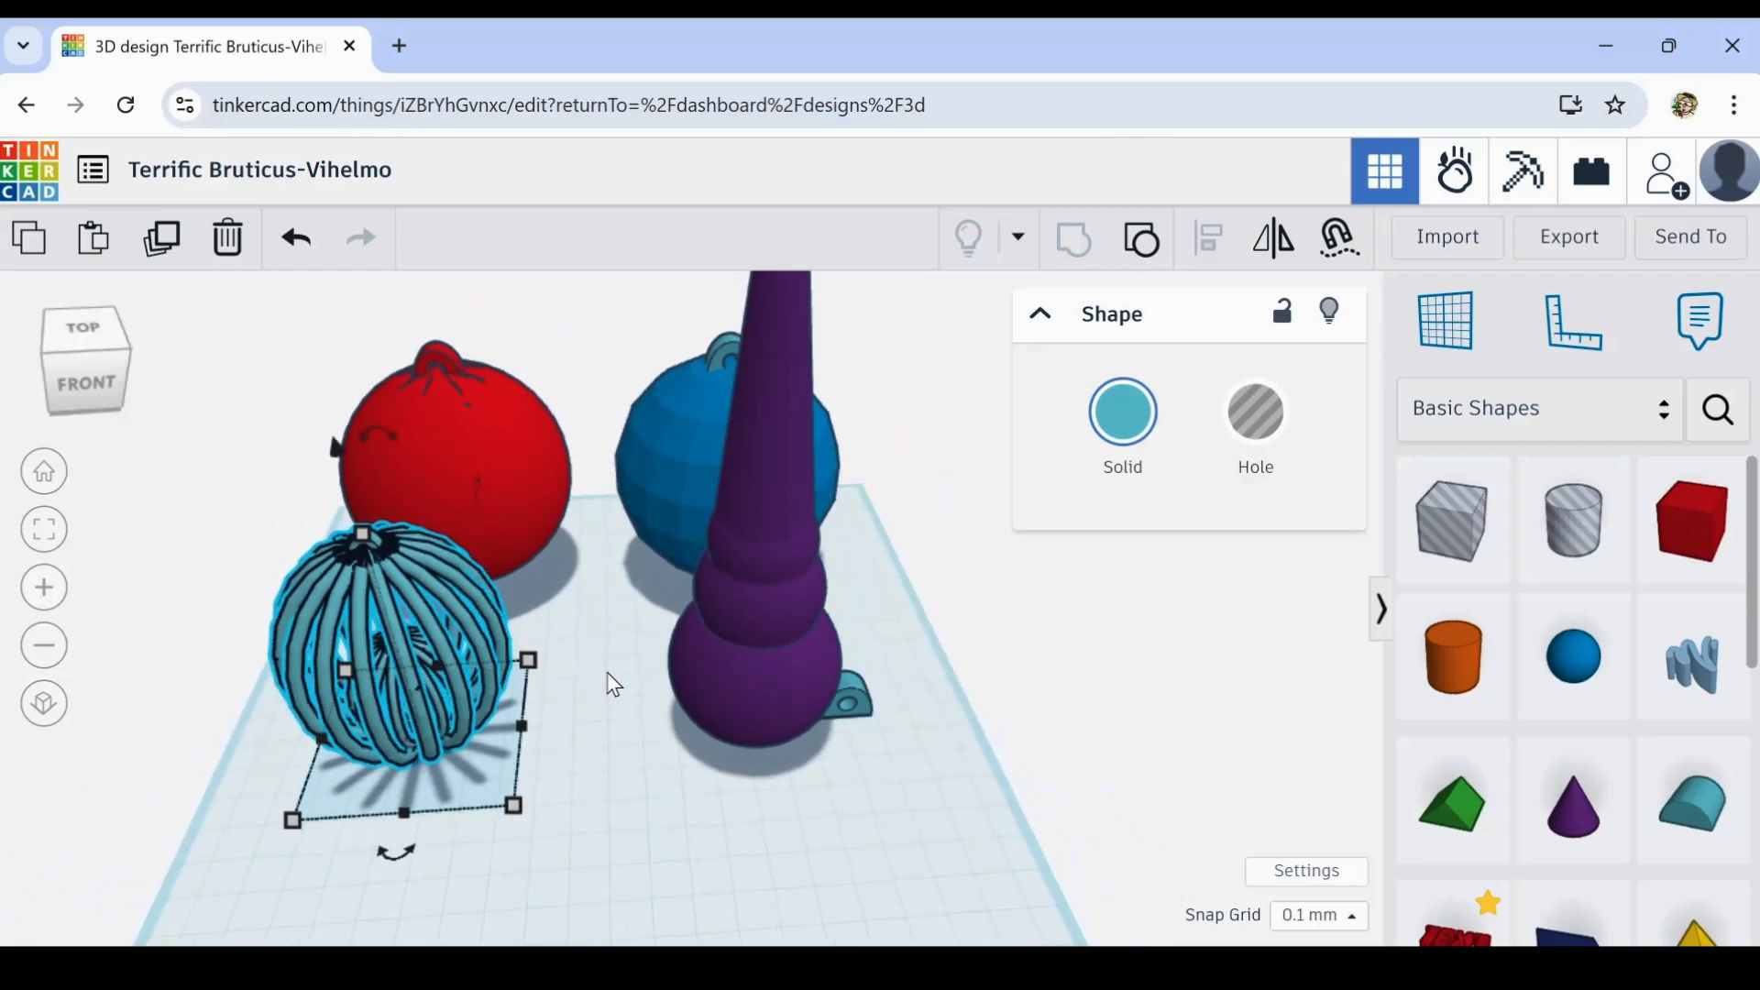